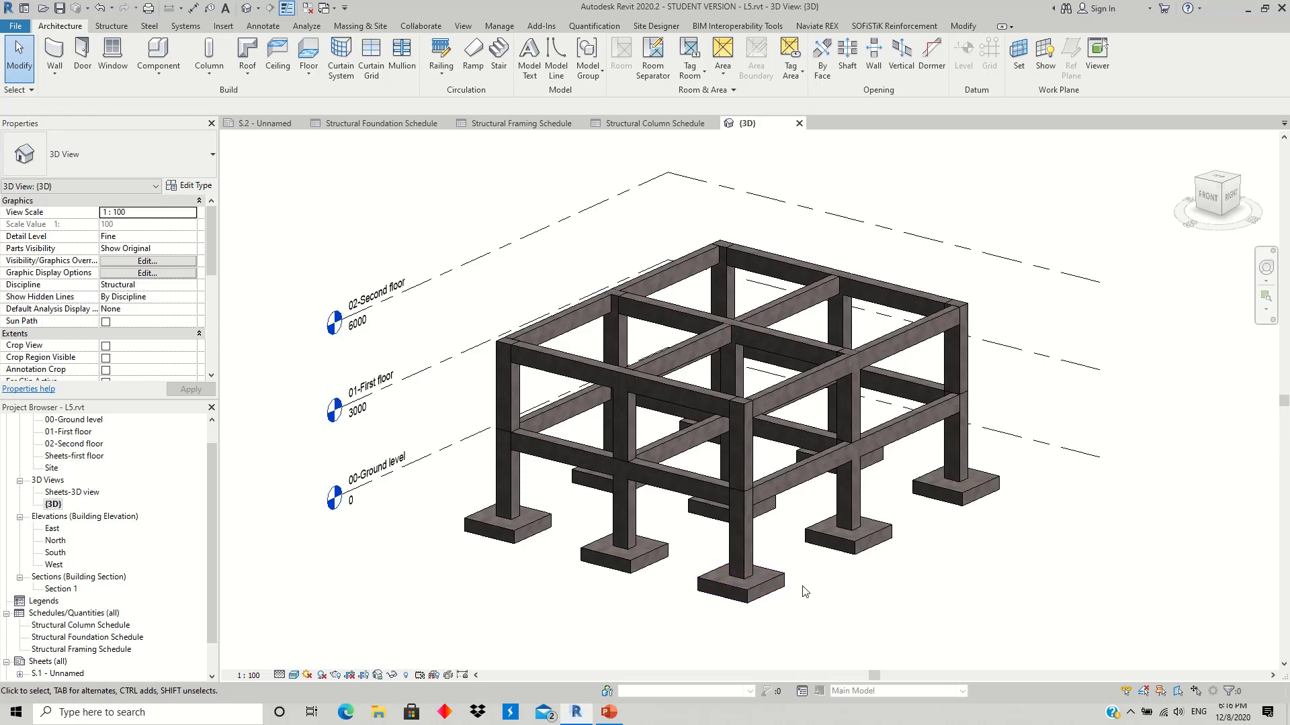
Step: Orbit the 3D frame and open the existing Structural Column Schedule view
{"action": "middle_click_drag", "start_coordinate": [809, 497], "coordinate": [795, 507], "text": "shift"}
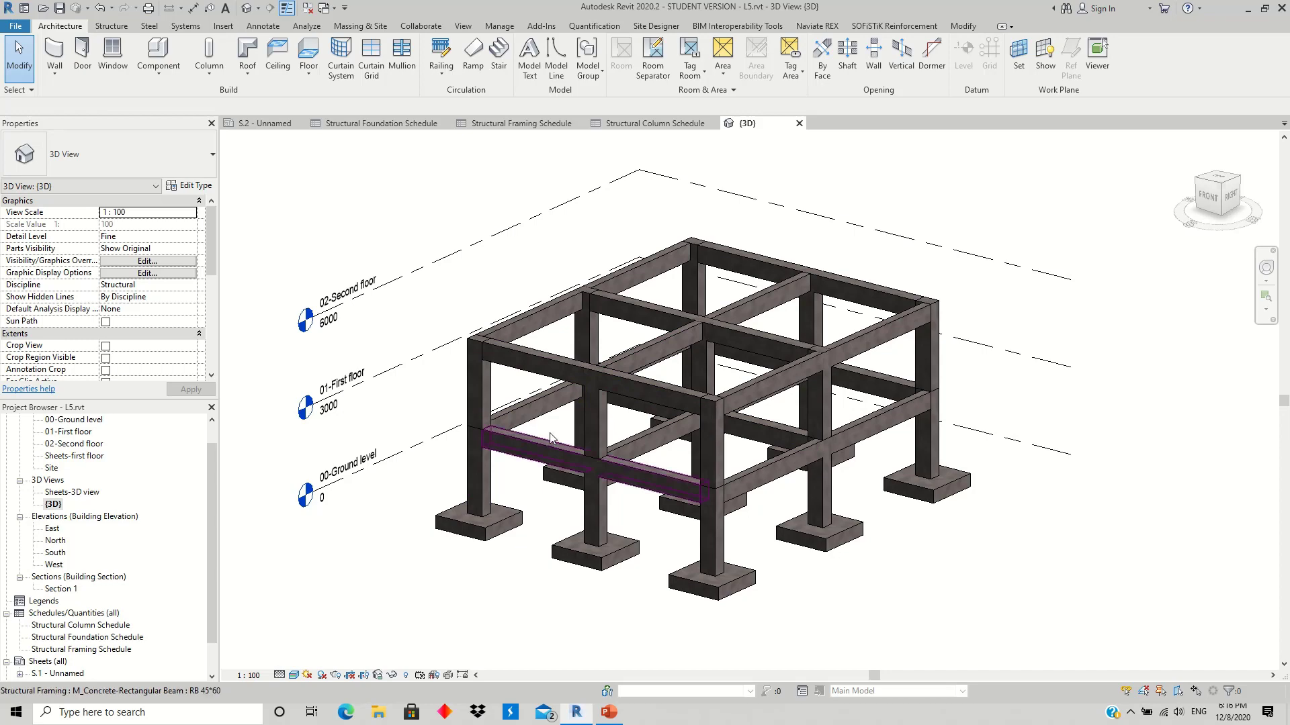
{"action": "left_click_drag", "start_coordinate": [207, 477], "coordinate": [209, 513]}
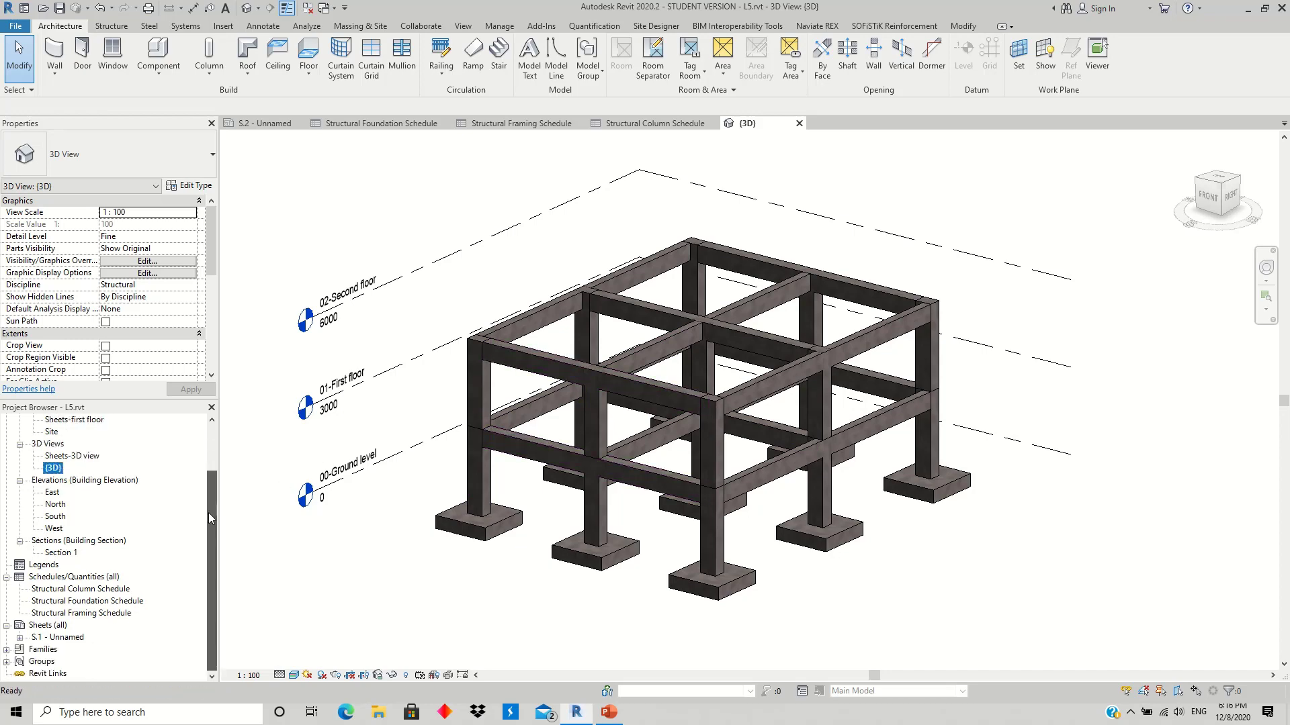
{"action": "left_click", "coordinate": [96, 590]}
{"action": "double_click", "coordinate": [96, 590]}
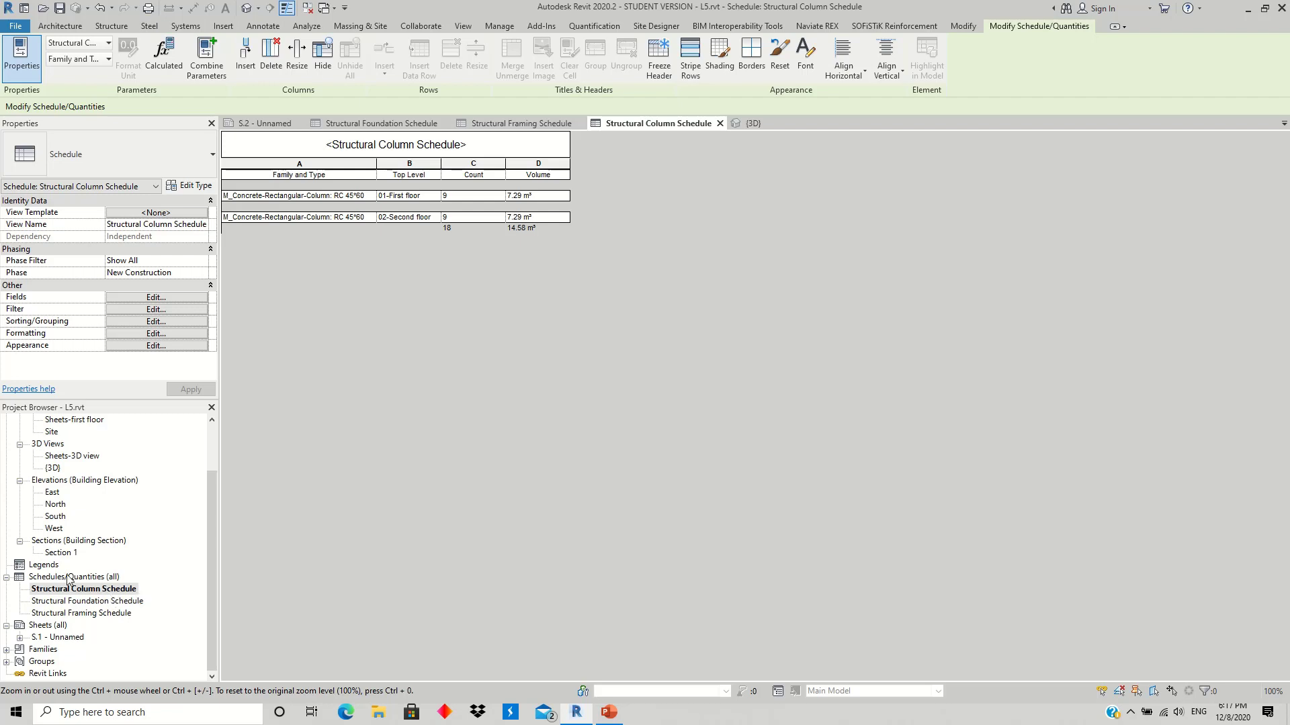
{"action": "left_click", "coordinate": [104, 579]}
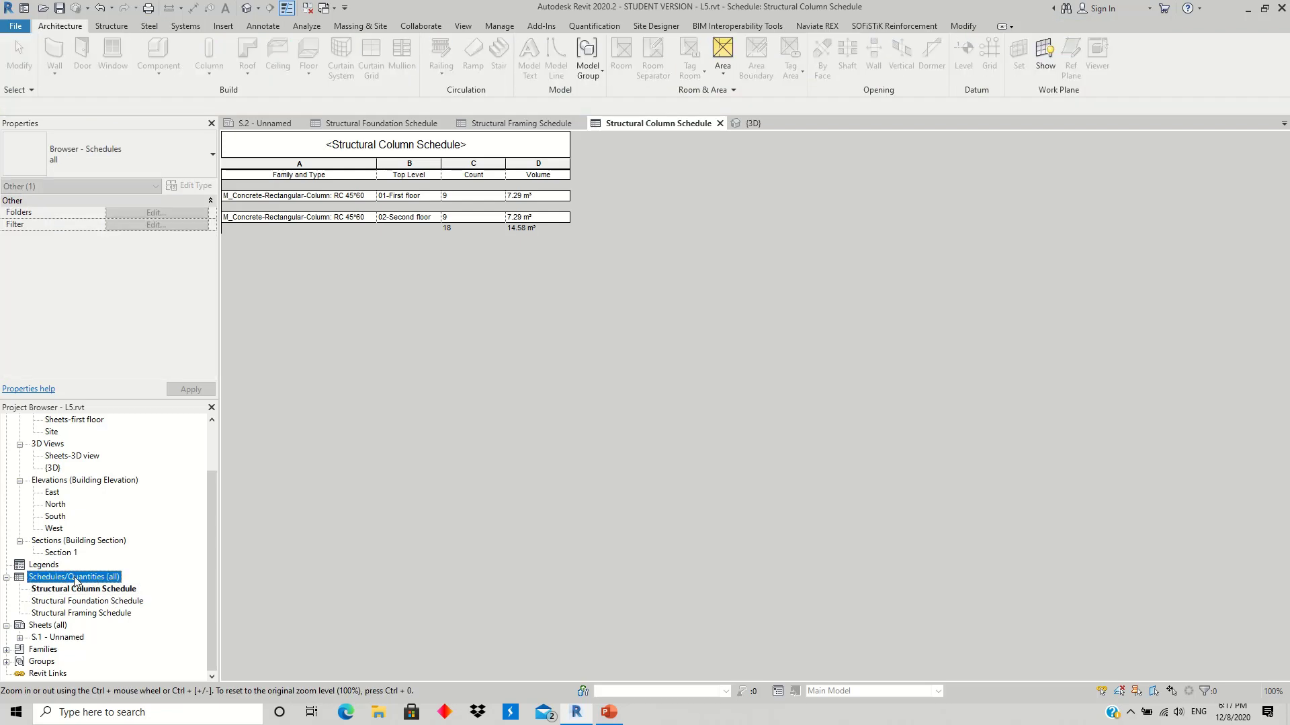
Step: Create a new schedule with the Structural Columns category, named Structural Column Schedule 2
{"action": "right_click", "coordinate": [88, 578]}
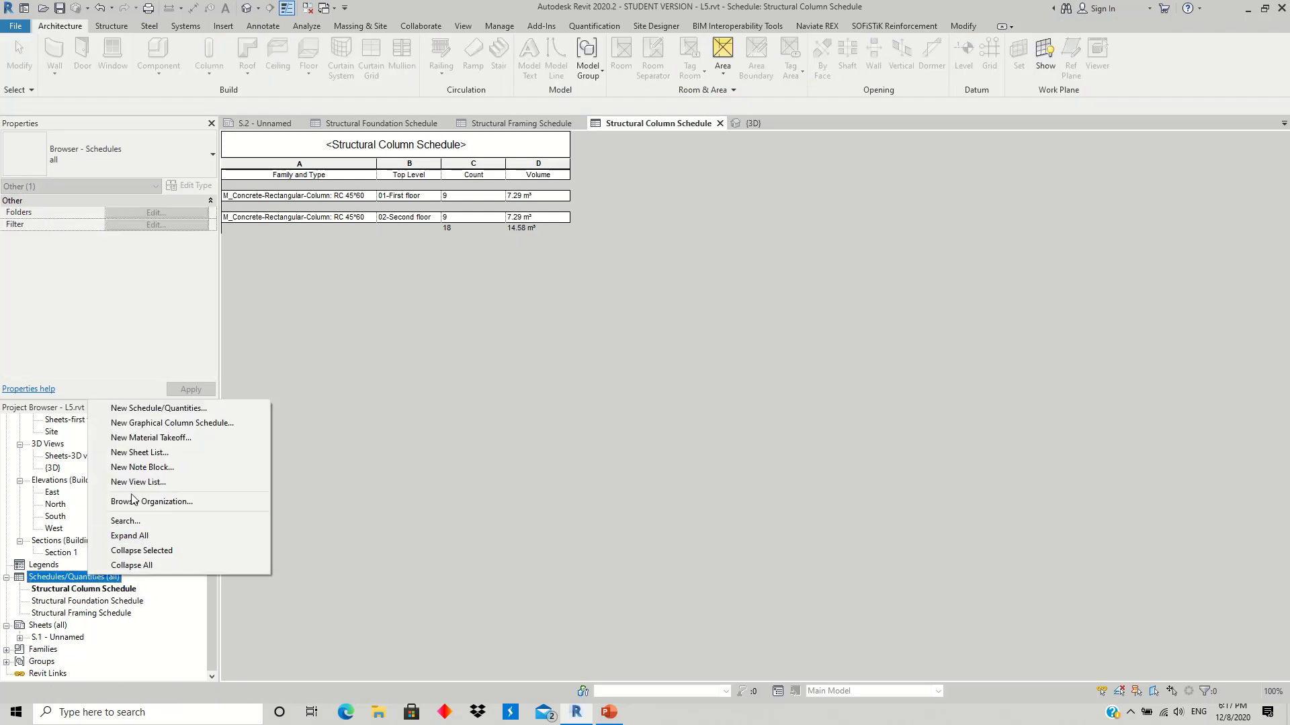
{"action": "left_click", "coordinate": [179, 408]}
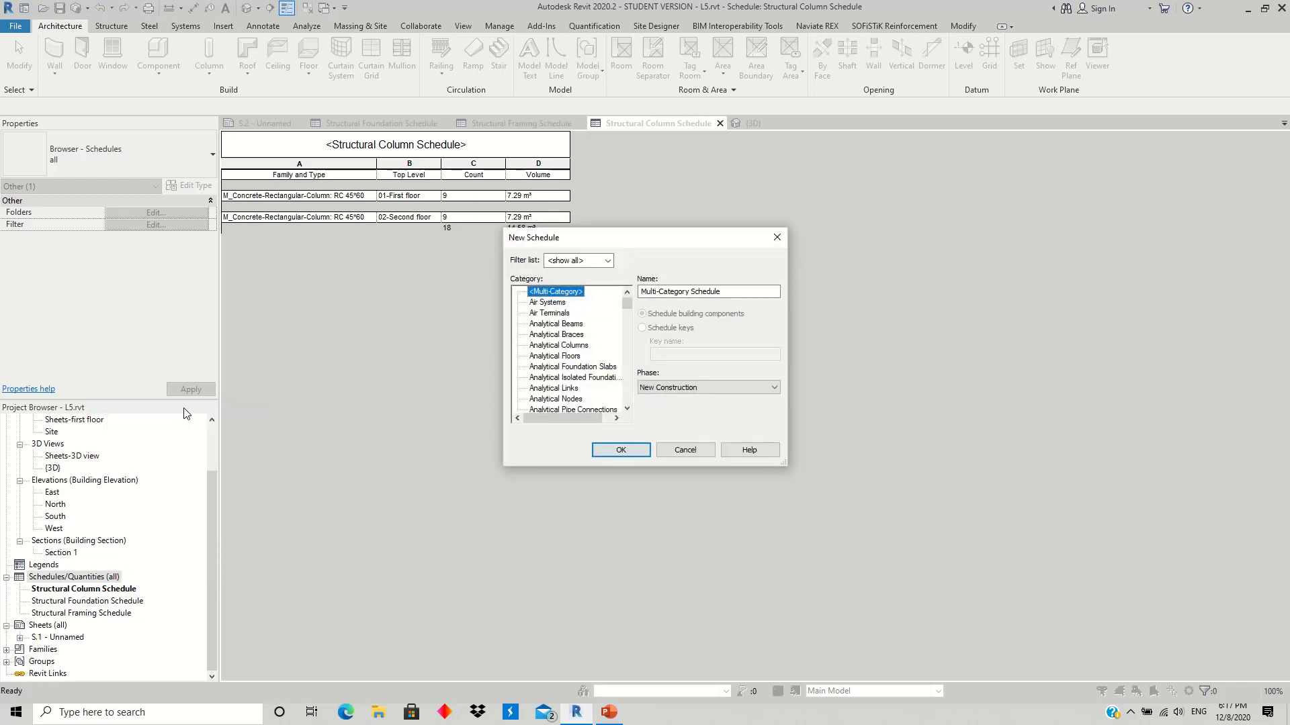
{"action": "left_click_drag", "start_coordinate": [689, 238], "coordinate": [736, 176]}
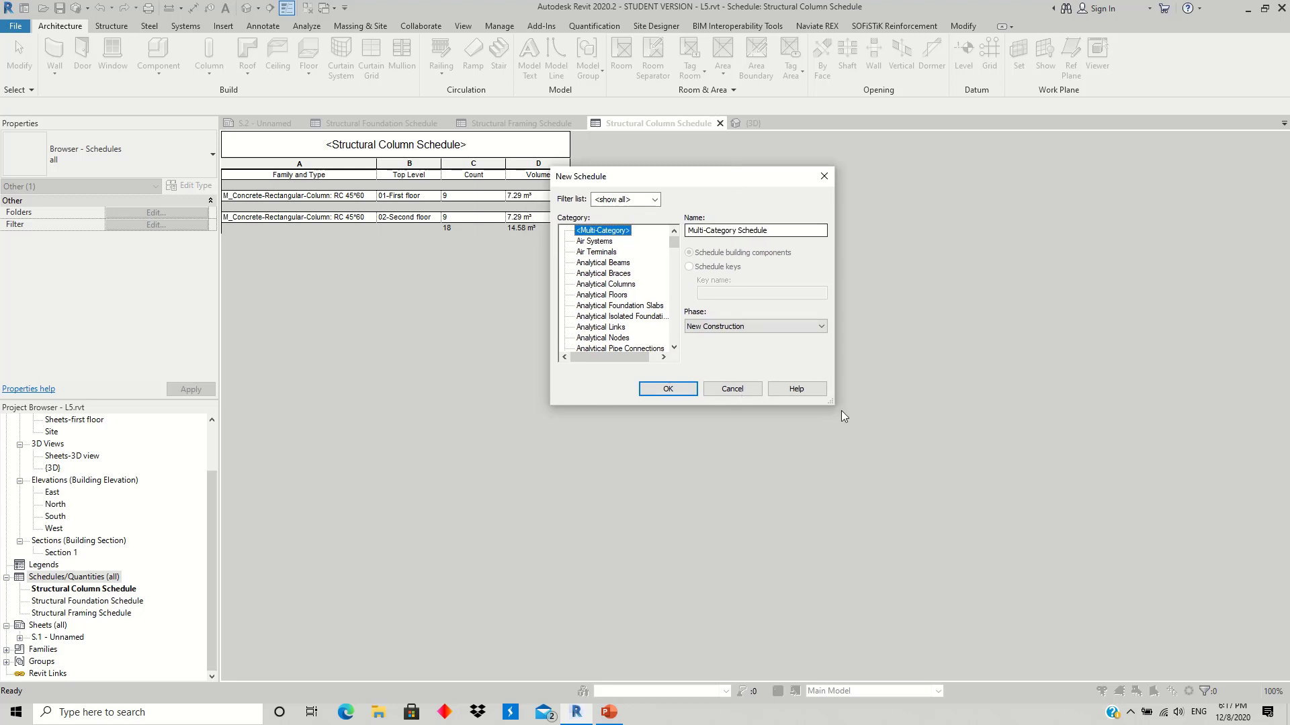
{"action": "left_click_drag", "start_coordinate": [674, 244], "coordinate": [674, 327]}
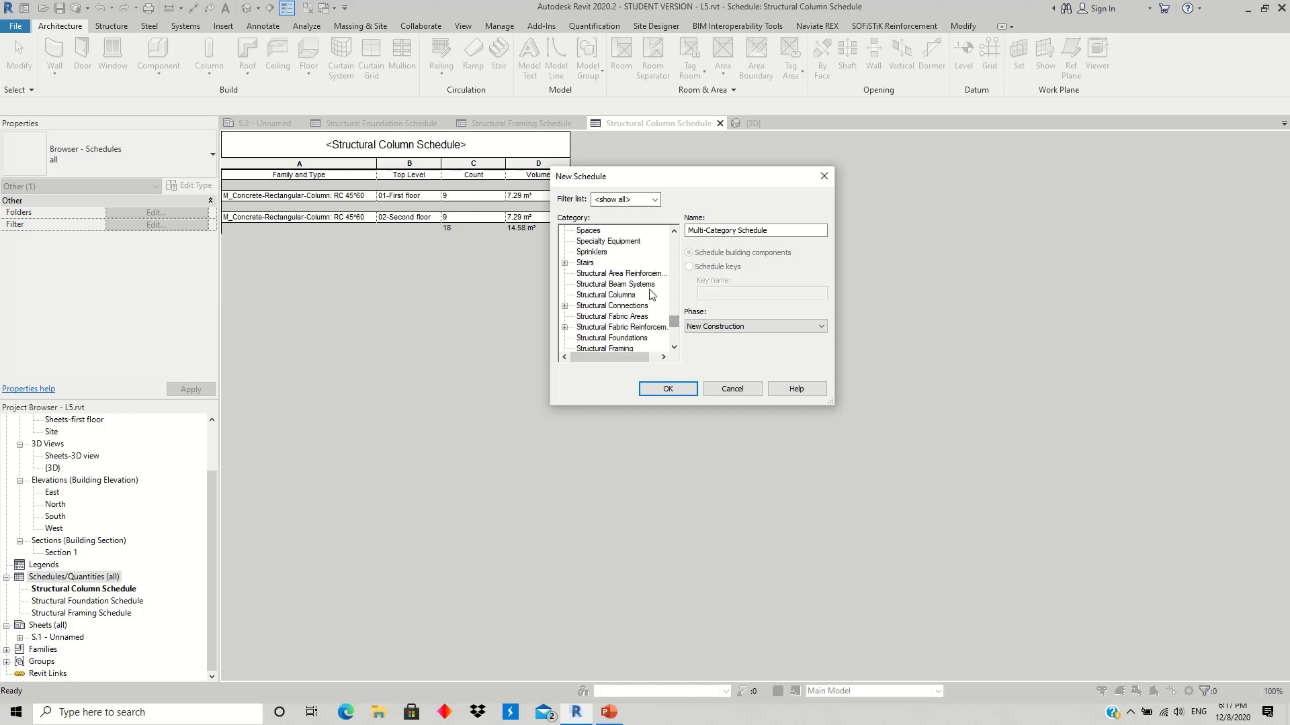
{"action": "left_click", "coordinate": [616, 297]}
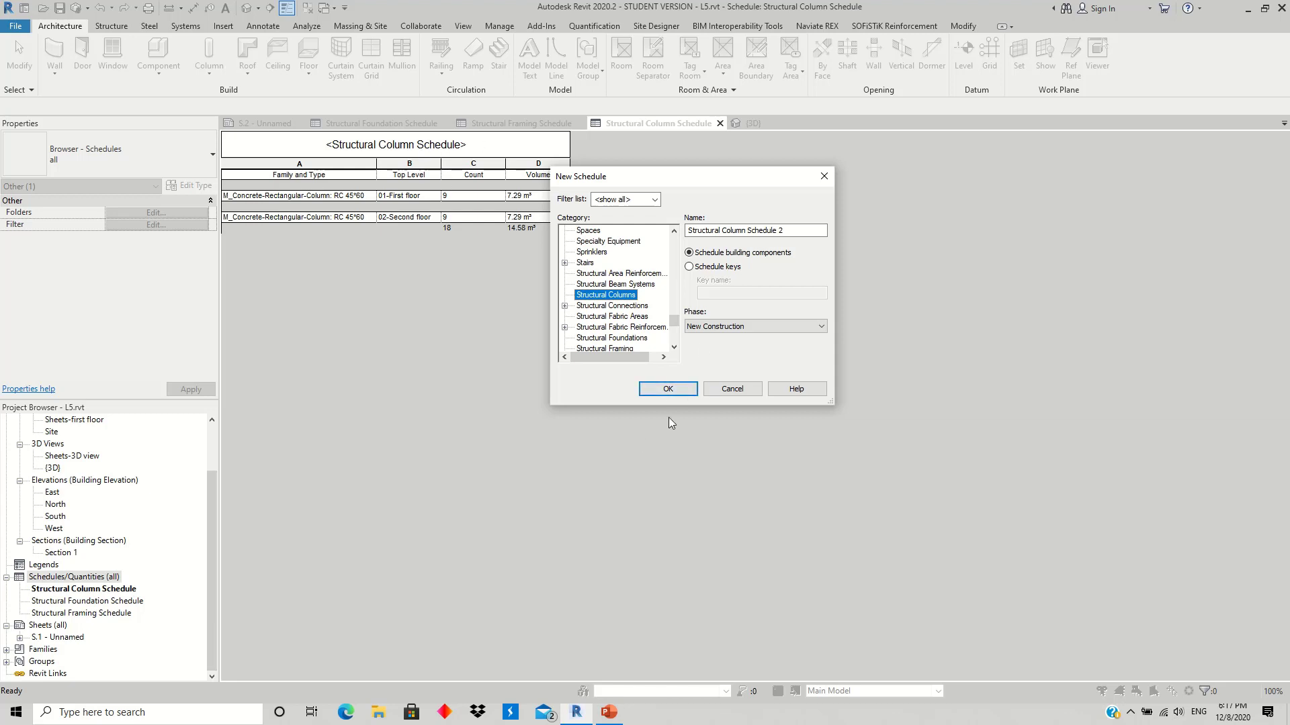
{"action": "left_click", "coordinate": [671, 390]}
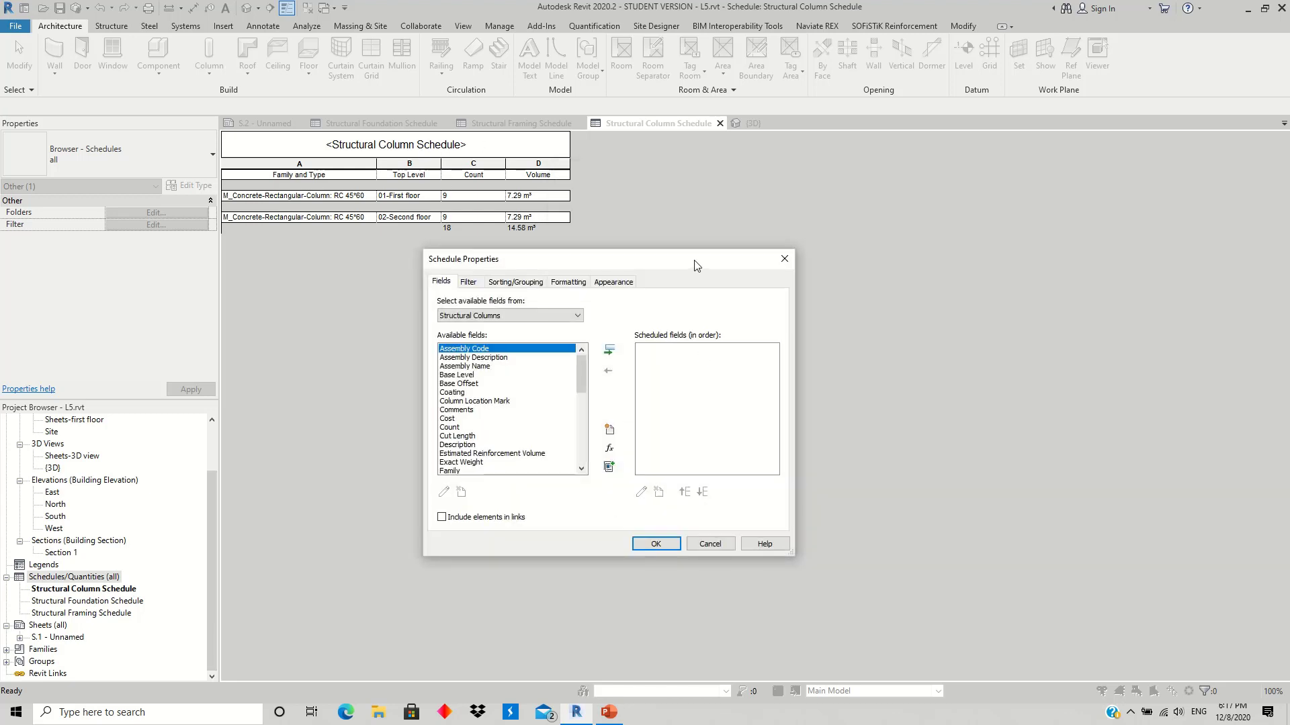
Step: Add Family and Type as the first scheduled field
{"action": "left_click_drag", "start_coordinate": [695, 266], "coordinate": [742, 272]}
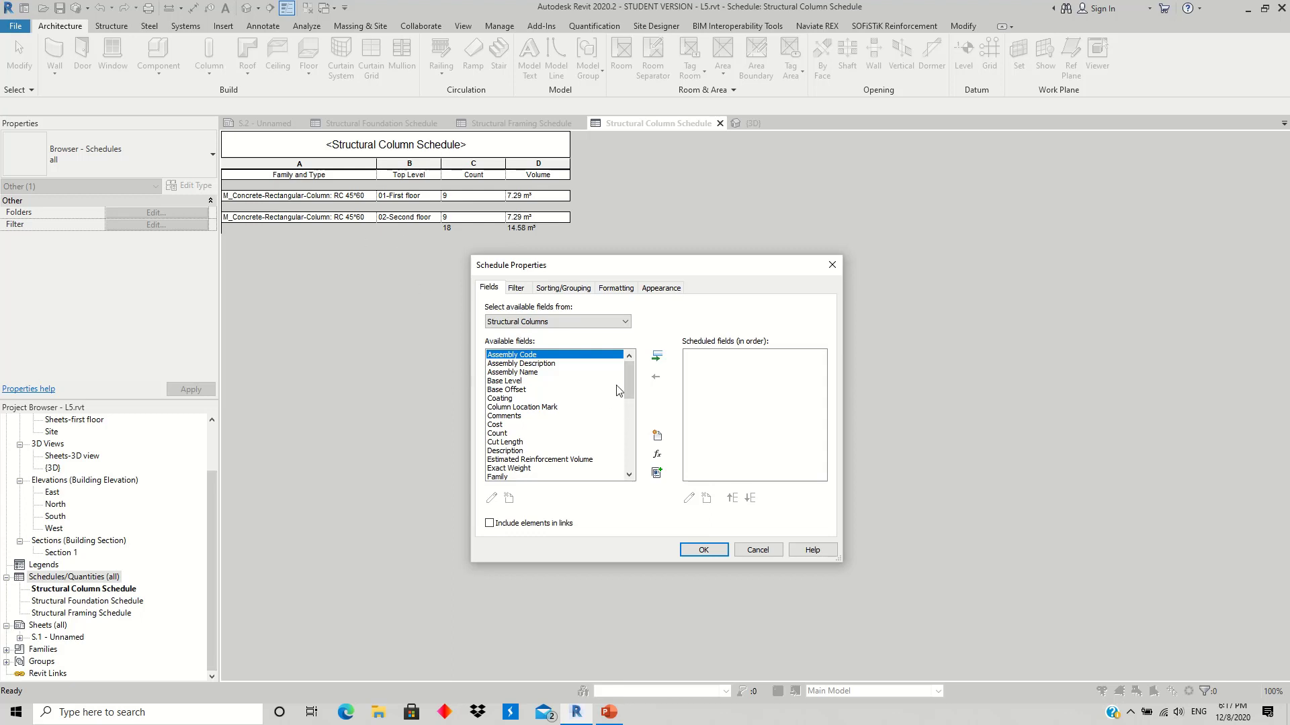
{"action": "mouse_move", "coordinate": [629, 380]}
{"action": "left_mouse_down"}
{"action": "mouse_move", "coordinate": [631, 459]}
{"action": "mouse_move", "coordinate": [630, 431]}
{"action": "left_mouse_up"}
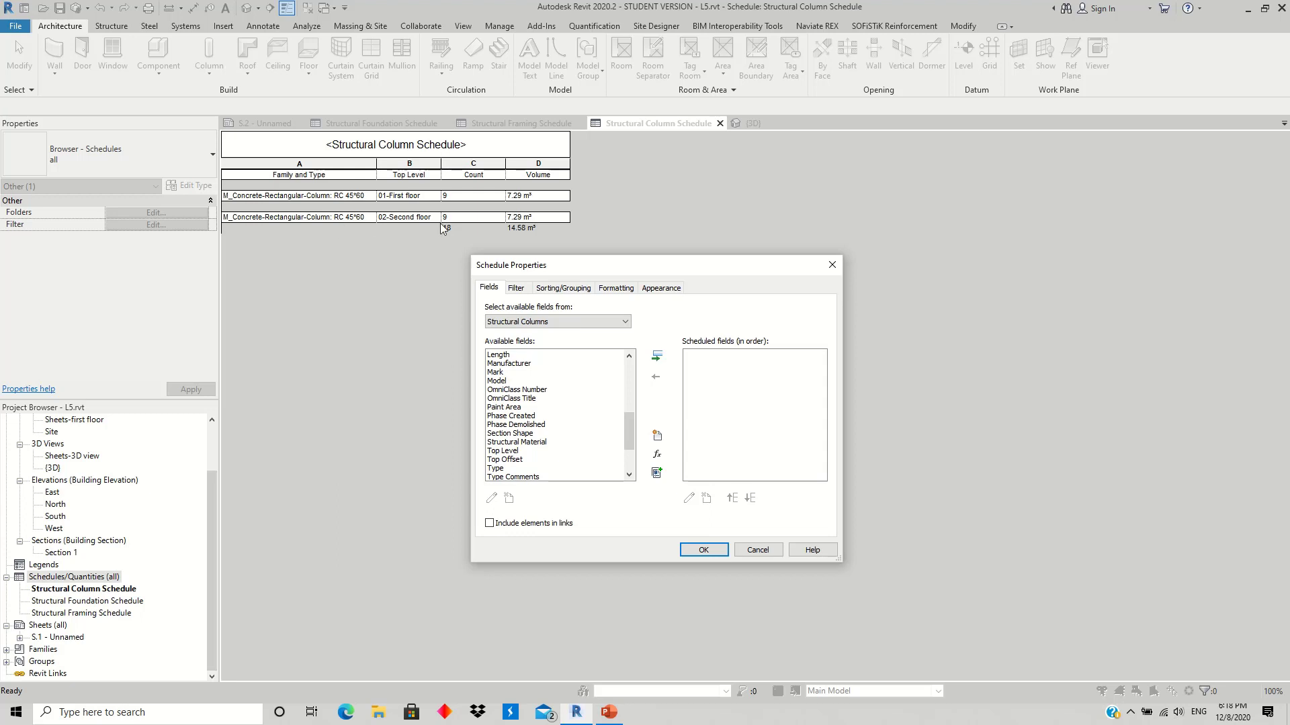
{"action": "left_click_drag", "start_coordinate": [632, 452], "coordinate": [633, 410]}
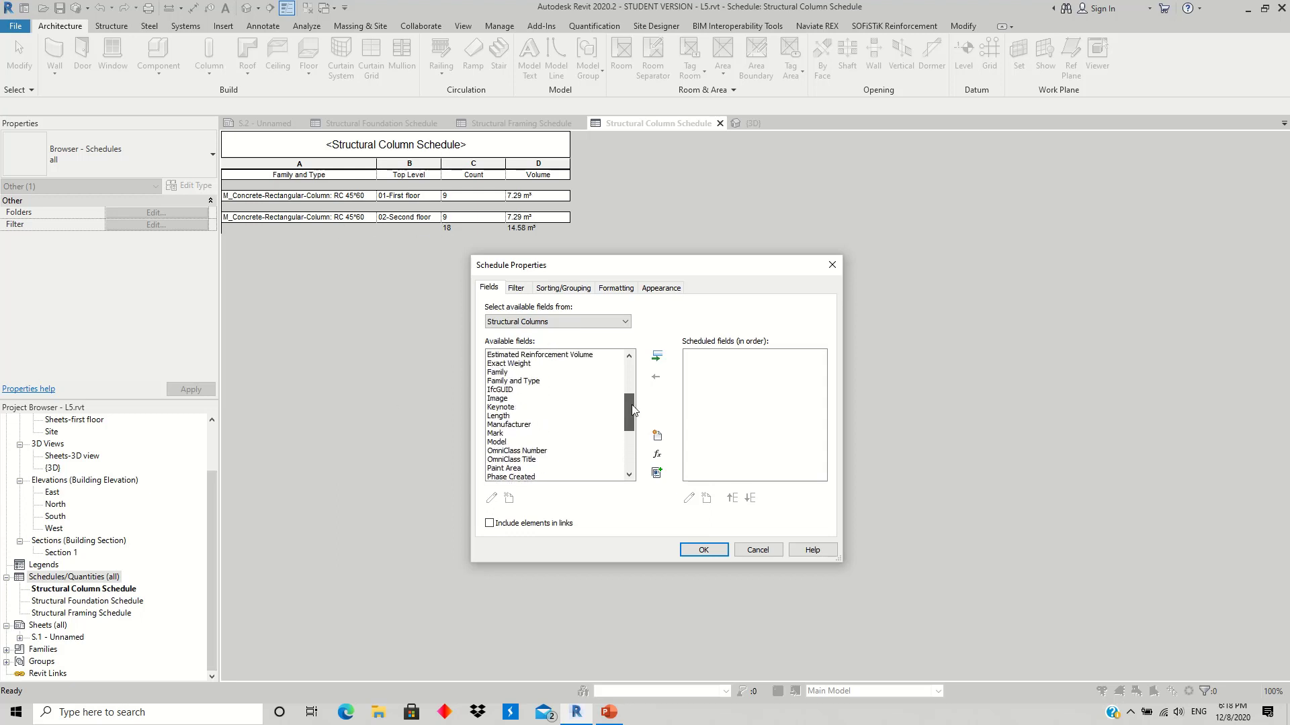
{"action": "left_click", "coordinate": [531, 381]}
{"action": "left_click", "coordinate": [657, 356]}
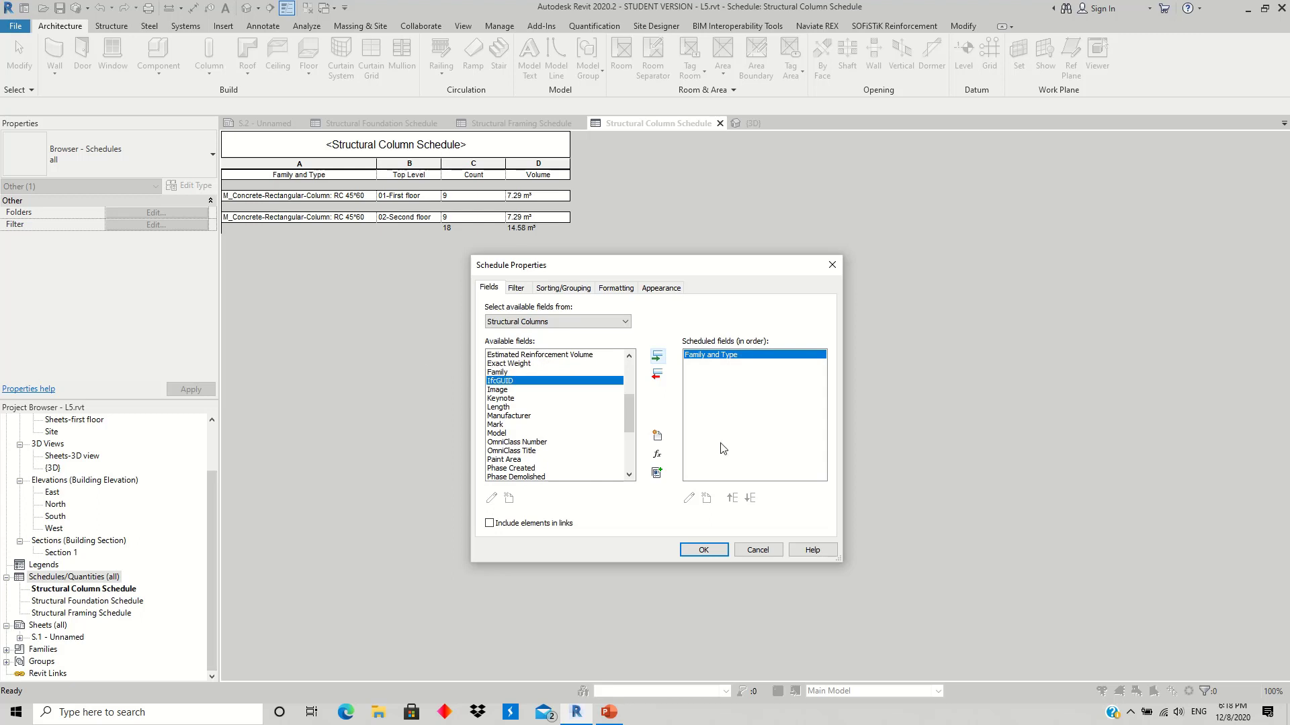
Step: Browse the available fields, ending with Top Level selected
{"action": "scroll", "coordinate": [633, 417], "scroll_direction": "down", "scroll_amount": 3}
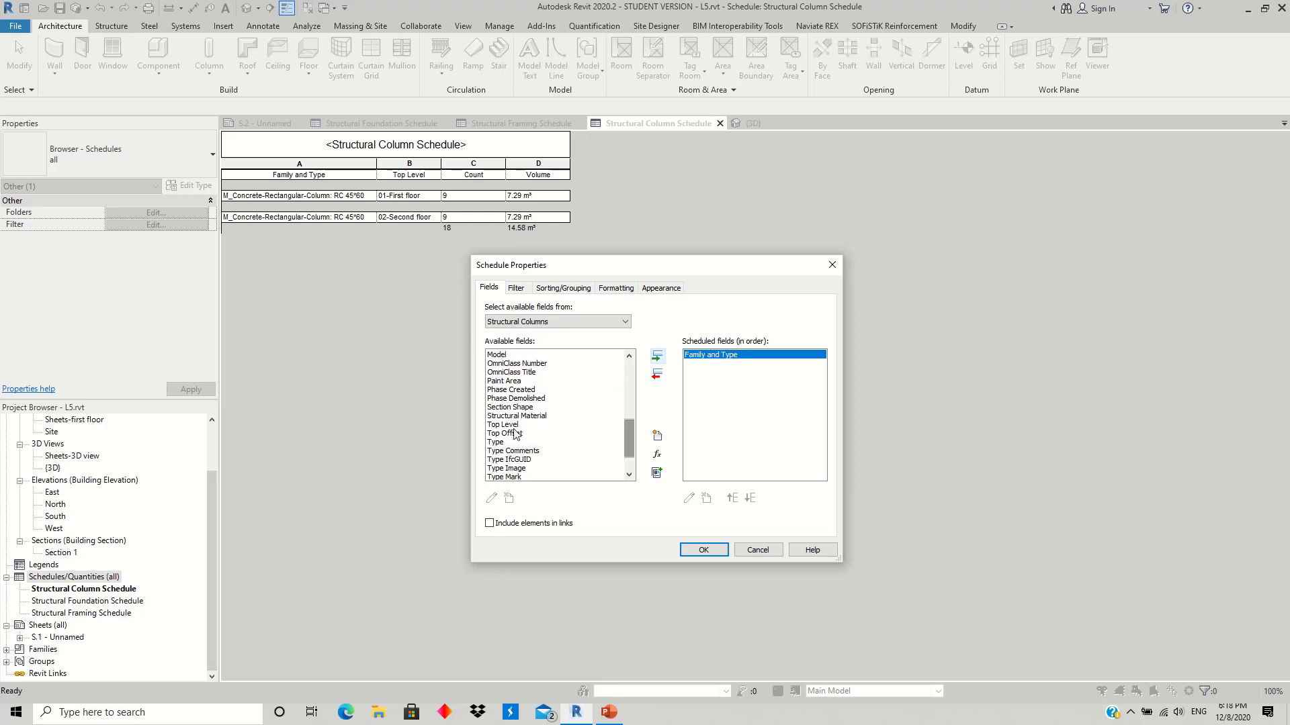
{"action": "left_click", "coordinate": [513, 431]}
{"action": "left_click_drag", "start_coordinate": [629, 440], "coordinate": [619, 408]}
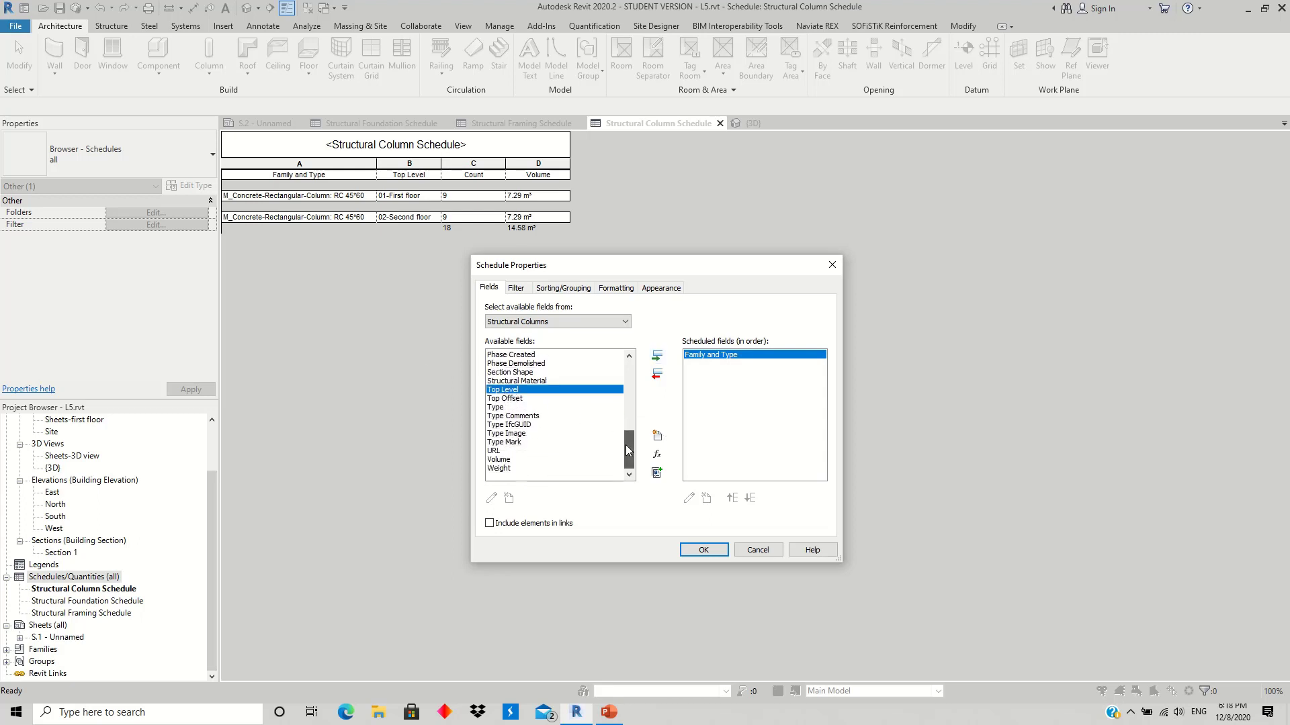
{"action": "scroll", "coordinate": [618, 408], "scroll_direction": "up", "scroll_amount": 1}
{"action": "scroll", "coordinate": [531, 396], "scroll_direction": "up", "scroll_amount": 3}
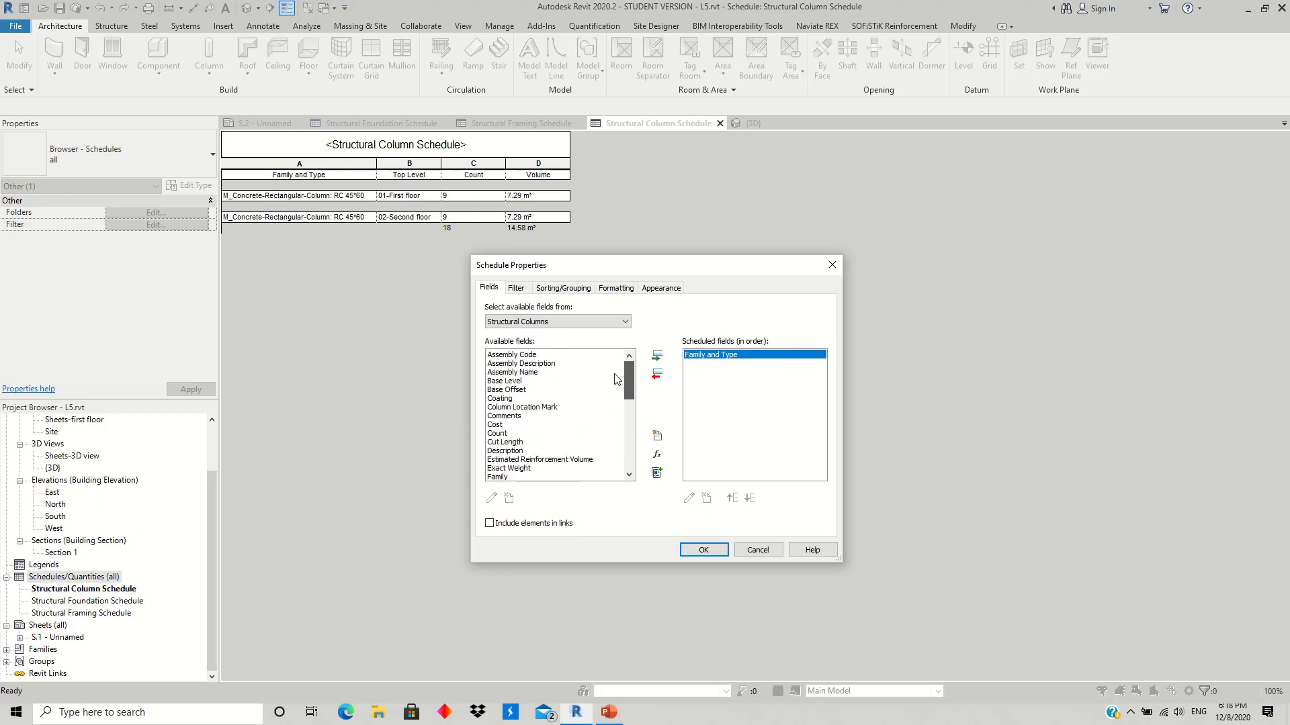
{"action": "left_click", "coordinate": [517, 381]}
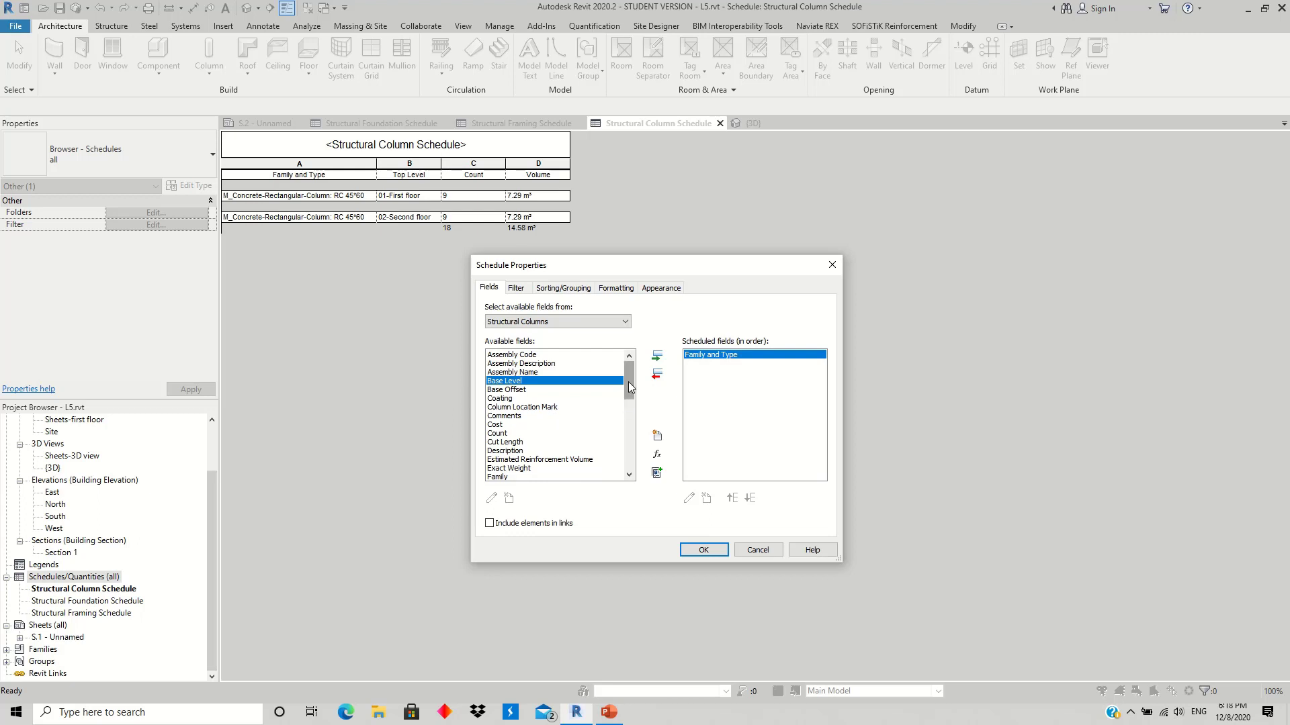
{"action": "left_click_drag", "start_coordinate": [629, 381], "coordinate": [630, 457]}
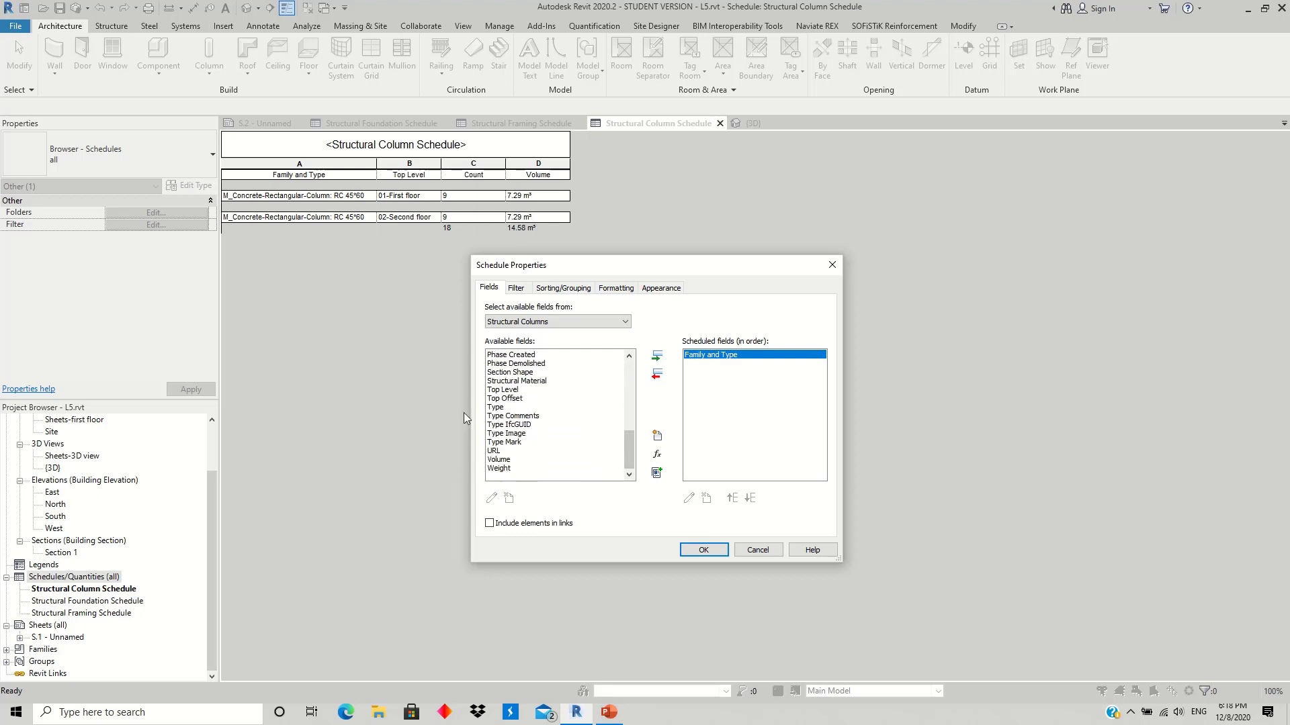
{"action": "left_click", "coordinate": [508, 390]}
Step: Add Top Level, Count and Volume to the scheduled fields
{"action": "left_click", "coordinate": [657, 356]}
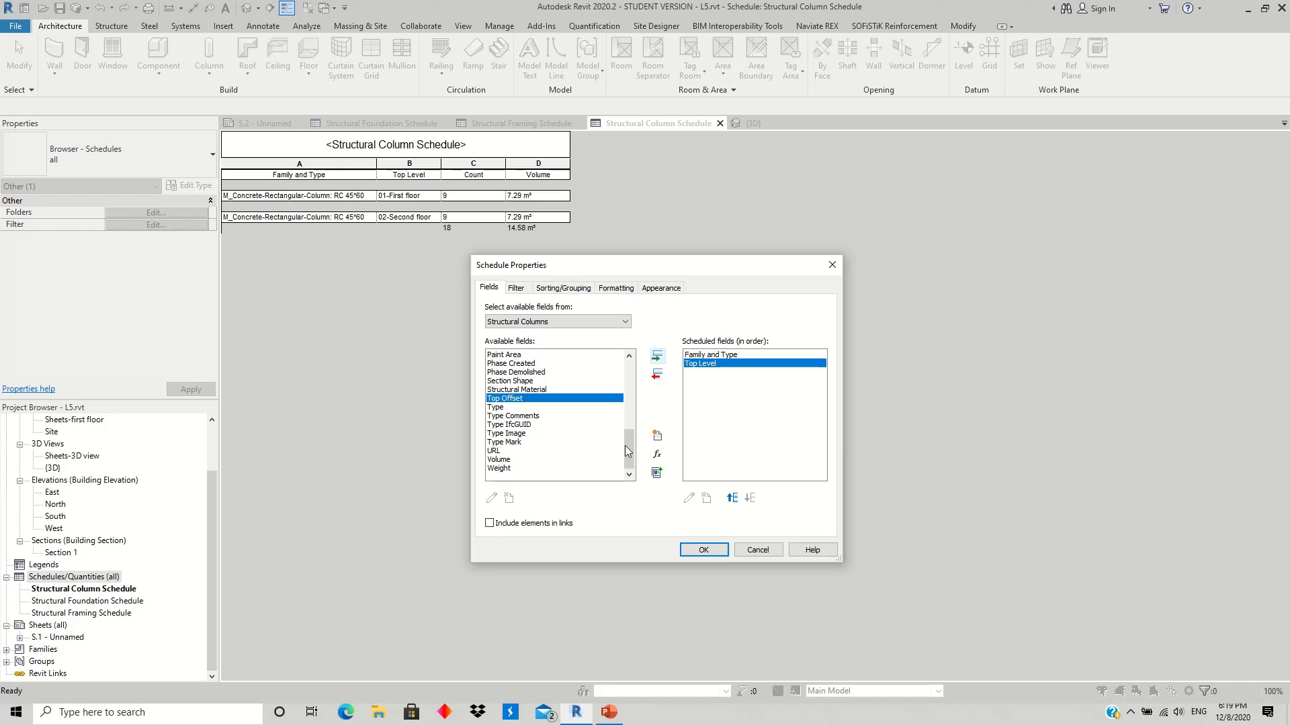
{"action": "left_click_drag", "start_coordinate": [627, 450], "coordinate": [628, 393]}
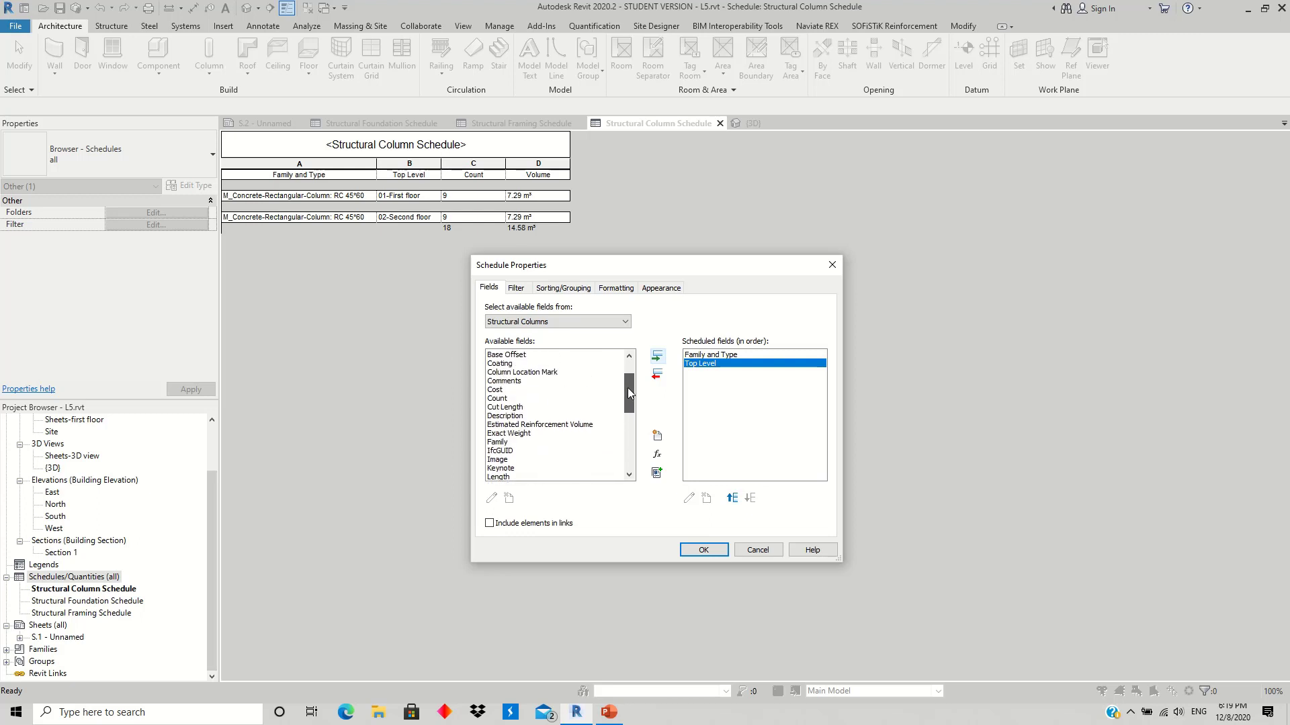
{"action": "left_click", "coordinate": [500, 399]}
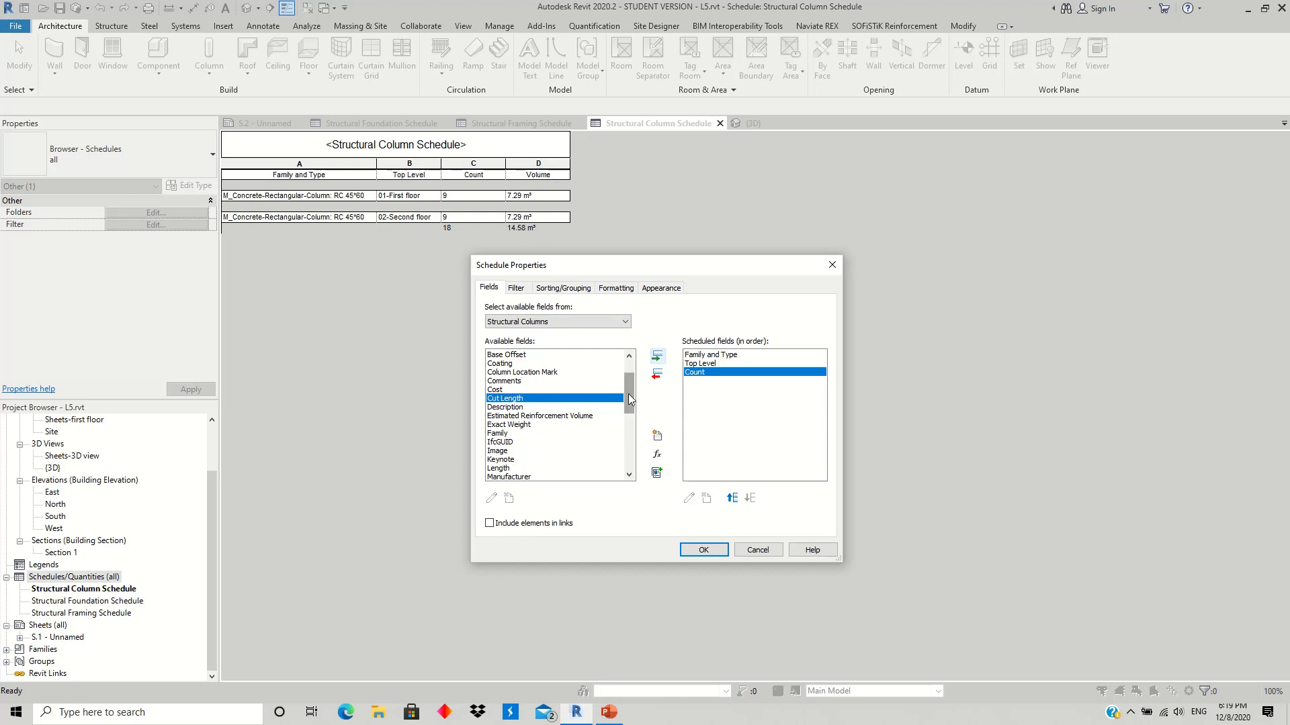
{"action": "left_click_drag", "start_coordinate": [627, 393], "coordinate": [624, 465]}
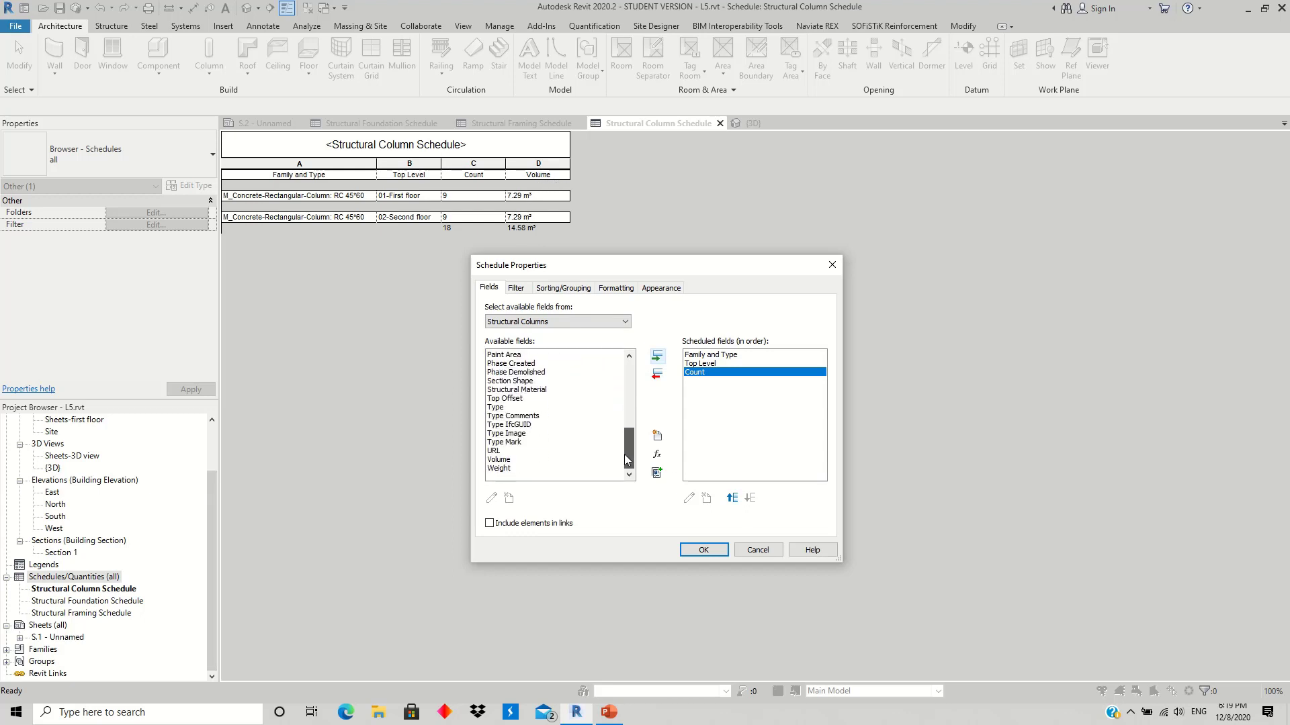
{"action": "left_click", "coordinate": [502, 459]}
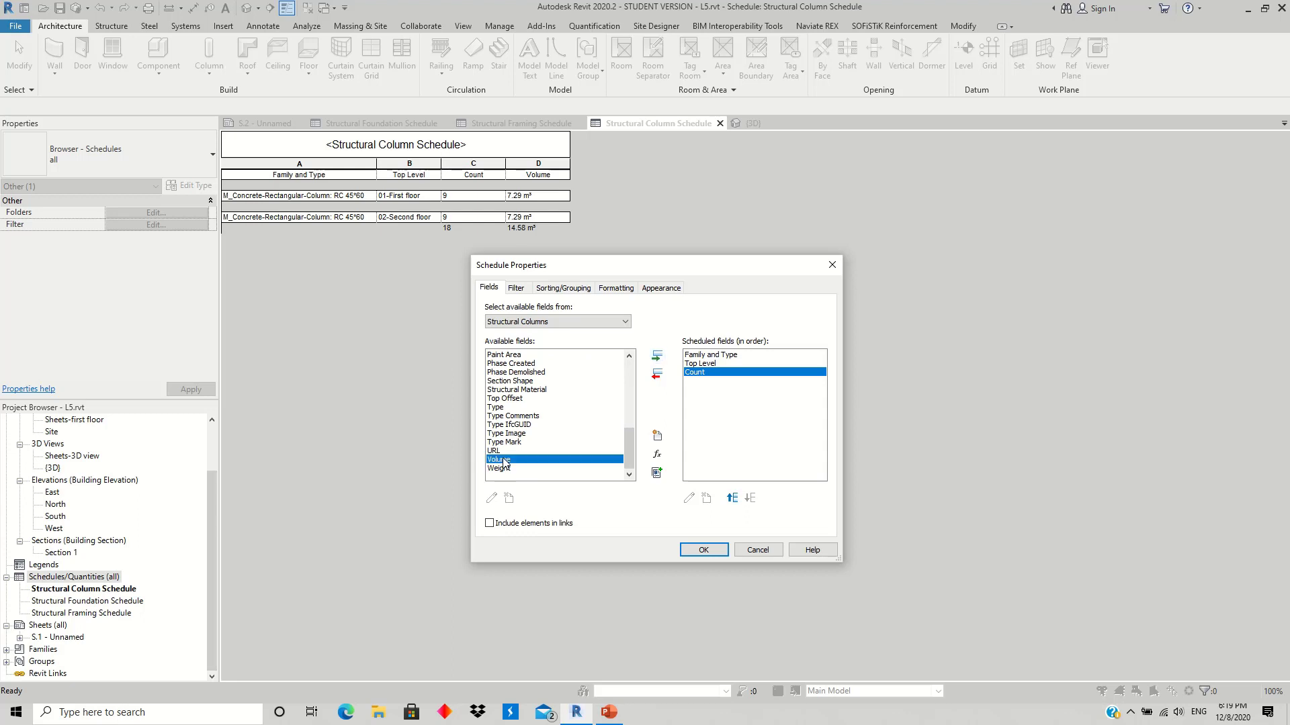
{"action": "left_click", "coordinate": [659, 358]}
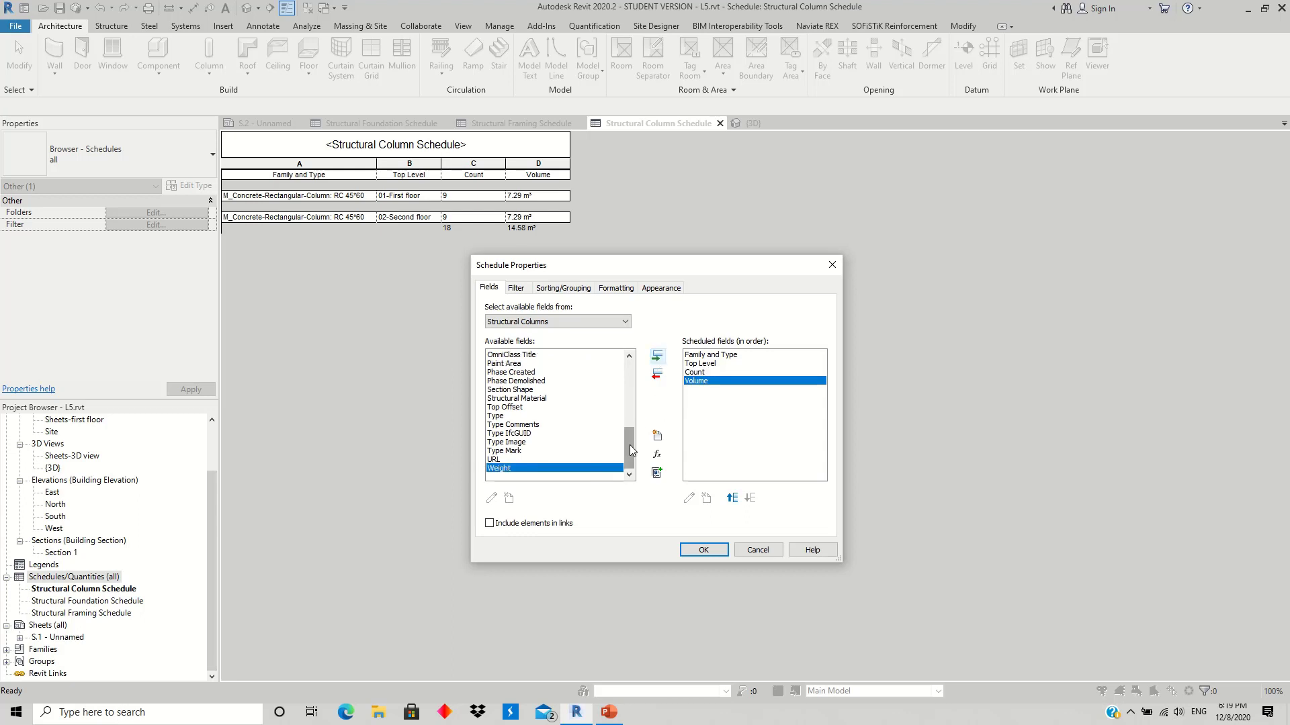
{"action": "left_click_drag", "start_coordinate": [631, 450], "coordinate": [639, 374]}
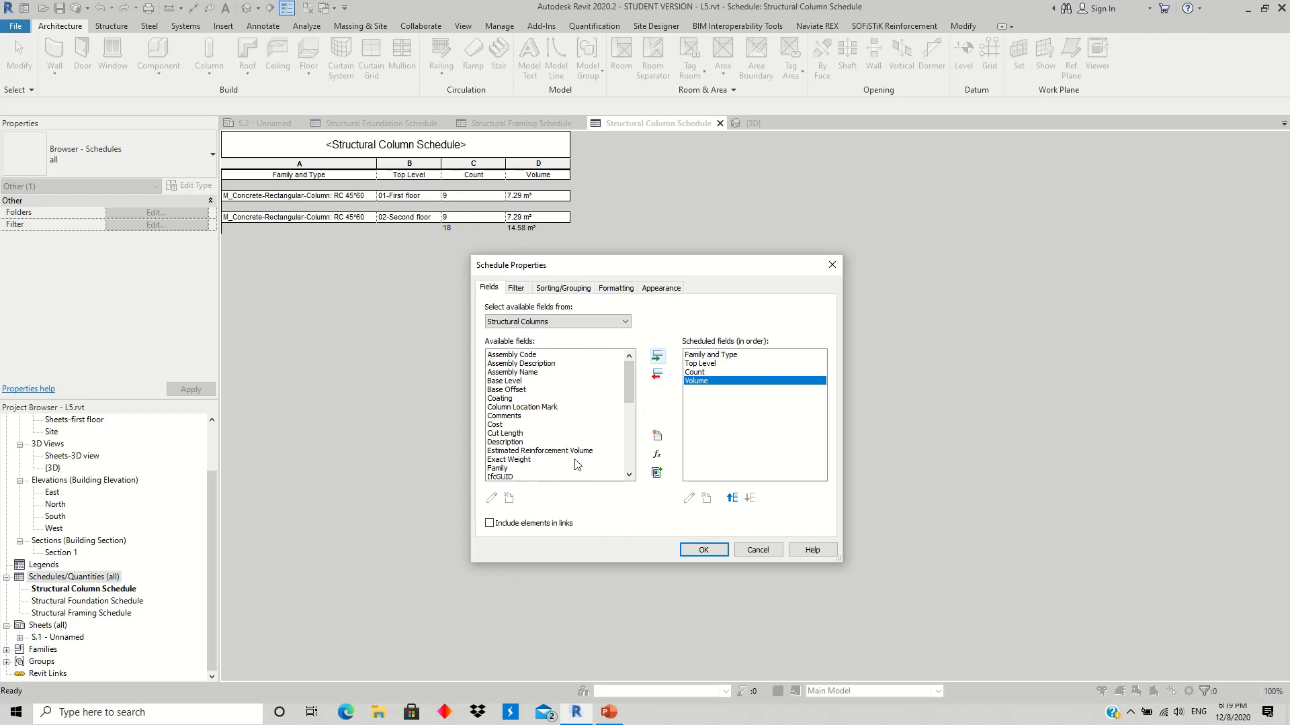
Step: Order the fields Family and Type, Top Level, Count, Volume and create the schedule
{"action": "left_click", "coordinate": [698, 373]}
{"action": "left_click", "coordinate": [750, 497]}
{"action": "left_click", "coordinate": [732, 497]}
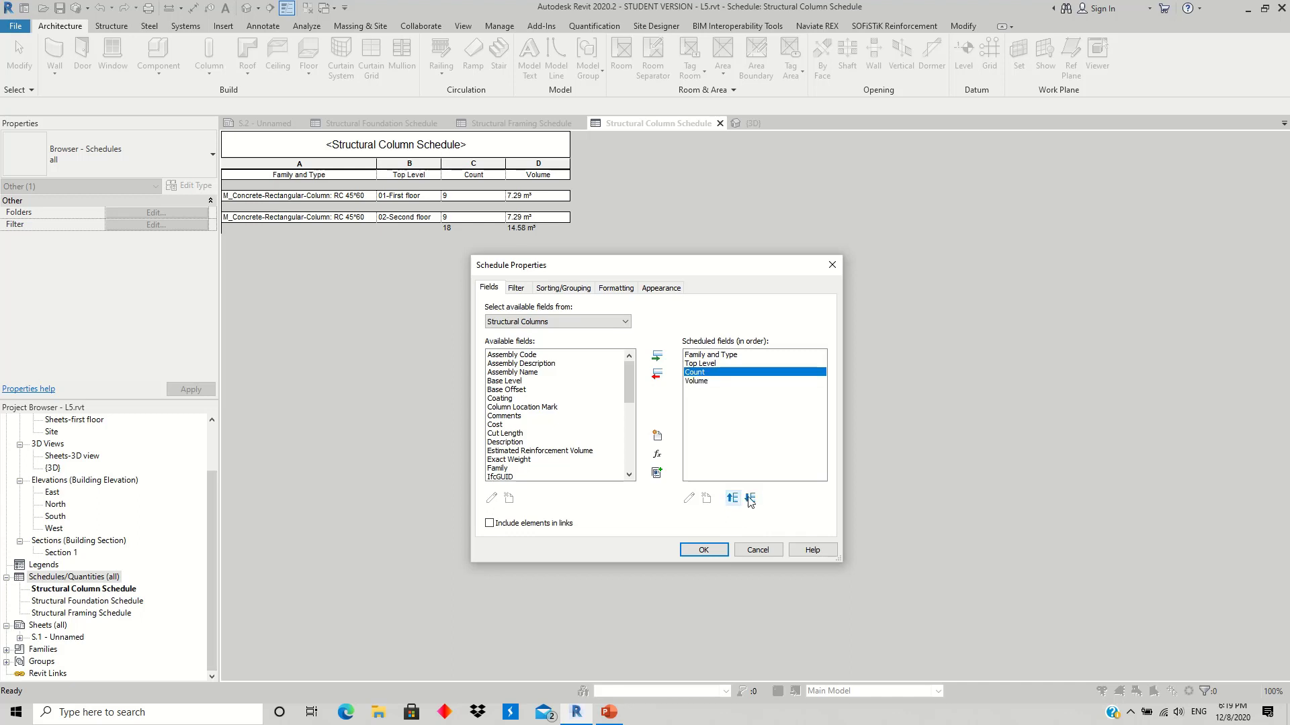
{"action": "left_click", "coordinate": [749, 498]}
{"action": "left_click", "coordinate": [732, 498]}
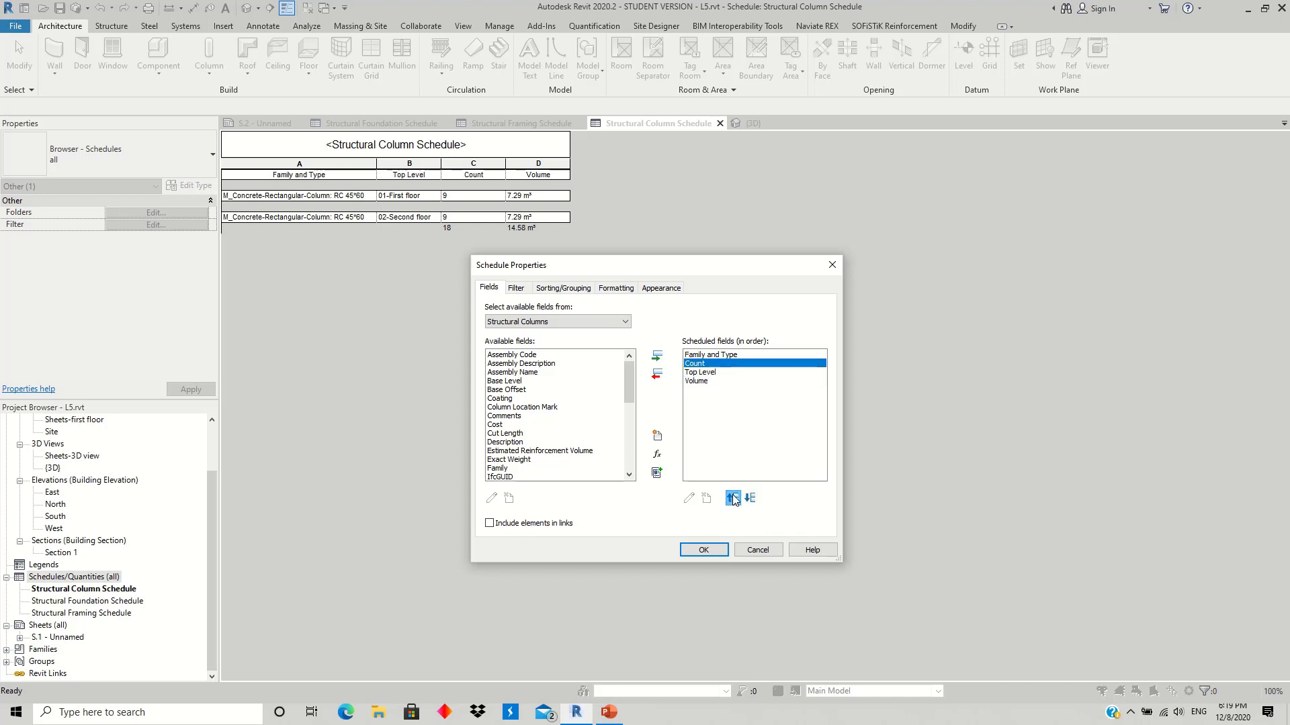
{"action": "left_click", "coordinate": [750, 499]}
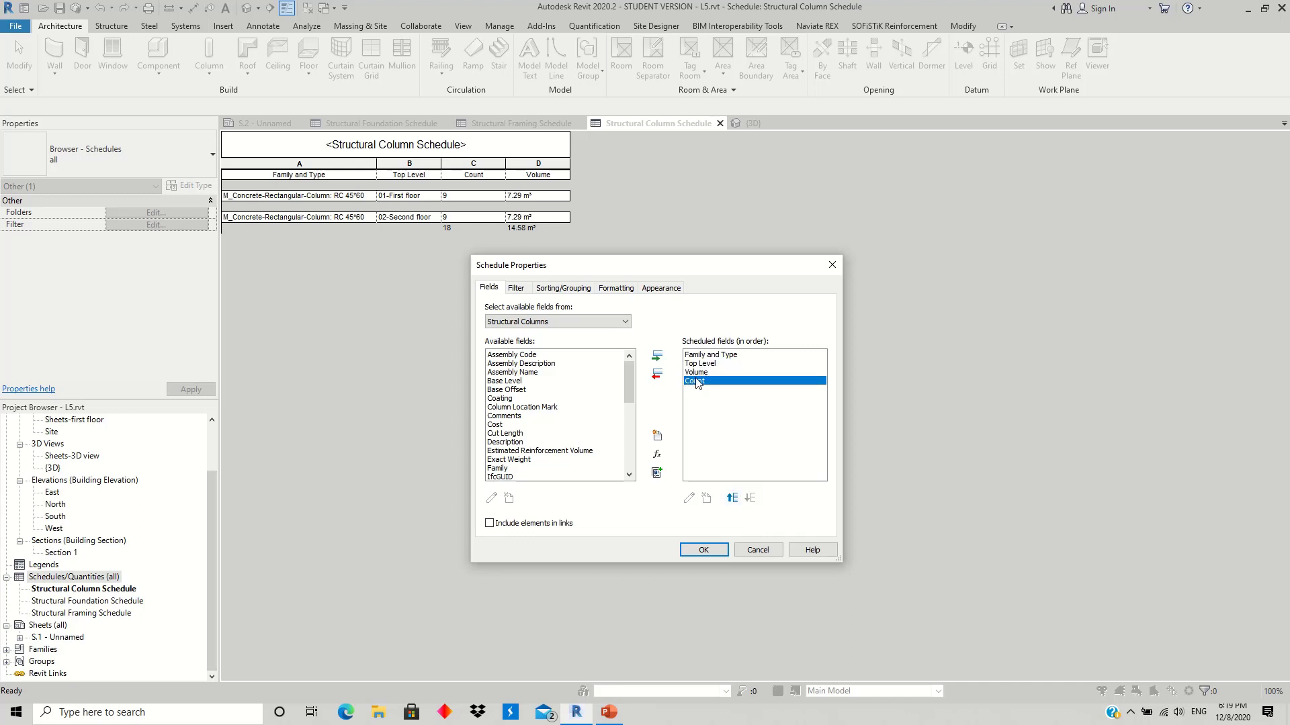
{"action": "left_click", "coordinate": [698, 374]}
{"action": "left_click", "coordinate": [750, 499]}
{"action": "left_click", "coordinate": [703, 551]}
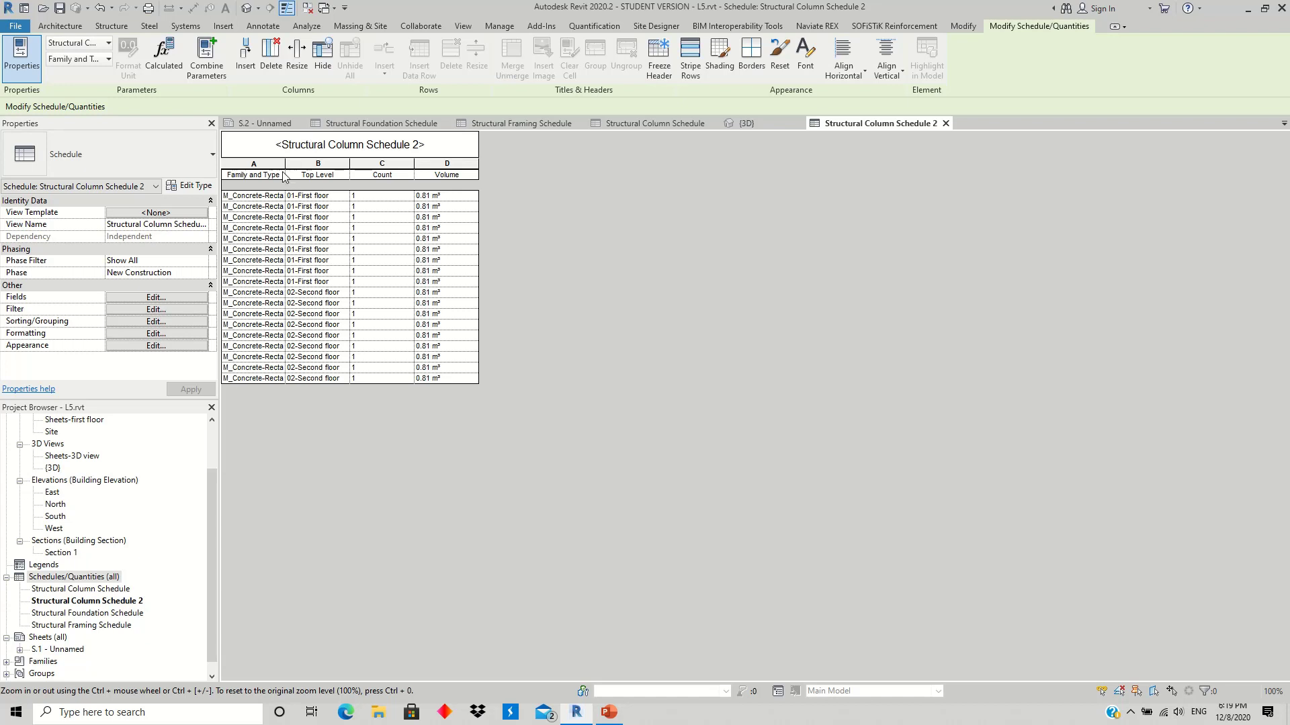
{"action": "mouse_move", "coordinate": [289, 163]}
{"action": "left_mouse_down"}
{"action": "mouse_move", "coordinate": [339, 191]}
{"action": "mouse_move", "coordinate": [403, 165]}
{"action": "mouse_move", "coordinate": [489, 163]}
{"action": "left_mouse_up"}
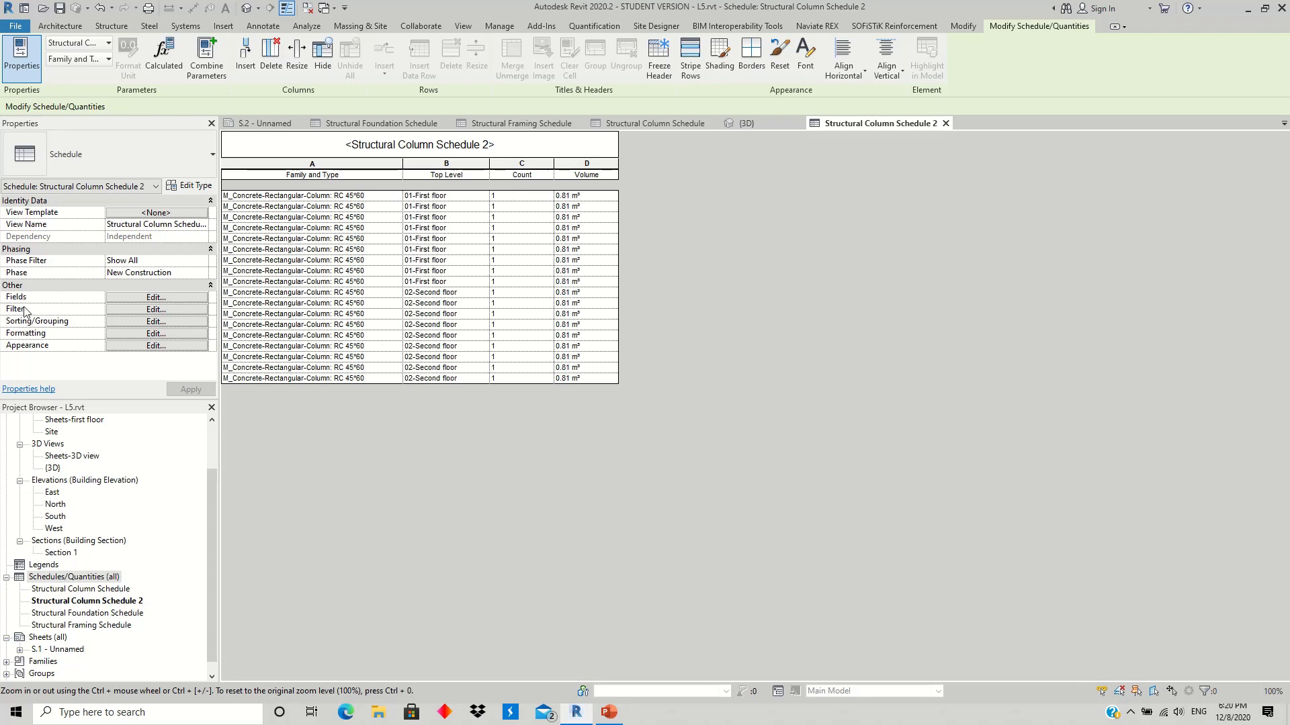
Step: Filter the schedule to Top Level equals 01-First floor
{"action": "left_click", "coordinate": [147, 311]}
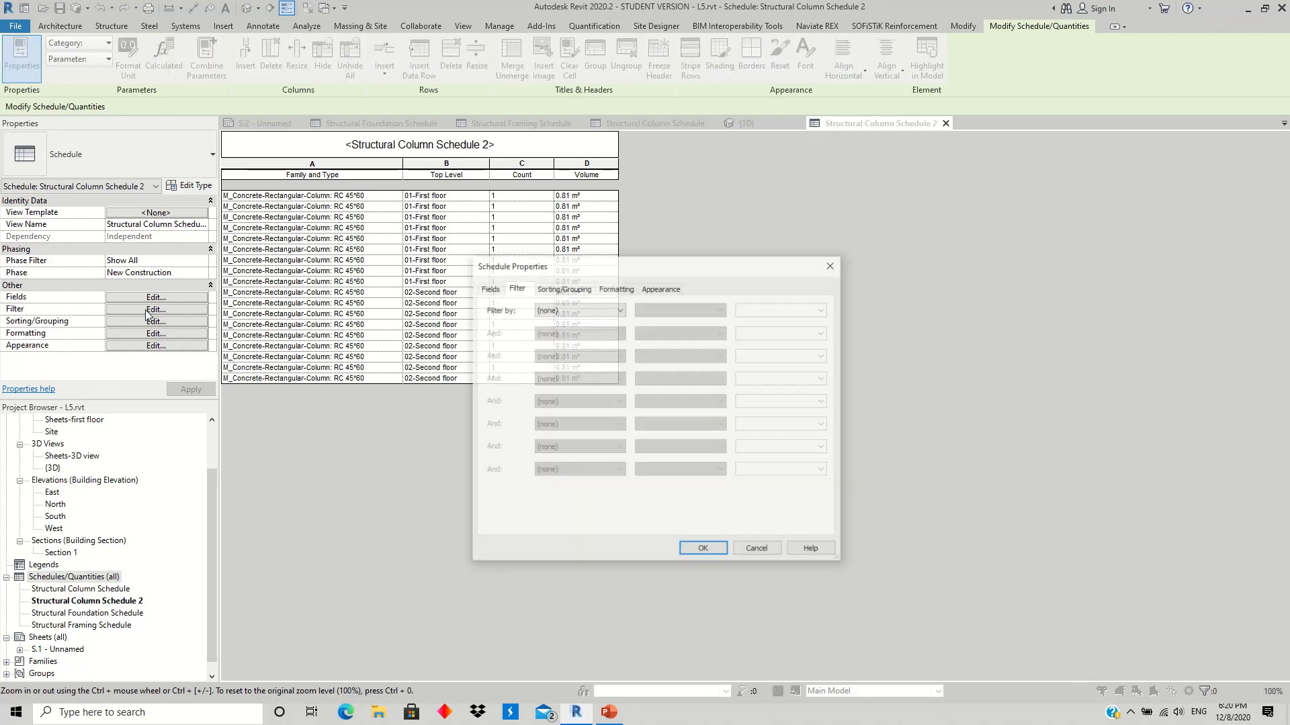
{"action": "left_click", "coordinate": [603, 310]}
{"action": "left_click", "coordinate": [571, 339]}
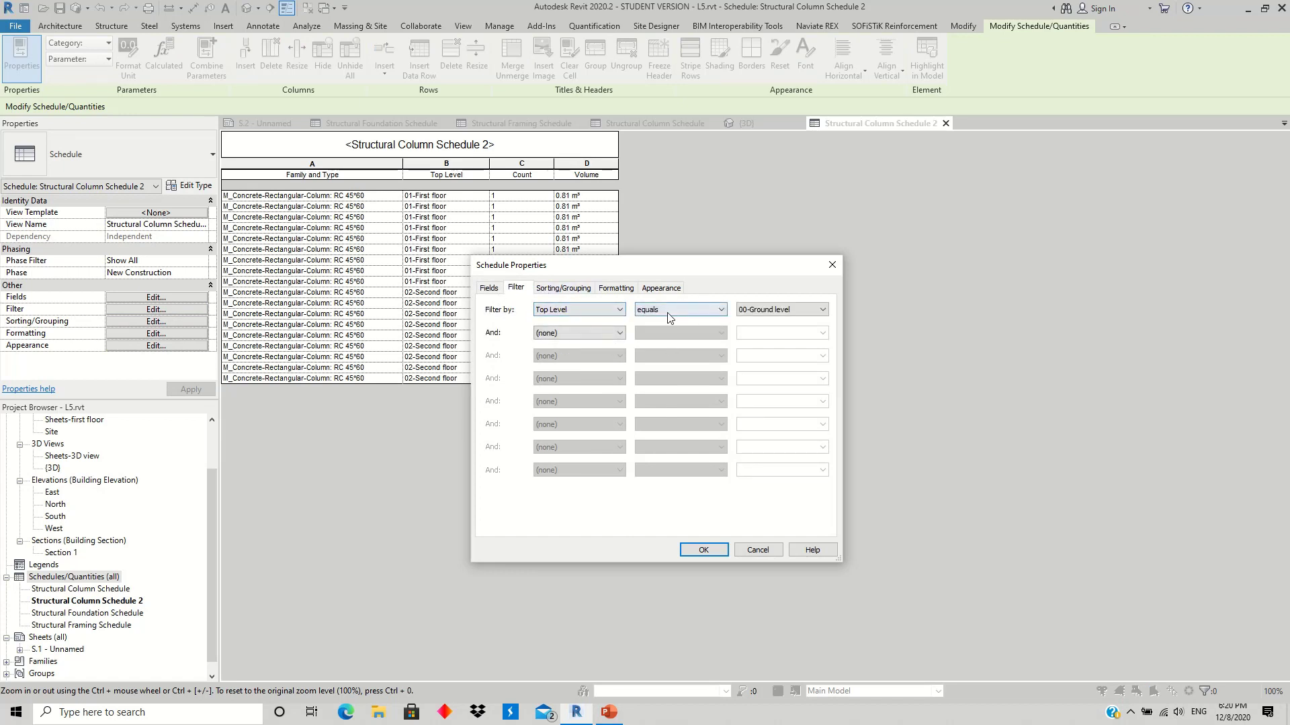
{"action": "left_click", "coordinate": [795, 308]}
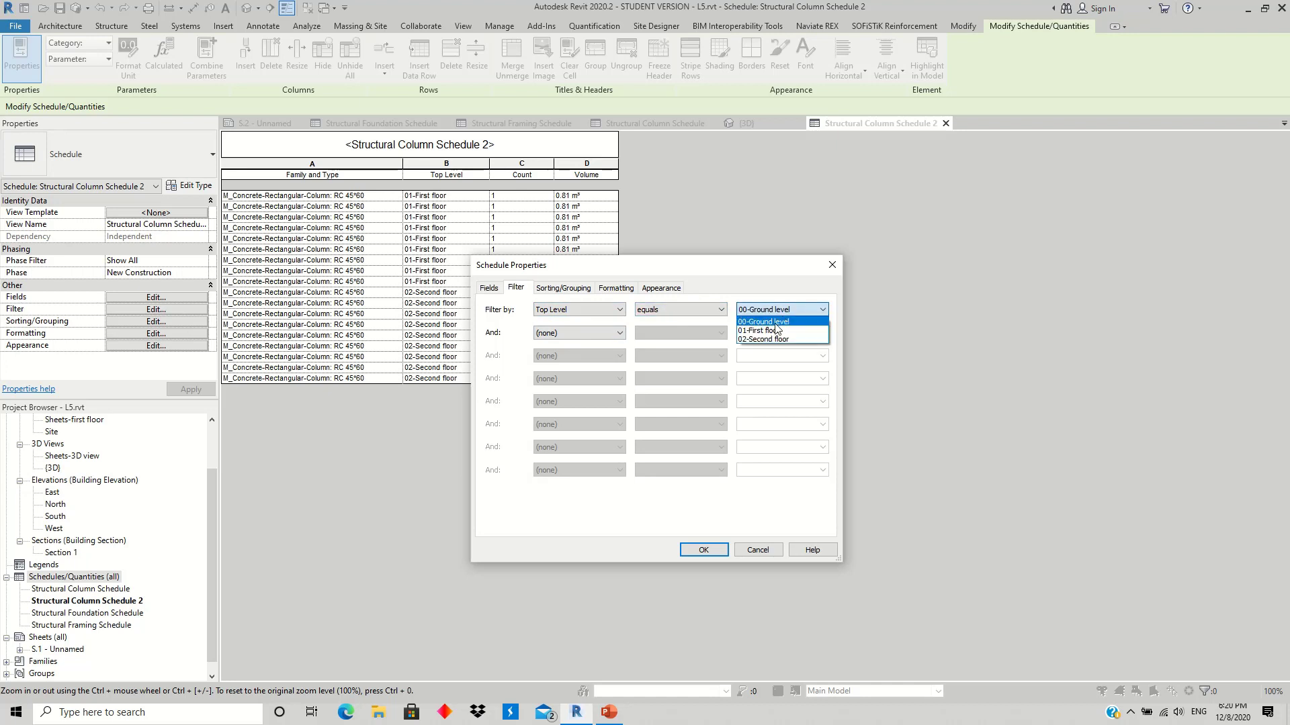
{"action": "left_click", "coordinate": [777, 331]}
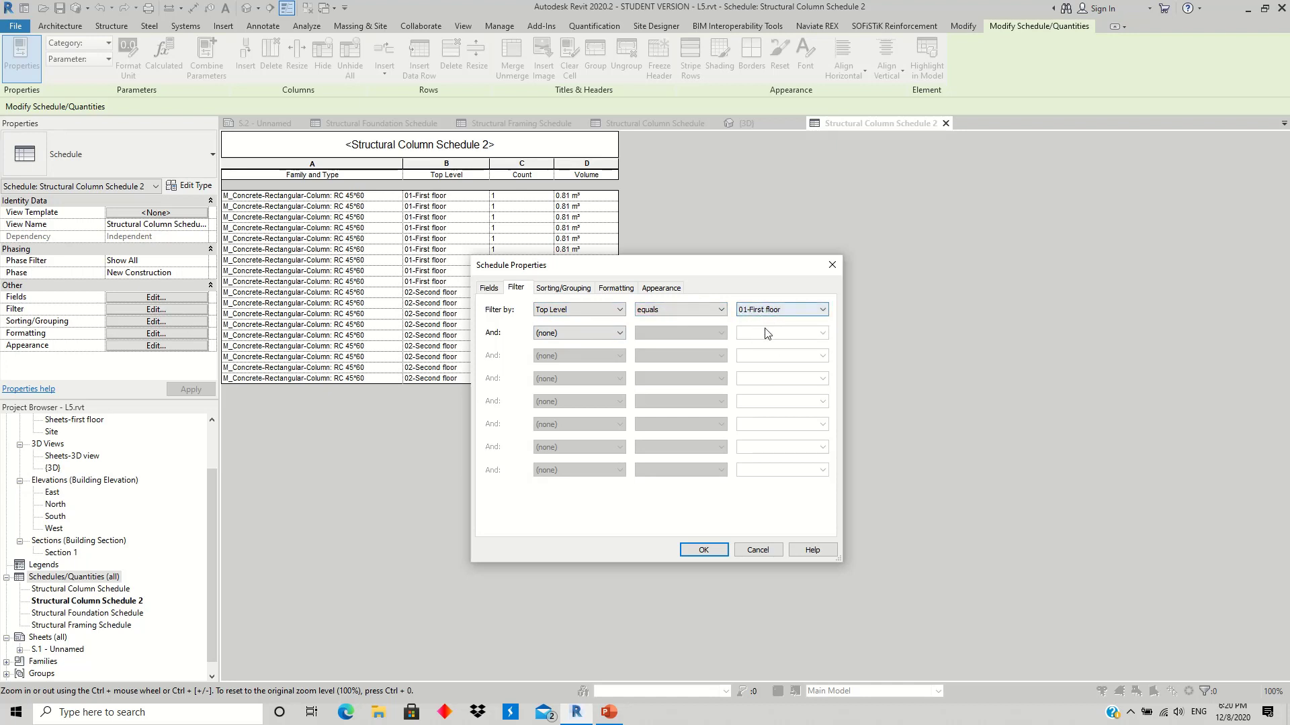
{"action": "left_click", "coordinate": [703, 550]}
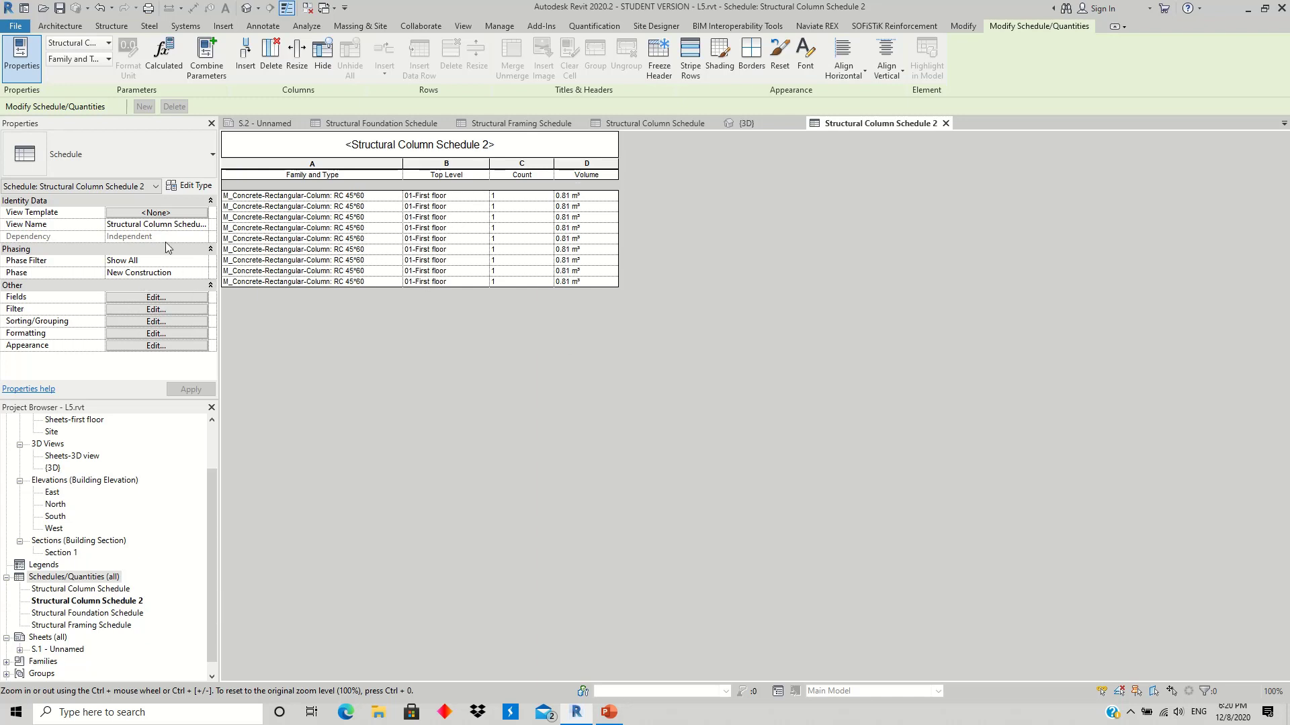
Step: Change the schedule filter to Top Level equals 02-Second floor
{"action": "left_click", "coordinate": [160, 311]}
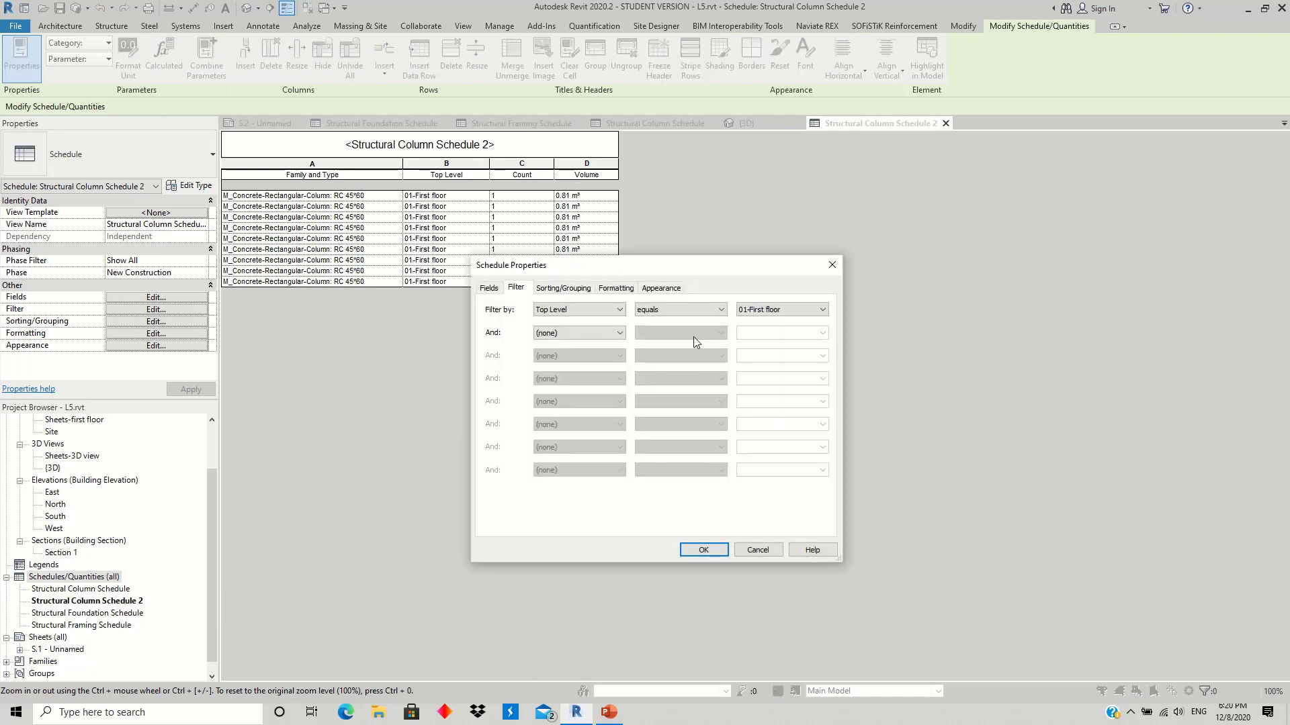
{"action": "left_click", "coordinate": [783, 310]}
{"action": "left_click", "coordinate": [781, 337]}
{"action": "left_click", "coordinate": [710, 548]}
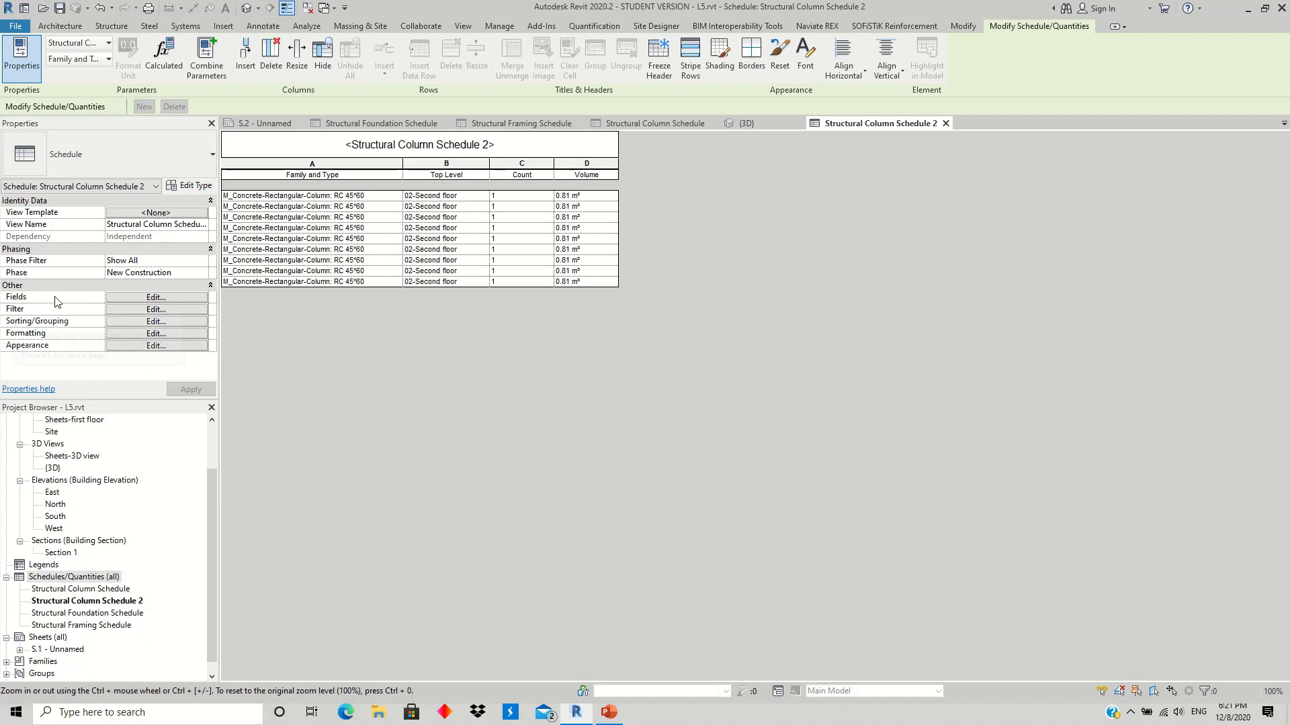
Step: Remove and re-add the Top Level field, move it up, then cancel the Fields changes
{"action": "left_click", "coordinate": [150, 298]}
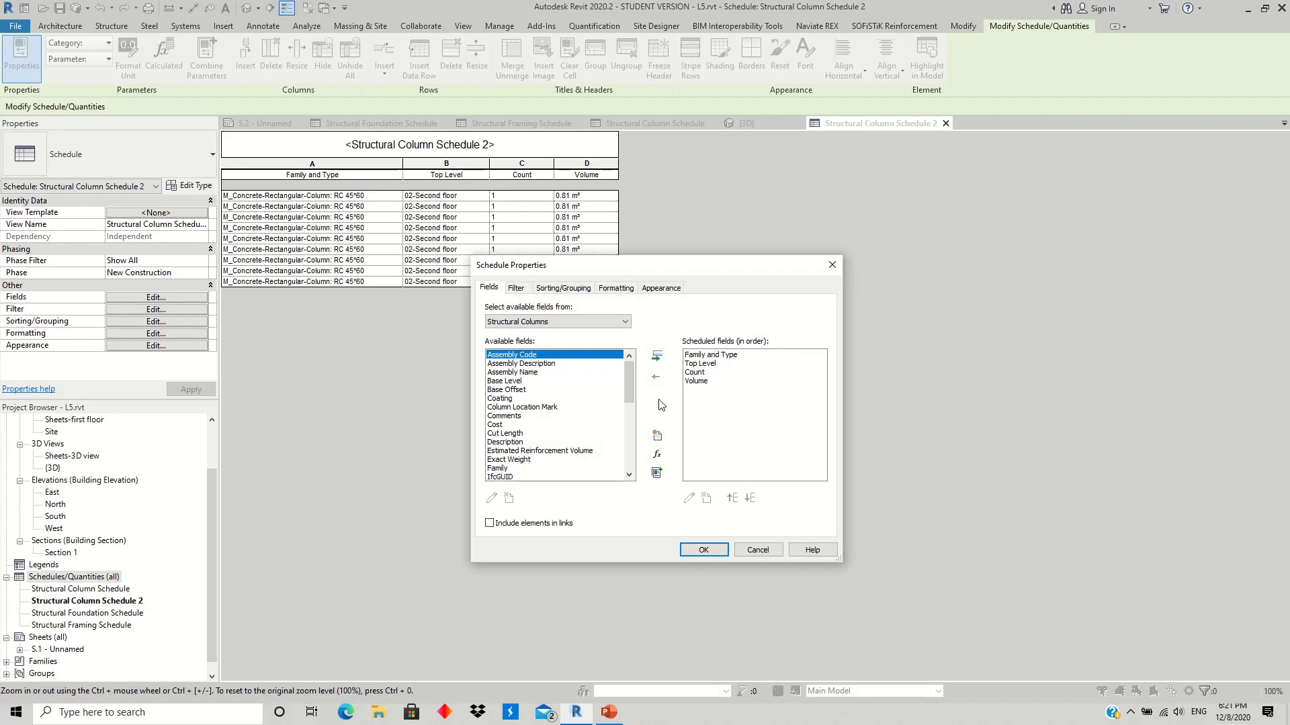
{"action": "mouse_move", "coordinate": [630, 383]}
{"action": "left_mouse_down"}
{"action": "mouse_move", "coordinate": [622, 450]}
{"action": "mouse_move", "coordinate": [629, 370]}
{"action": "left_mouse_up"}
{"action": "left_click", "coordinate": [700, 363]}
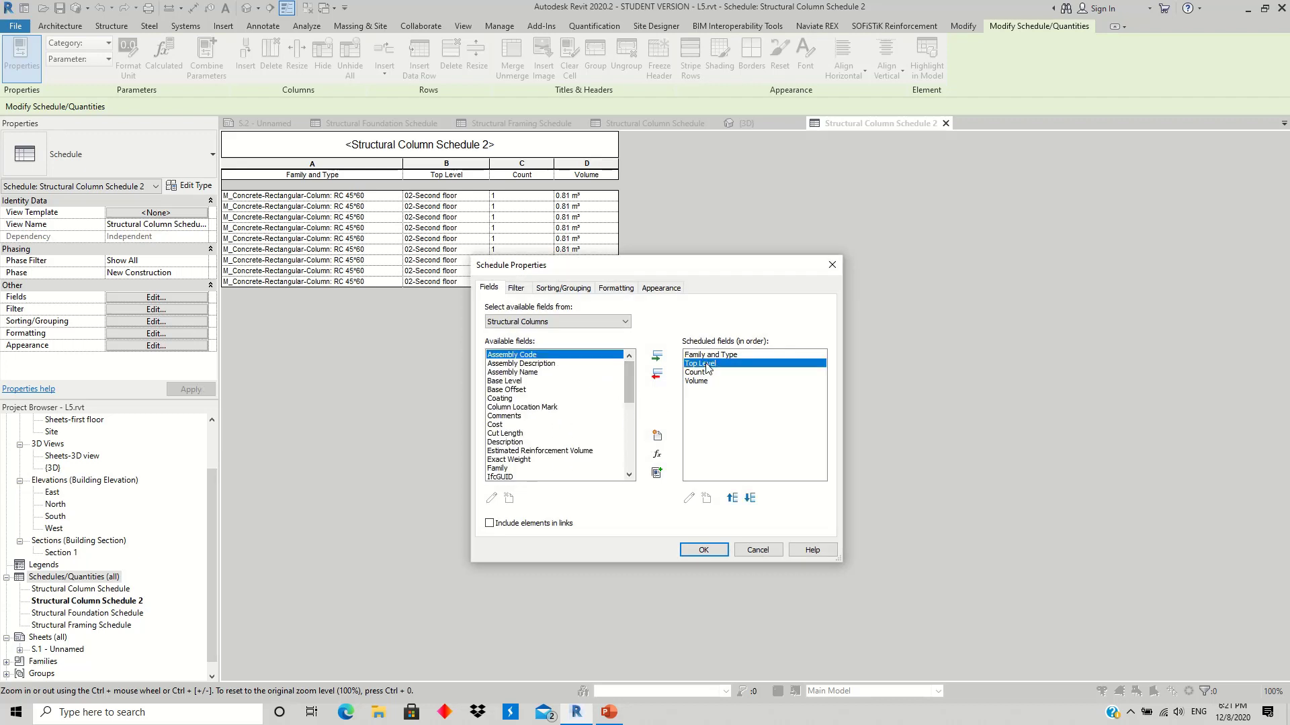
{"action": "left_click", "coordinate": [658, 375]}
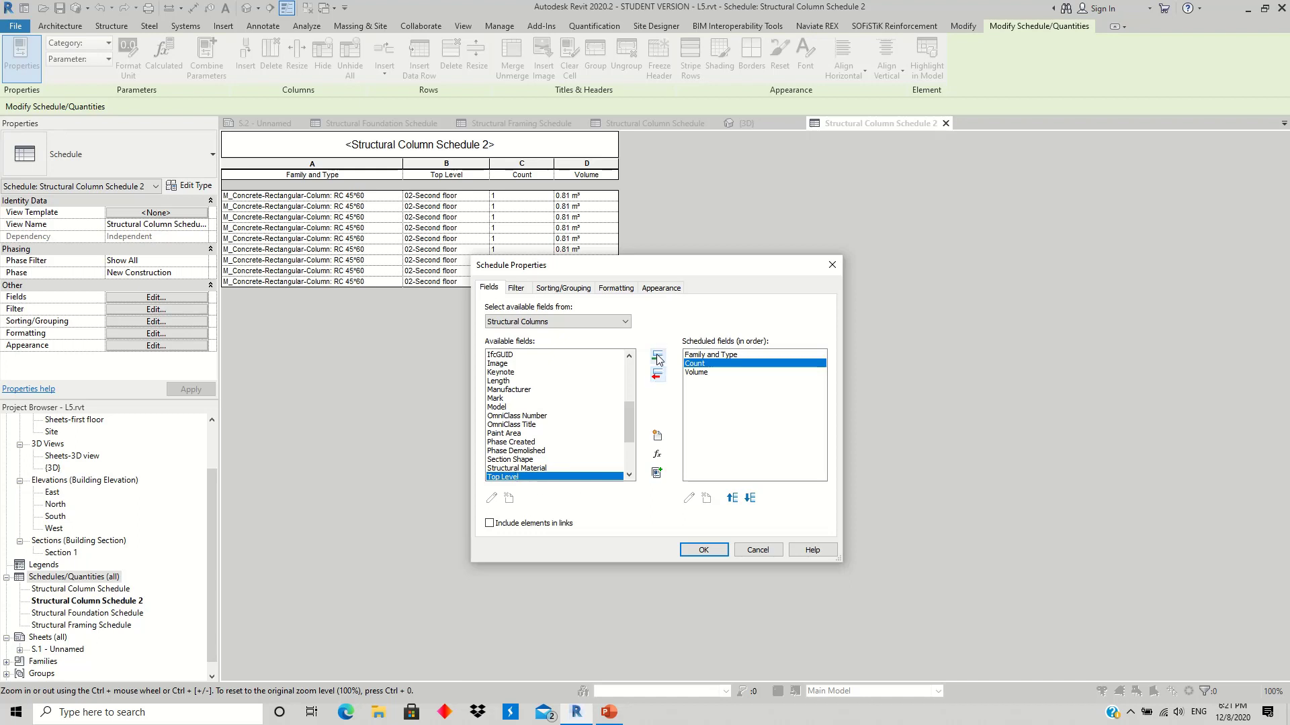
{"action": "left_click", "coordinate": [657, 356]}
{"action": "left_click", "coordinate": [733, 498]}
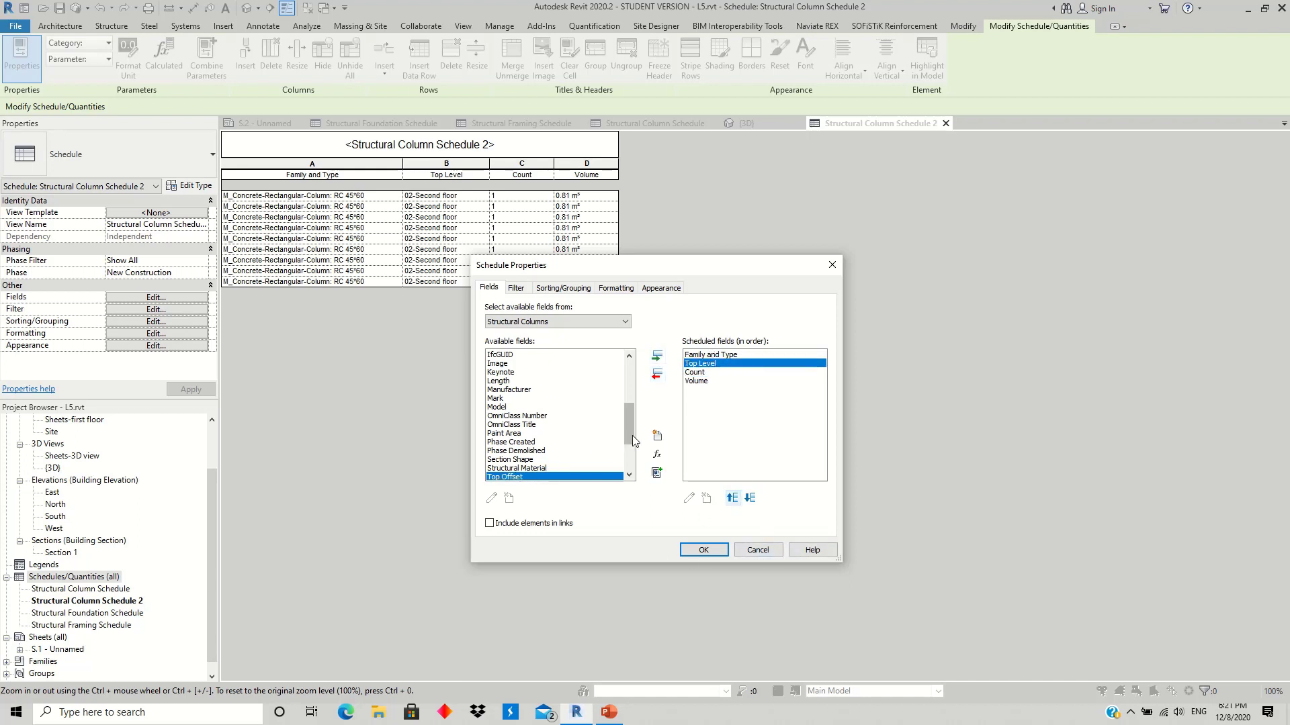
{"action": "scroll", "coordinate": [629, 396], "scroll_direction": "up", "scroll_amount": 1}
{"action": "scroll", "coordinate": [629, 411], "scroll_direction": "up", "scroll_amount": 1}
{"action": "scroll", "coordinate": [626, 409], "scroll_direction": "up", "scroll_amount": 2}
{"action": "scroll", "coordinate": [625, 405], "scroll_direction": "up", "scroll_amount": 2}
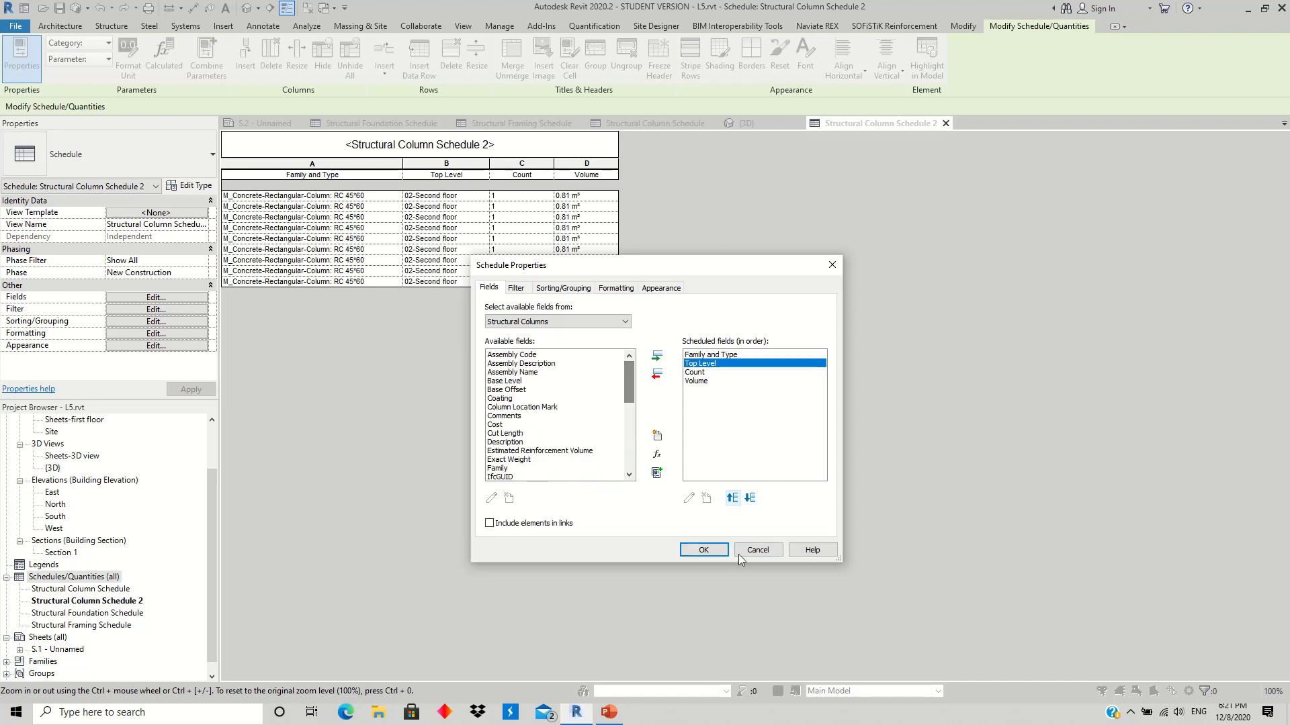
{"action": "left_click", "coordinate": [747, 549]}
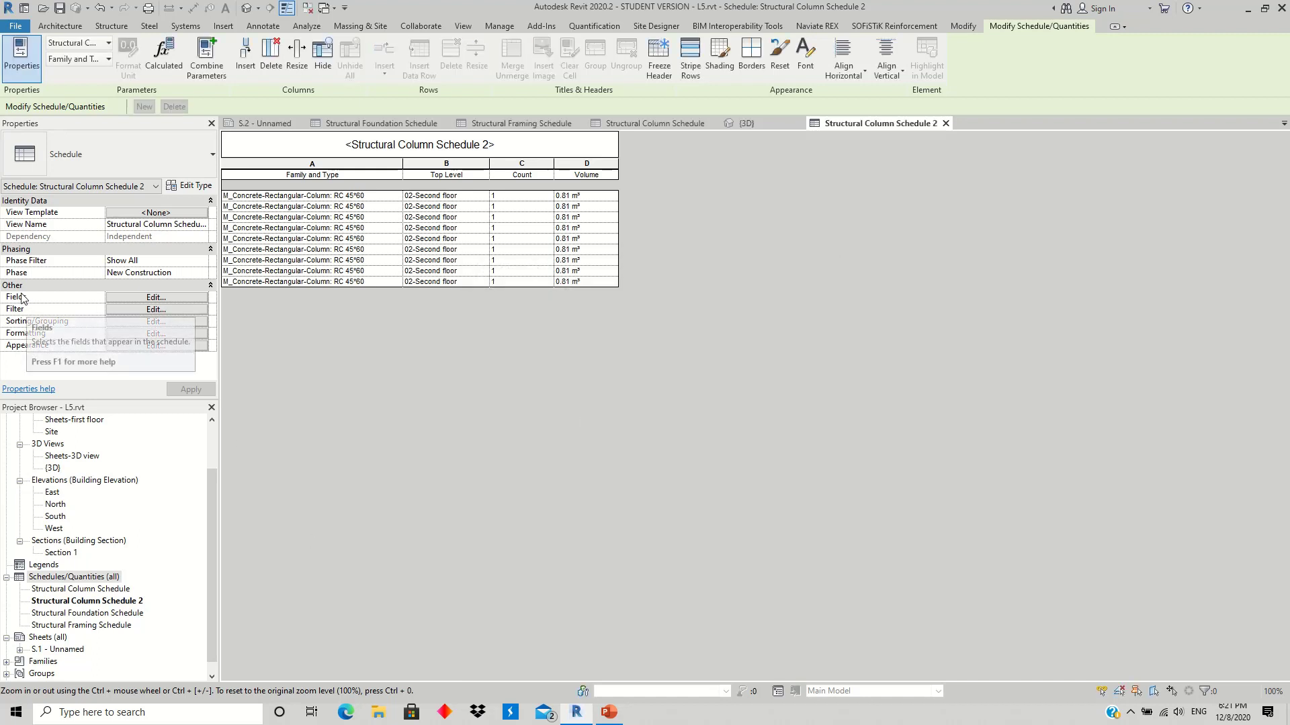
Step: Set the schedule filter to (none) so all 18 columns show again
{"action": "left_click", "coordinate": [153, 310]}
{"action": "left_click", "coordinate": [579, 310]}
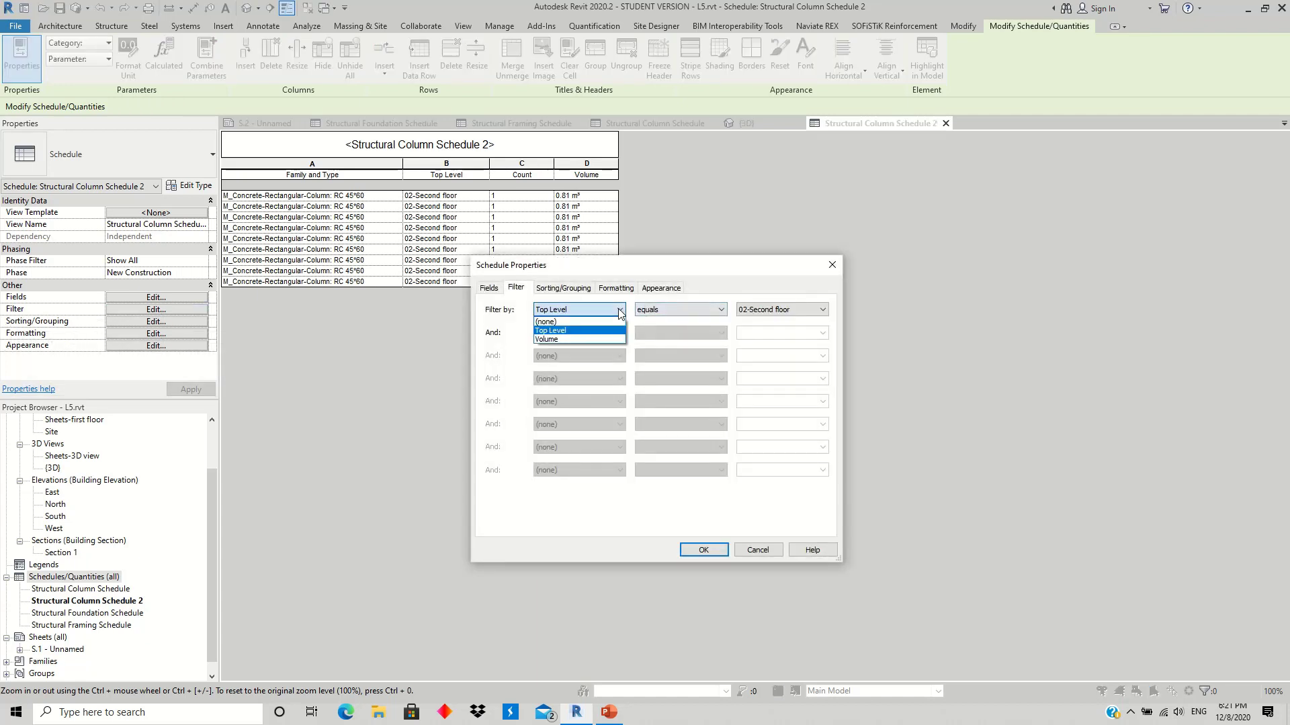
{"action": "left_click", "coordinate": [557, 321]}
{"action": "left_click", "coordinate": [724, 553]}
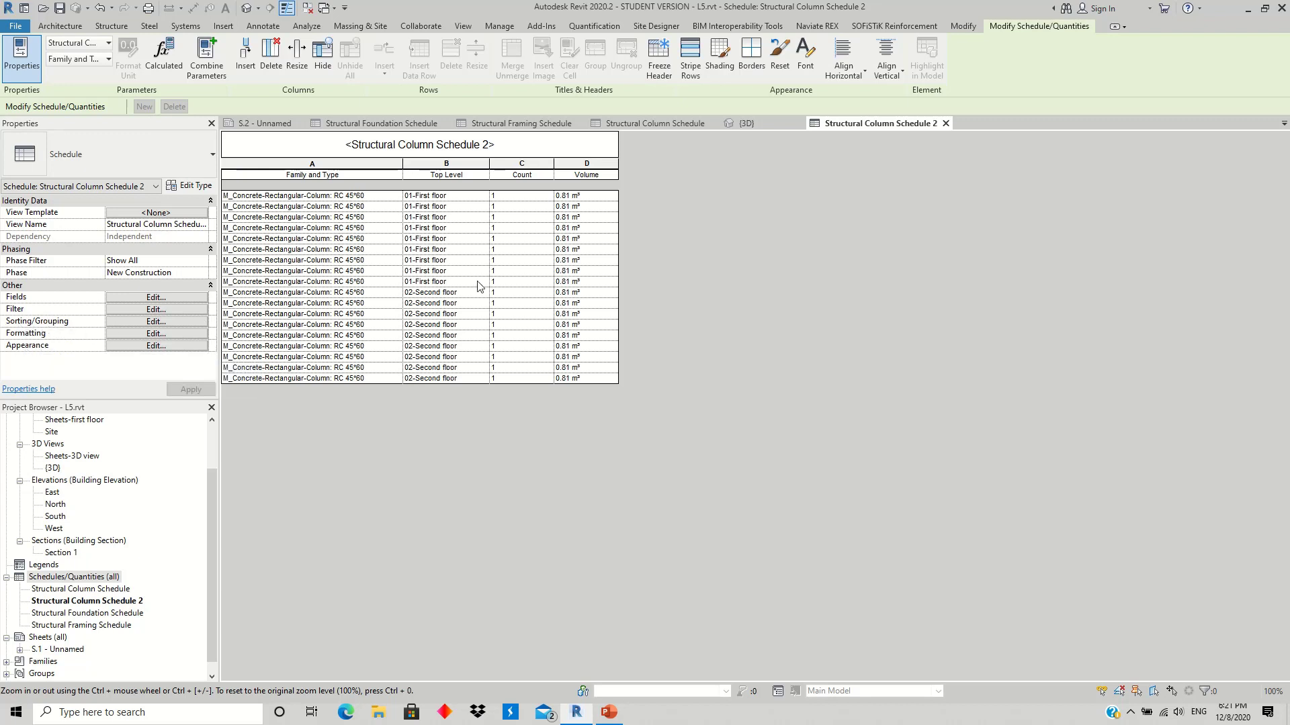
Step: Sort the schedule by Top Level in ascending order
{"action": "left_click", "coordinate": [144, 322]}
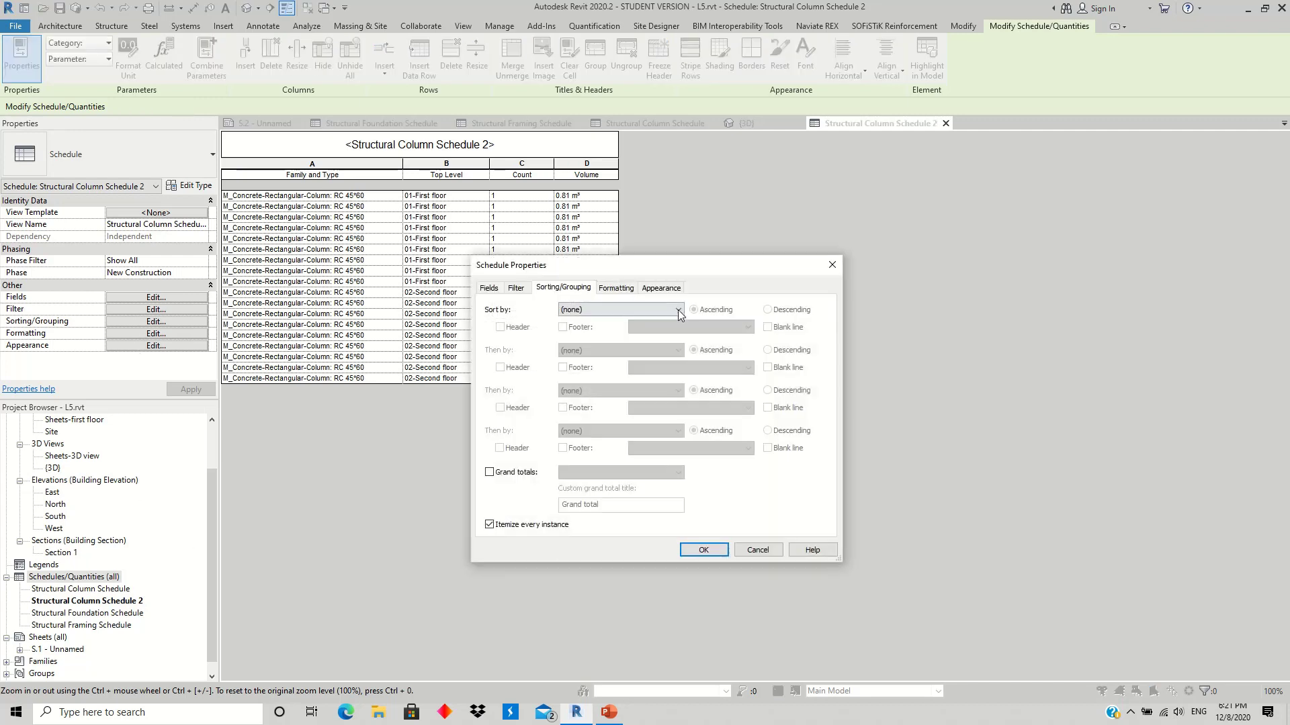
{"action": "left_click", "coordinate": [678, 310]}
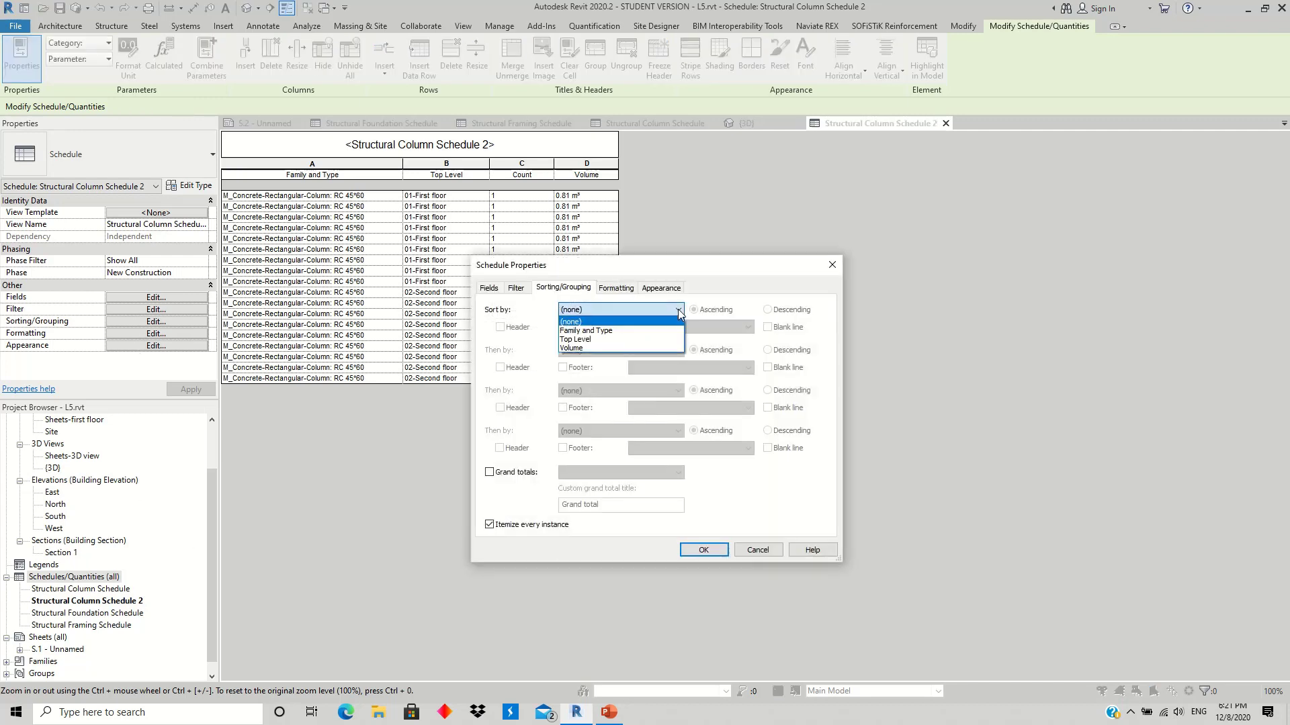
{"action": "left_click", "coordinate": [595, 339]}
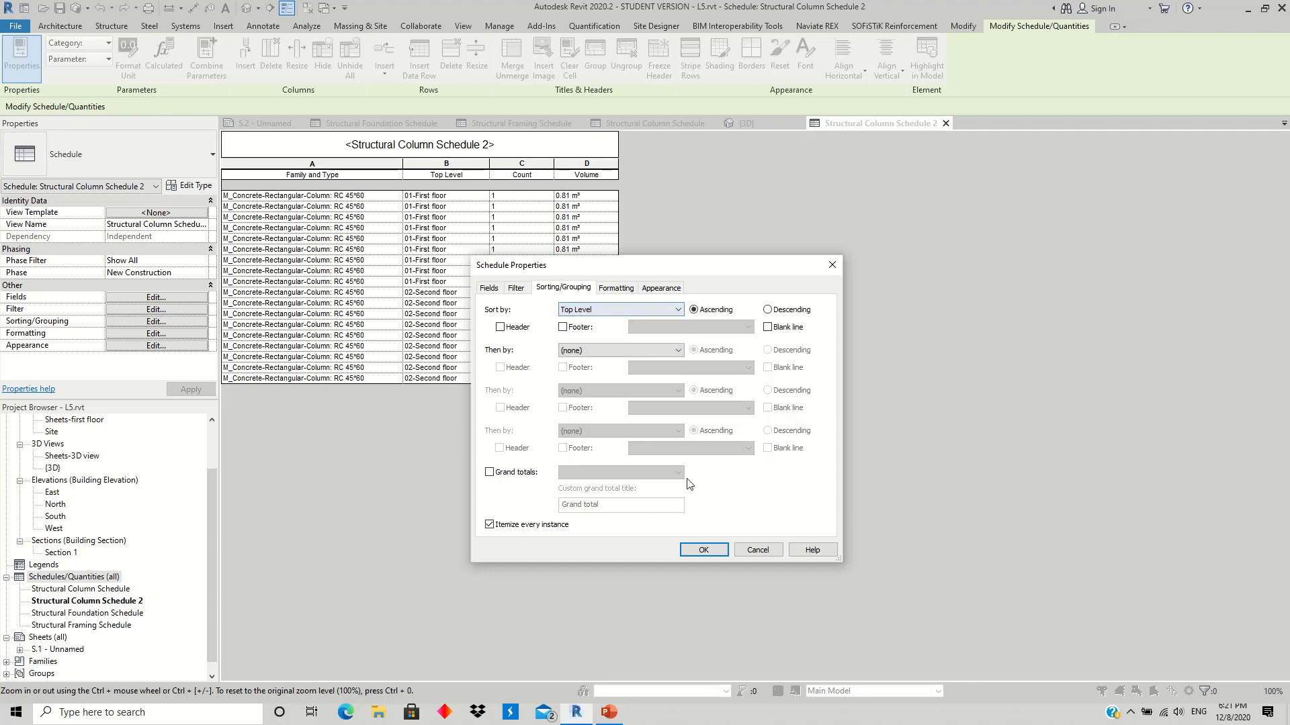
{"action": "left_click", "coordinate": [704, 551]}
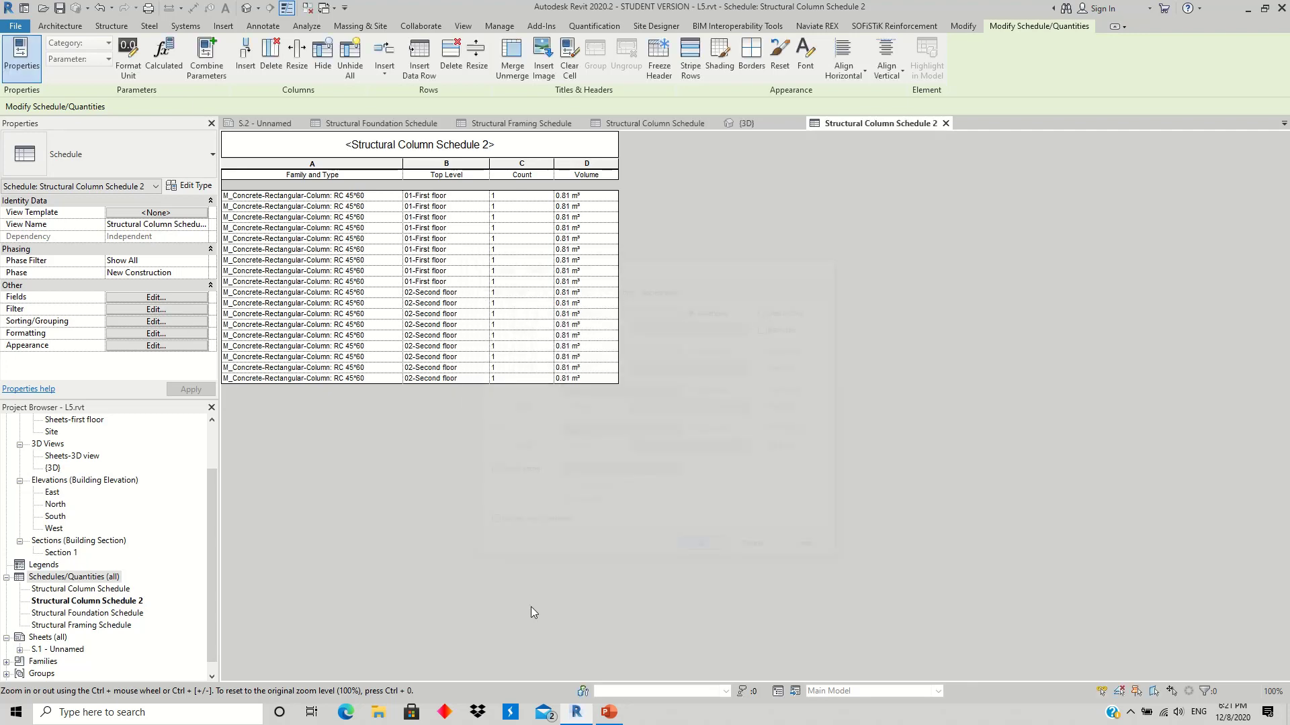
Step: Add a blank line and a header row for each Top Level group
{"action": "left_click", "coordinate": [161, 322]}
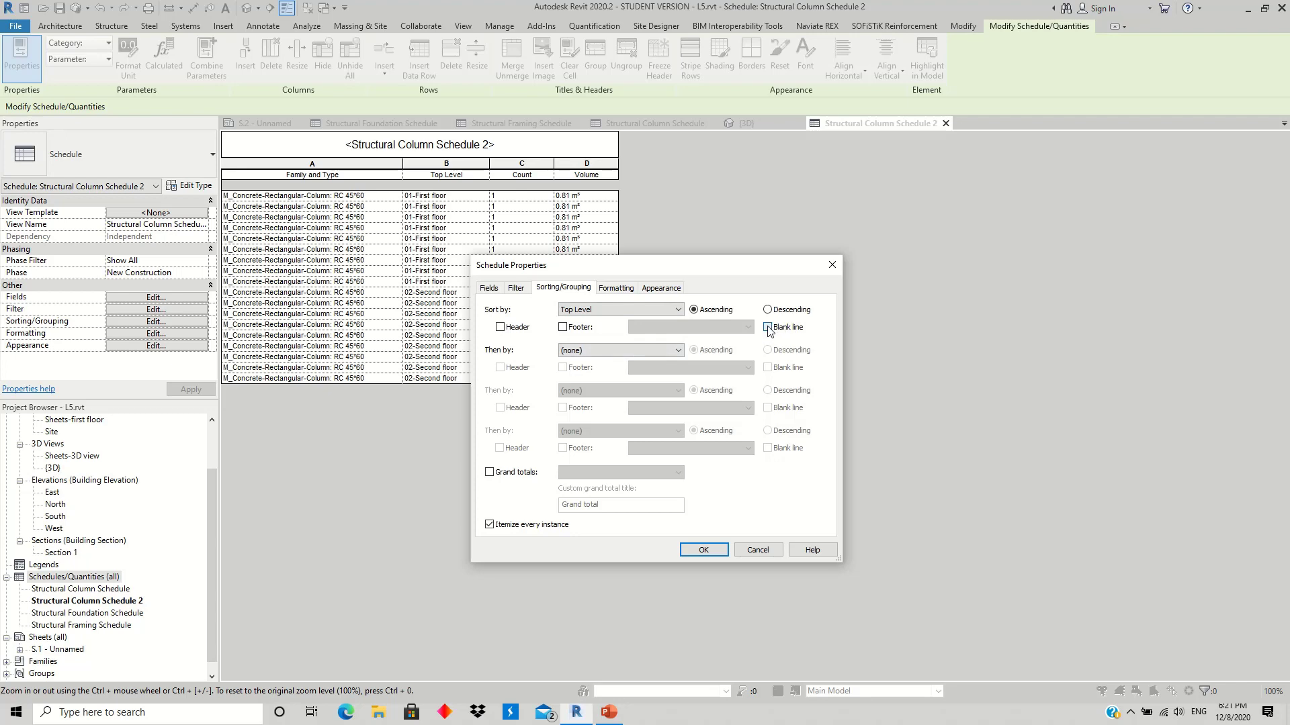
{"action": "left_click", "coordinate": [768, 327]}
{"action": "left_click", "coordinate": [706, 549]}
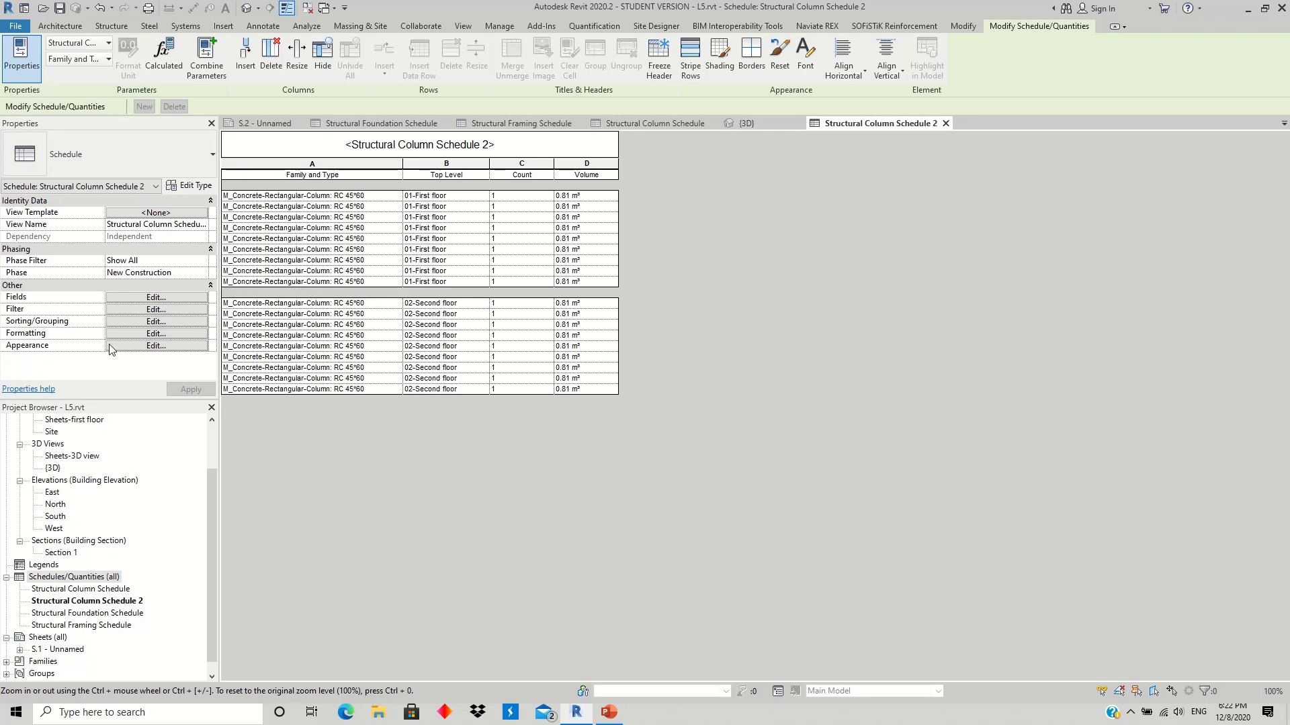
{"action": "left_click", "coordinate": [153, 323]}
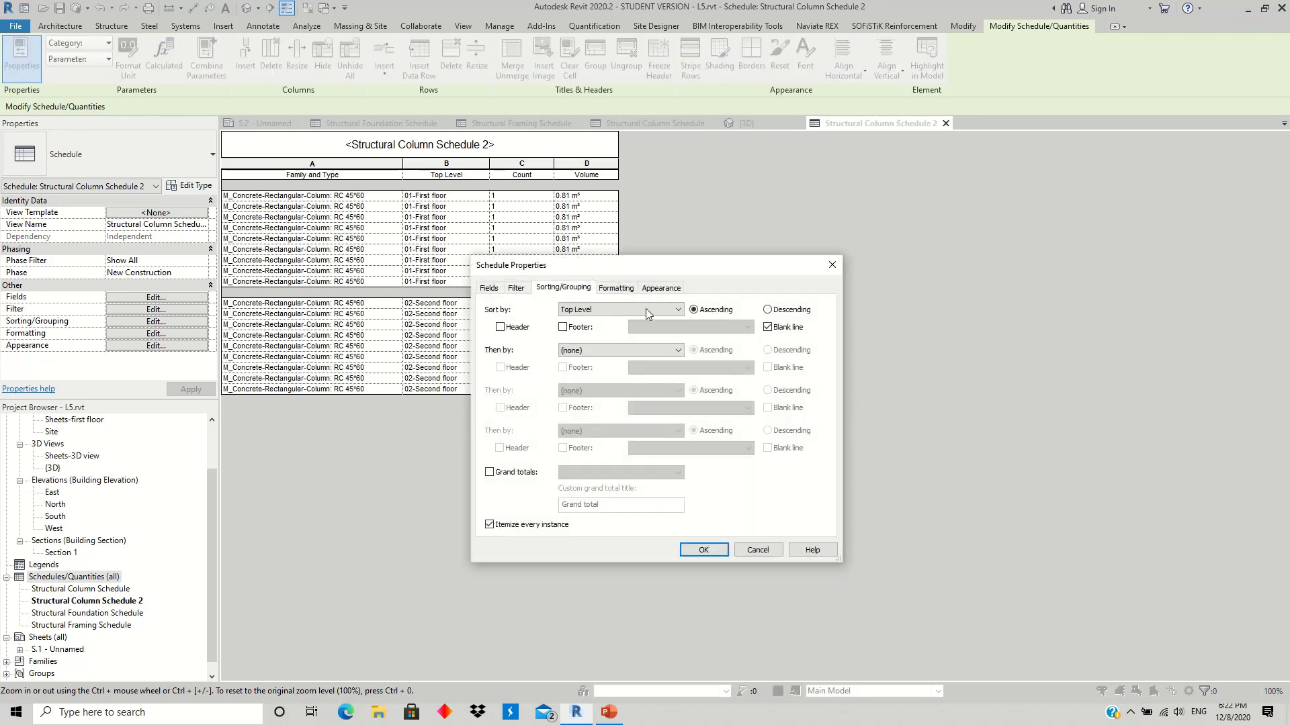
{"action": "left_click", "coordinate": [776, 329]}
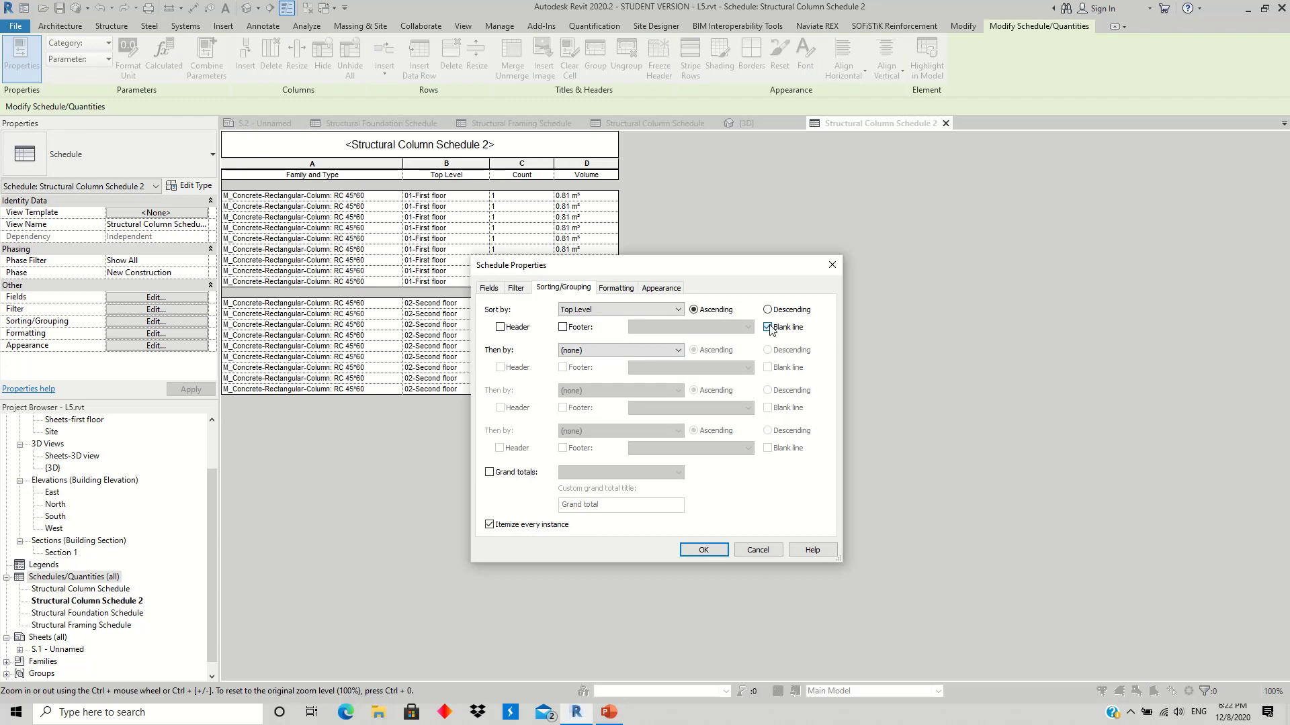
{"action": "left_click", "coordinate": [500, 328]}
{"action": "left_click", "coordinate": [703, 550]}
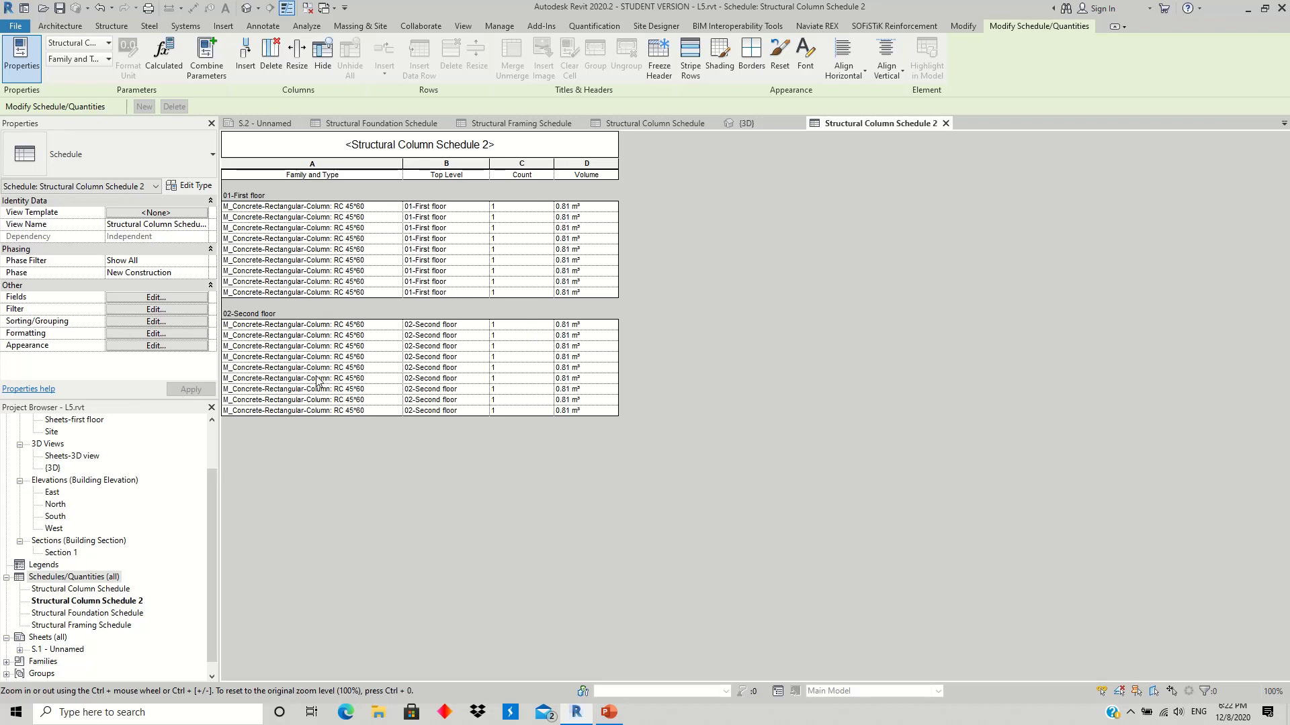
Step: Turn off Itemize every instance and enable Grand totals with title, count and totals
{"action": "left_click", "coordinate": [162, 322]}
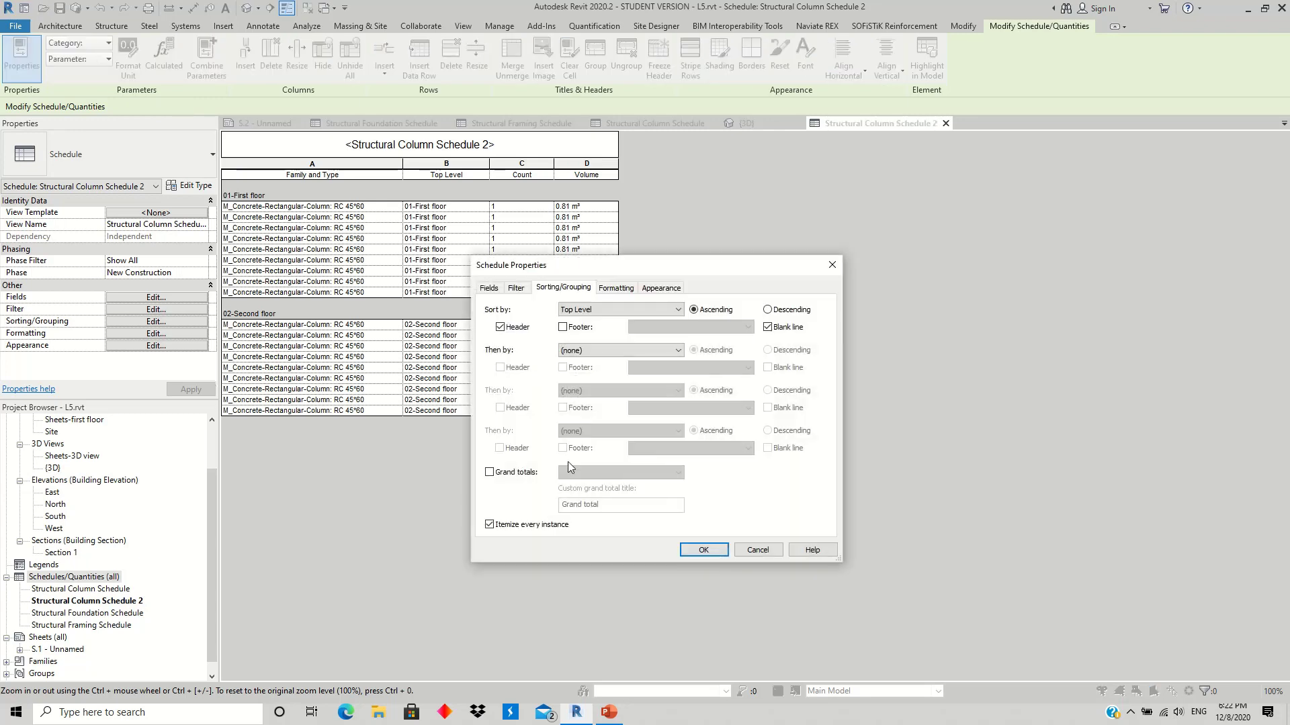
{"action": "left_click", "coordinate": [489, 525]}
{"action": "left_click_drag", "start_coordinate": [694, 271], "coordinate": [853, 227]}
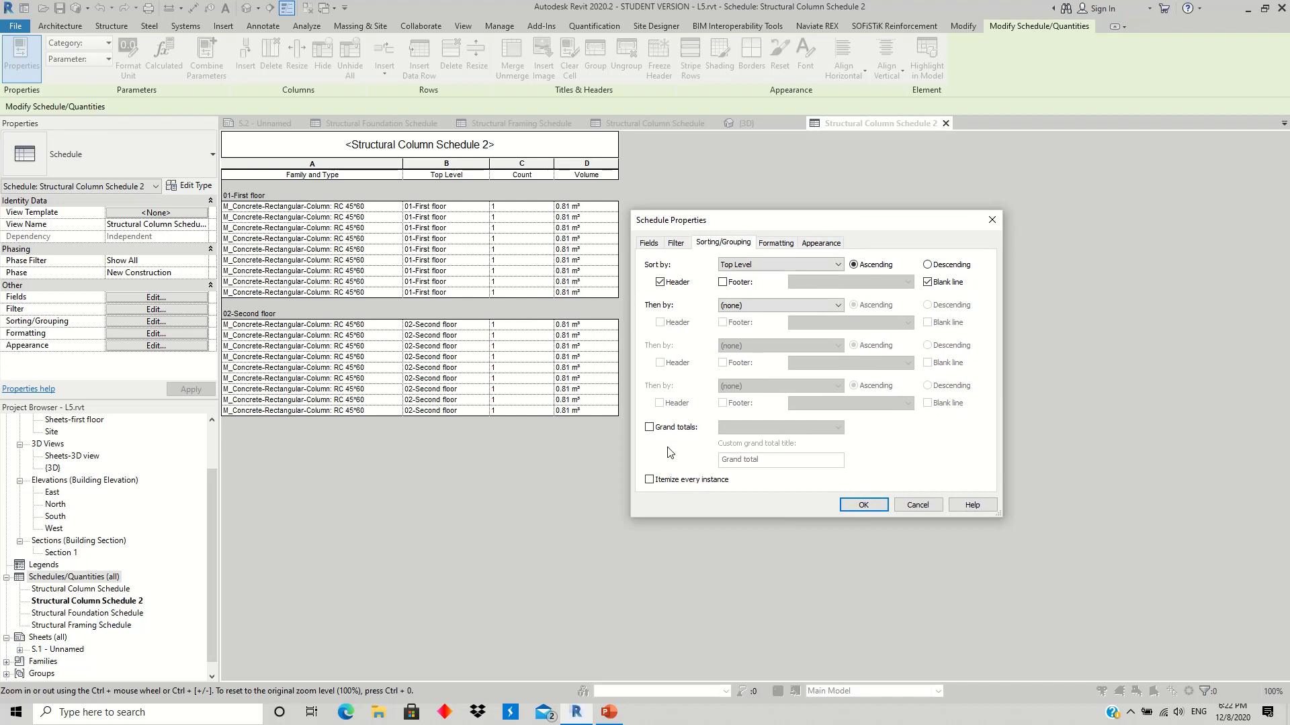
{"action": "left_click", "coordinate": [649, 427]}
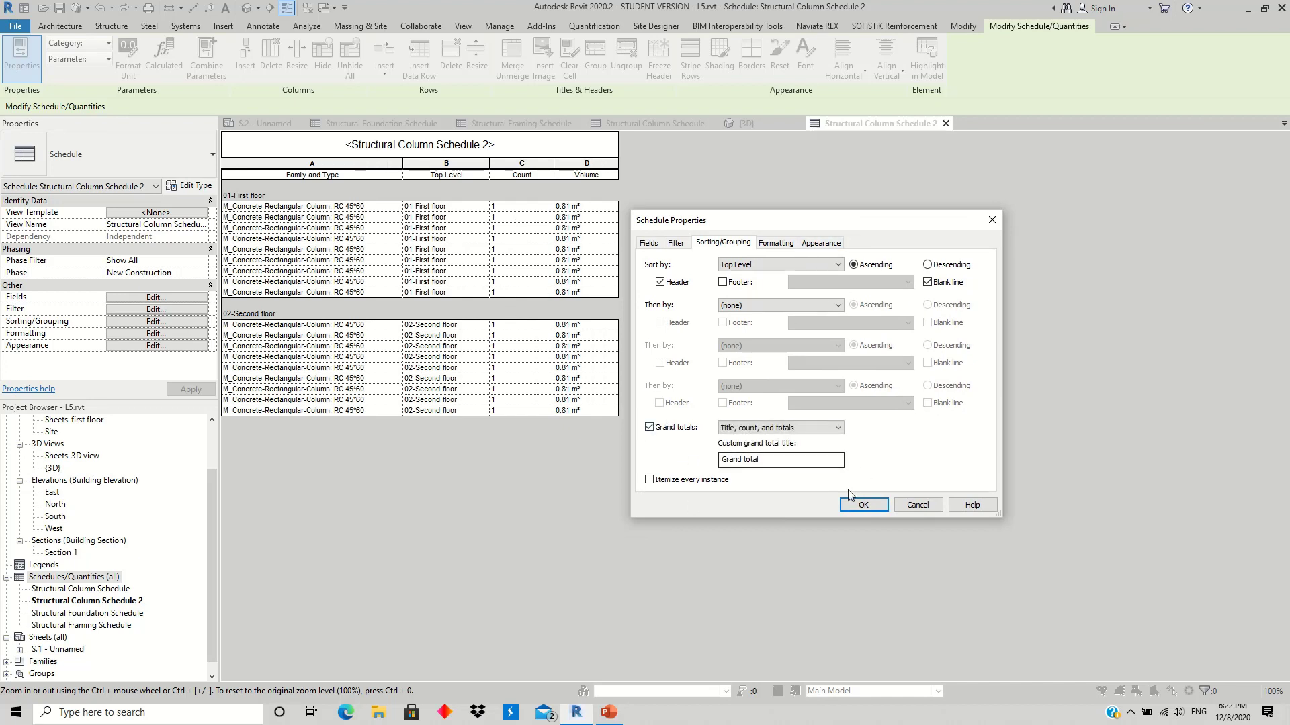
{"action": "left_click", "coordinate": [863, 505]}
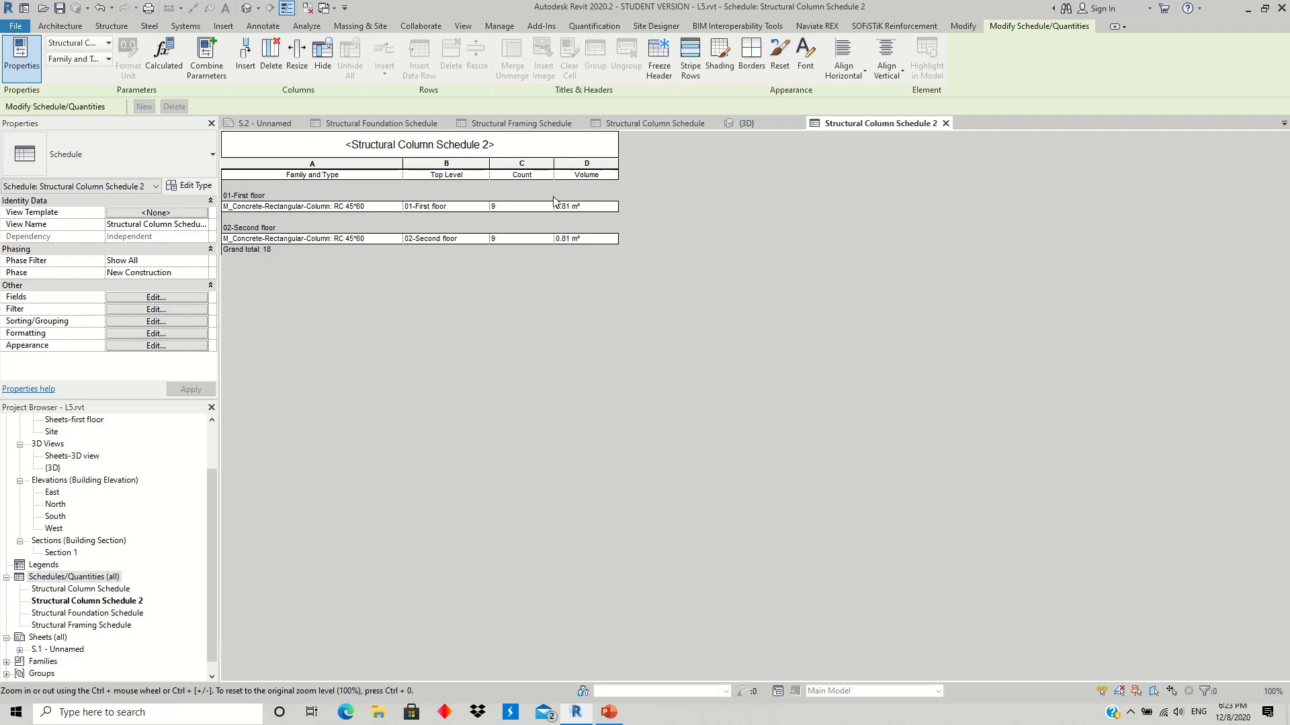
Step: Rename the Volume column heading to Total Volume
{"action": "left_click", "coordinate": [575, 176]}
{"action": "type", "text": "Total"}
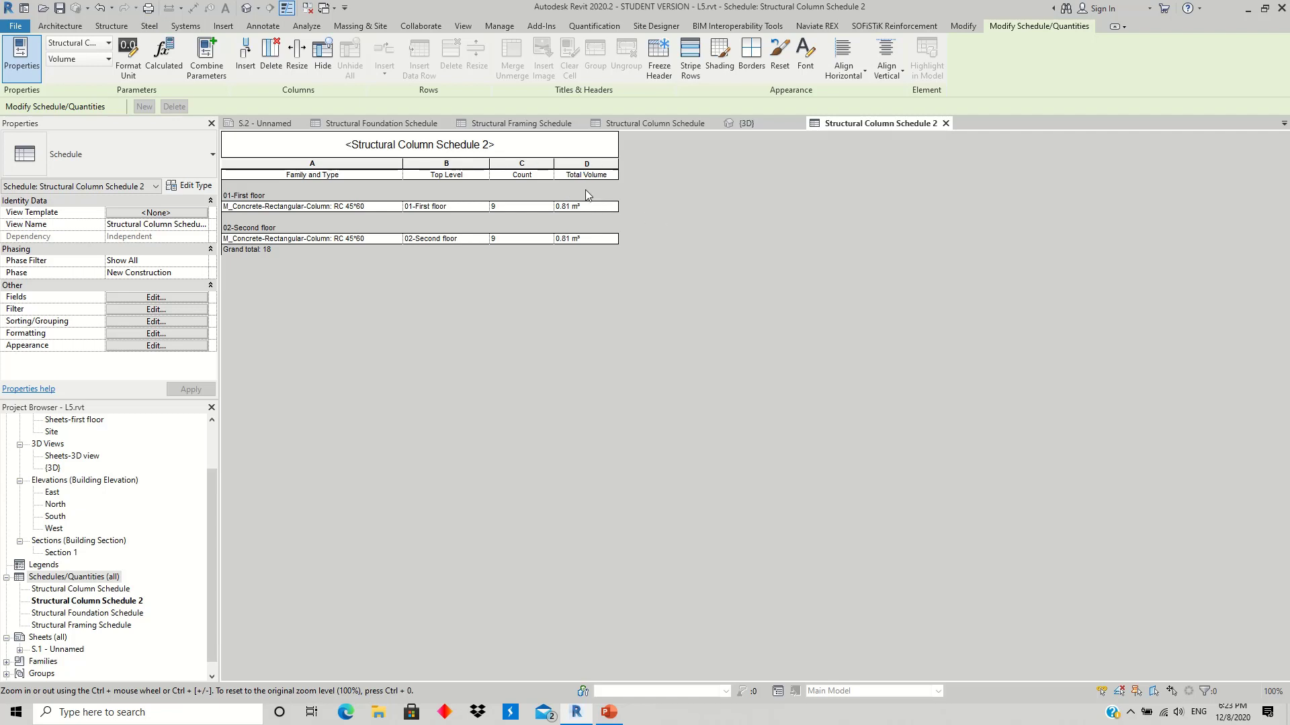
{"action": "left_click", "coordinate": [569, 208]}
{"action": "left_click", "coordinate": [575, 240]}
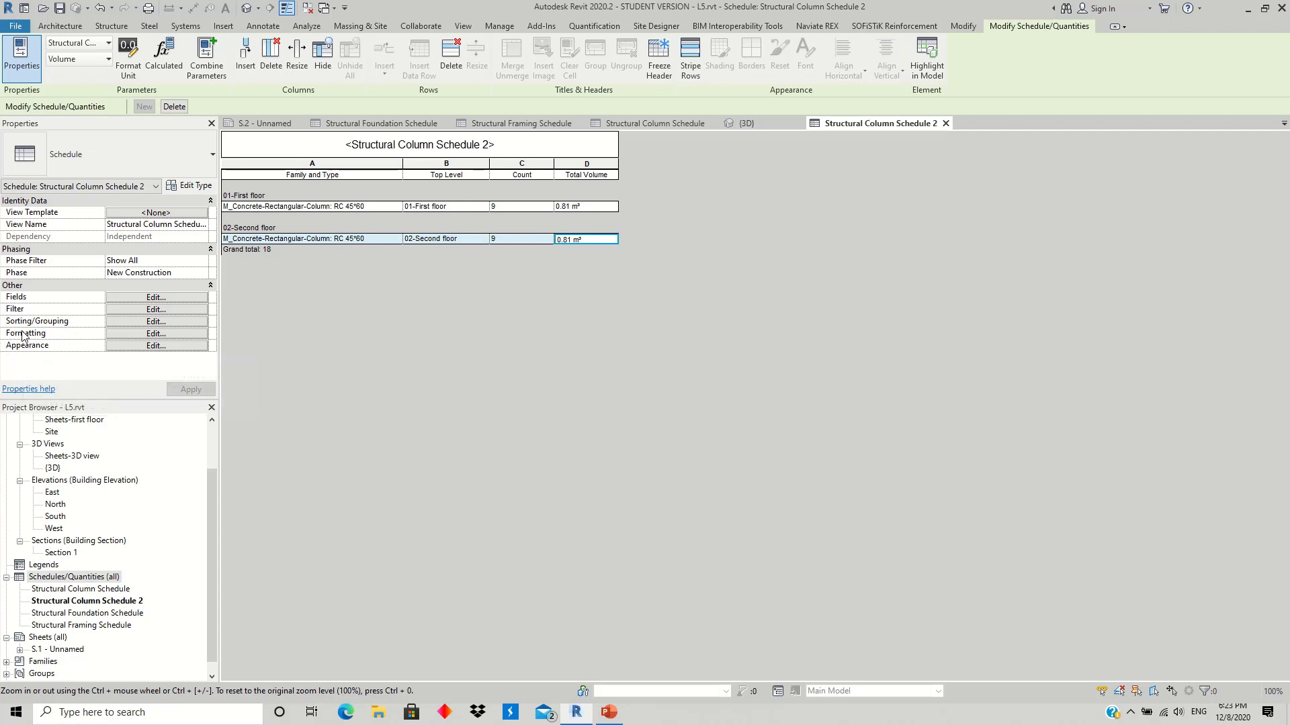
Step: Make the column schedule's Volume field calculate totals: 7.29 m³ per floor, 14.58 m³ overall
{"action": "left_click", "coordinate": [135, 333]}
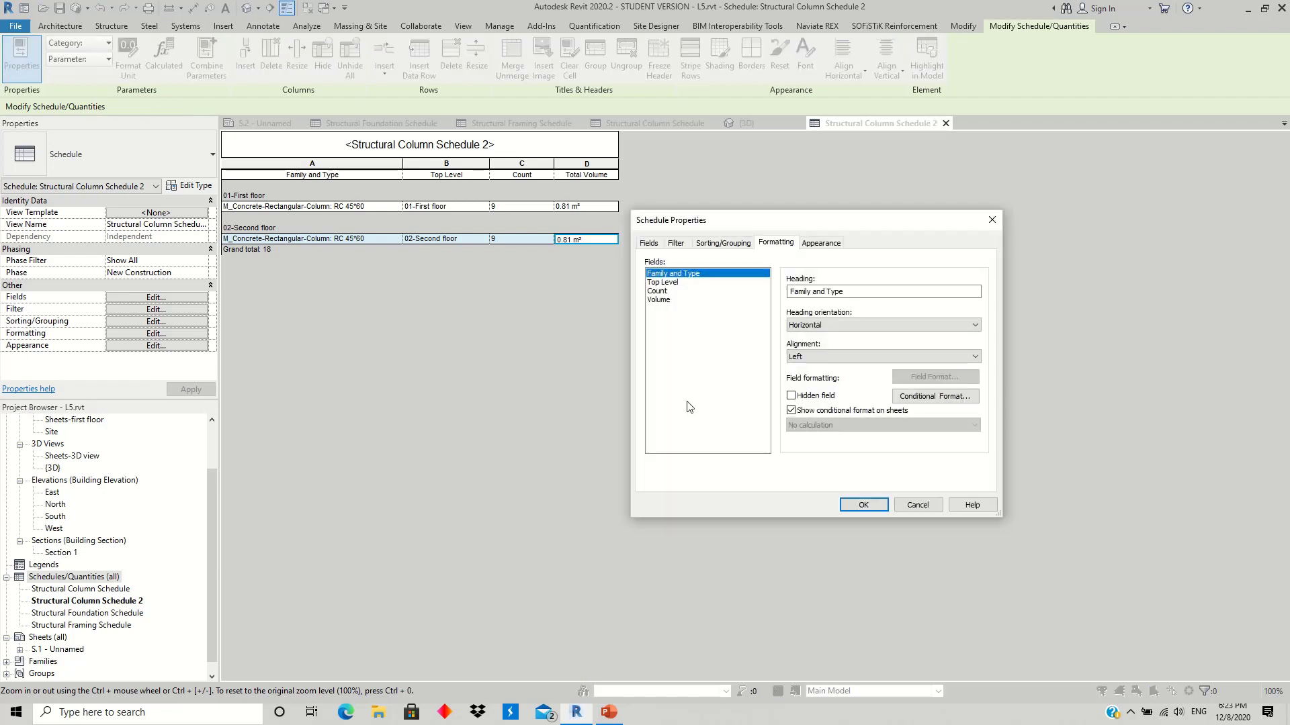
{"action": "left_click", "coordinate": [668, 303]}
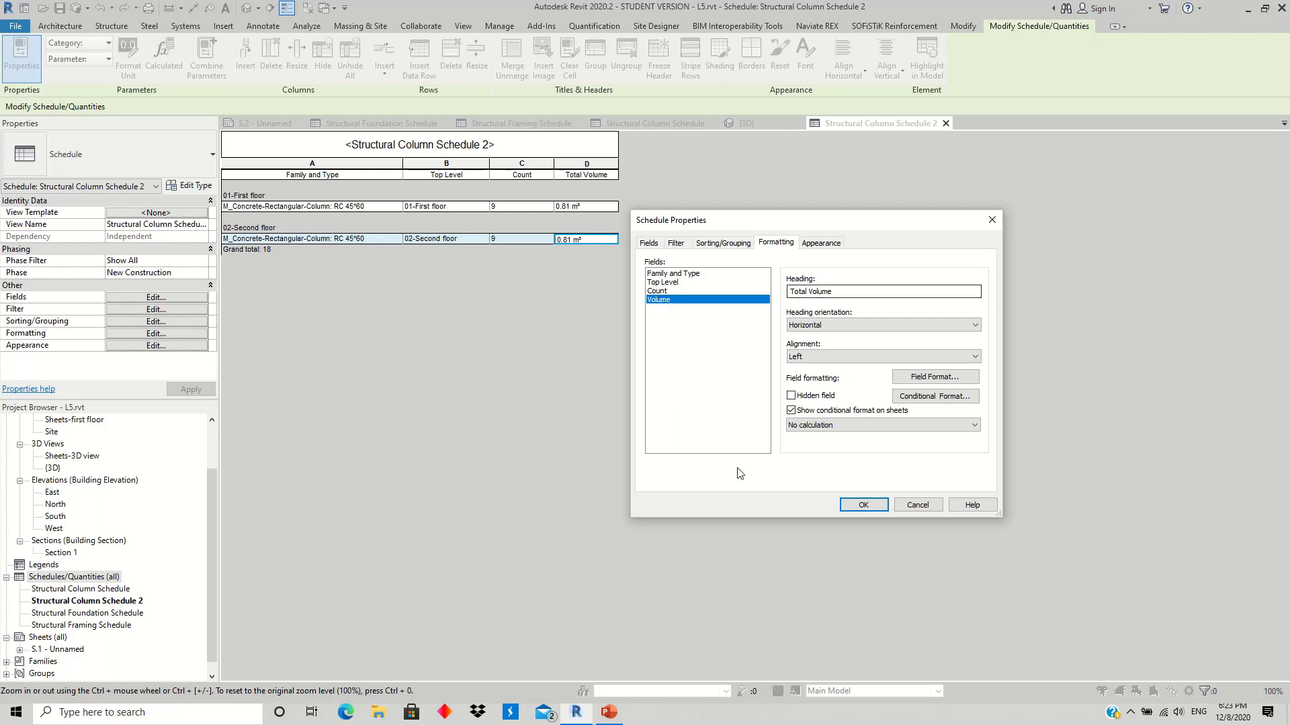
{"action": "left_click", "coordinate": [945, 425]}
{"action": "left_click", "coordinate": [855, 445]}
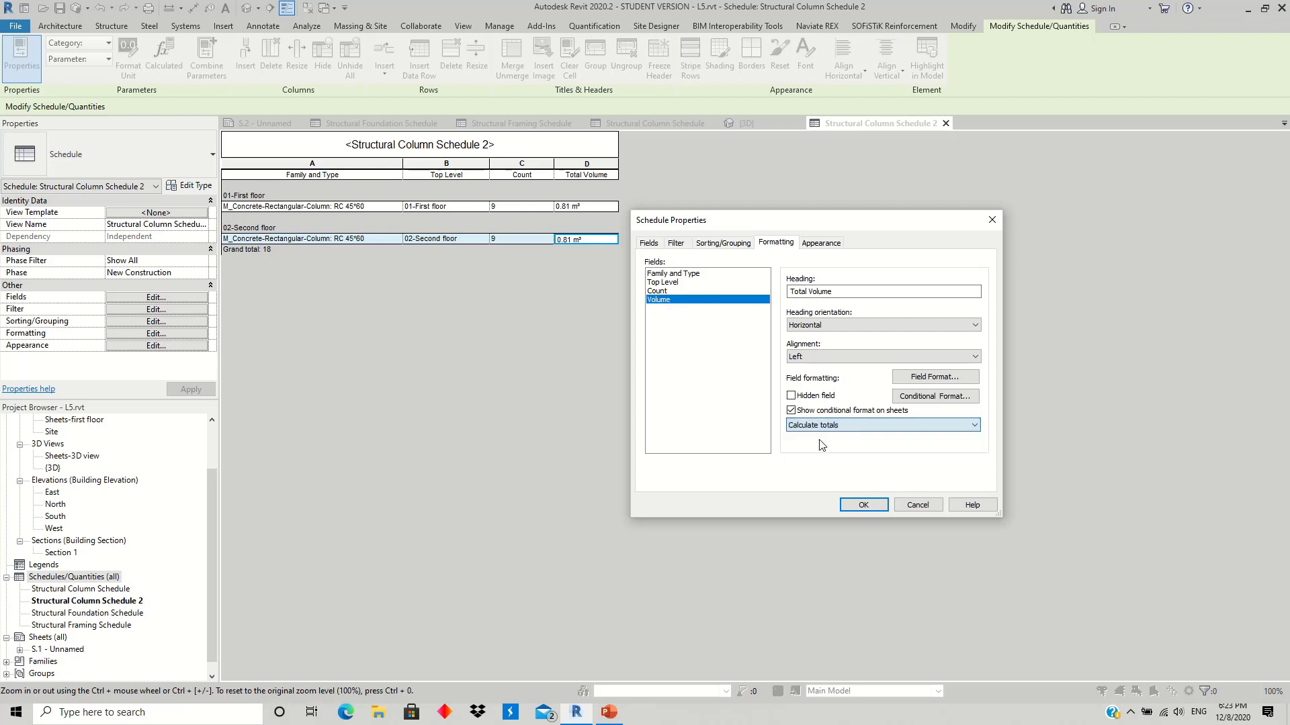
{"action": "left_click", "coordinate": [865, 505]}
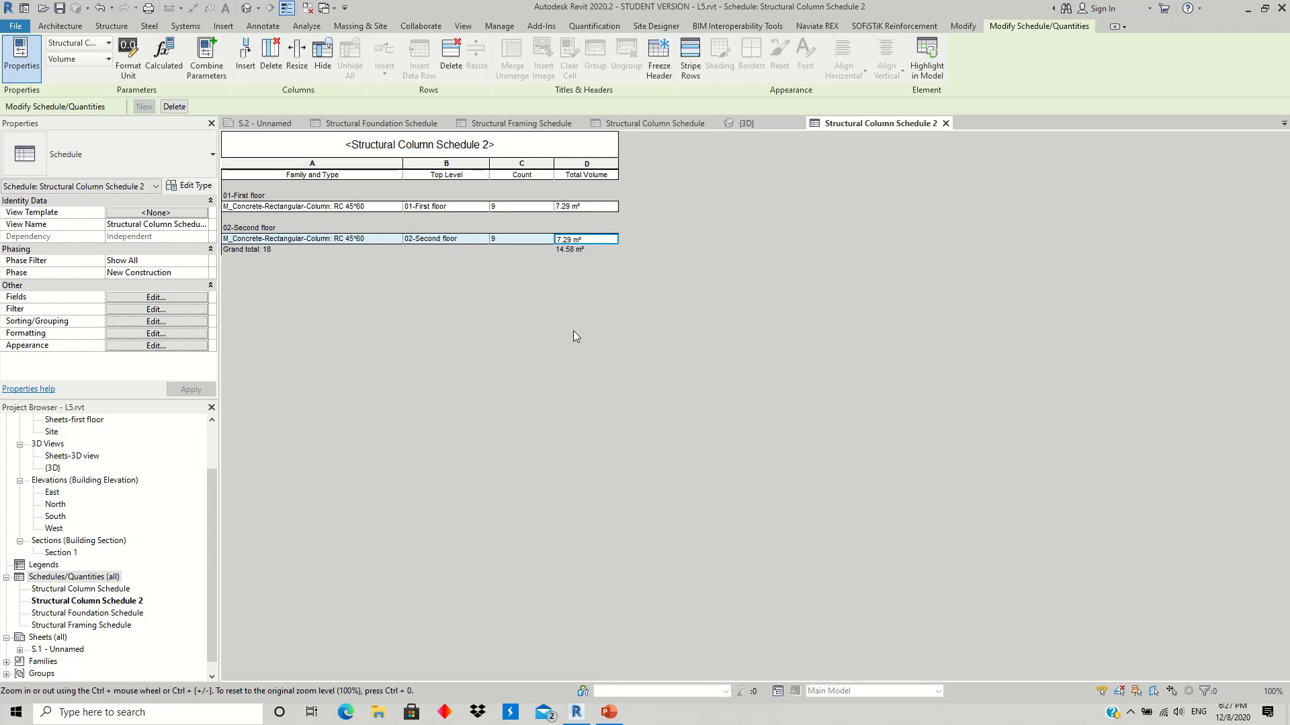
Step: Open the Structural Framing Schedule from the Project Browser
{"action": "left_click", "coordinate": [66, 627]}
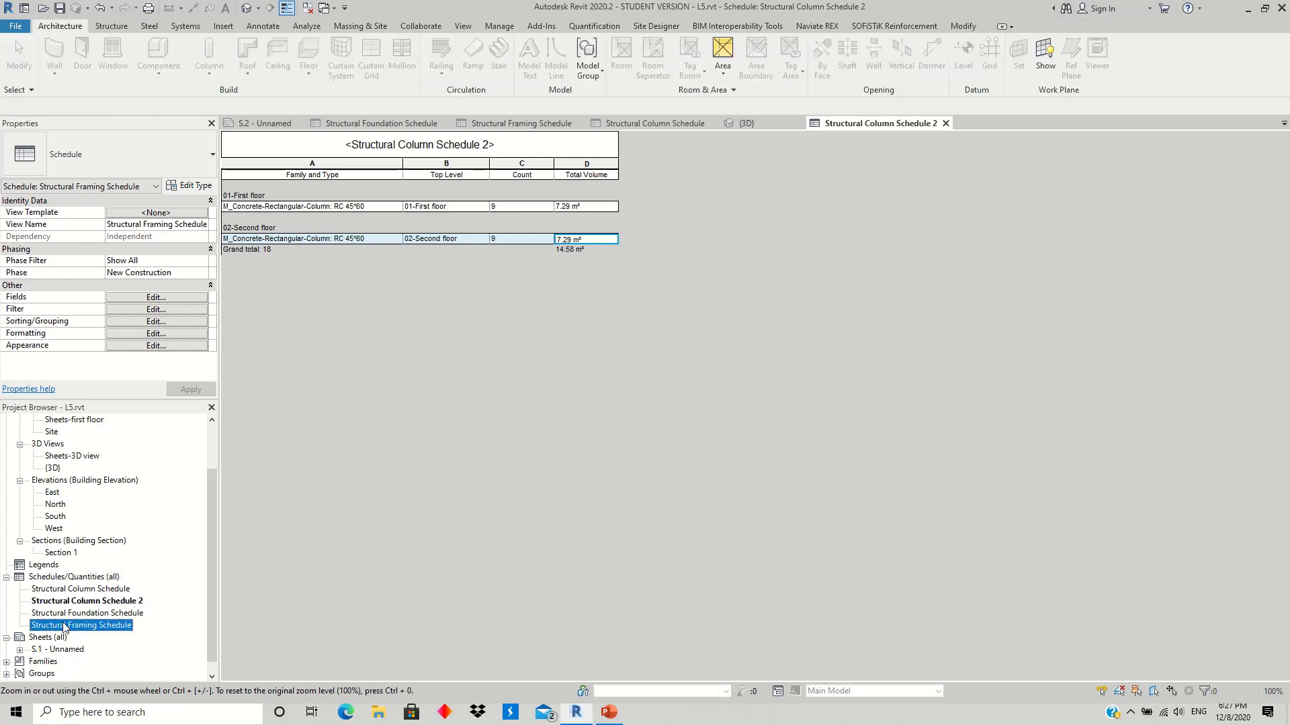
{"action": "double_click", "coordinate": [94, 628]}
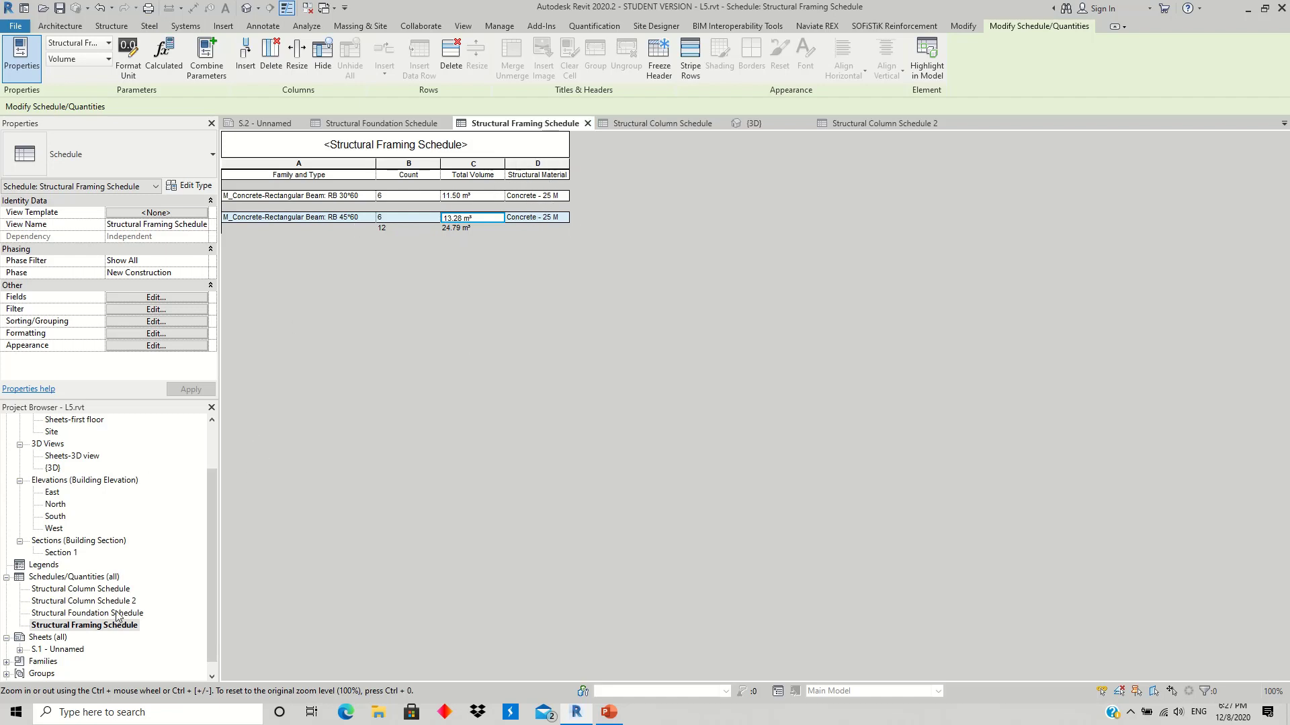
Step: Create a new Structural Framing category schedule named Structural Framing Schedule 2
{"action": "right_click", "coordinate": [97, 578]}
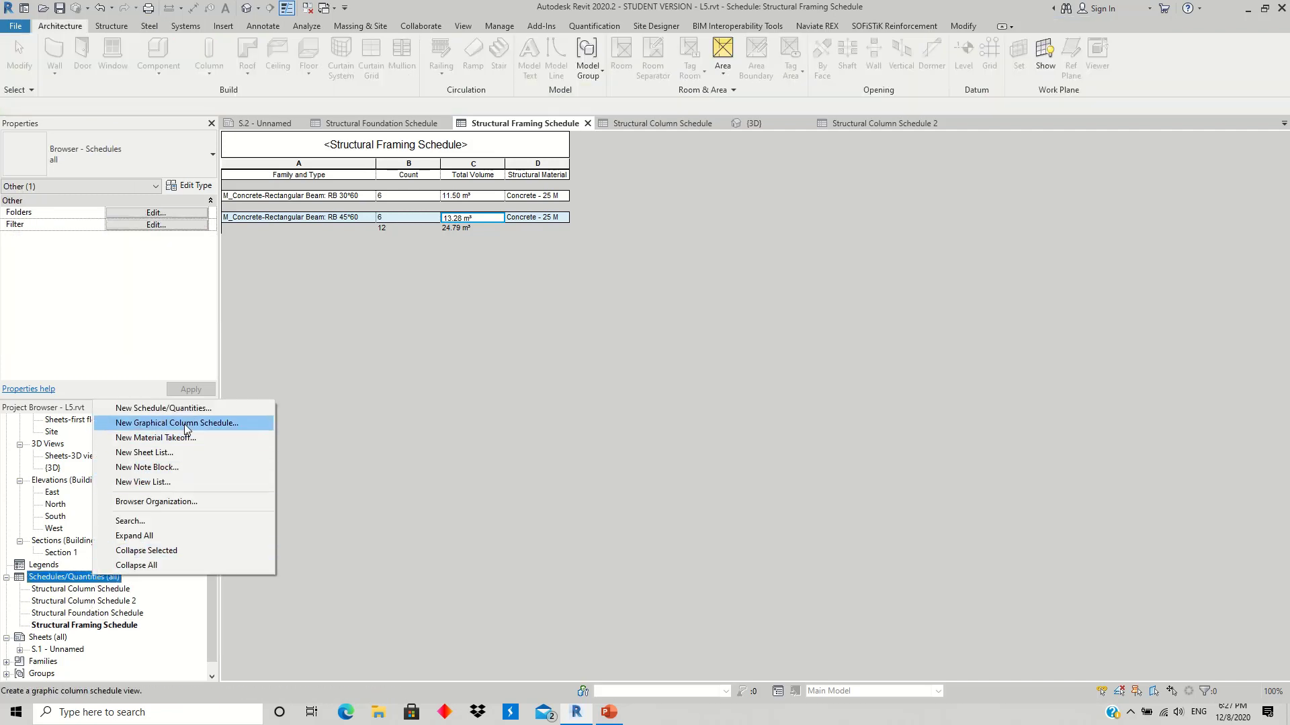
{"action": "left_click", "coordinate": [168, 409]}
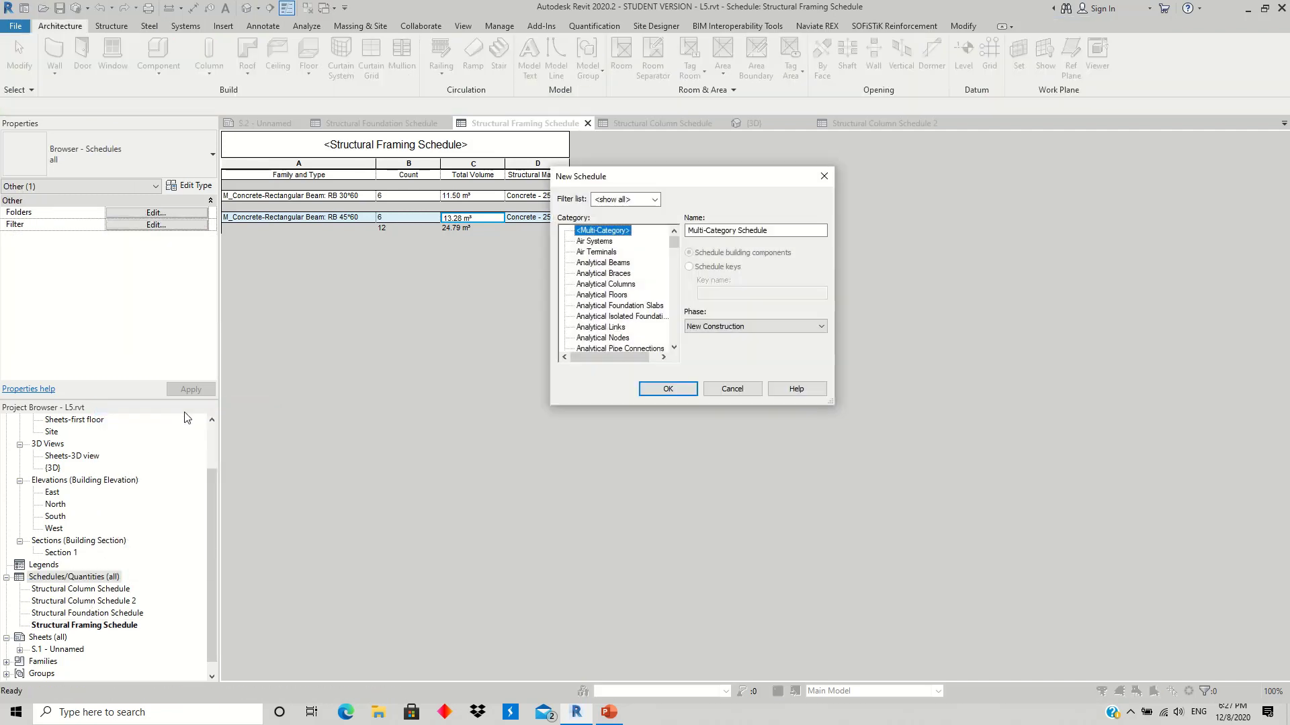
{"action": "mouse_move", "coordinate": [674, 321]}
{"action": "left_mouse_down"}
{"action": "mouse_move", "coordinate": [676, 307]}
{"action": "mouse_move", "coordinate": [679, 329]}
{"action": "left_mouse_up"}
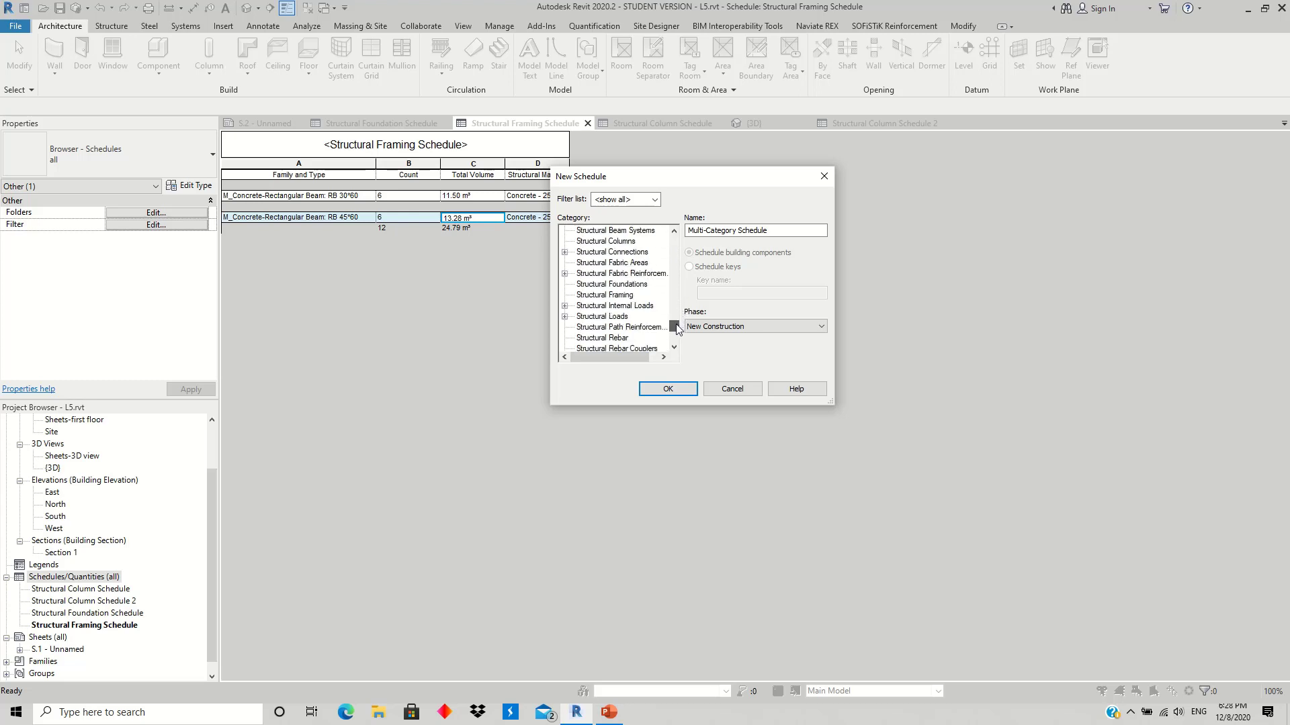
{"action": "left_click", "coordinate": [634, 296]}
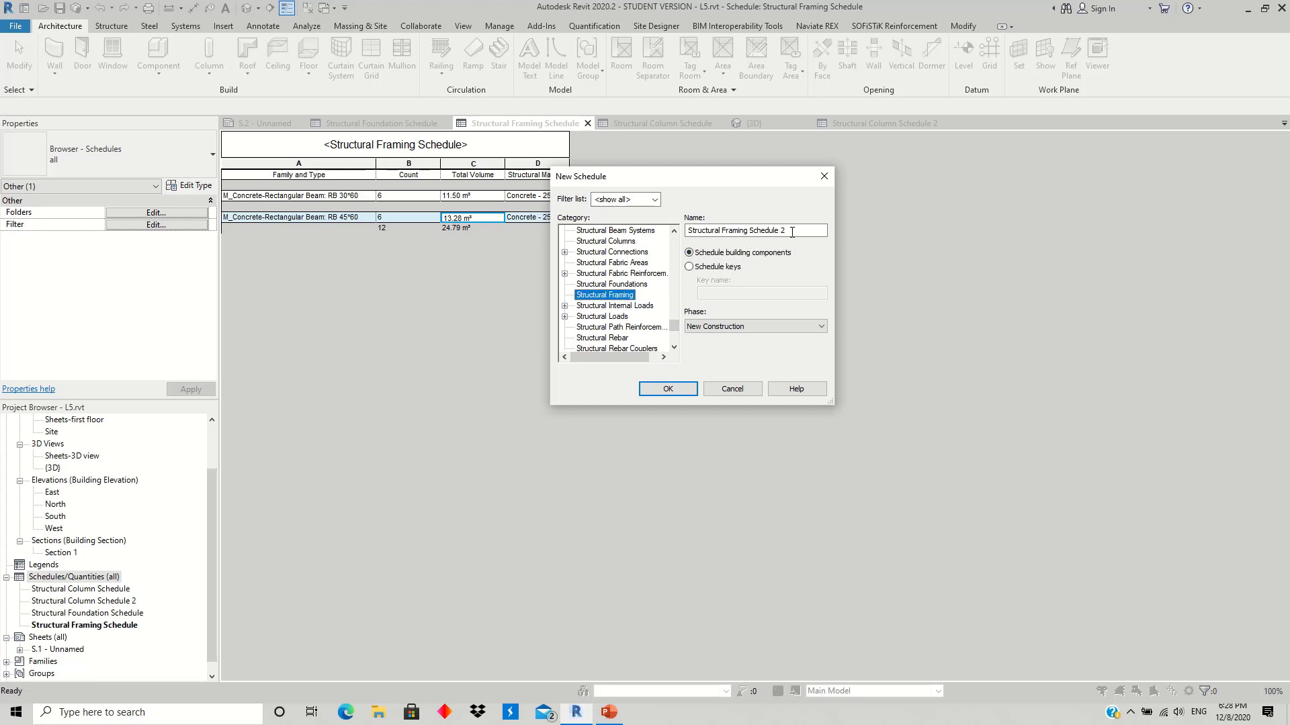
{"action": "left_click", "coordinate": [667, 389]}
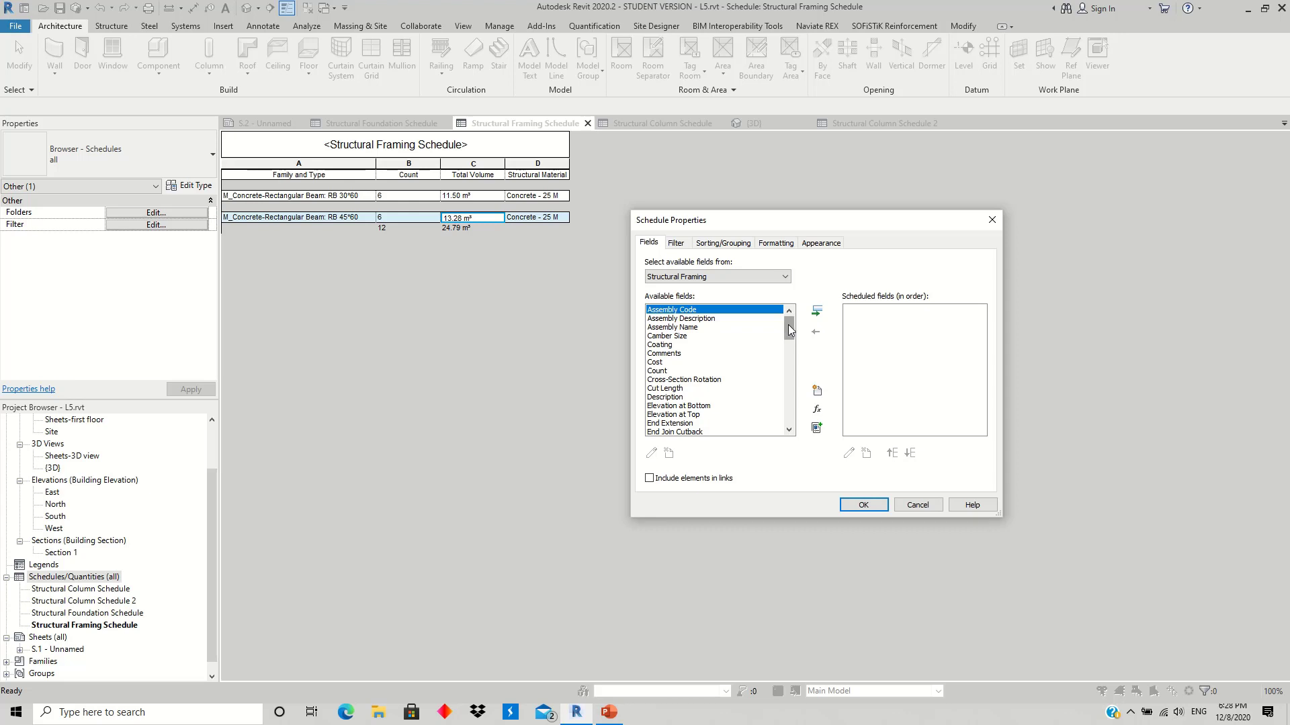
Step: Add the Family and Type and Count fields to the scheduled fields
{"action": "left_click_drag", "start_coordinate": [789, 329], "coordinate": [788, 408]}
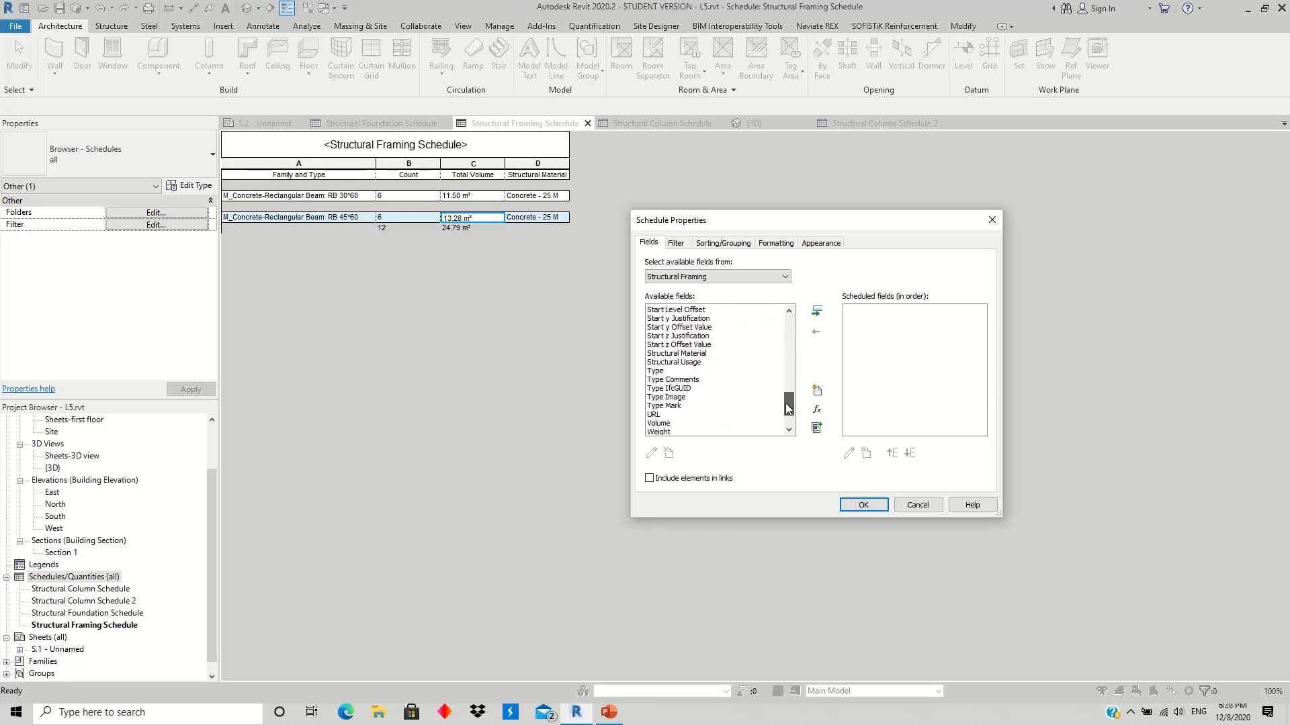
{"action": "scroll", "coordinate": [789, 403], "scroll_direction": "up", "scroll_amount": 2}
{"action": "scroll", "coordinate": [789, 396], "scroll_direction": "up", "scroll_amount": 2}
{"action": "left_click", "coordinate": [692, 354]}
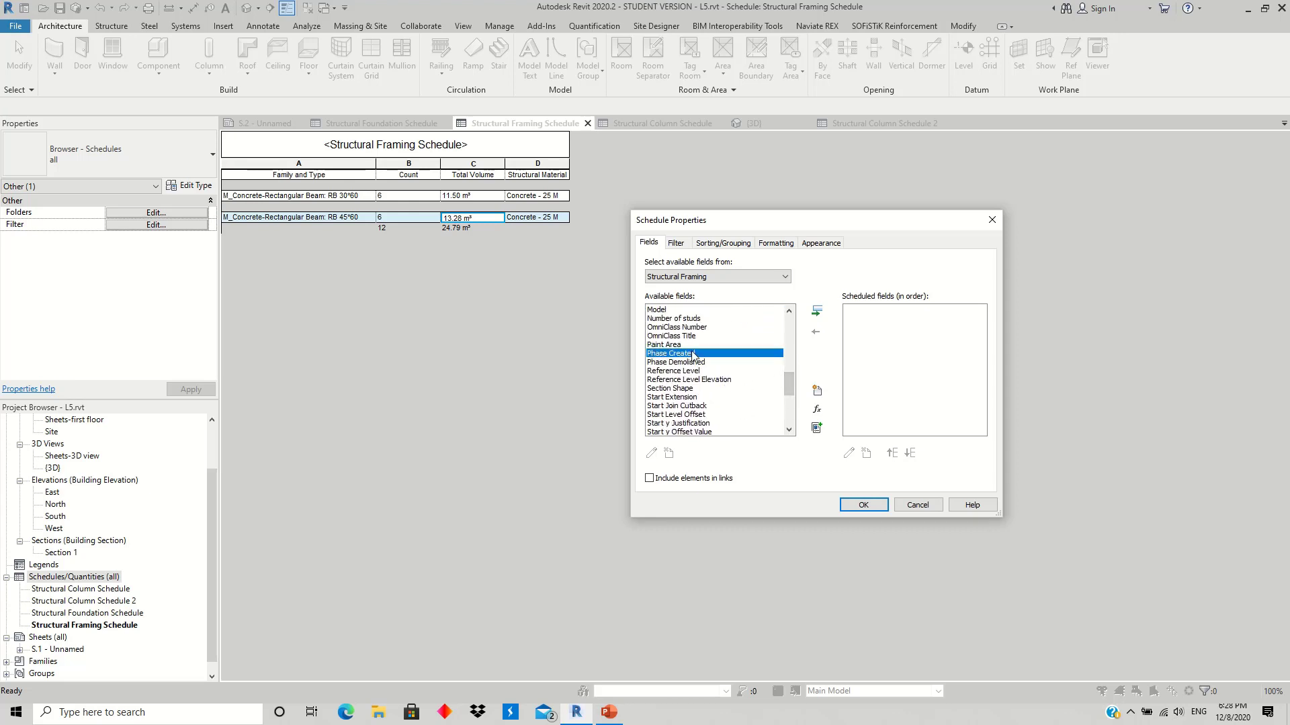
{"action": "key", "text": "f"}
{"action": "key", "text": "f"}
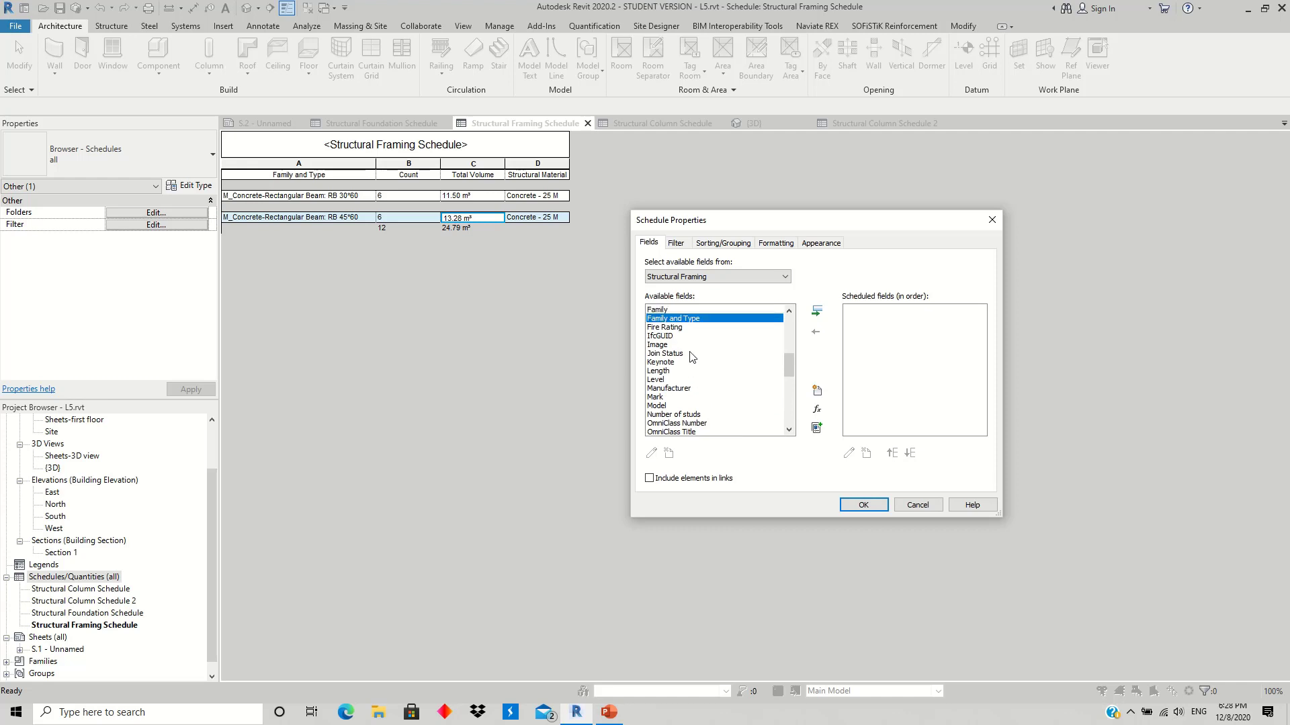
{"action": "left_click", "coordinate": [817, 311]}
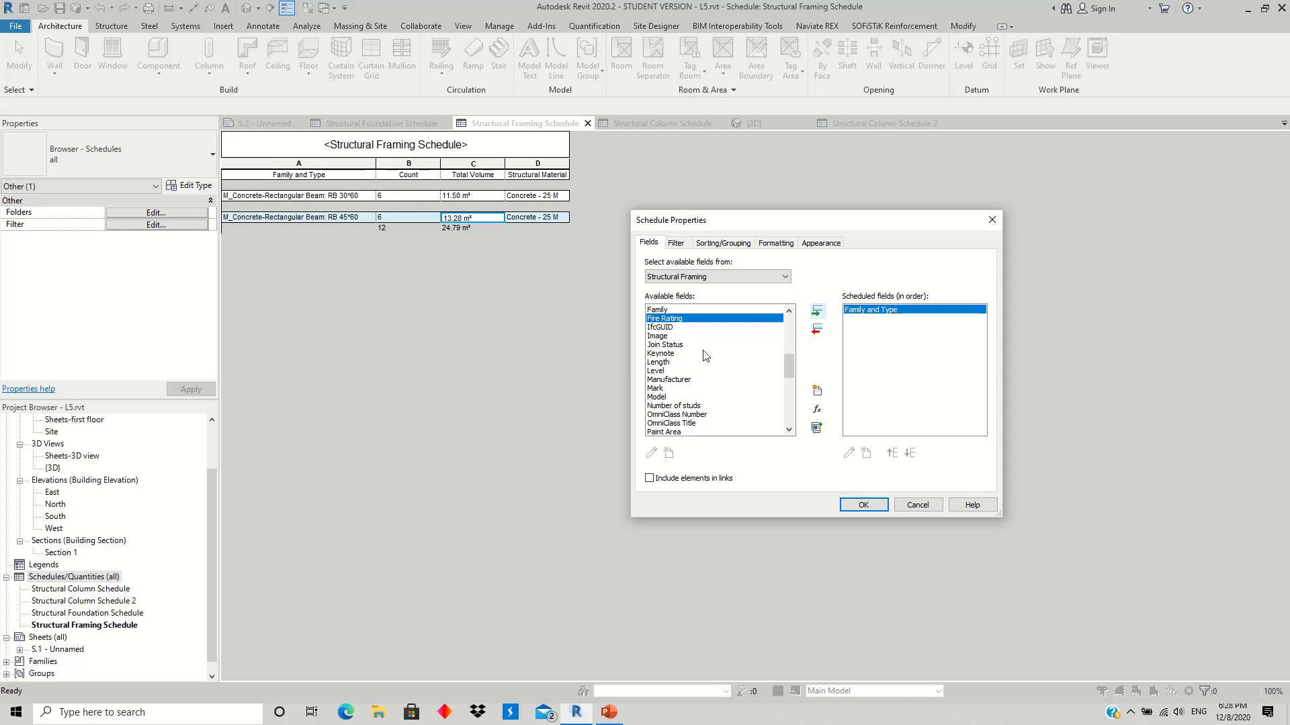
{"action": "left_click_drag", "start_coordinate": [791, 361], "coordinate": [777, 411]}
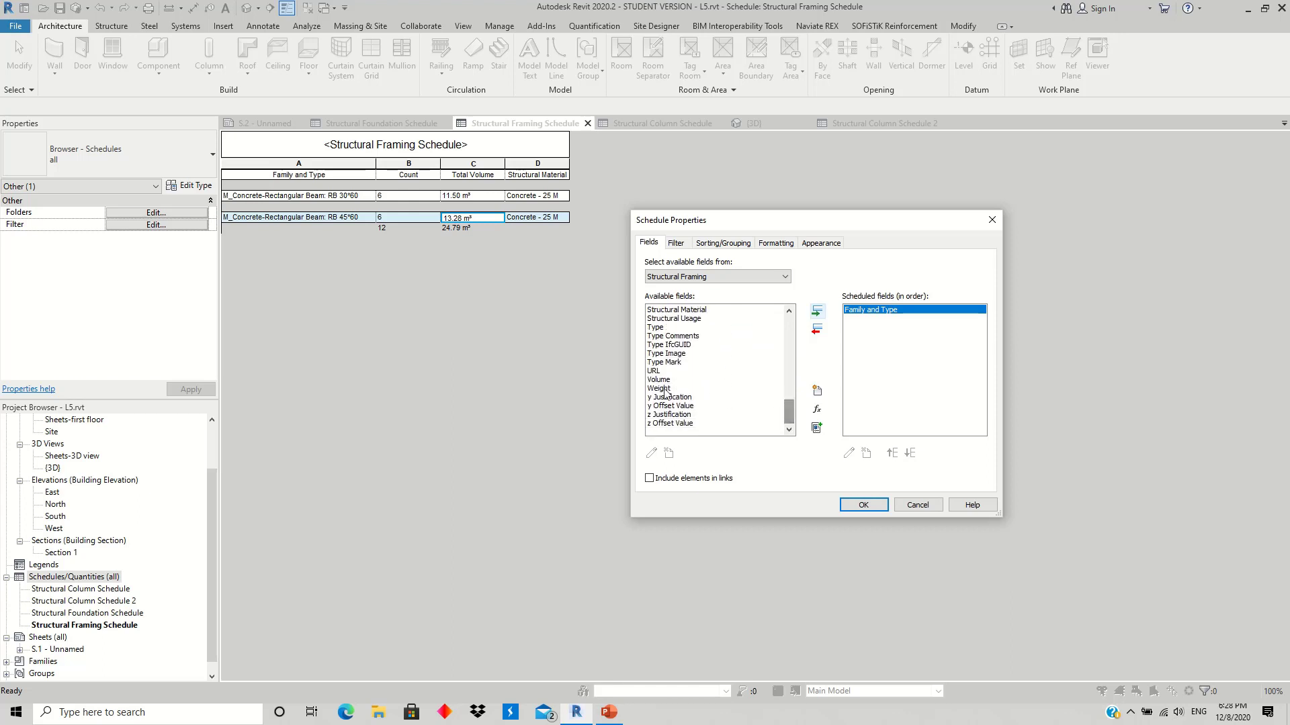
{"action": "left_click", "coordinate": [667, 354]}
{"action": "key", "text": "c"}
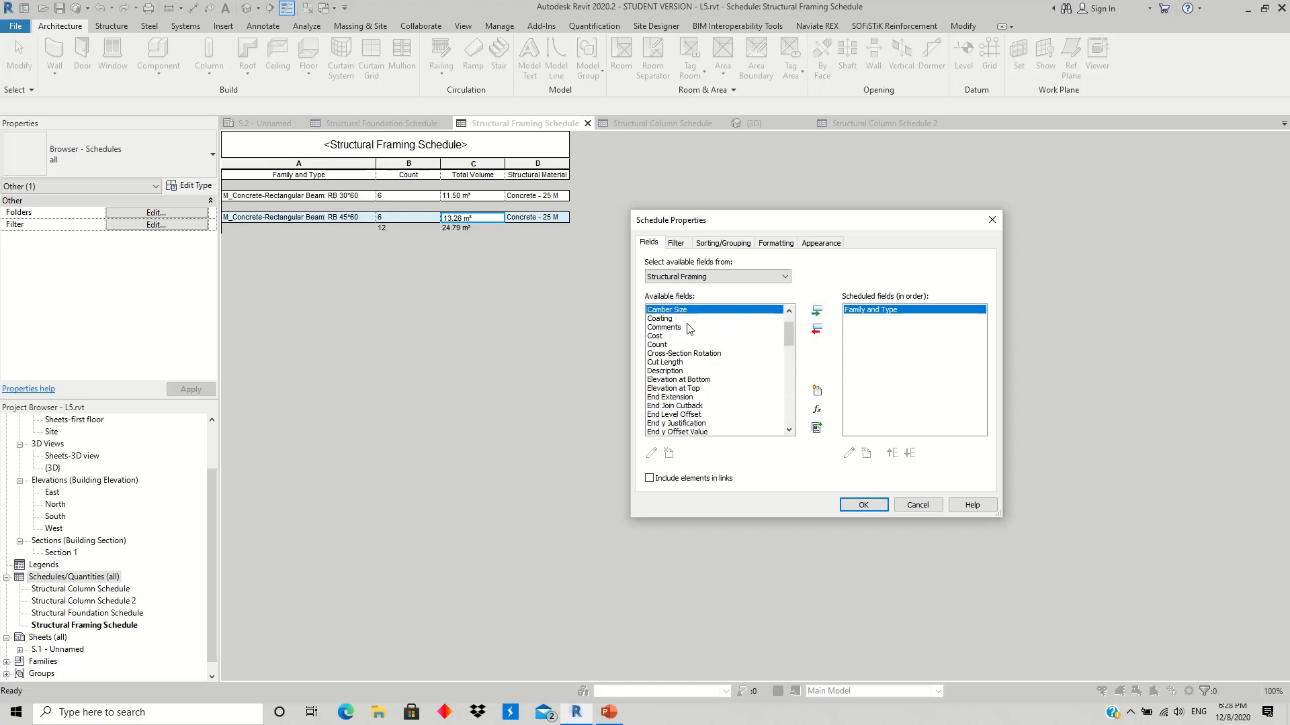
{"action": "key", "text": "c"}
{"action": "key", "text": "c"}
{"action": "key", "text": "c"}
{"action": "key", "text": "c"}
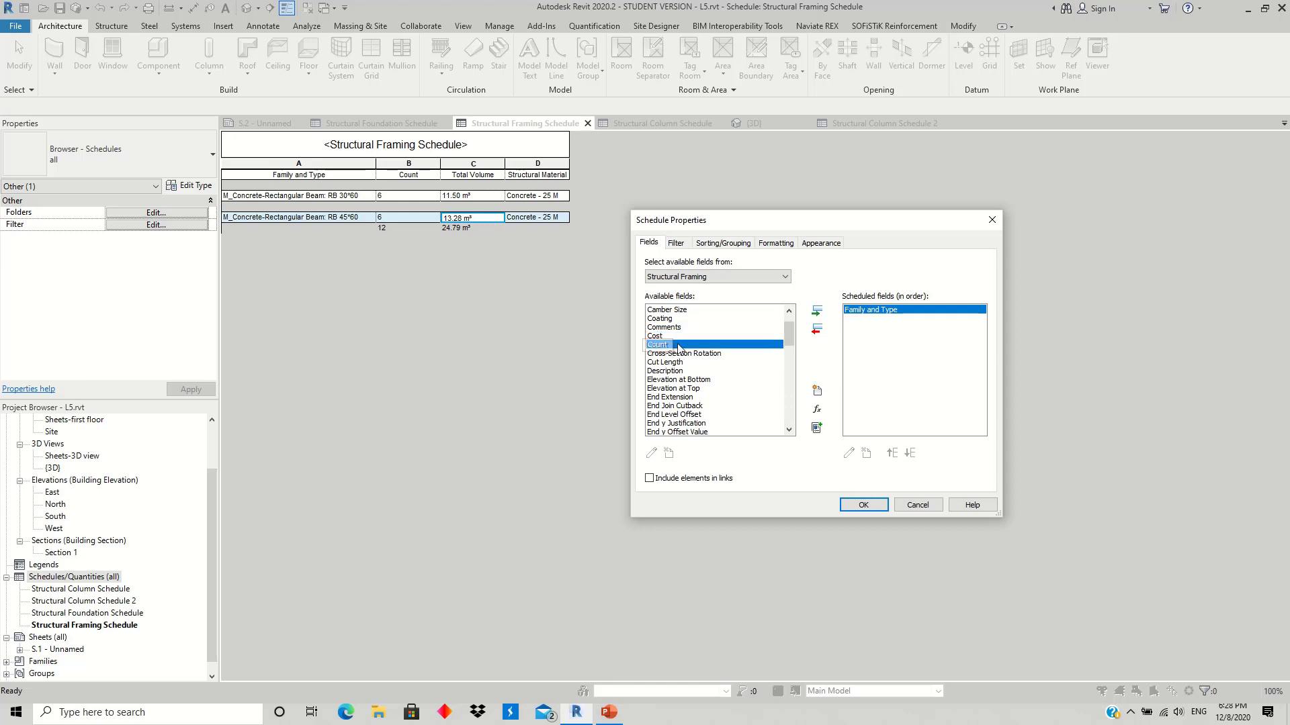
{"action": "left_click", "coordinate": [817, 311]}
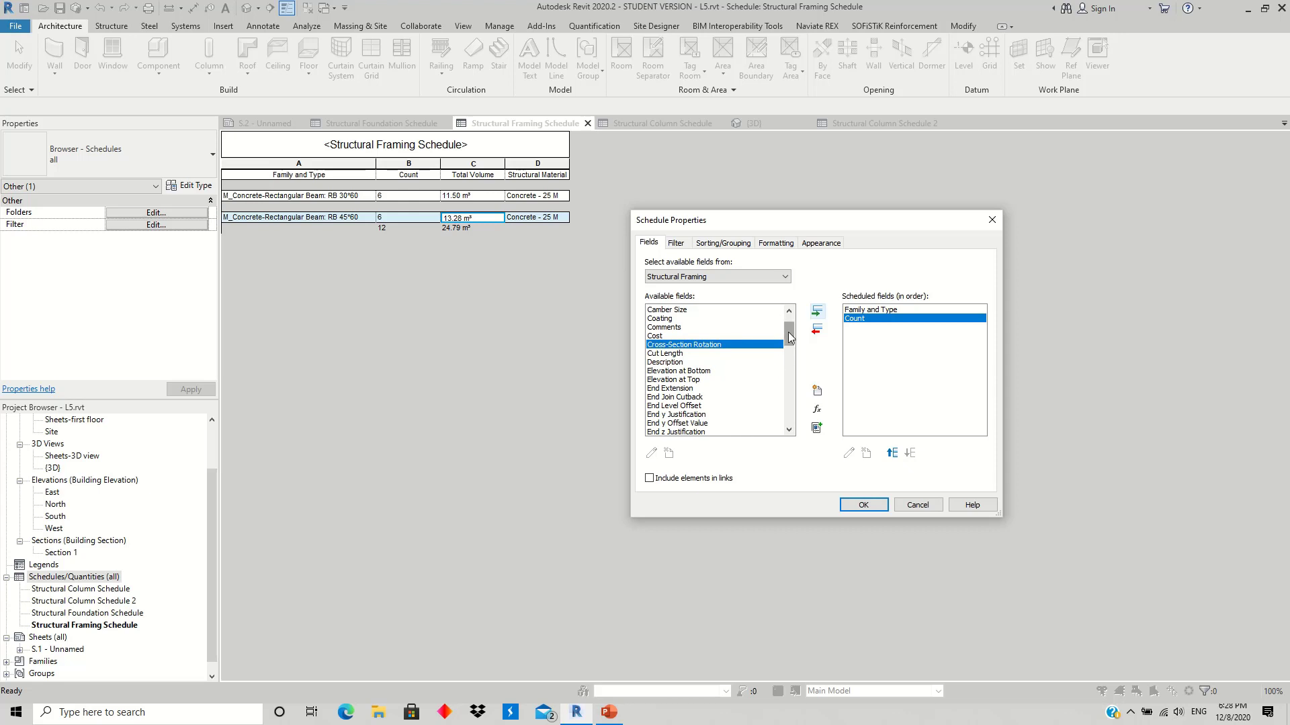
Step: Add the Volume and Structural Material fields and create the schedule
{"action": "left_click_drag", "start_coordinate": [790, 337], "coordinate": [792, 363]}
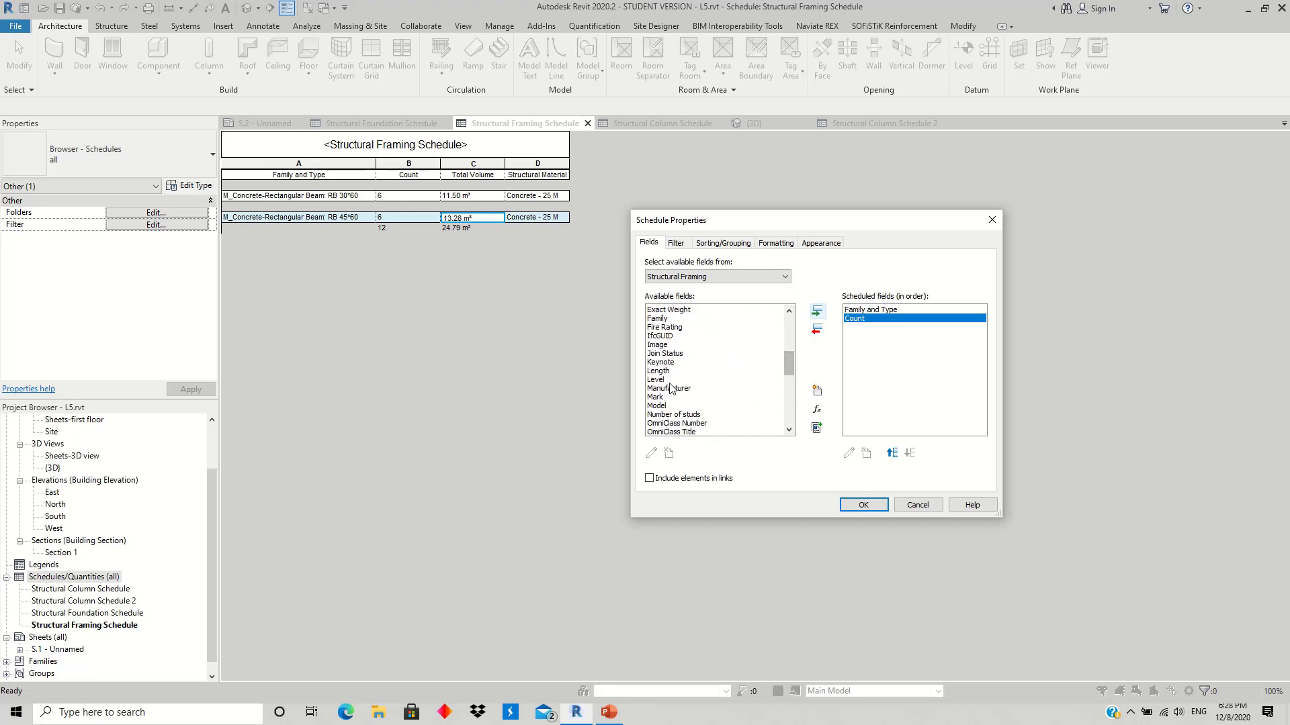
{"action": "left_click", "coordinate": [712, 405]}
{"action": "scroll", "coordinate": [786, 385], "scroll_direction": "down", "scroll_amount": 1}
{"action": "scroll", "coordinate": [786, 385], "scroll_direction": "down", "scroll_amount": 8}
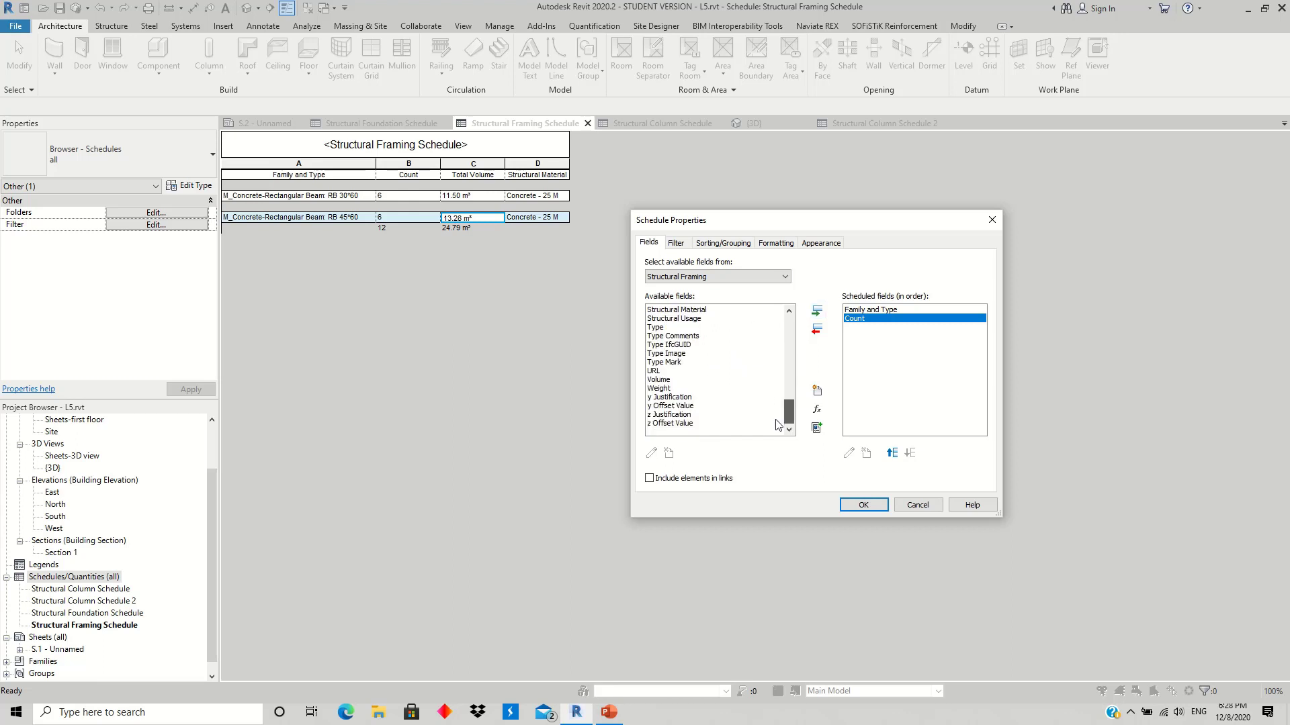
{"action": "left_click", "coordinate": [658, 380]}
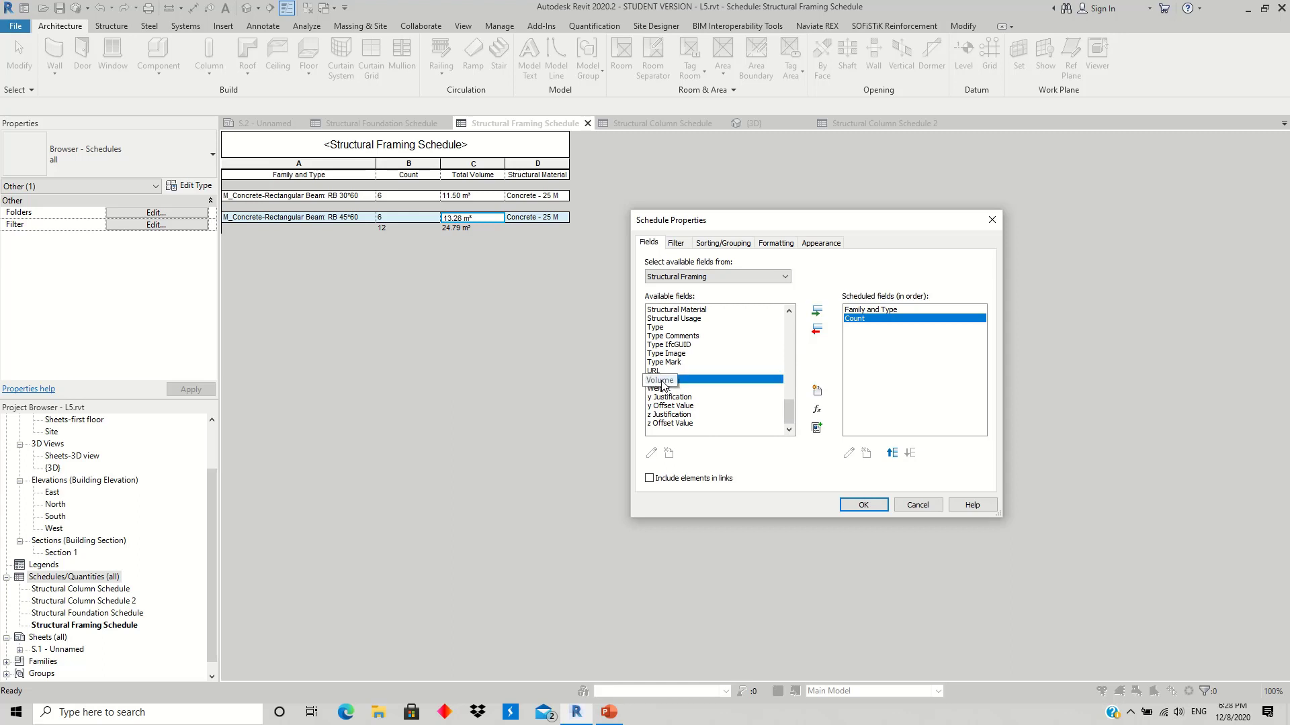
{"action": "left_click", "coordinate": [817, 312]}
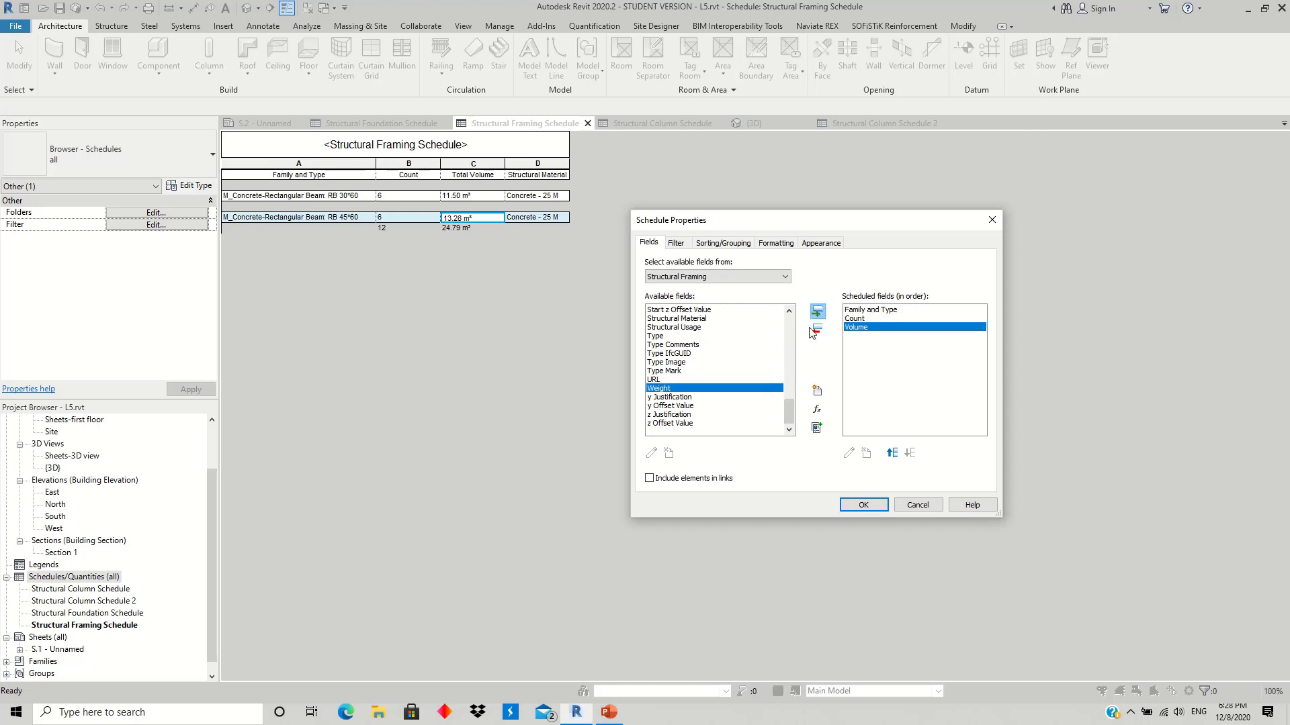
{"action": "left_click", "coordinate": [683, 327]}
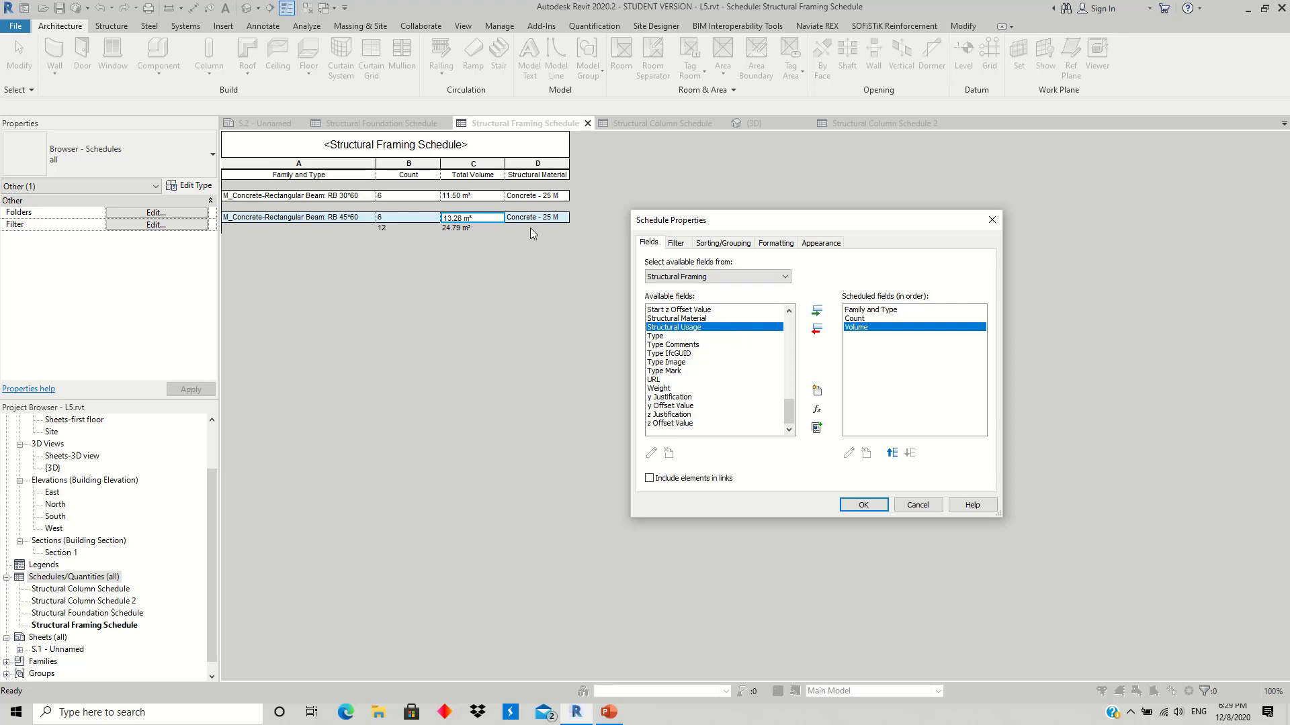
{"action": "mouse_move", "coordinate": [789, 419]}
{"action": "left_mouse_down"}
{"action": "mouse_move", "coordinate": [786, 388]}
{"action": "mouse_move", "coordinate": [789, 400]}
{"action": "left_mouse_up"}
{"action": "left_click", "coordinate": [678, 423]}
{"action": "scroll", "coordinate": [678, 416], "scroll_direction": "down", "scroll_amount": 2}
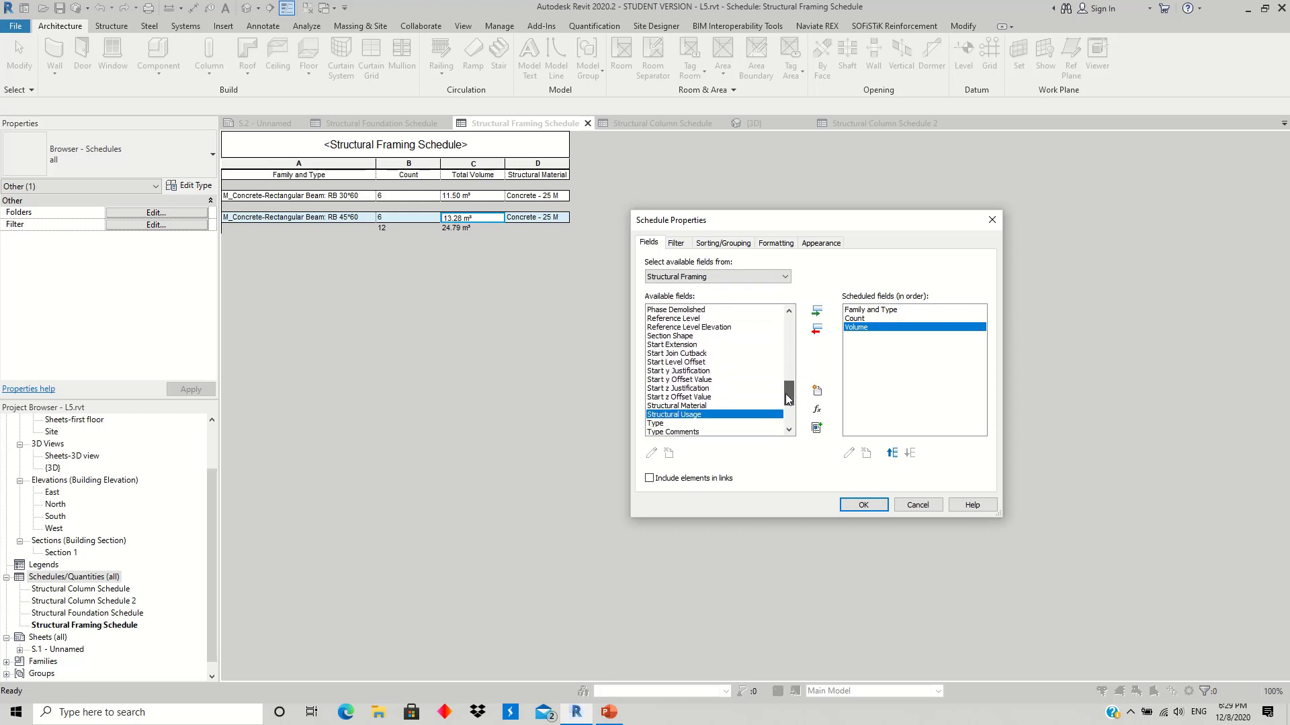
{"action": "left_click", "coordinate": [816, 311]}
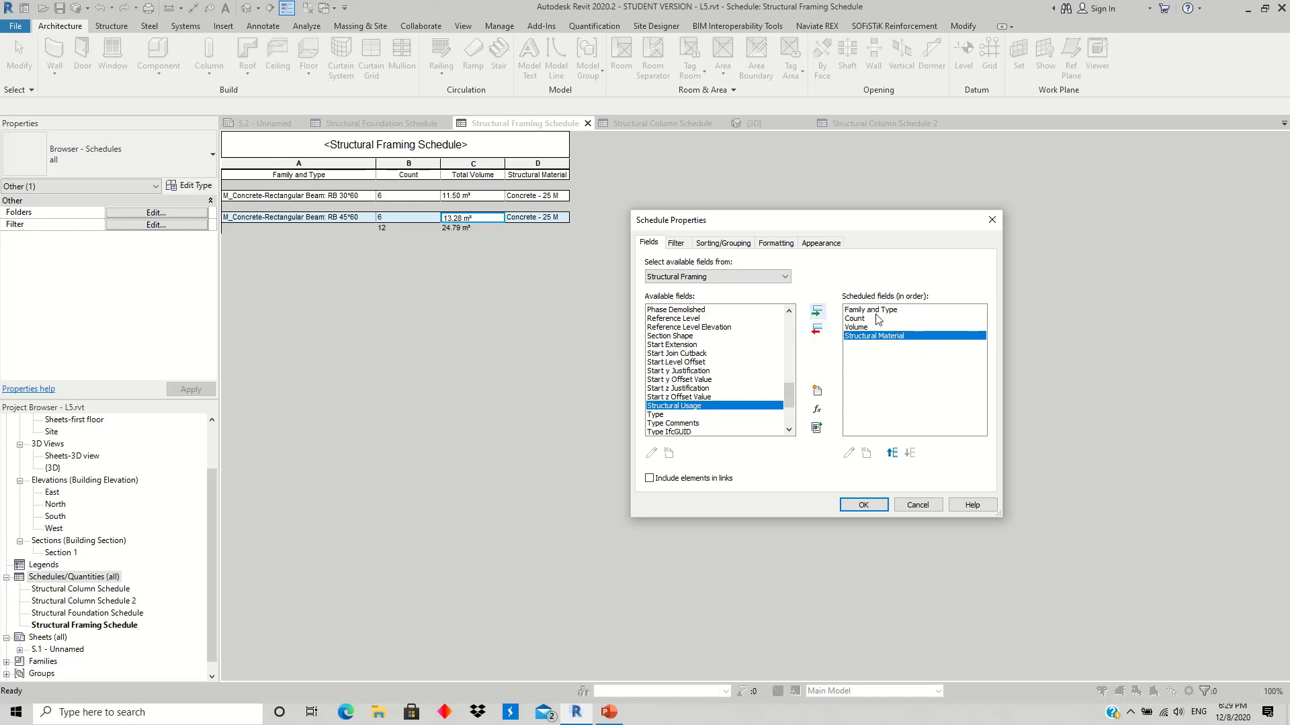
{"action": "left_click", "coordinate": [863, 506]}
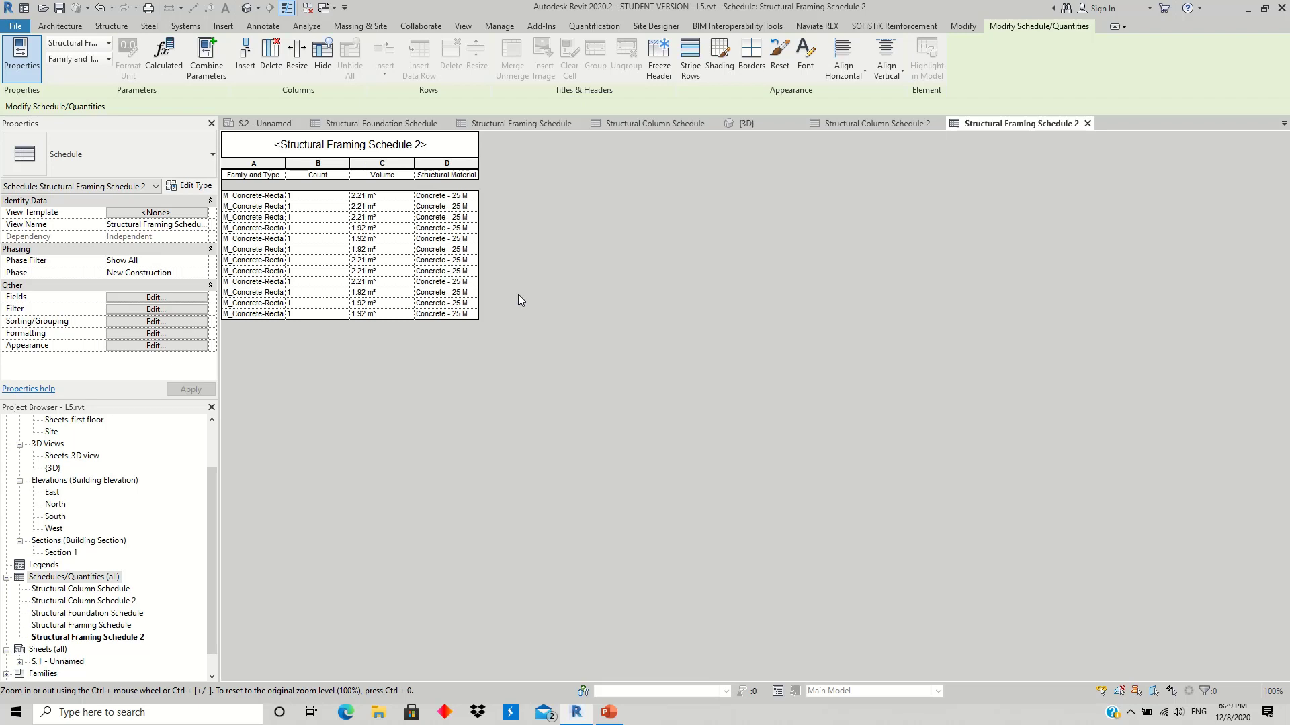
Step: Widen the Family and Type column to show full names like RB 45*60 and RB 30*60
{"action": "left_click_drag", "start_coordinate": [285, 165], "coordinate": [388, 163]}
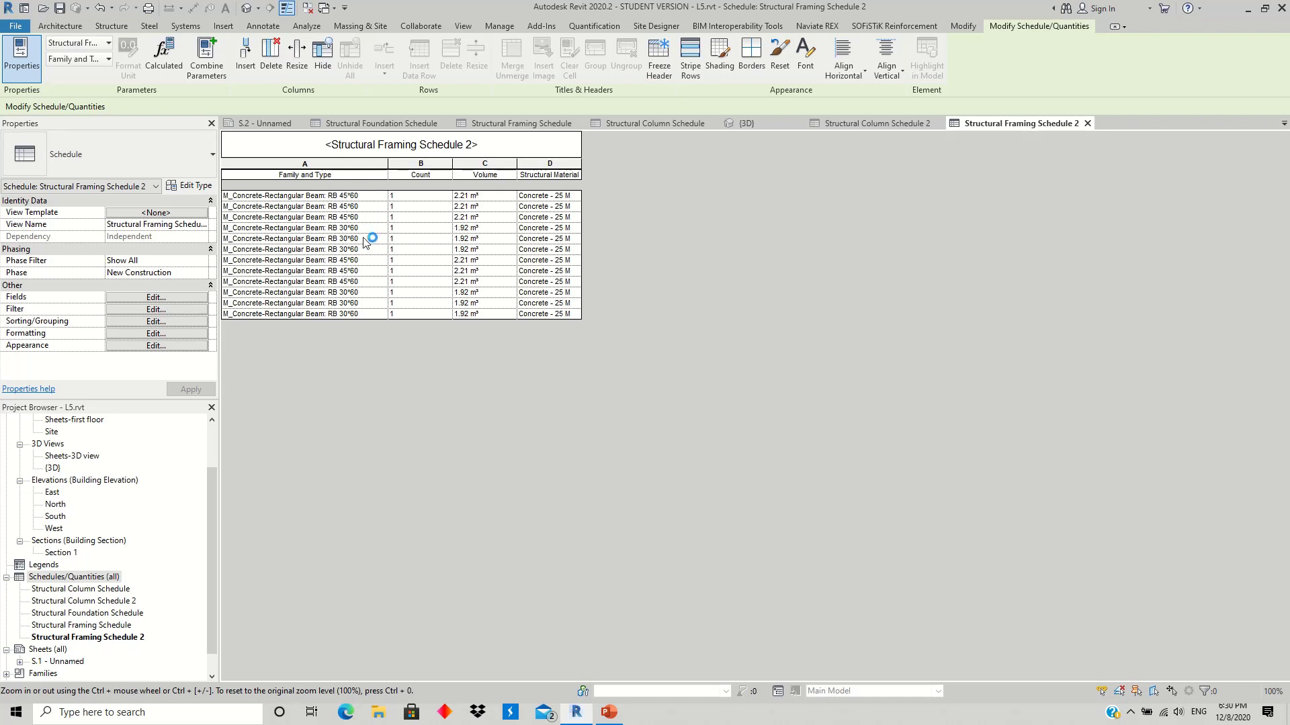
Step: Look through the schedule's Filter options, leaving it unfiltered
{"action": "left_click", "coordinate": [155, 310]}
{"action": "left_click", "coordinate": [751, 263]}
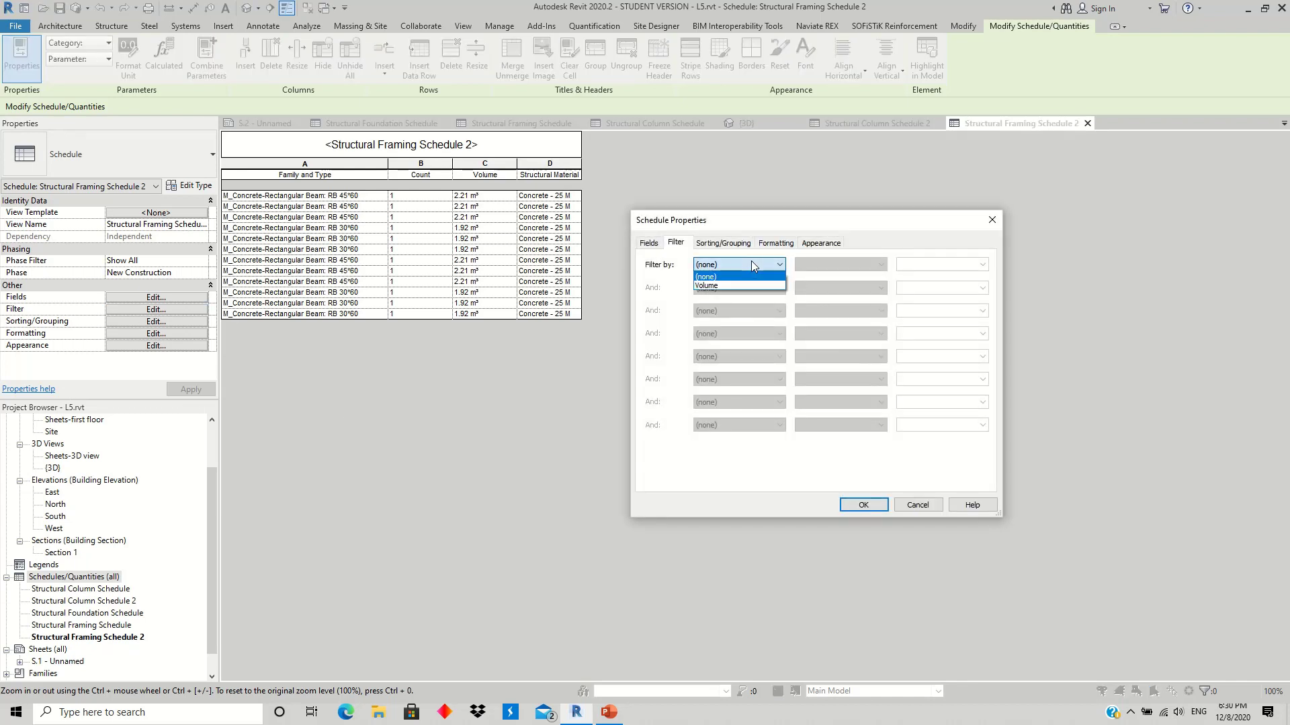
{"action": "left_click", "coordinate": [740, 262]}
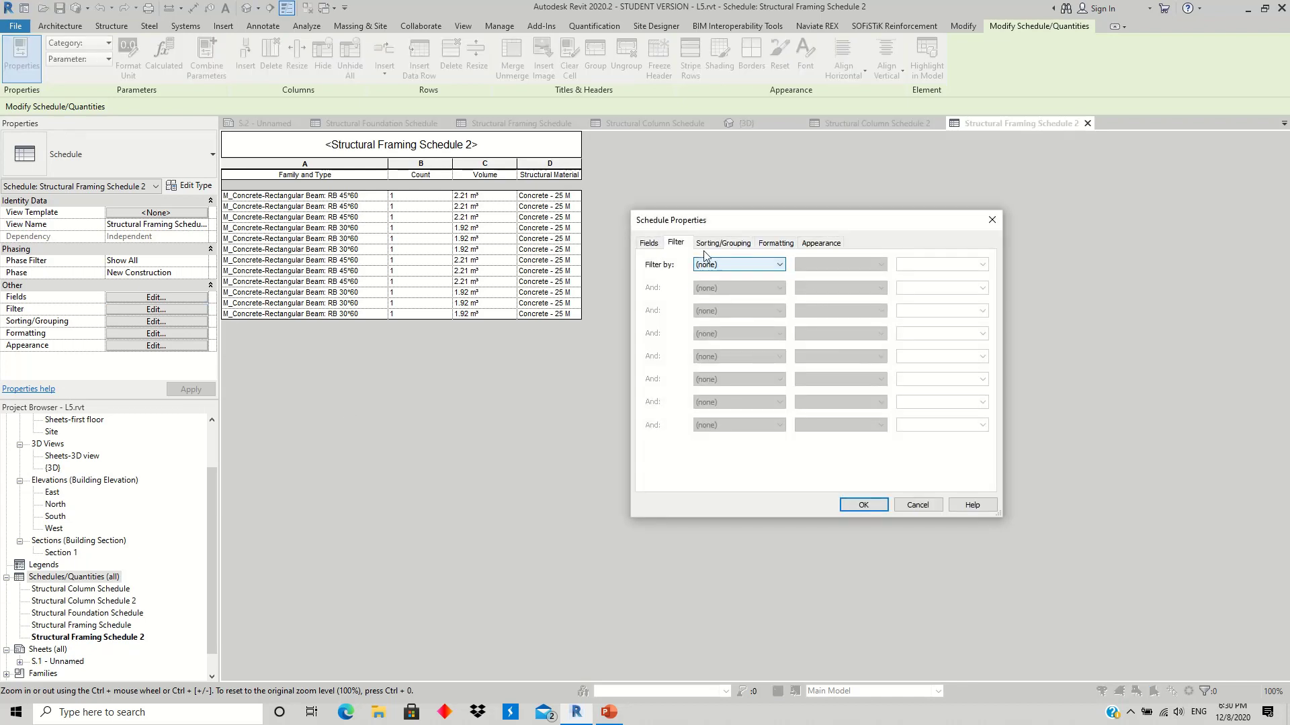
{"action": "left_click_drag", "start_coordinate": [731, 227], "coordinate": [678, 223]}
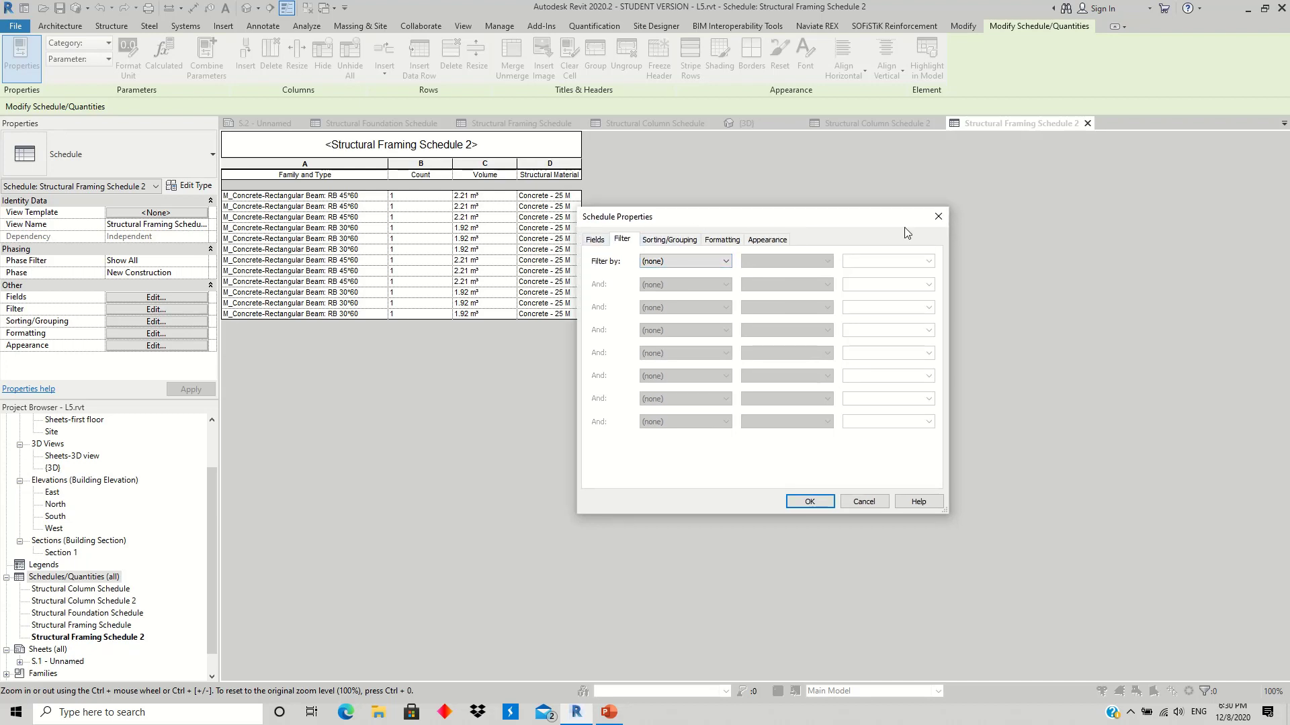
{"action": "left_click", "coordinate": [655, 261]}
{"action": "left_click", "coordinate": [685, 260]}
{"action": "left_click_drag", "start_coordinate": [673, 224], "coordinate": [707, 221]}
Step: Sort the schedule by Family and Type with a blank line between groups
{"action": "left_click", "coordinate": [630, 235]}
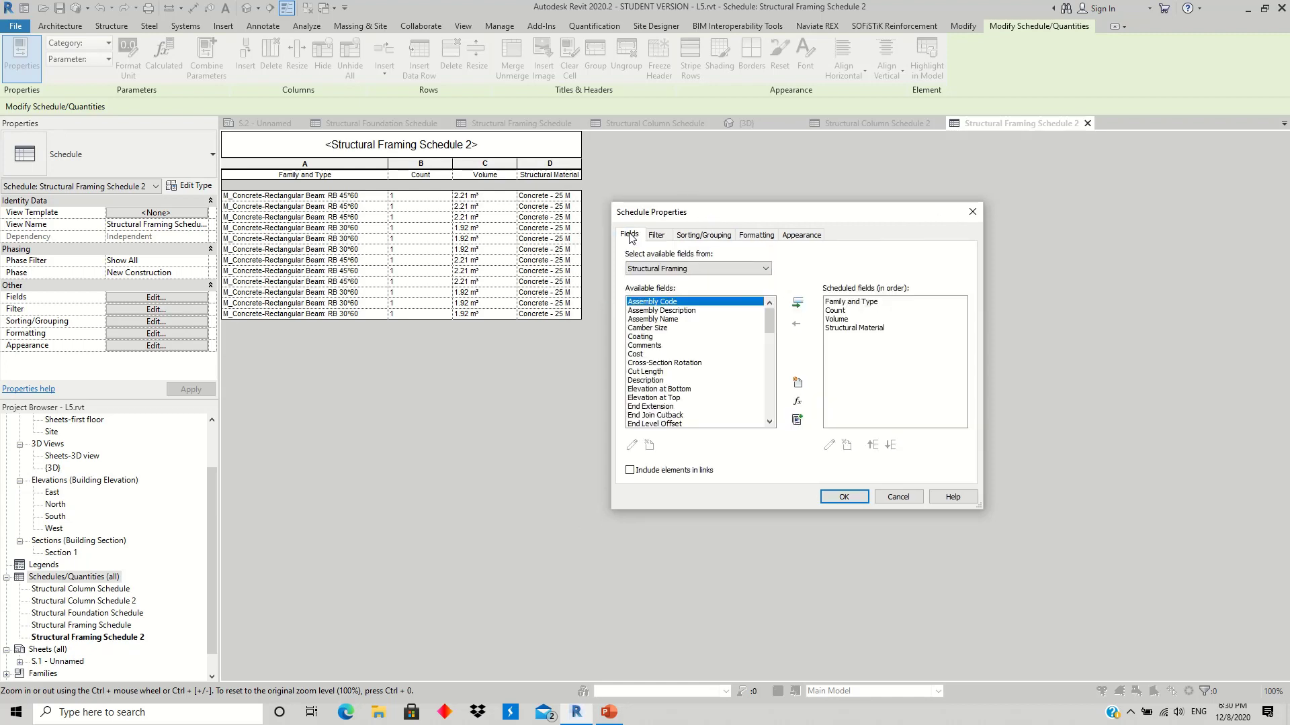
{"action": "left_click", "coordinate": [656, 236]}
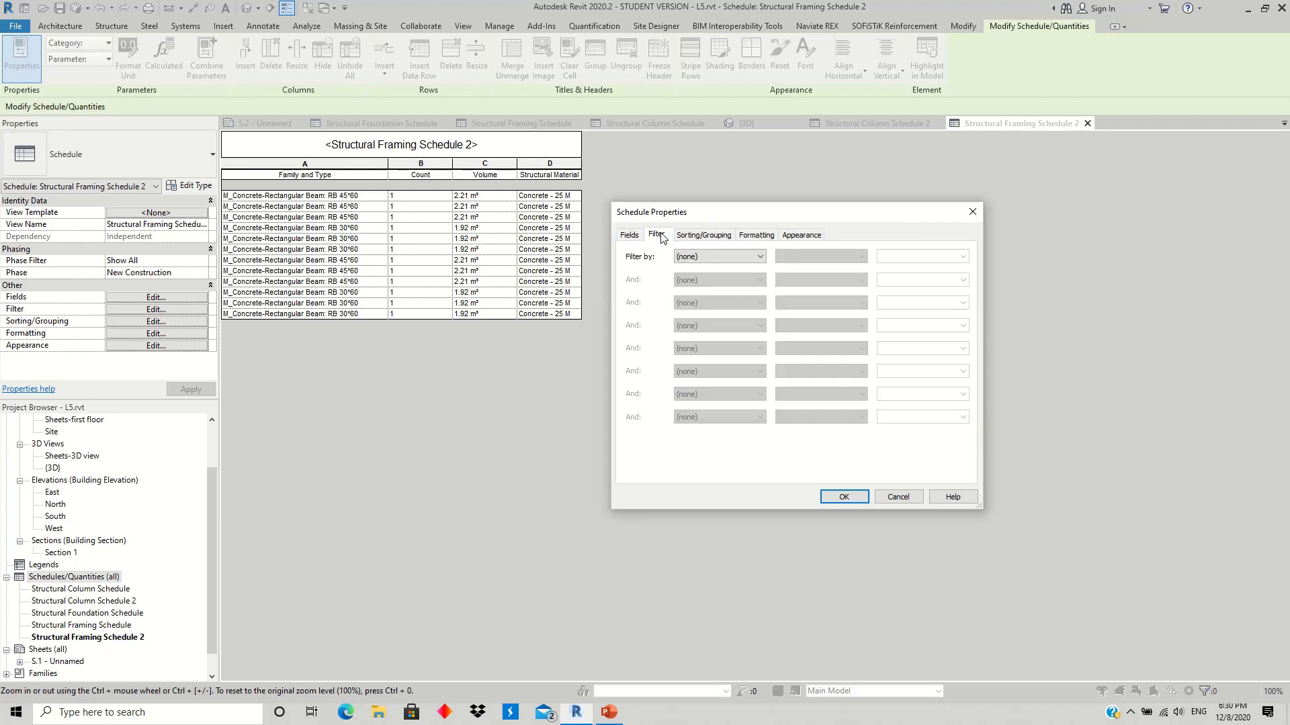
{"action": "left_click", "coordinate": [751, 256]}
{"action": "left_click", "coordinate": [737, 278]}
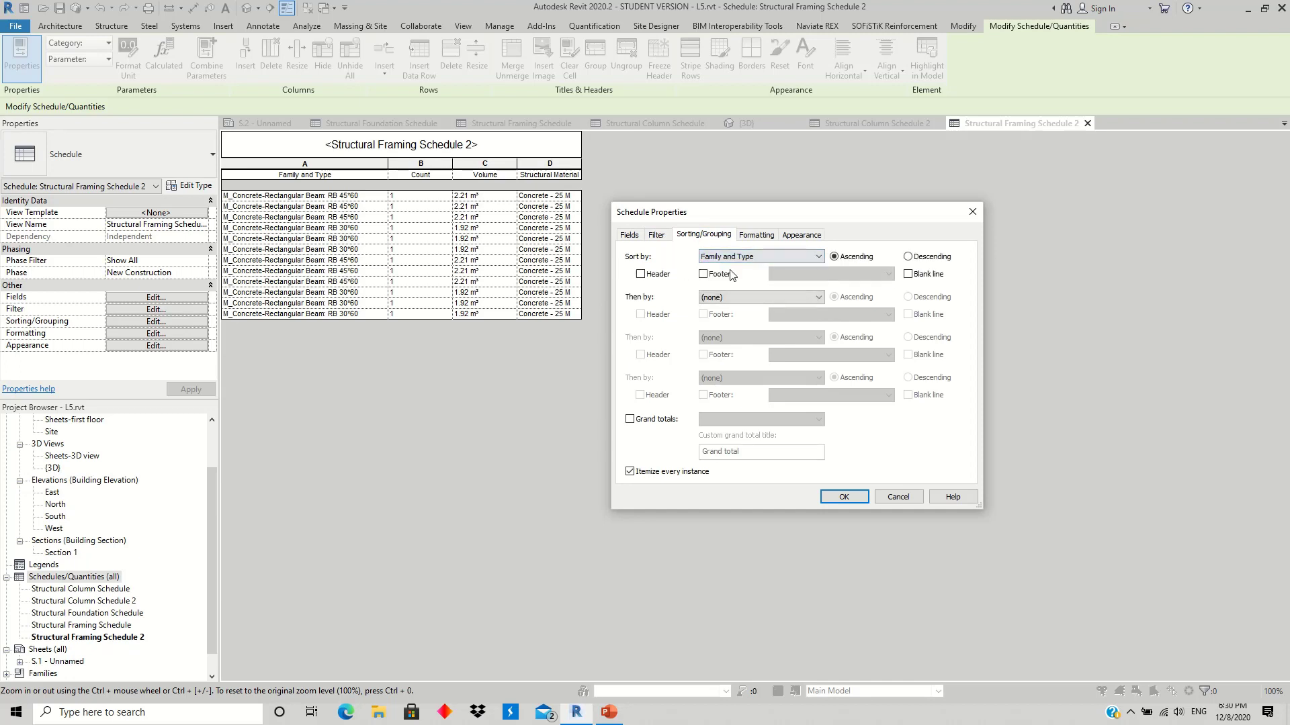
{"action": "left_click", "coordinate": [908, 275]}
{"action": "left_click", "coordinate": [844, 498]}
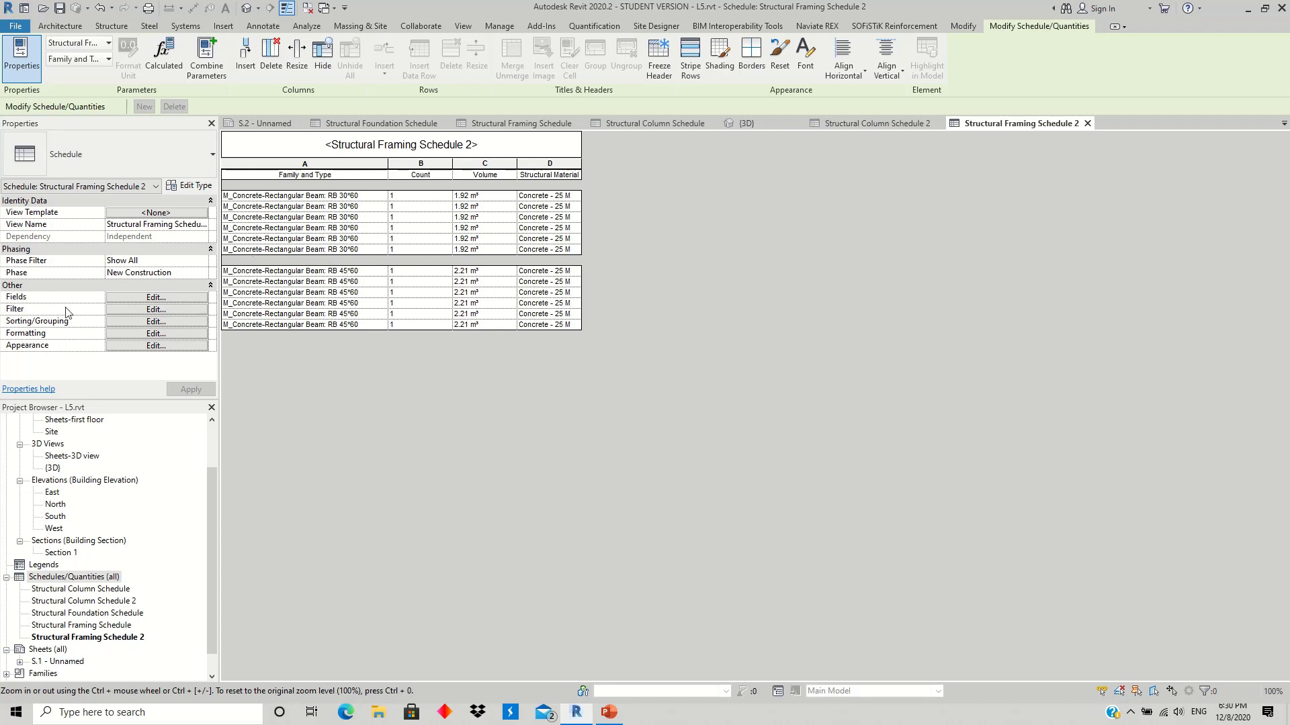
Step: Turn on Grand totals and turn off Itemize every instance in Sorting/Grouping
{"action": "left_click", "coordinate": [155, 323]}
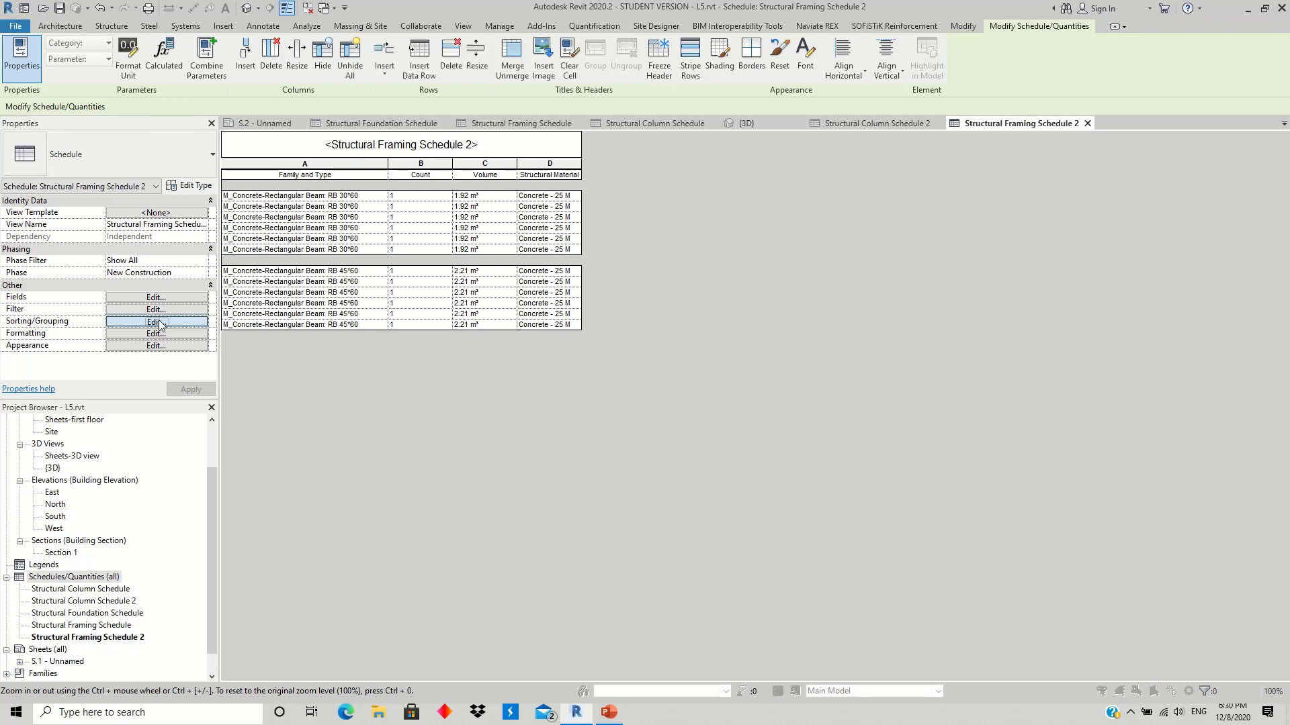
{"action": "left_click", "coordinate": [630, 419]}
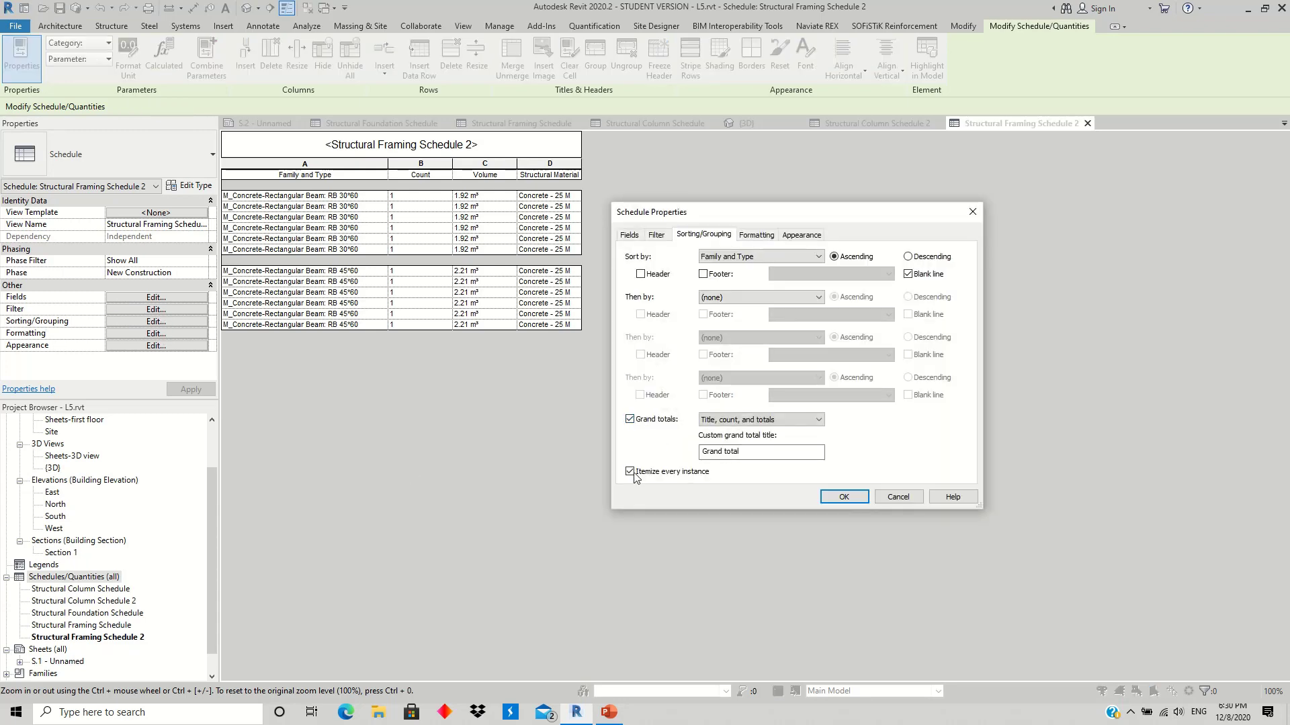
{"action": "left_click", "coordinate": [630, 472]}
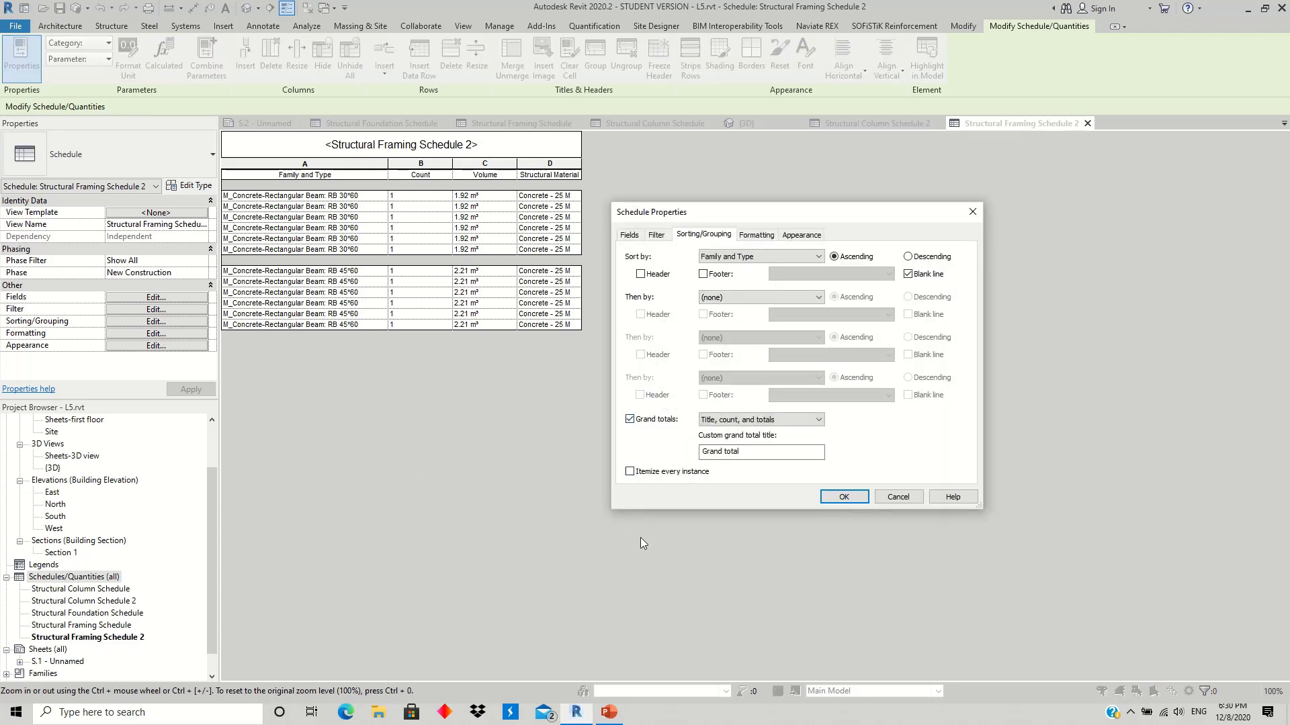
{"action": "left_click", "coordinate": [843, 497]}
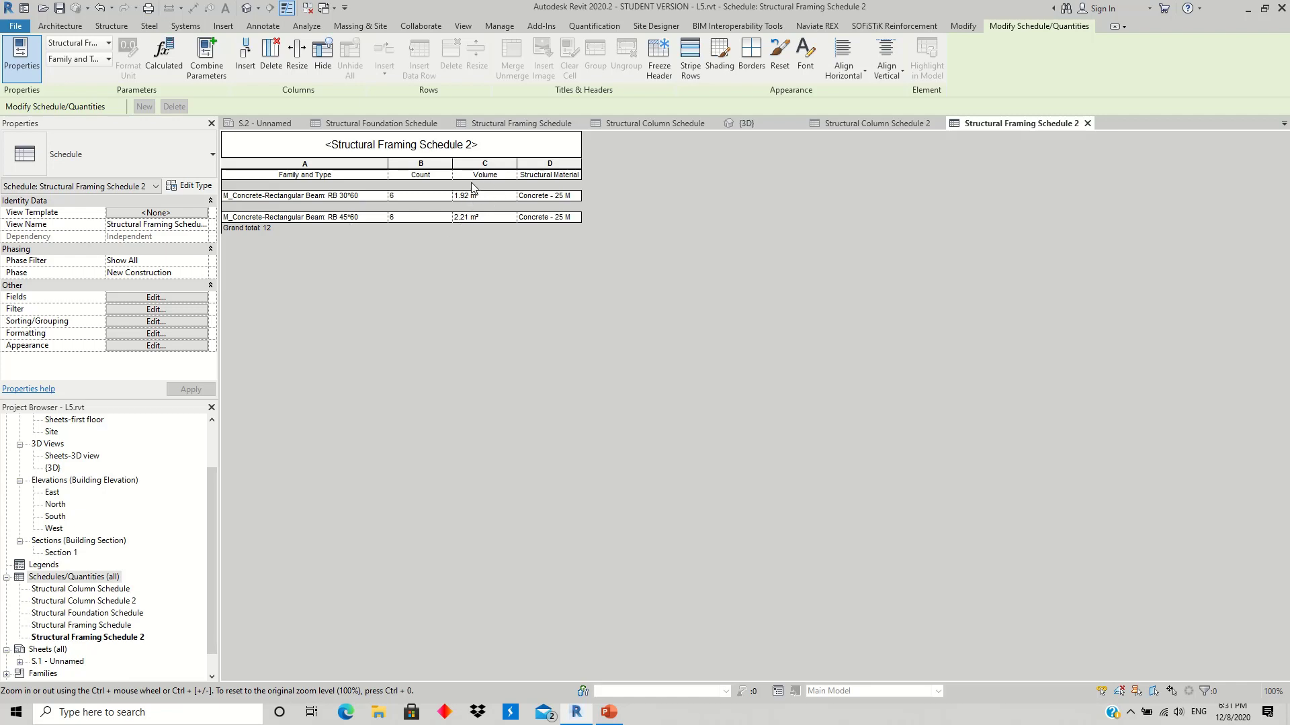
Step: Make the framing schedule's Volume field calculate totals: 11.50, 13.28 and 24.79 m³
{"action": "left_click", "coordinate": [161, 334]}
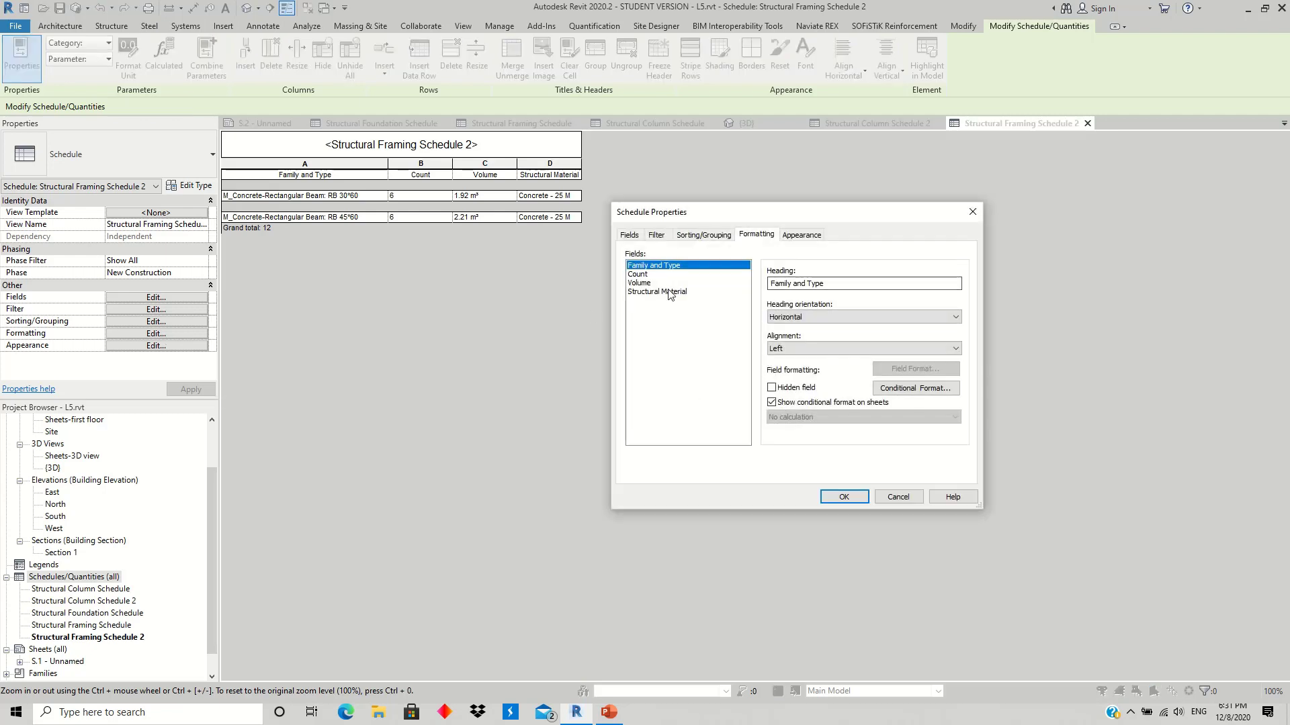
{"action": "left_click", "coordinate": [639, 283]}
{"action": "left_click", "coordinate": [826, 418]}
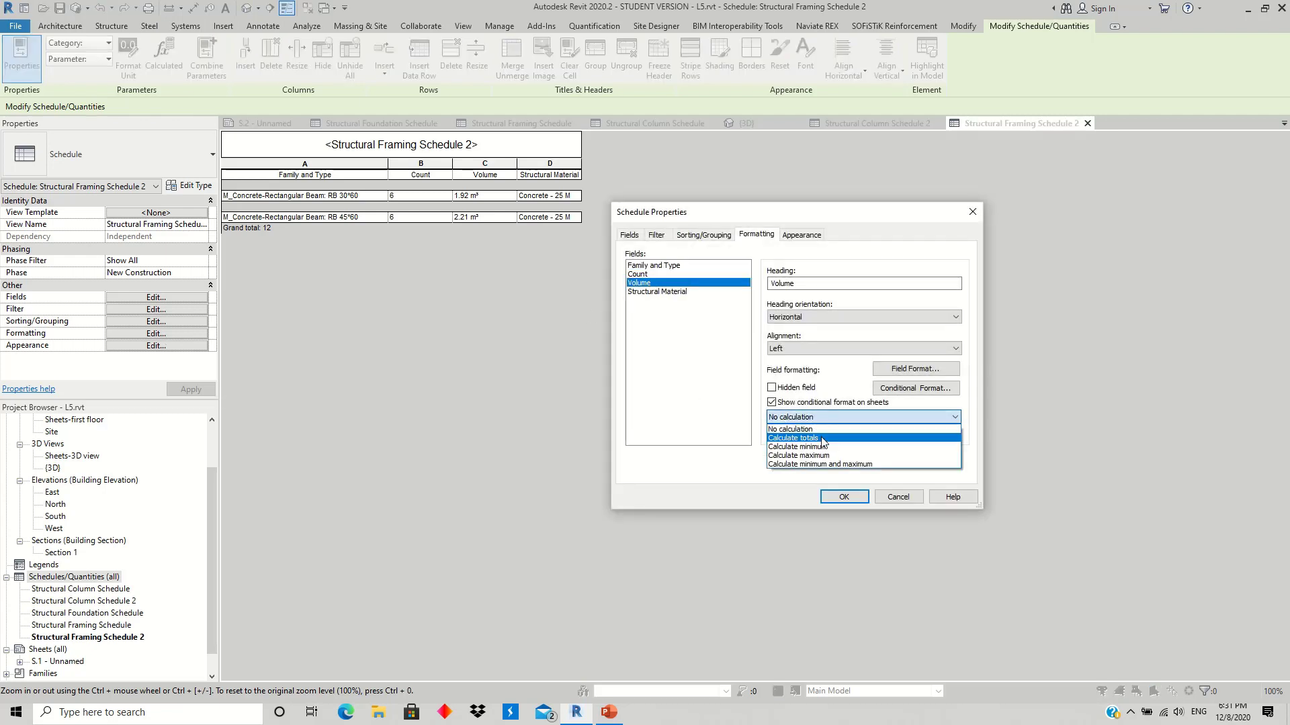
{"action": "left_click", "coordinate": [821, 438]}
{"action": "left_click", "coordinate": [843, 498]}
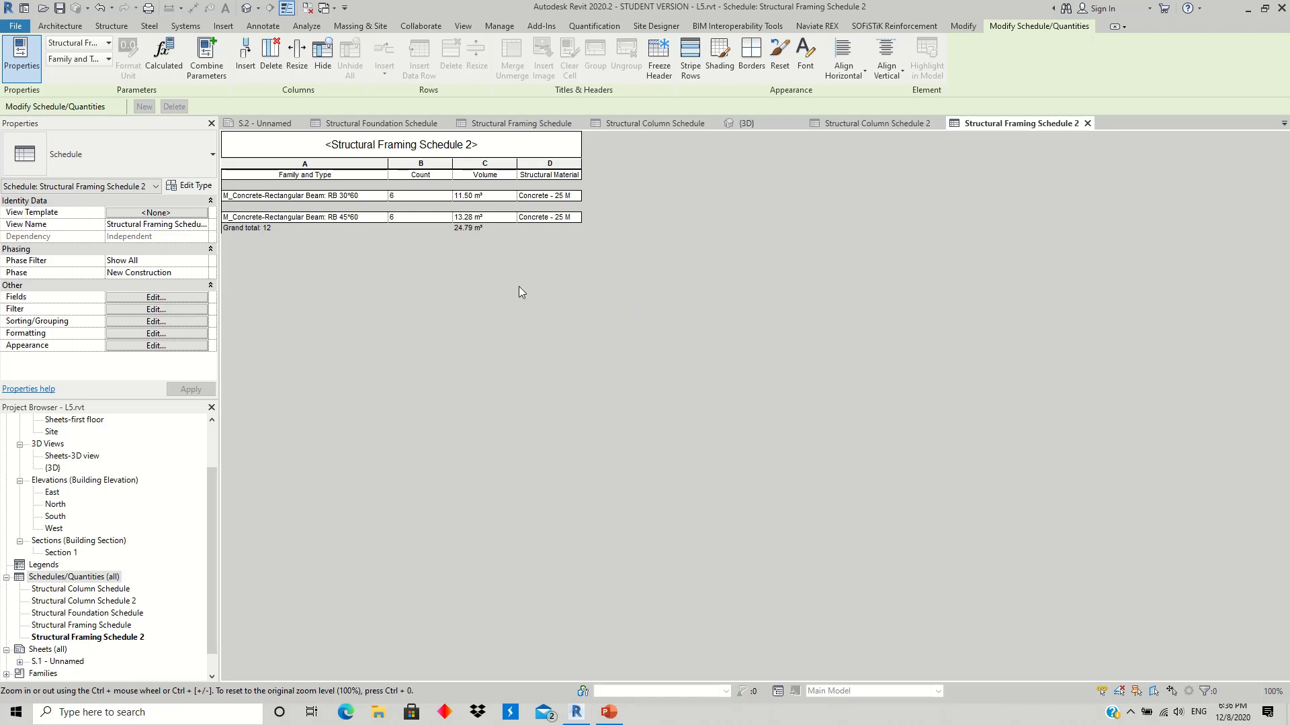
Step: Switch to the Structural Foundation Schedule showing nine F1 footings
{"action": "left_click", "coordinate": [376, 124]}
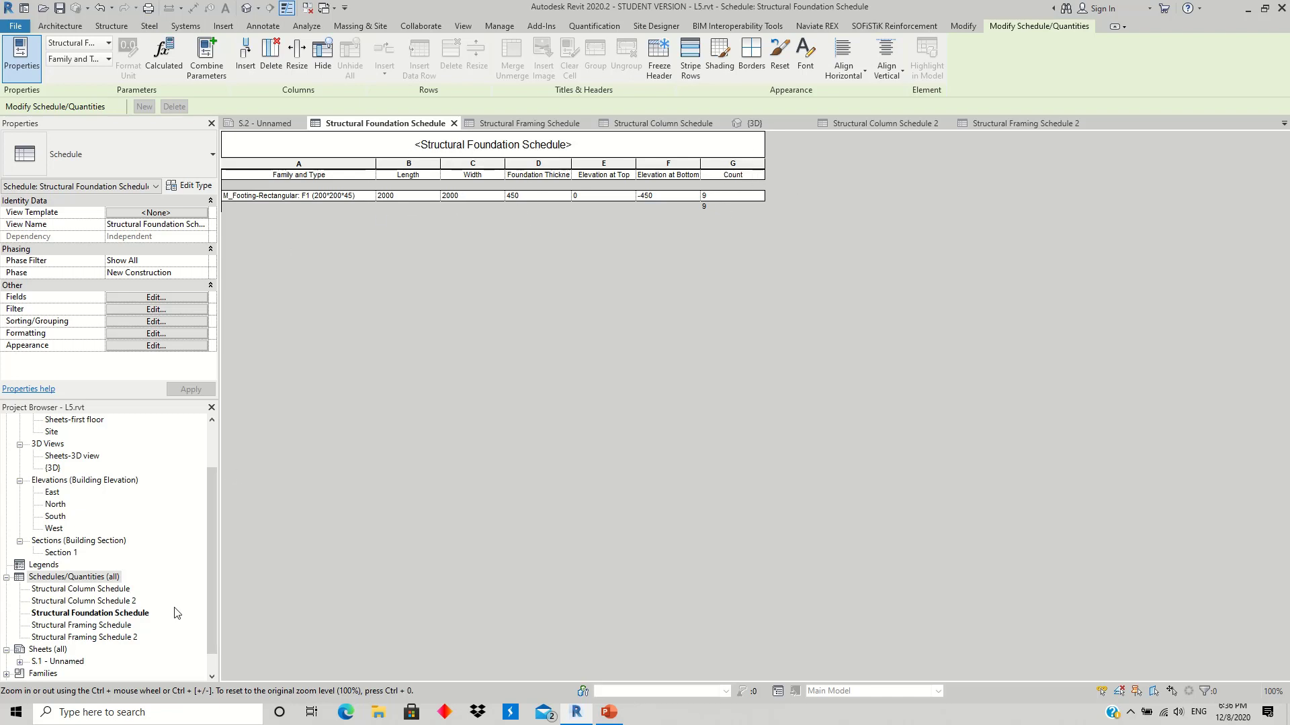
Step: Create a new Structural Foundations category schedule, Structural Foundation Schedule 2
{"action": "right_click", "coordinate": [100, 579]}
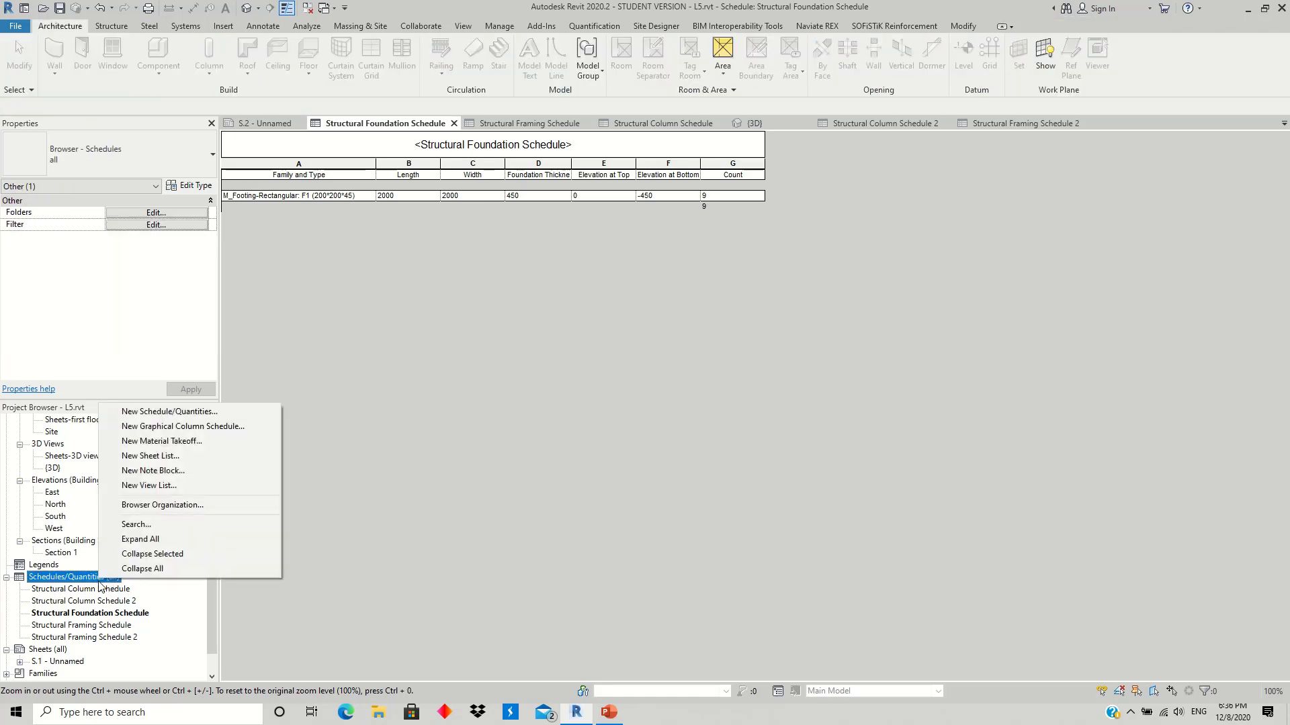
{"action": "left_click", "coordinate": [155, 413]}
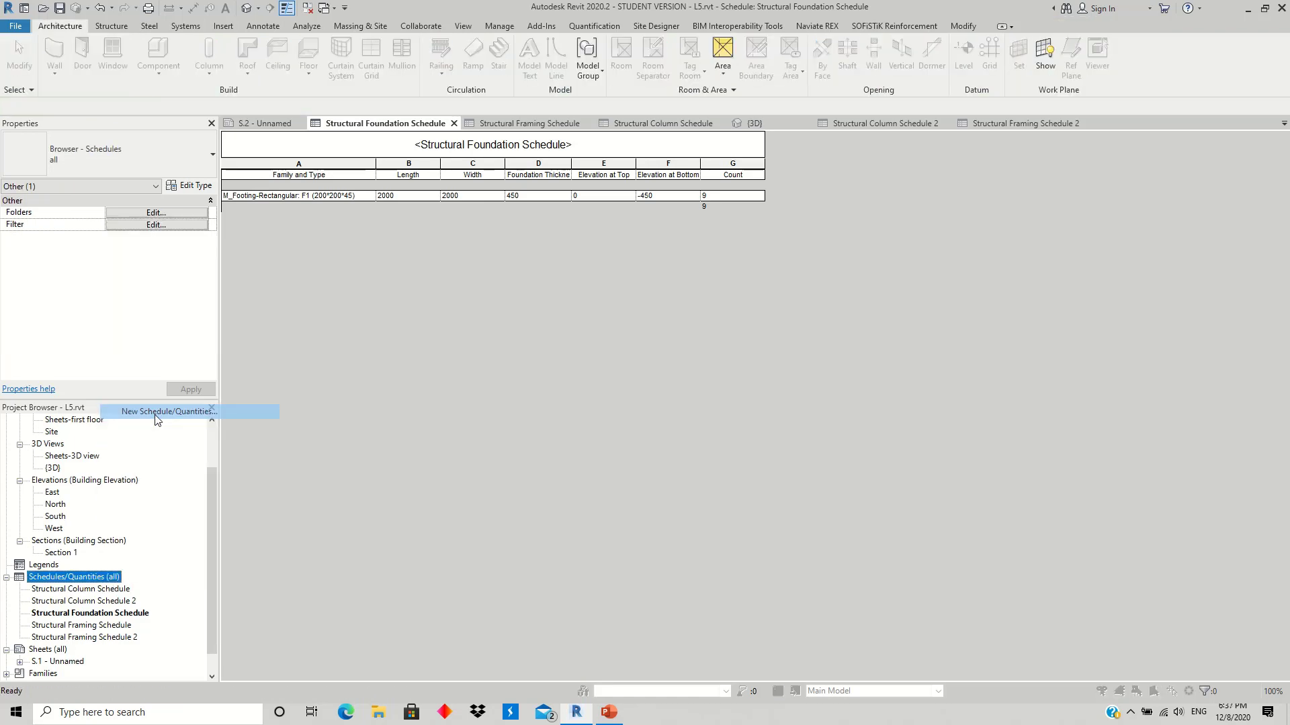
{"action": "left_click_drag", "start_coordinate": [689, 183], "coordinate": [575, 253]}
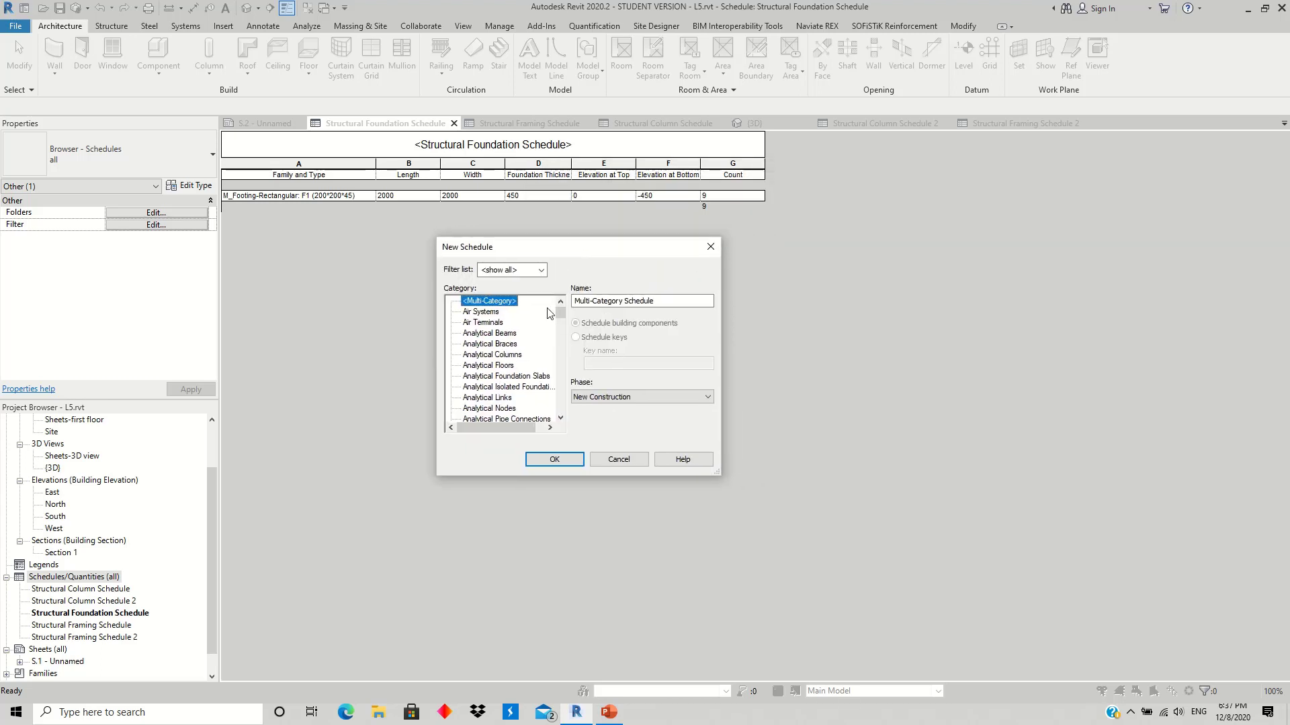
{"action": "left_click_drag", "start_coordinate": [561, 317], "coordinate": [553, 405]}
{"action": "left_click", "coordinate": [560, 418]}
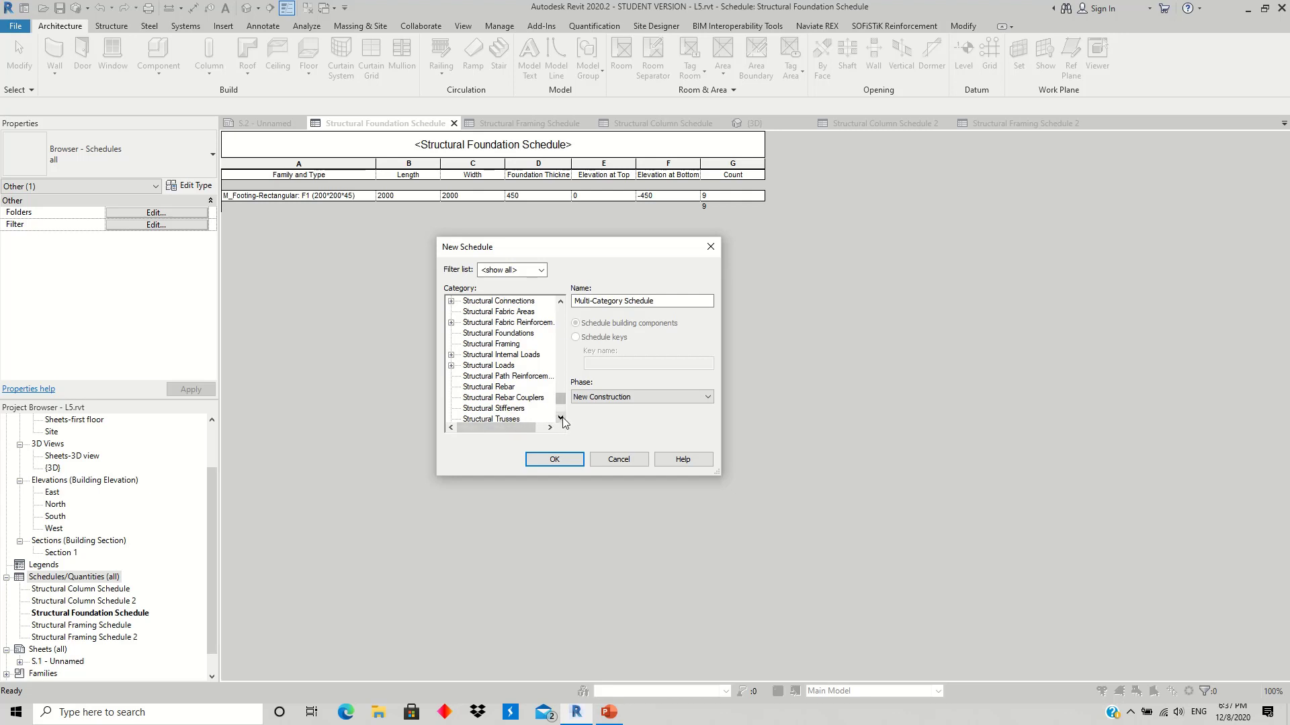
{"action": "left_click", "coordinate": [517, 334]}
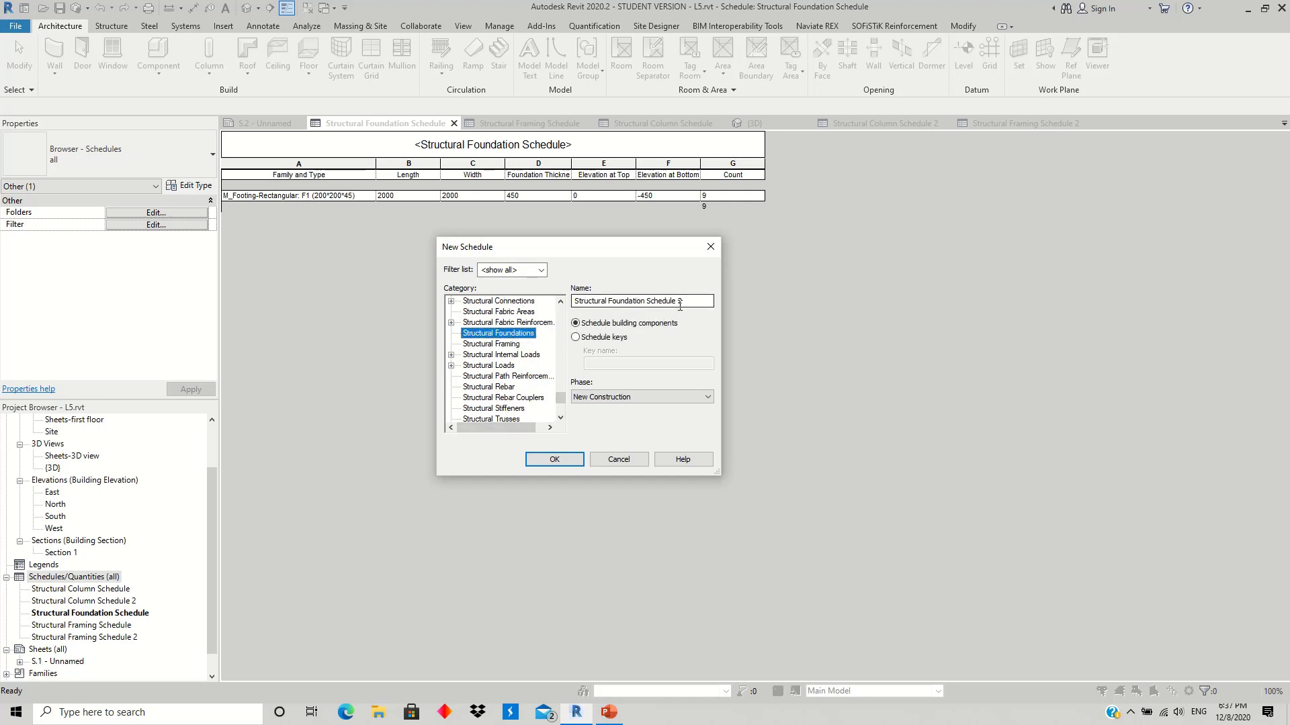
{"action": "left_click", "coordinate": [562, 464]}
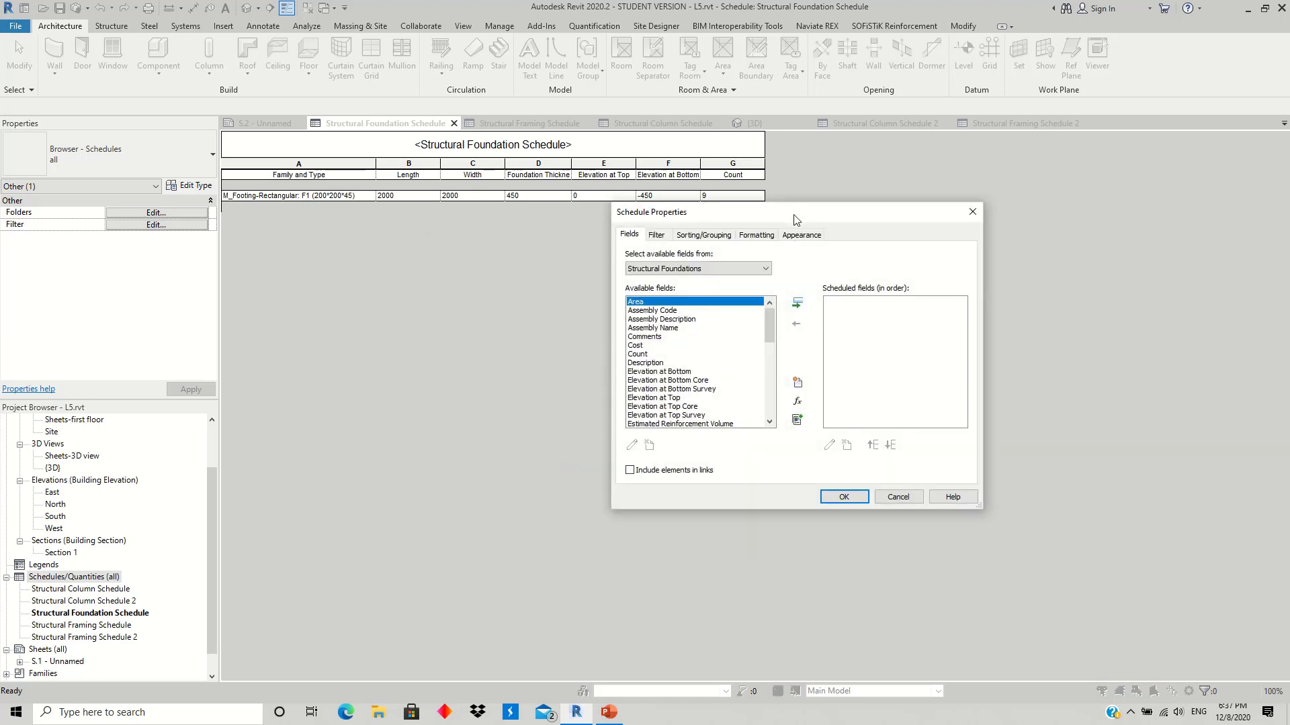
Step: Add Family and Type, Length and Width to the schedule's fields
{"action": "left_click_drag", "start_coordinate": [793, 215], "coordinate": [513, 264]}
{"action": "left_click", "coordinate": [400, 367]}
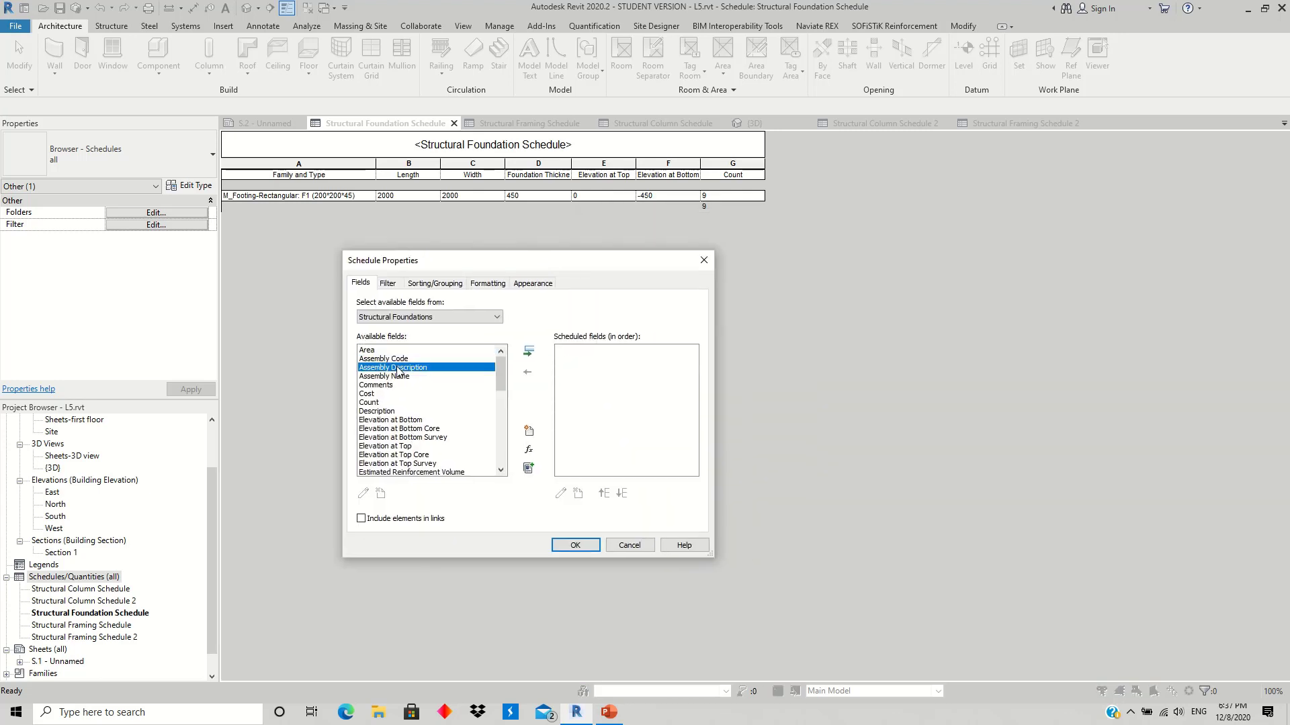
{"action": "scroll", "coordinate": [403, 444], "scroll_direction": "down", "scroll_amount": 1}
{"action": "left_click", "coordinate": [410, 454]}
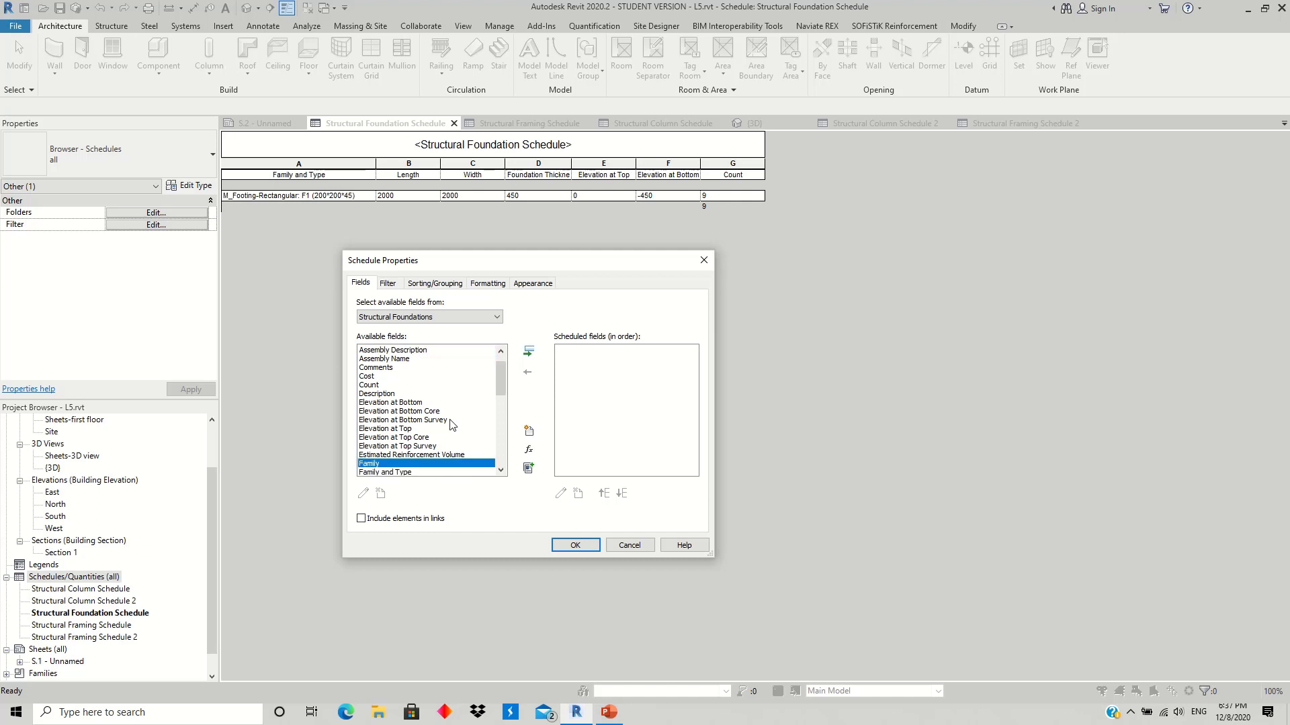
{"action": "left_click", "coordinate": [393, 464]}
{"action": "left_click", "coordinate": [528, 351]}
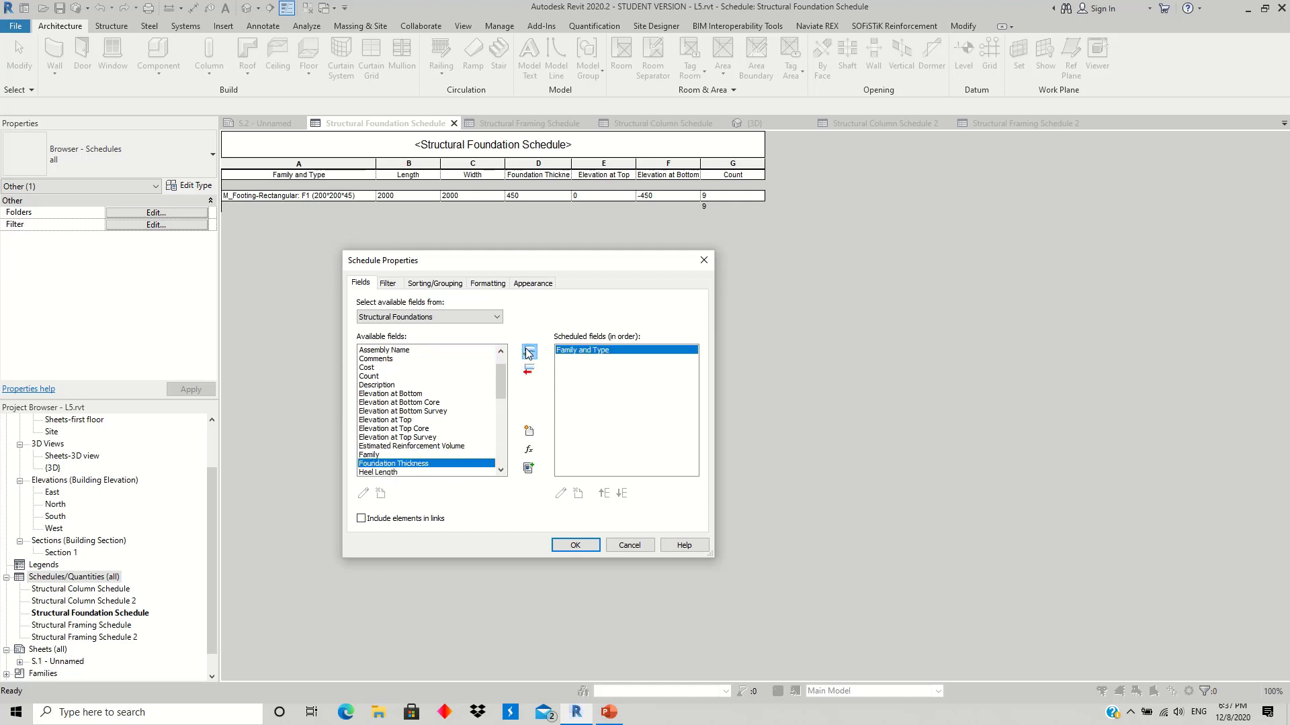
{"action": "left_click", "coordinate": [408, 402]}
{"action": "key", "text": "l"}
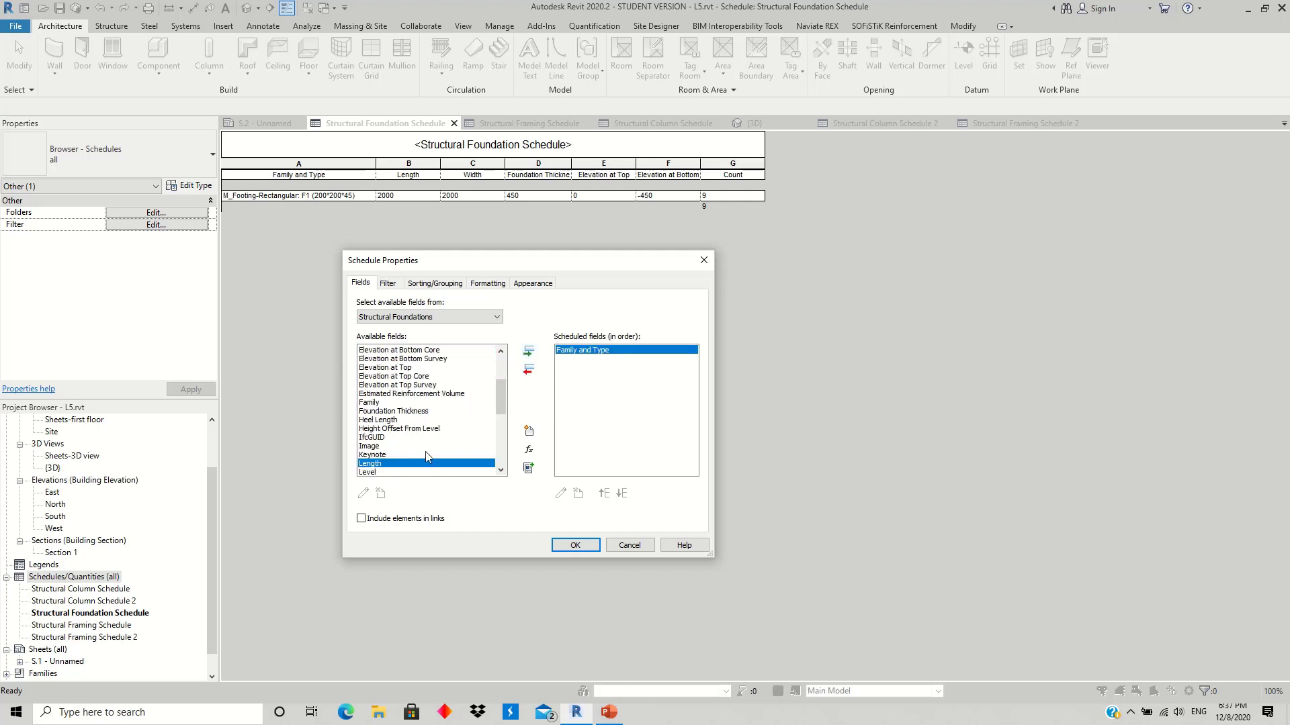
{"action": "left_click", "coordinate": [529, 350]}
{"action": "left_click", "coordinate": [407, 386]}
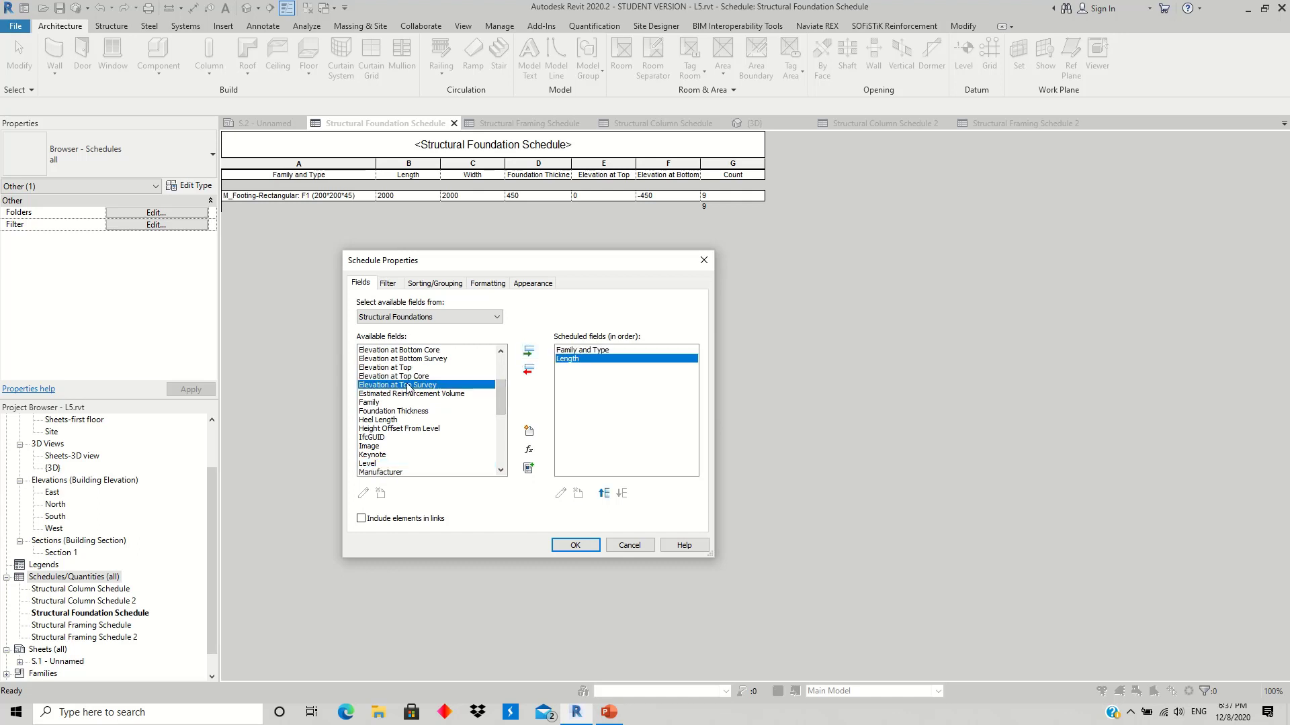
{"action": "key", "text": "w"}
{"action": "left_click", "coordinate": [529, 350]}
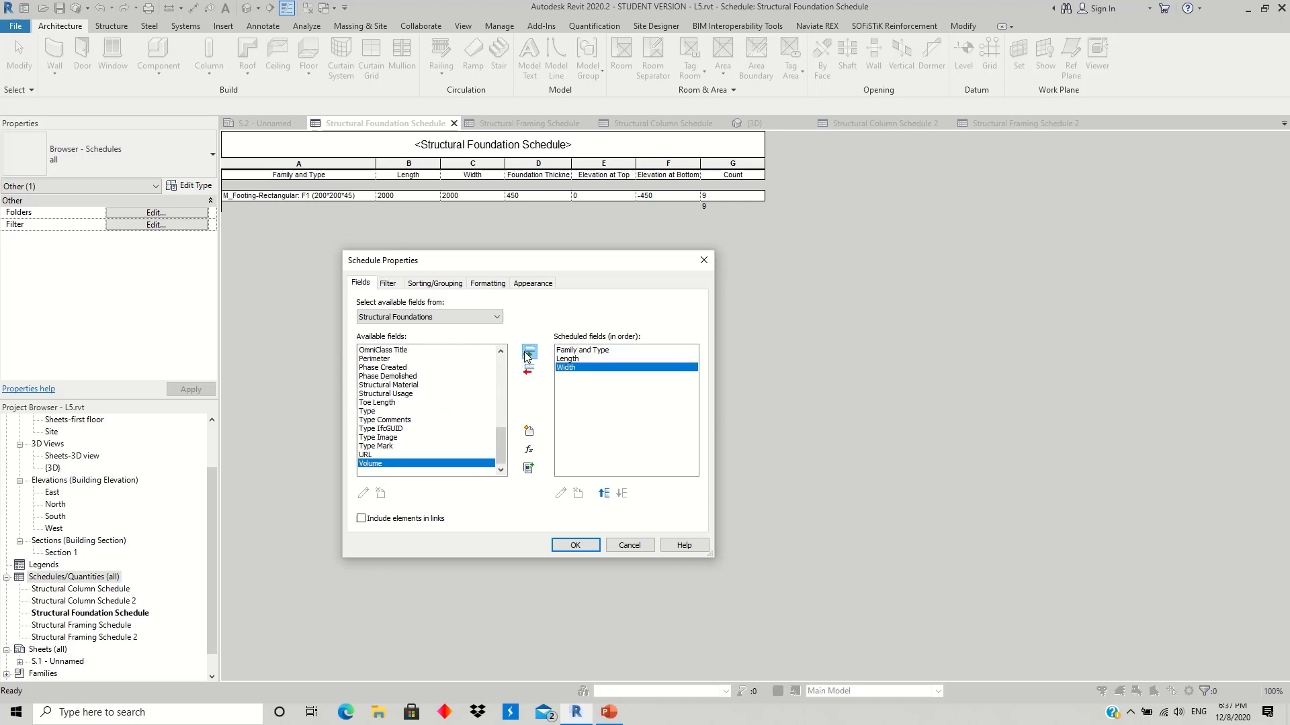
Step: Add Foundation Thickness, Volume, Elevation at Bottom and Elevation at Top fields
{"action": "left_click", "coordinate": [389, 386]}
{"action": "key", "text": "f"}
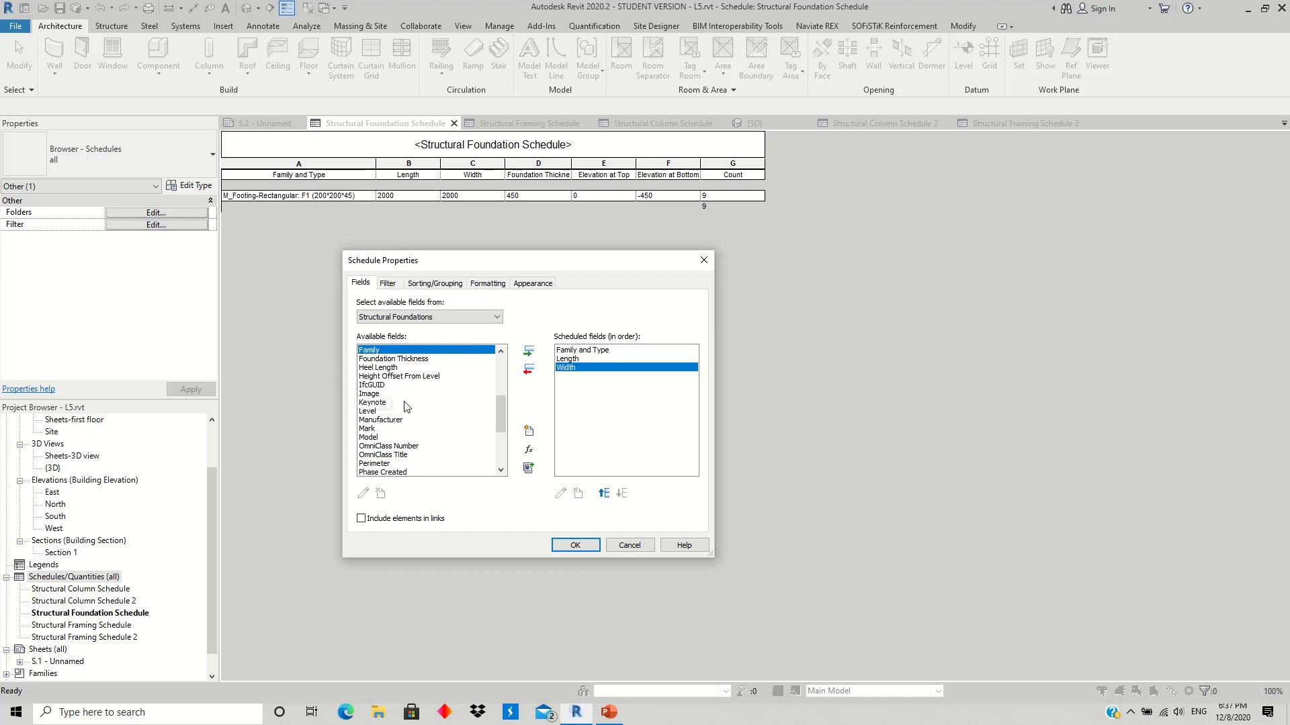
{"action": "key", "text": "Down"}
{"action": "left_click", "coordinate": [529, 352]}
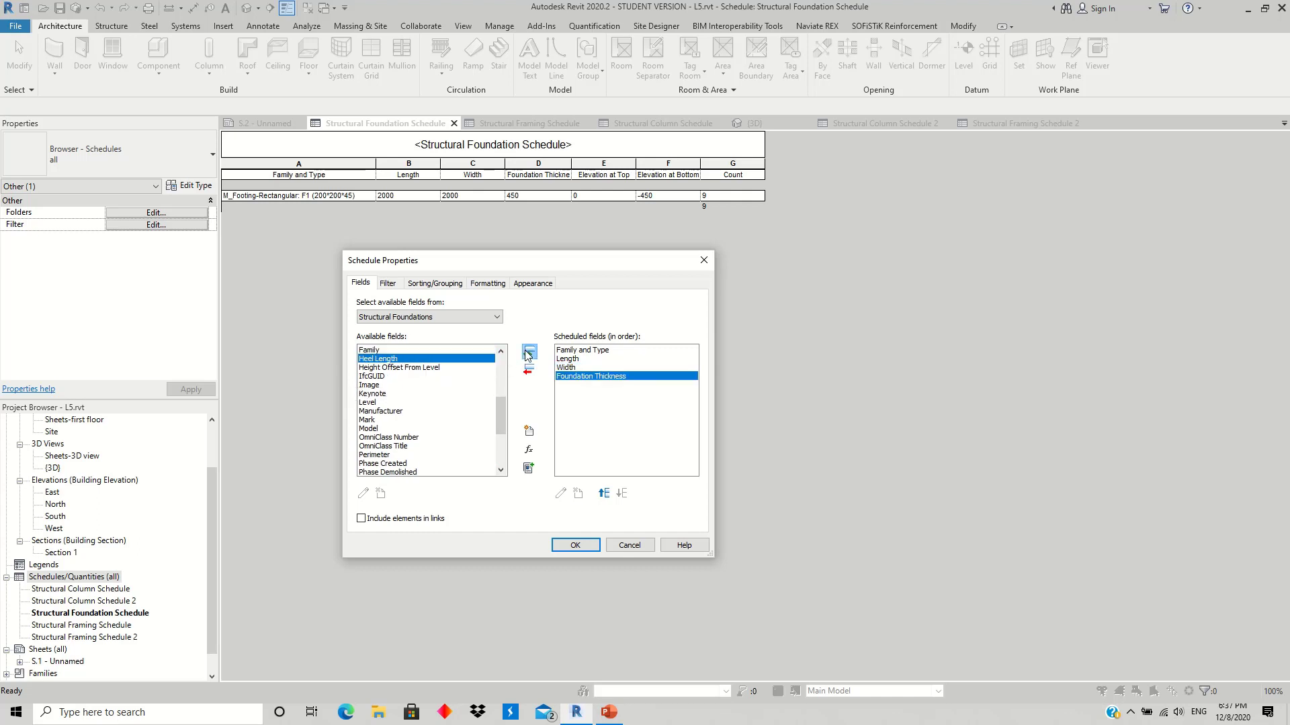
{"action": "left_click", "coordinate": [379, 411]}
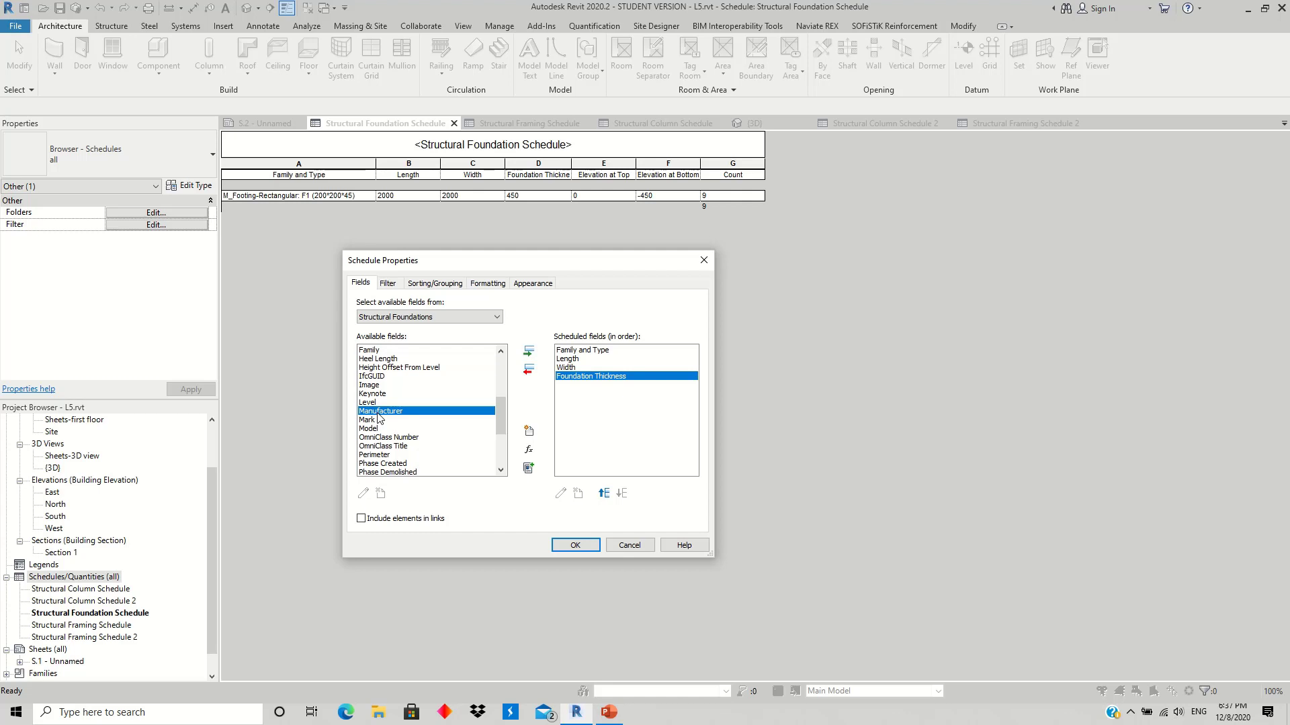
{"action": "key", "text": "End"}
{"action": "left_click", "coordinate": [529, 352]}
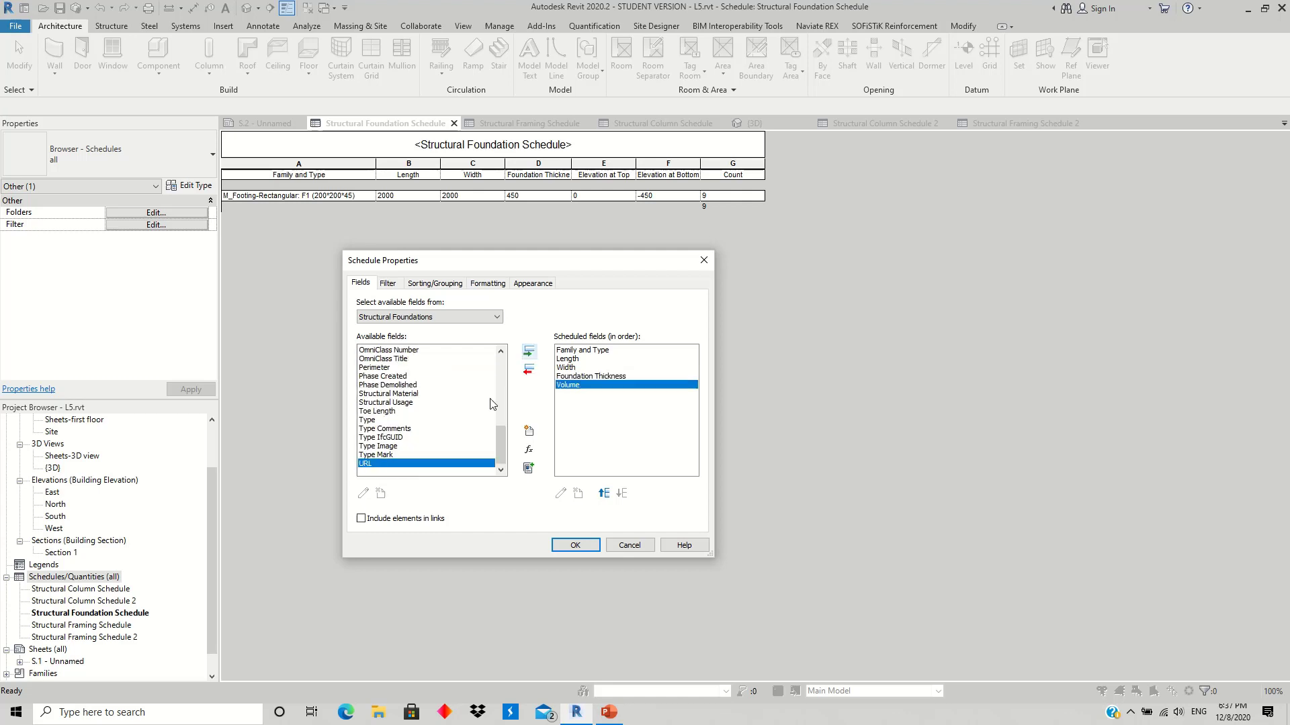
{"action": "left_click", "coordinate": [407, 399]}
{"action": "key", "text": "e"}
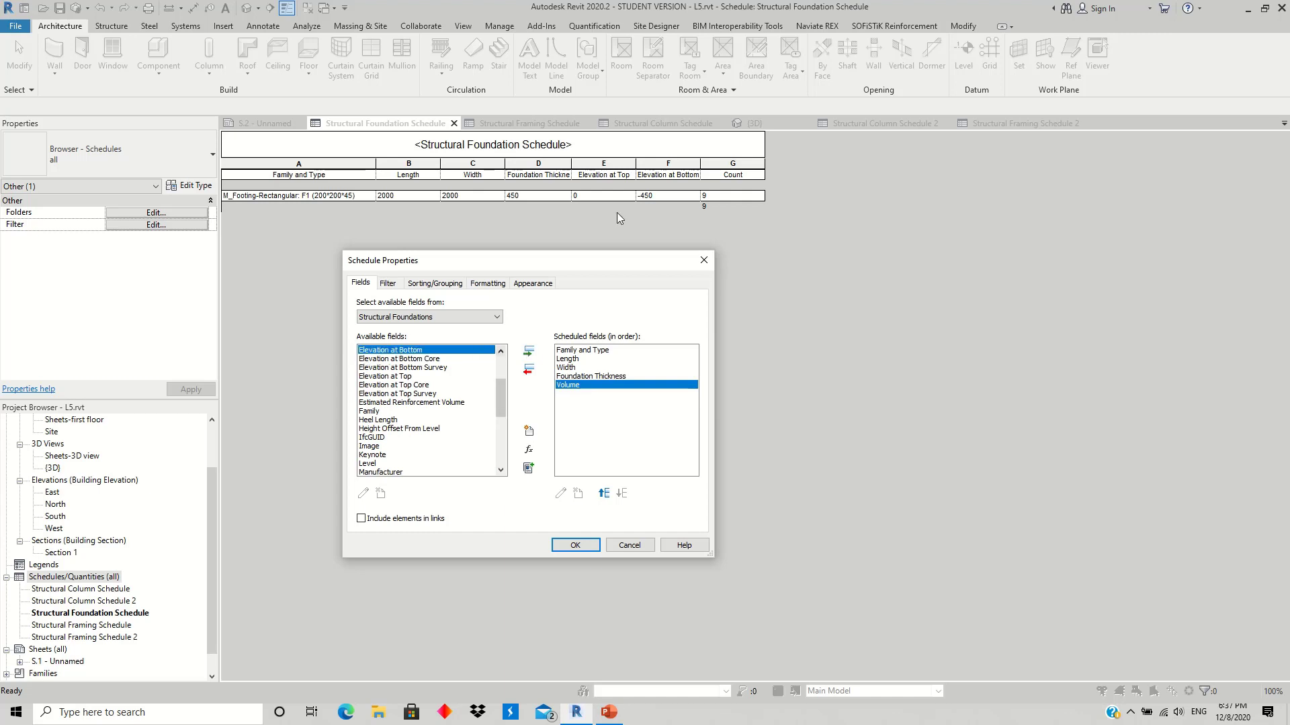
{"action": "left_click", "coordinate": [528, 352]}
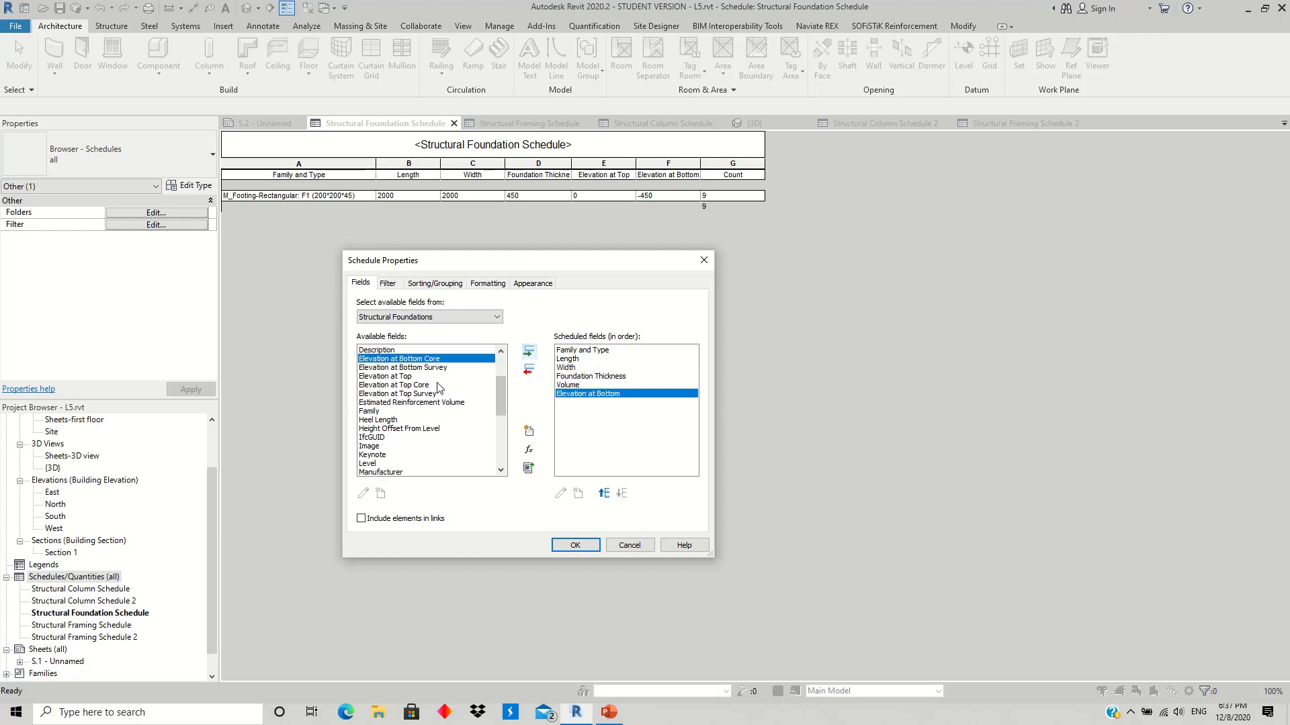
{"action": "left_click", "coordinate": [403, 376]}
{"action": "left_click", "coordinate": [529, 352]}
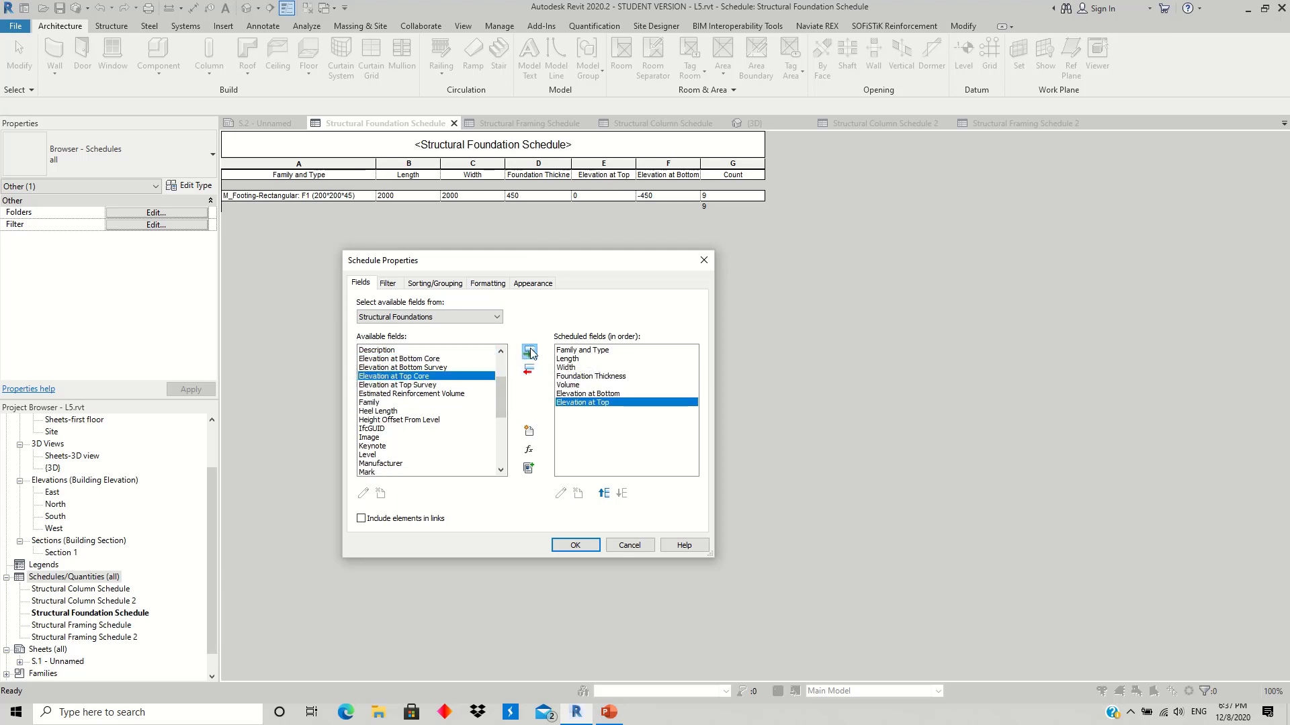
Step: Move both elevation fields up after Family and Type, with Elevation at Top first
{"action": "left_click", "coordinate": [597, 395], "text": "shift"}
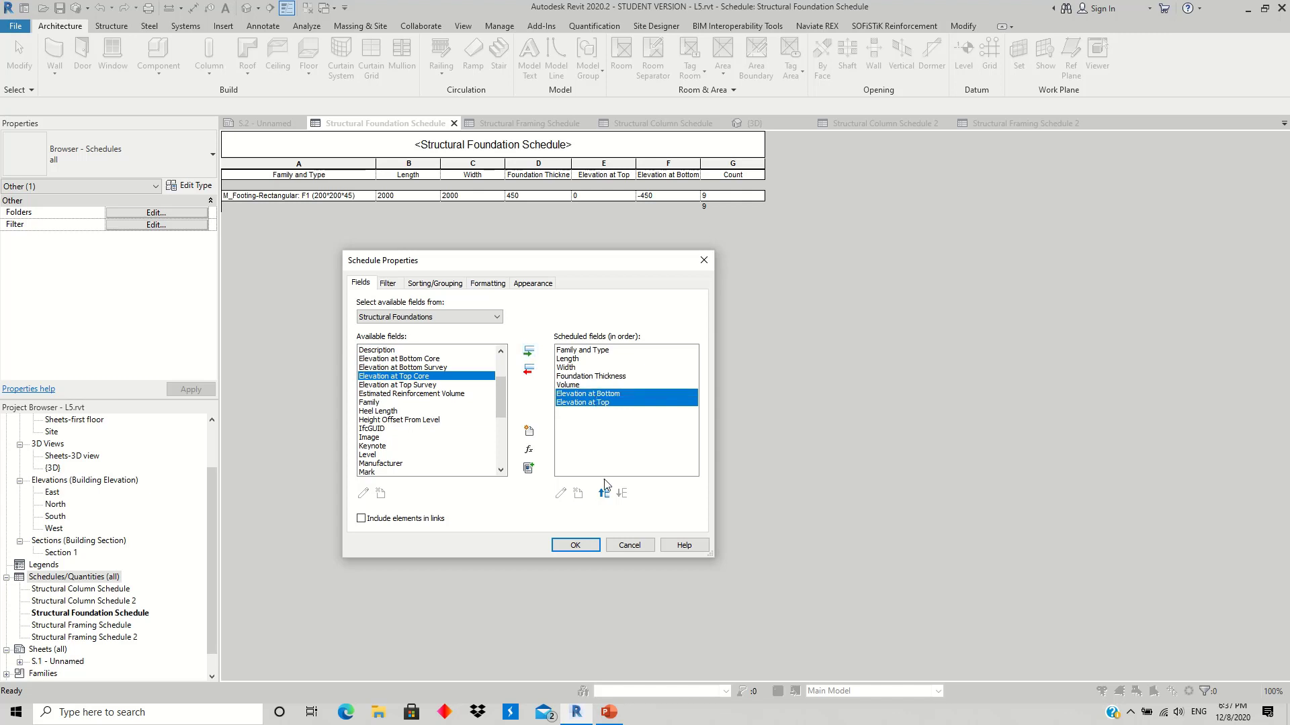
{"action": "left_click", "coordinate": [604, 493]}
{"action": "left_click", "coordinate": [604, 493]}
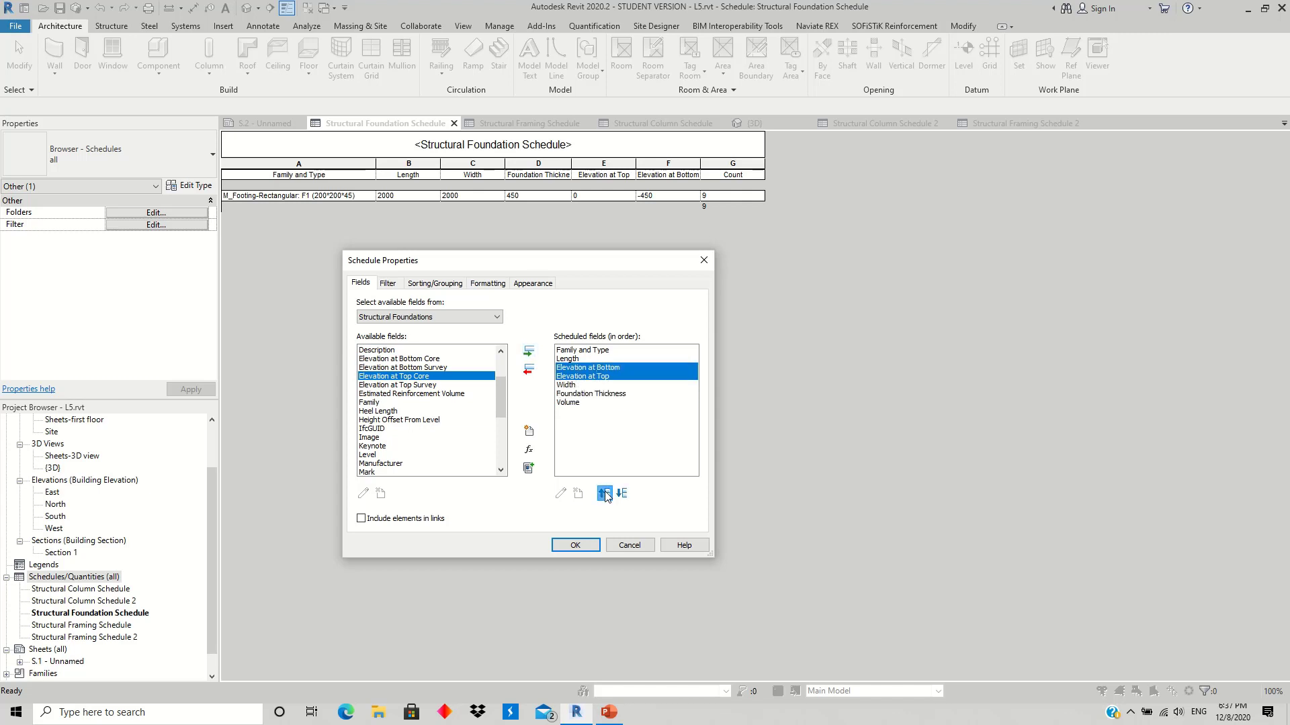
{"action": "left_click", "coordinate": [604, 495]}
{"action": "left_click", "coordinate": [603, 368]}
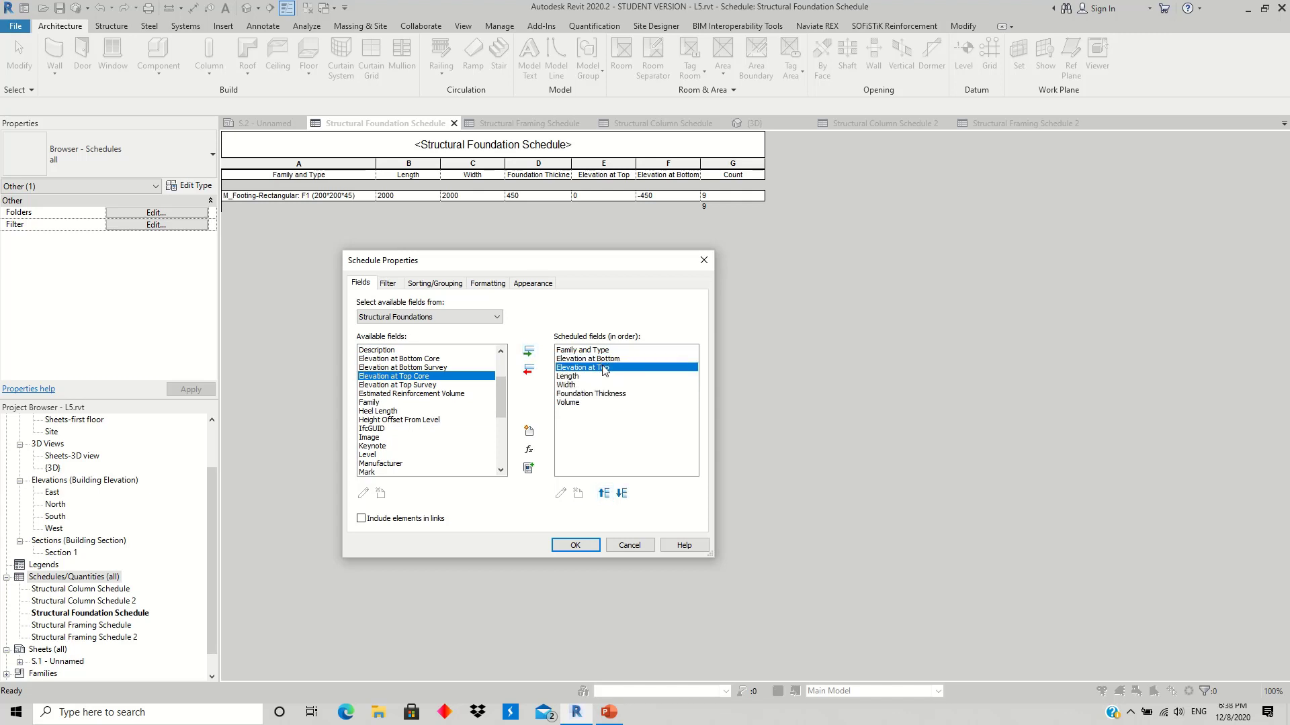
{"action": "left_click", "coordinate": [604, 493]}
{"action": "left_click", "coordinate": [605, 369]}
{"action": "left_click", "coordinate": [575, 376]}
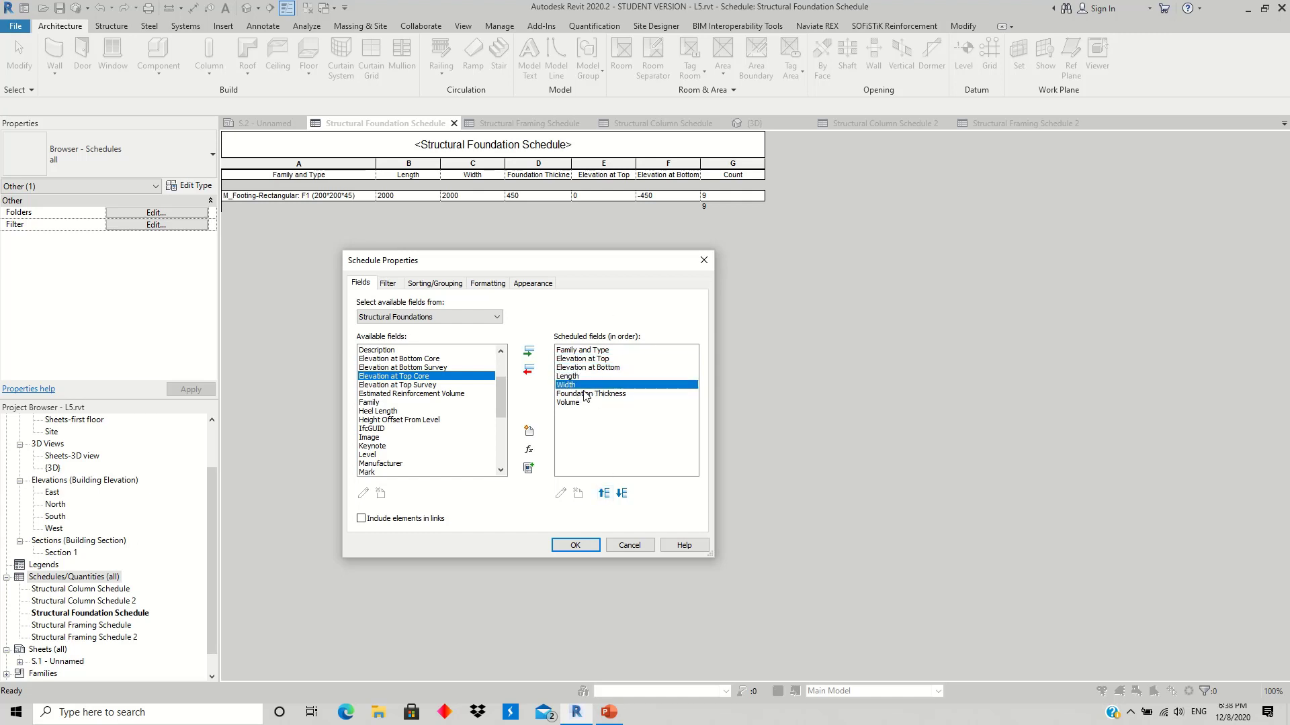
{"action": "left_click", "coordinate": [577, 395]}
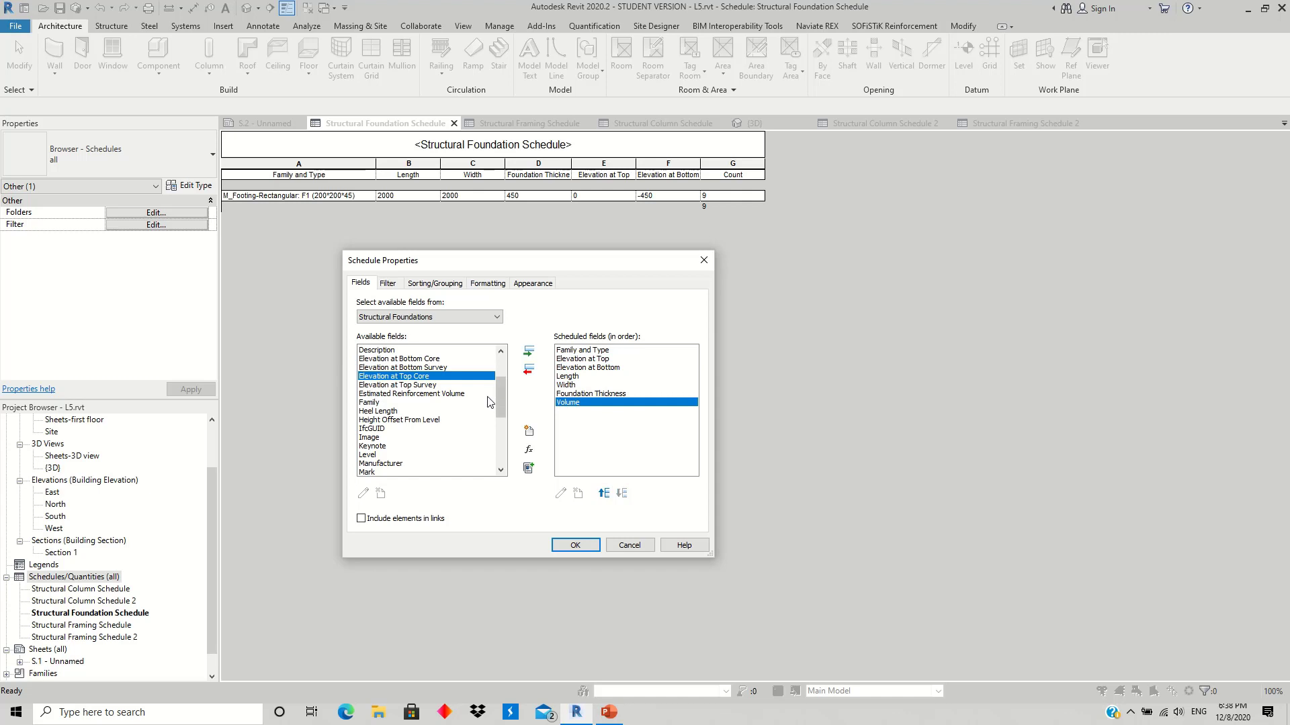
Step: Add the Count field and confirm the schedule's field list
{"action": "left_click", "coordinate": [395, 404]}
{"action": "key", "text": "c"}
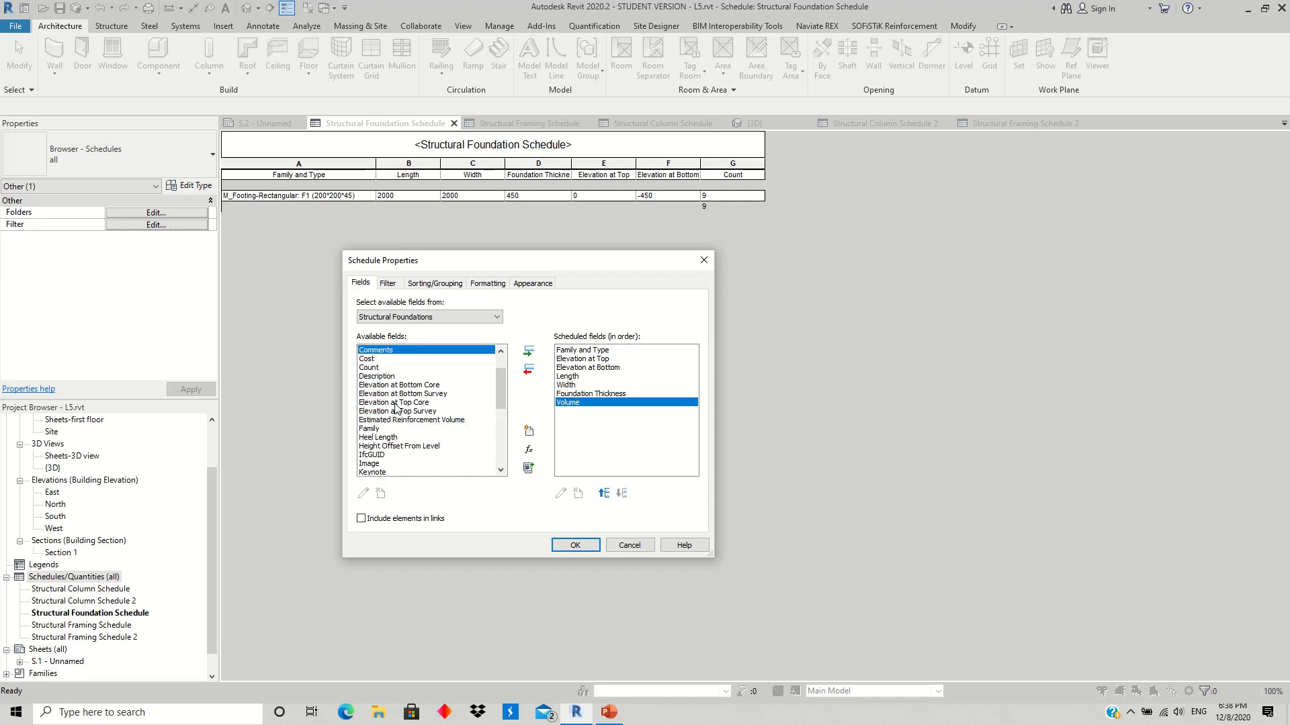
{"action": "left_click", "coordinate": [375, 360]}
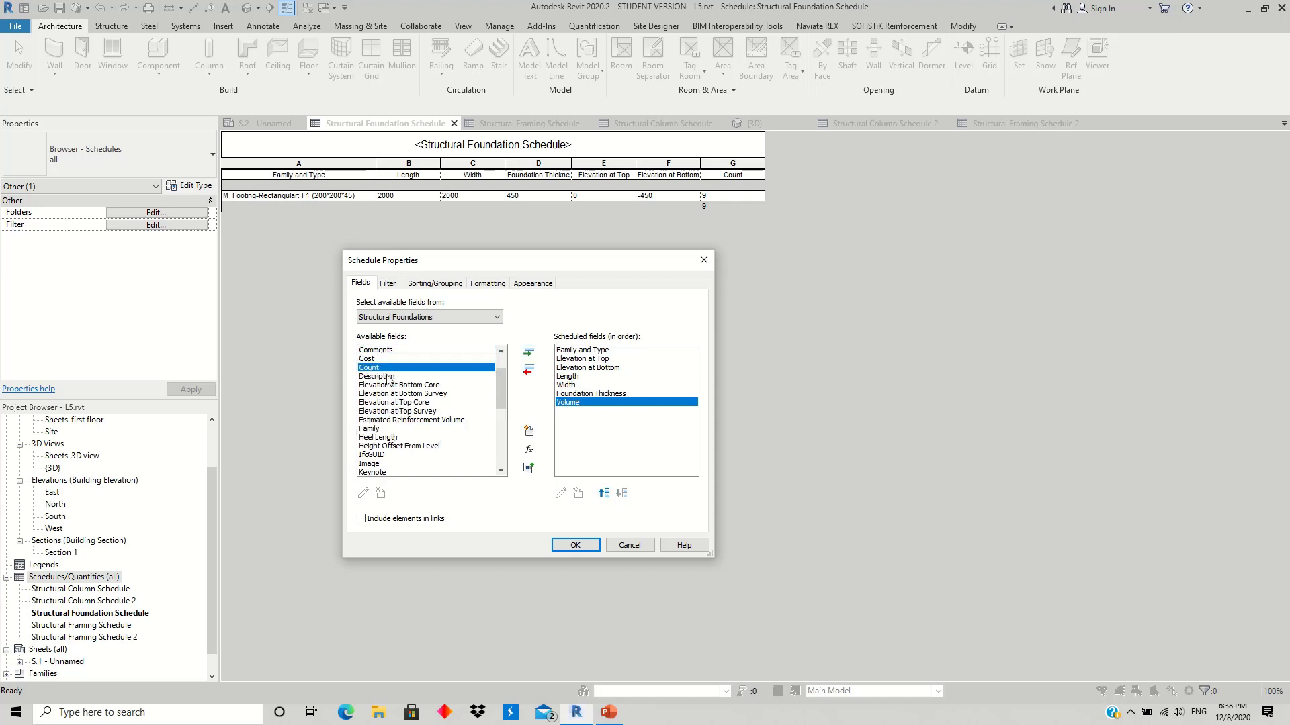
{"action": "left_click", "coordinate": [527, 352]}
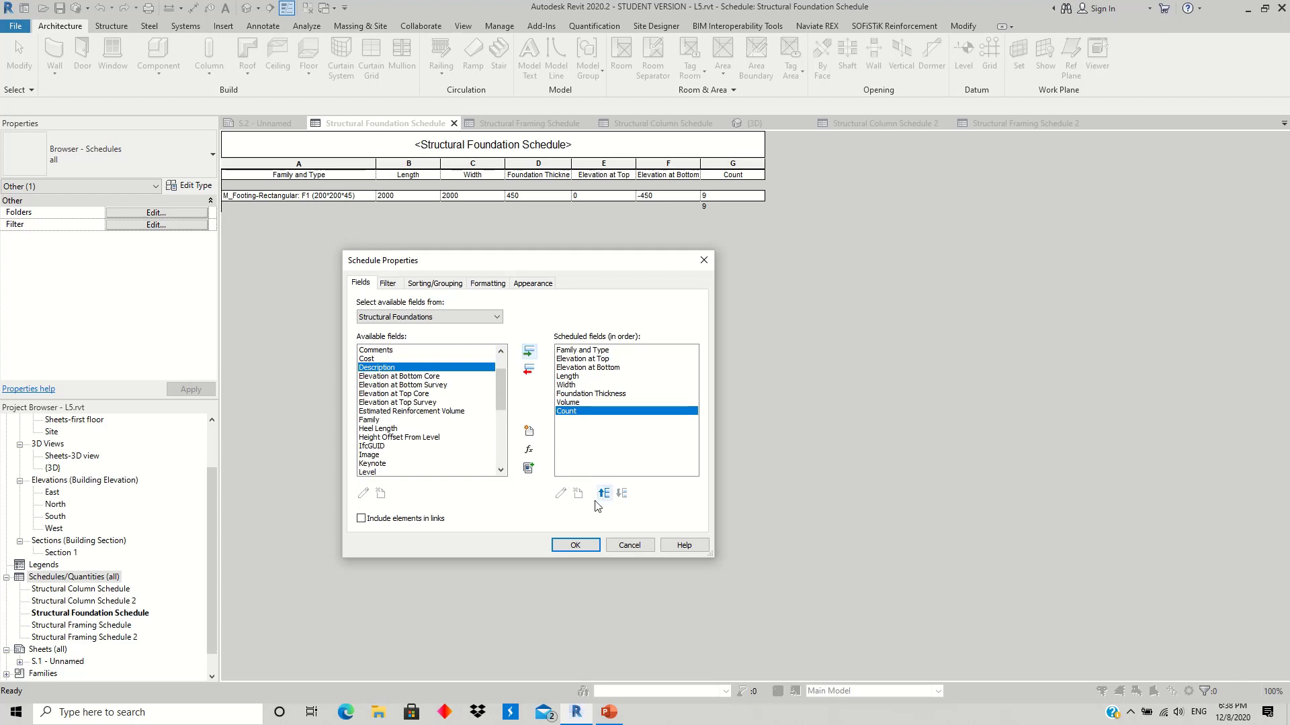
{"action": "left_click", "coordinate": [570, 546]}
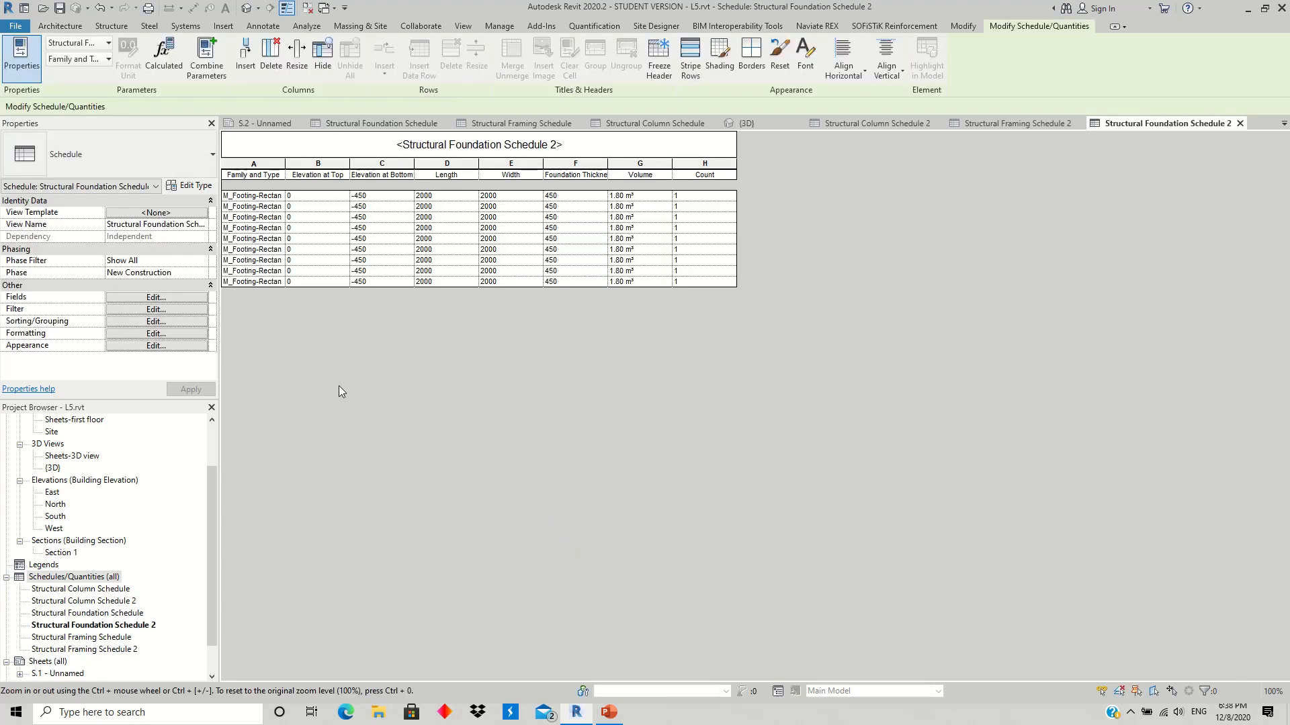
Step: Widen column A and centre the Elevation at Top values in column B
{"action": "mouse_move", "coordinate": [286, 165]}
{"action": "left_mouse_down"}
{"action": "mouse_move", "coordinate": [323, 175]}
{"action": "mouse_move", "coordinate": [368, 166]}
{"action": "left_mouse_up"}
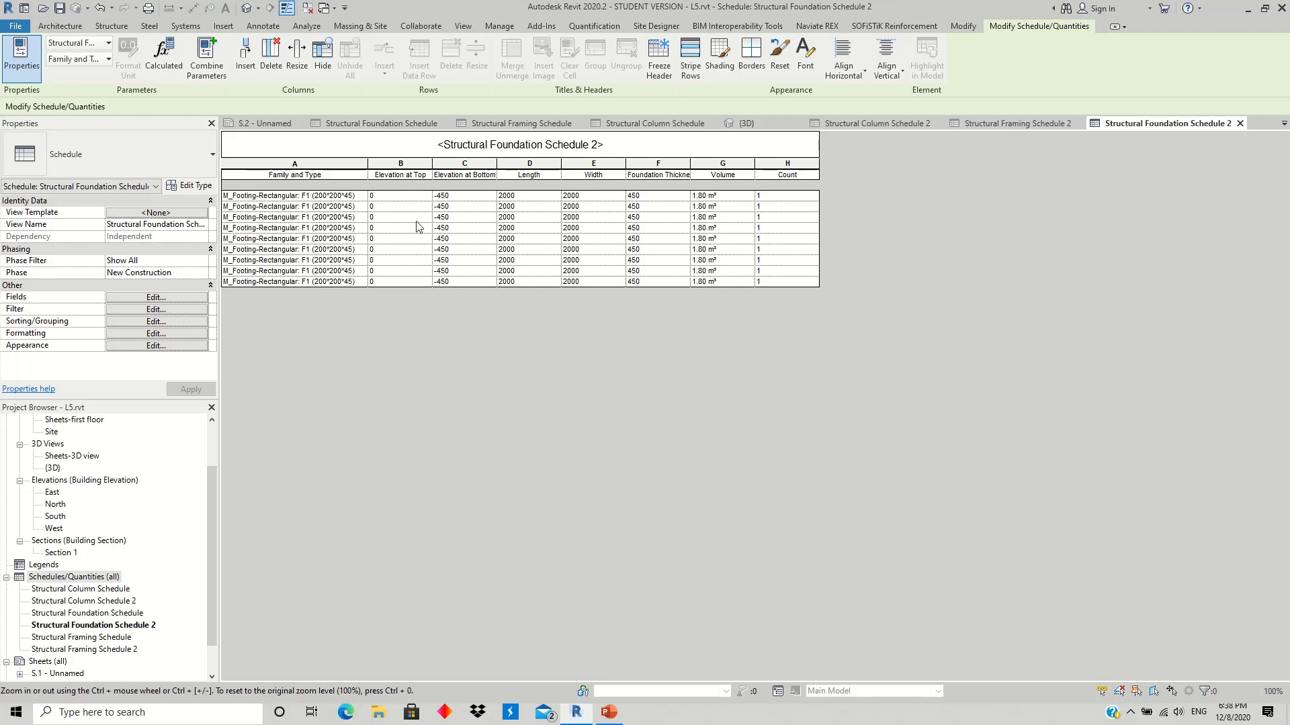
{"action": "left_click_drag", "start_coordinate": [413, 197], "coordinate": [411, 270]}
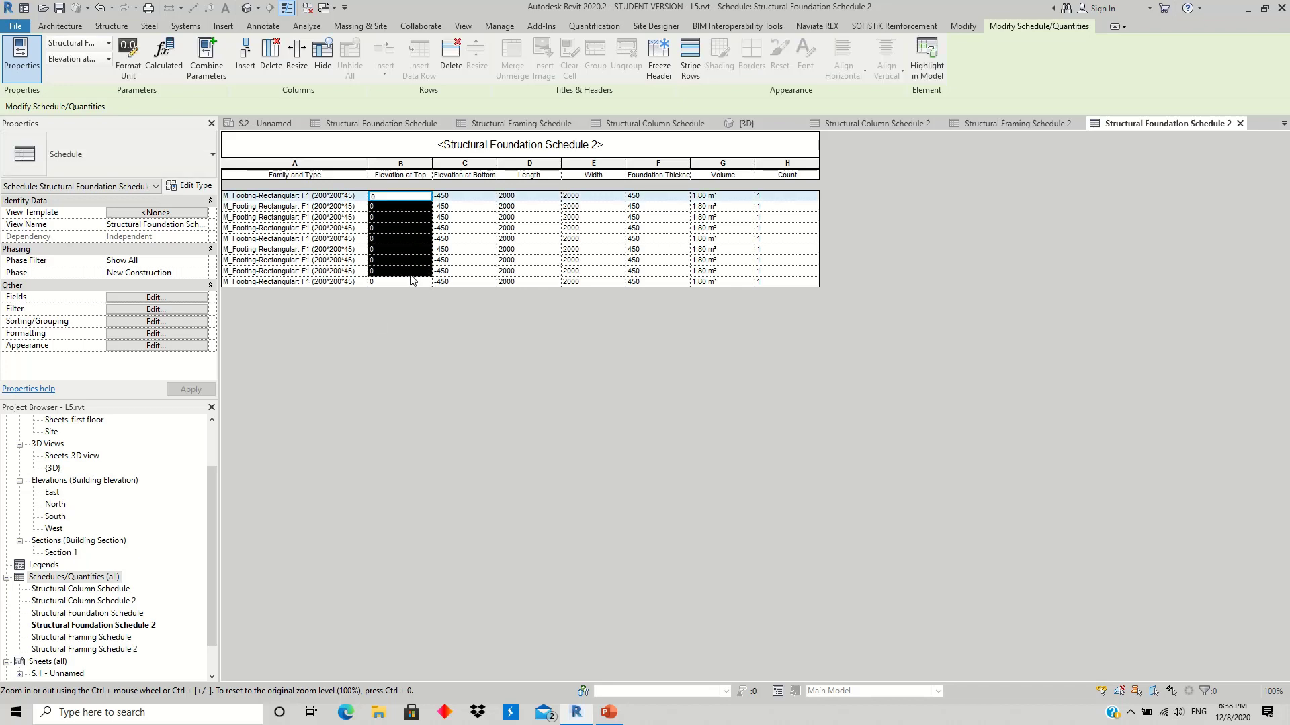
{"action": "left_click", "coordinate": [403, 164]}
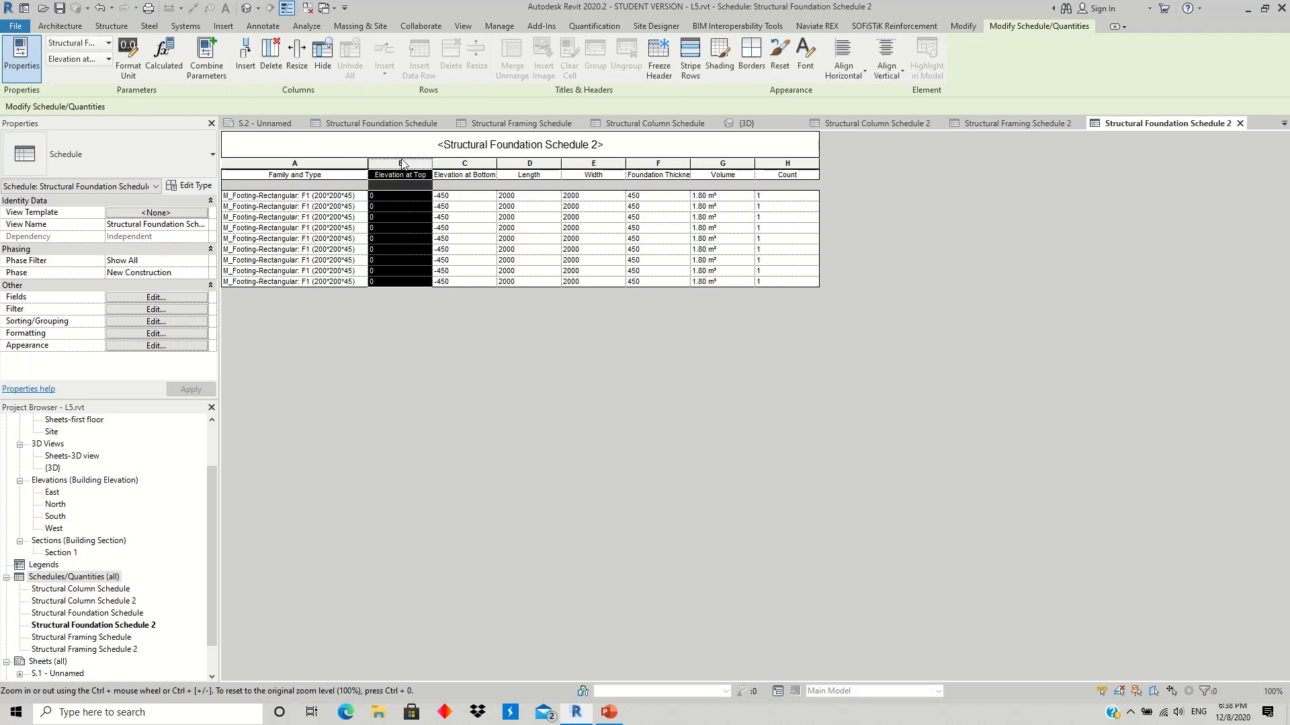
{"action": "left_click", "coordinate": [847, 71]}
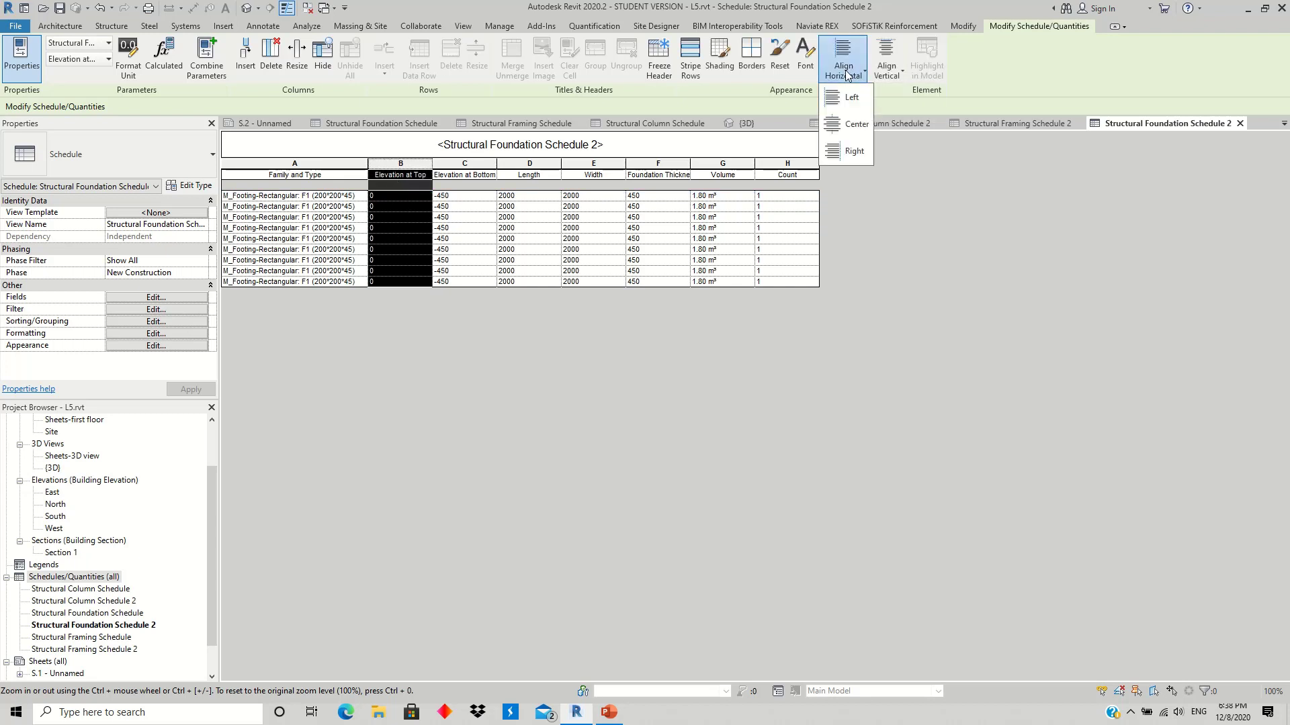
{"action": "left_click", "coordinate": [845, 124]}
{"action": "left_click", "coordinate": [413, 217]}
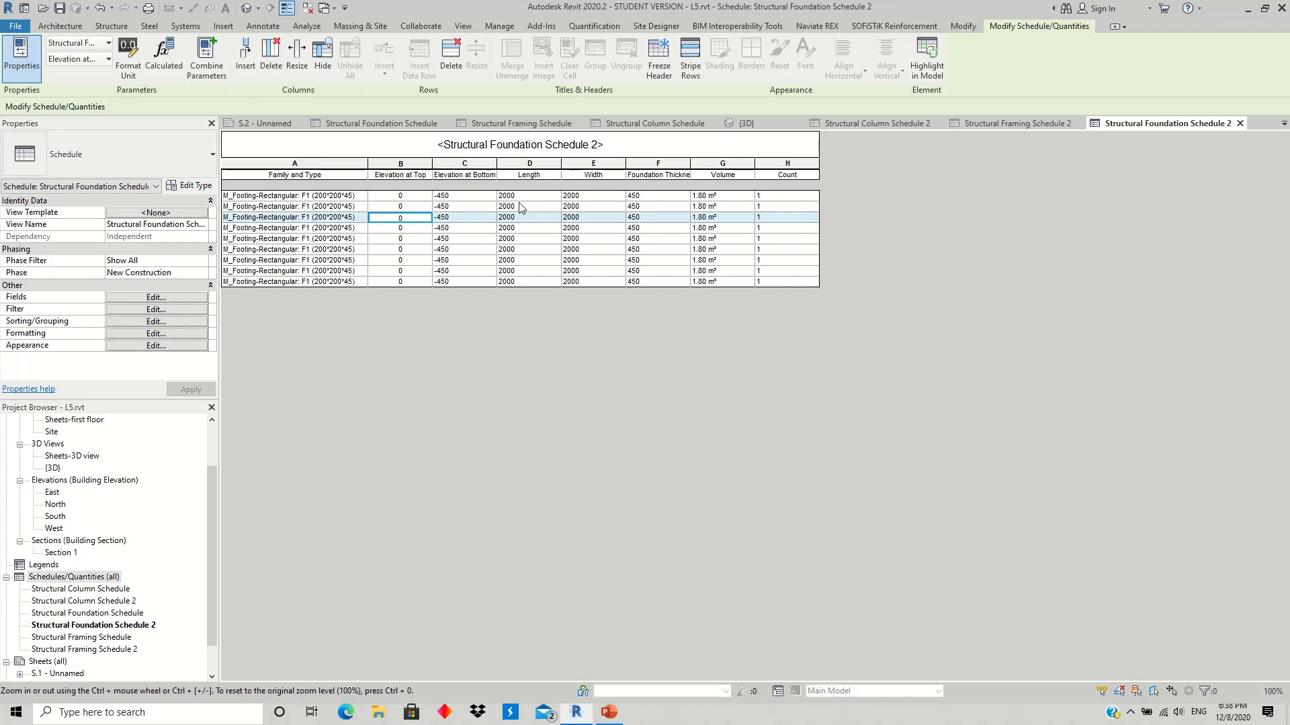
Step: Centre the values in columns C through H
{"action": "left_click_drag", "start_coordinate": [462, 166], "coordinate": [779, 168]}
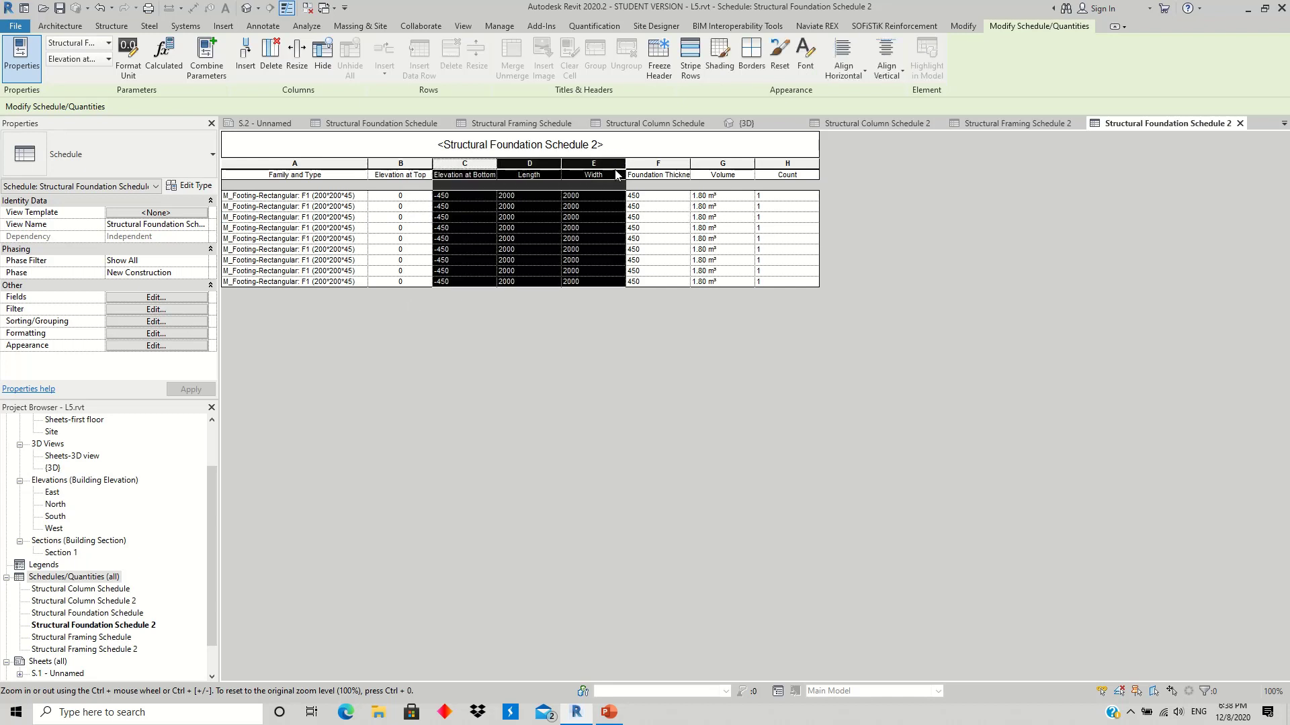
{"action": "left_click", "coordinate": [850, 76]}
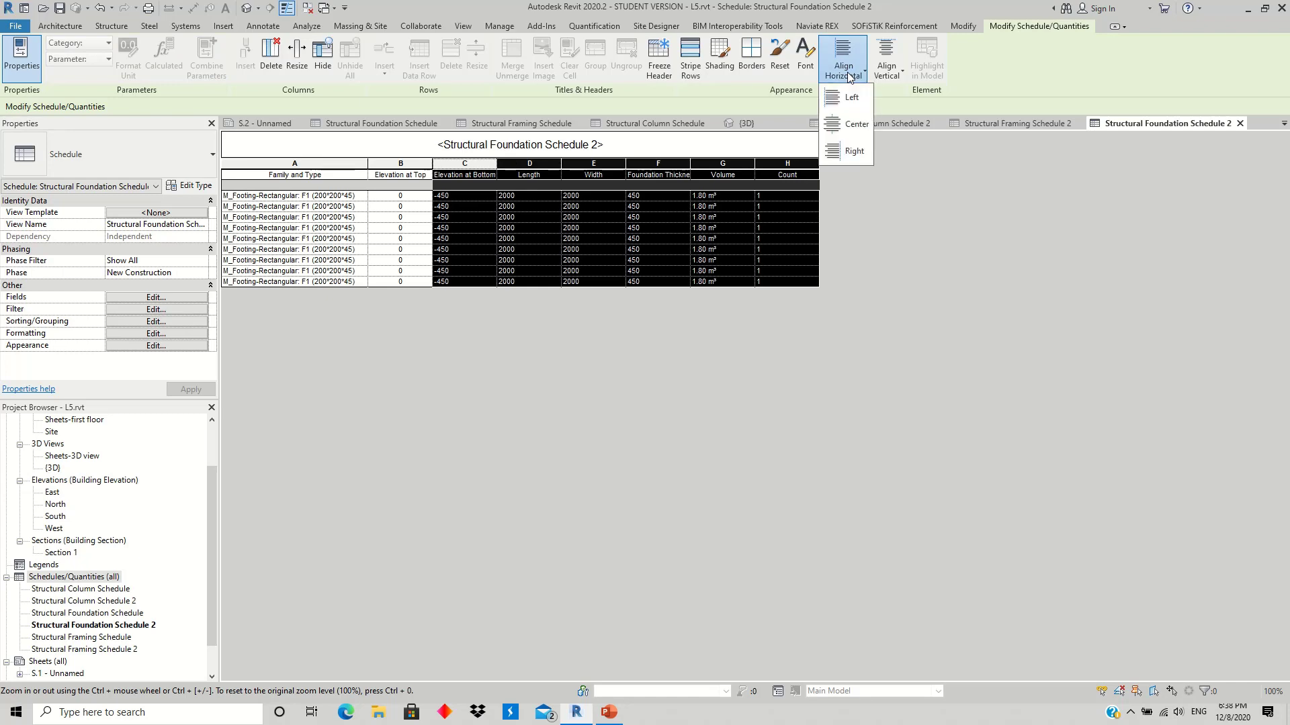
{"action": "left_click", "coordinate": [852, 128]}
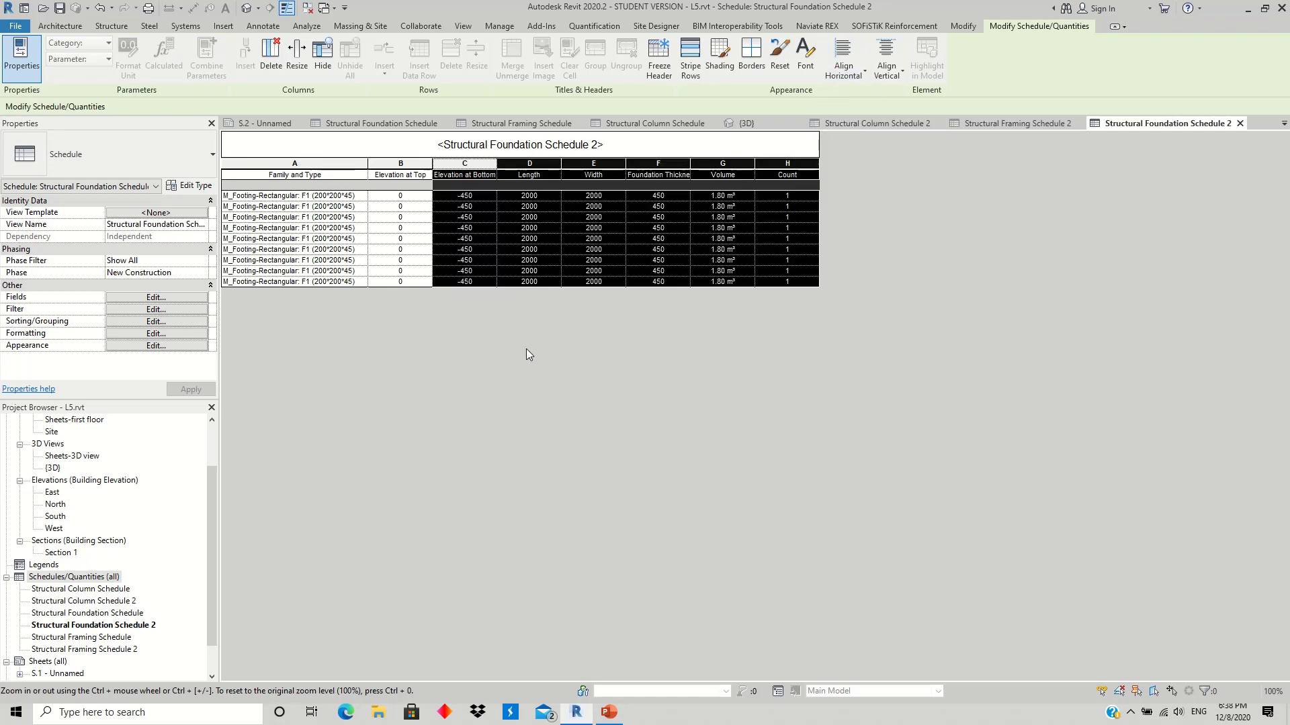
{"action": "left_click", "coordinate": [540, 260]}
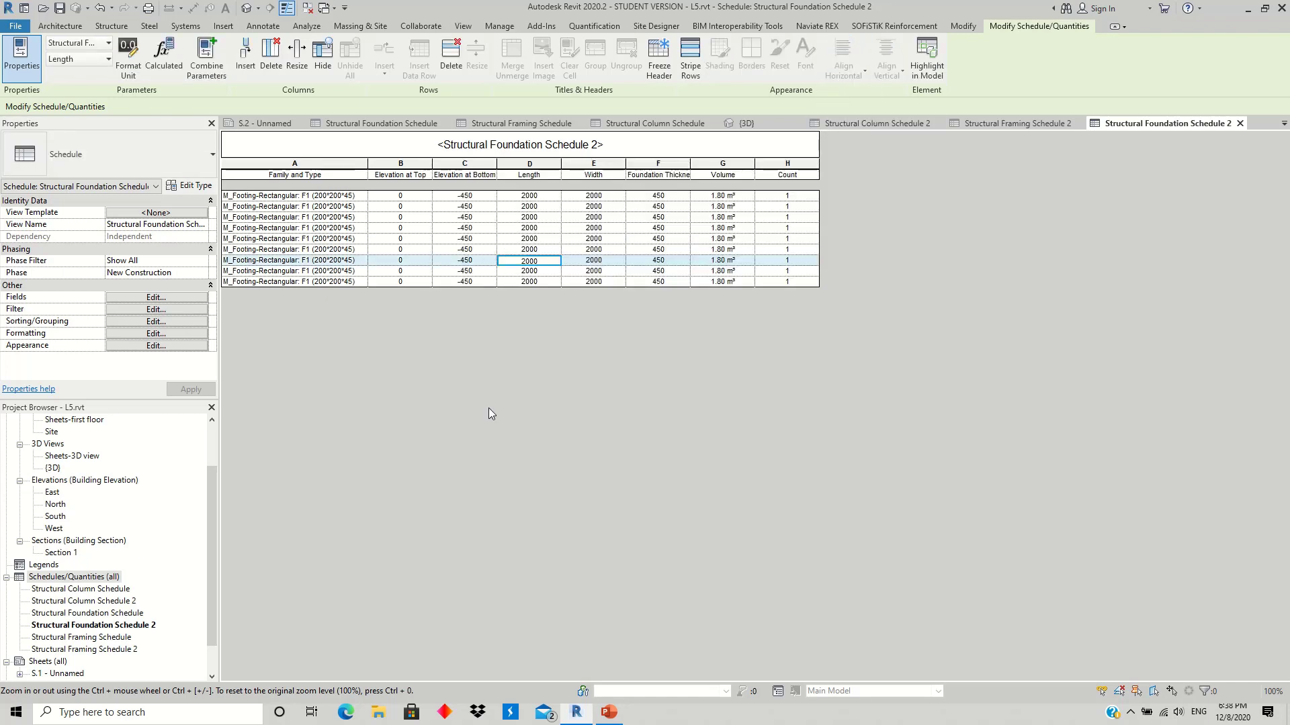
Step: Centre the Family and Type column and widen columns B and F
{"action": "left_click", "coordinate": [310, 165]}
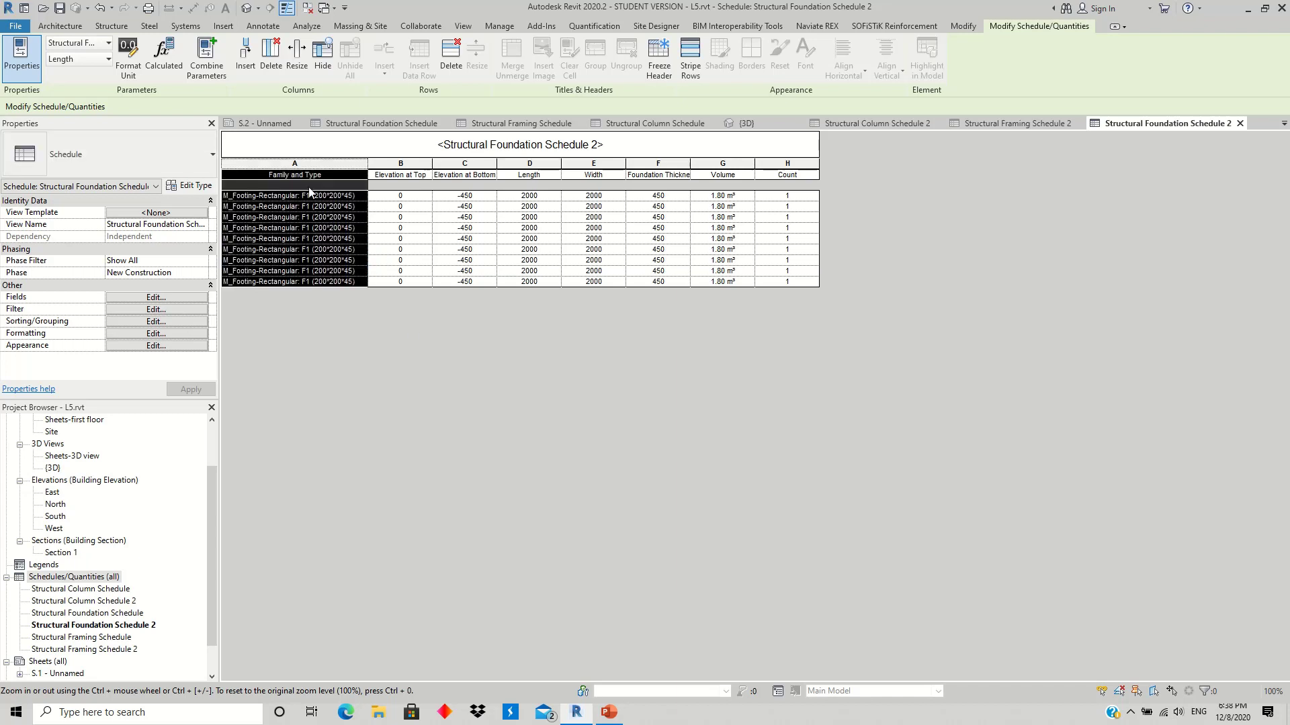
{"action": "left_click", "coordinate": [847, 74]}
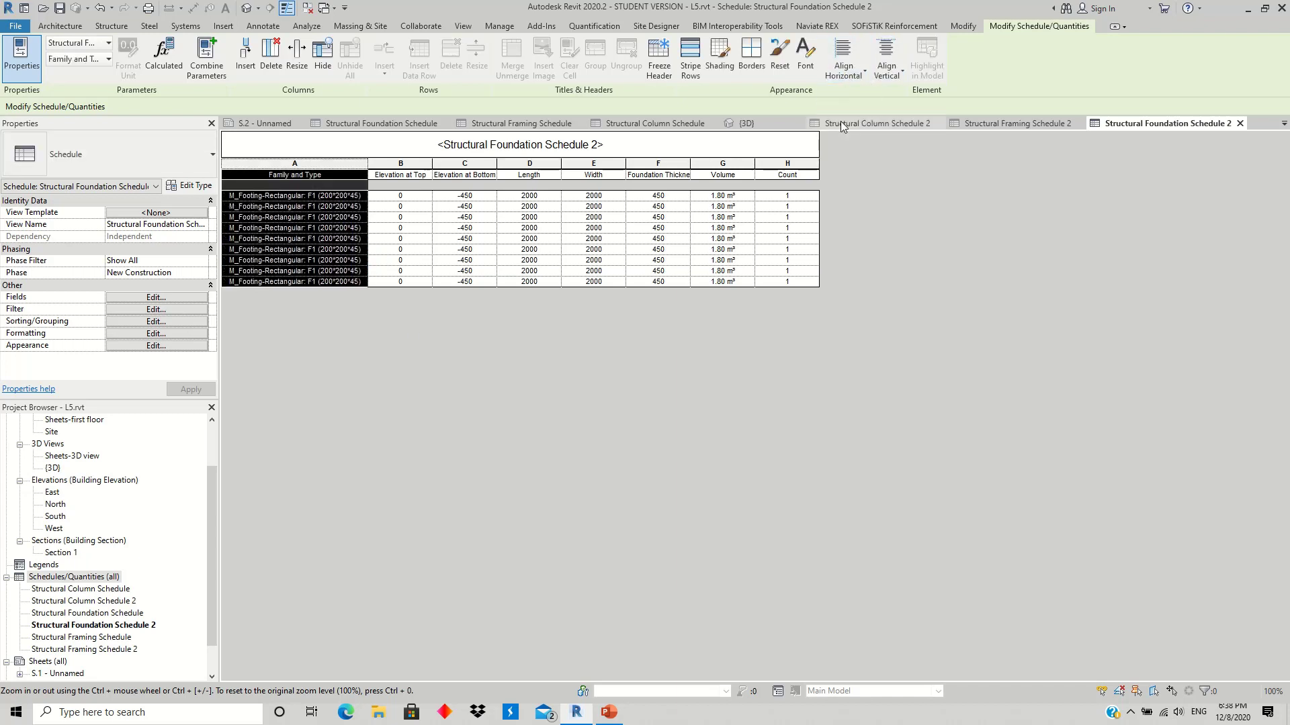
{"action": "left_click", "coordinate": [842, 123]}
{"action": "left_click_drag", "start_coordinate": [435, 238], "coordinate": [437, 237]}
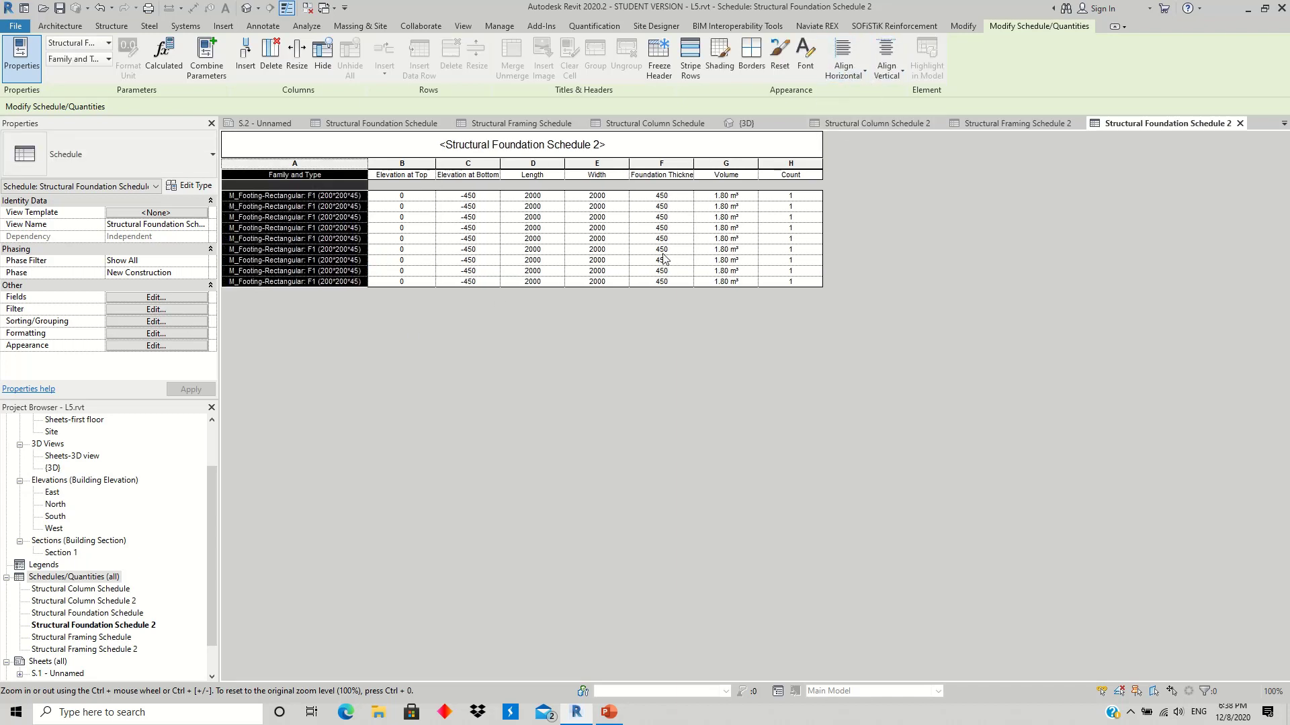
{"action": "left_click", "coordinate": [471, 240]}
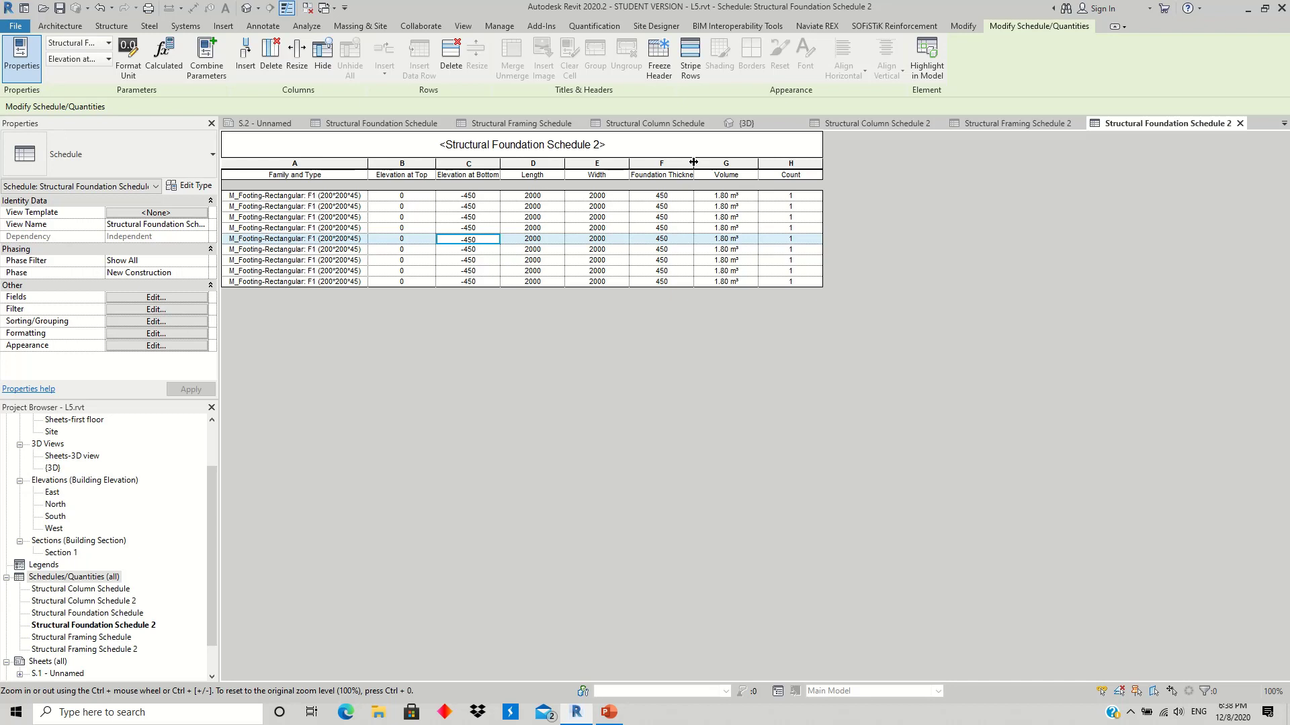
{"action": "left_click_drag", "start_coordinate": [694, 161], "coordinate": [714, 162]}
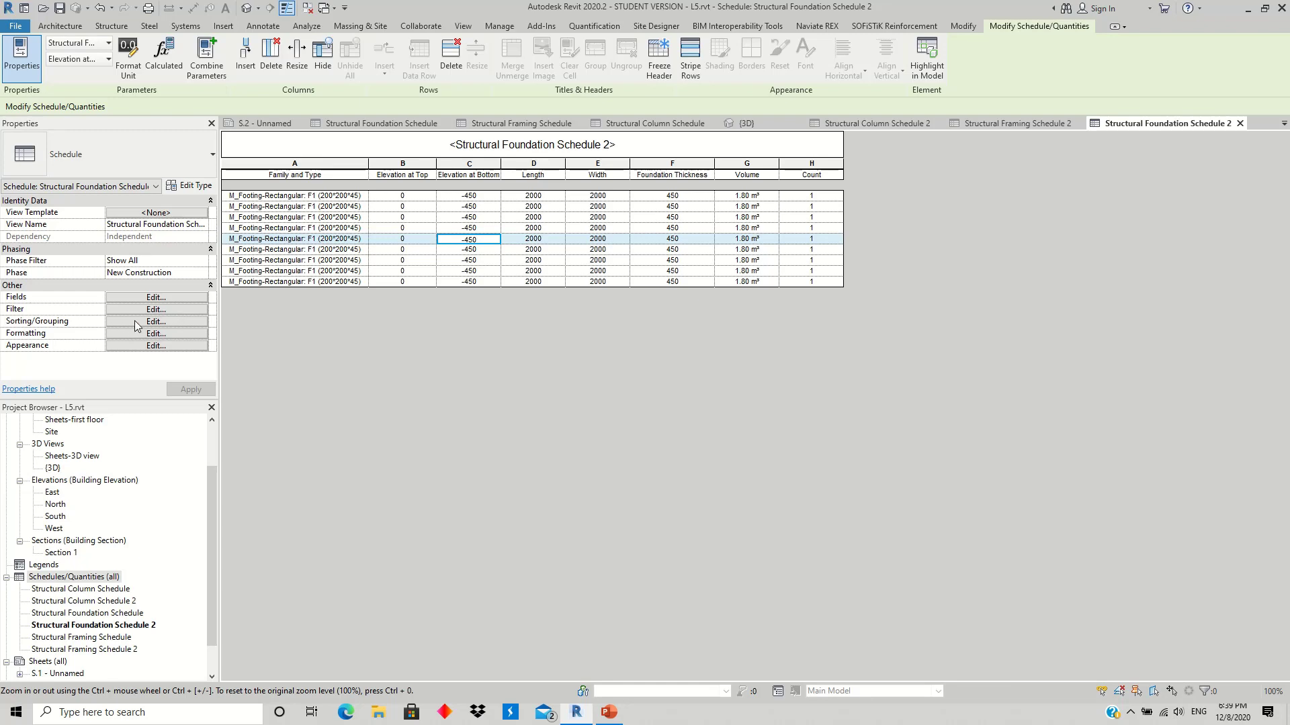
Step: Sort by Family and Type, enable Grand totals, and turn off Itemize every instance
{"action": "left_click", "coordinate": [155, 322]}
{"action": "left_click", "coordinate": [489, 304]}
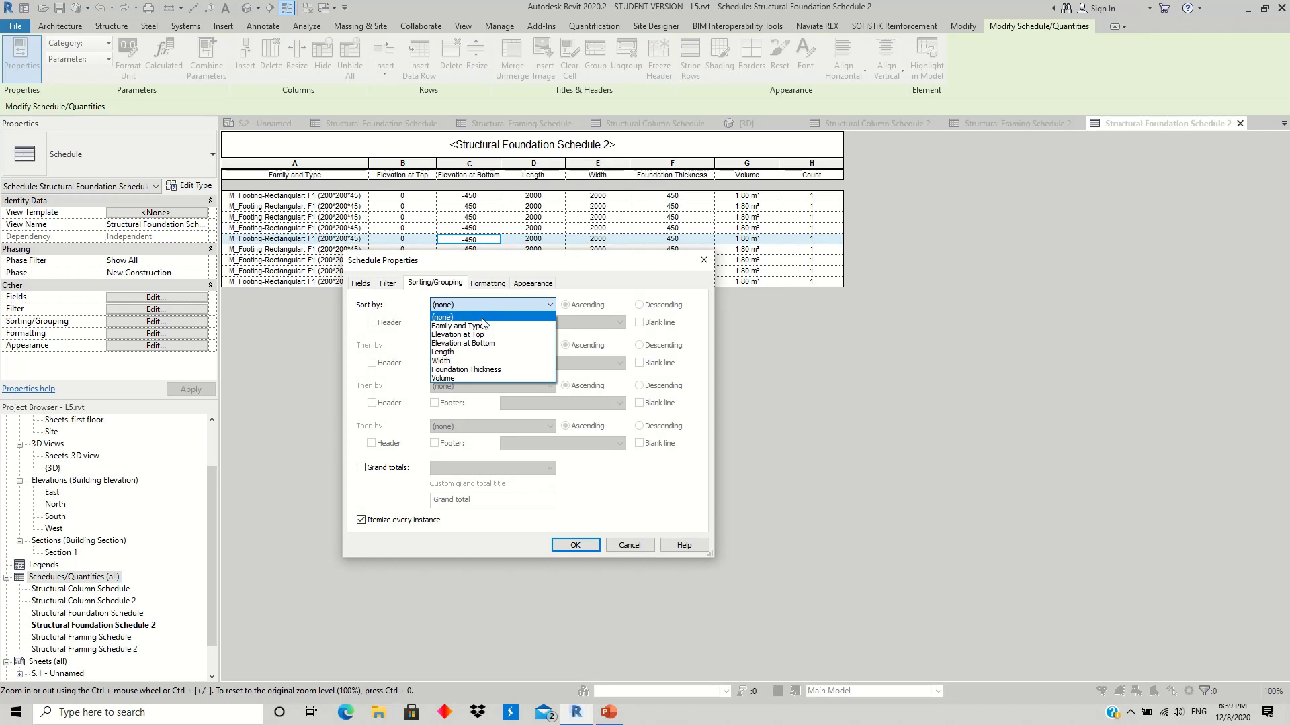
{"action": "left_click", "coordinate": [485, 327]}
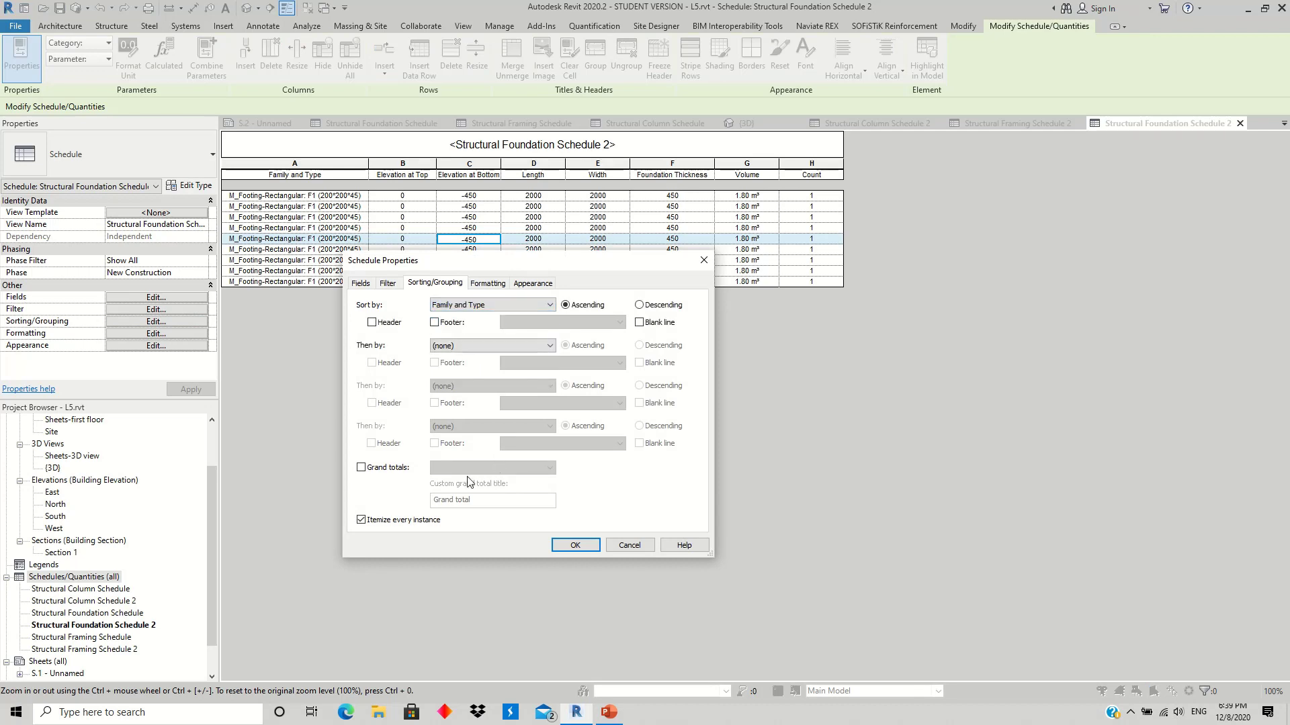
{"action": "left_click", "coordinate": [362, 521]}
{"action": "left_click", "coordinate": [361, 467]}
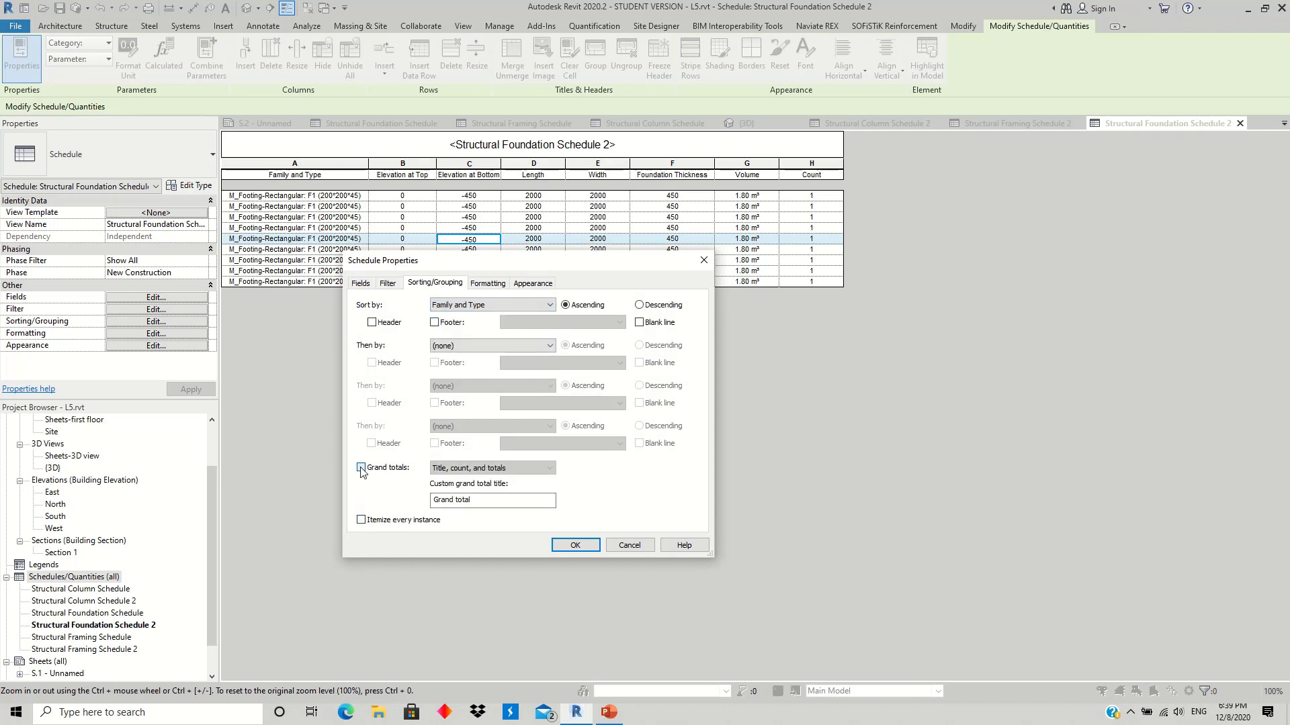
{"action": "left_click", "coordinate": [575, 545]}
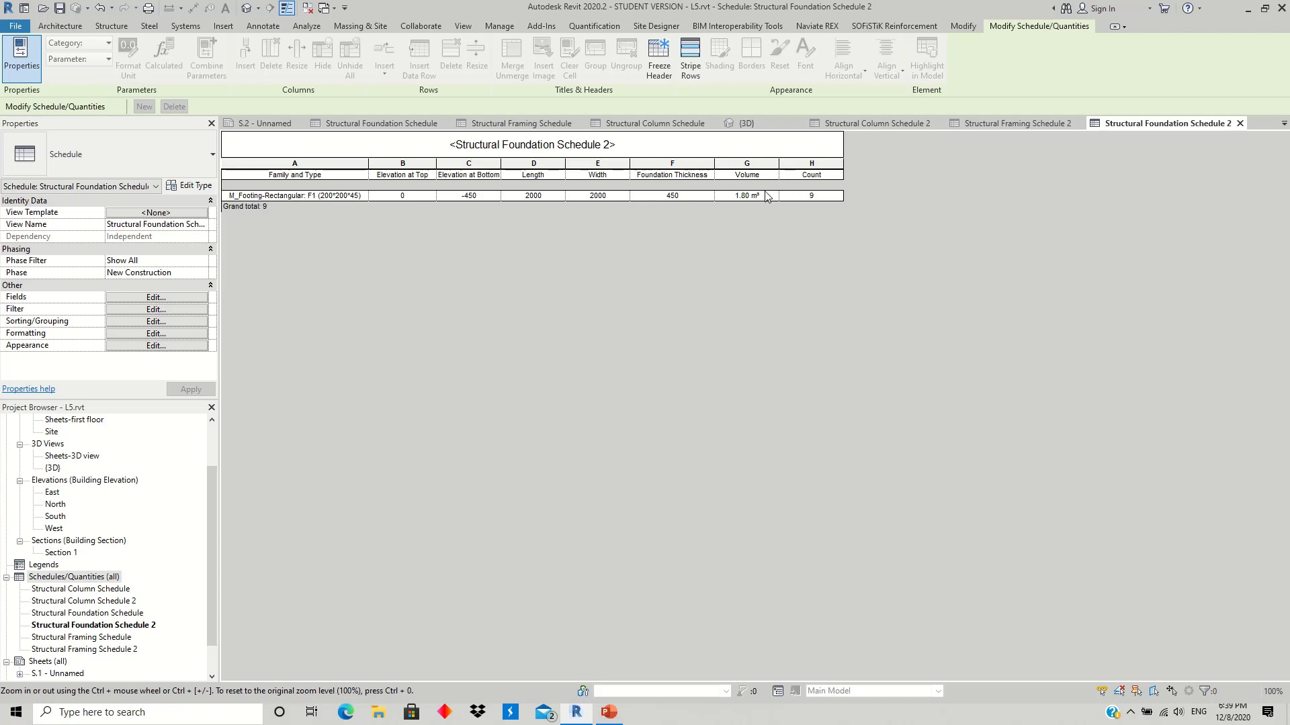
Step: Move the Count field above Volume in the schedule fields
{"action": "left_click", "coordinate": [168, 298]}
{"action": "left_click", "coordinate": [568, 413]}
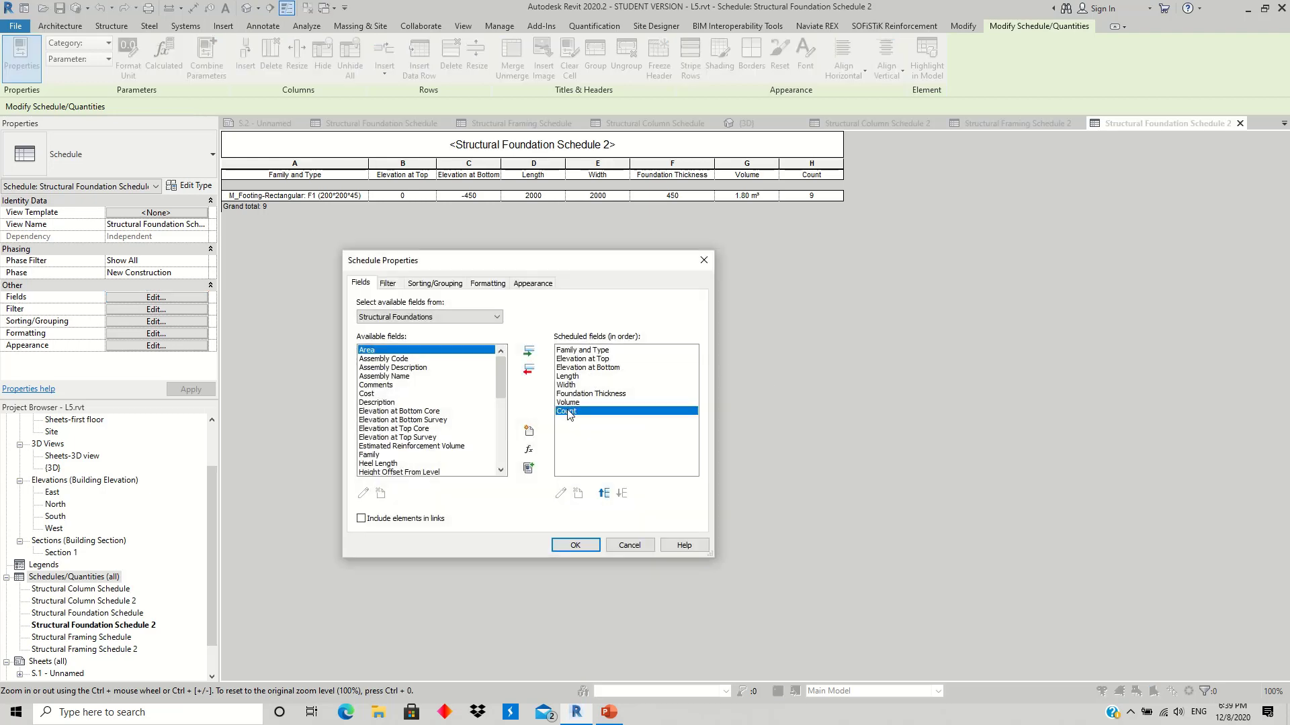
{"action": "left_click", "coordinate": [604, 493]}
{"action": "left_click", "coordinate": [573, 545]}
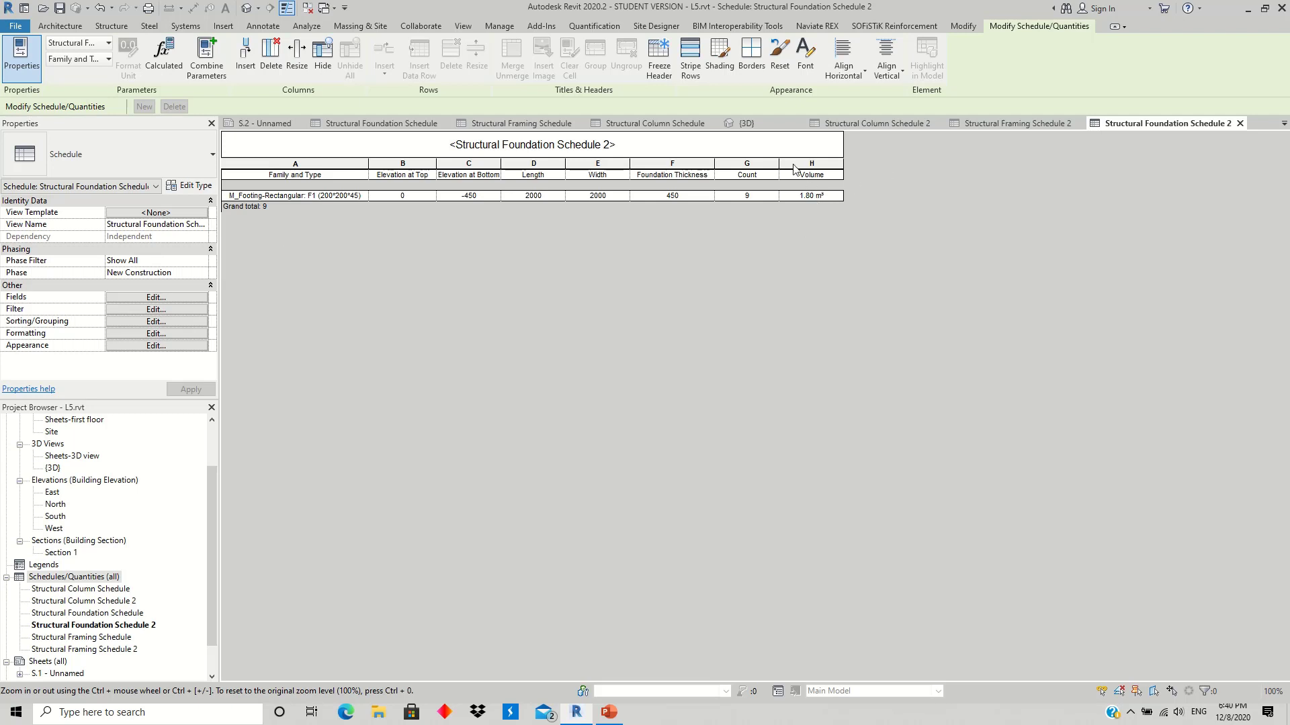
Step: Set the Volume field to Calculate totals in the schedule formatting
{"action": "left_click", "coordinate": [155, 334]}
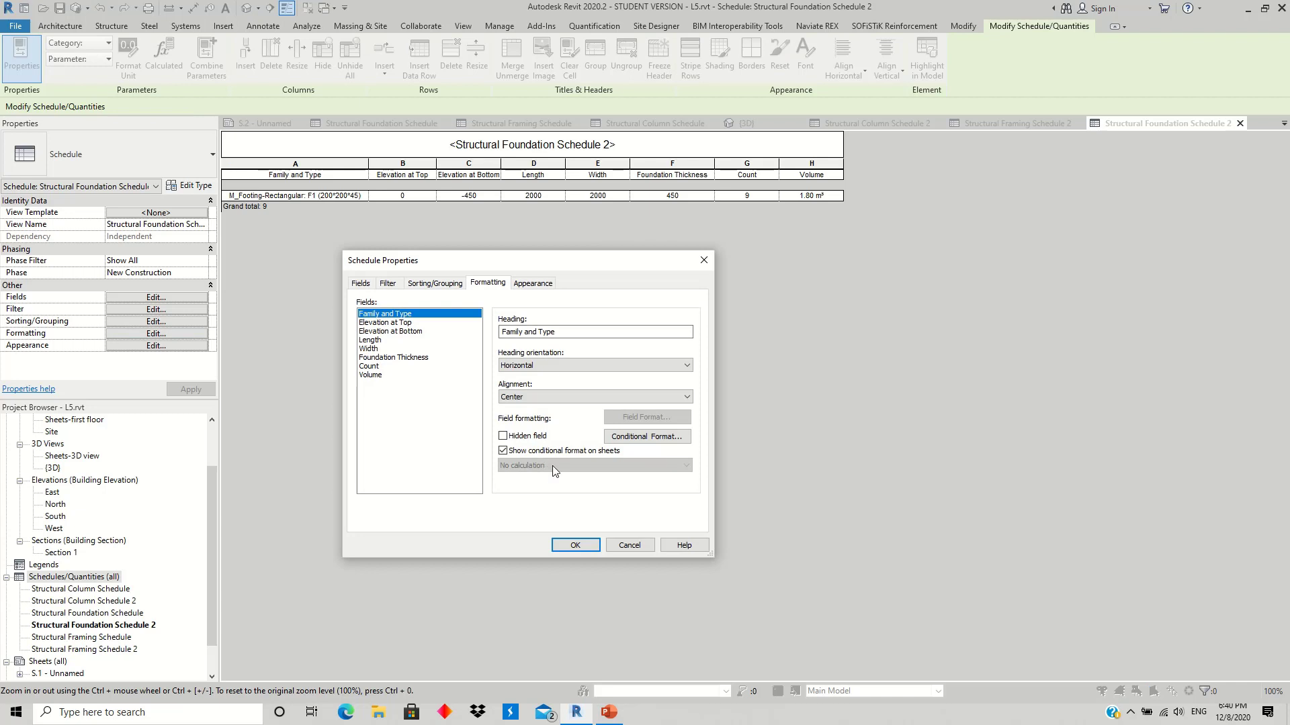
{"action": "left_click", "coordinate": [372, 375]}
{"action": "left_click", "coordinate": [587, 465]}
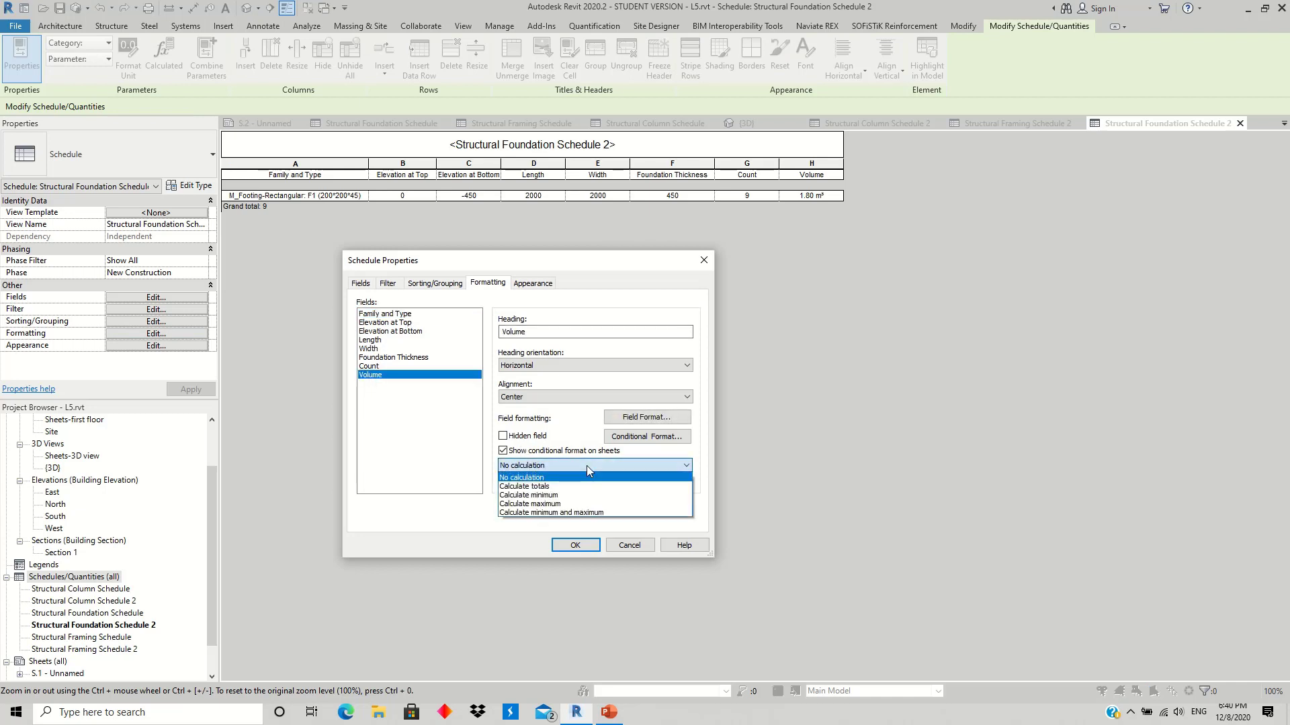
{"action": "left_click", "coordinate": [587, 487]}
{"action": "left_click", "coordinate": [584, 545]}
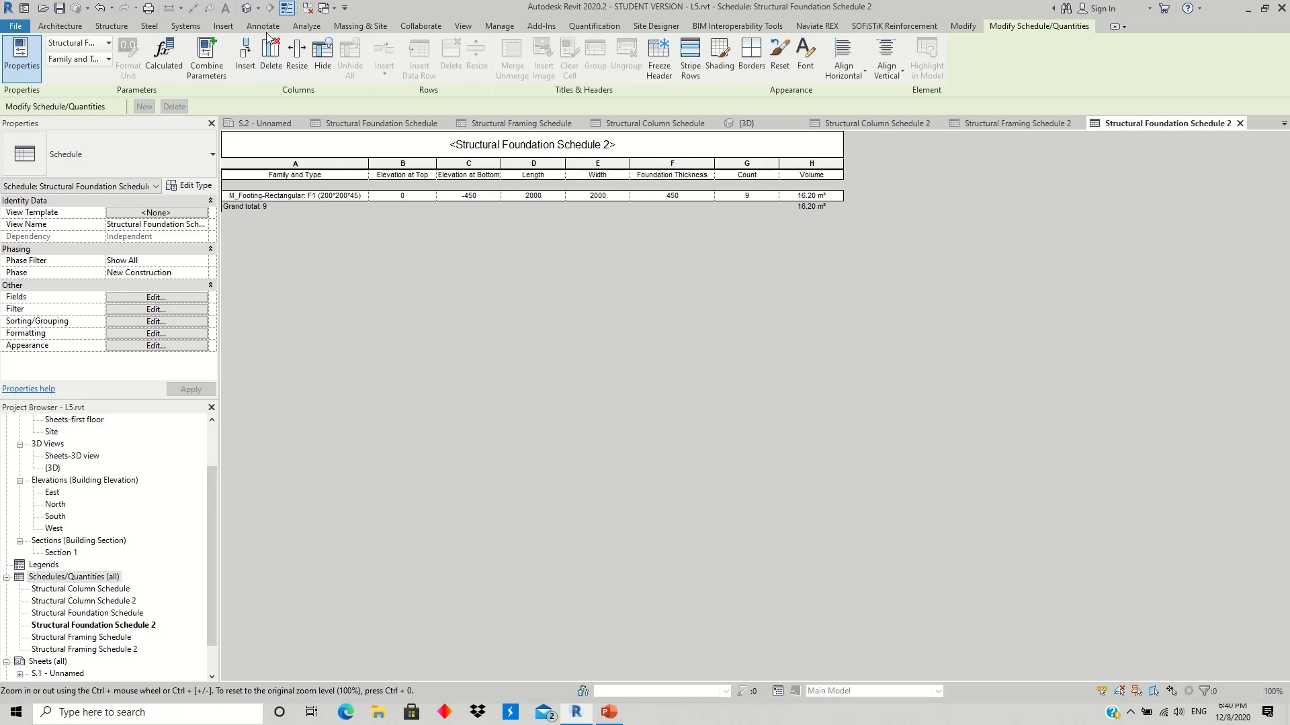
Step: In 3D, duplicate a footing's type as F1 (220*220*45) 2
{"action": "left_click", "coordinate": [246, 9]}
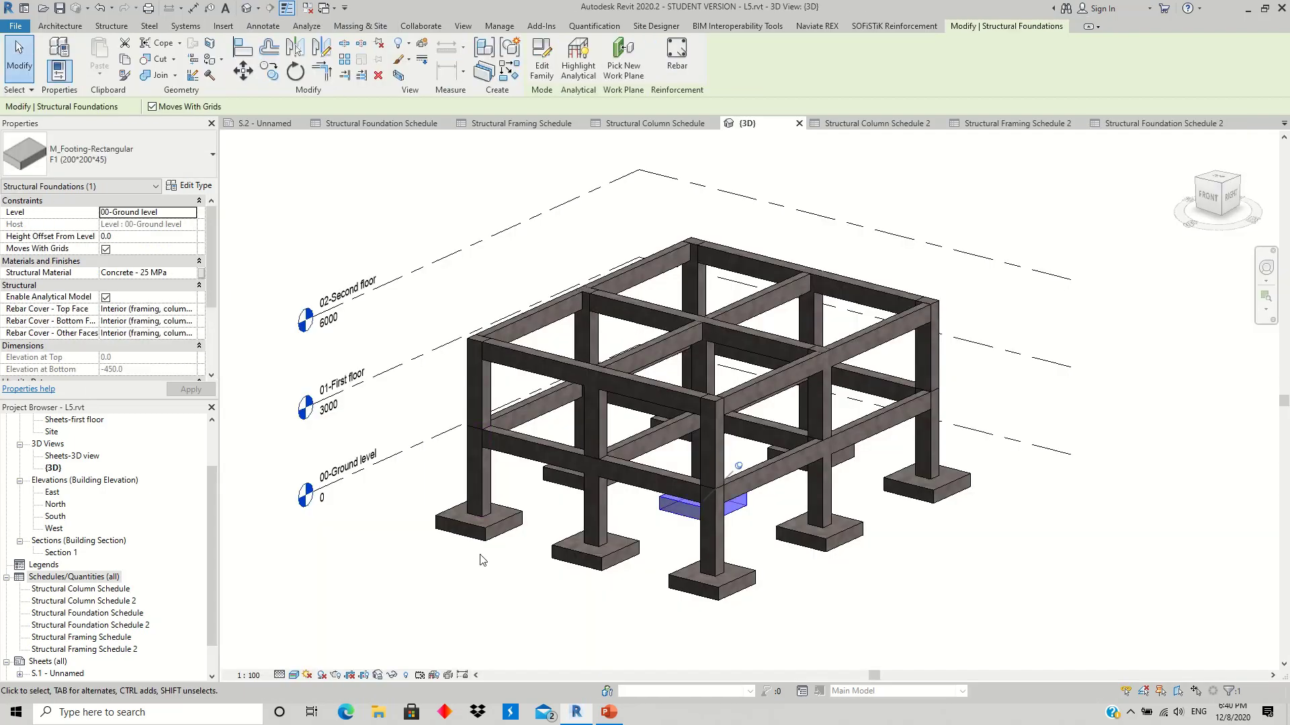
{"action": "left_click", "coordinate": [483, 534]}
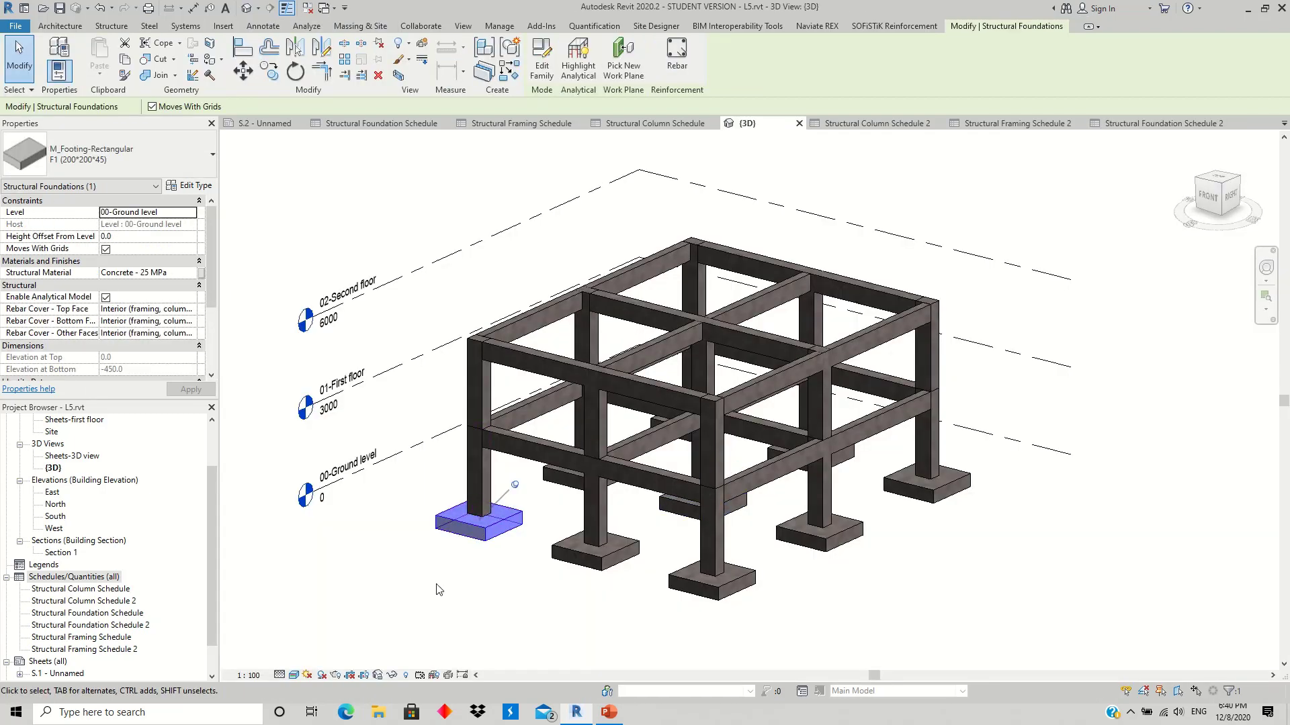
{"action": "left_click", "coordinate": [195, 186]}
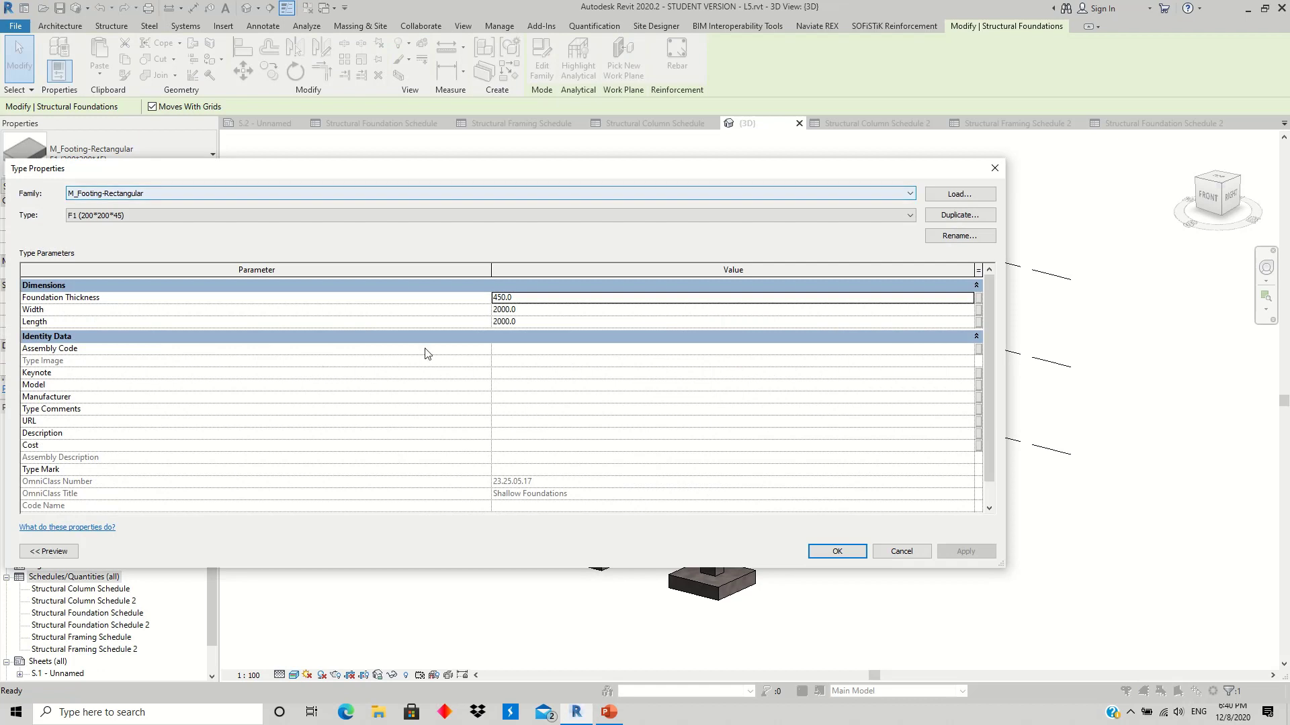
{"action": "left_click", "coordinate": [952, 216]}
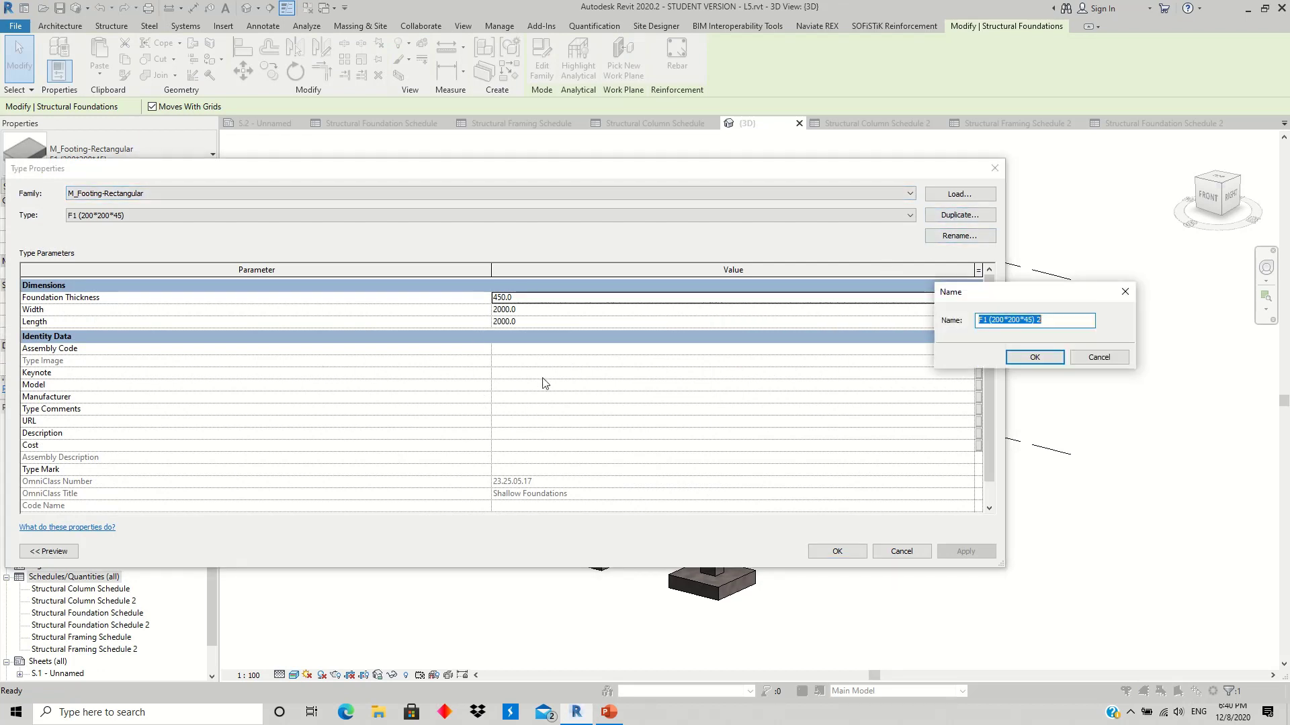
{"action": "left_click", "coordinate": [999, 321]}
{"action": "type", "text": "2"}
{"action": "left_click_drag", "start_coordinate": [1011, 320], "coordinate": [1020, 320]}
{"action": "type", "text": "2"}
{"action": "left_click", "coordinate": [1035, 357]}
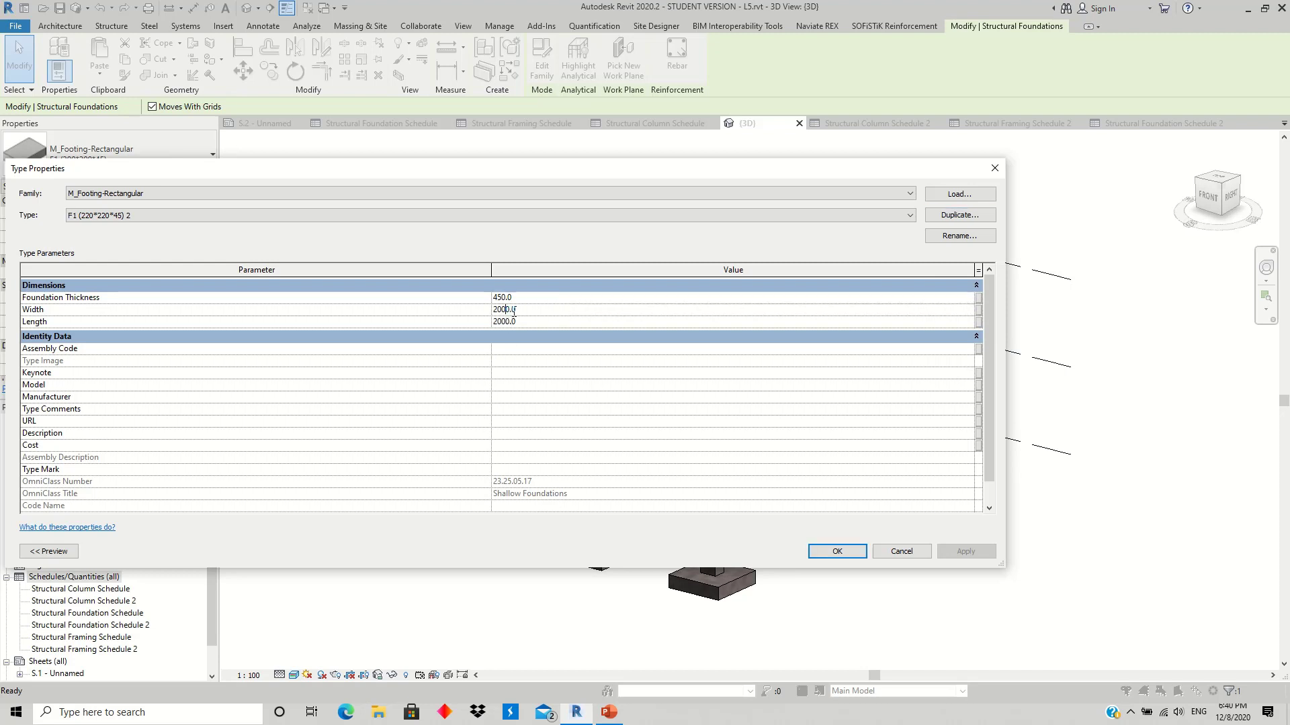
Step: Set the new footing type's Width and Length to 2200
{"action": "key", "text": "Tab"}
{"action": "type", "text": "2200"}
{"action": "left_click", "coordinate": [531, 322]}
{"action": "double_click", "coordinate": [531, 322]}
{"action": "type", "text": "2"}
{"action": "type", "text": "200"}
{"action": "left_click", "coordinate": [836, 551]}
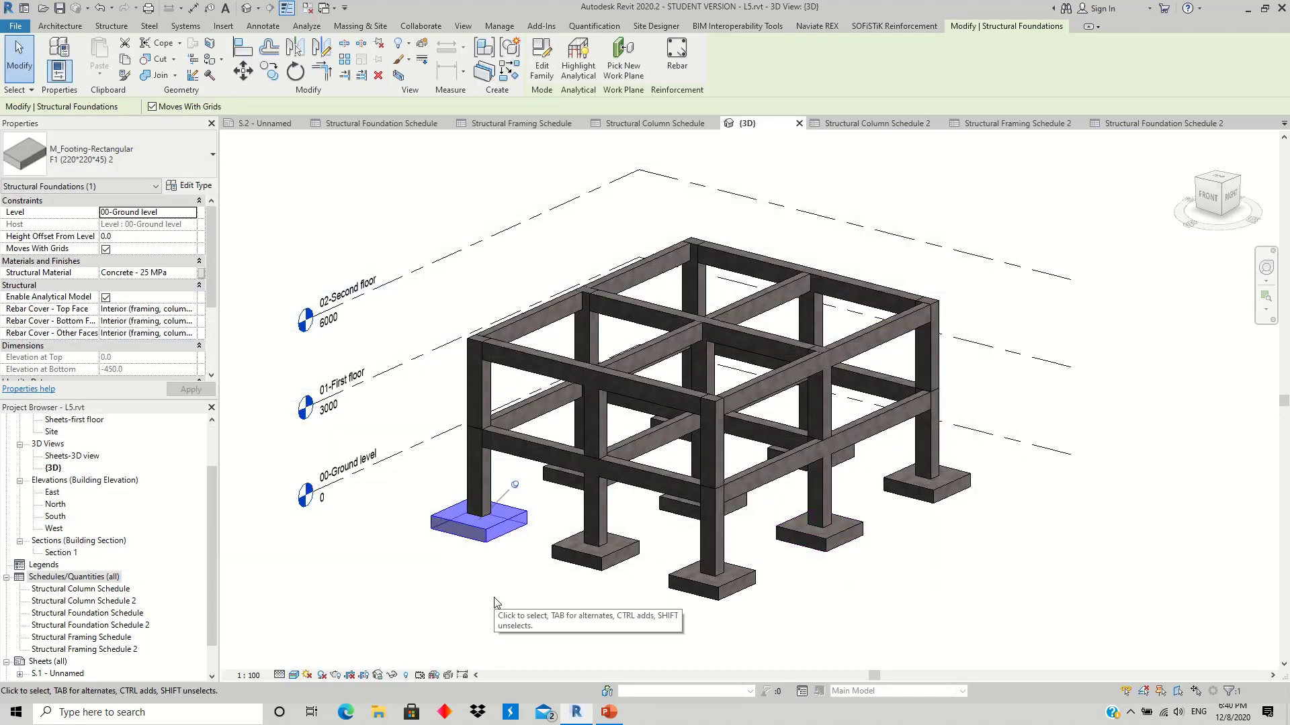
Step: Select all footing instances and switch them to the F1 (220*220*45) 2 type
{"action": "key", "text": "Escape"}
{"action": "left_click", "coordinate": [565, 567]}
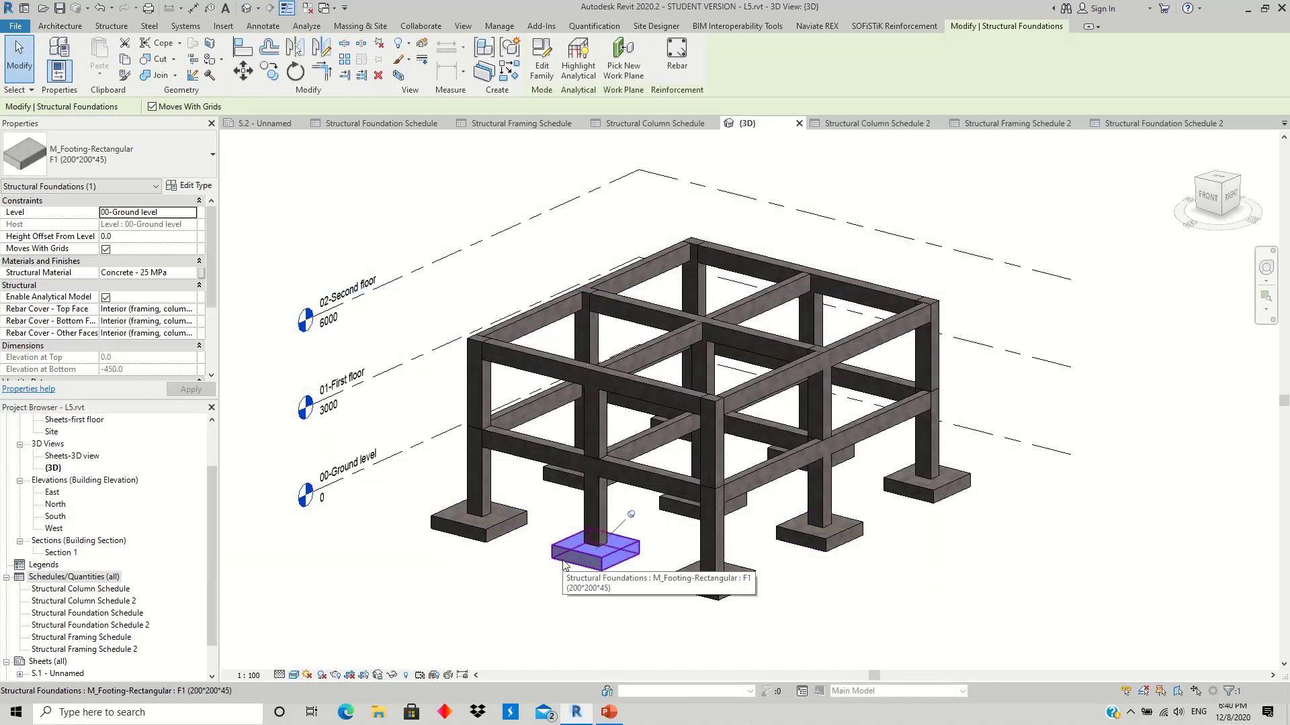
{"action": "right_click", "coordinate": [529, 588]}
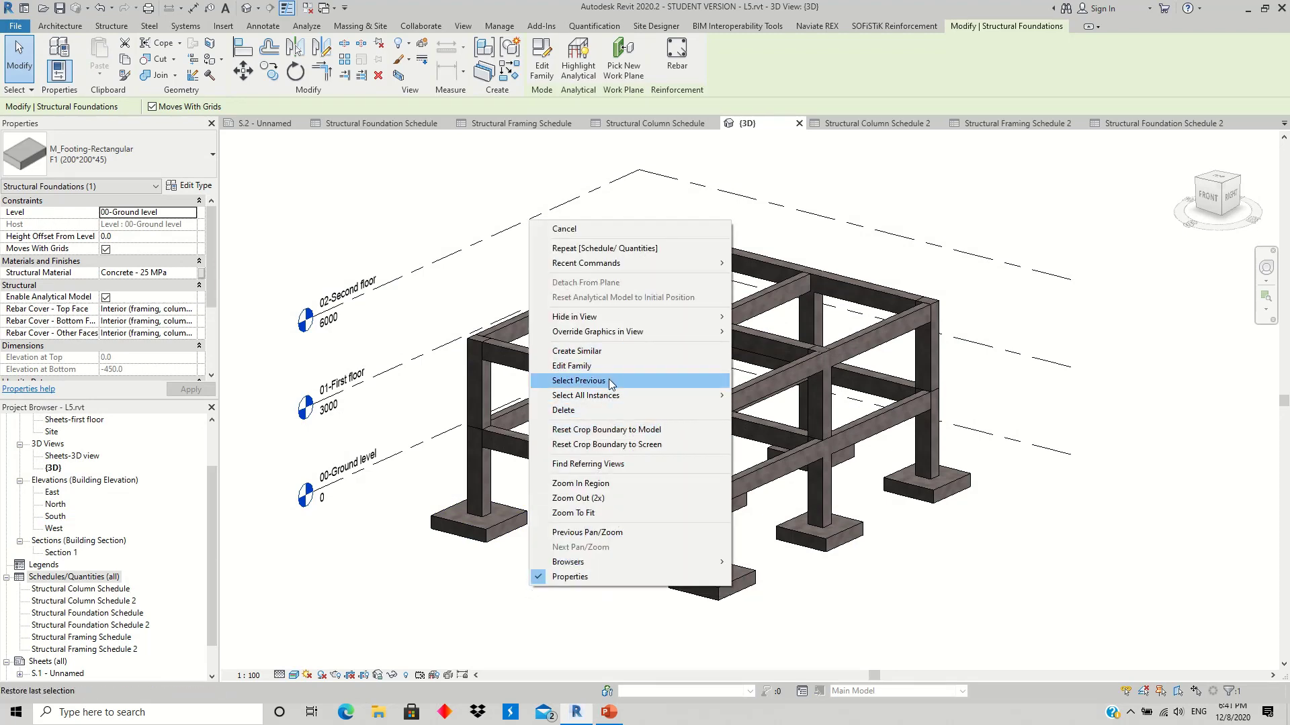
{"action": "mouse_move", "coordinate": [586, 395]}
{"action": "left_click", "coordinate": [772, 396]}
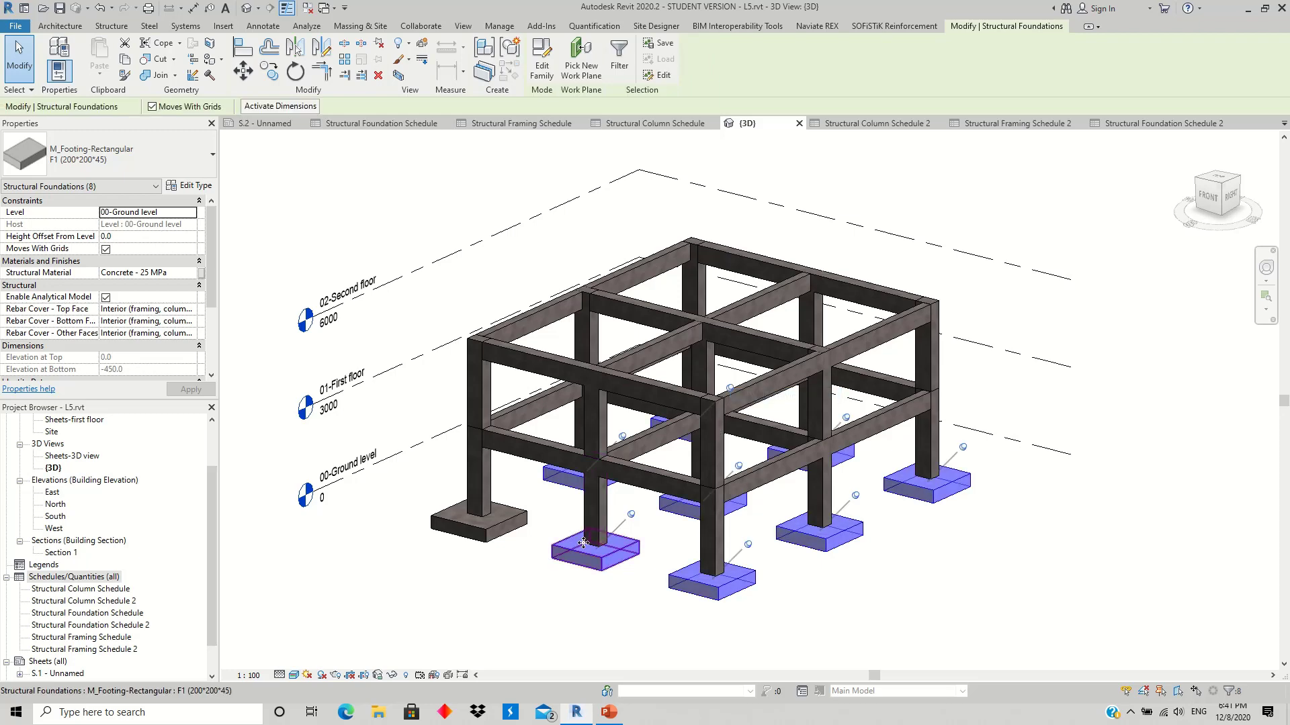
{"action": "left_click", "coordinate": [113, 158]}
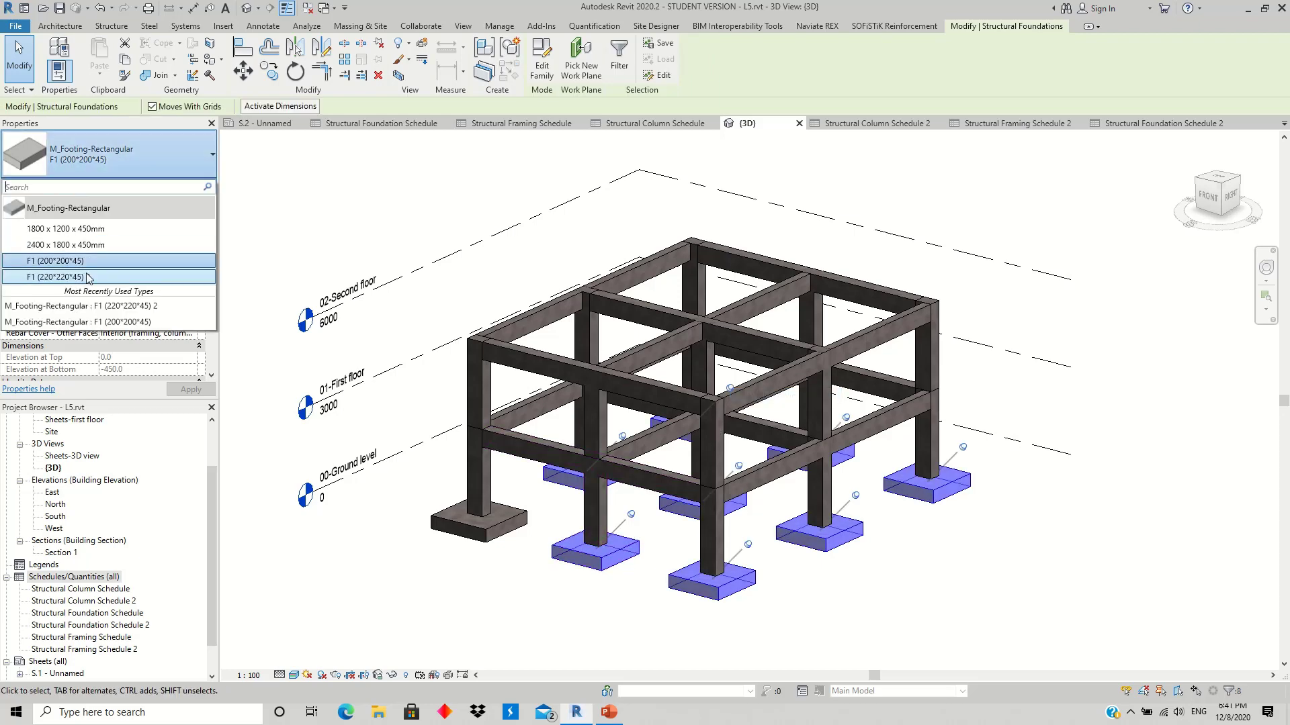
{"action": "left_click", "coordinate": [87, 277]}
{"action": "left_click", "coordinate": [474, 601]}
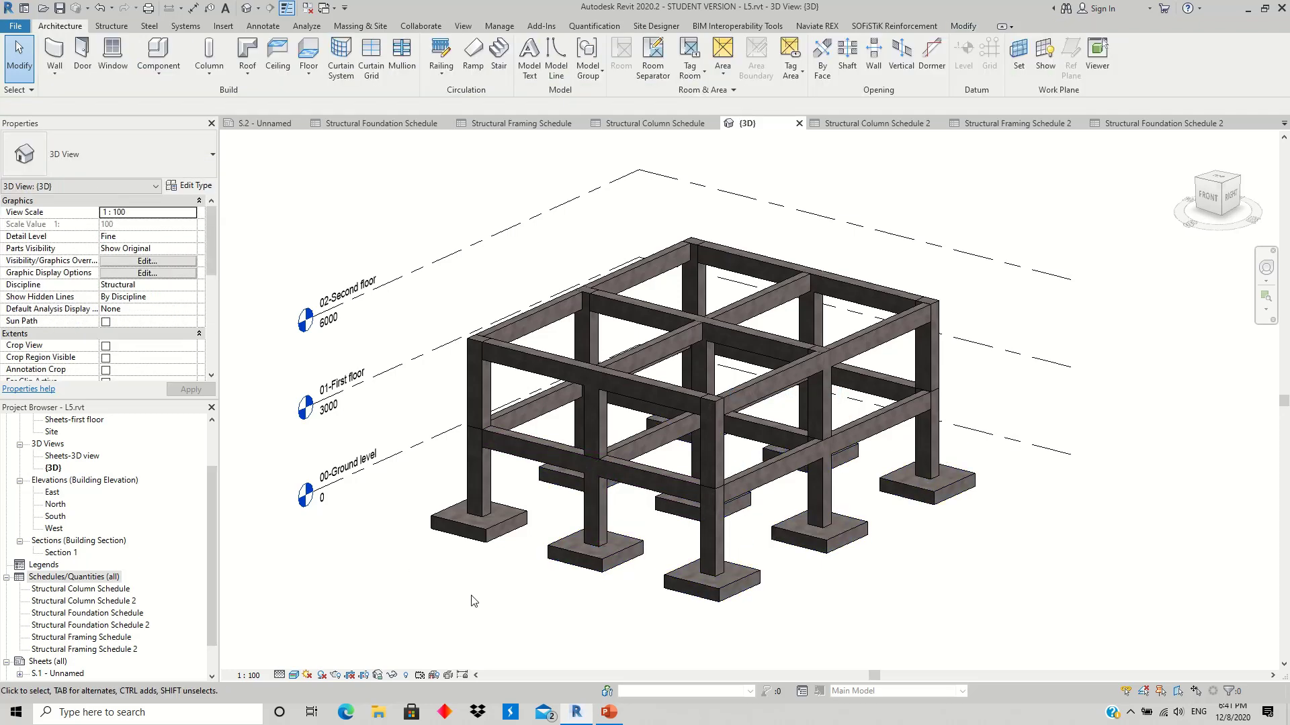
{"action": "left_click", "coordinate": [417, 128]}
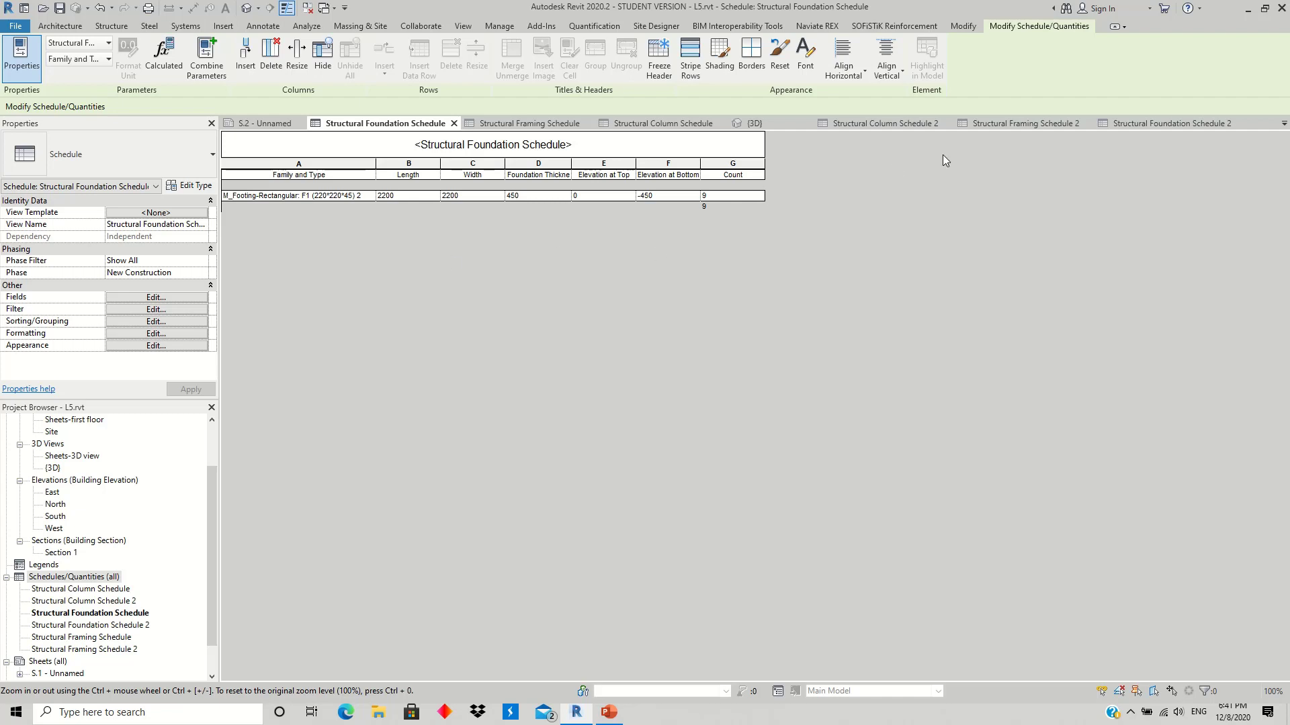
Step: Switch through Structural Framing Schedule 2 to Structural Foundation Schedule 2
{"action": "left_click", "coordinate": [1049, 123]}
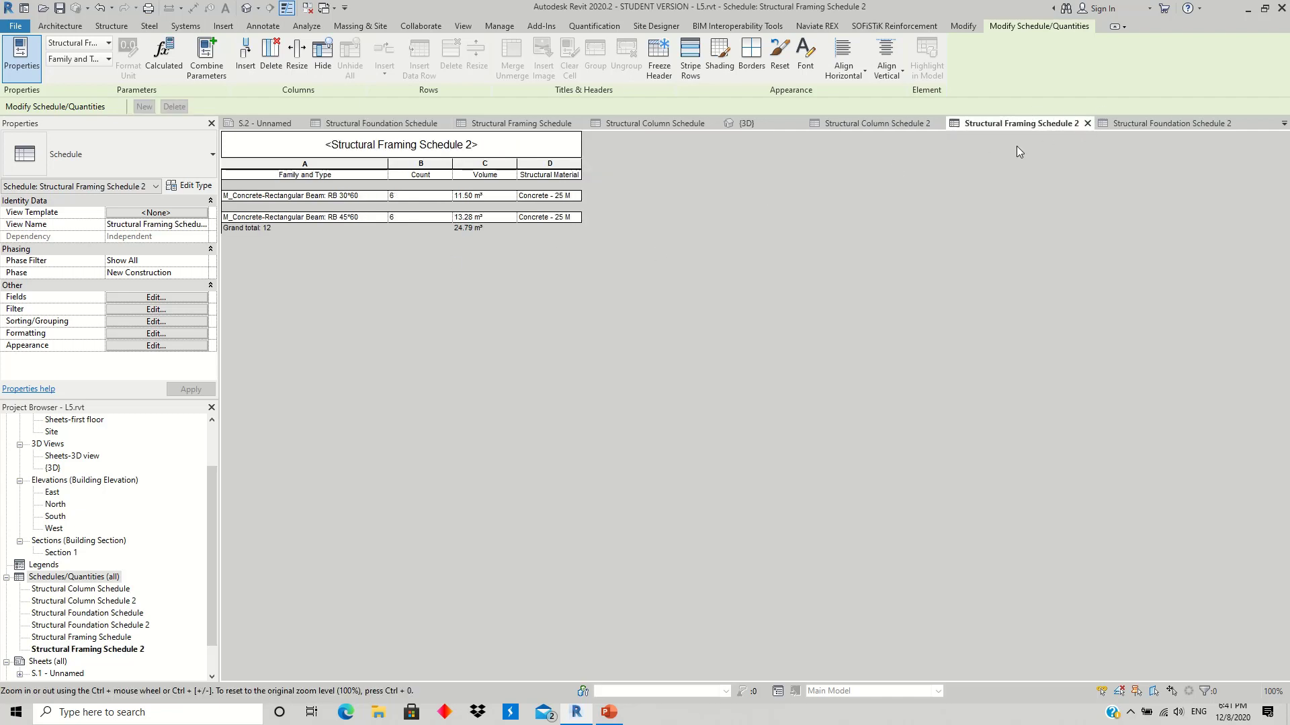
{"action": "left_click", "coordinate": [1156, 123]}
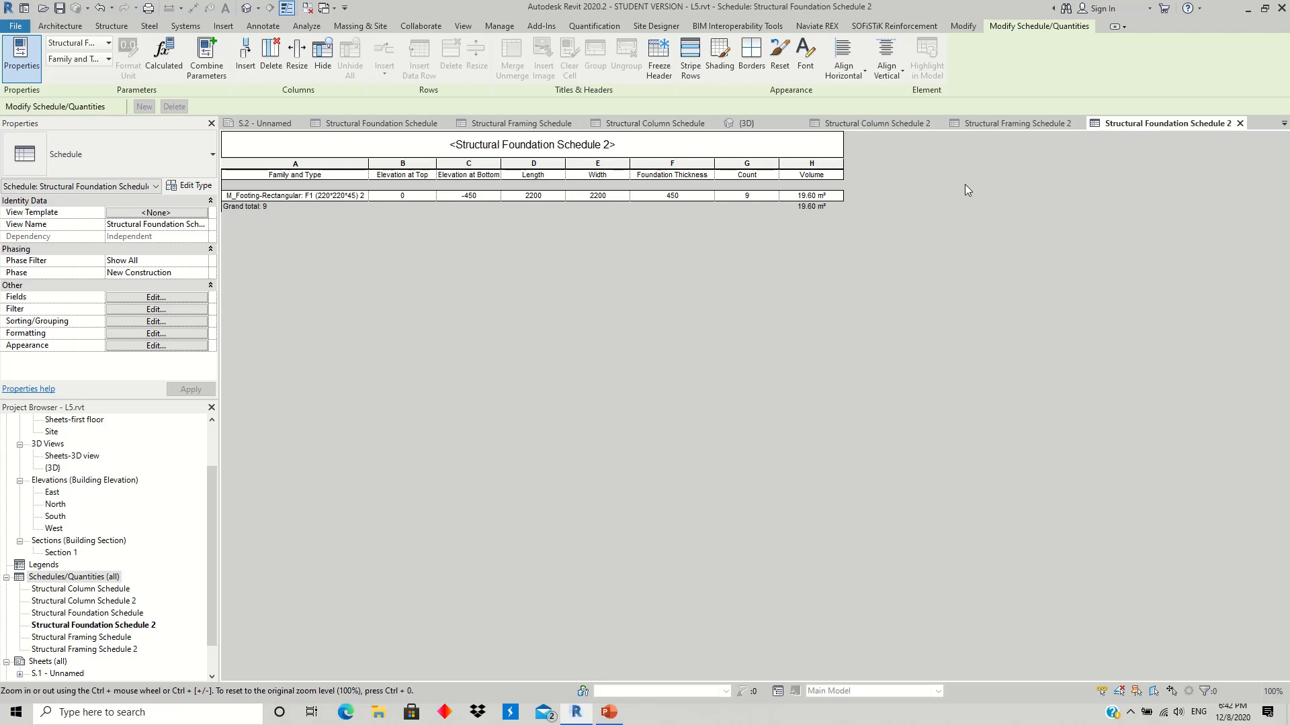
{"action": "left_click", "coordinate": [1047, 123]}
{"action": "left_click", "coordinate": [888, 123]}
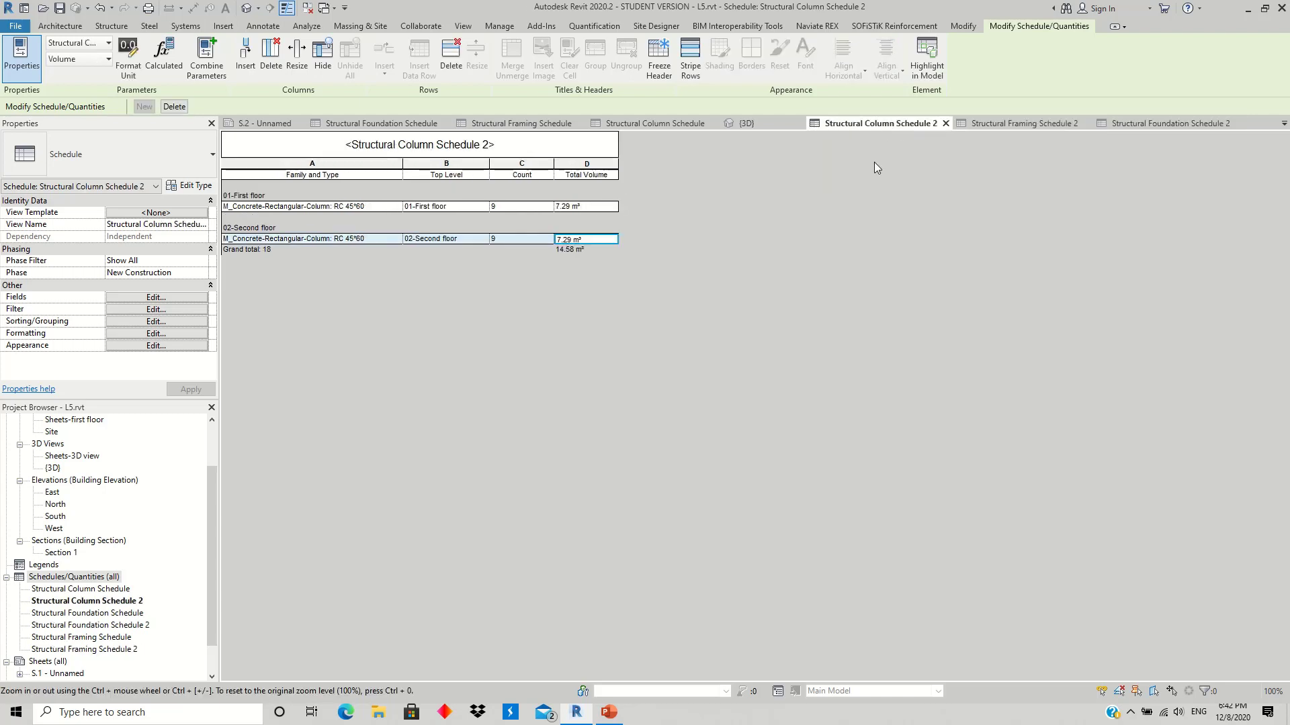
{"action": "left_click", "coordinate": [1024, 124]}
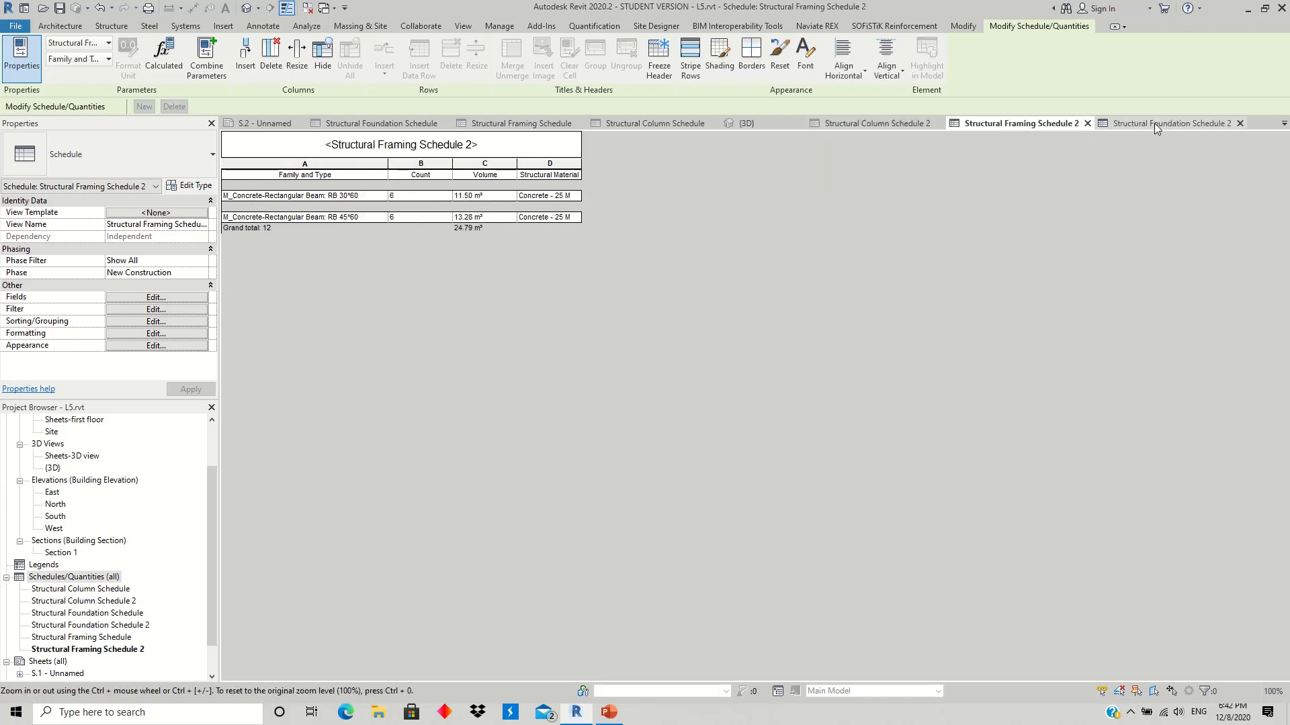
{"action": "left_click", "coordinate": [1154, 123]}
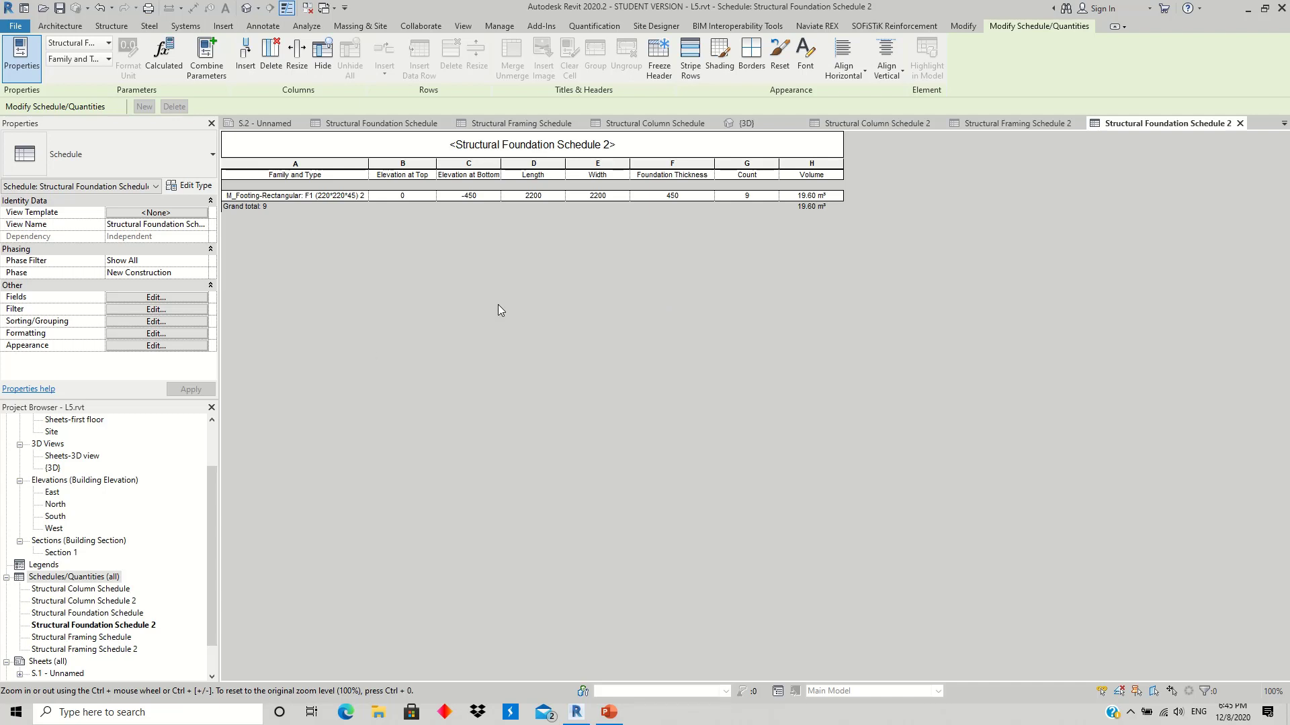
Step: Save the project from the save reminder dialog
{"action": "left_click", "coordinate": [1015, 125]}
{"action": "left_click", "coordinate": [873, 125]}
{"action": "left_click", "coordinate": [746, 125]}
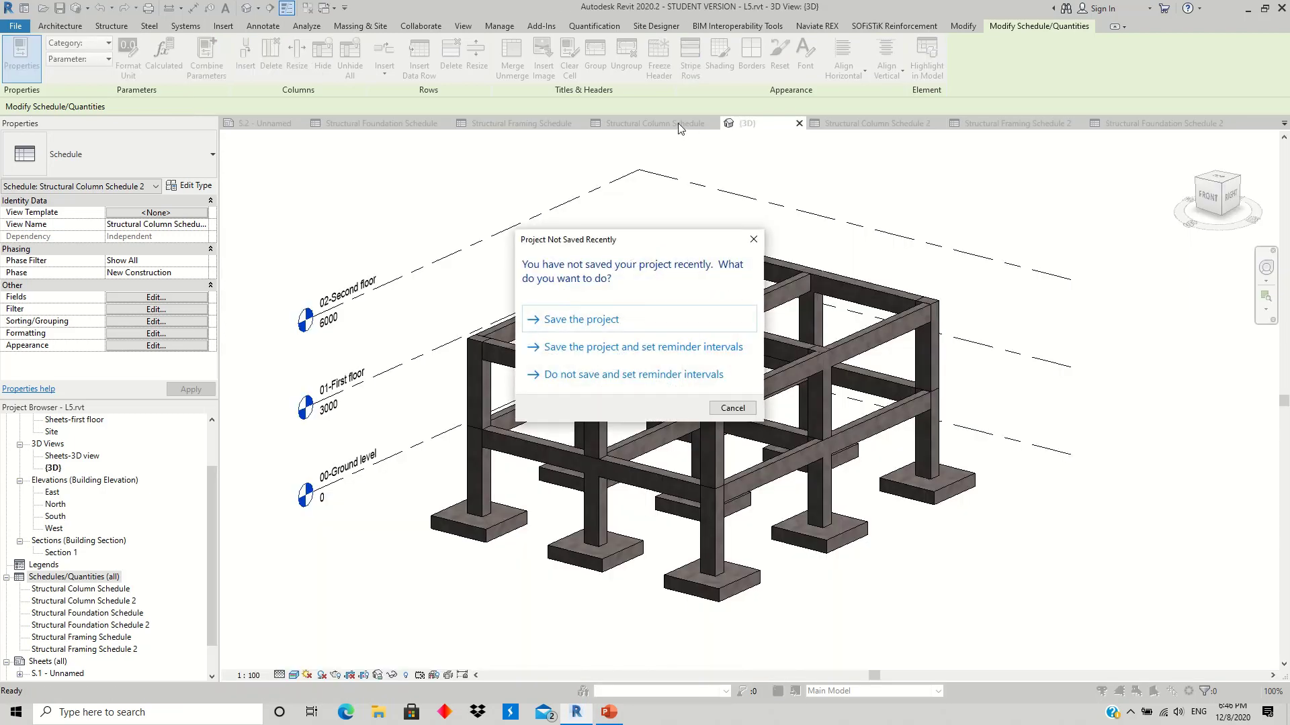
{"action": "left_click", "coordinate": [600, 325]}
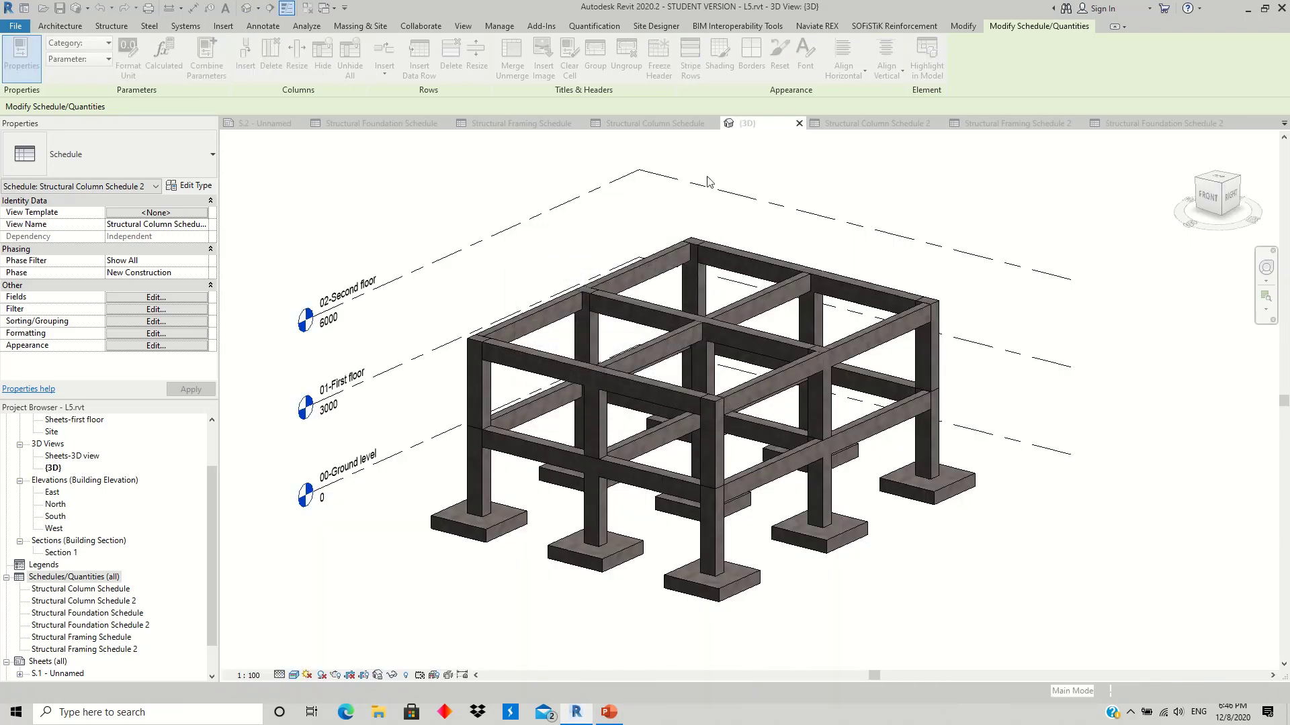
Step: Close the foundation, framing and column schedules and 3D view, moving sheet S.2 last
{"action": "left_click", "coordinate": [396, 127]}
{"action": "left_click", "coordinate": [261, 125]}
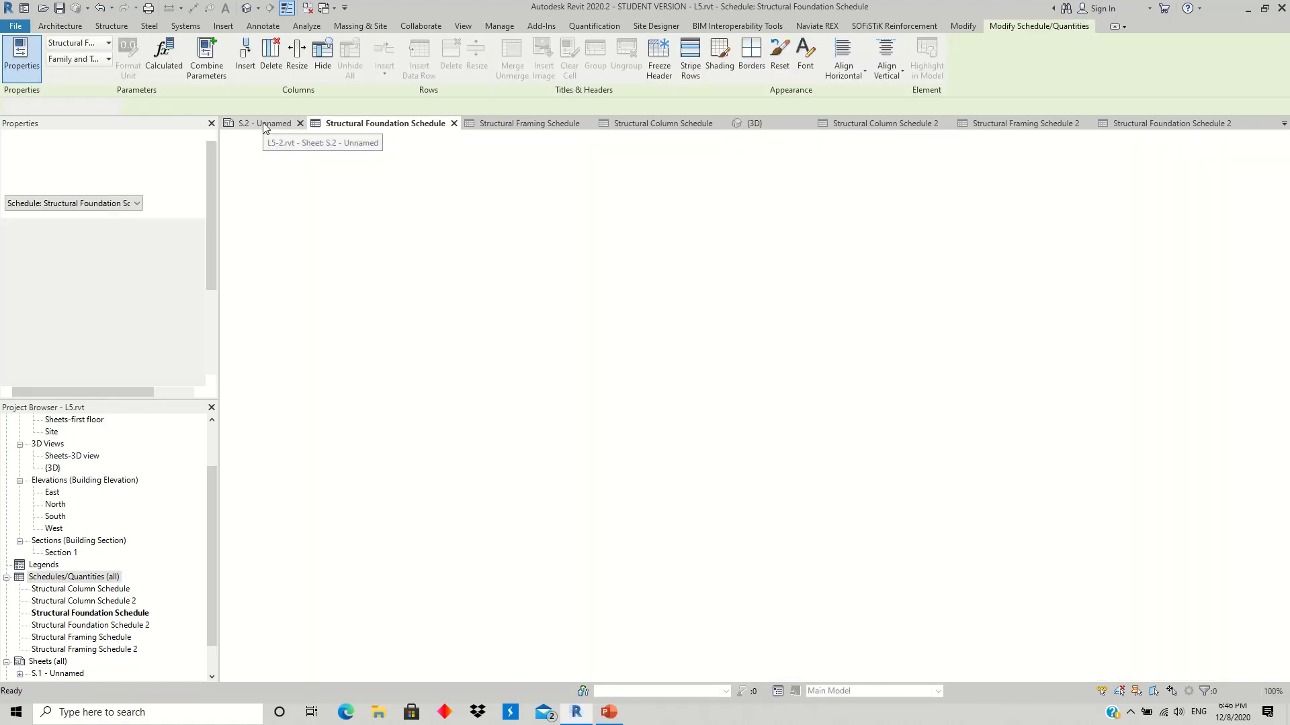
{"action": "left_click", "coordinate": [394, 123]}
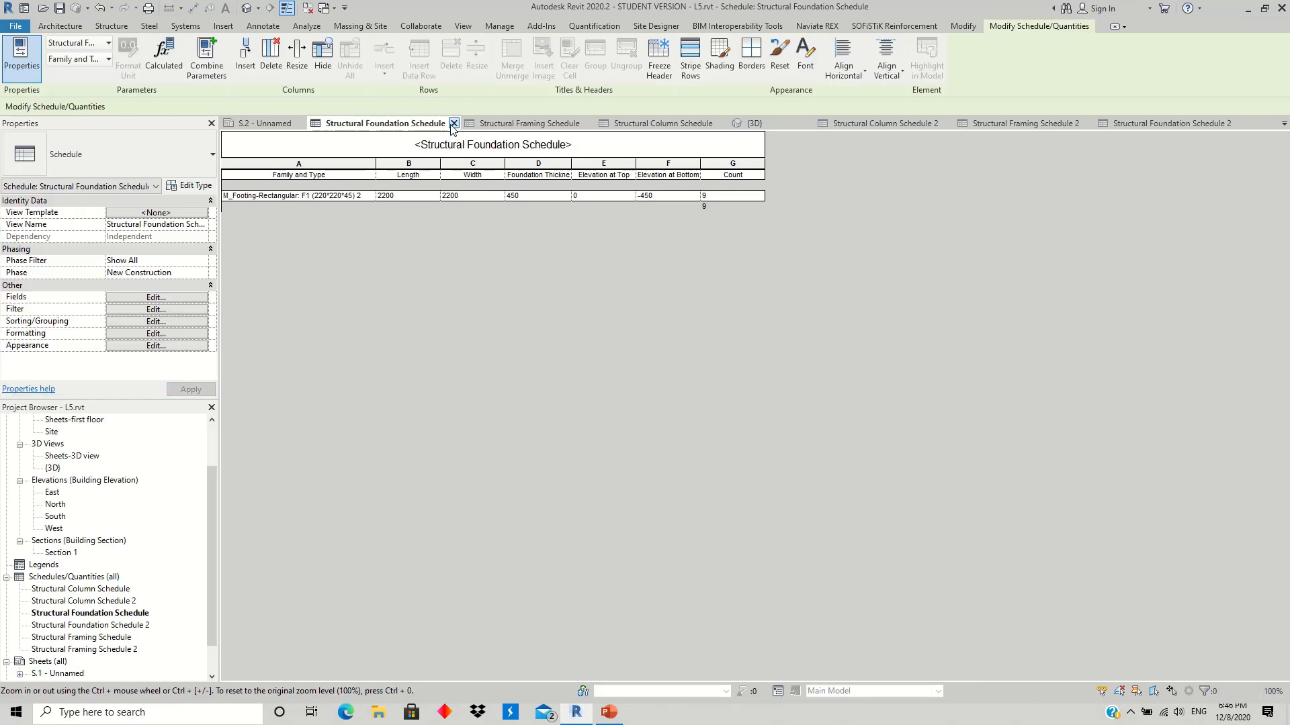
{"action": "left_click", "coordinate": [445, 123]}
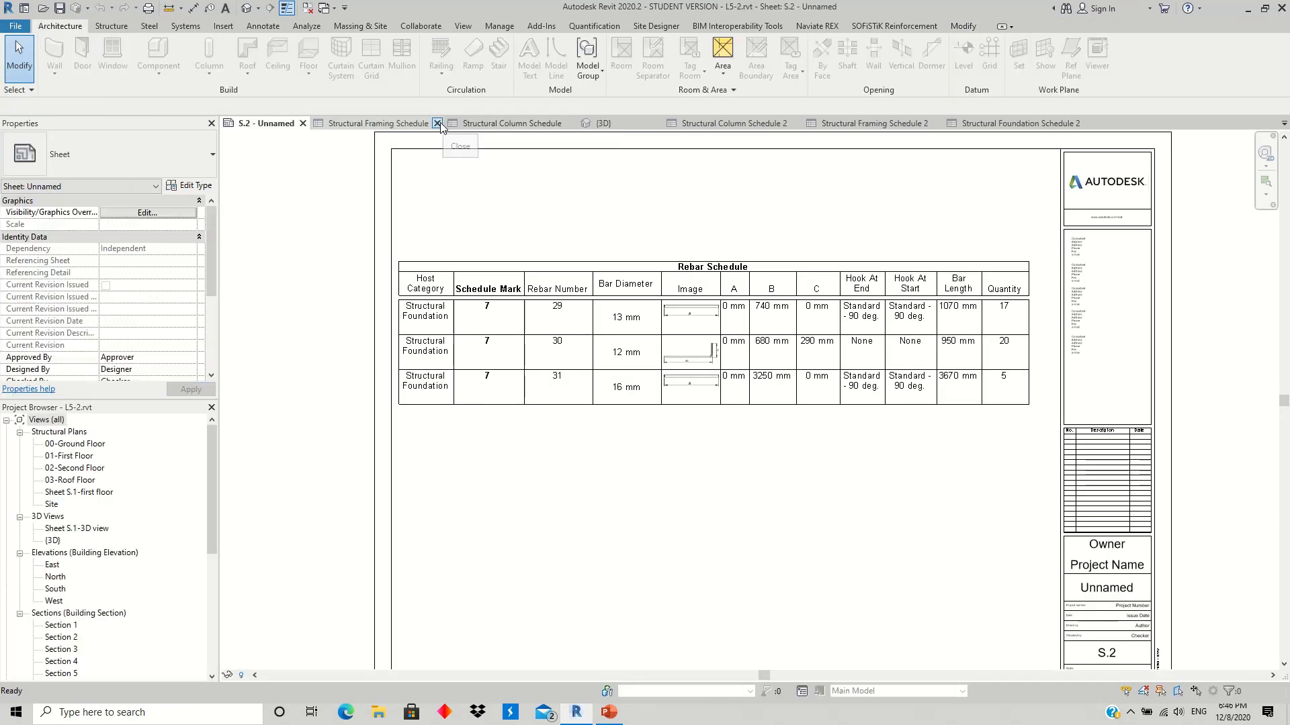
{"action": "left_click", "coordinate": [436, 124]}
{"action": "left_click", "coordinate": [436, 124]}
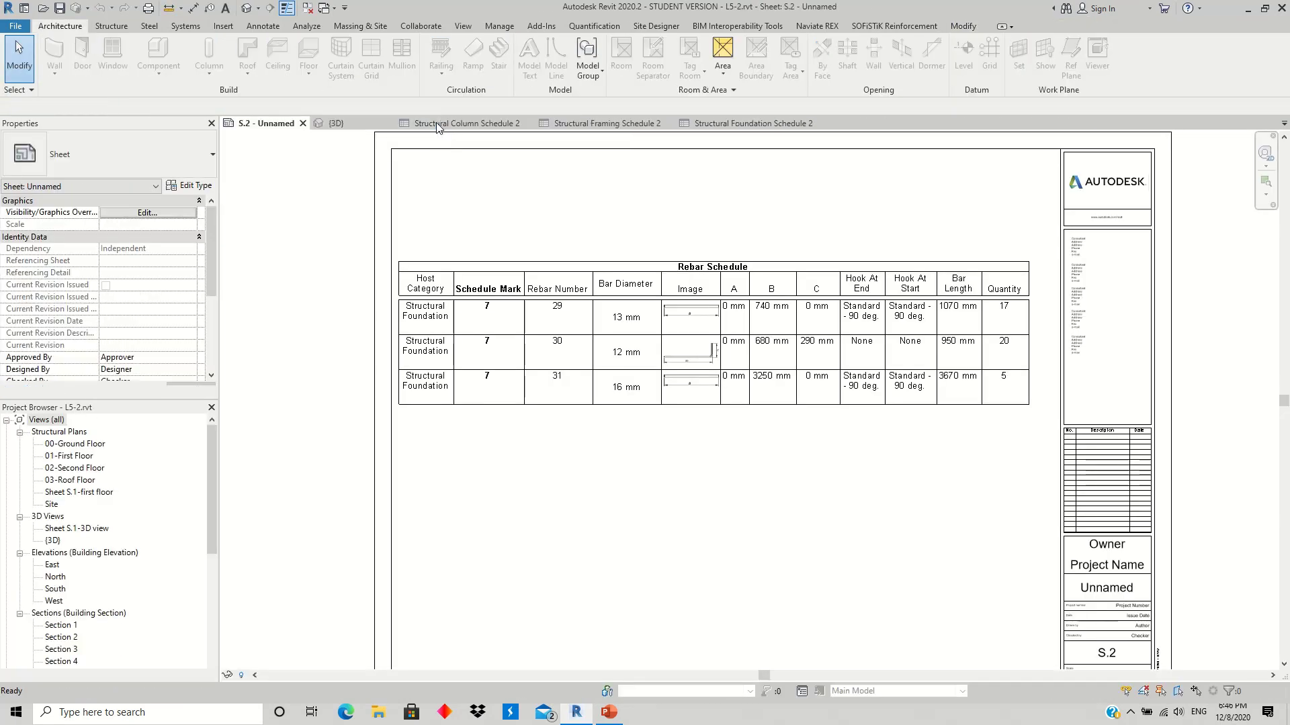
{"action": "left_click", "coordinate": [388, 123]}
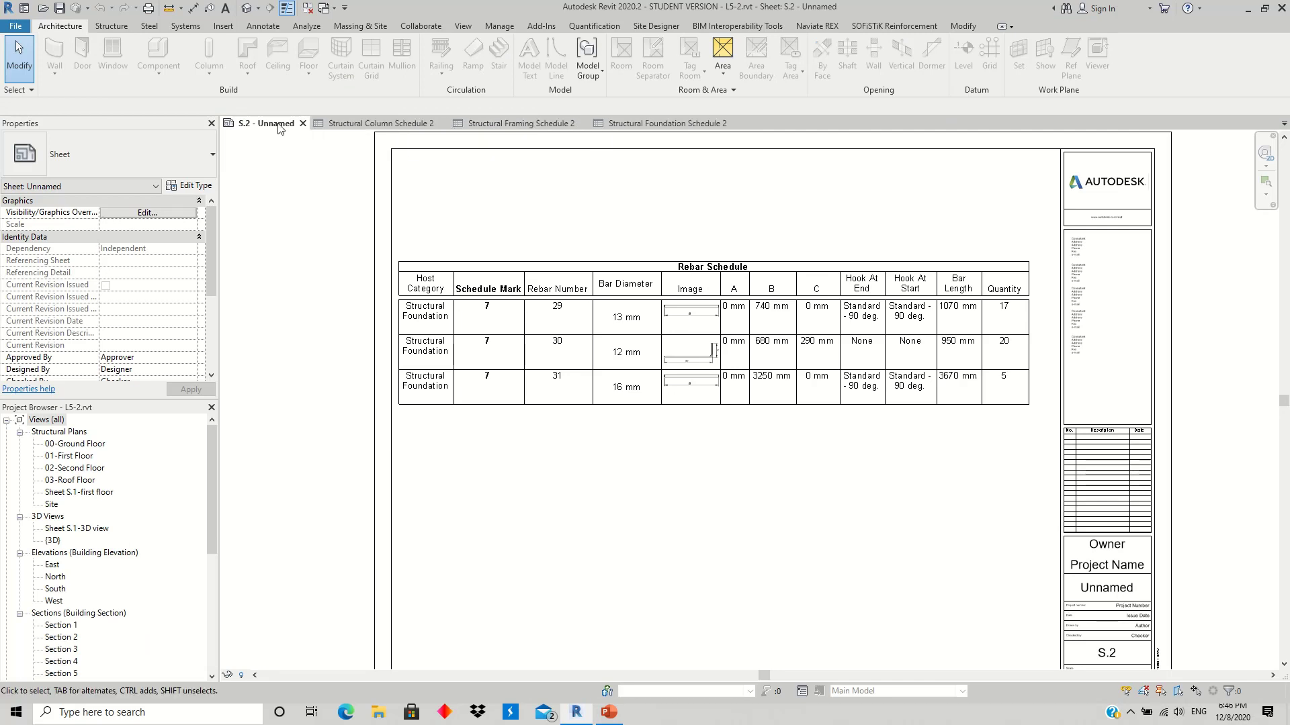
{"action": "left_click_drag", "start_coordinate": [311, 123], "coordinate": [679, 130]}
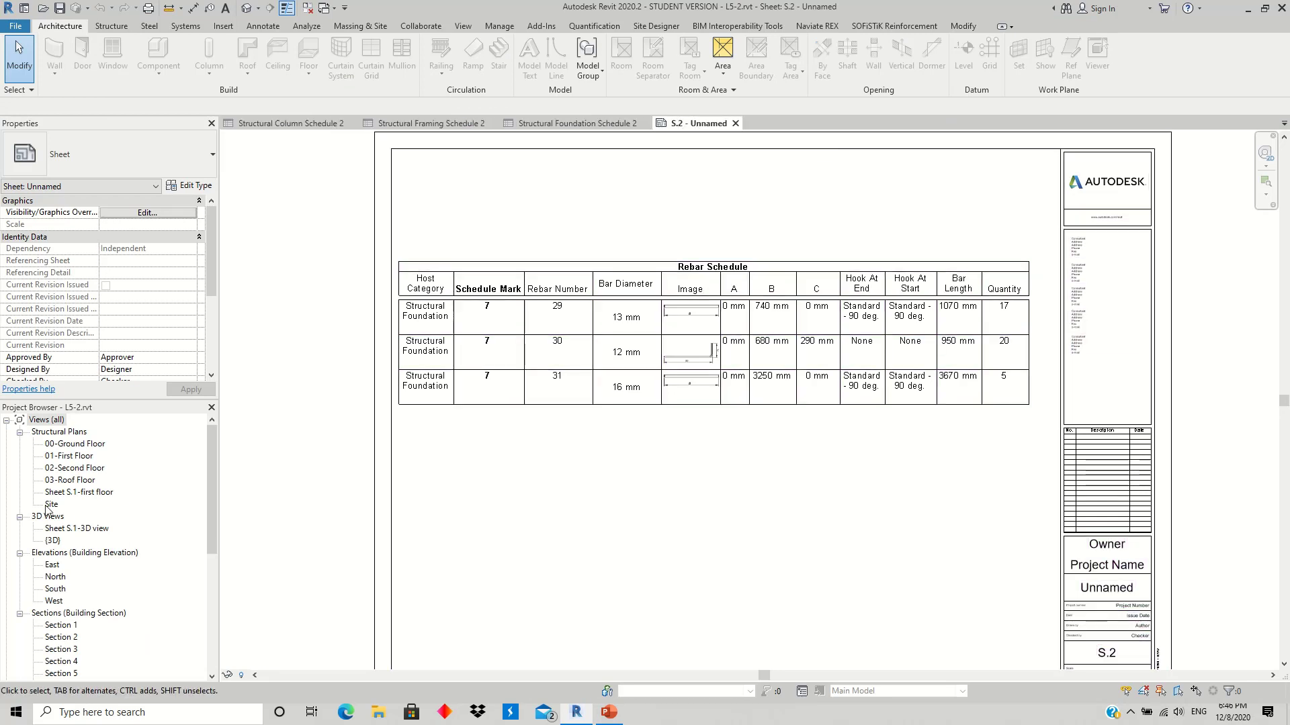
{"action": "double_click", "coordinate": [53, 541]}
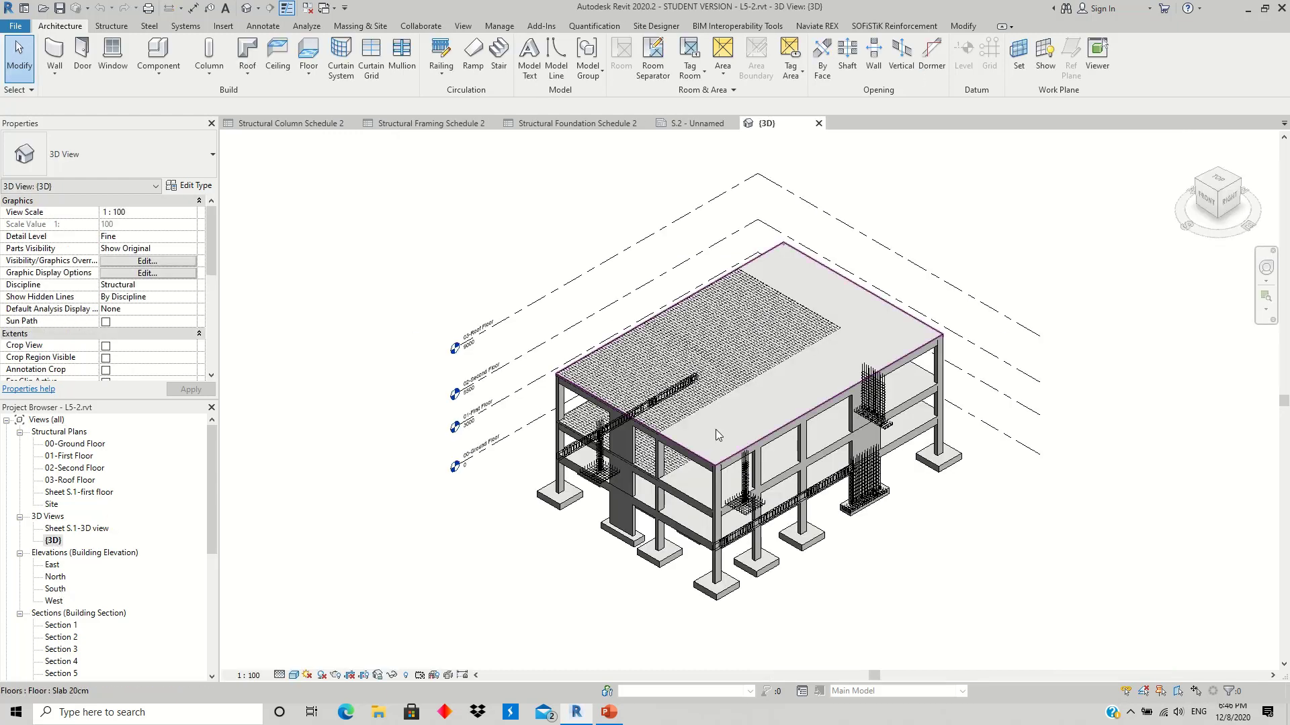
{"action": "mouse_move", "coordinate": [828, 476]}
{"action": "middle_mouse_down", "text": "shift"}
{"action": "mouse_move", "coordinate": [929, 411]}
{"action": "mouse_move", "coordinate": [770, 482]}
{"action": "mouse_move", "coordinate": [776, 517]}
{"action": "middle_mouse_up", "text": "shift"}
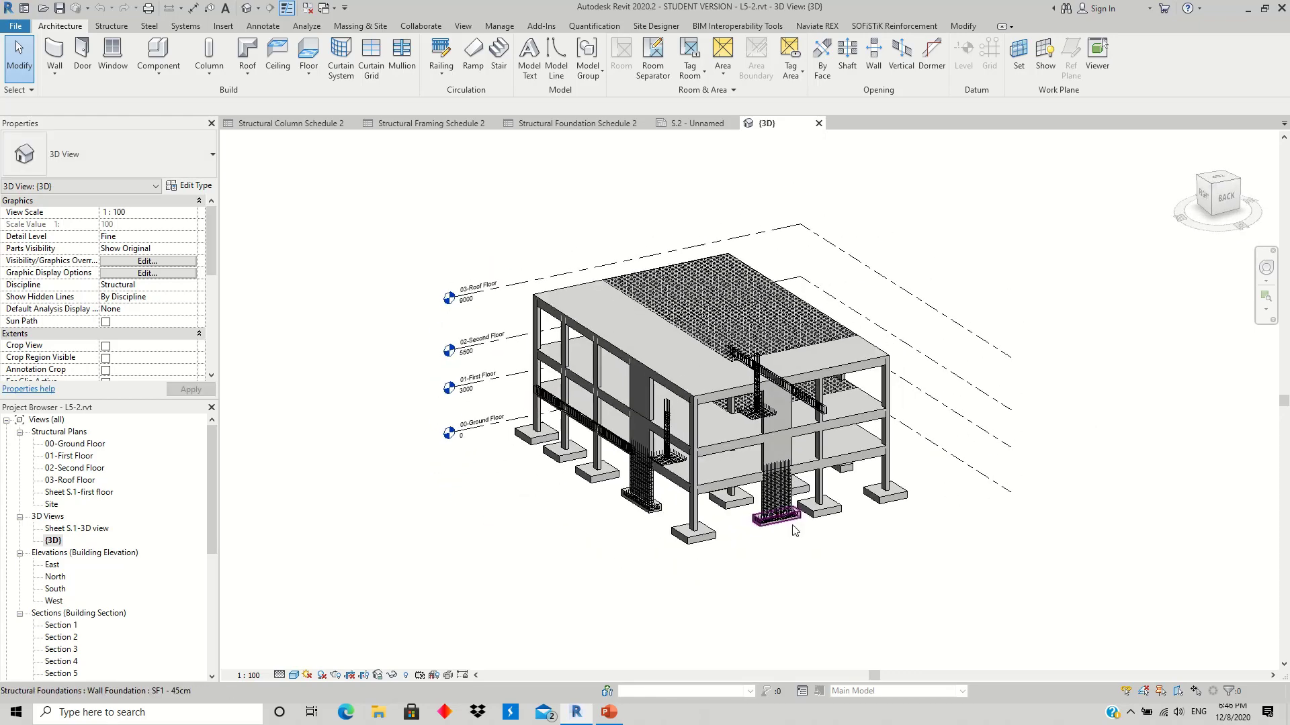
{"action": "scroll", "coordinate": [776, 517], "scroll_direction": "up", "scroll_amount": 3}
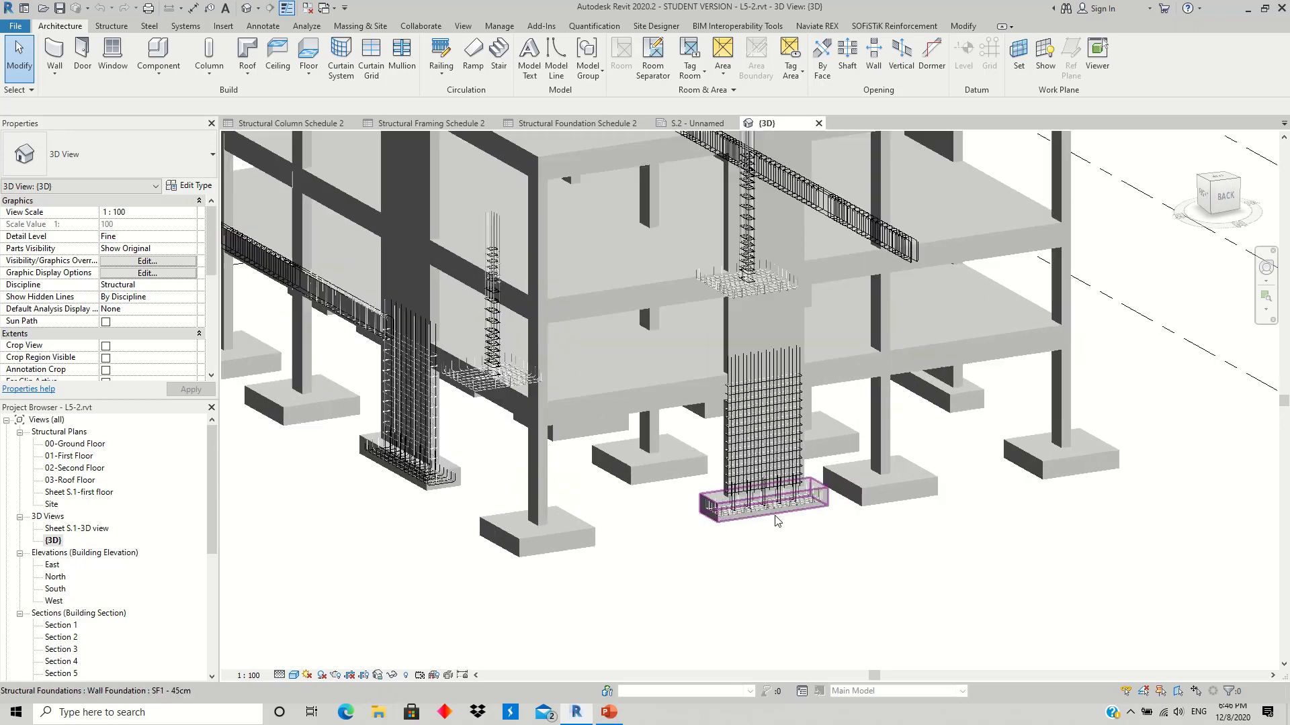
{"action": "scroll", "coordinate": [774, 520], "scroll_direction": "up", "scroll_amount": 3}
{"action": "scroll", "coordinate": [771, 525], "scroll_direction": "up", "scroll_amount": 2}
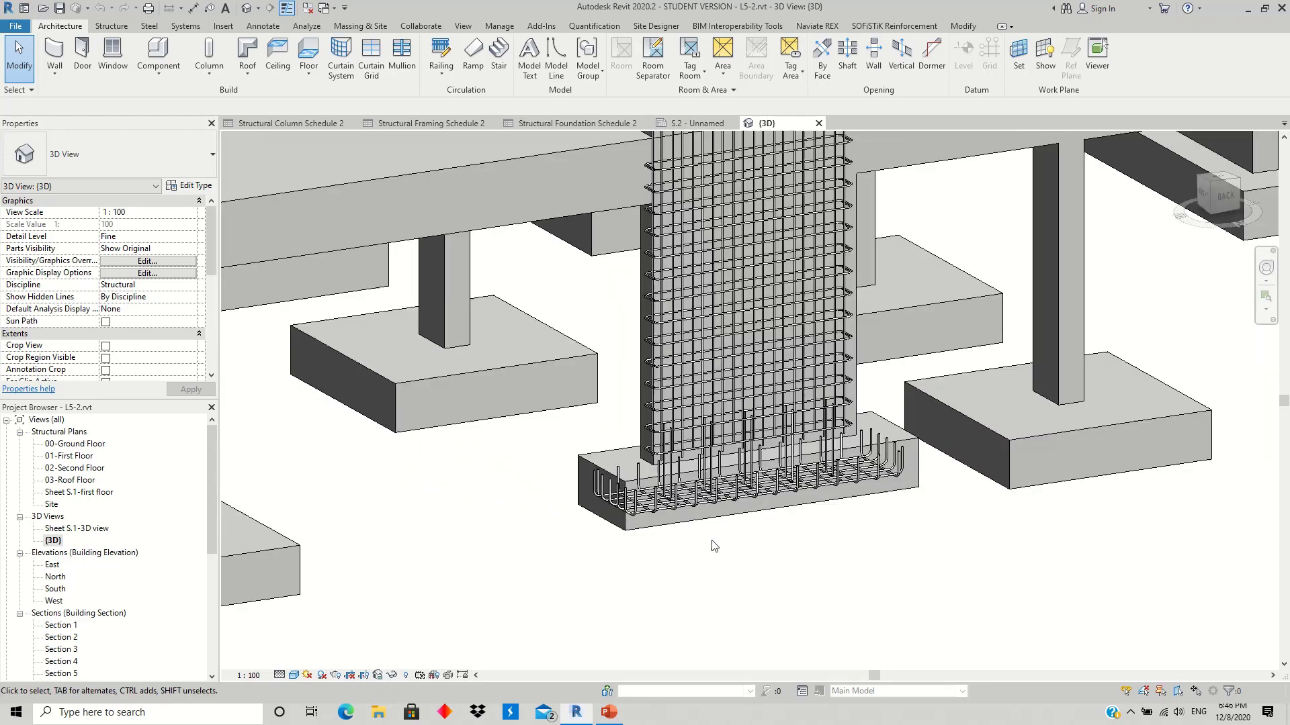
{"action": "middle_click_drag", "start_coordinate": [770, 526], "coordinate": [746, 570], "text": "shift"}
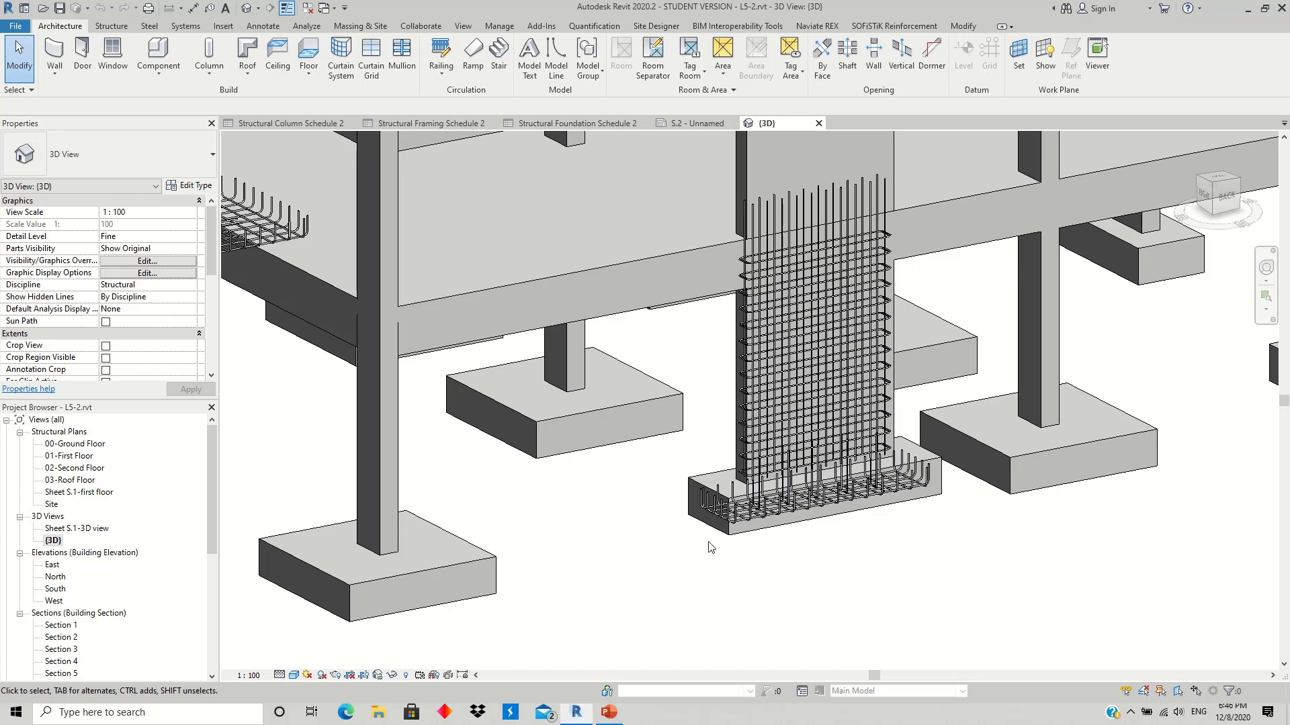
{"action": "scroll", "coordinate": [712, 548], "scroll_direction": "up", "scroll_amount": 2}
{"action": "scroll", "coordinate": [712, 548], "scroll_direction": "up", "scroll_amount": 1}
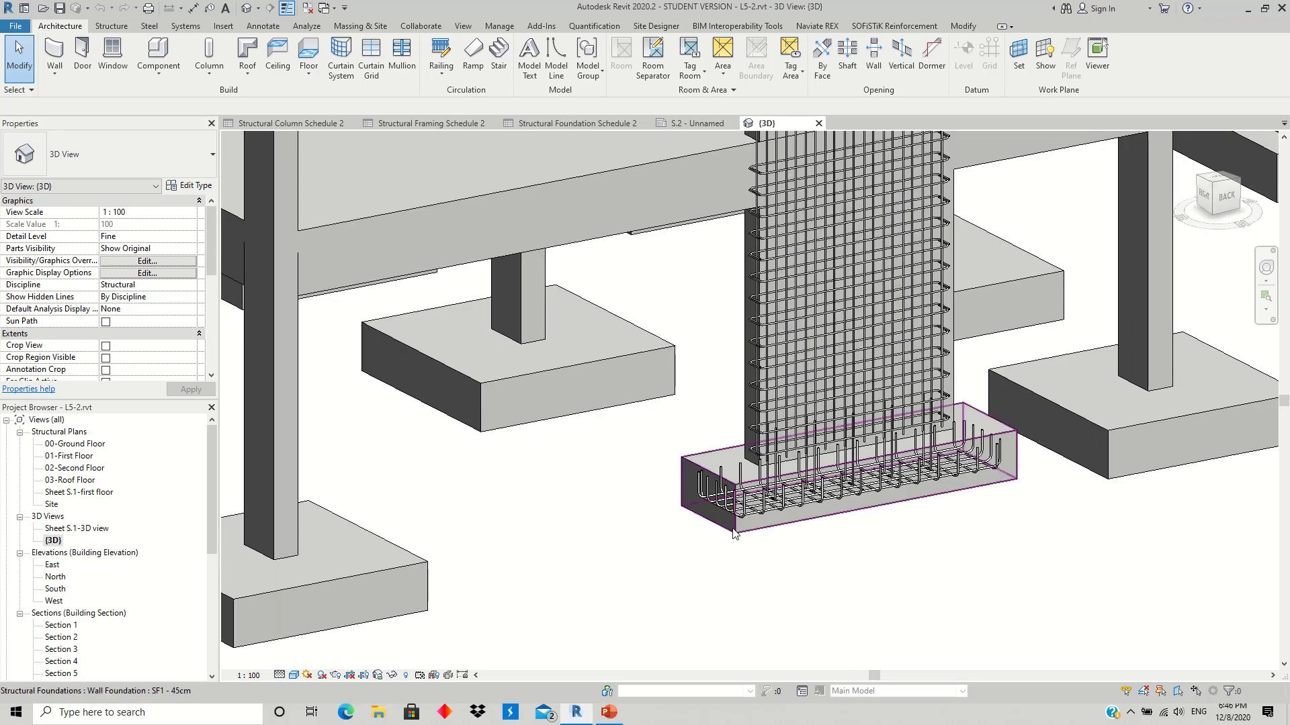
{"action": "scroll", "coordinate": [757, 536], "scroll_direction": "up", "scroll_amount": 2}
{"action": "scroll", "coordinate": [762, 544], "scroll_direction": "up", "scroll_amount": 1}
{"action": "scroll", "coordinate": [852, 547], "scroll_direction": "up", "scroll_amount": 1}
{"action": "scroll", "coordinate": [873, 551], "scroll_direction": "down", "scroll_amount": 2}
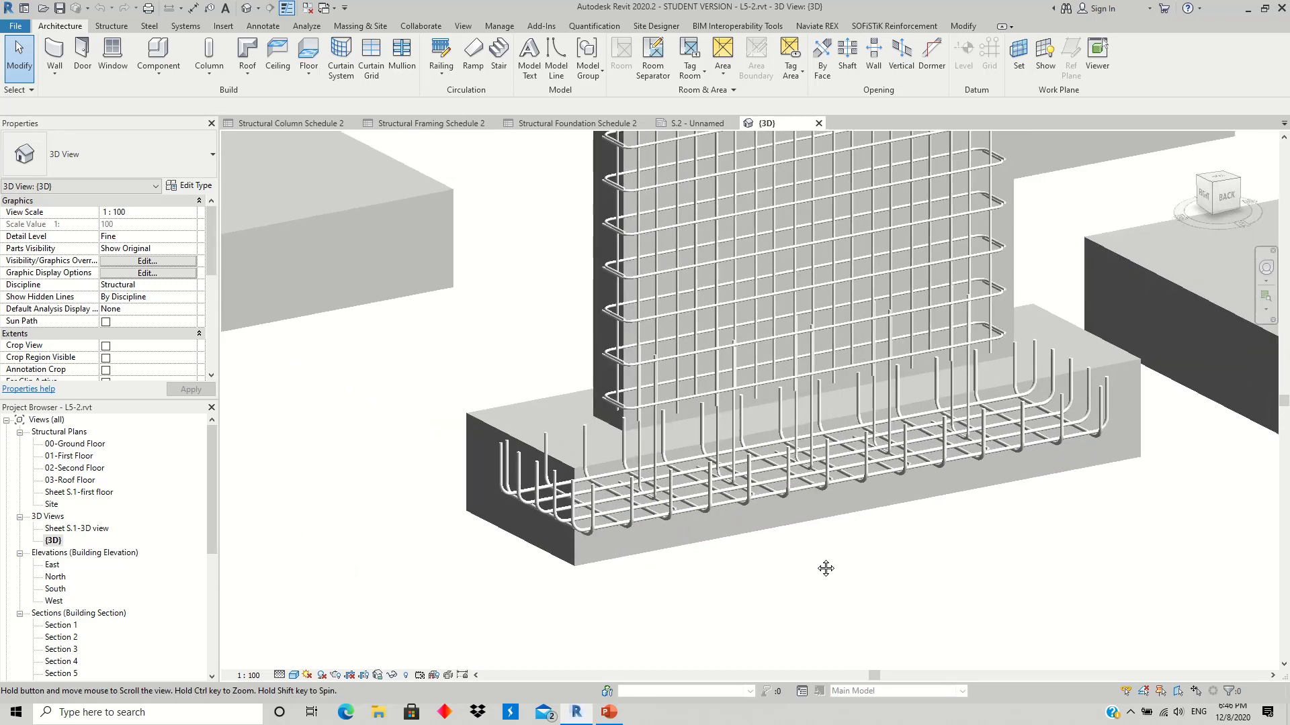
{"action": "scroll", "coordinate": [826, 567], "scroll_direction": "down", "scroll_amount": 1}
{"action": "key", "text": "Tab"}
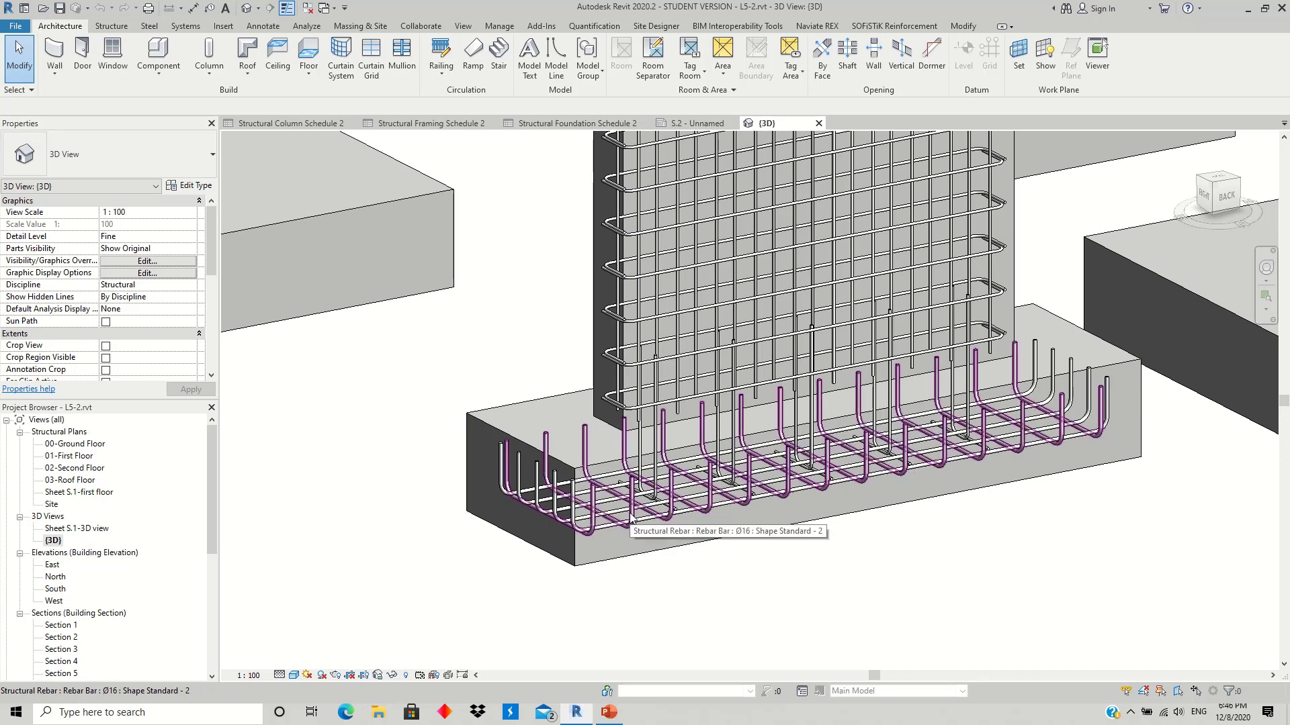
{"action": "key", "text": "Tab"}
{"action": "key", "text": "Tab"}
{"action": "left_click", "coordinate": [631, 517]}
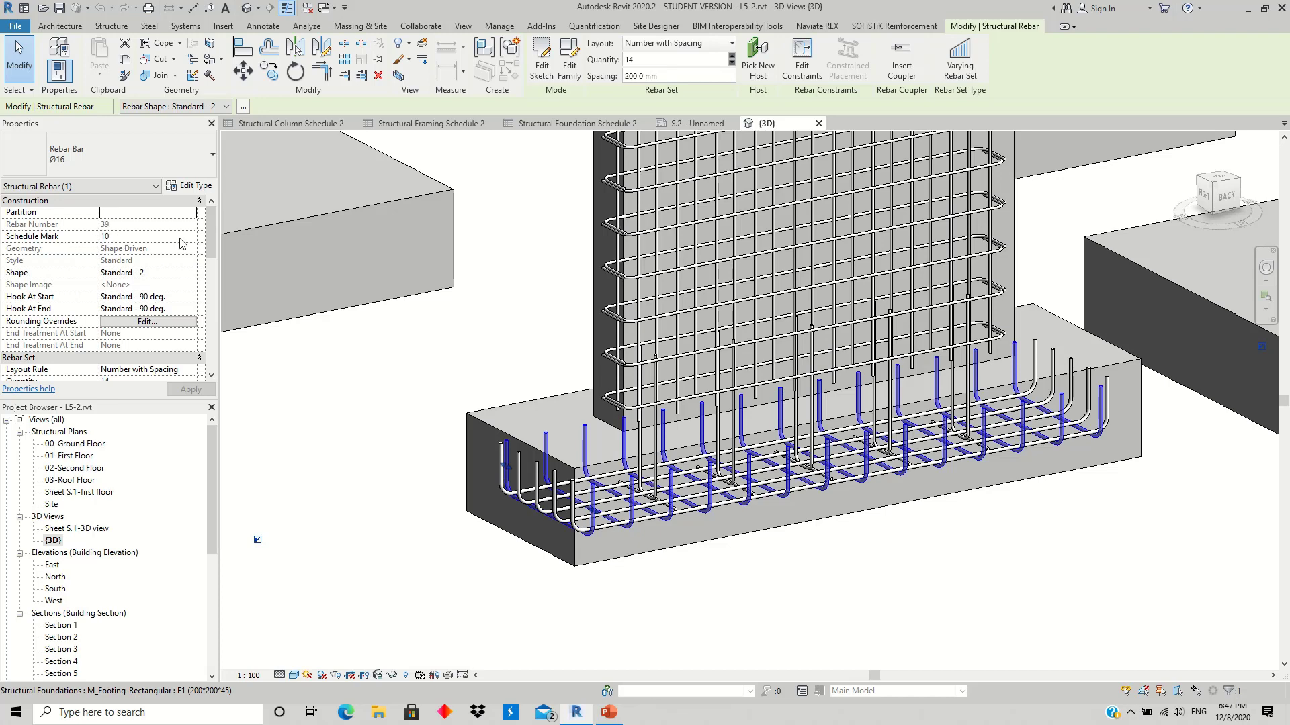
{"action": "left_click_drag", "start_coordinate": [213, 232], "coordinate": [215, 343]}
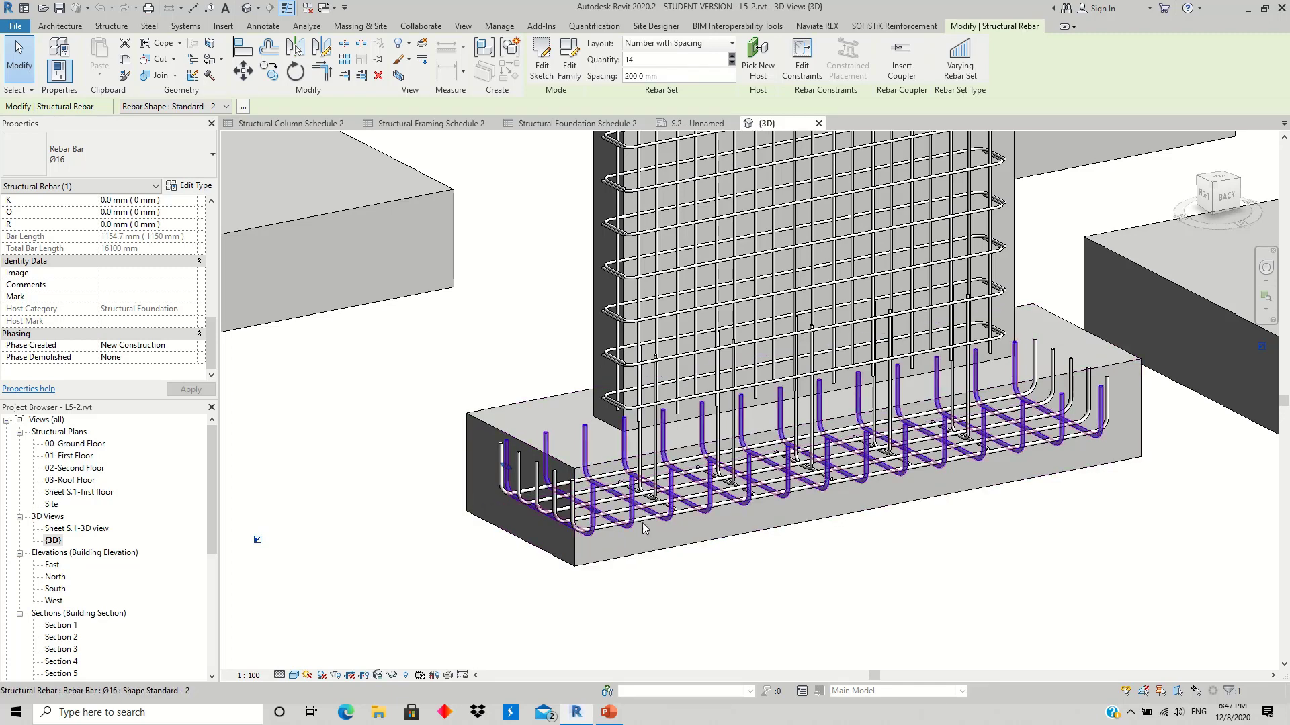
{"action": "key", "text": "Escape"}
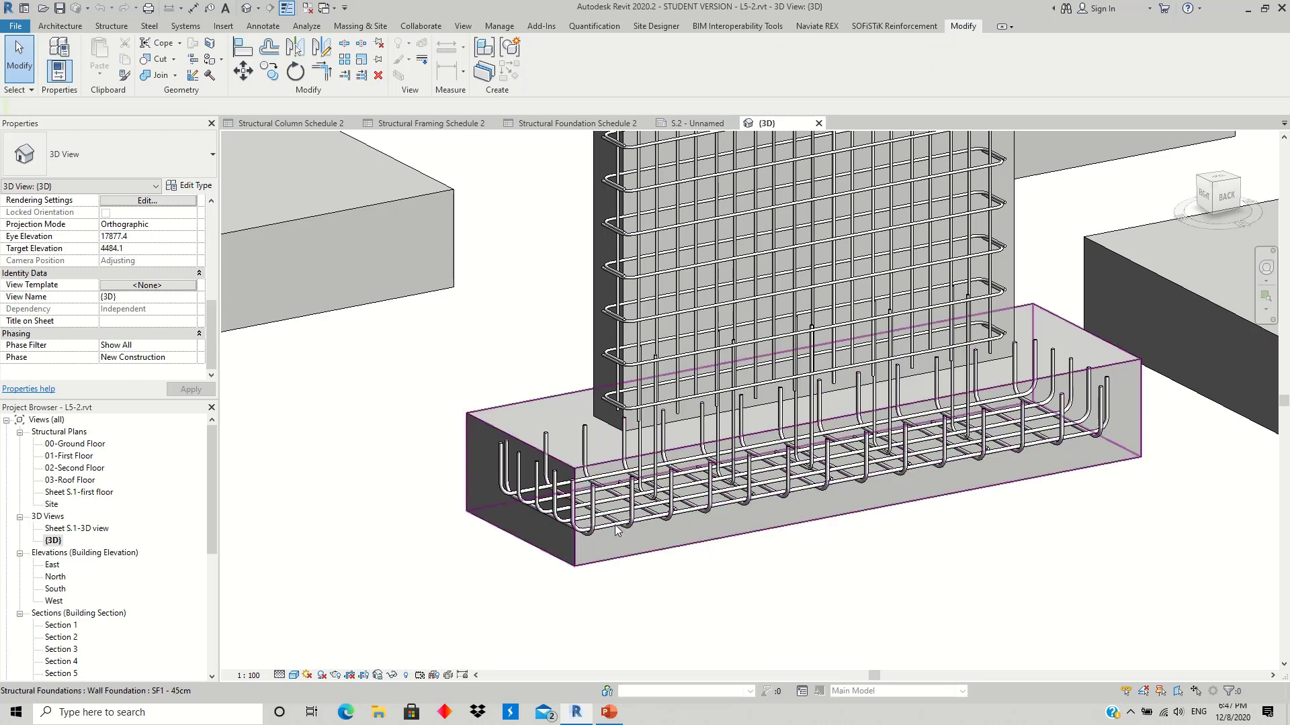
{"action": "left_click", "coordinate": [614, 525]}
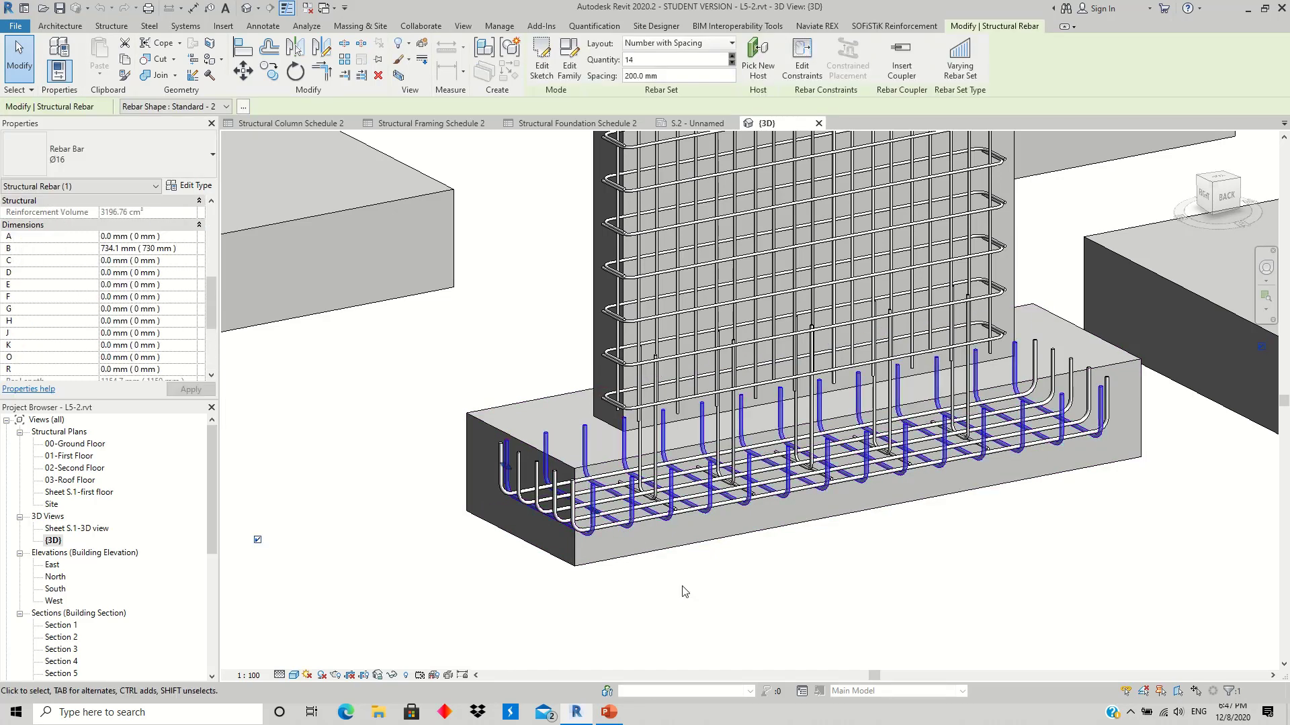
{"action": "key", "text": "Escape"}
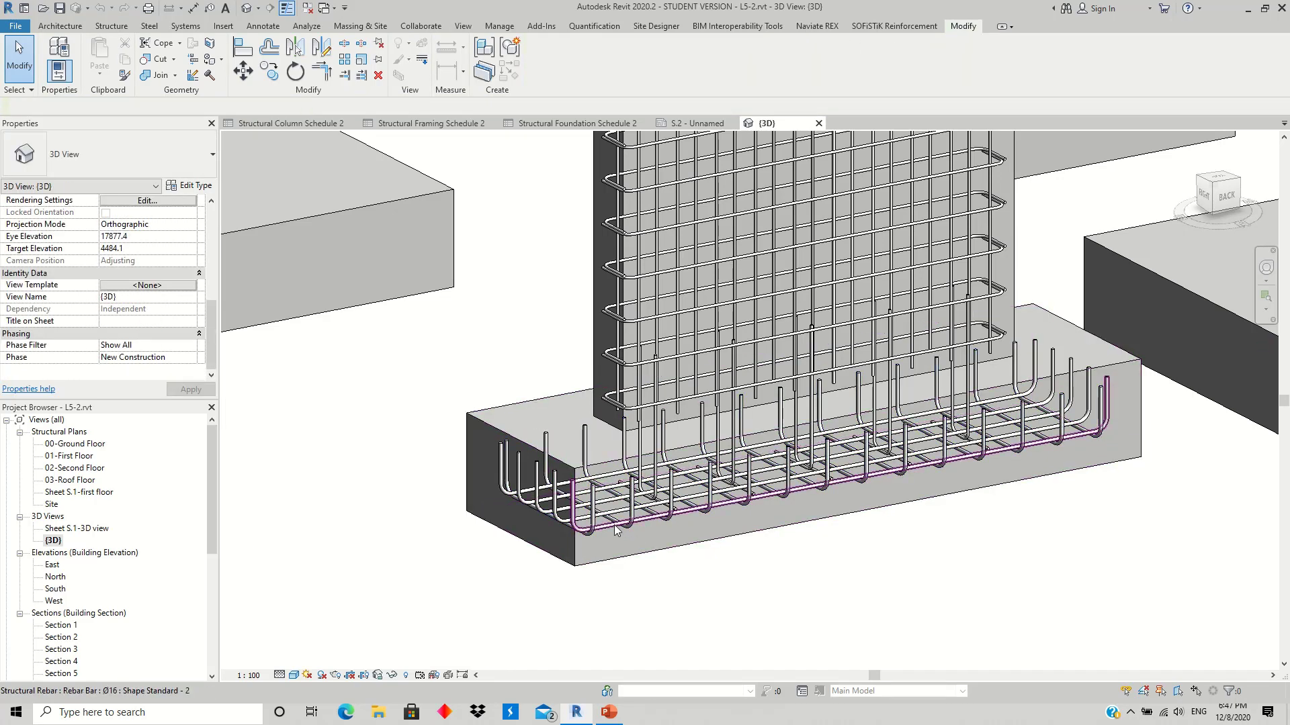
{"action": "left_click", "coordinate": [614, 528]}
Step: Zoom in and try selecting the Ø12 stirrup sets, then clear the selection
{"action": "scroll", "coordinate": [211, 229], "scroll_direction": "up", "scroll_amount": 3}
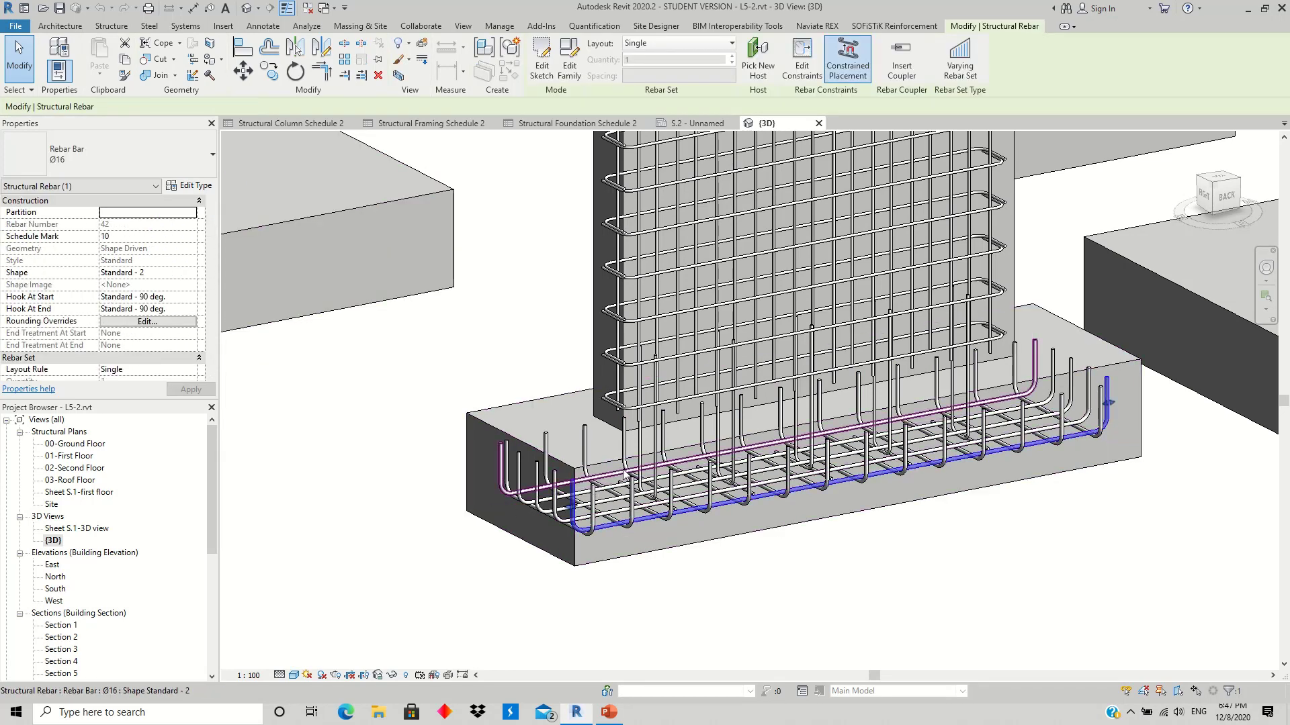
{"action": "scroll", "coordinate": [642, 470], "scroll_direction": "up", "scroll_amount": 3}
{"action": "scroll", "coordinate": [642, 470], "scroll_direction": "up", "scroll_amount": 2}
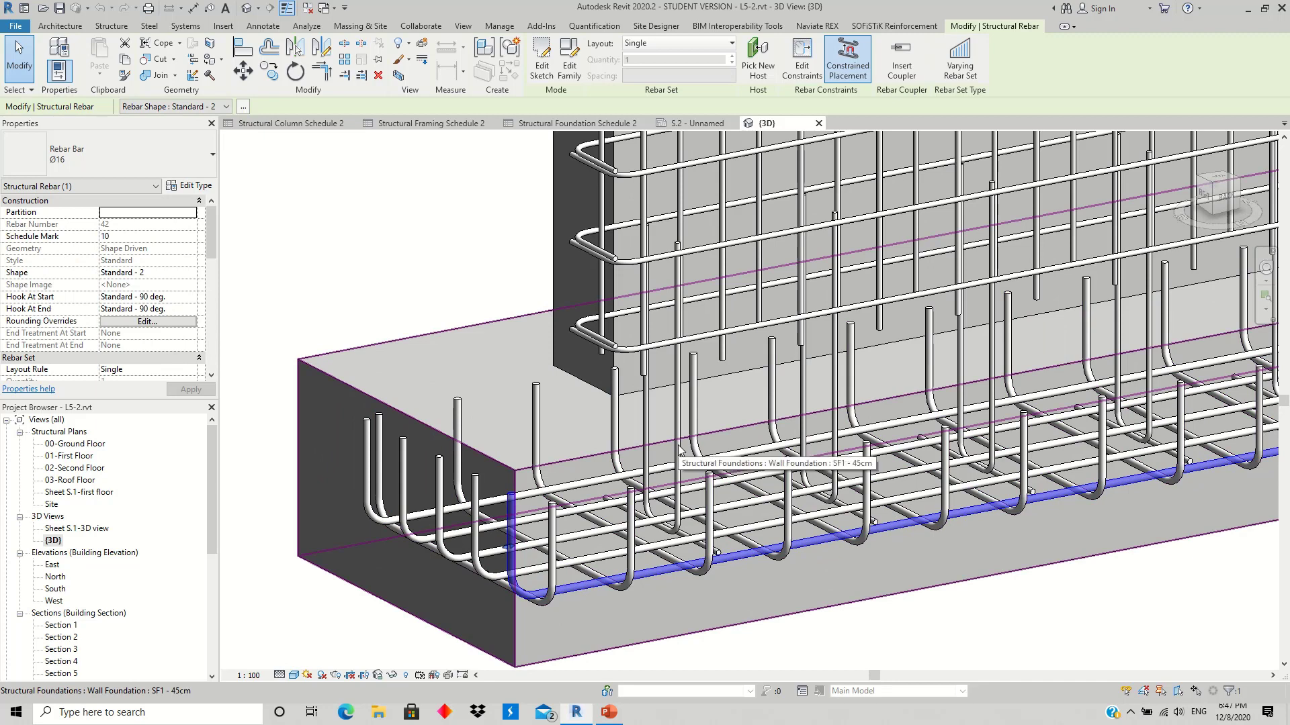
{"action": "left_click", "coordinate": [678, 449]}
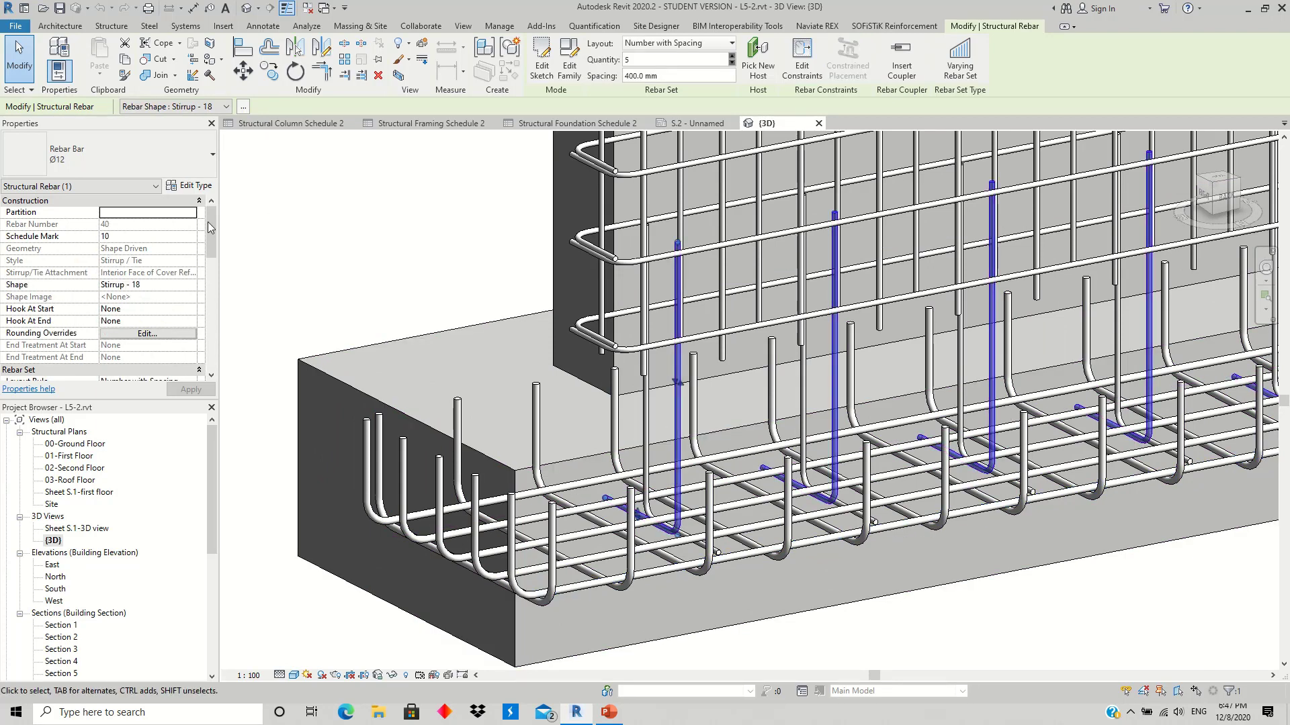
{"action": "left_click", "coordinate": [647, 449]}
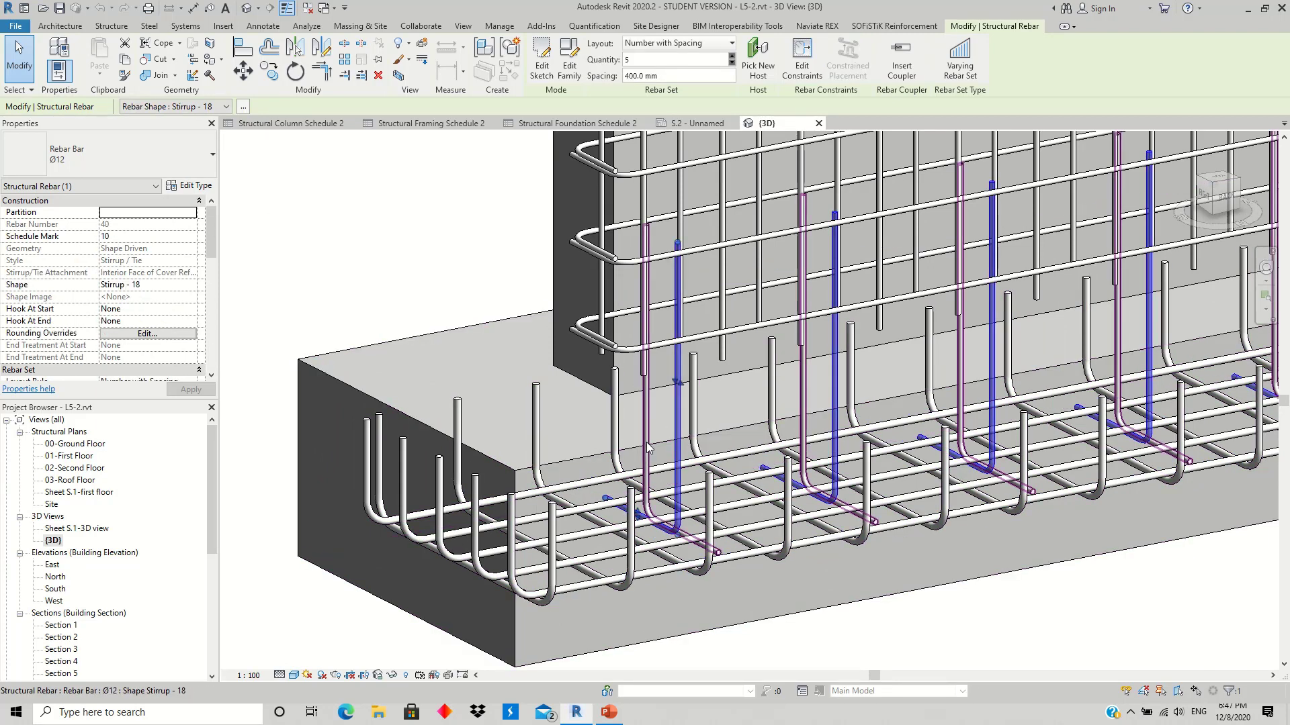
{"action": "scroll", "coordinate": [678, 491], "scroll_direction": "down", "scroll_amount": 2}
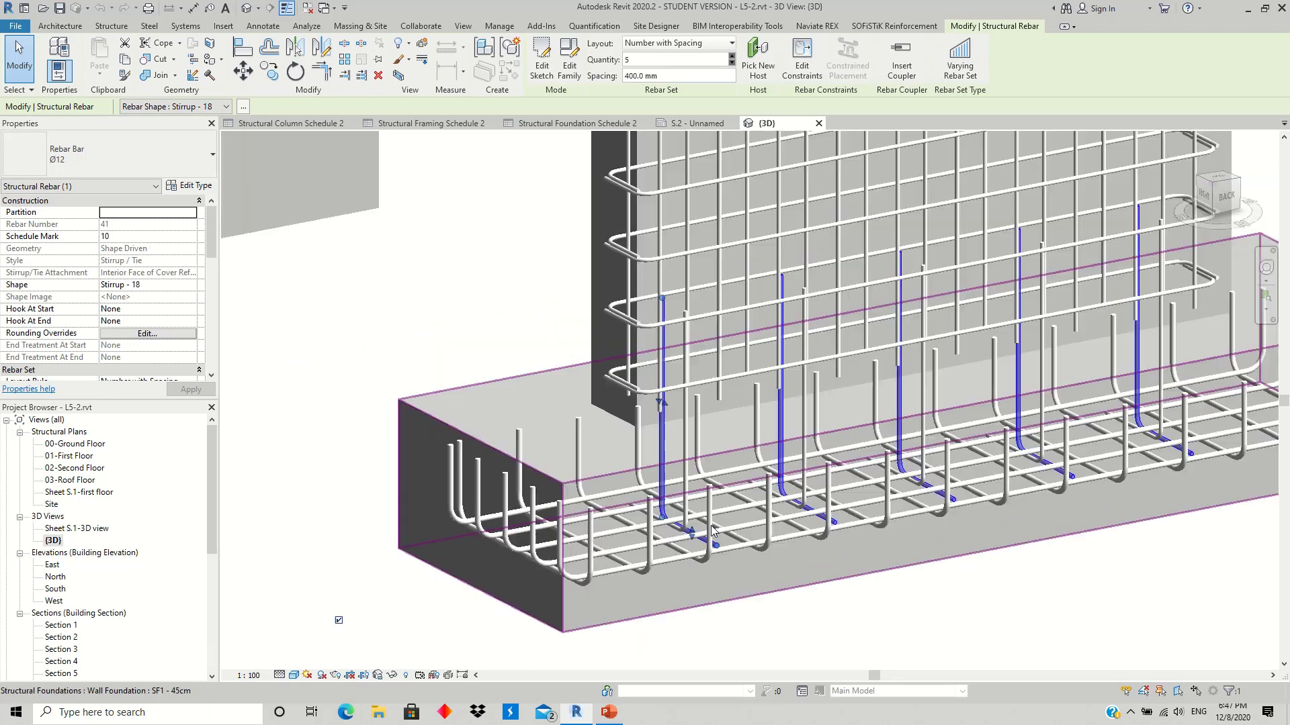
{"action": "scroll", "coordinate": [716, 533], "scroll_direction": "down", "scroll_amount": 2}
{"action": "middle_click_drag", "start_coordinate": [716, 532], "coordinate": [679, 512]}
{"action": "left_click", "coordinate": [992, 585]}
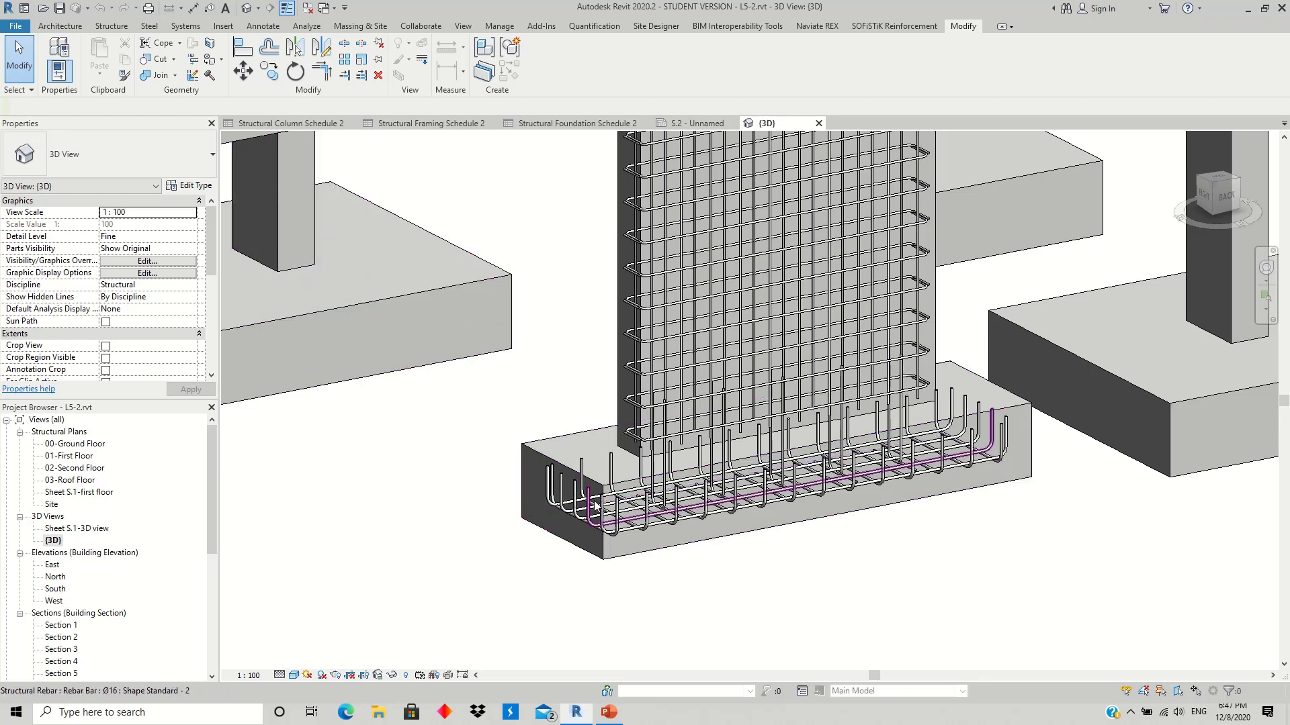
Step: Orbit toward the footing top and test-select the U-bar, stirrup and Ø16 bars
{"action": "scroll", "coordinate": [706, 558], "scroll_direction": "up", "scroll_amount": 2}
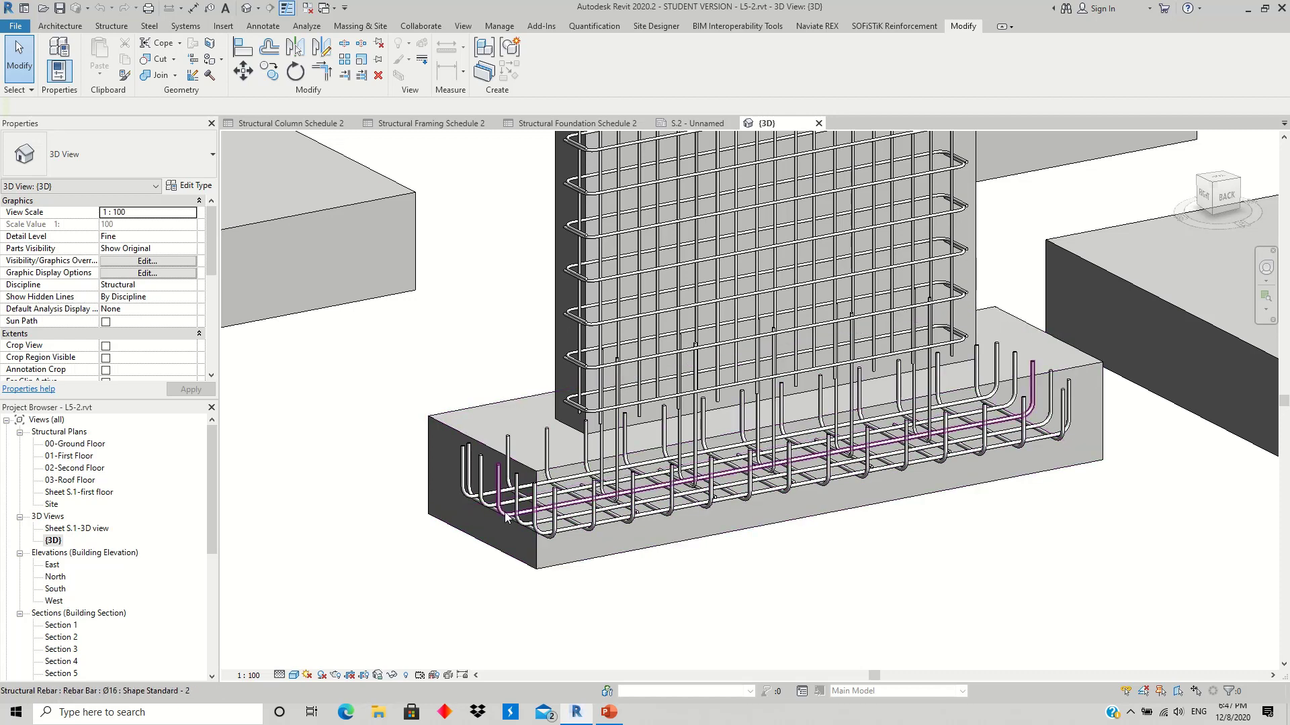
{"action": "middle_click_drag", "start_coordinate": [510, 541], "coordinate": [554, 551], "text": "shift"}
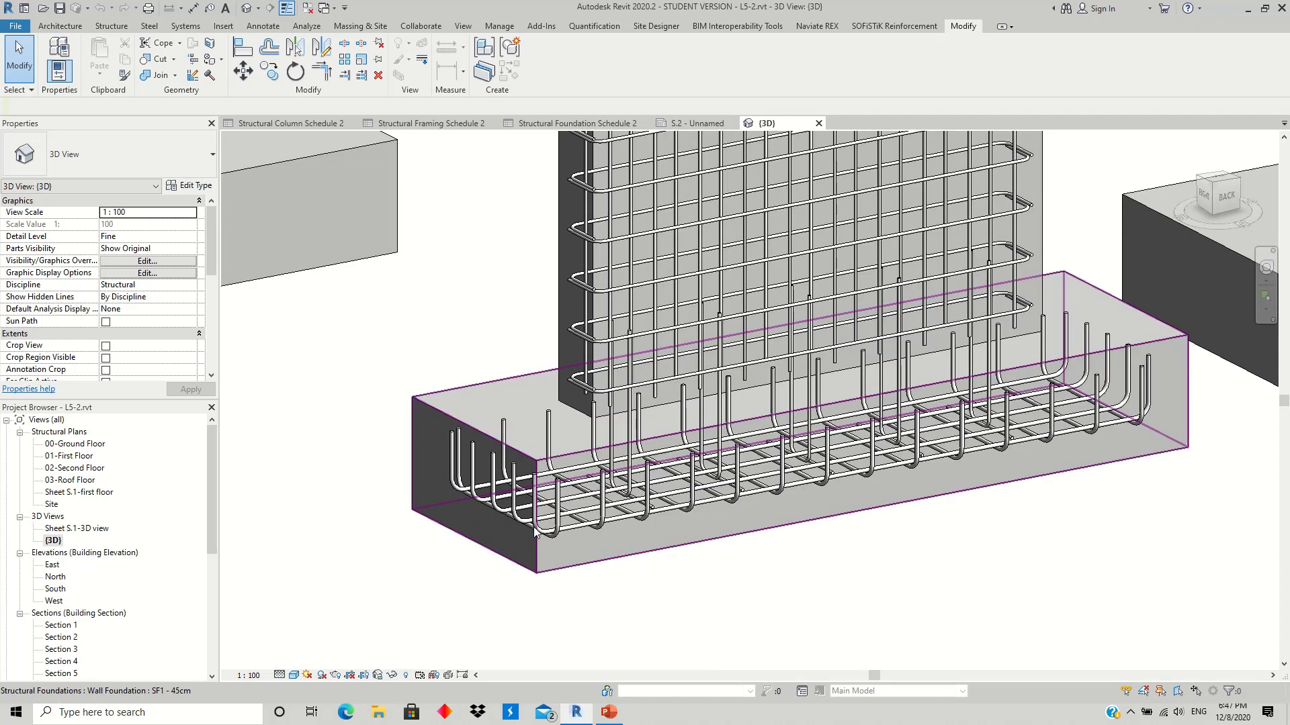
{"action": "key", "text": "Tab"}
{"action": "key", "text": "Tab"}
{"action": "left_click", "coordinate": [560, 528]}
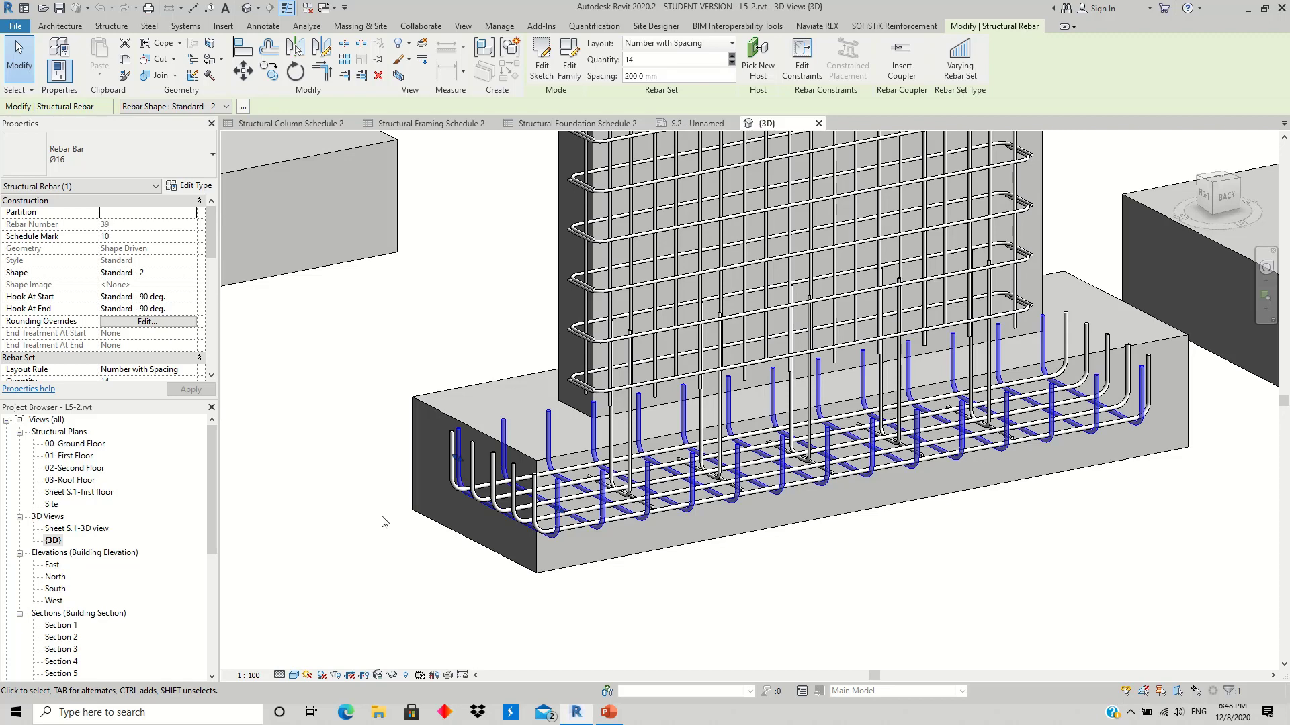
{"action": "left_click", "coordinate": [628, 454]}
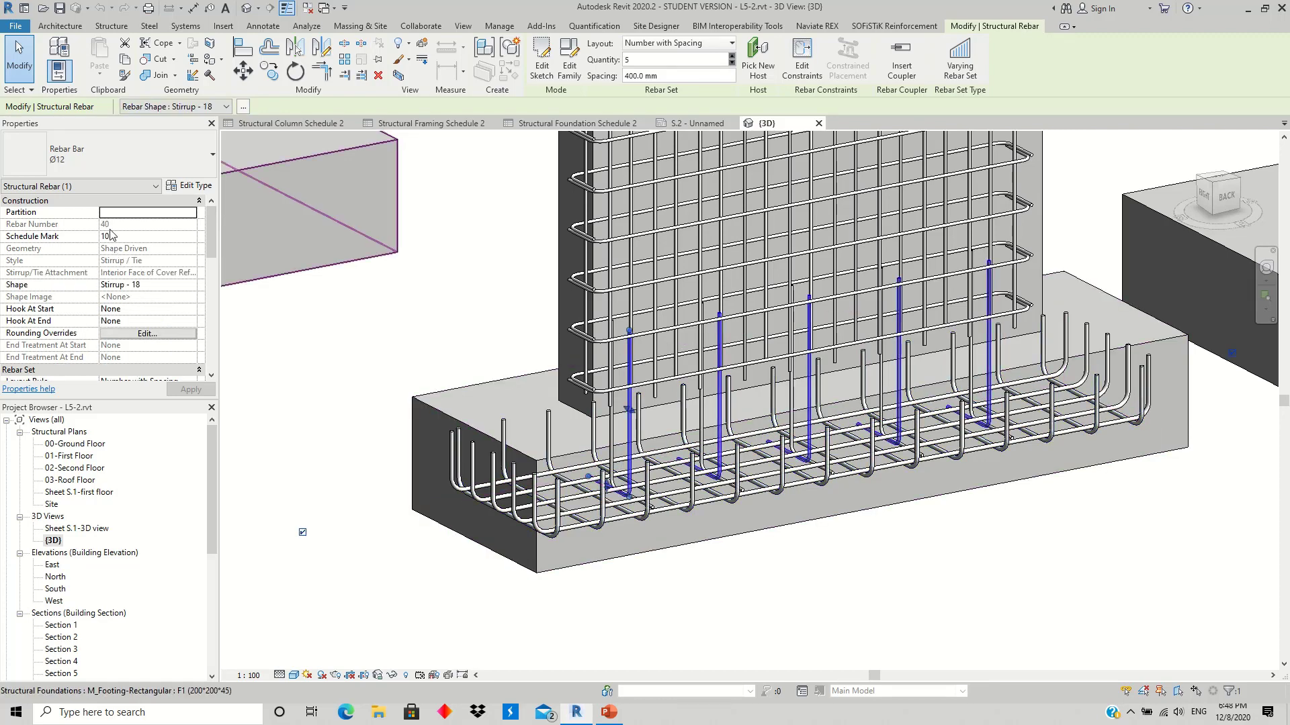
{"action": "left_click", "coordinate": [584, 521]}
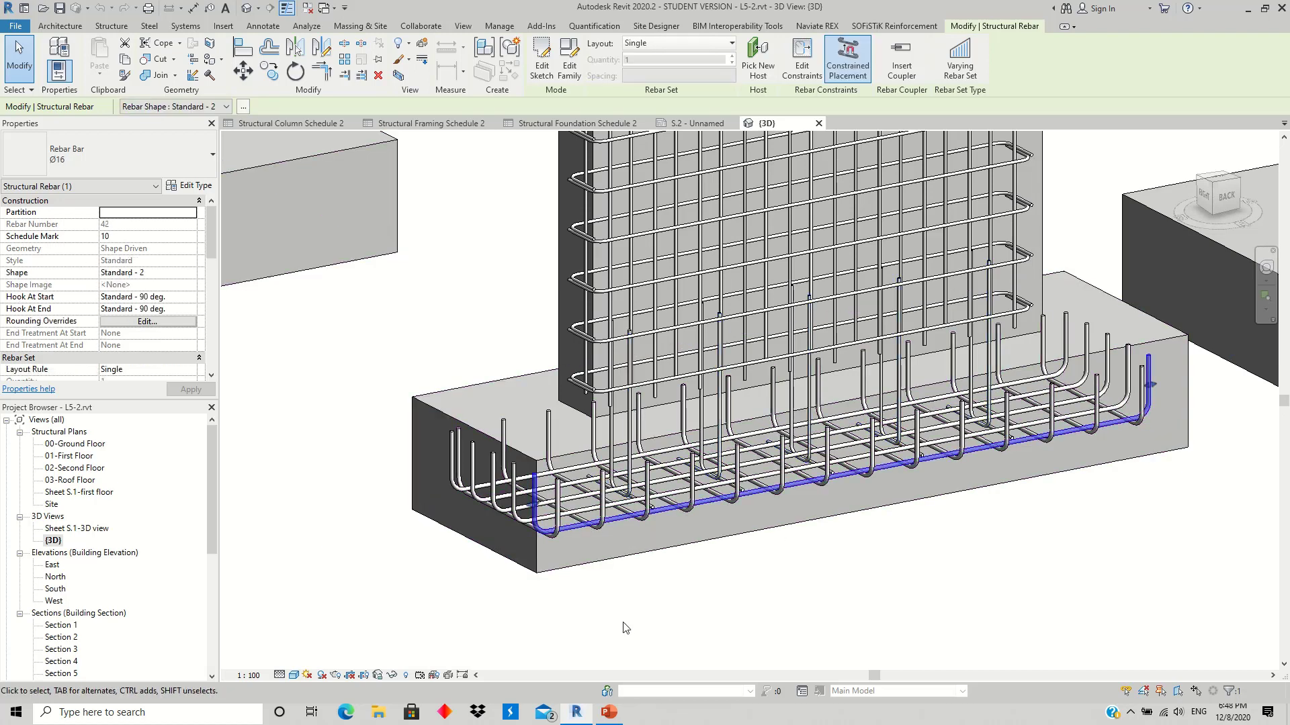
{"action": "left_click", "coordinate": [833, 569]}
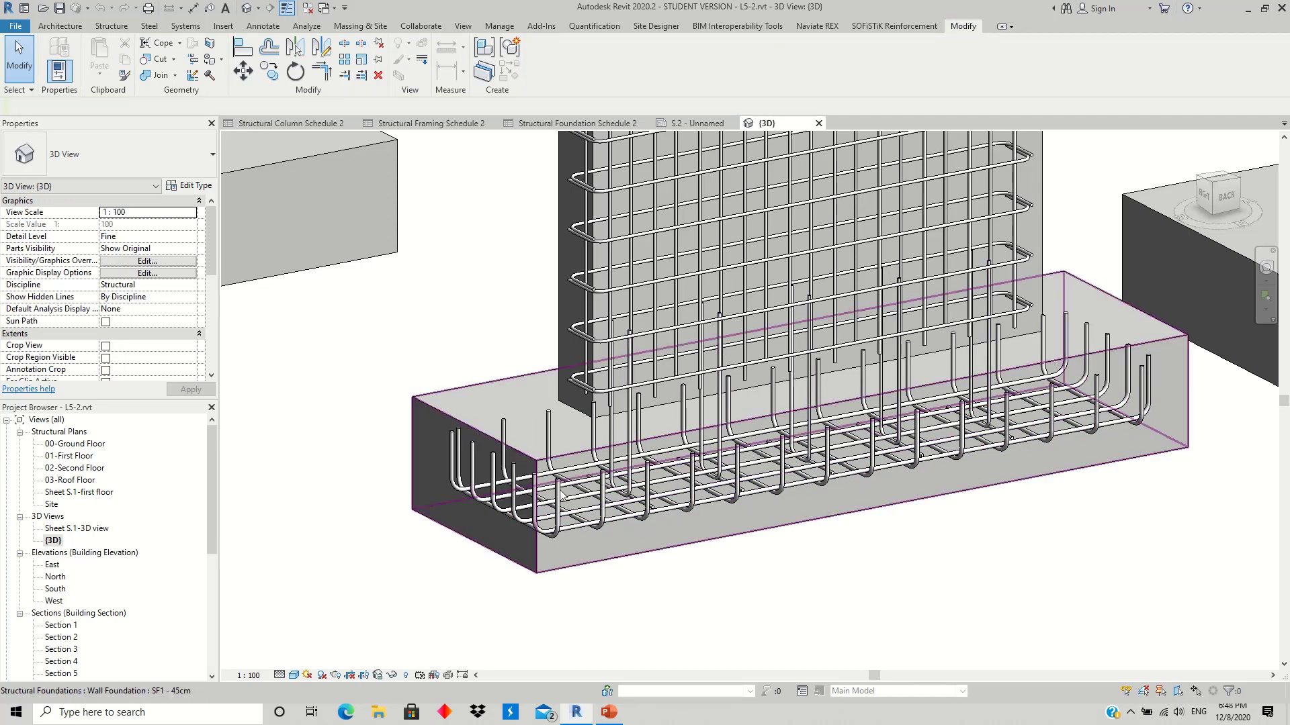
Step: Select the Ø16 longitudinal footing bars plus the U-bar set, six rebar total
{"action": "scroll", "coordinate": [578, 544], "scroll_direction": "up", "scroll_amount": 2}
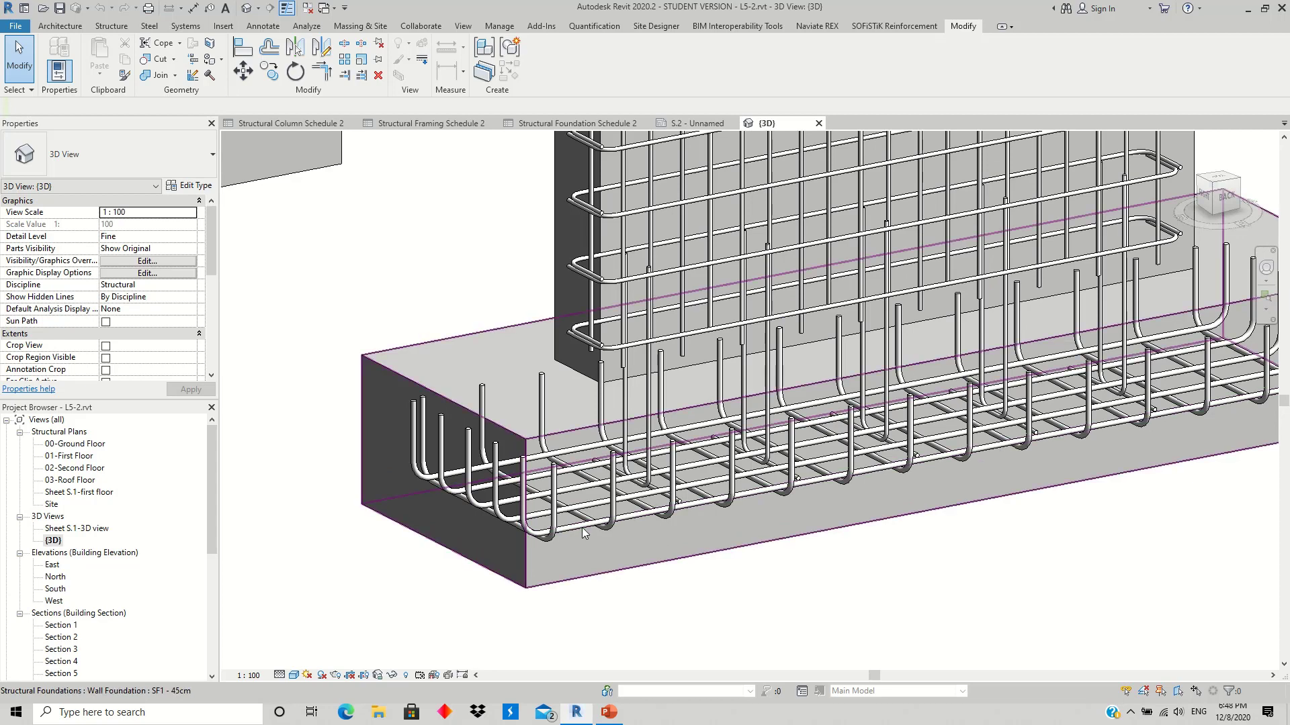
{"action": "left_click", "coordinate": [581, 531]}
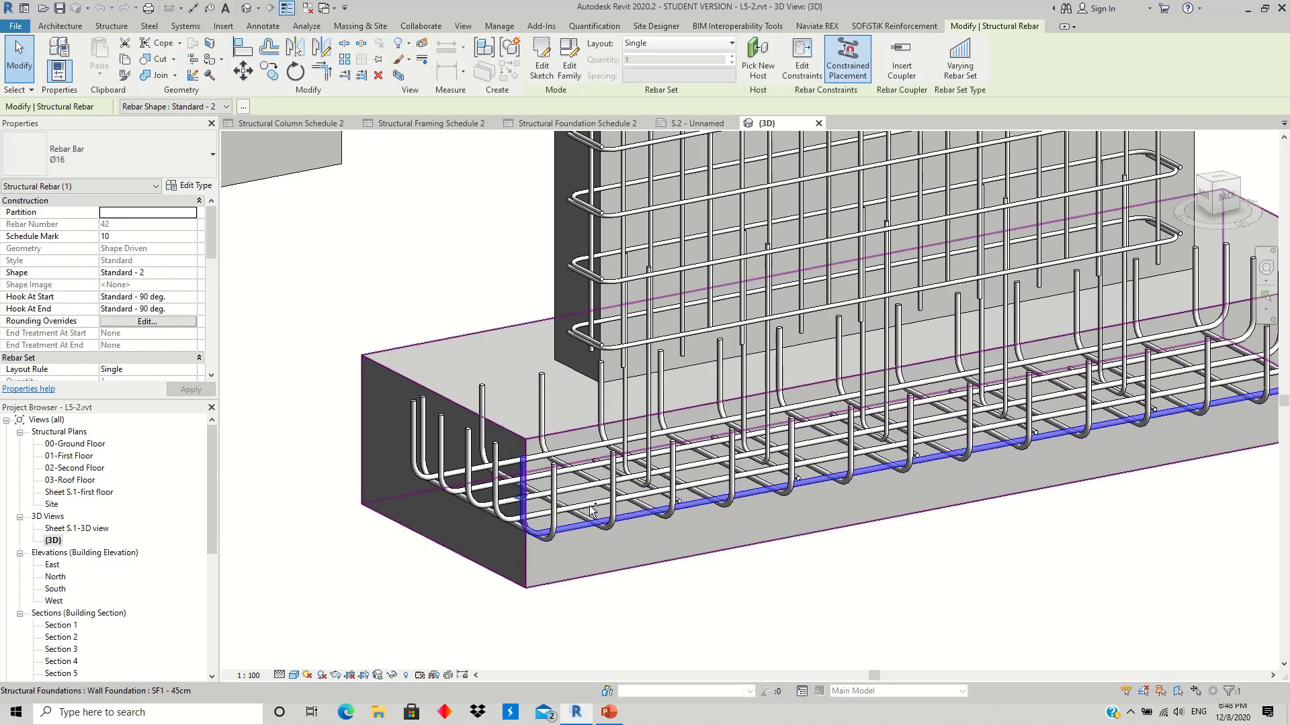
{"action": "left_click", "coordinate": [581, 500], "text": "ctrl"}
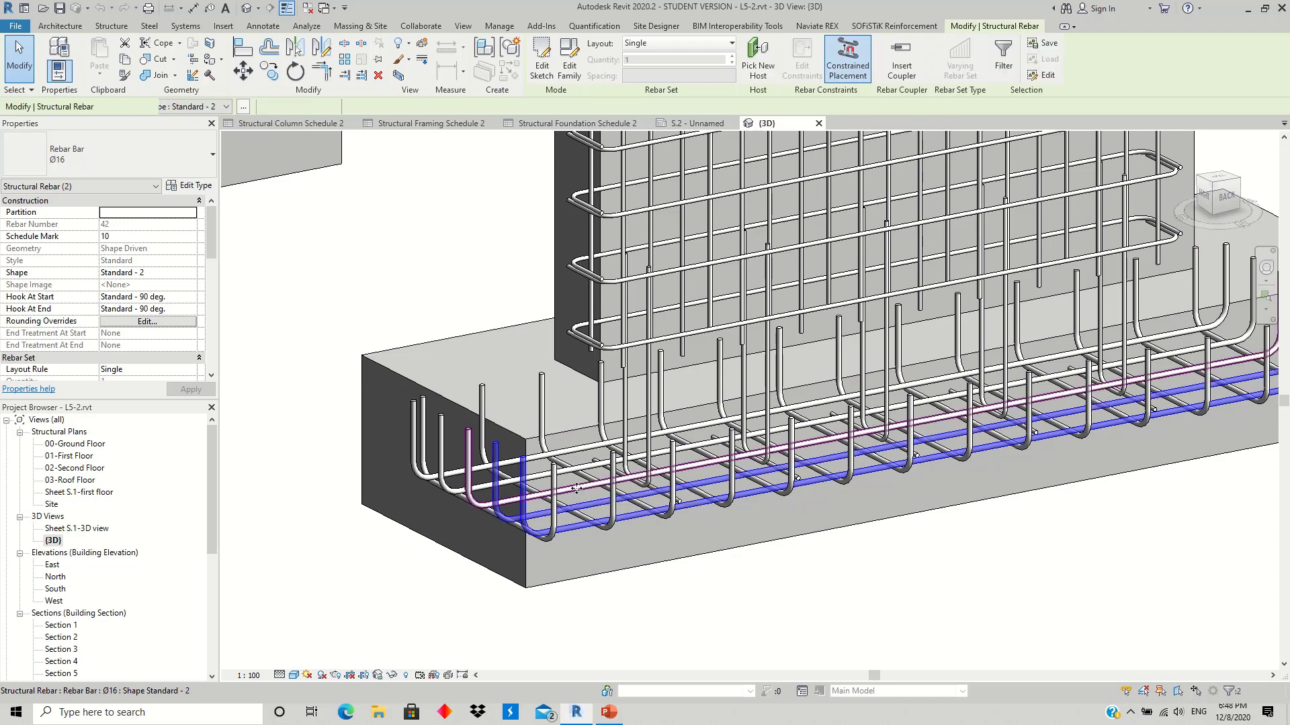
{"action": "left_click", "coordinate": [576, 489], "text": "ctrl"}
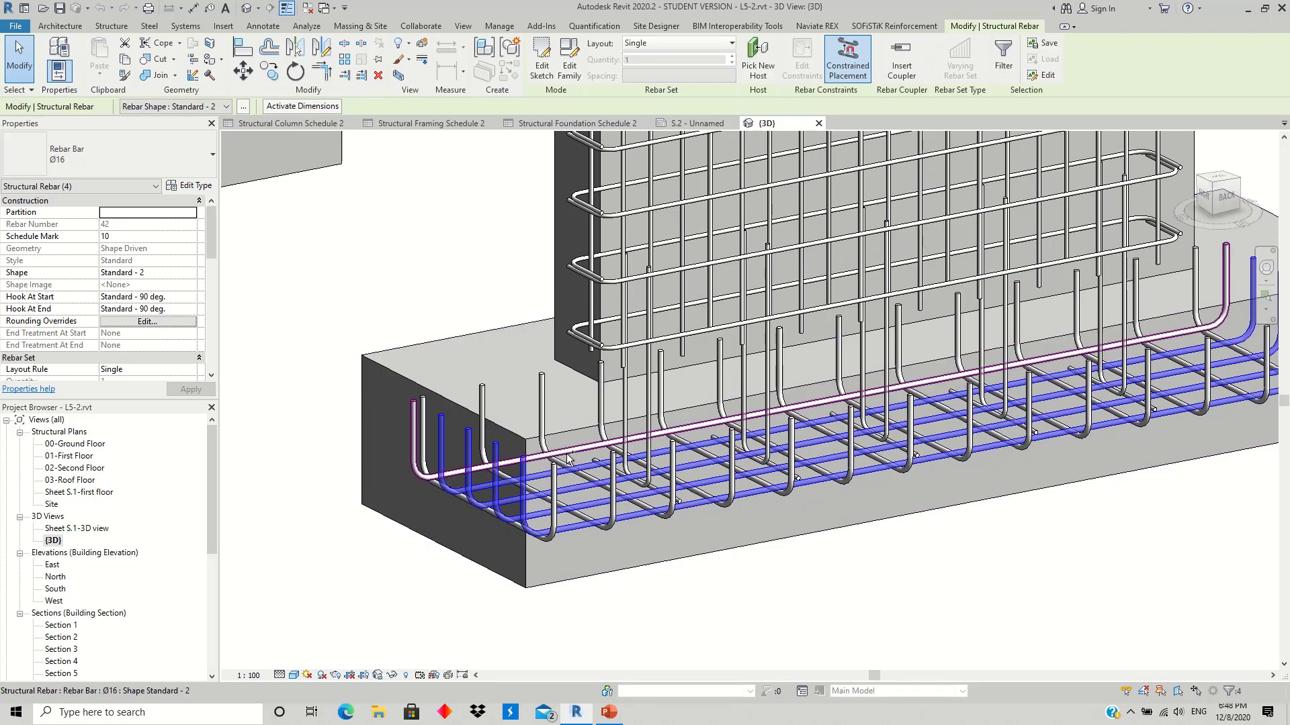
{"action": "left_click", "coordinate": [568, 459], "text": "ctrl"}
{"action": "scroll", "coordinate": [610, 602], "scroll_direction": "up", "scroll_amount": 2}
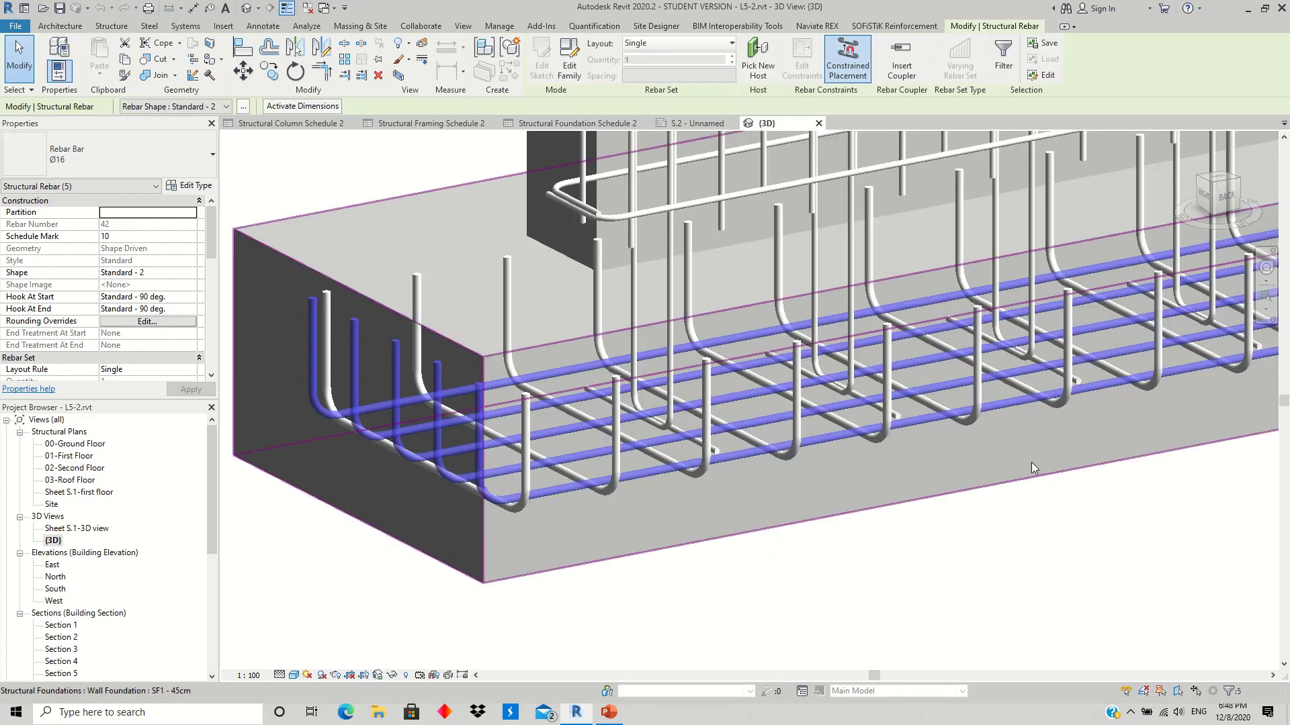
{"action": "scroll", "coordinate": [706, 477], "scroll_direction": "down", "scroll_amount": 3}
{"action": "scroll", "coordinate": [652, 493], "scroll_direction": "down", "scroll_amount": 2}
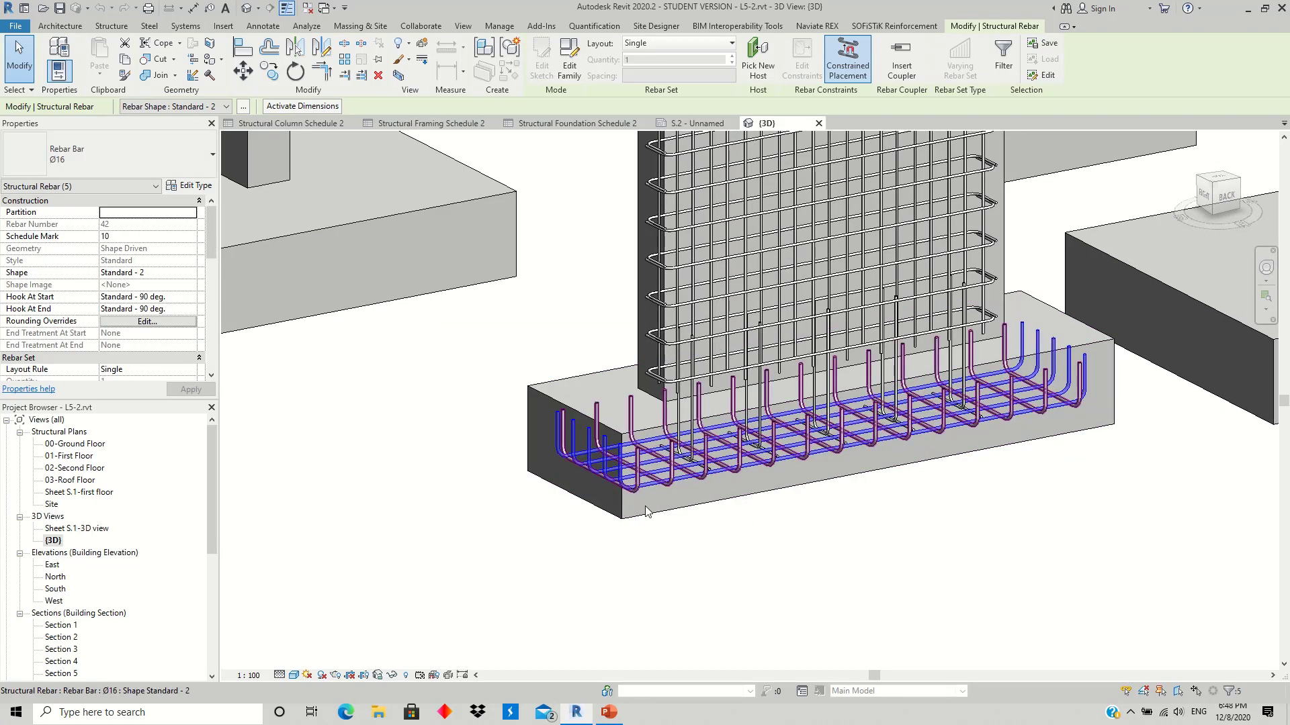
{"action": "left_click", "coordinate": [641, 475], "text": "ctrl"}
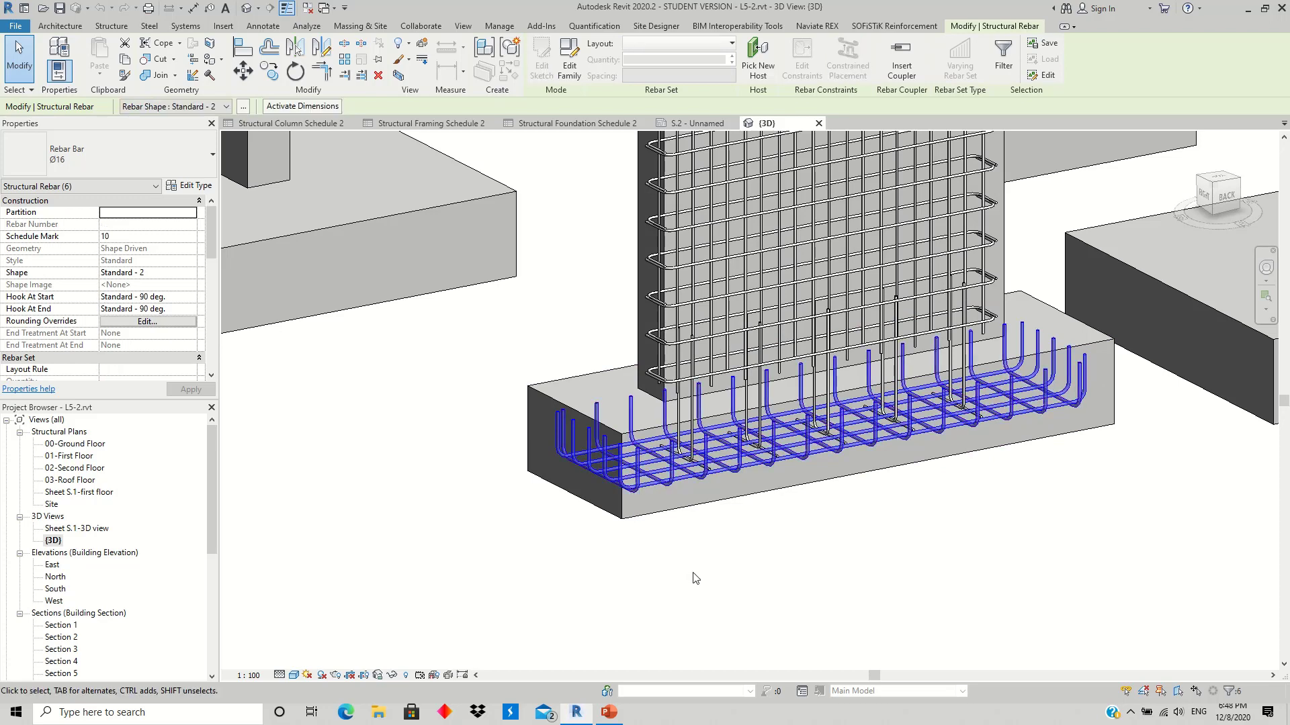
Step: From the rebar's Image property, open Manage Images and start adding an image file
{"action": "left_click_drag", "start_coordinate": [211, 246], "coordinate": [216, 346]}
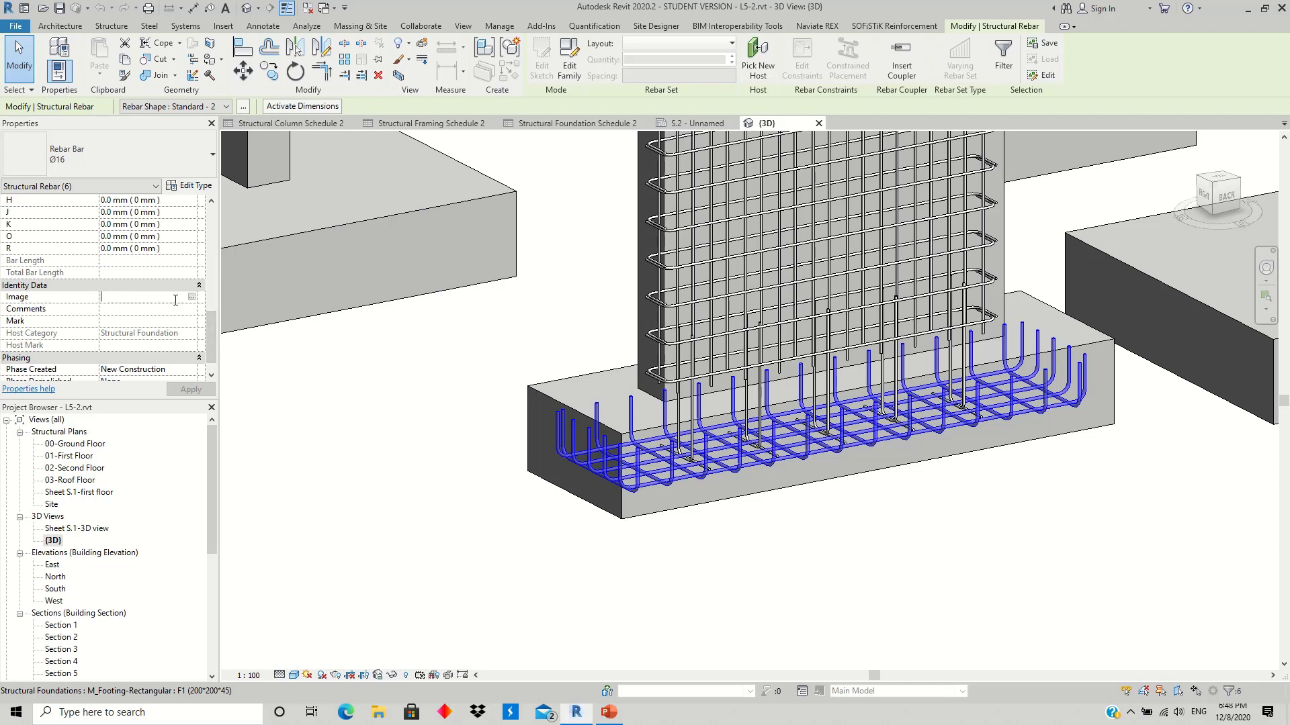
{"action": "left_click", "coordinate": [192, 298]}
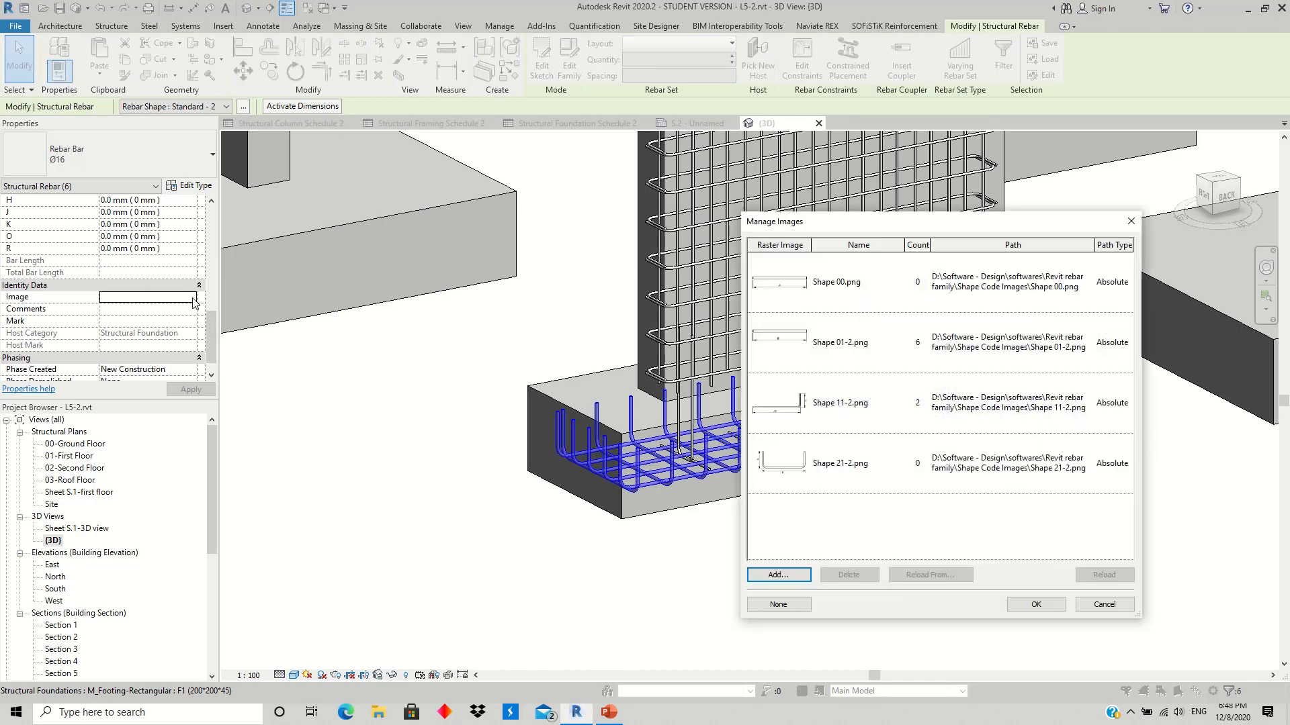
{"action": "left_click_drag", "start_coordinate": [1008, 229], "coordinate": [940, 213]}
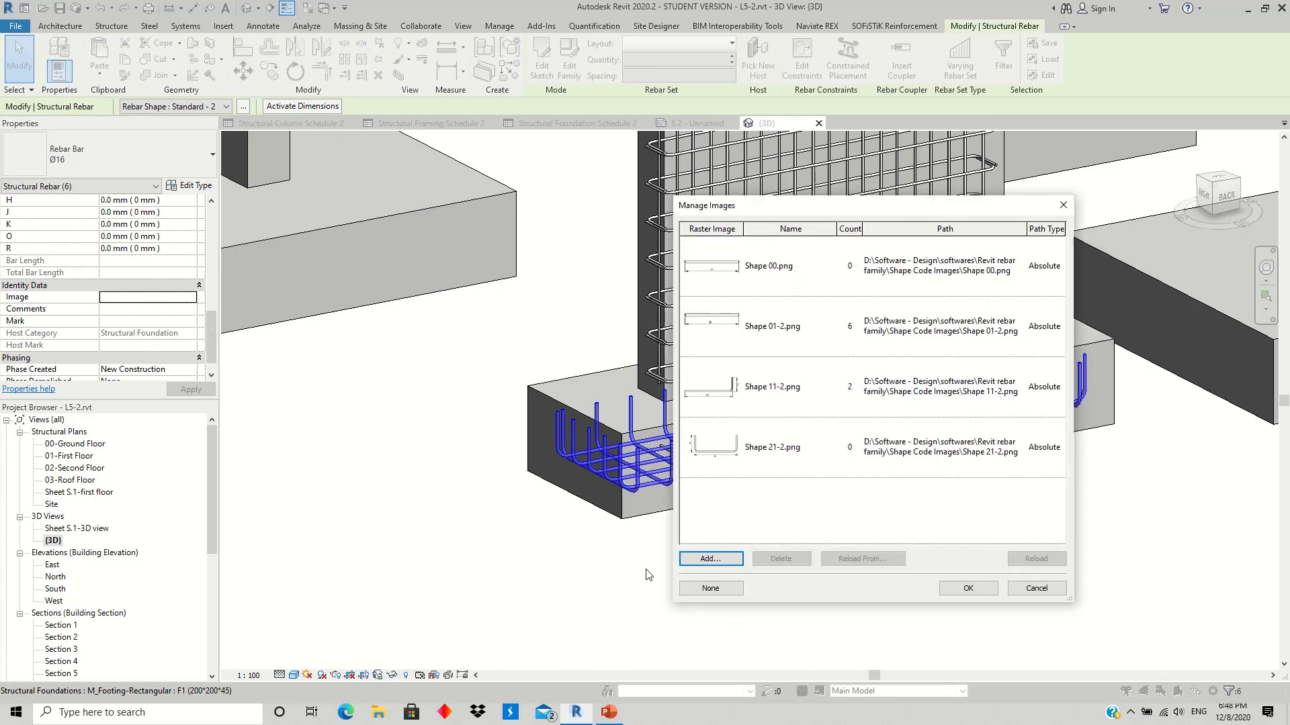
{"action": "left_click", "coordinate": [719, 558]}
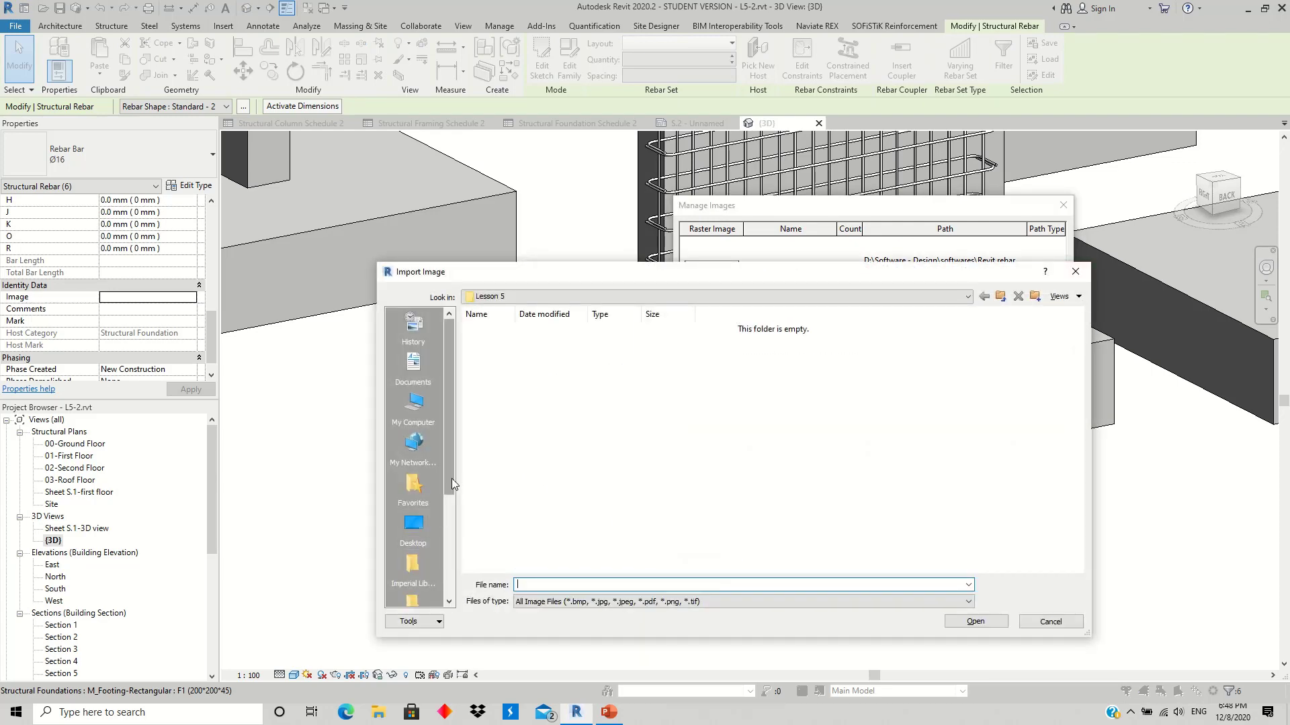
Step: Browse to DATA (D:) > Software - Design > softwares > Revit rebar family
{"action": "mouse_move", "coordinate": [452, 479]}
{"action": "left_mouse_down"}
{"action": "mouse_move", "coordinate": [448, 549]}
{"action": "mouse_move", "coordinate": [457, 425]}
{"action": "left_mouse_up"}
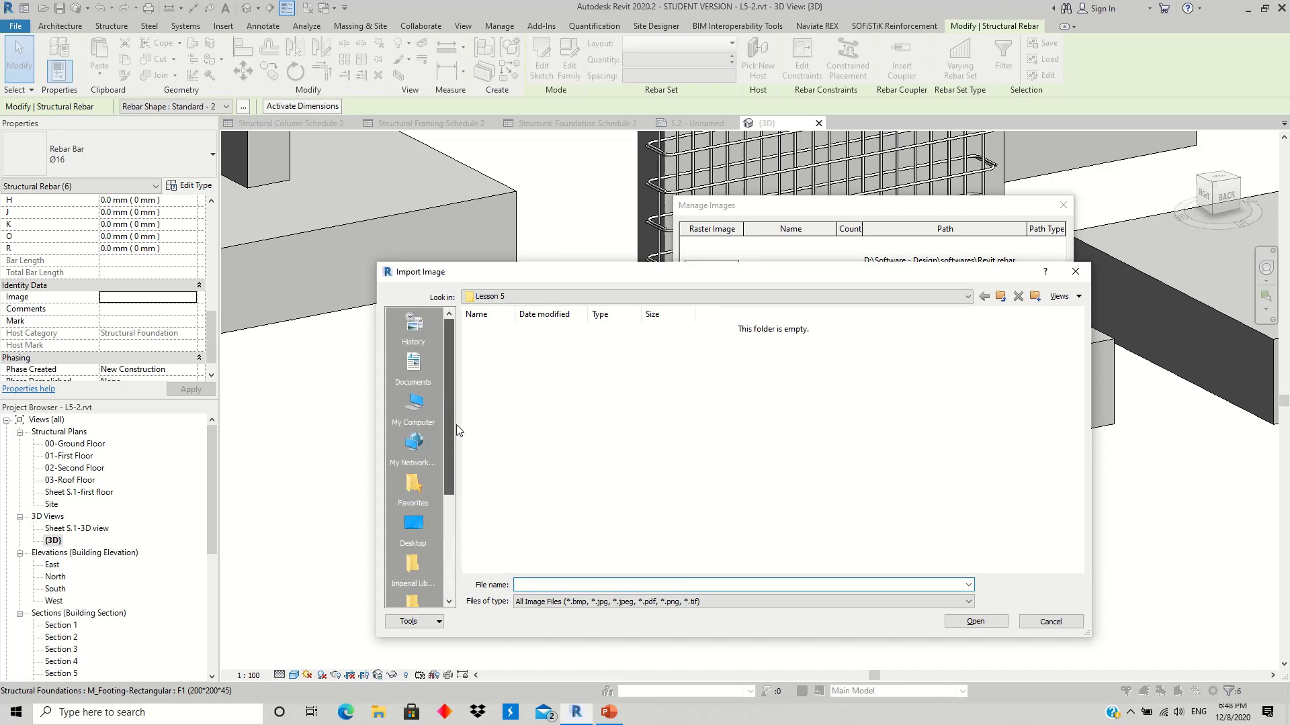
{"action": "left_click", "coordinate": [415, 405]}
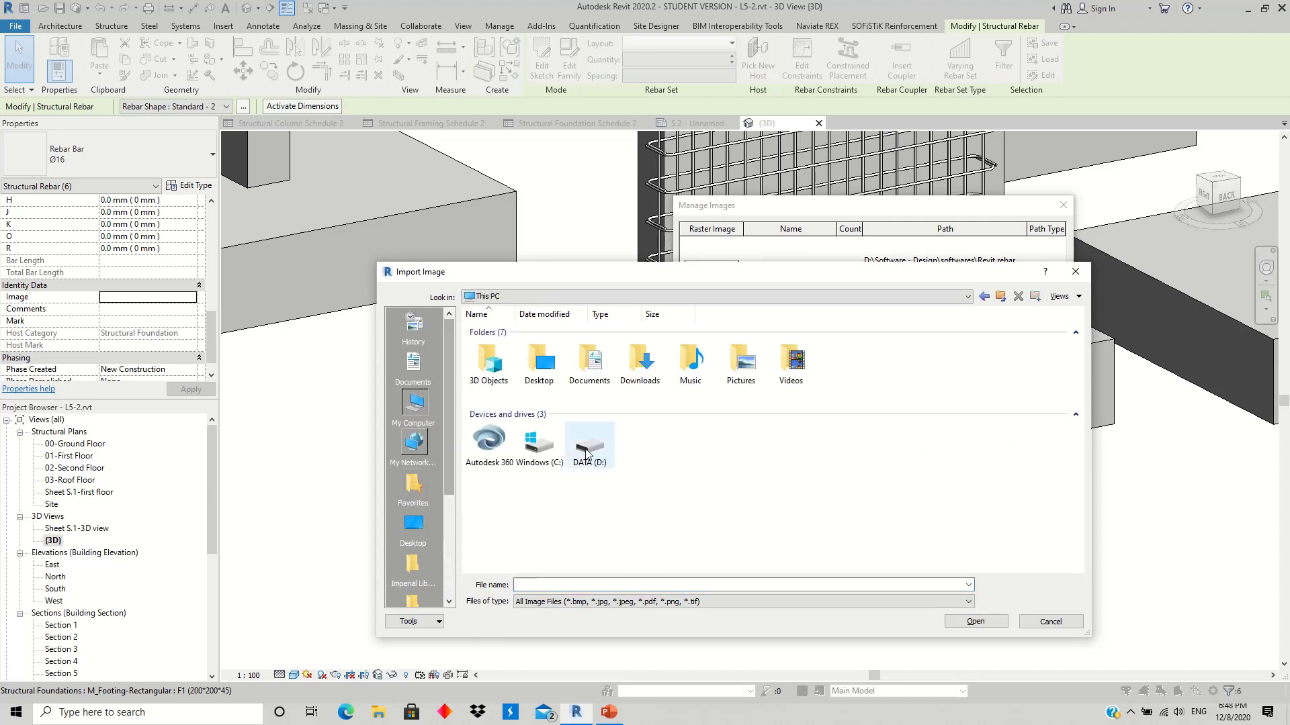
{"action": "double_click", "coordinate": [586, 455]}
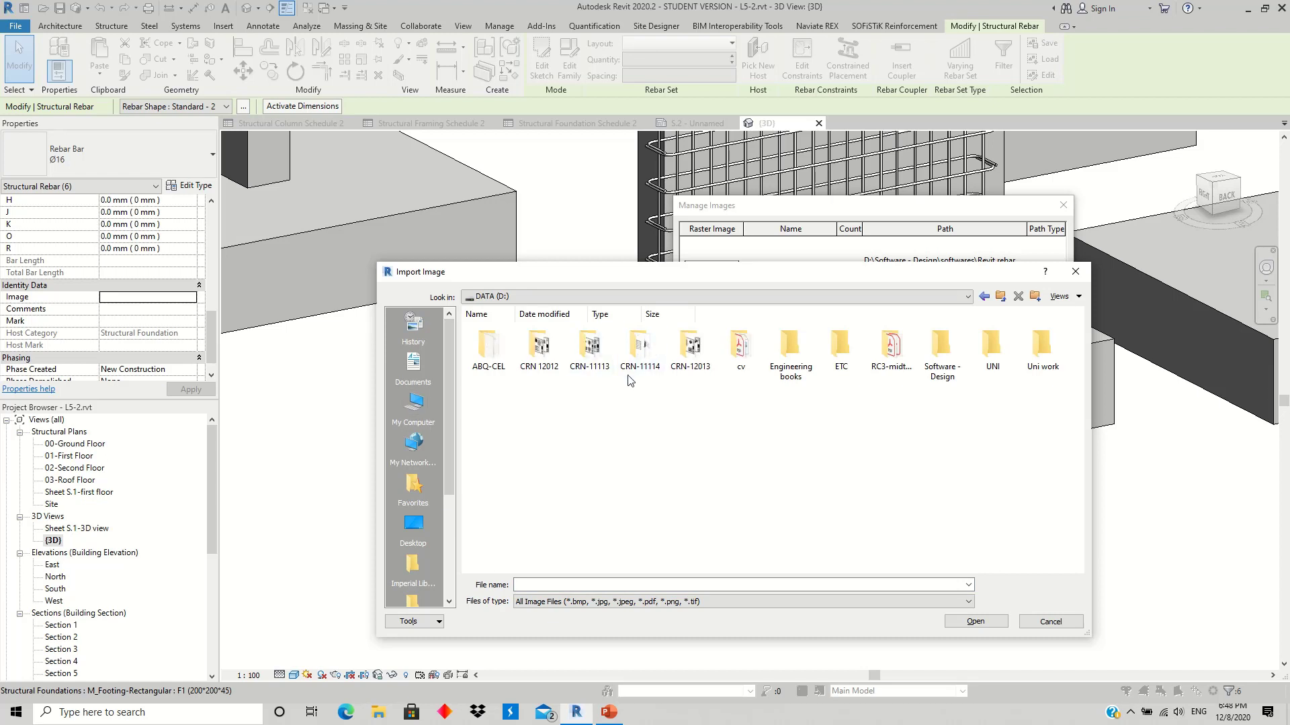
{"action": "double_click", "coordinate": [937, 371]}
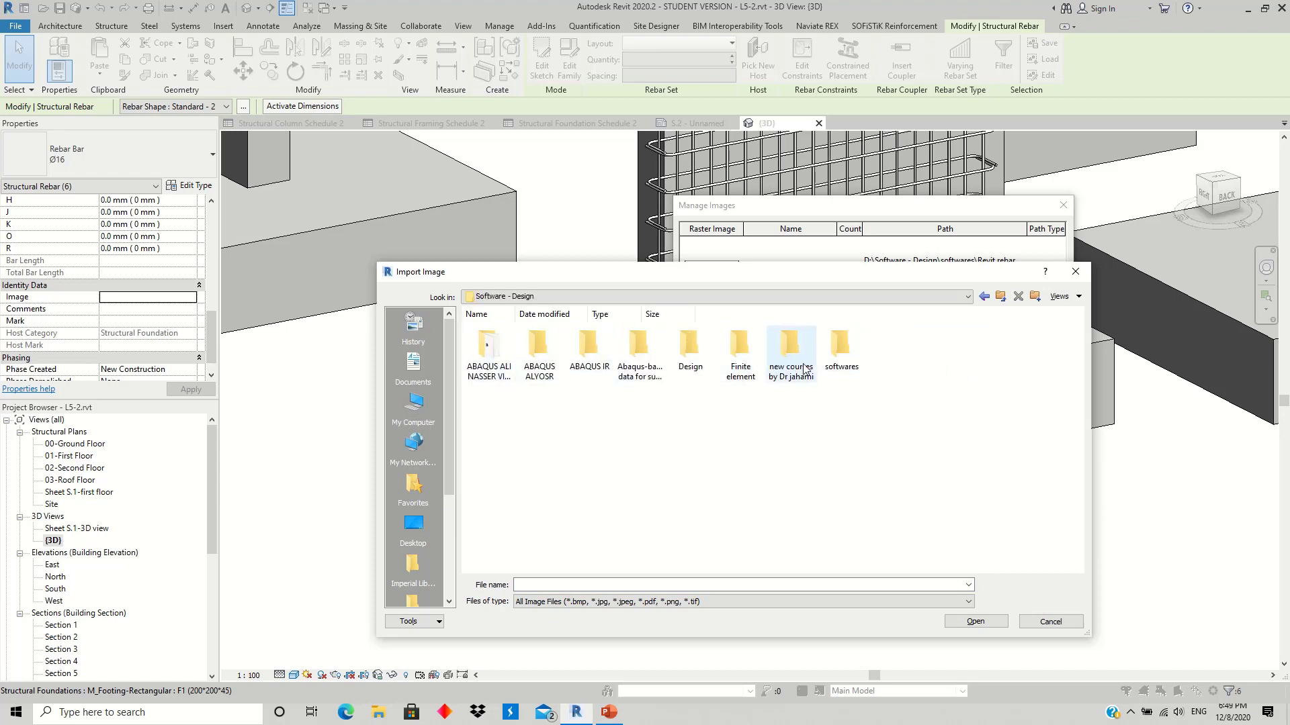
{"action": "double_click", "coordinate": [840, 346]}
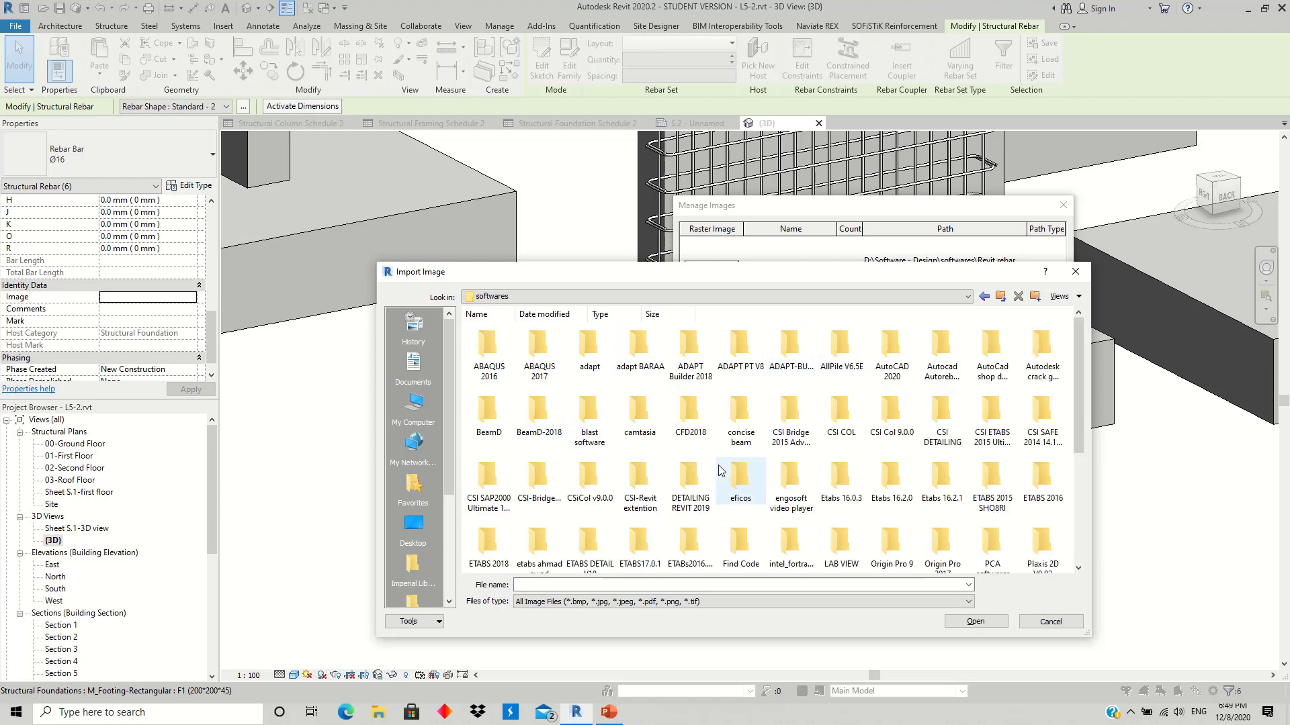
{"action": "scroll", "coordinate": [724, 472], "scroll_direction": "down", "scroll_amount": 3}
{"action": "left_click", "coordinate": [689, 403]}
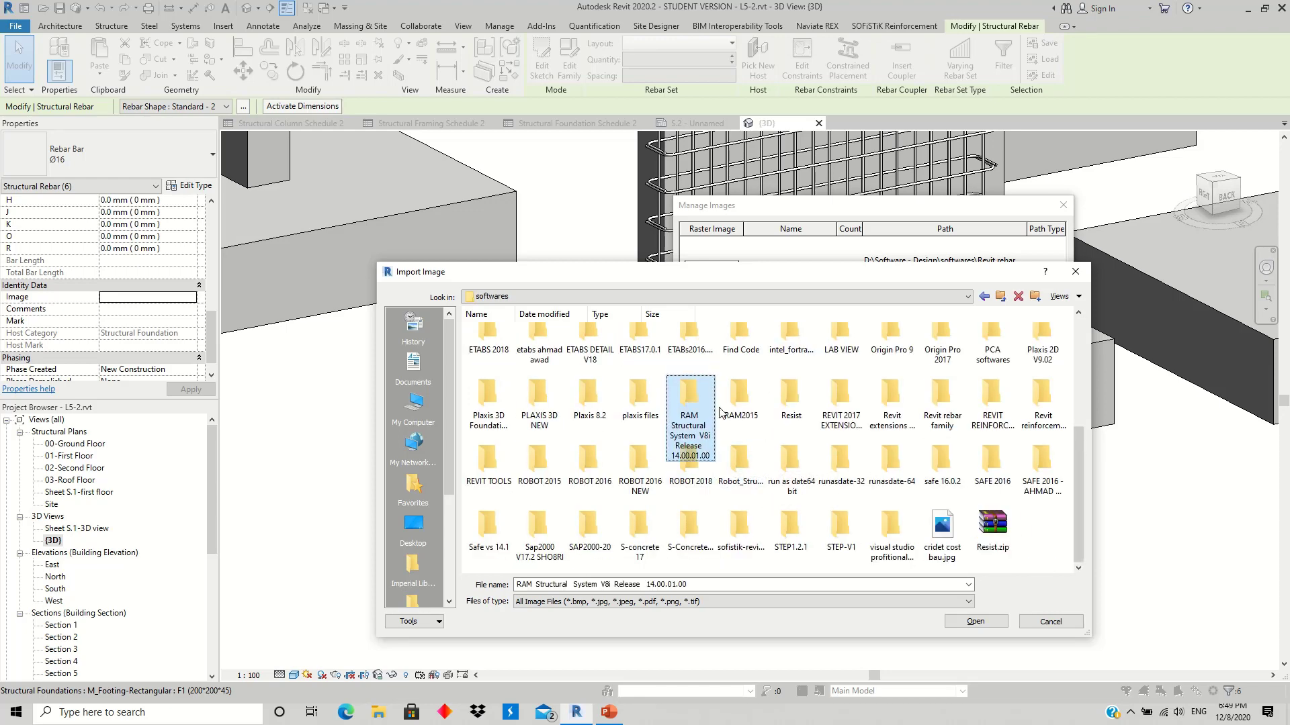
{"action": "double_click", "coordinate": [940, 397]}
Step: Look inside the Shape families folder, then return to Revit rebar family
{"action": "double_click", "coordinate": [544, 381]}
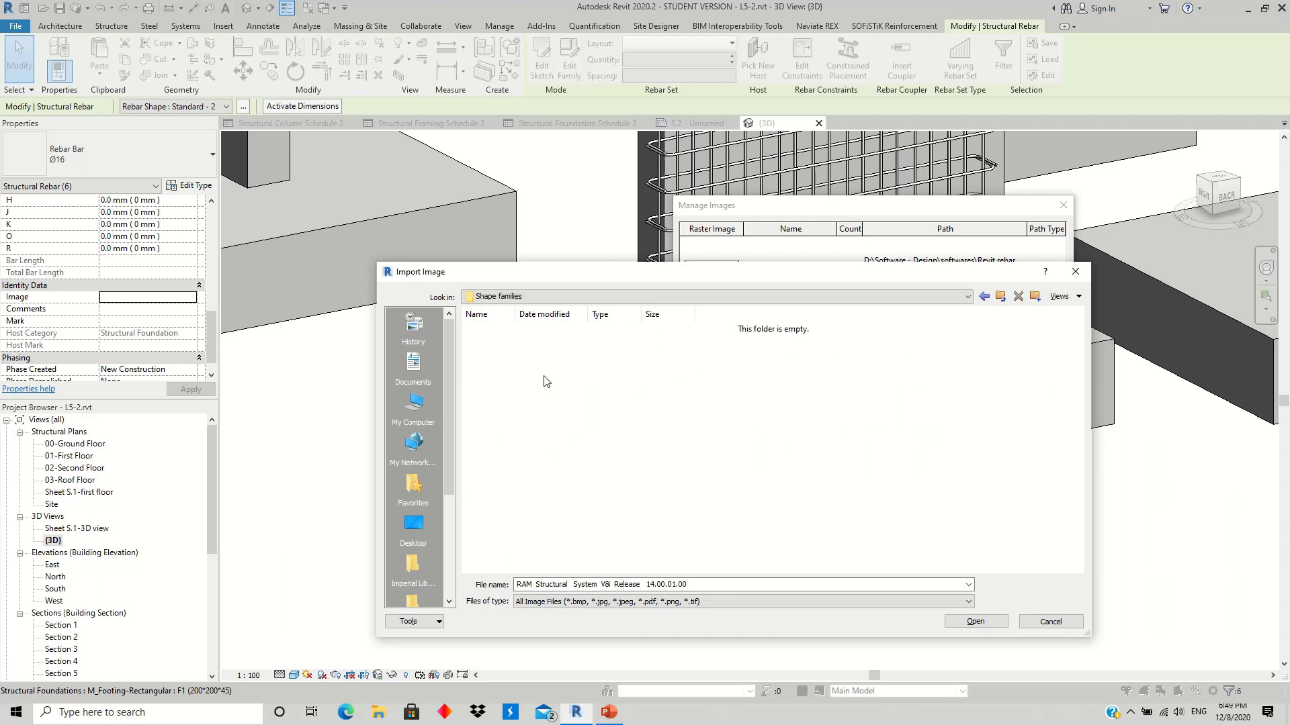
{"action": "left_click", "coordinate": [681, 603]}
{"action": "left_click", "coordinate": [681, 602]}
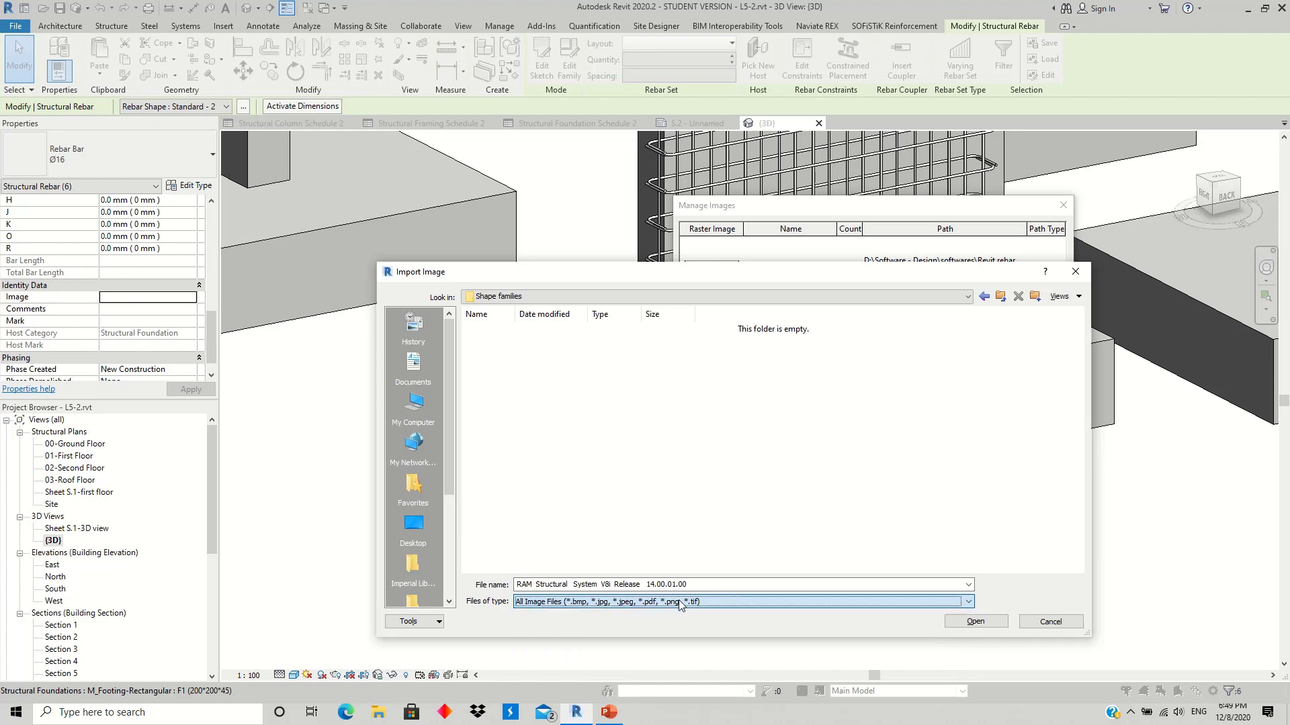
{"action": "left_click", "coordinate": [1000, 296]}
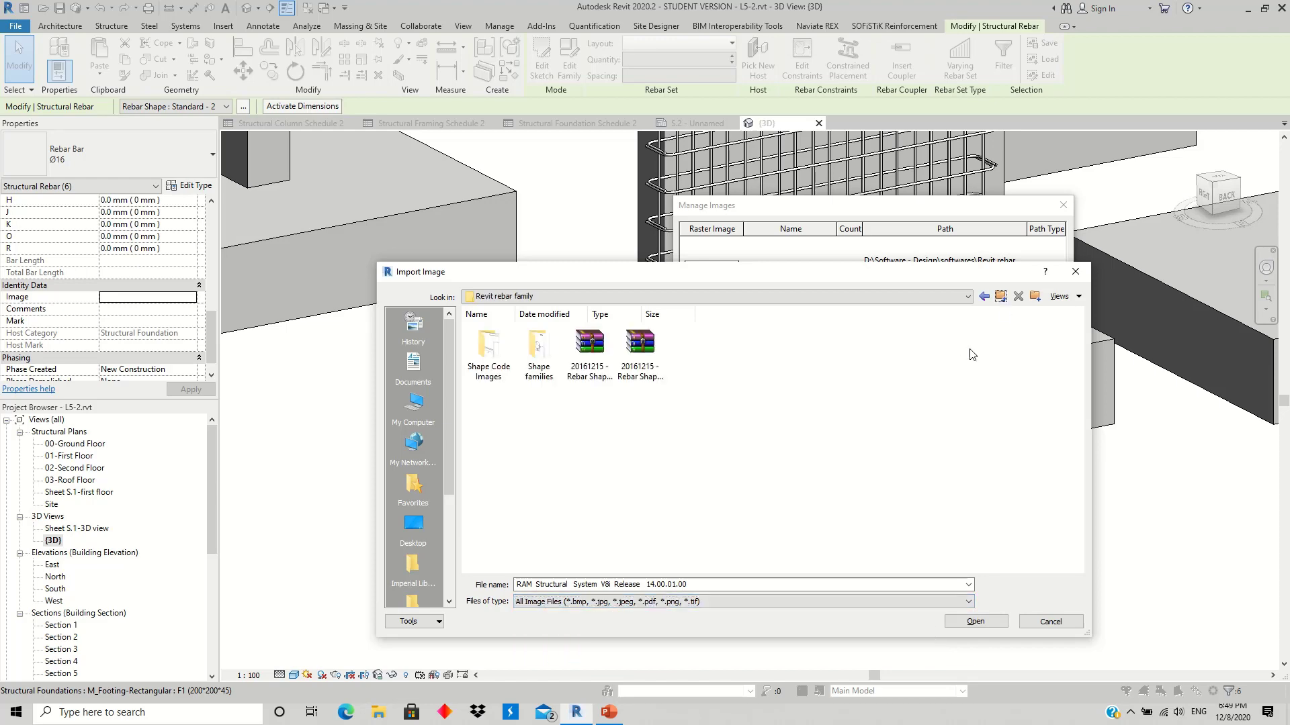
Step: Open Shape Code Images and step through the thumbnails, including Shape 28.png
{"action": "double_click", "coordinate": [501, 380]}
{"action": "left_click", "coordinate": [531, 366]}
{"action": "key", "text": "Left"}
{"action": "key", "text": "Right"}
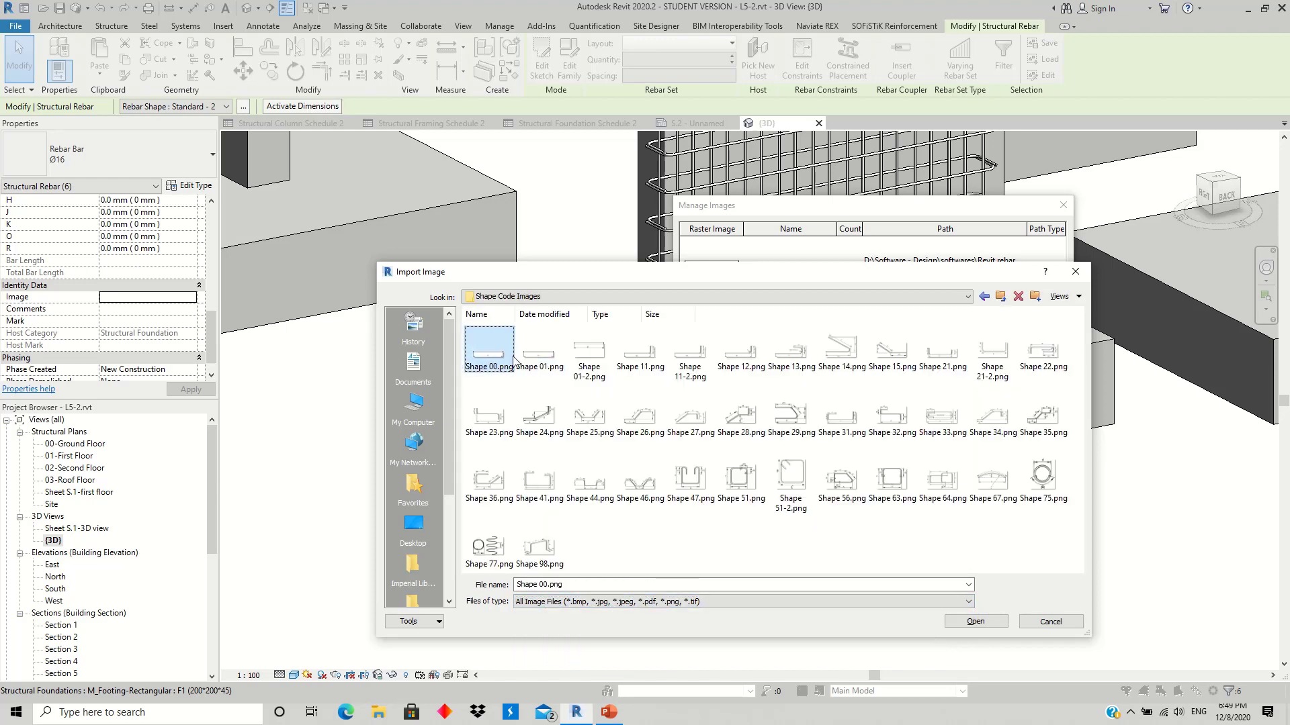
{"action": "key", "text": "Right"}
{"action": "key", "text": "Right"}
{"action": "key", "text": "Right"}
{"action": "key", "text": "Right"}
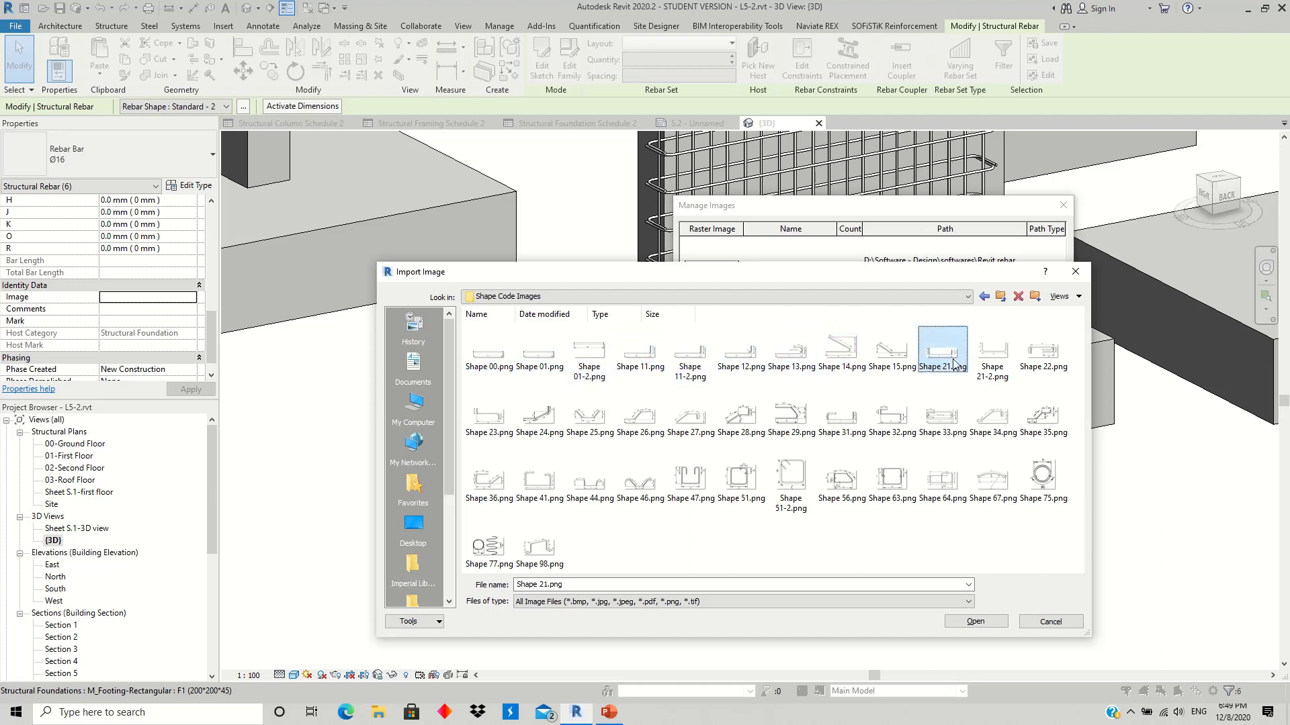
{"action": "left_click", "coordinate": [725, 429]}
{"action": "key", "text": "Left"}
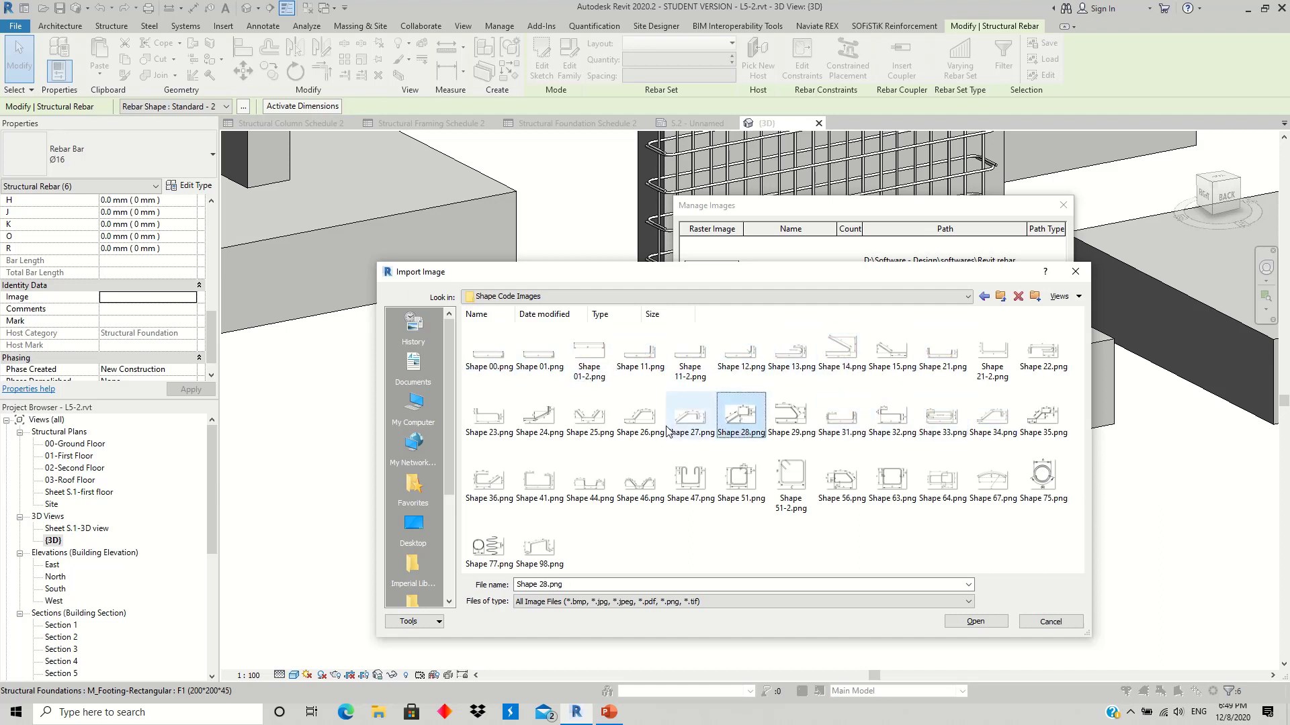
{"action": "key", "text": "Left"}
{"action": "key", "text": "Left"}
{"action": "key", "text": "Left"}
Step: Pick Shapes 41, 51, 01 and 00, then open Shape 01-2.png in the image viewer
{"action": "left_click", "coordinate": [535, 487]}
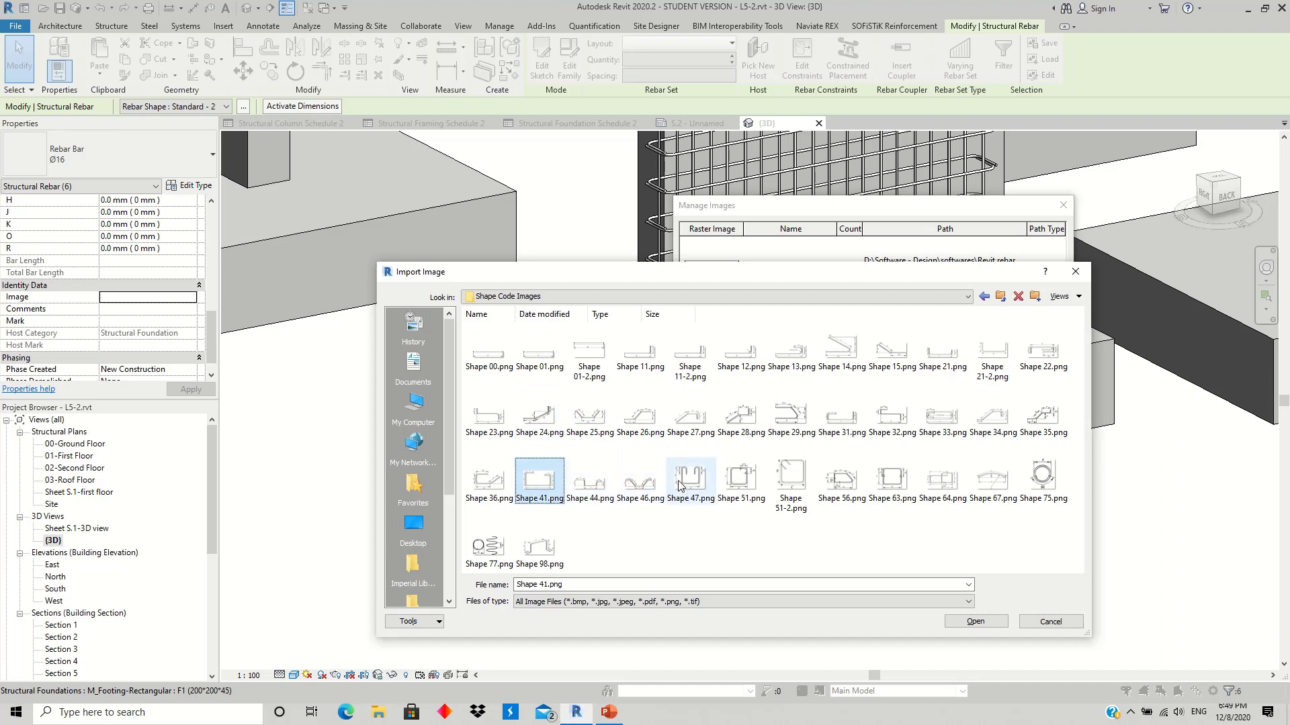
{"action": "left_click", "coordinate": [736, 481]}
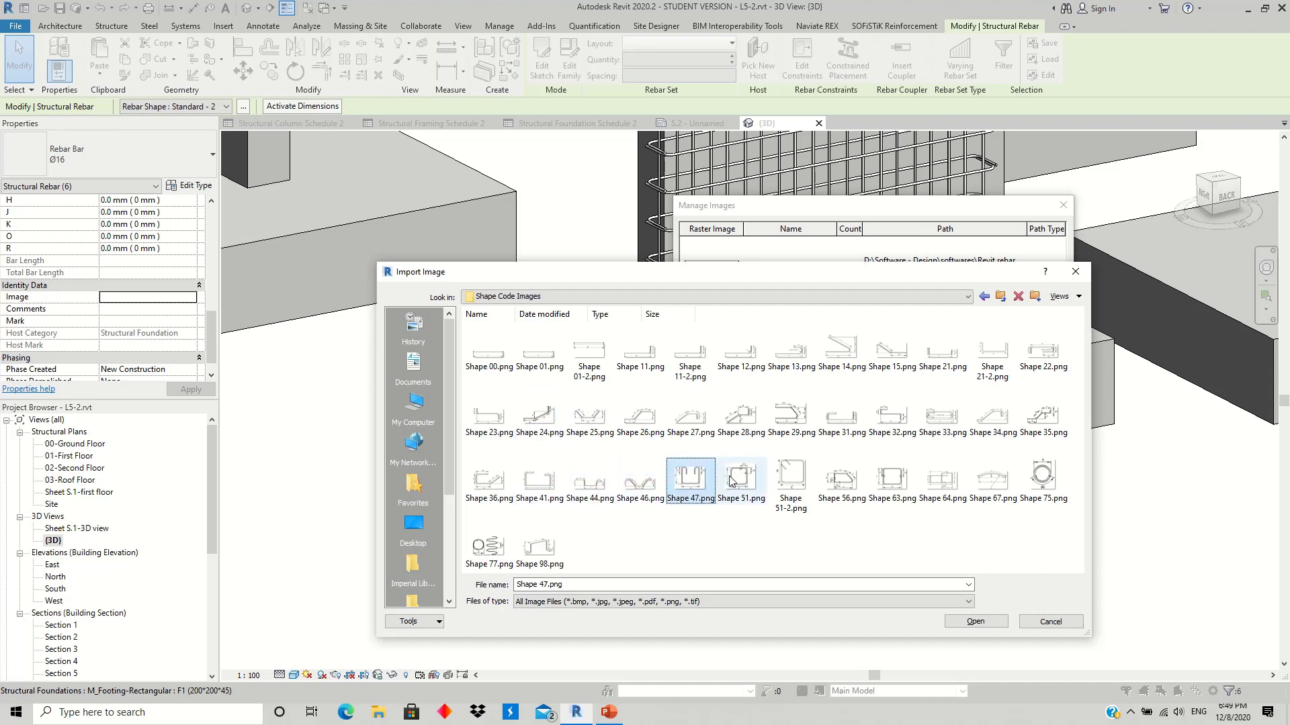
{"action": "left_click", "coordinate": [537, 368]}
{"action": "left_click", "coordinate": [491, 366]}
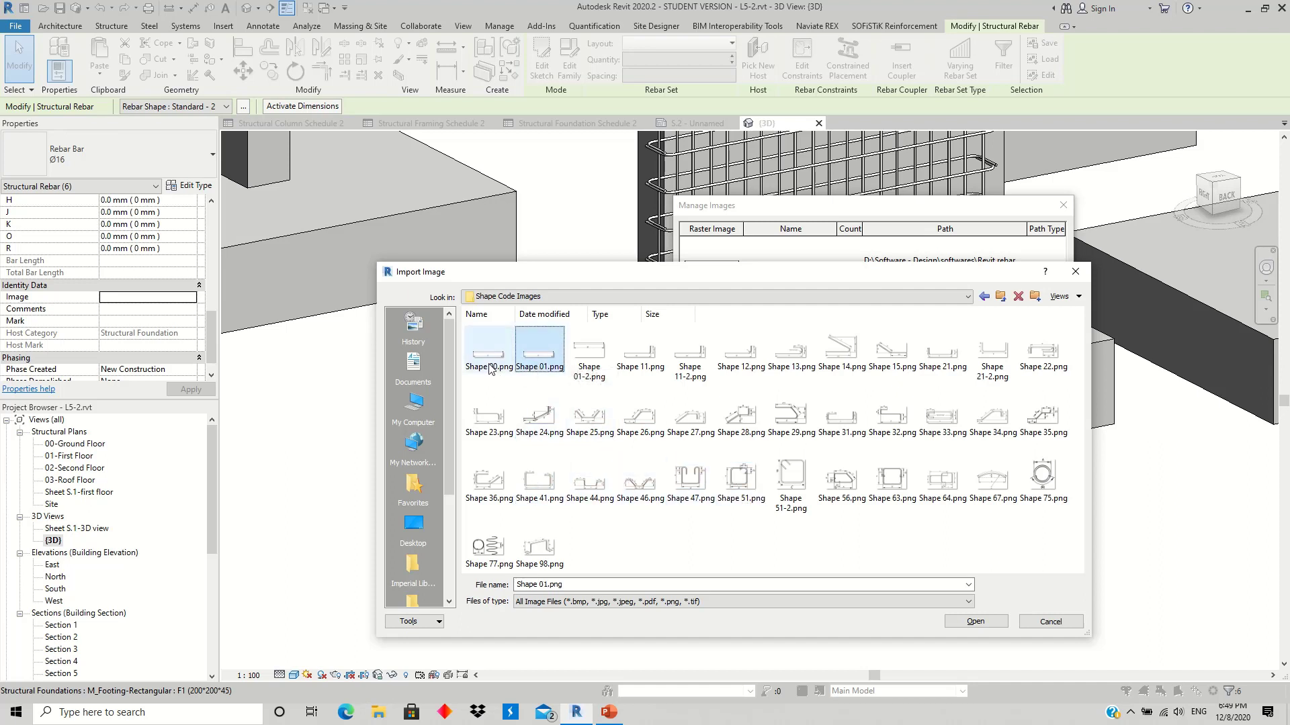
{"action": "left_click", "coordinate": [589, 363]}
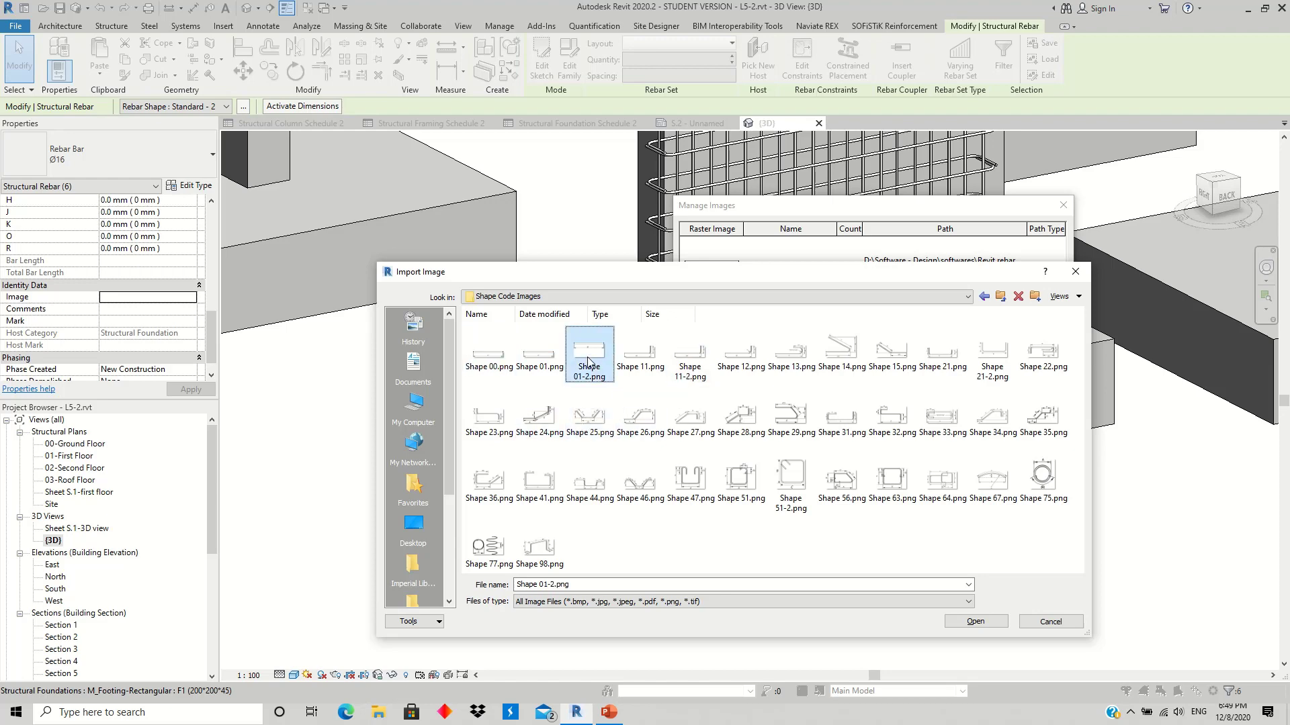
{"action": "right_click", "coordinate": [586, 356]}
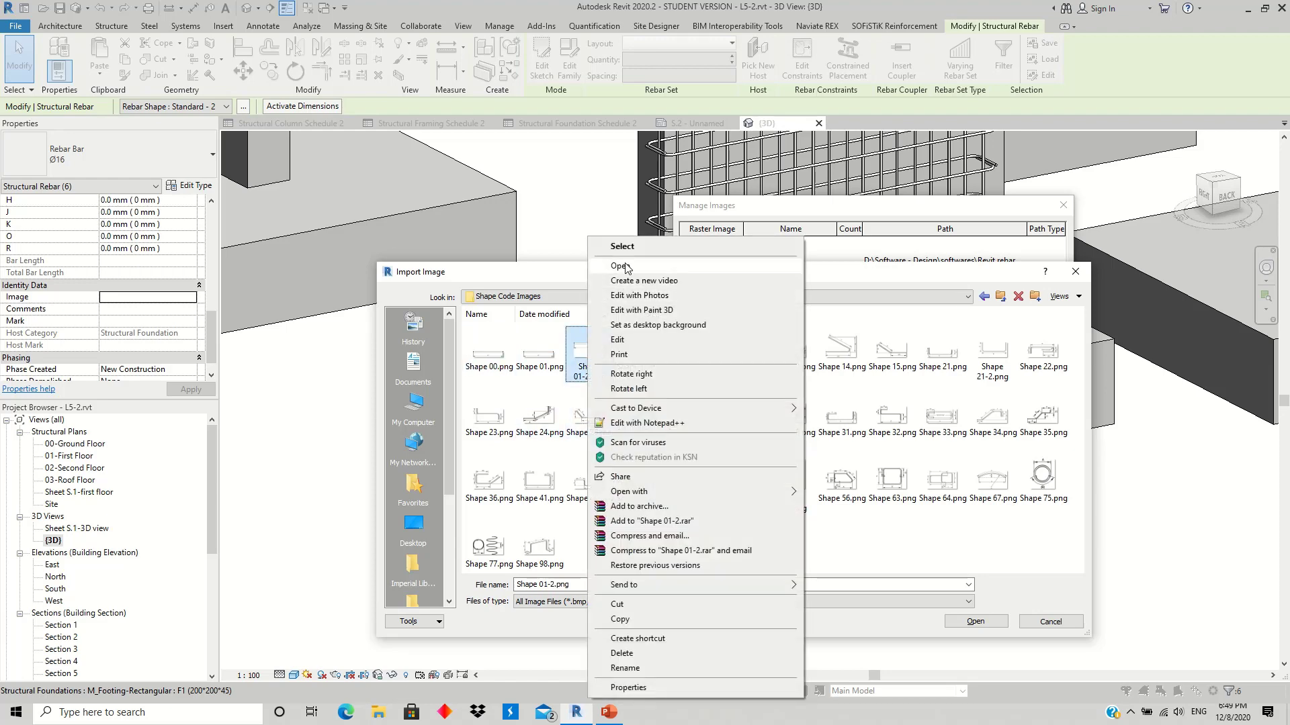
{"action": "left_click", "coordinate": [614, 358]}
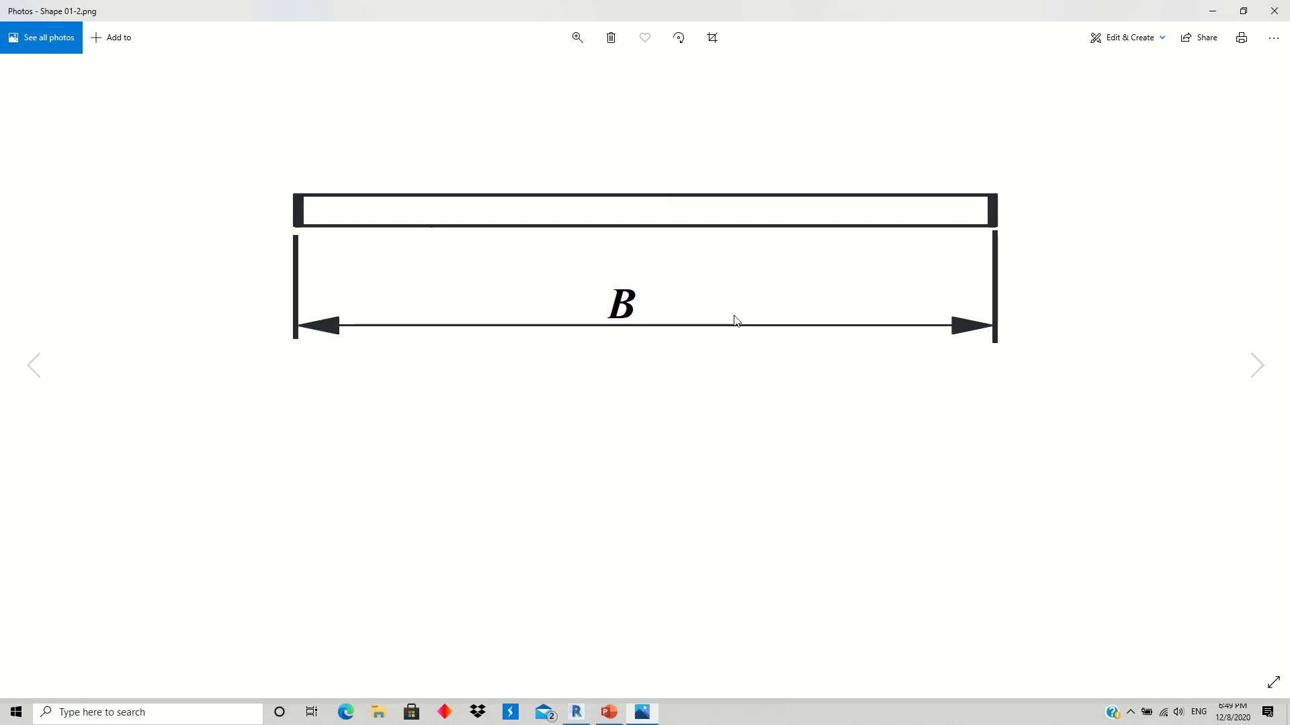
Step: Preview Shapes 11, 11-2 and 12 in Photos, back to 11-2, then close Photos
{"action": "left_click", "coordinate": [1255, 373]}
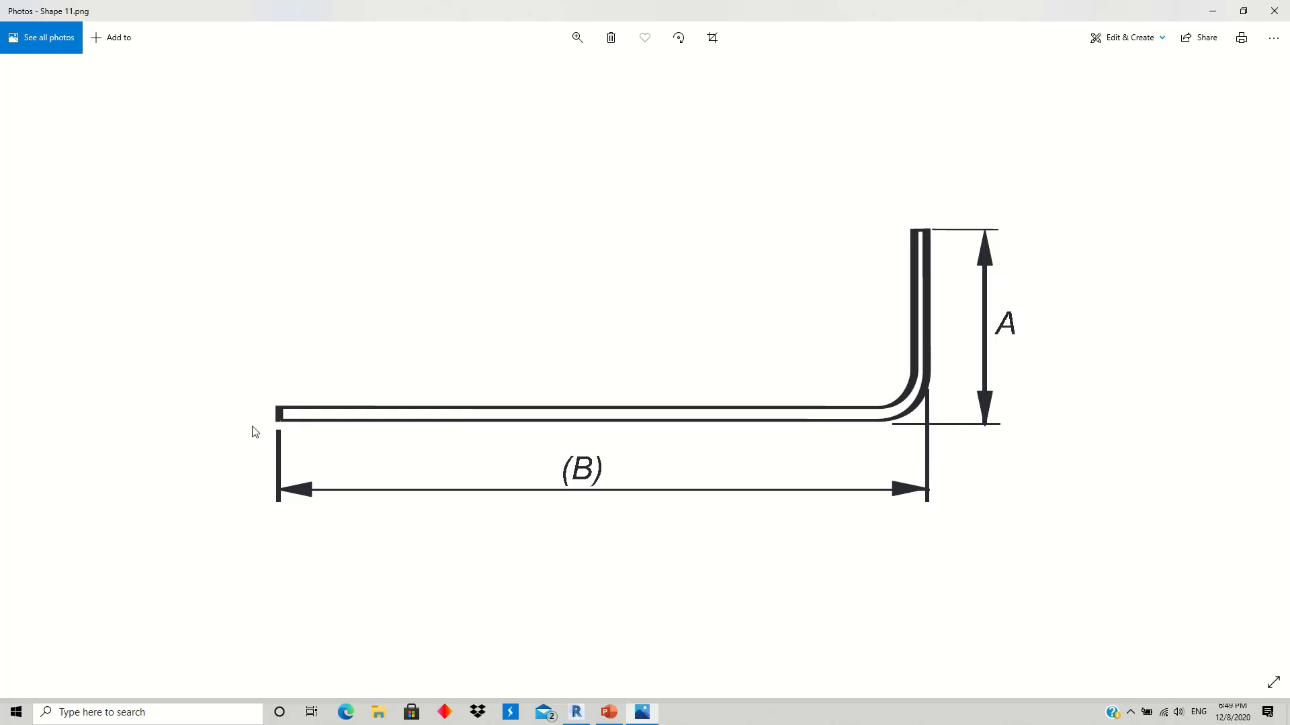
{"action": "left_click", "coordinate": [1255, 371]}
{"action": "left_click", "coordinate": [1257, 371]}
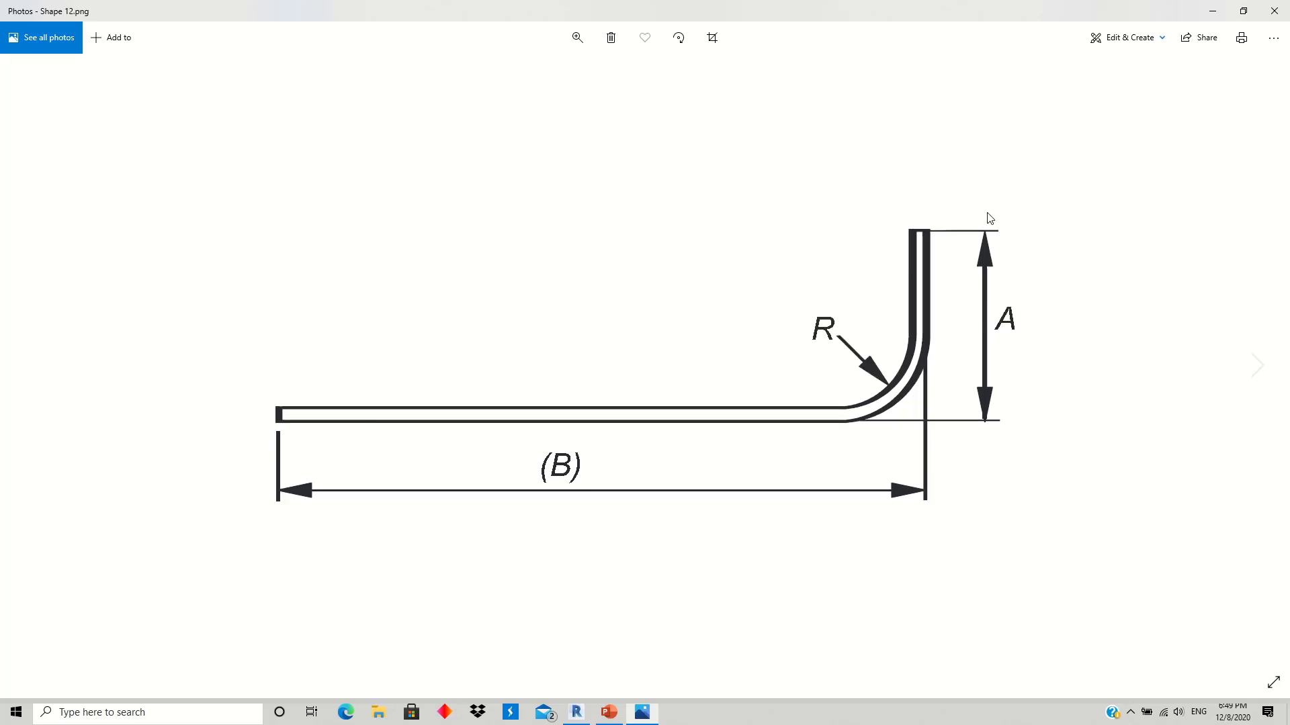
{"action": "left_click", "coordinate": [38, 370]}
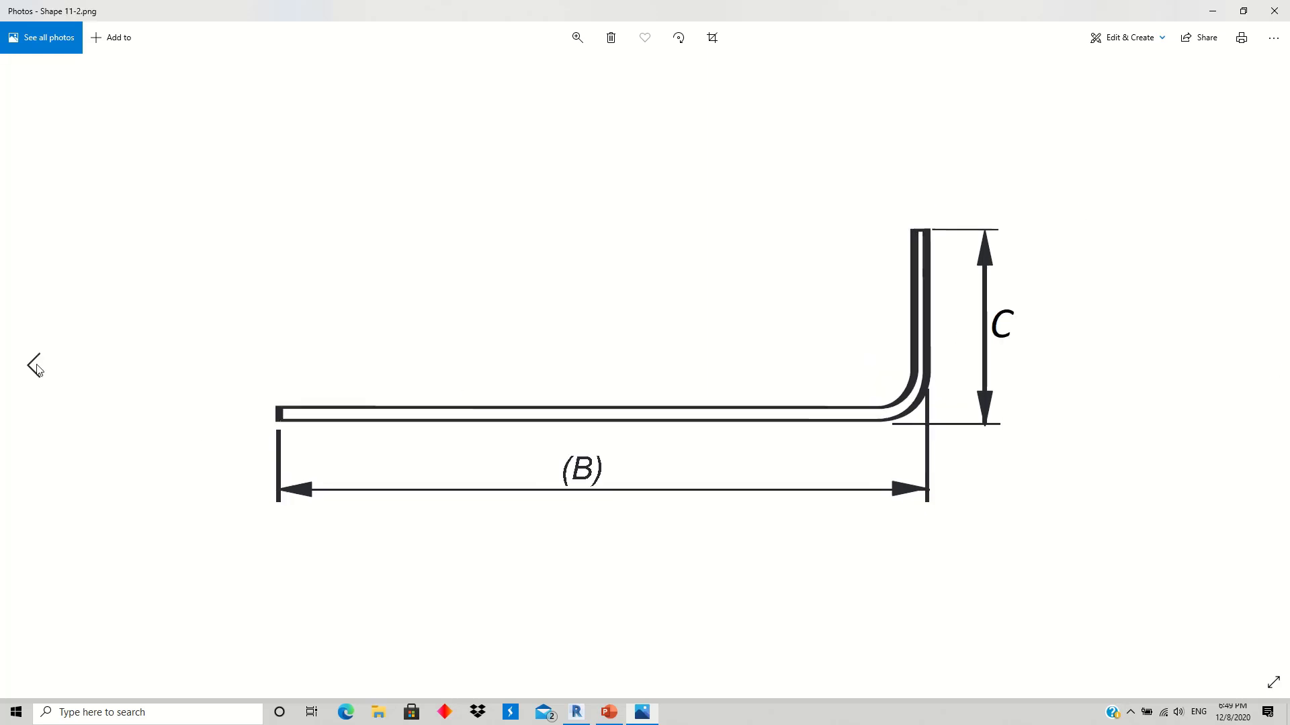
{"action": "left_click", "coordinate": [1274, 11]}
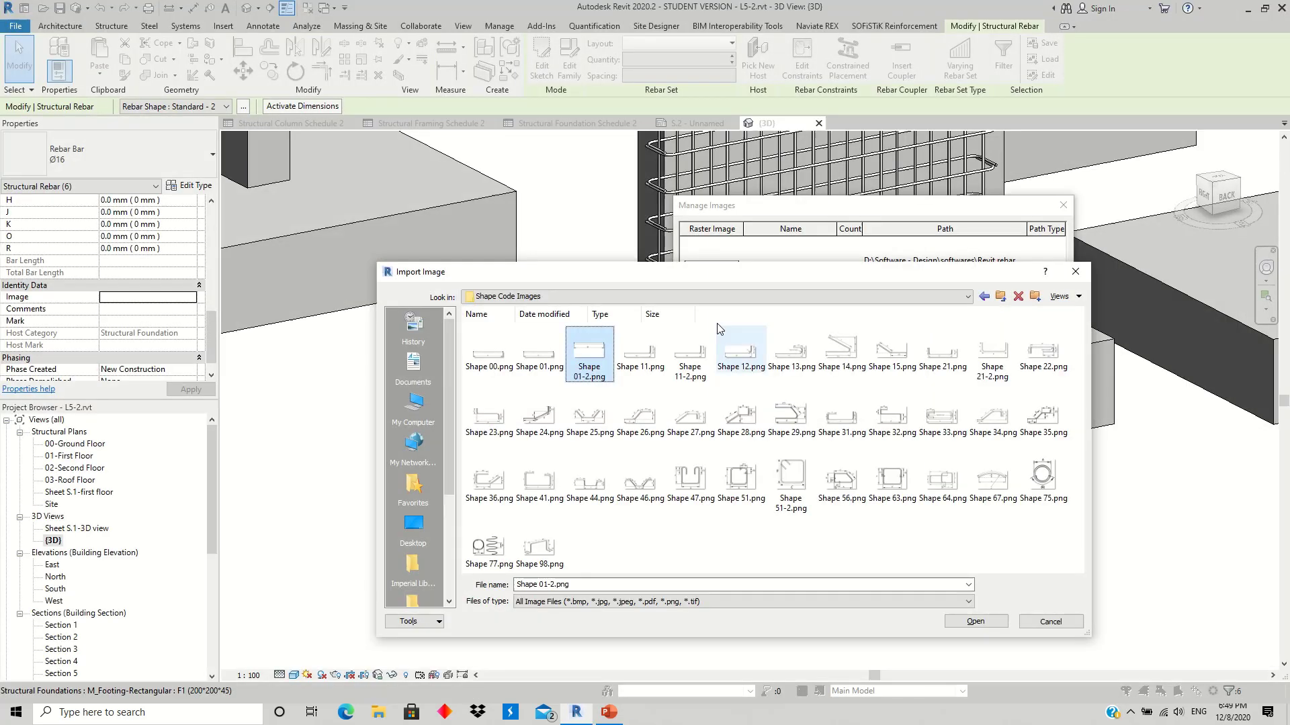
Step: Close Import Image and Manage Images to return to the 3D footing rebar view
{"action": "left_click", "coordinate": [1075, 271]}
{"action": "left_click", "coordinate": [1063, 206]}
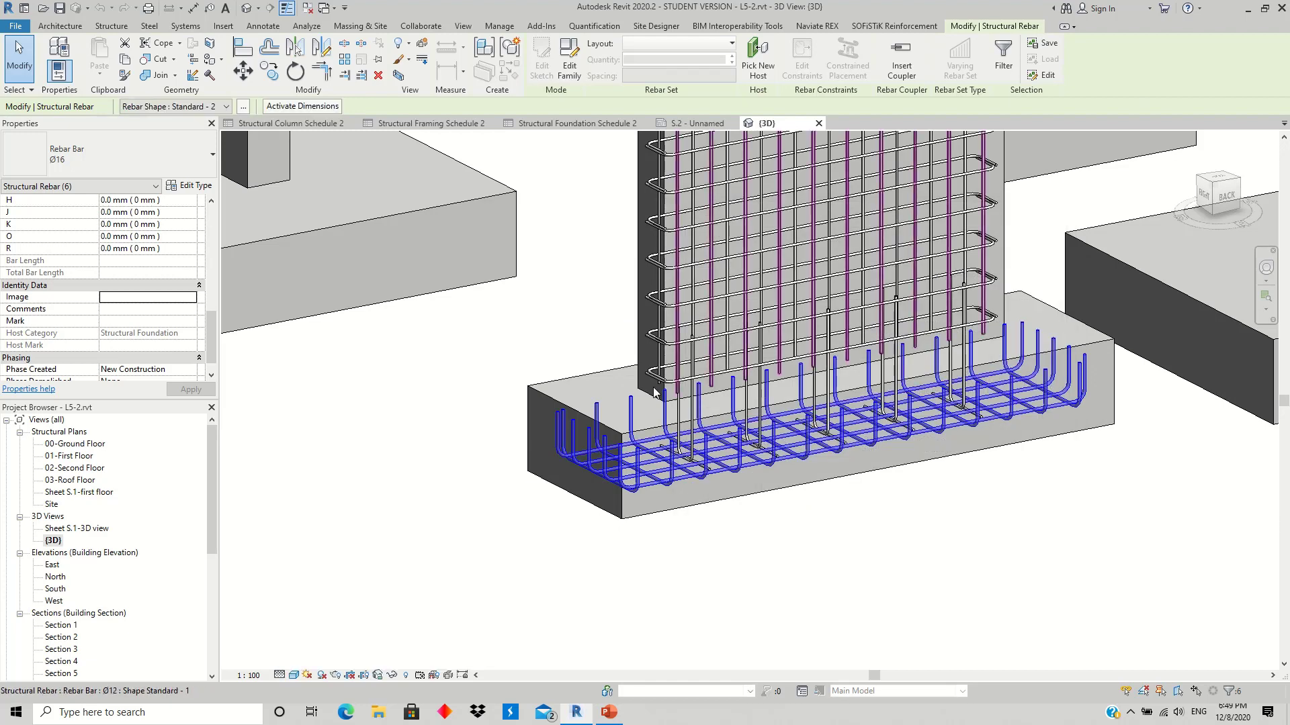
{"action": "scroll", "coordinate": [213, 303], "scroll_direction": "up", "scroll_amount": 3}
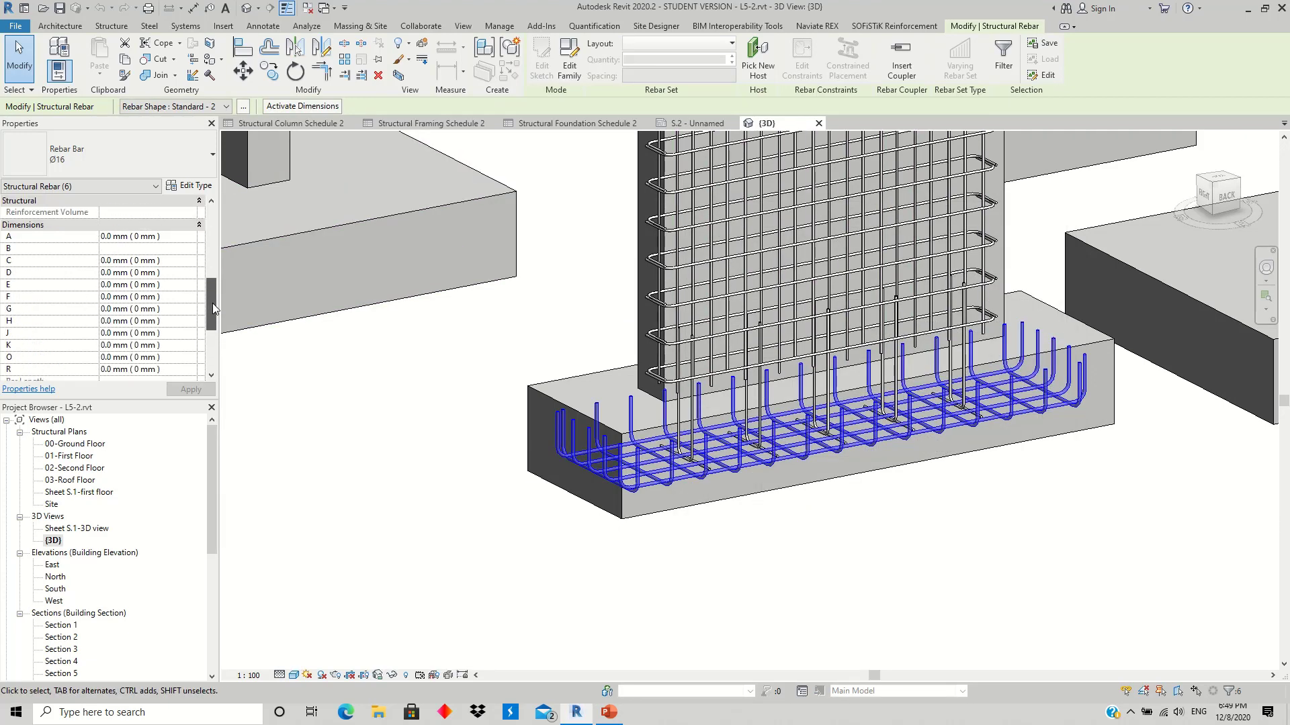
{"action": "scroll", "coordinate": [213, 298], "scroll_direction": "up", "scroll_amount": 2}
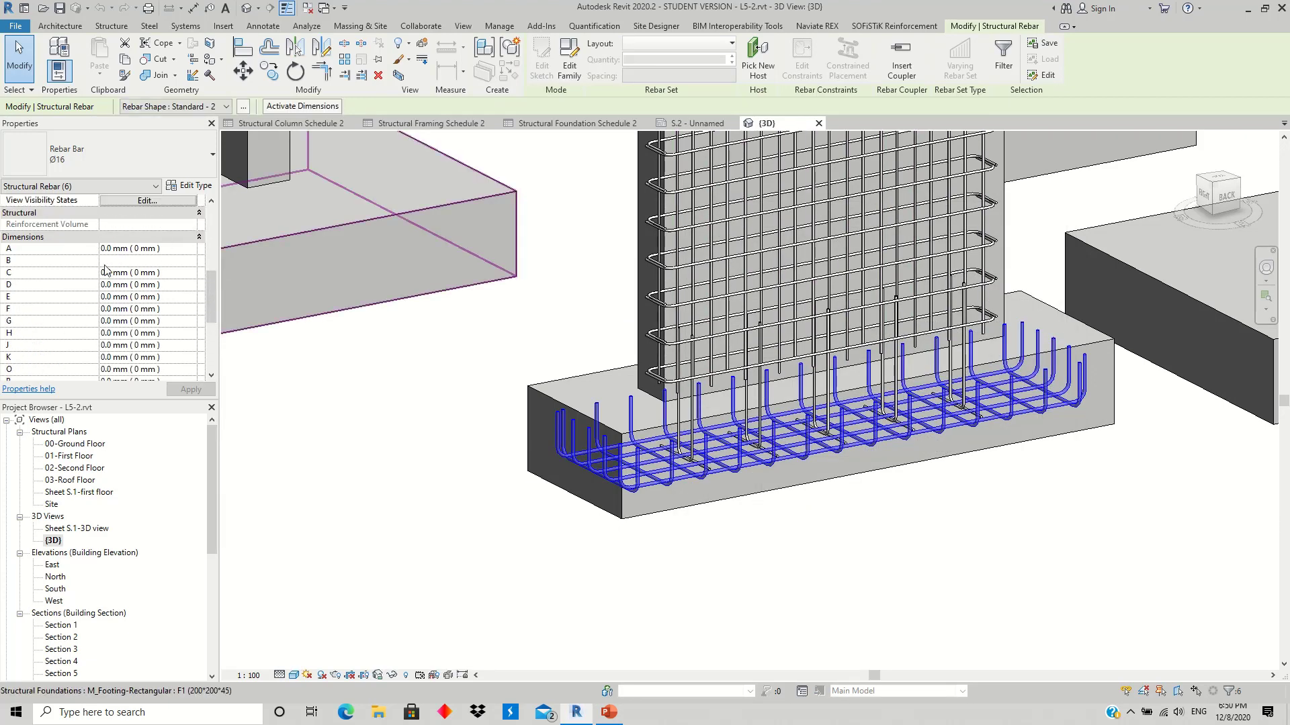
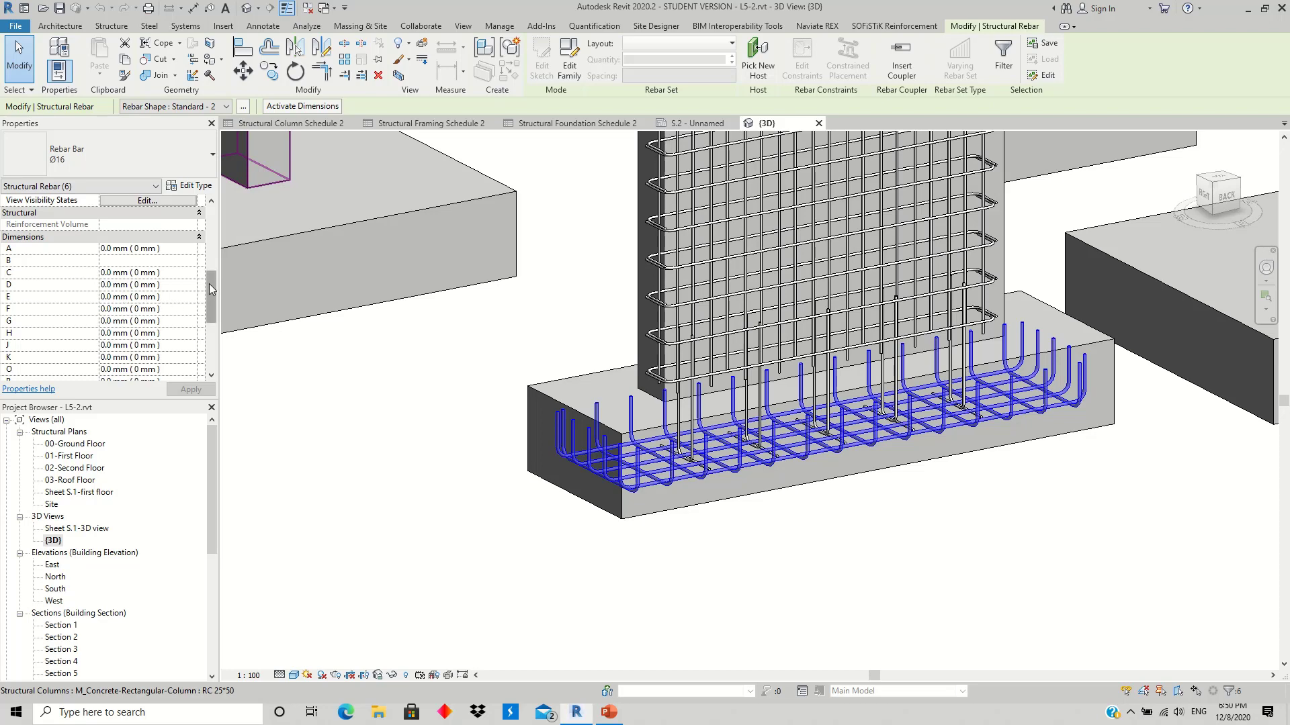
Step: From the bars' Image property, open Manage Images and start adding a new image
{"action": "left_click_drag", "start_coordinate": [211, 289], "coordinate": [209, 334]}
{"action": "left_click", "coordinate": [159, 280]}
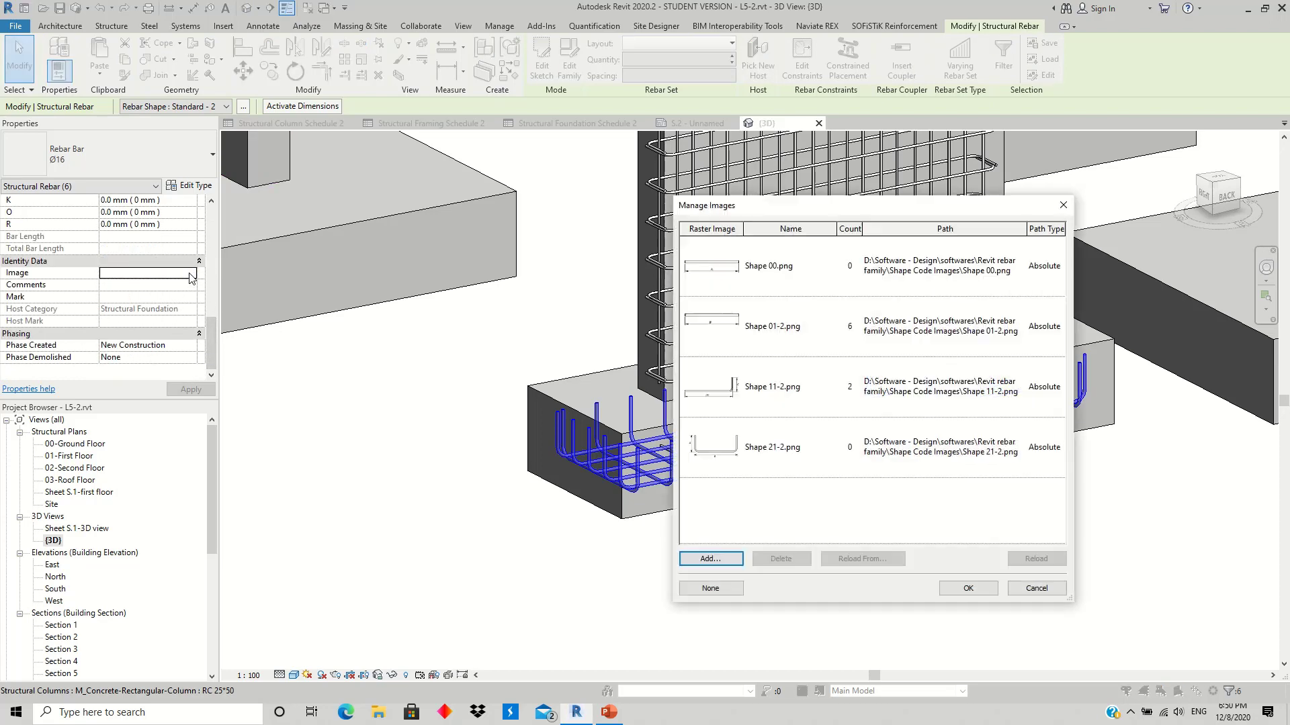
{"action": "left_click", "coordinate": [717, 326]}
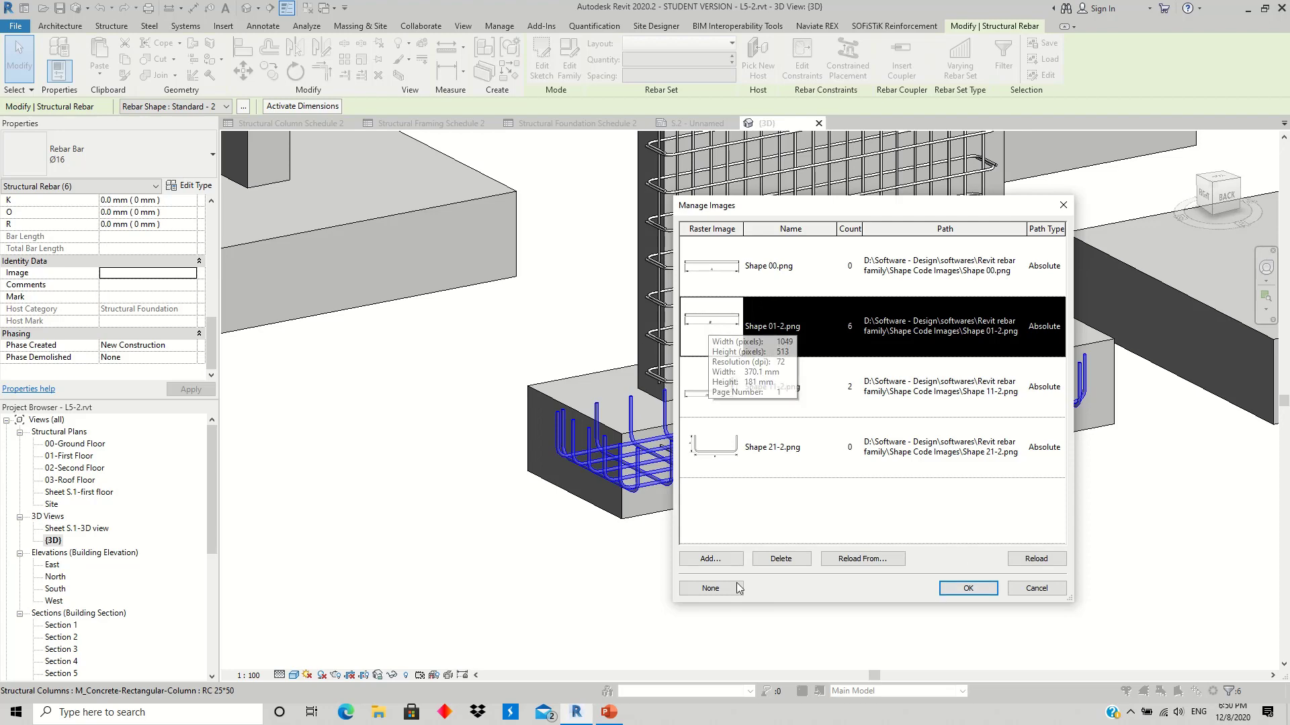
{"action": "left_click", "coordinate": [730, 561]}
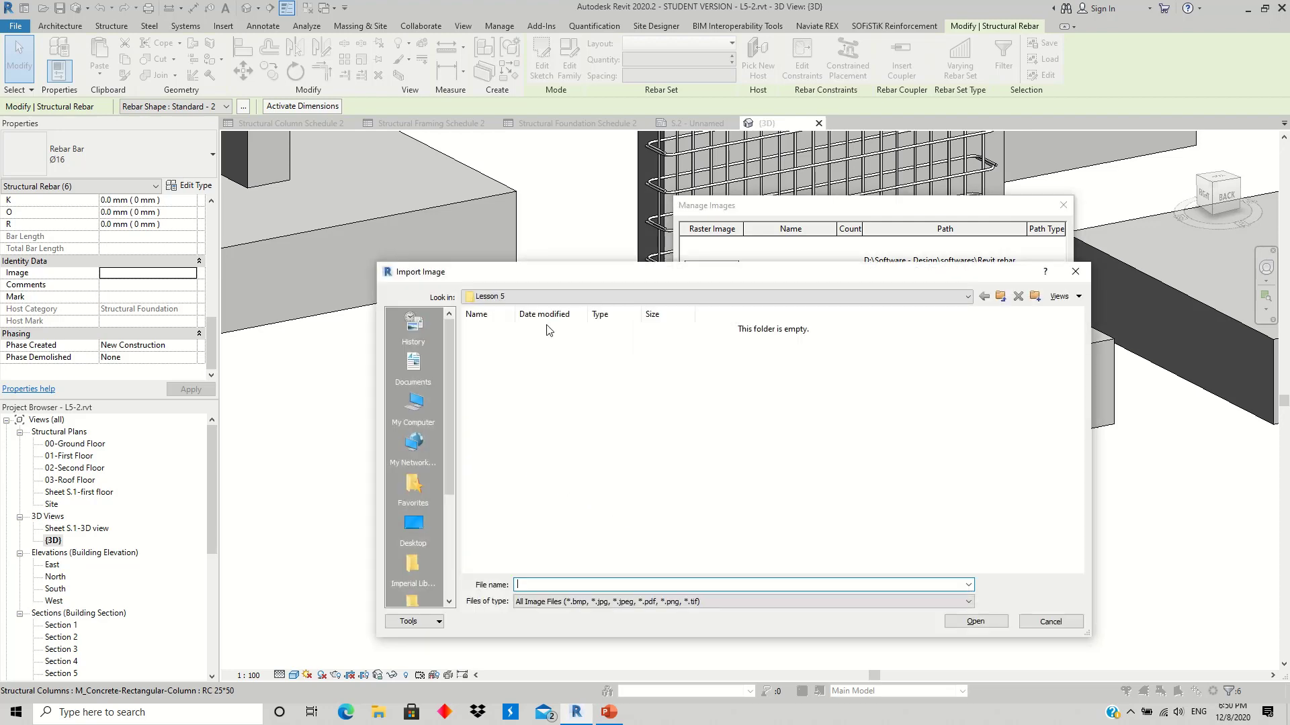
Step: Browse via This PC, DATA (D:) and Software - Design to the Shape Code Images folder
{"action": "left_click", "coordinate": [1002, 296]}
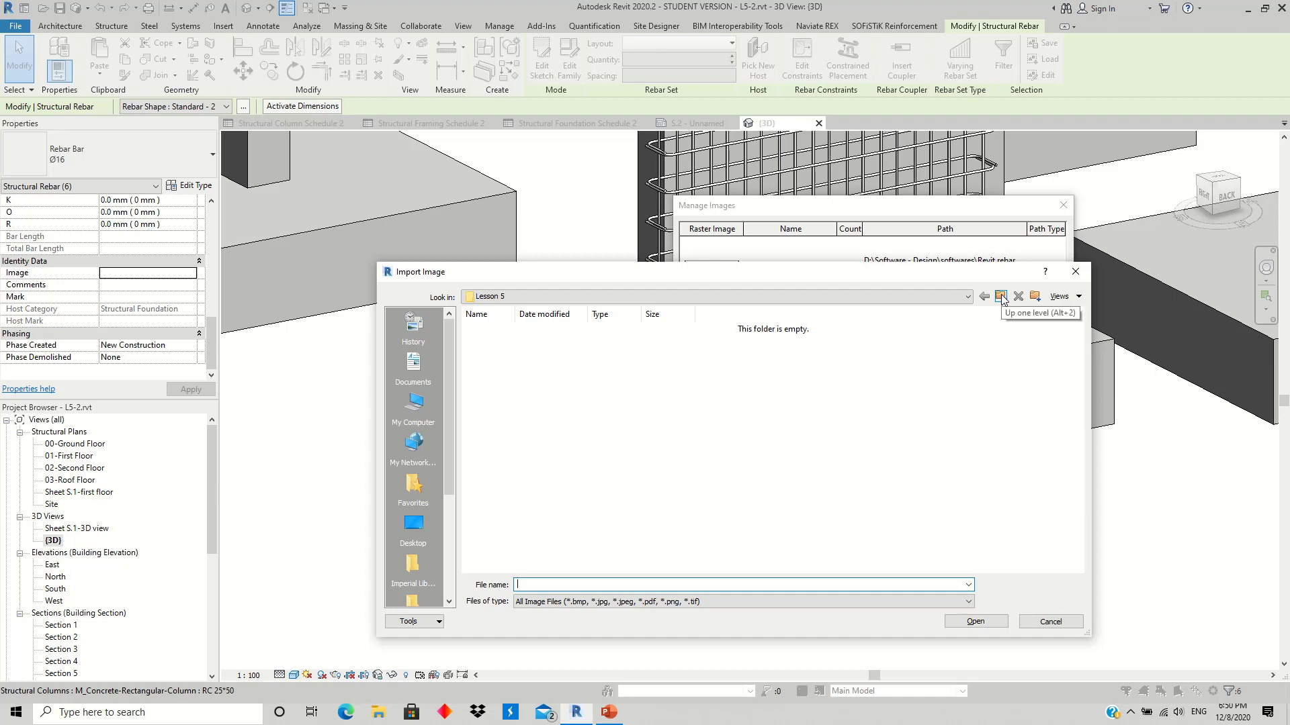
{"action": "left_click", "coordinate": [1002, 298]}
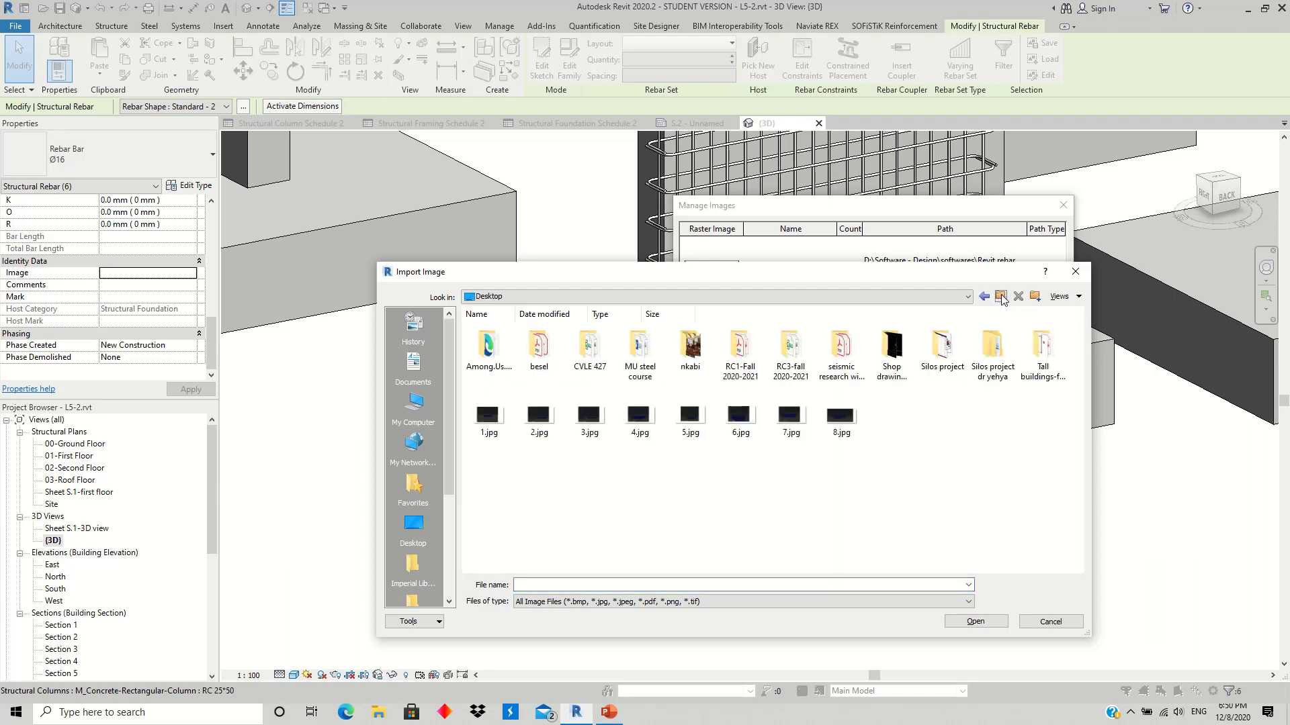
{"action": "left_click", "coordinate": [1002, 297]}
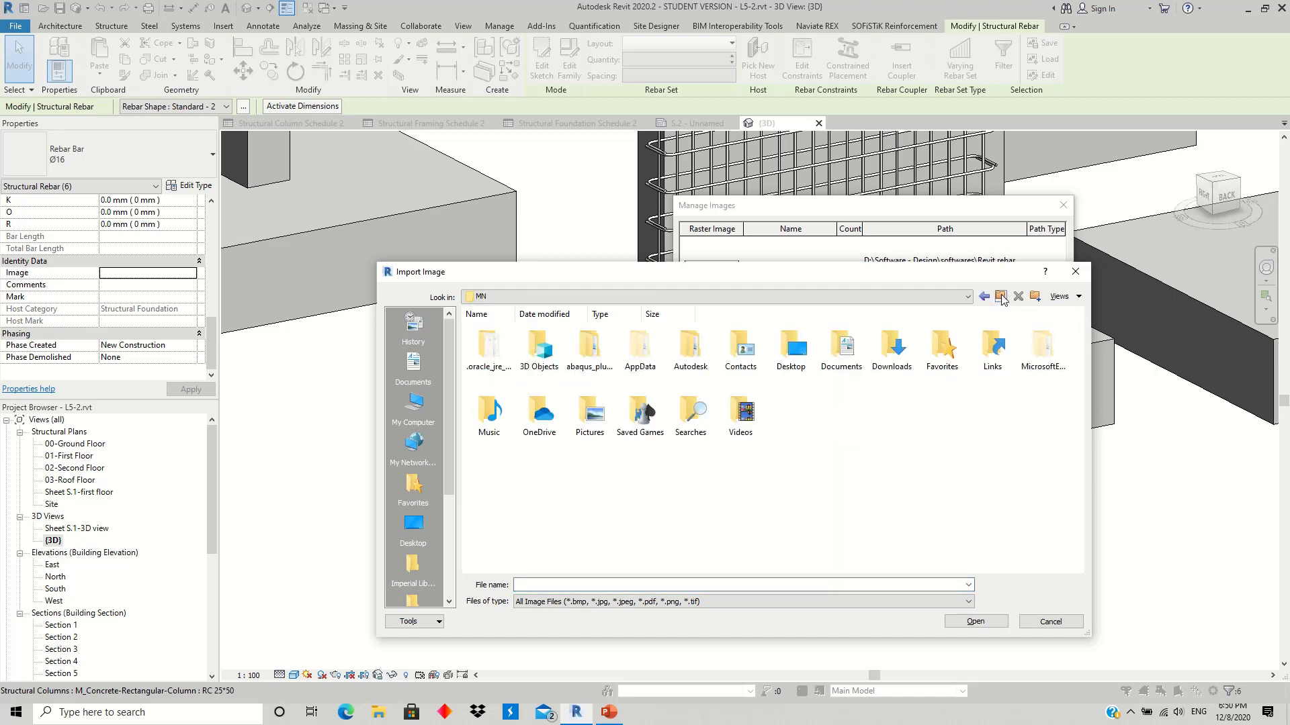
{"action": "left_click", "coordinate": [413, 525]}
{"action": "double_click", "coordinate": [603, 372]}
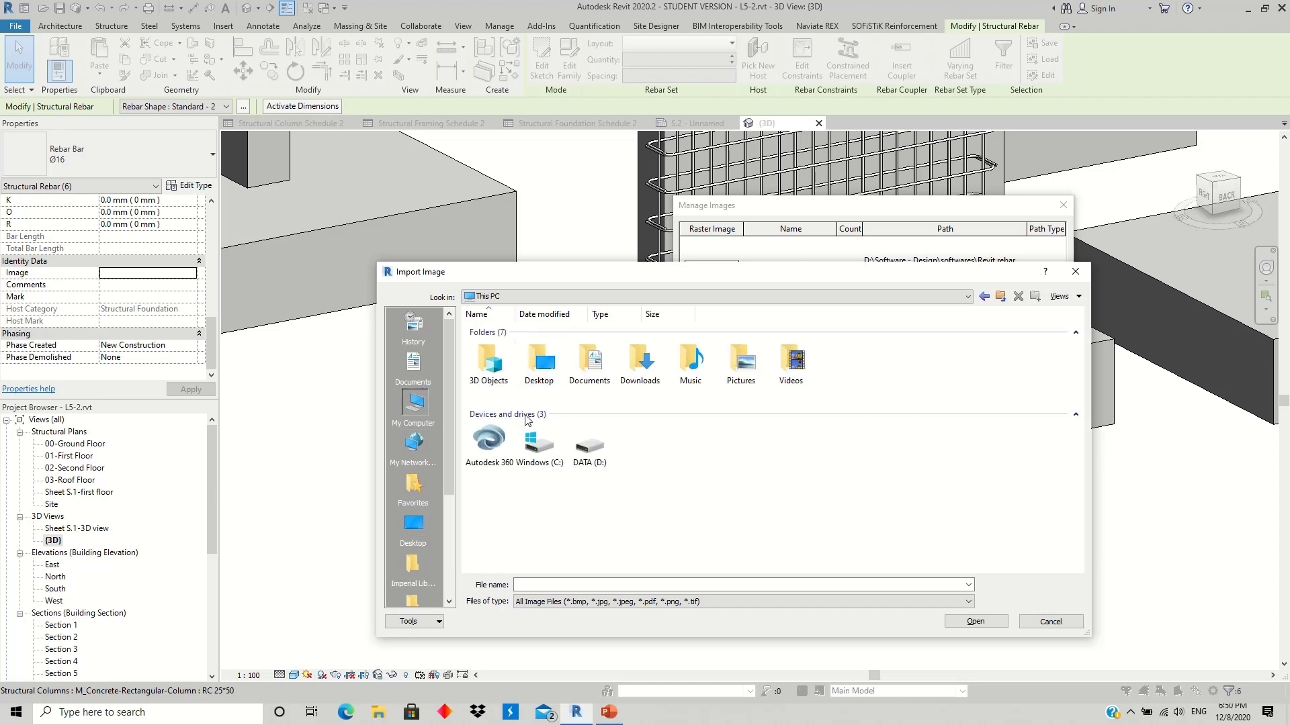
{"action": "double_click", "coordinate": [586, 449]}
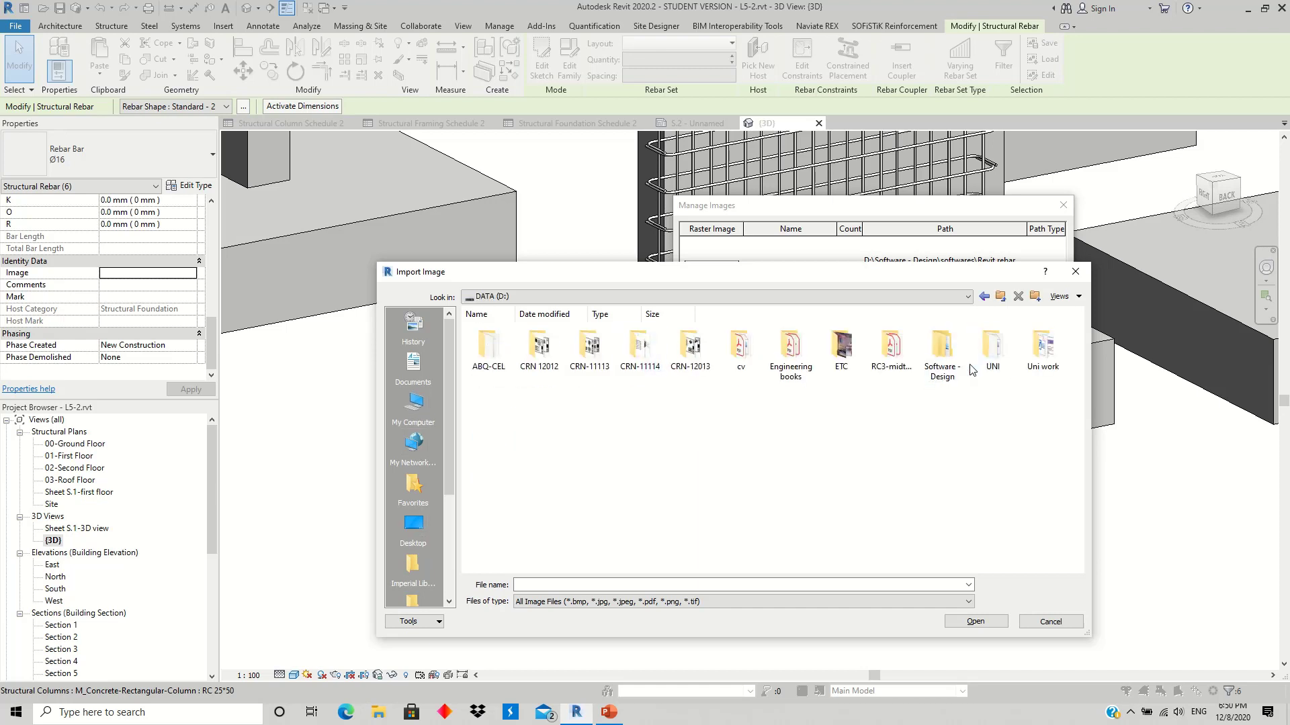
{"action": "double_click", "coordinate": [940, 352]}
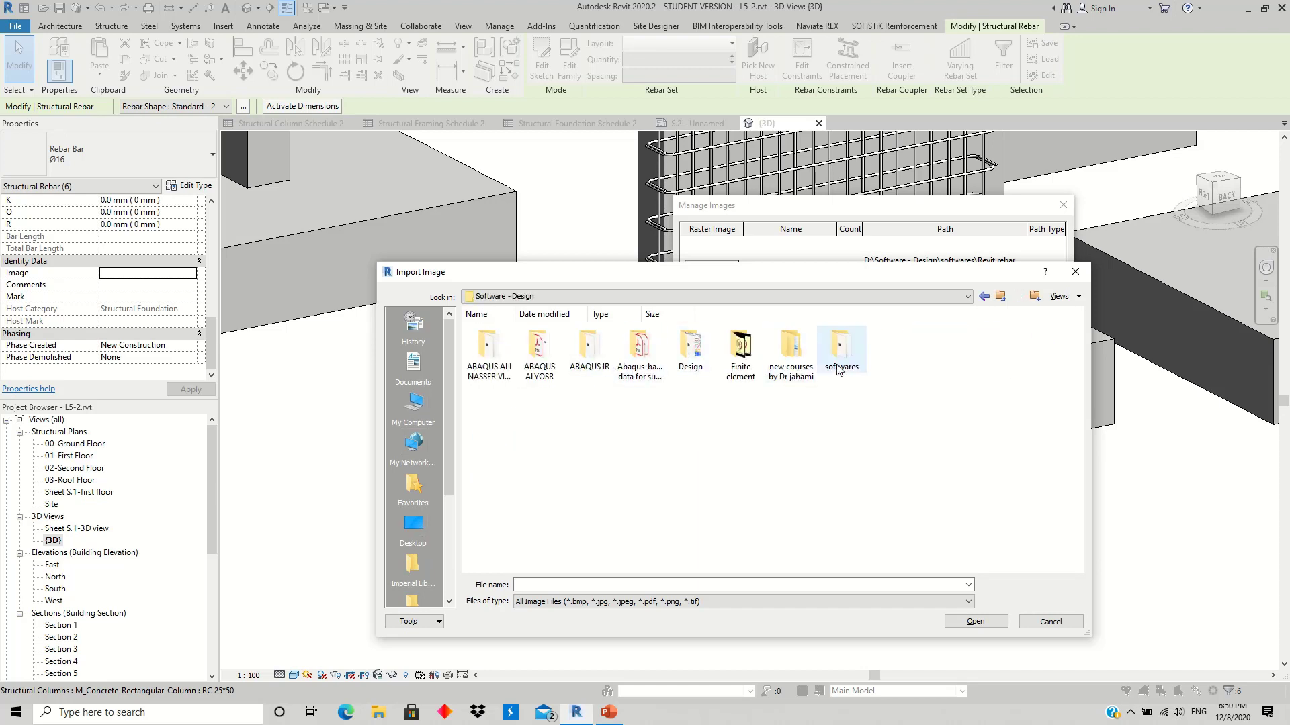
{"action": "double_click", "coordinate": [840, 346]}
{"action": "scroll", "coordinate": [728, 468], "scroll_direction": "down", "scroll_amount": 3}
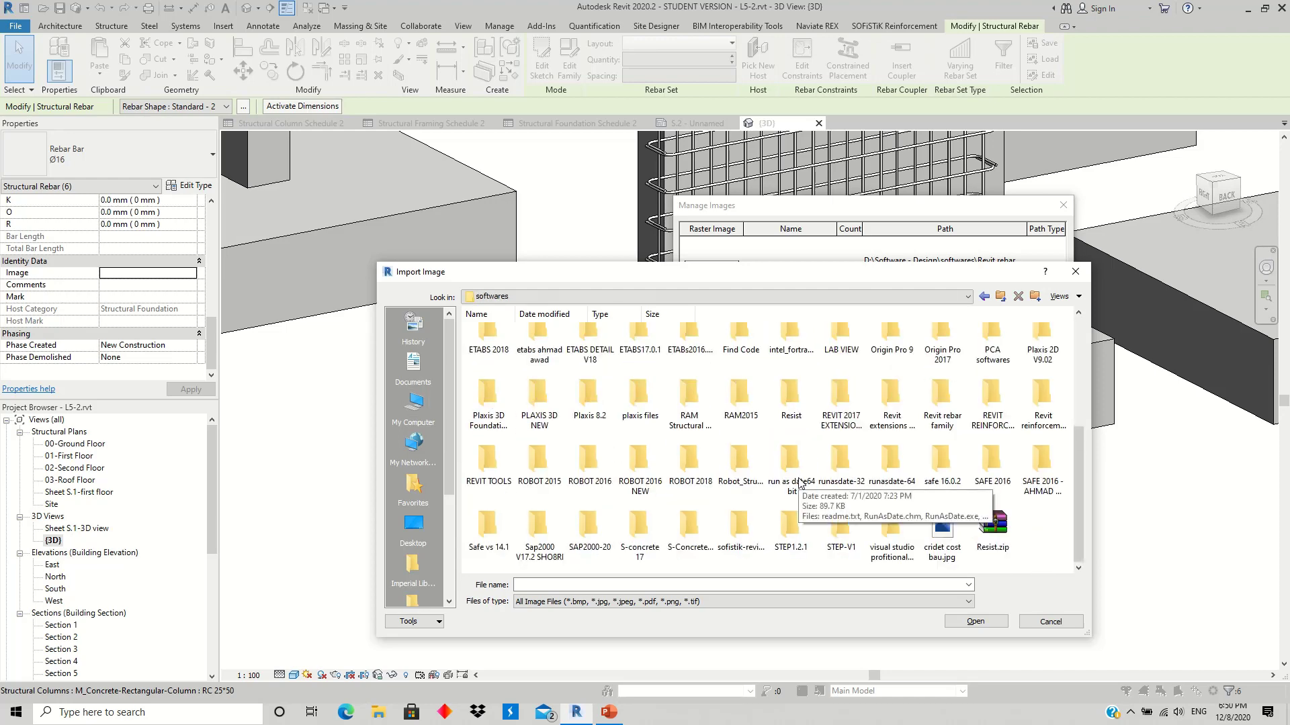
{"action": "double_click", "coordinate": [939, 423]}
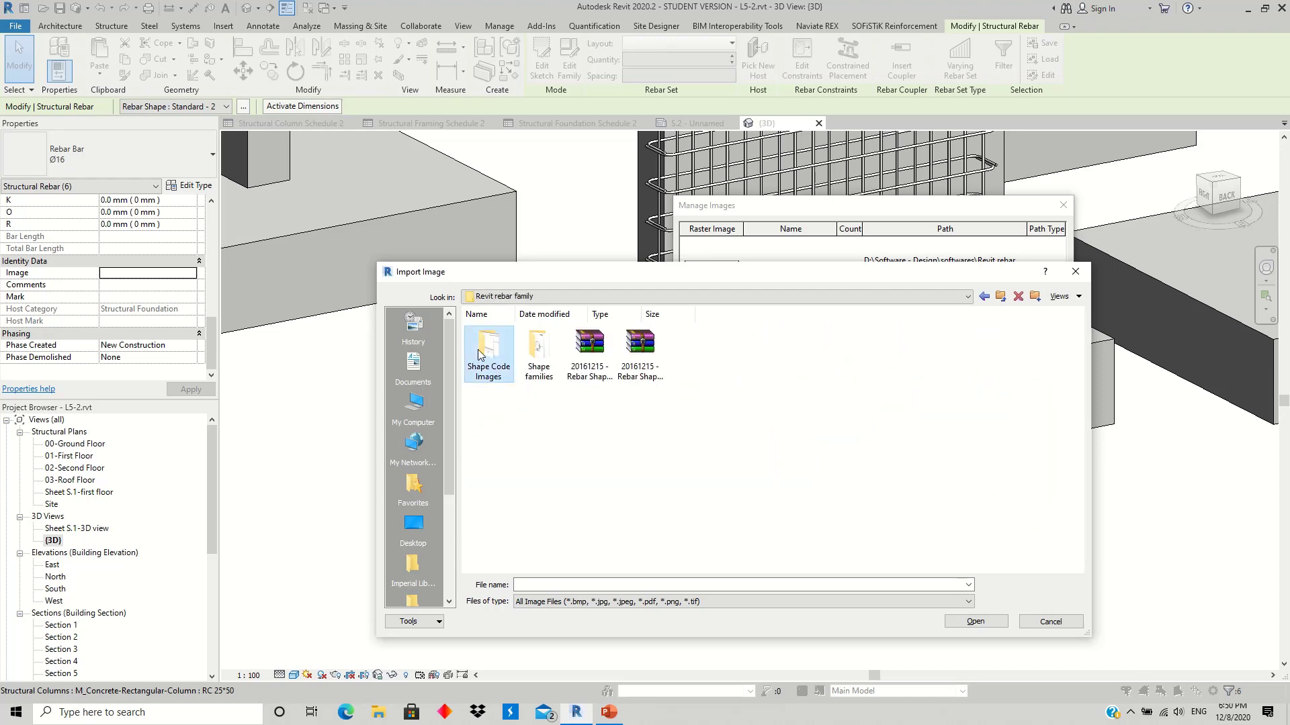
{"action": "double_click", "coordinate": [489, 349]}
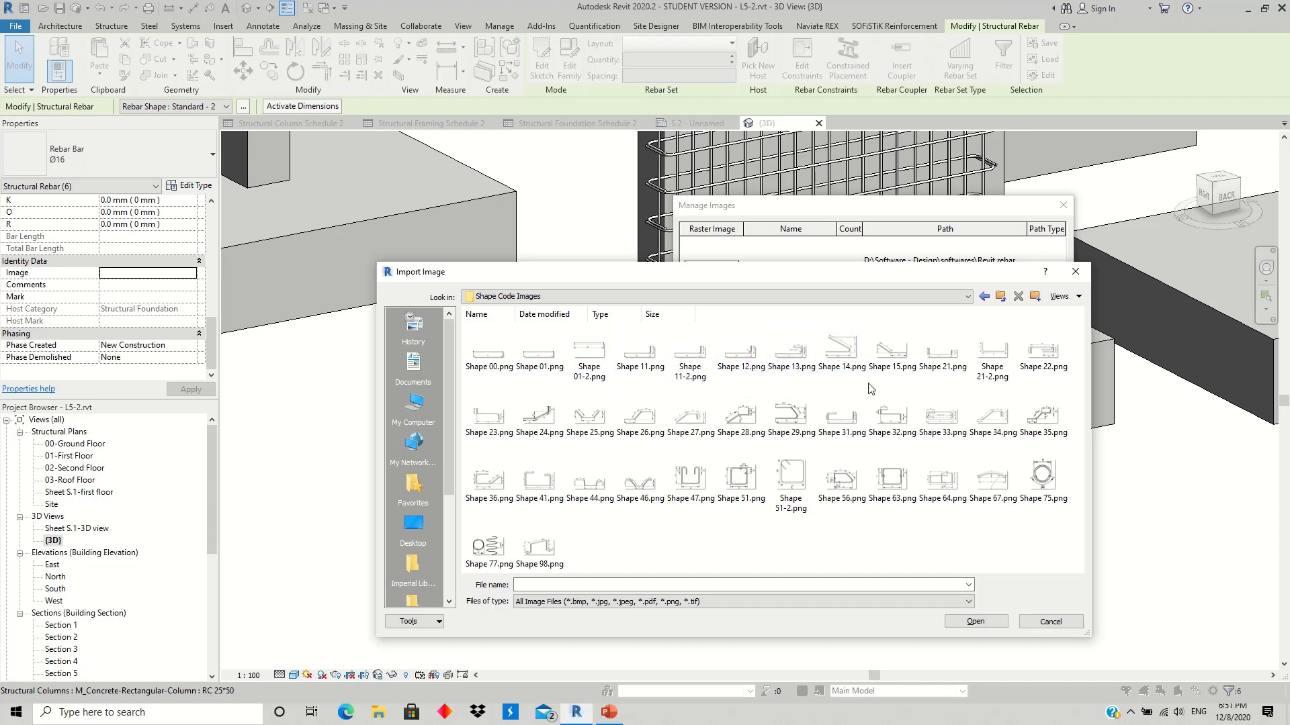
Step: Import Shape 13.png and assign Shape 01-2.png to the Ø16 footing bars
{"action": "double_click", "coordinate": [791, 349]}
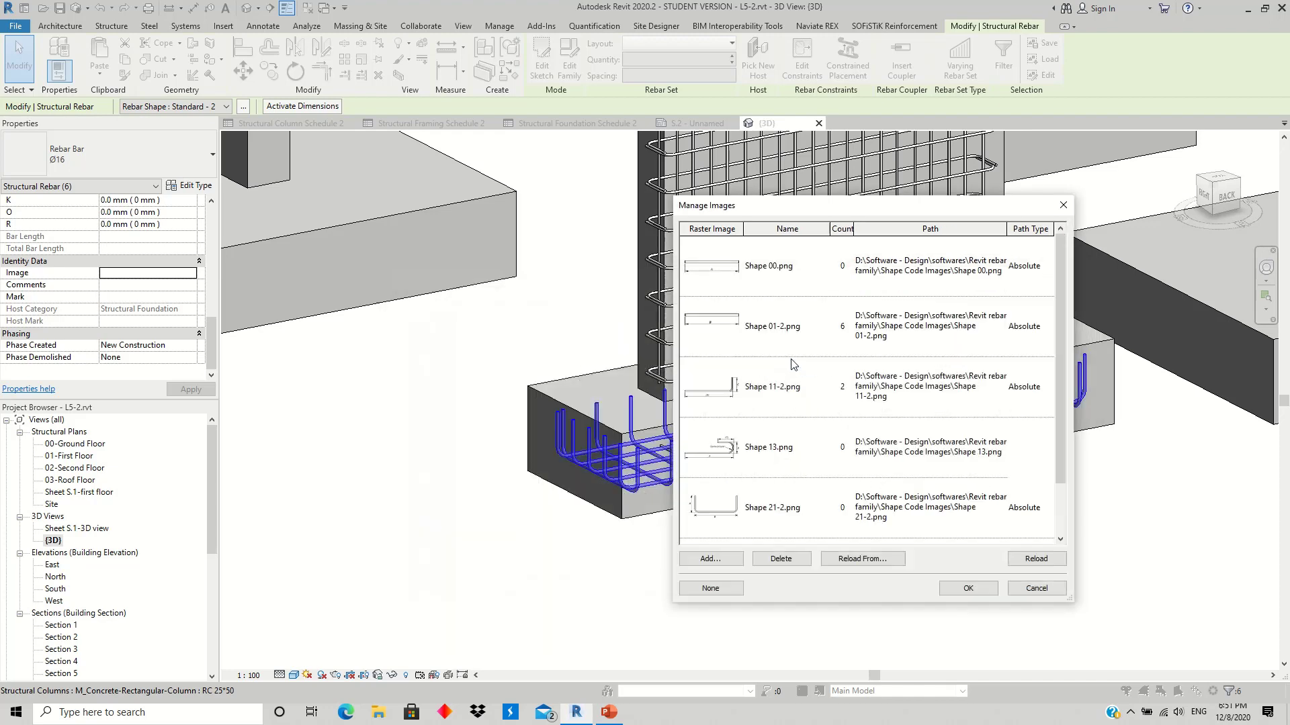
{"action": "scroll", "coordinate": [728, 461], "scroll_direction": "down", "scroll_amount": 1}
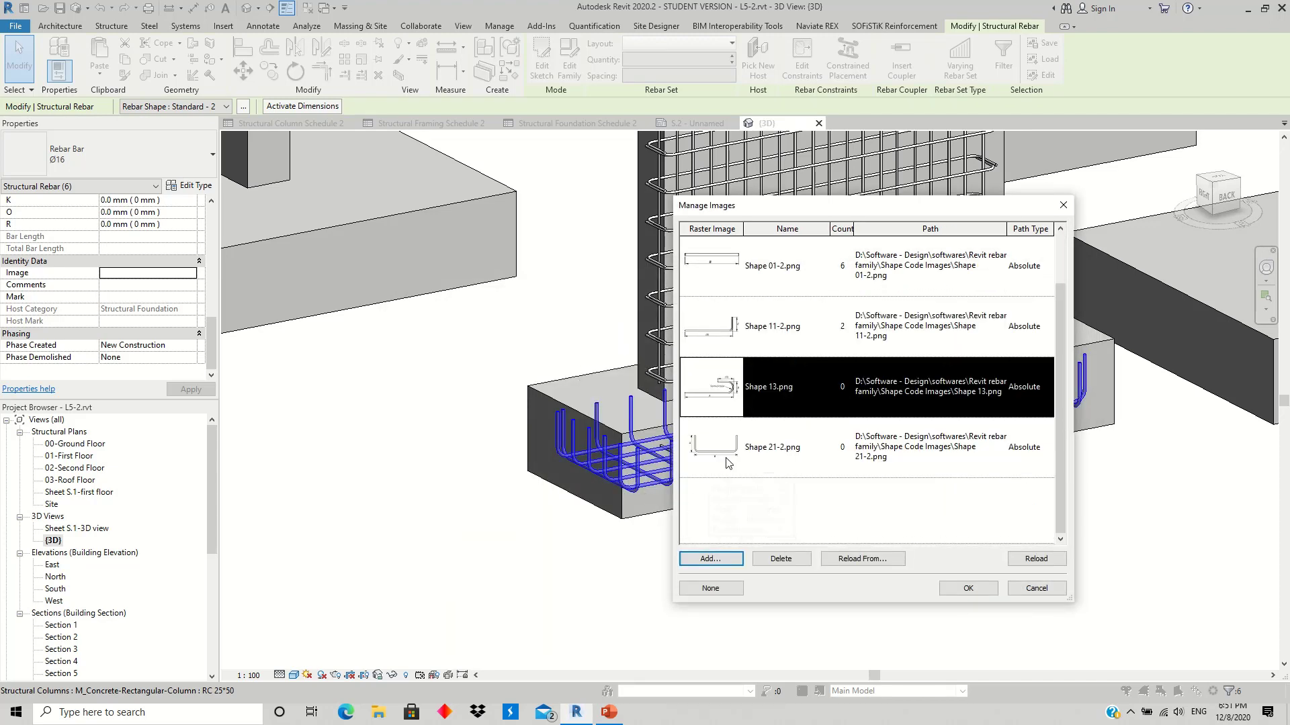
{"action": "scroll", "coordinate": [798, 476], "scroll_direction": "up", "scroll_amount": 1}
{"action": "left_click", "coordinate": [713, 334]}
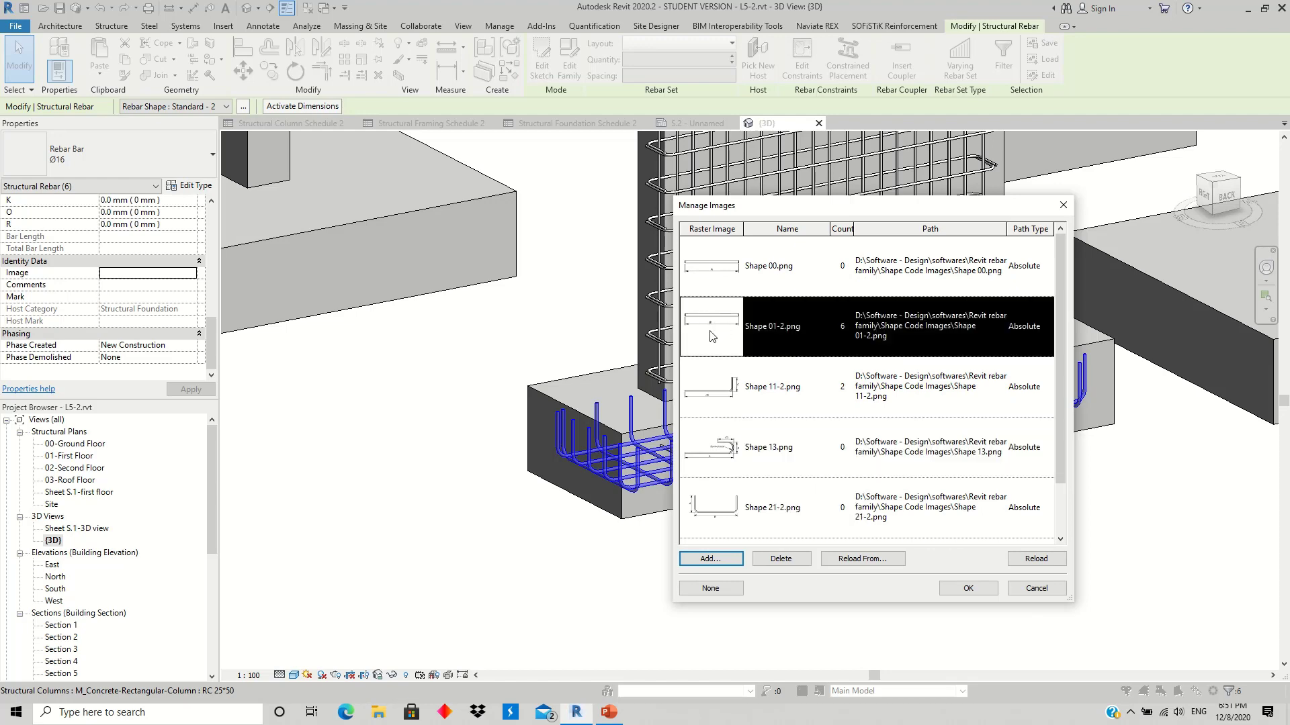
{"action": "left_click", "coordinate": [967, 589]}
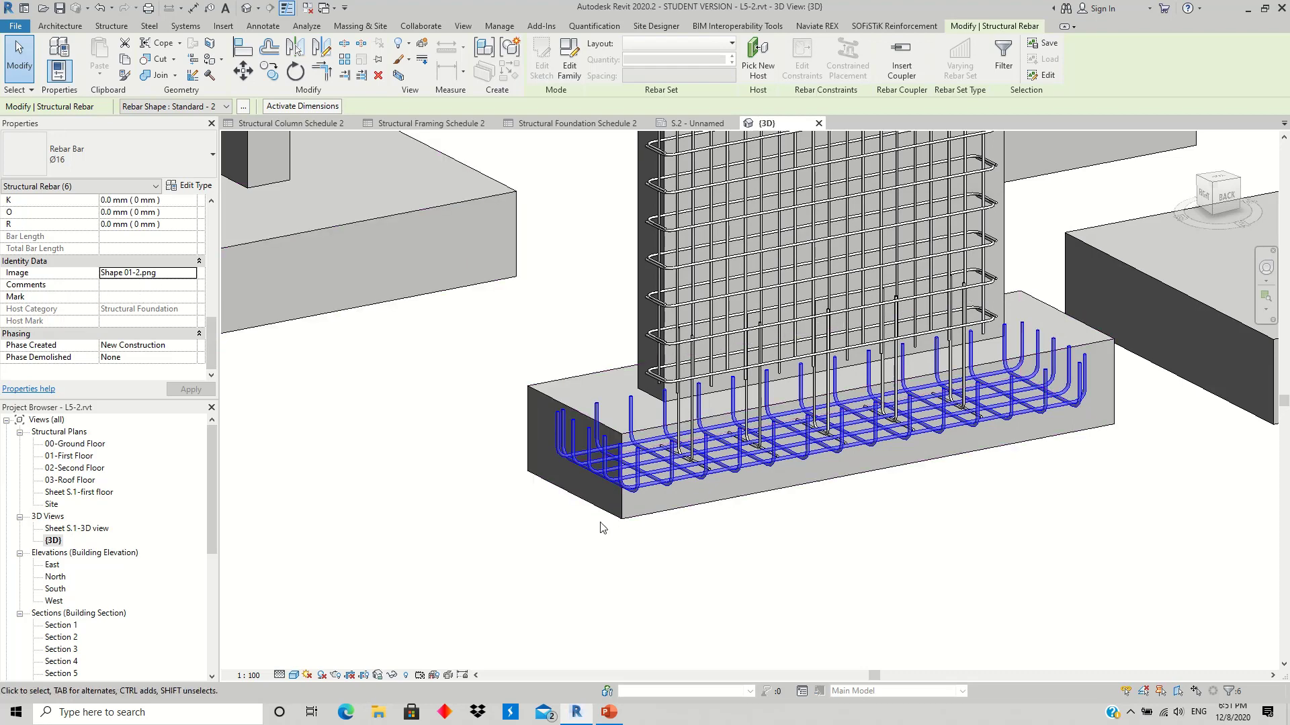
Step: Select both Ø12 stirrup sets and assign them the Shape 11-2.png image
{"action": "scroll", "coordinate": [693, 426], "scroll_direction": "up", "scroll_amount": 1}
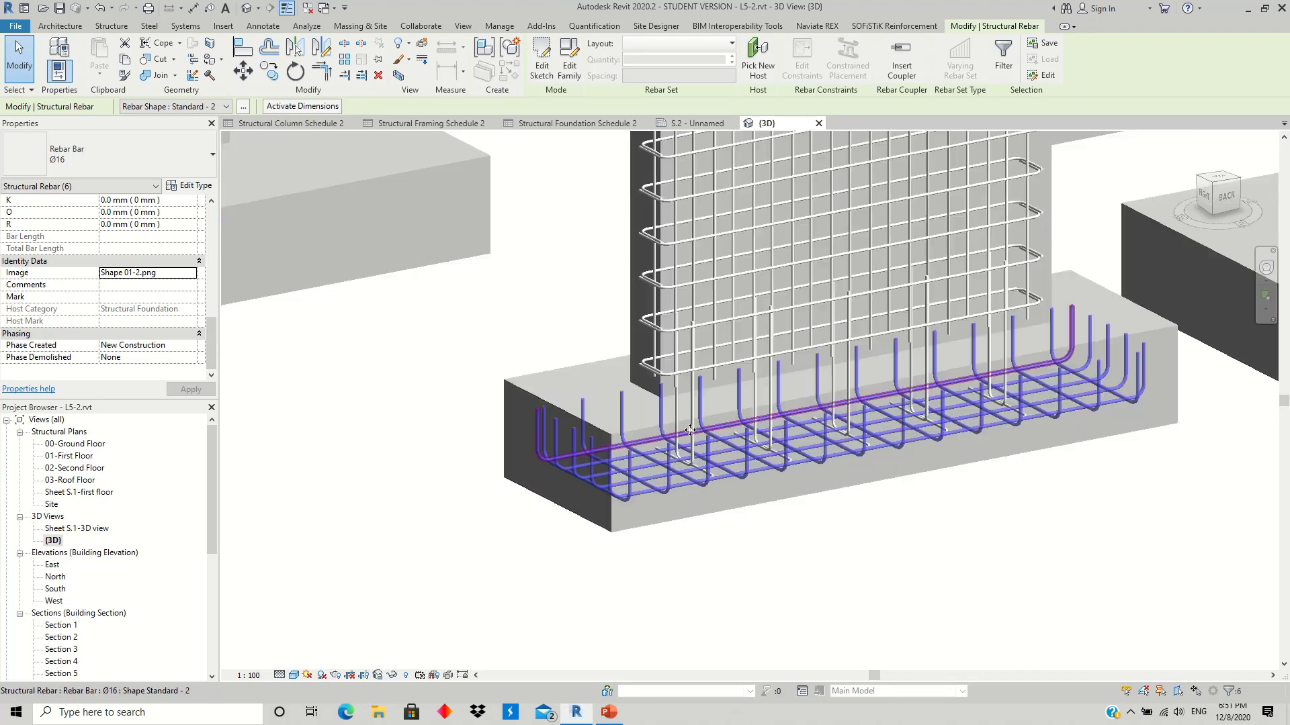
{"action": "scroll", "coordinate": [692, 425], "scroll_direction": "up", "scroll_amount": 1}
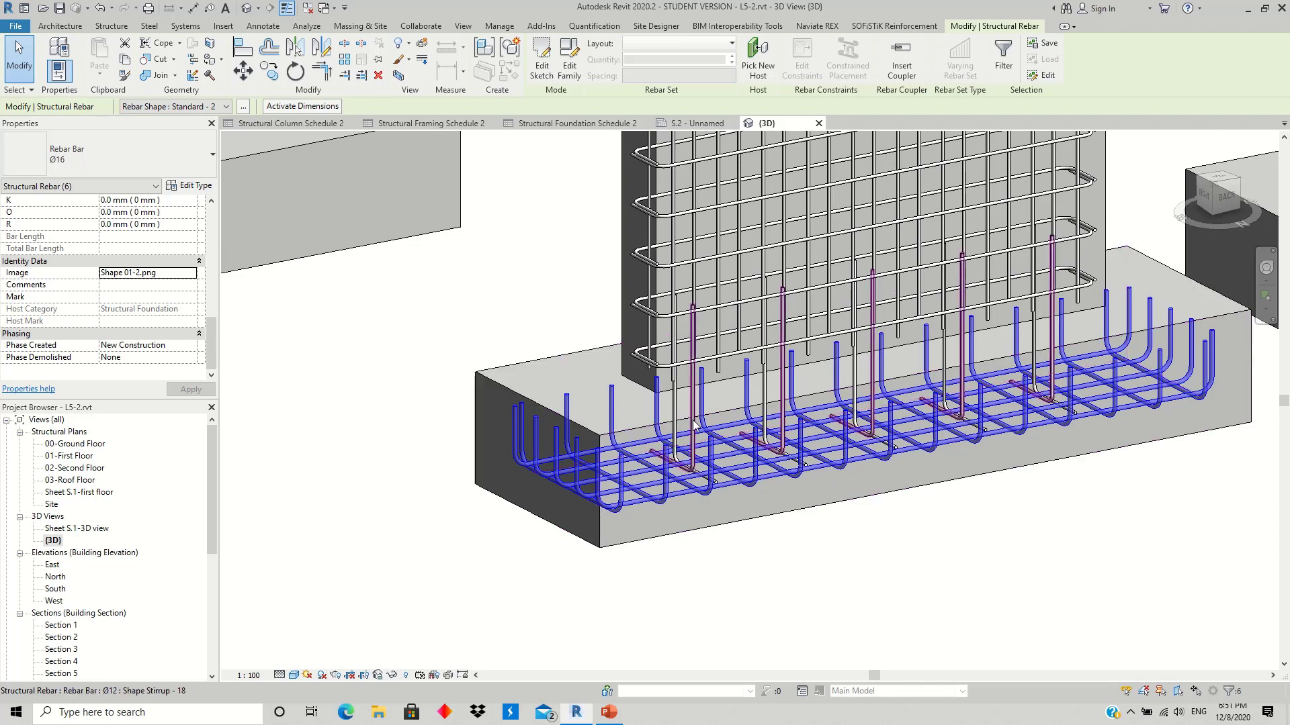
{"action": "left_click", "coordinate": [692, 426]}
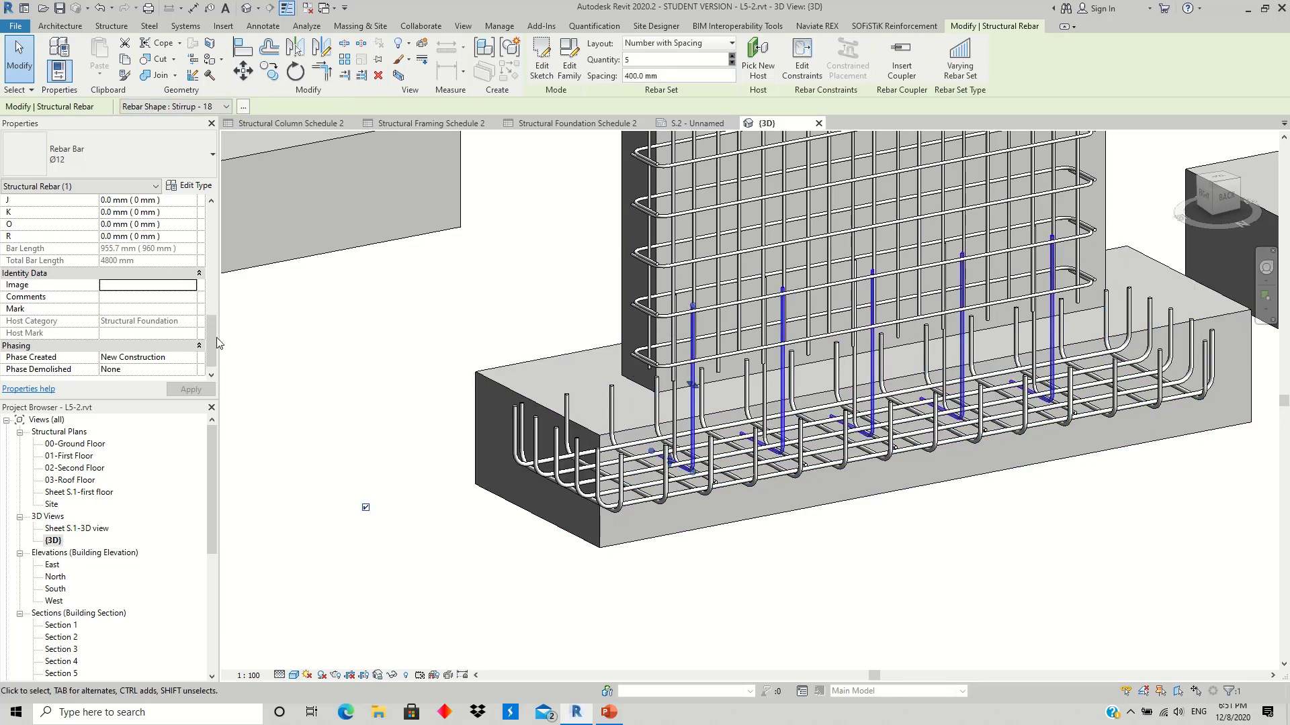
{"action": "left_click_drag", "start_coordinate": [215, 339], "coordinate": [215, 281]}
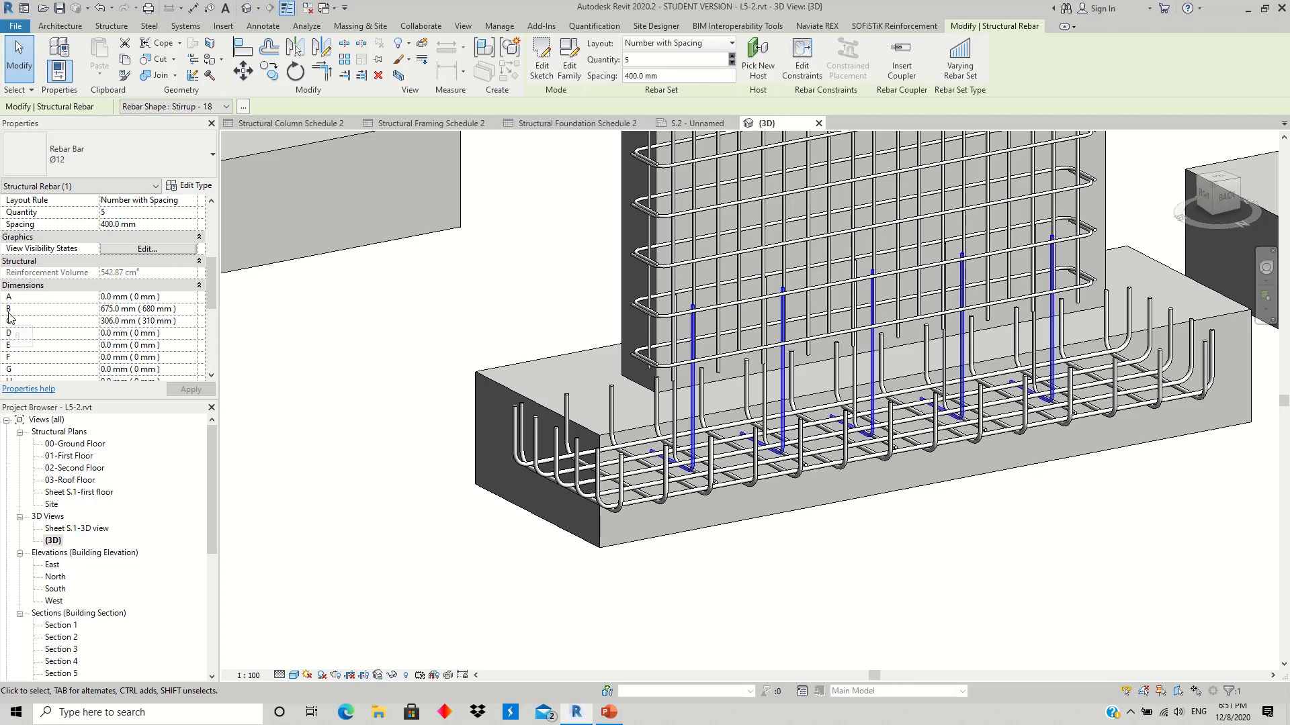
{"action": "left_click", "coordinate": [674, 420], "text": "ctrl"}
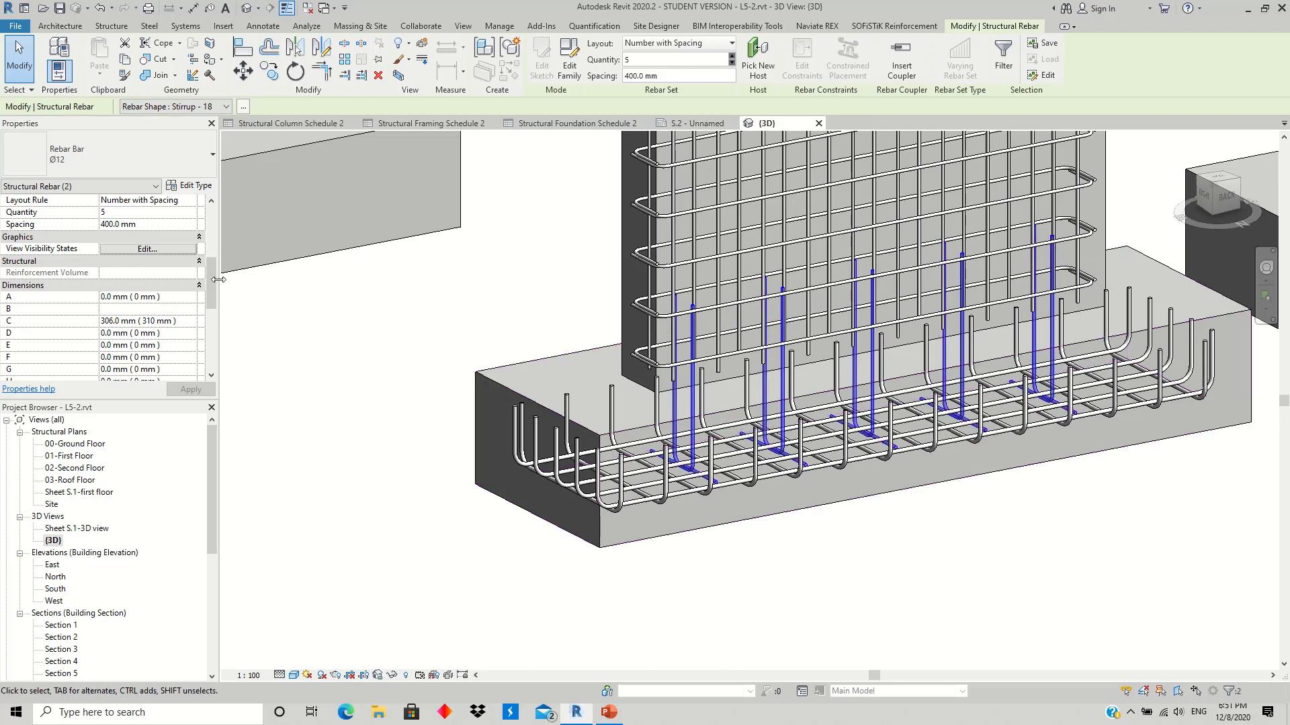
{"action": "scroll", "coordinate": [194, 288], "scroll_direction": "down", "scroll_amount": 3}
{"action": "scroll", "coordinate": [194, 289], "scroll_direction": "down", "scroll_amount": 2}
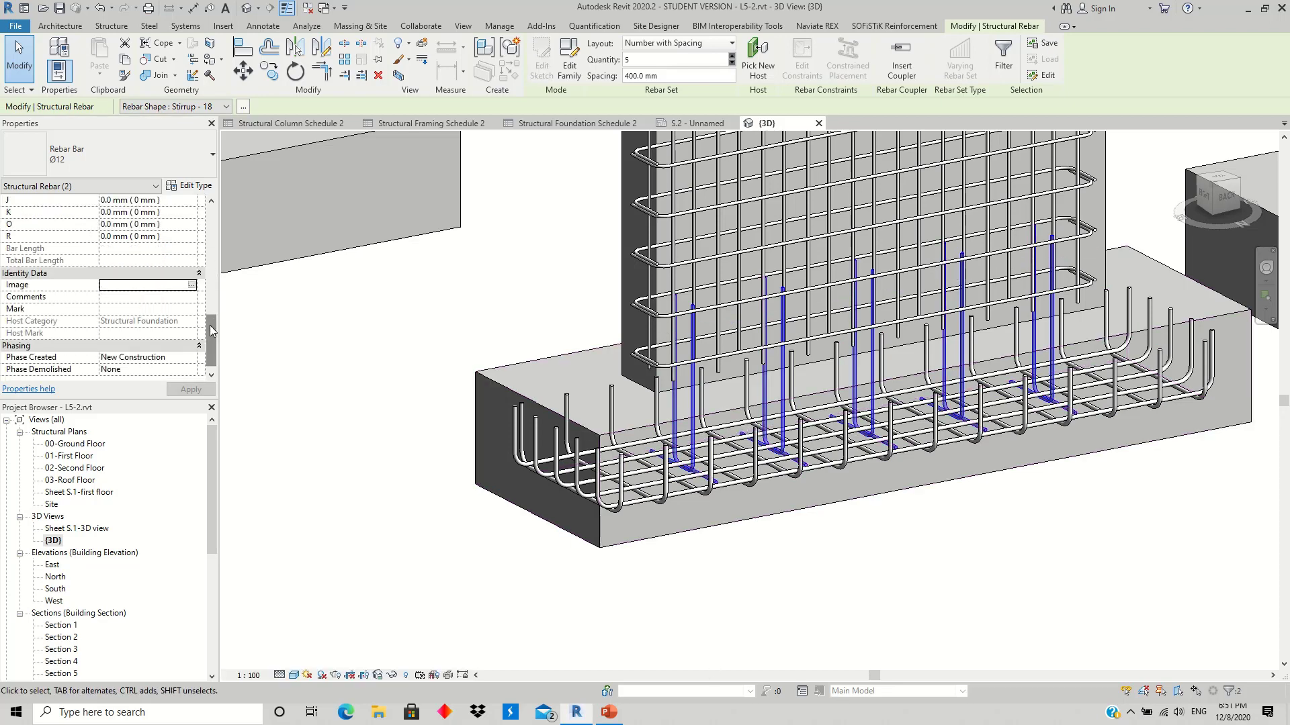
{"action": "left_click", "coordinate": [193, 286]}
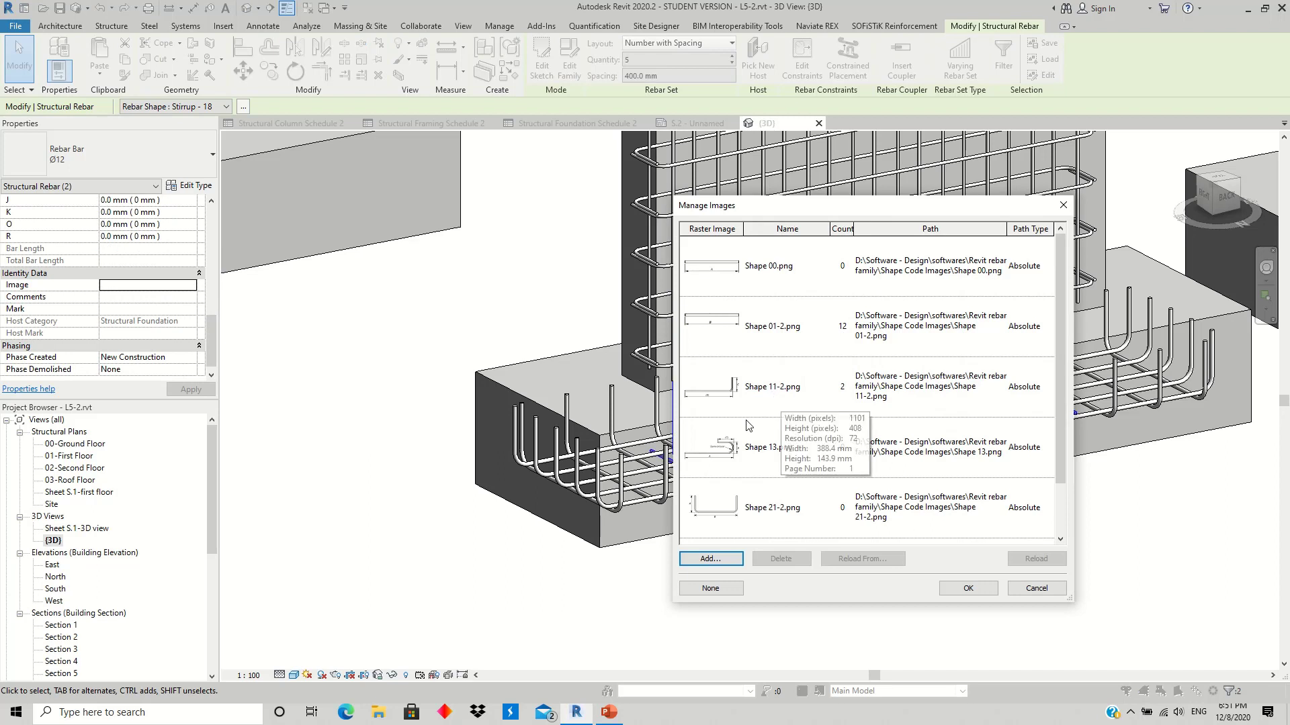
{"action": "left_click", "coordinate": [705, 388]}
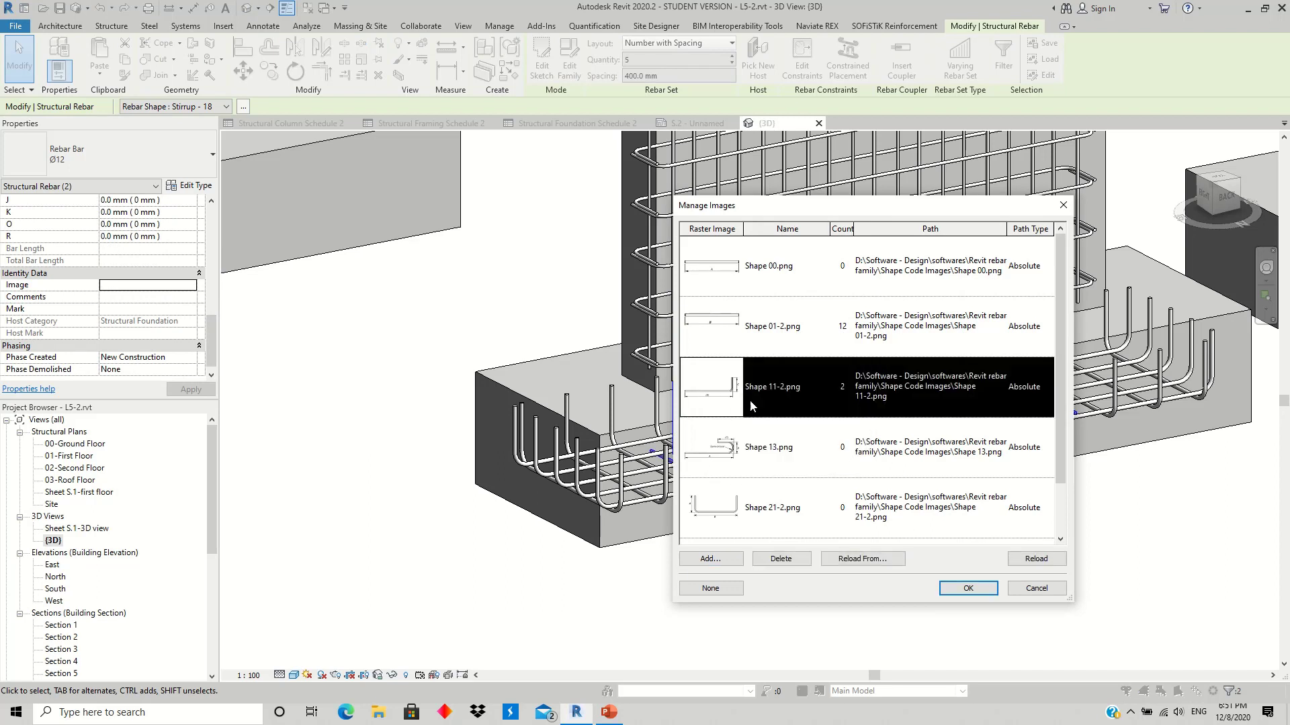
{"action": "mouse_move", "coordinate": [717, 390]}
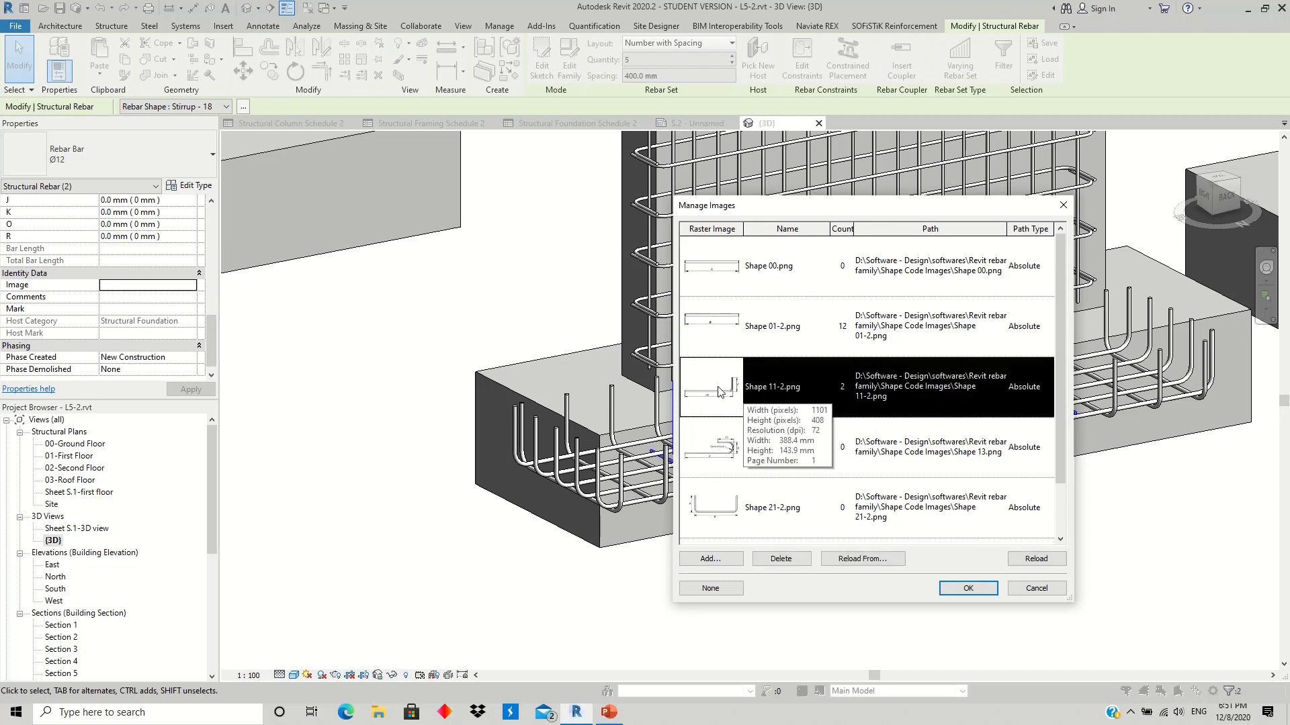
{"action": "left_click", "coordinate": [968, 588]}
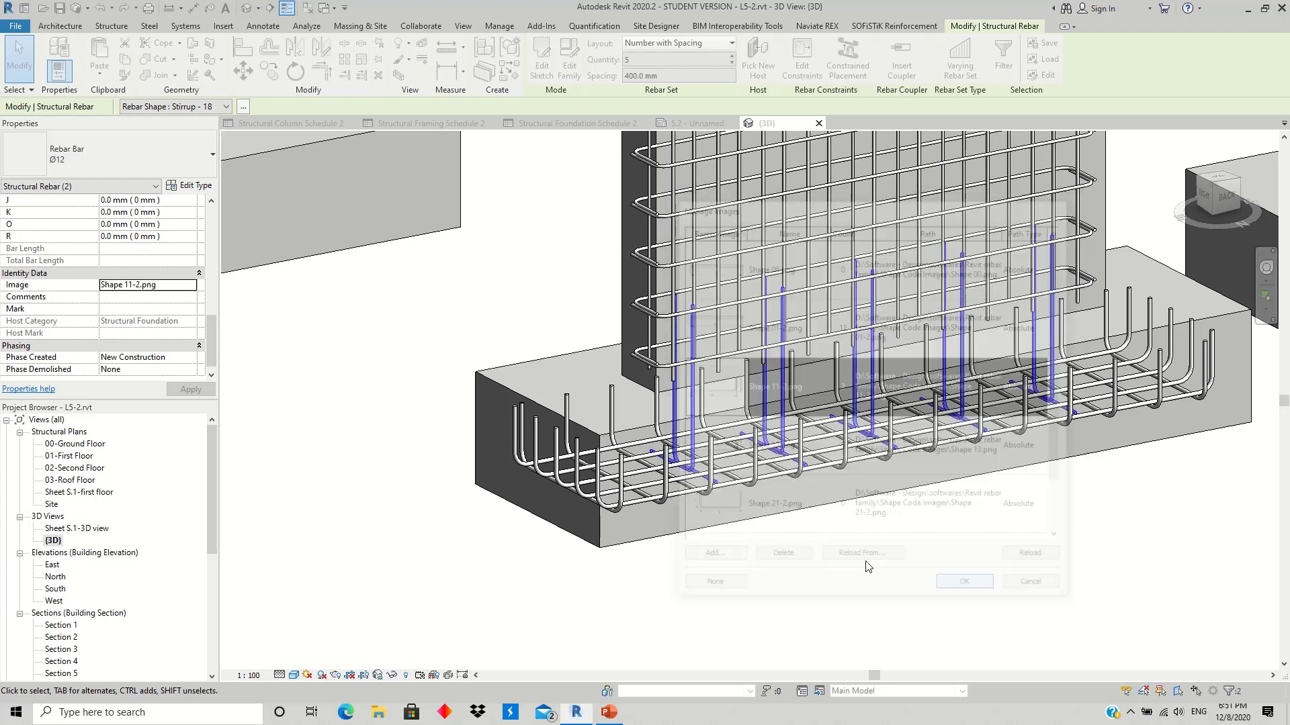
Step: Clear the rebar selection and scroll the Project Browser to the Schedules group
{"action": "left_click", "coordinate": [870, 565]}
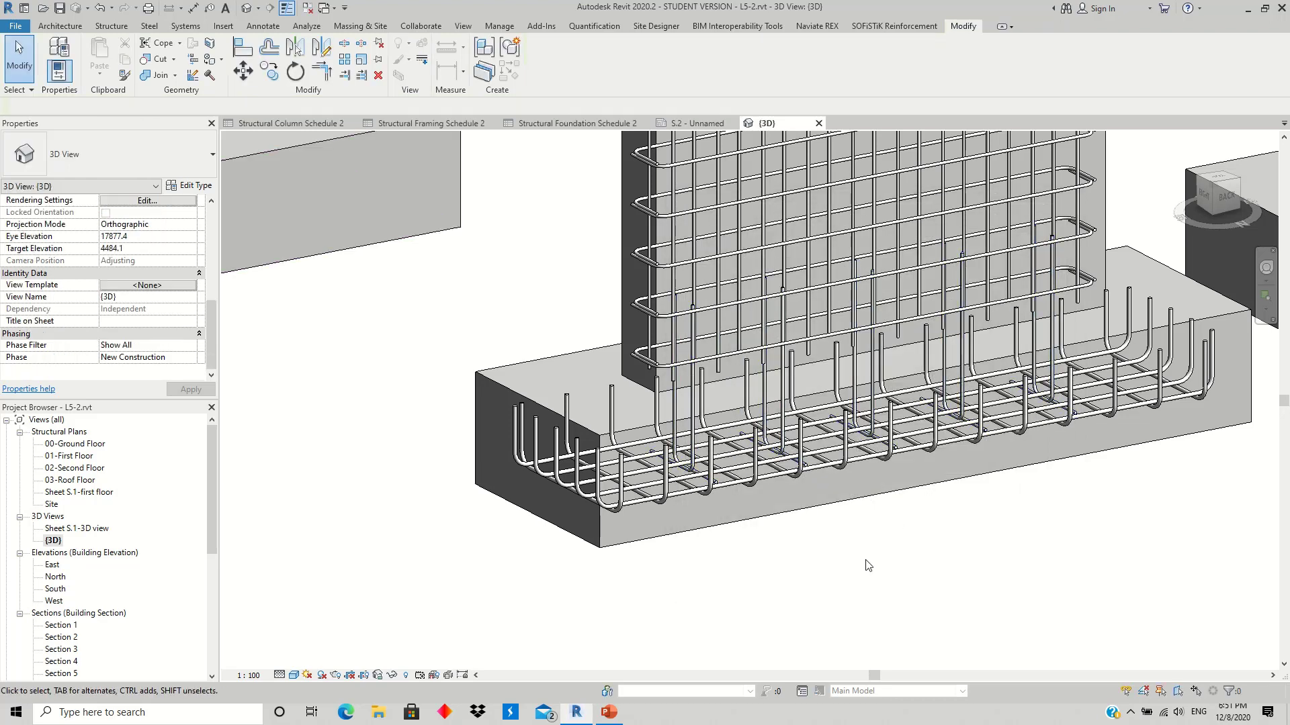
{"action": "key", "text": "Tab"}
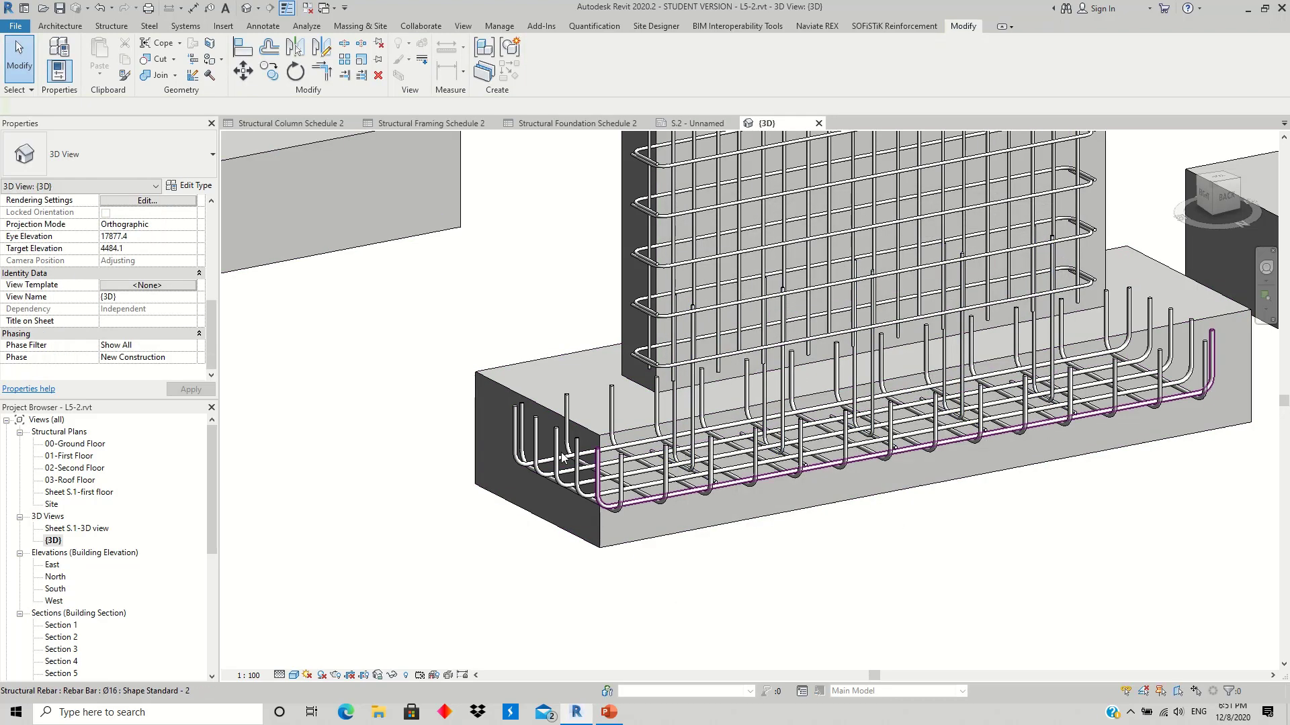
{"action": "key", "text": "Tab"}
{"action": "key", "text": "Tab"}
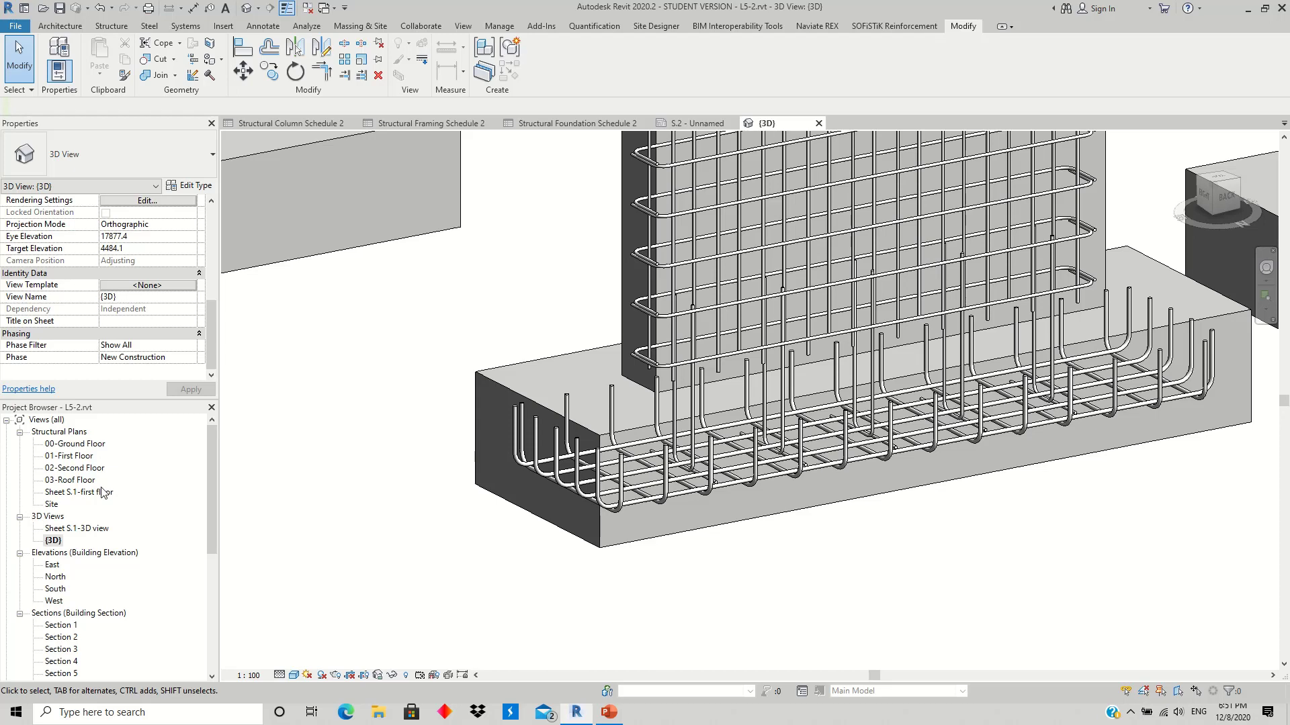
{"action": "scroll", "coordinate": [102, 497], "scroll_direction": "down", "scroll_amount": 2}
{"action": "scroll", "coordinate": [103, 501], "scroll_direction": "down", "scroll_amount": 3}
{"action": "scroll", "coordinate": [103, 503], "scroll_direction": "down", "scroll_amount": 1}
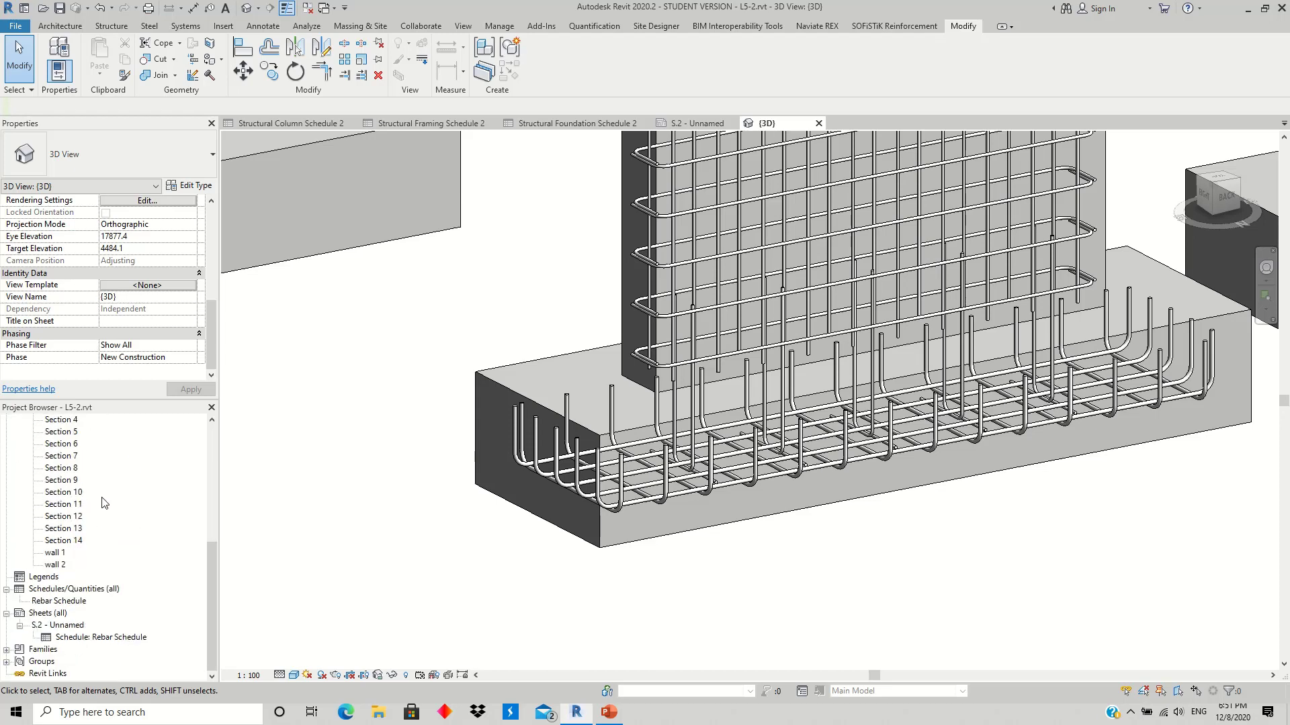
Step: Create a new Structural Rebar schedule named Rebar Schedule 2
{"action": "right_click", "coordinate": [80, 591]}
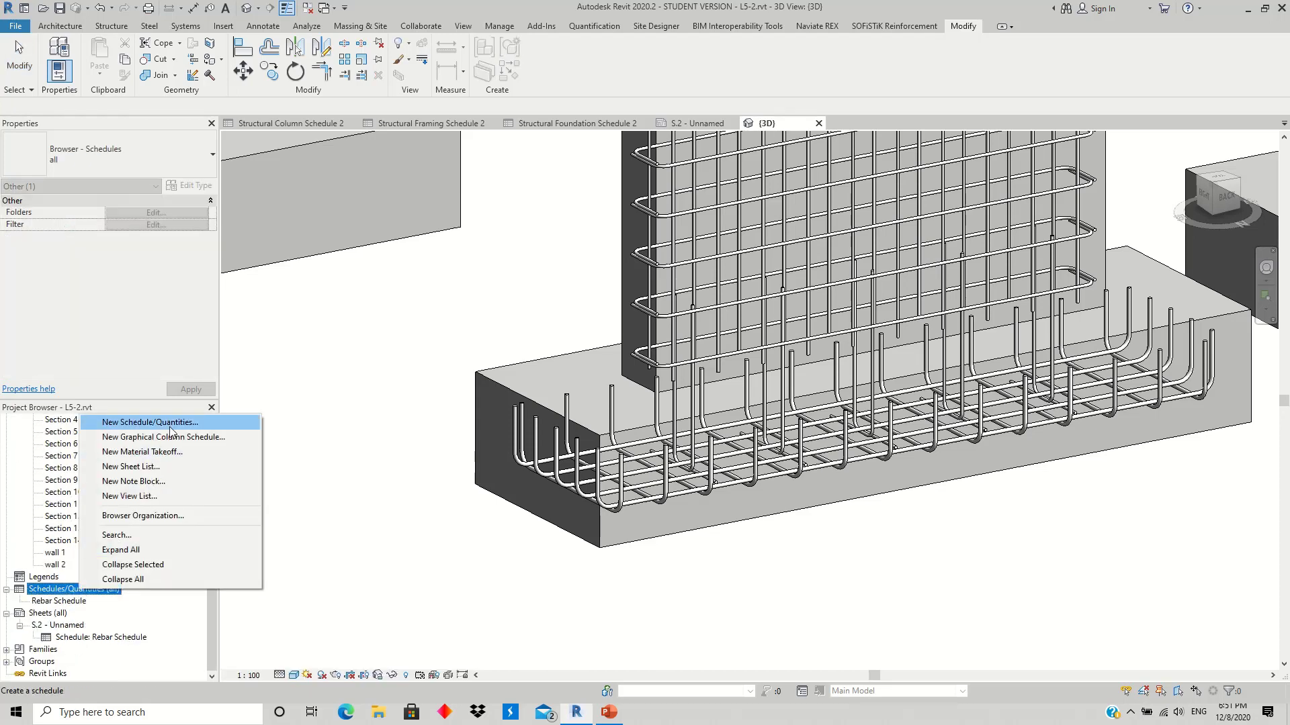
{"action": "left_click", "coordinate": [171, 424]}
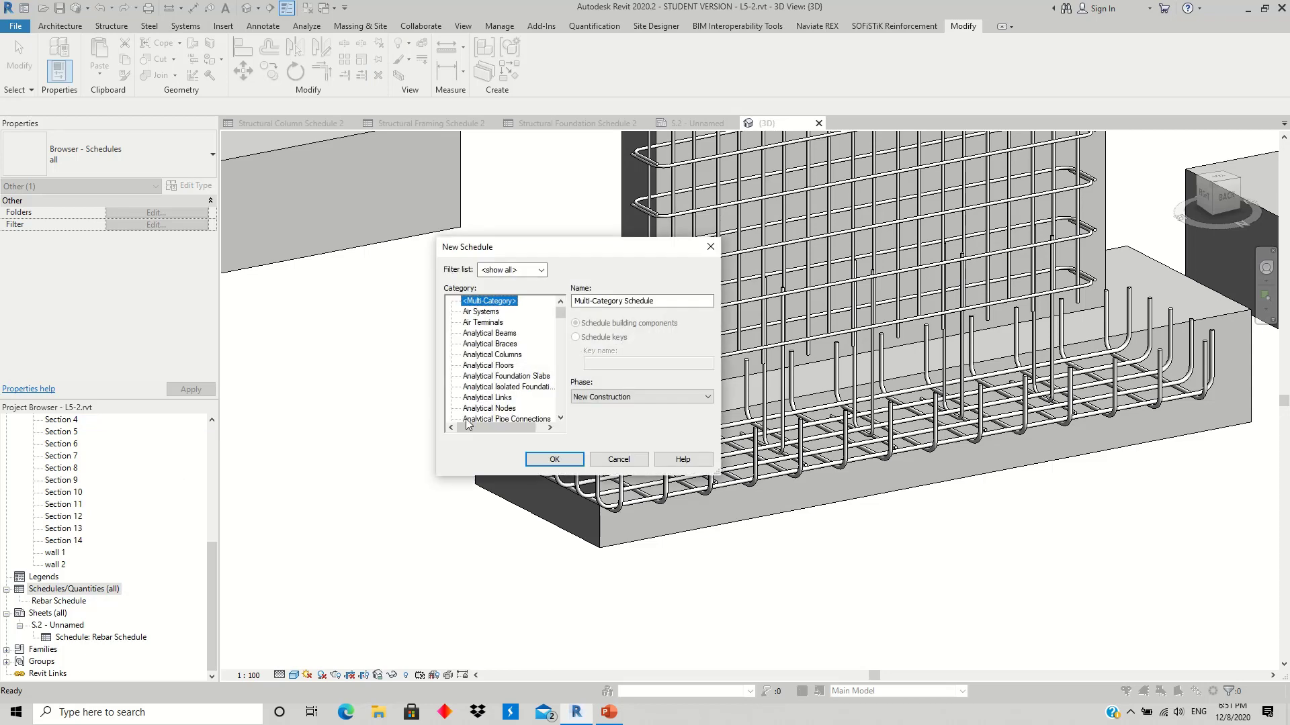
{"action": "left_click_drag", "start_coordinate": [561, 313], "coordinate": [562, 338]}
{"action": "scroll", "coordinate": [534, 366], "scroll_direction": "down", "scroll_amount": 7}
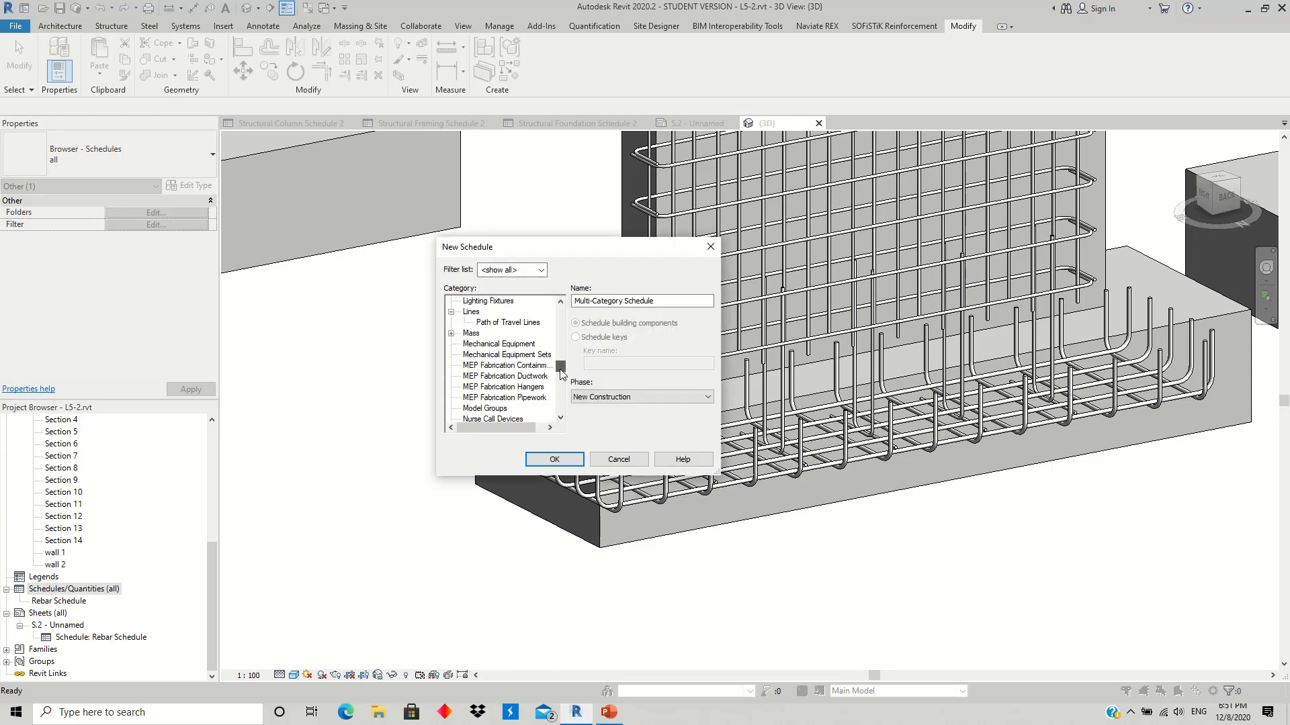
{"action": "scroll", "coordinate": [534, 367], "scroll_direction": "down", "scroll_amount": 6}
{"action": "scroll", "coordinate": [534, 366], "scroll_direction": "down", "scroll_amount": 5}
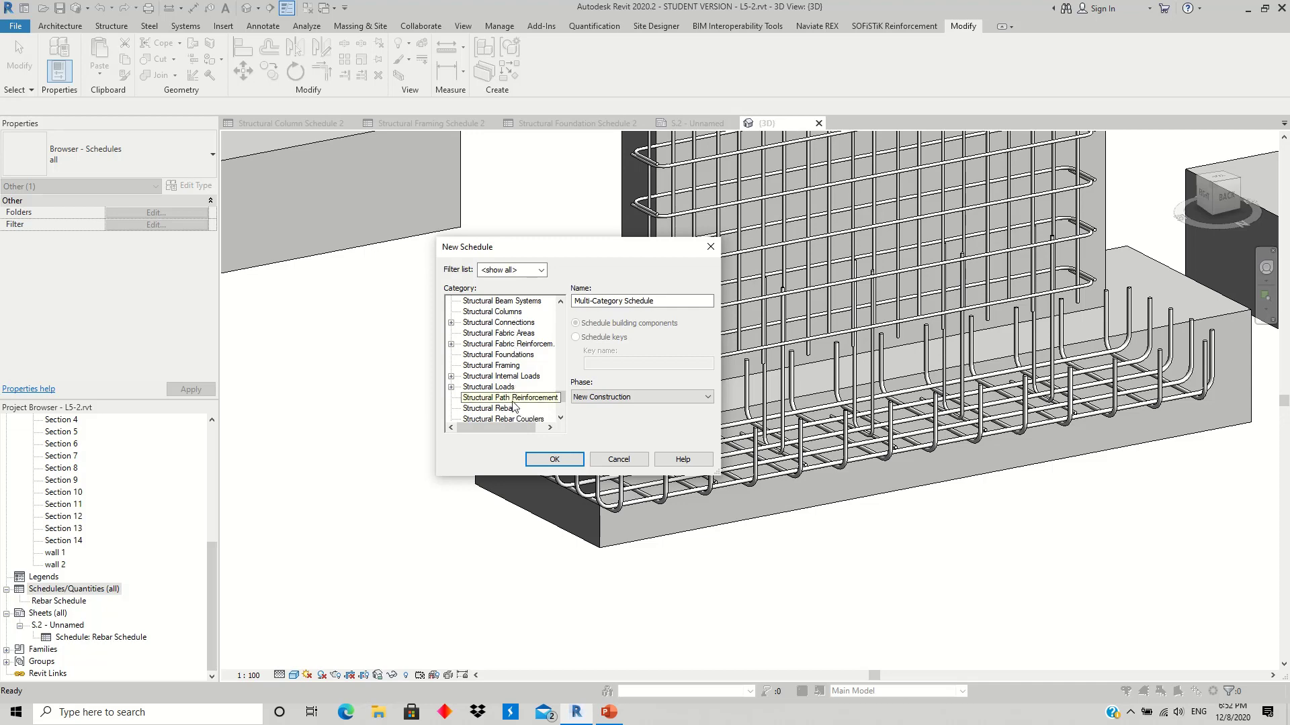
{"action": "left_click", "coordinate": [503, 398]}
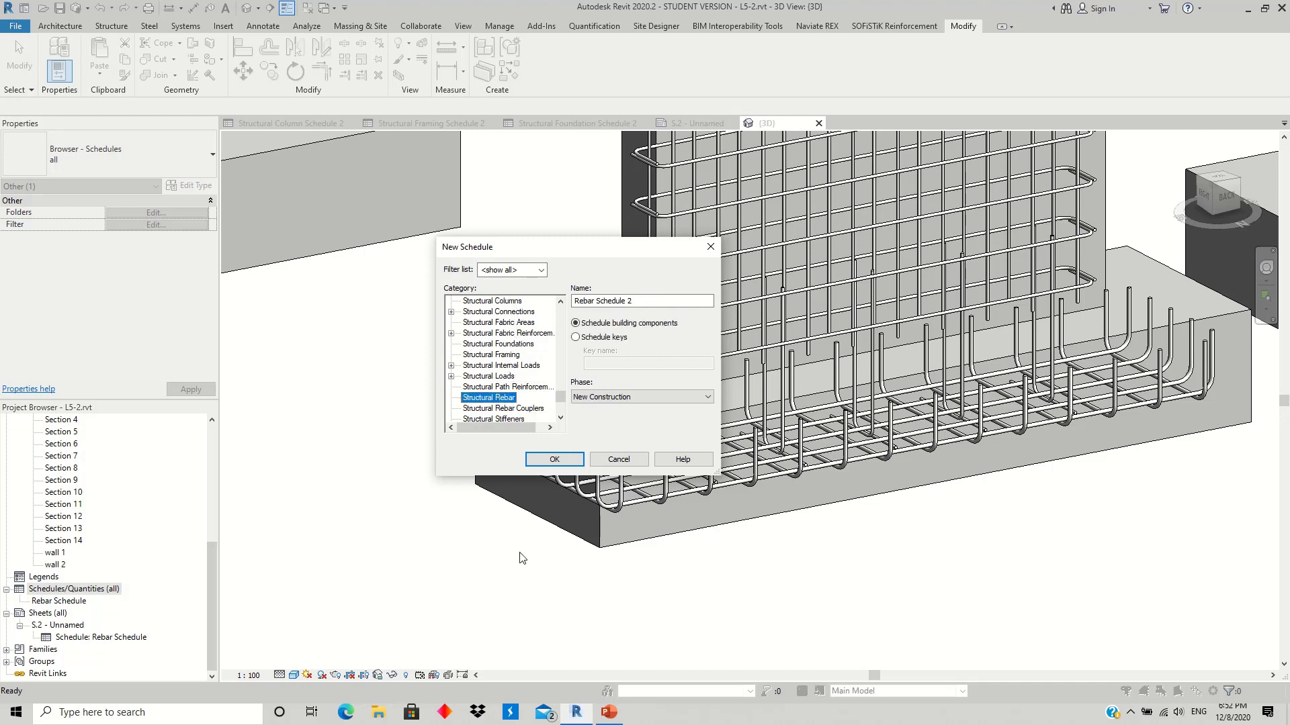
{"action": "left_click", "coordinate": [561, 462]}
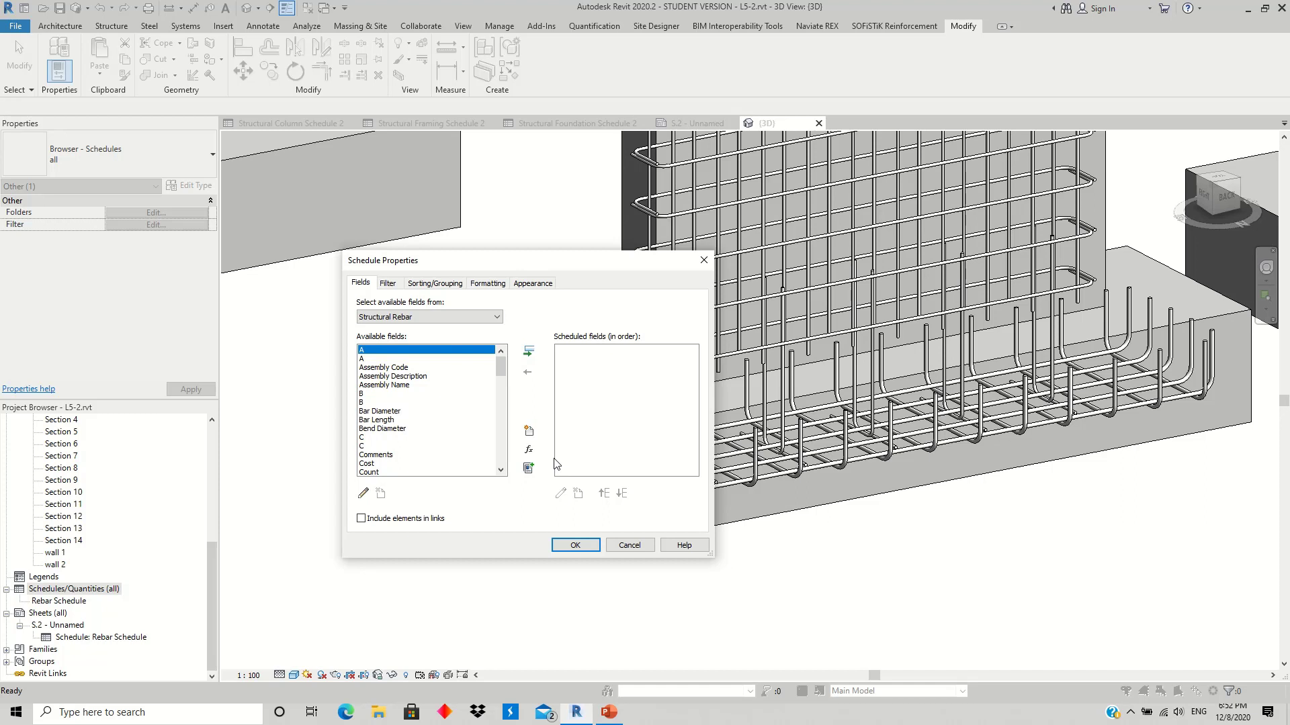
Step: Add Host Category and Schedule Mark to the scheduled fields
{"action": "scroll", "coordinate": [423, 397], "scroll_direction": "down", "scroll_amount": 1}
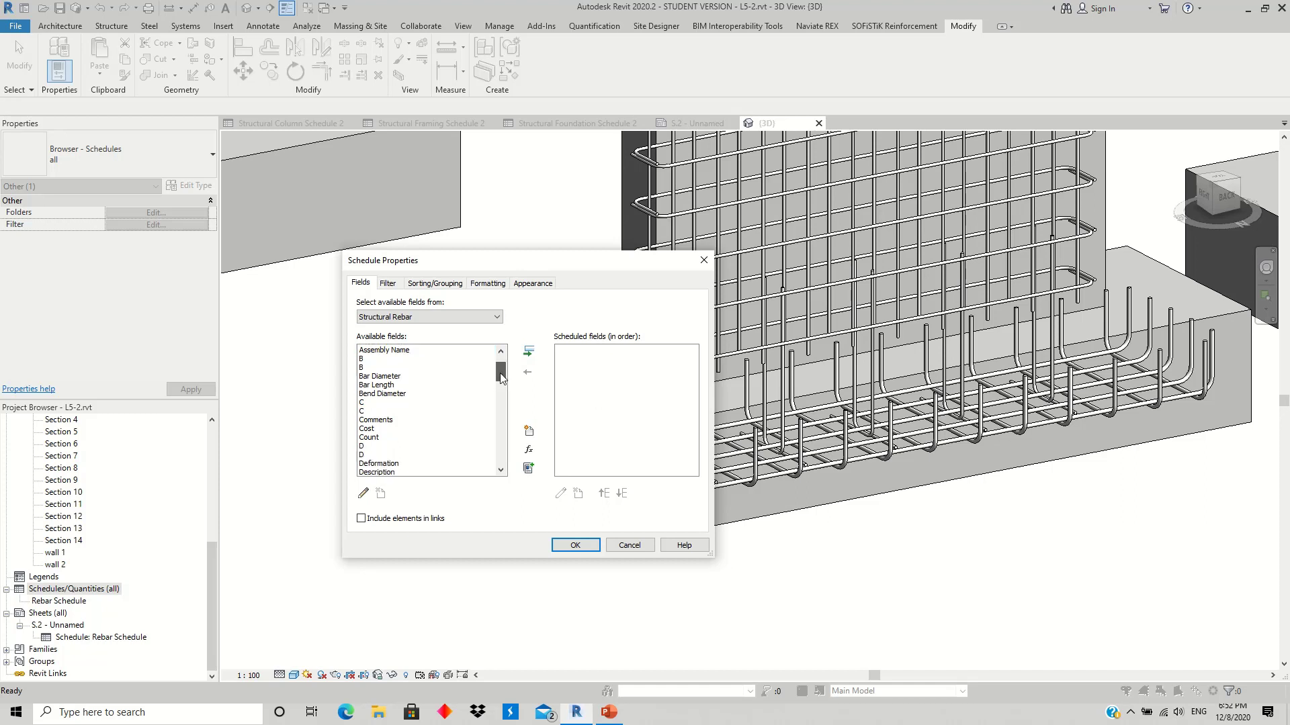
{"action": "scroll", "coordinate": [423, 410], "scroll_direction": "down", "scroll_amount": 1}
{"action": "left_click", "coordinate": [409, 380]}
{"action": "key", "text": "h"}
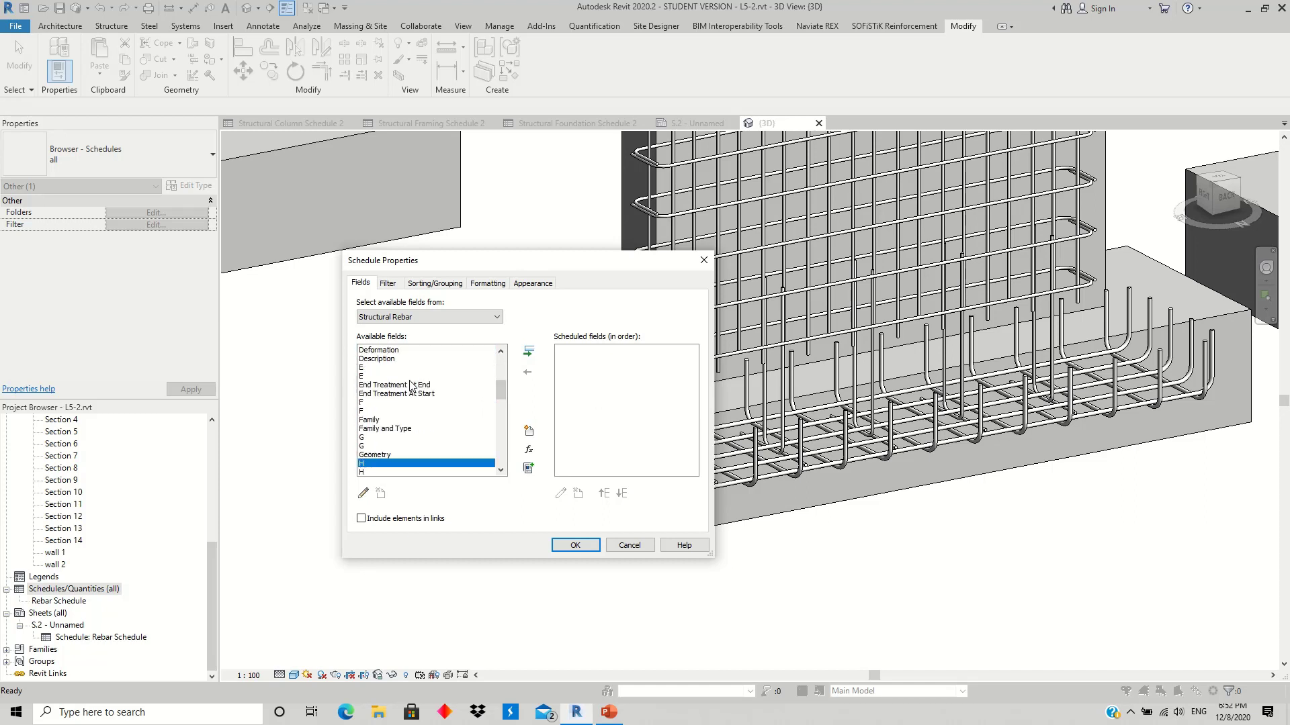
{"action": "key", "text": "Down"}
{"action": "key", "text": "Down"}
{"action": "key", "text": "Down"}
{"action": "key", "text": "Down"}
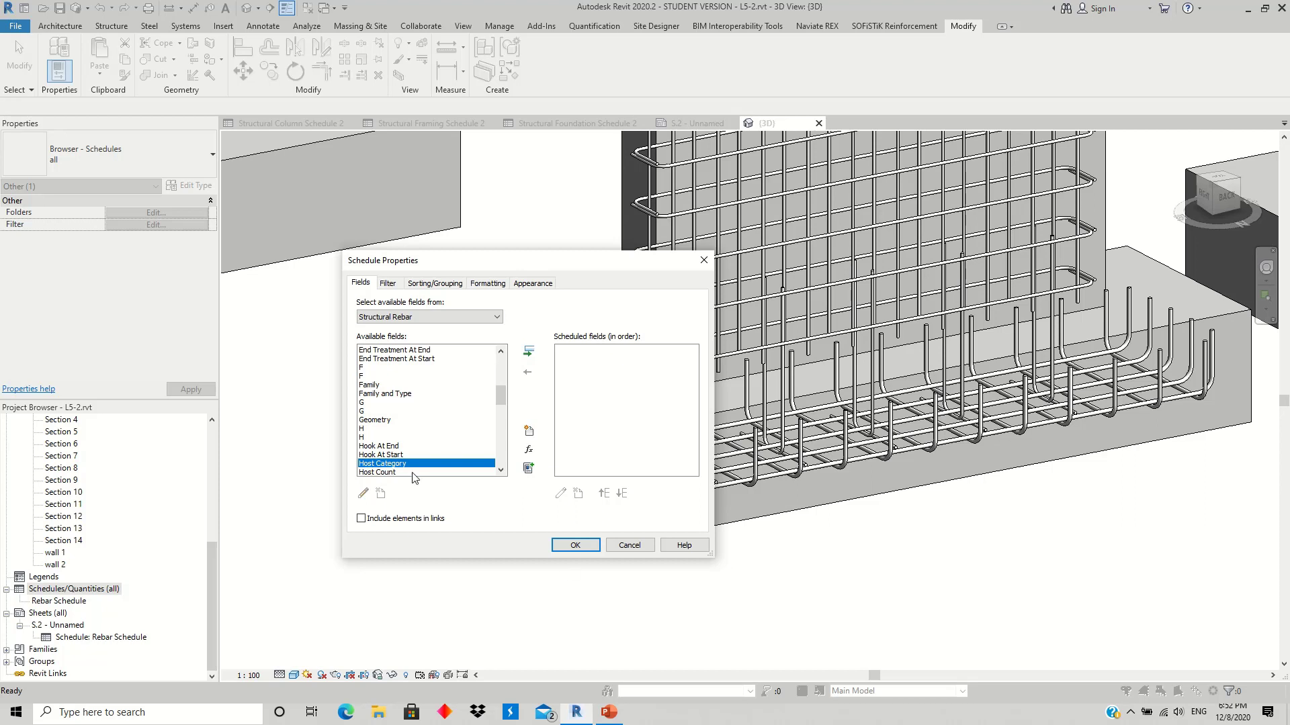
{"action": "left_click", "coordinate": [534, 356]}
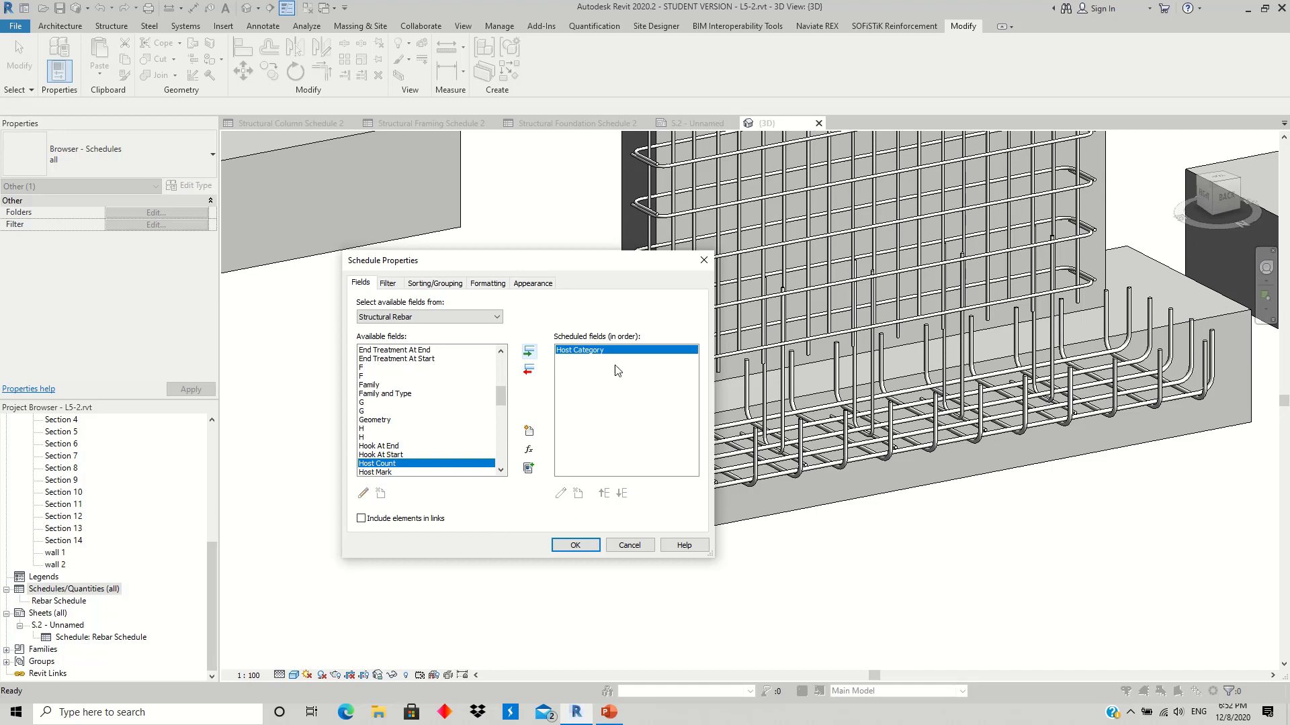
{"action": "left_click", "coordinate": [383, 395]}
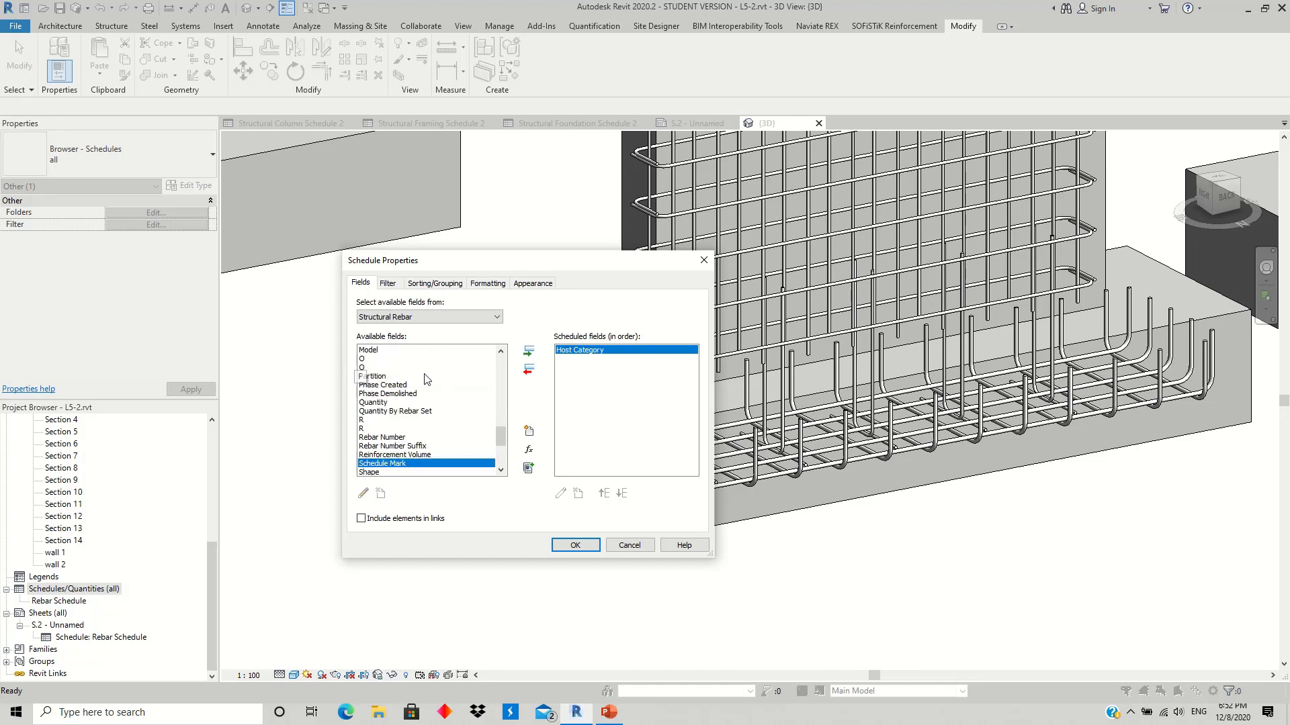
{"action": "key", "text": "s"}
{"action": "left_click", "coordinate": [529, 351]}
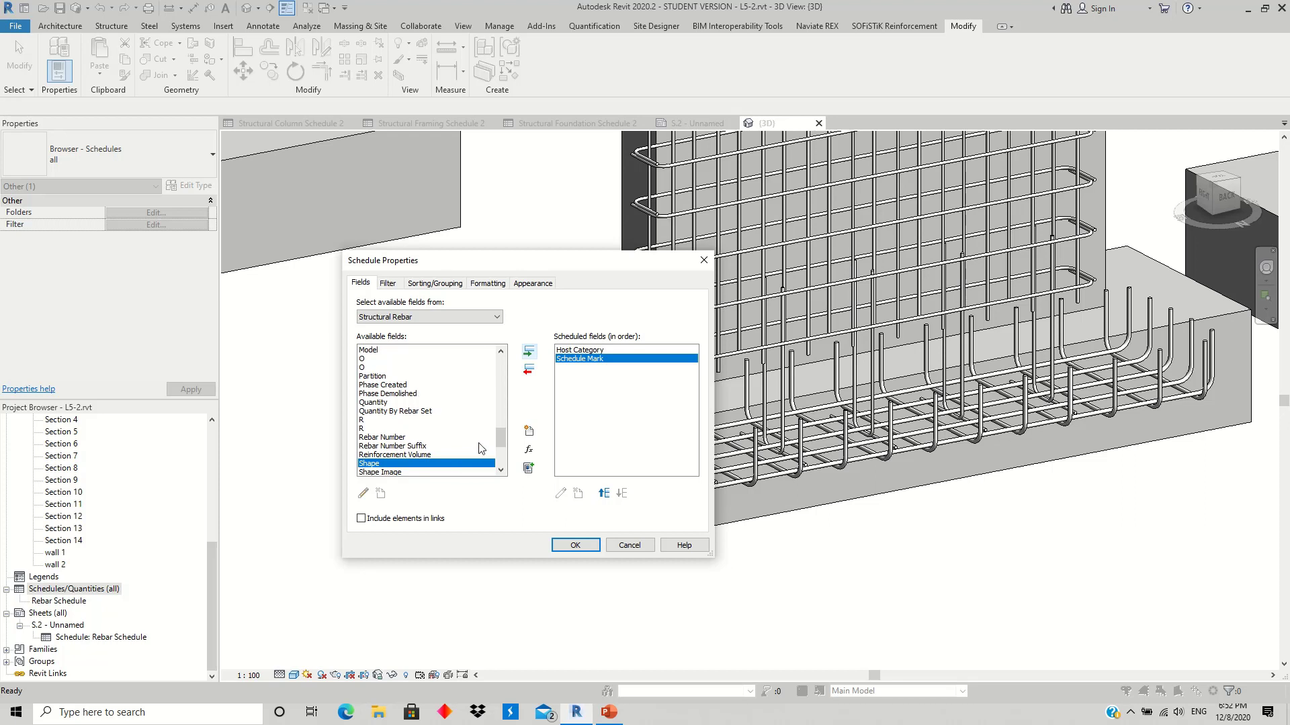
Step: Add Rebar Number and Bar Diameter to the scheduled fields
{"action": "left_click", "coordinate": [390, 437]}
{"action": "left_click", "coordinate": [529, 351]}
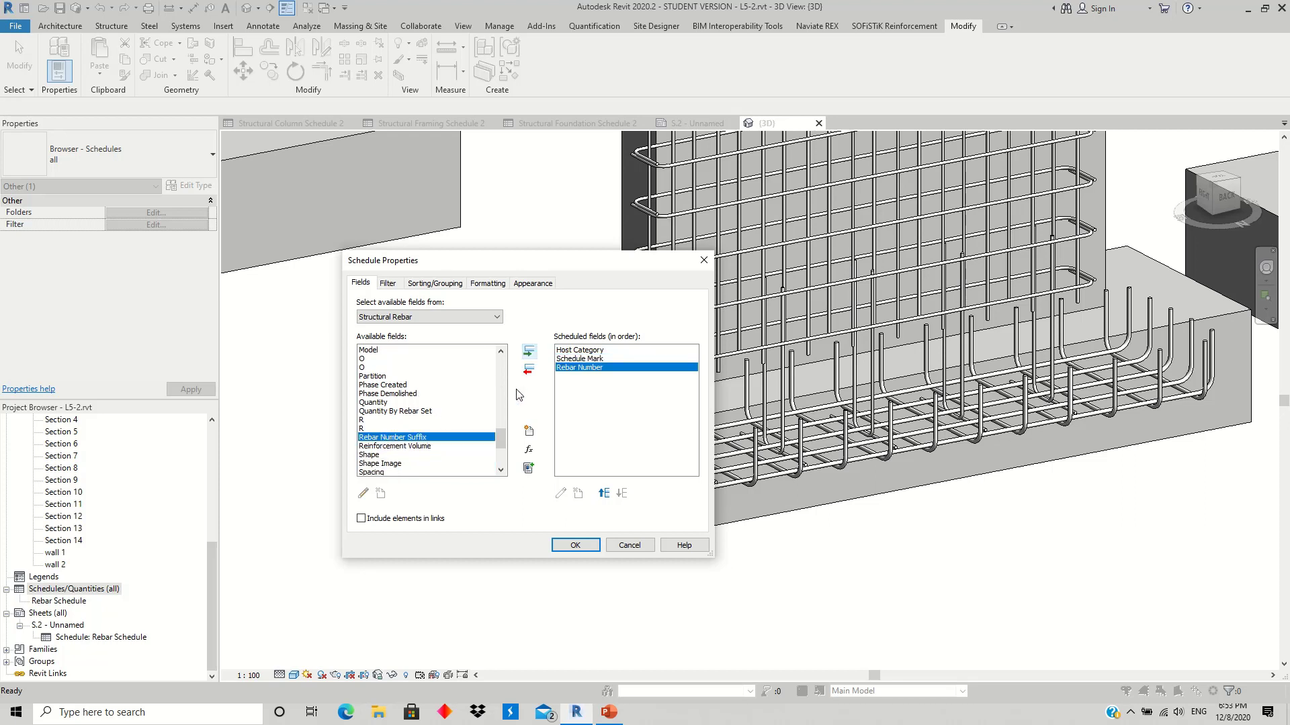
{"action": "left_click", "coordinate": [376, 394]}
{"action": "key", "text": "b"}
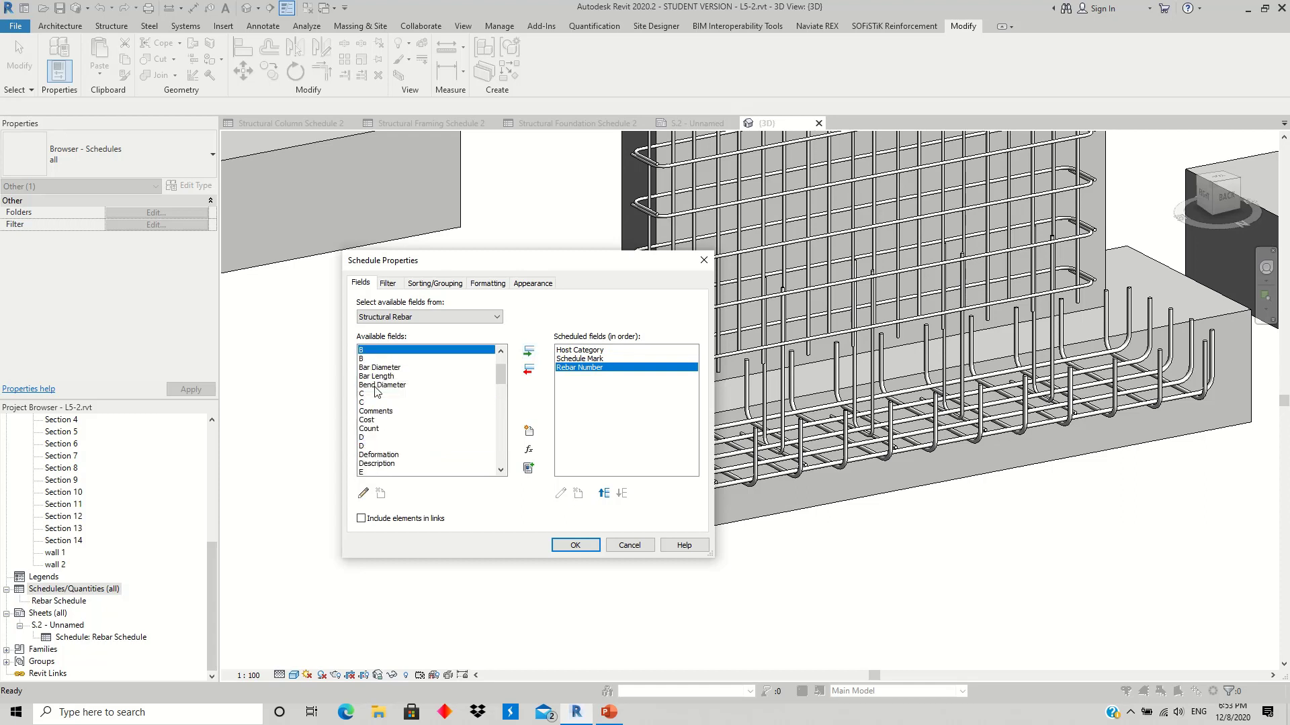
{"action": "left_click", "coordinate": [380, 368]}
{"action": "left_click", "coordinate": [529, 352]}
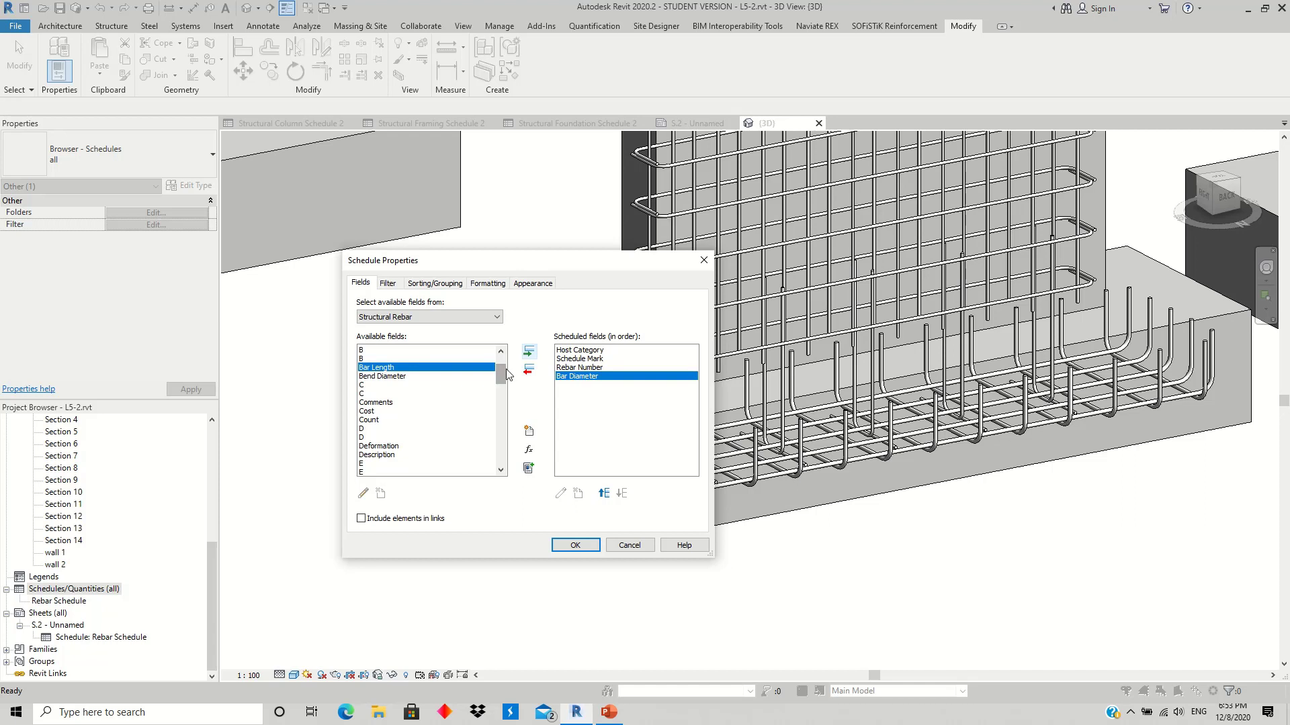
Step: Add the B and C dimension fields to the schedule
{"action": "left_click_drag", "start_coordinate": [496, 375], "coordinate": [500, 367]}
{"action": "left_click", "coordinate": [364, 351]}
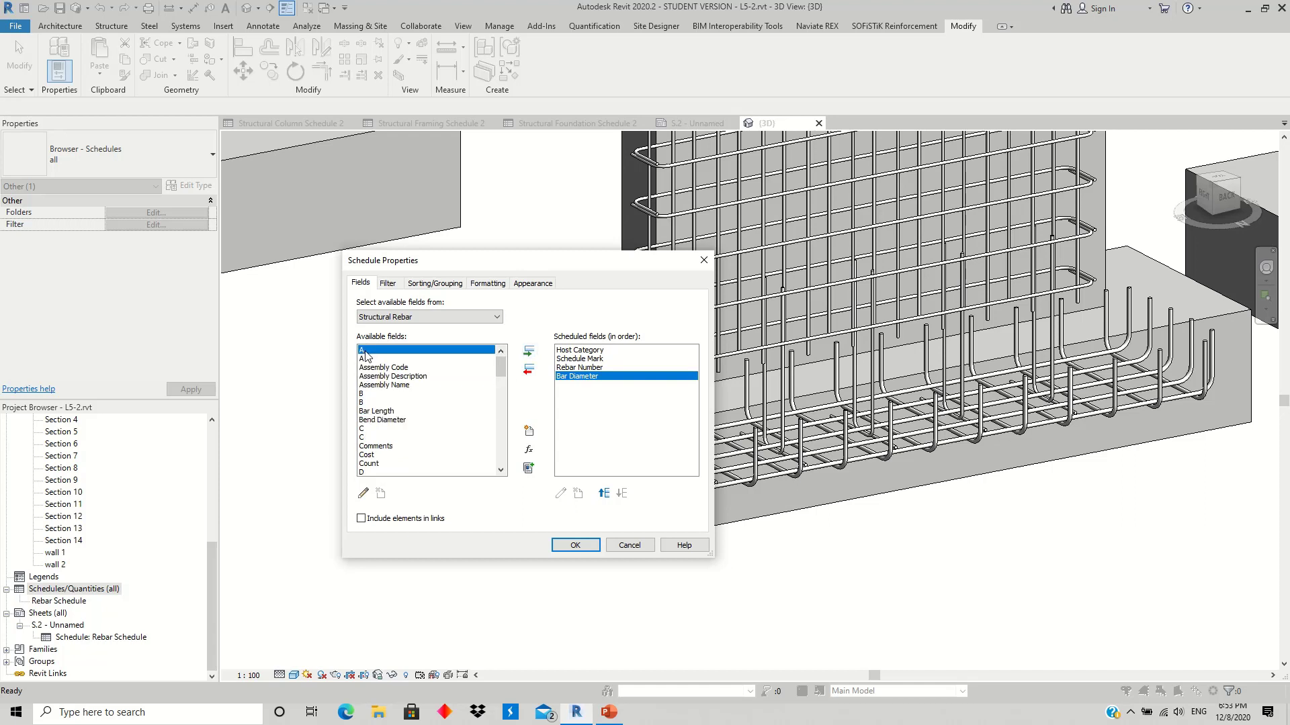
{"action": "left_click", "coordinate": [365, 395], "text": "ctrl"}
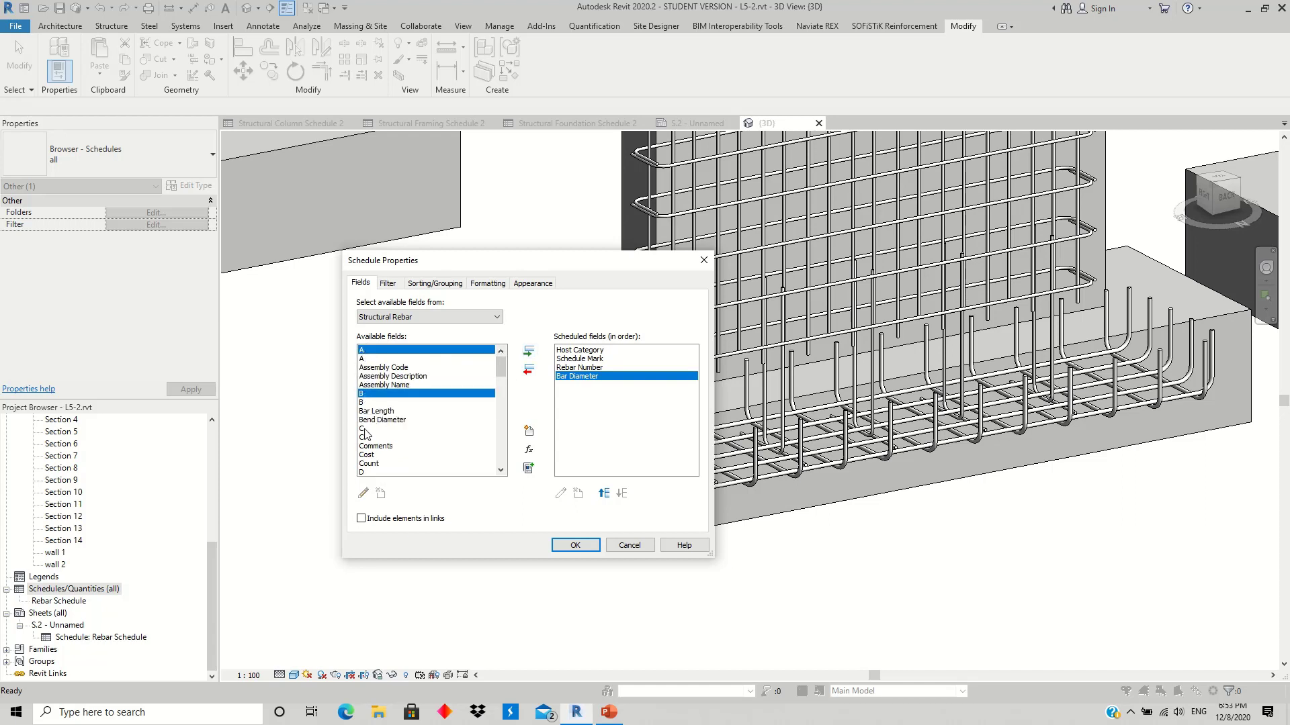
{"action": "left_click", "coordinate": [366, 430], "text": "ctrl"}
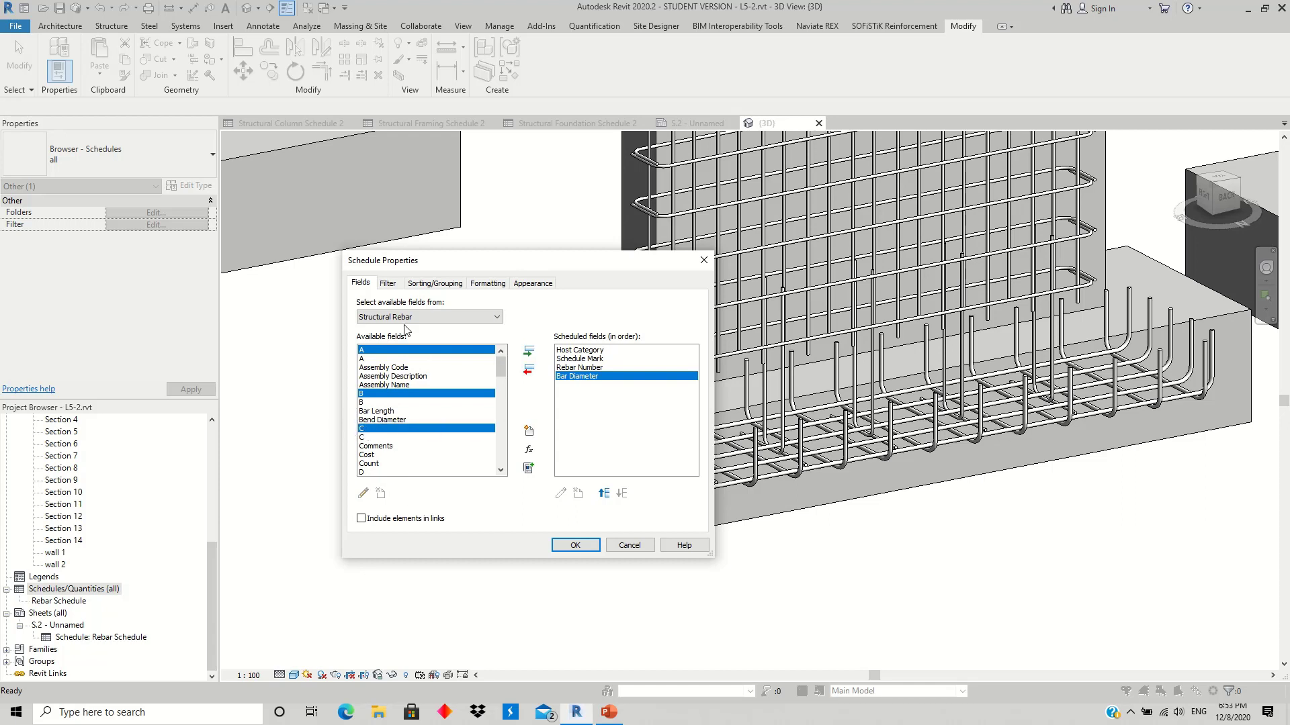
{"action": "left_click", "coordinate": [372, 351]}
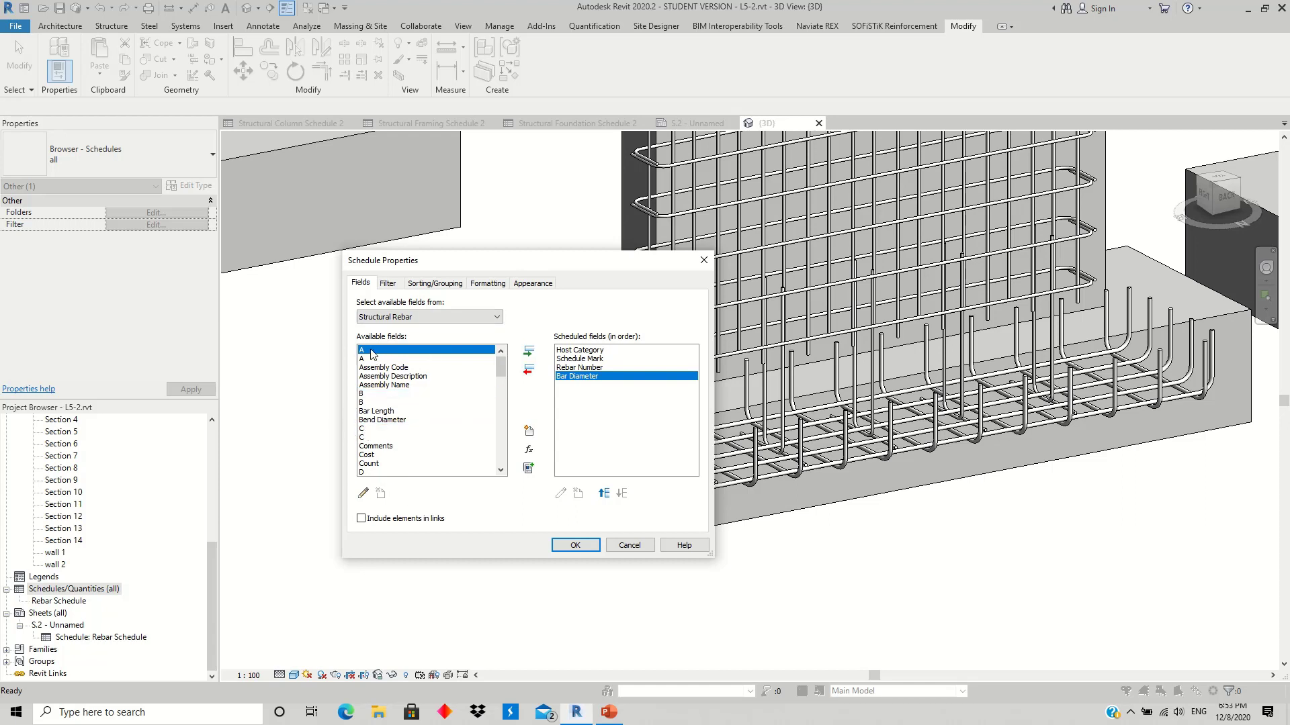
{"action": "left_click", "coordinate": [367, 395]}
{"action": "left_click", "coordinate": [364, 430], "text": "ctrl"}
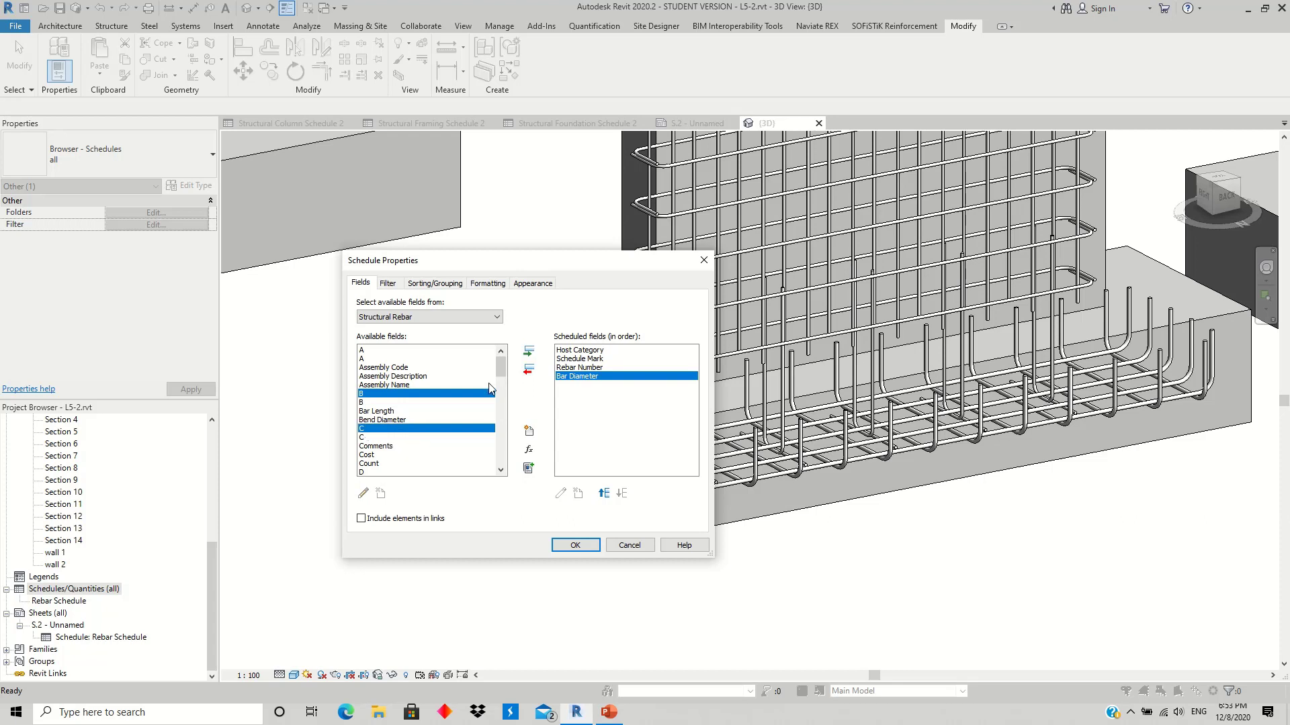
{"action": "left_click", "coordinate": [529, 351]}
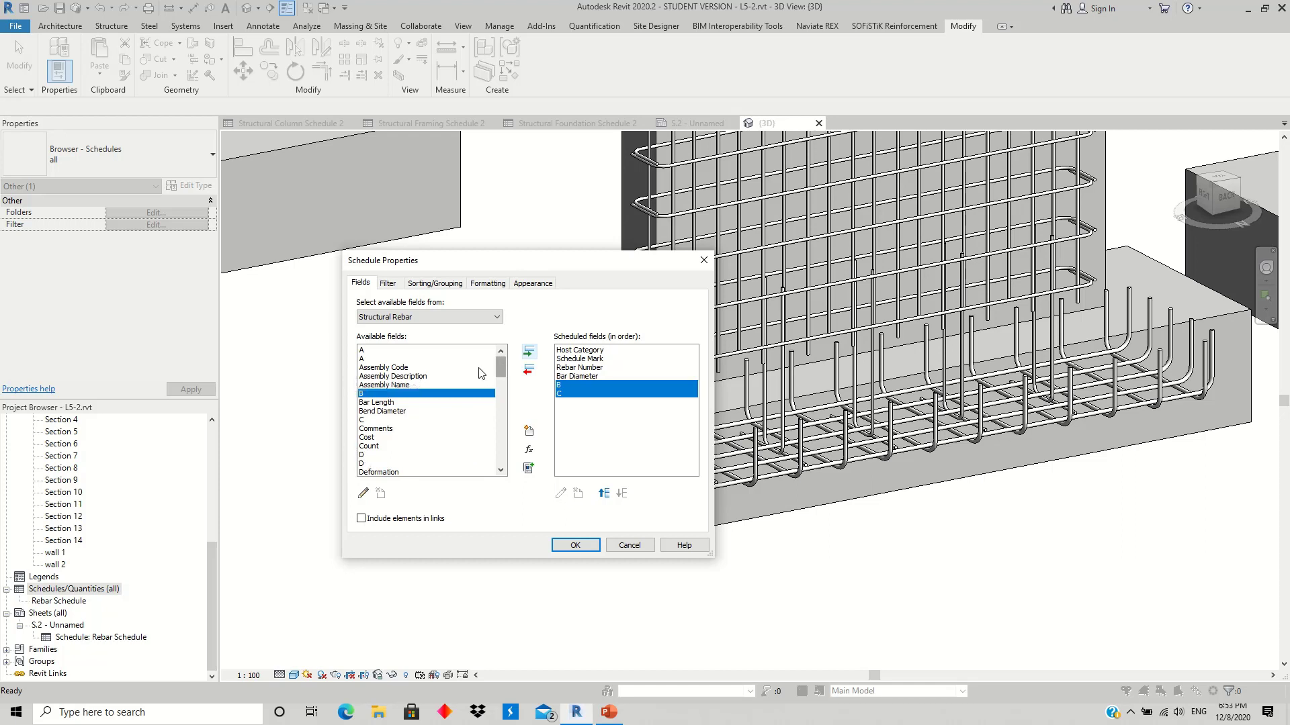
Step: Add the Image and Bar Length fields to the schedule
{"action": "left_click", "coordinate": [376, 438]}
{"action": "type", "text": "im"}
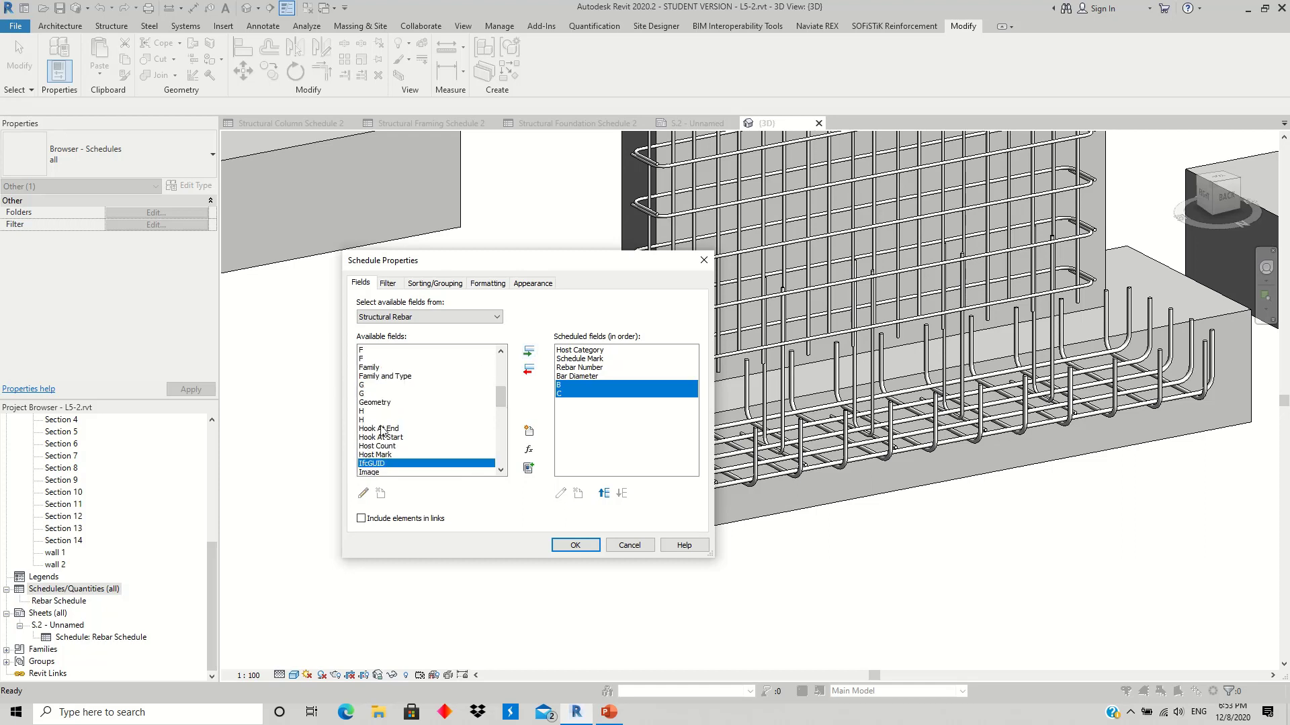
{"action": "left_click", "coordinate": [529, 351]}
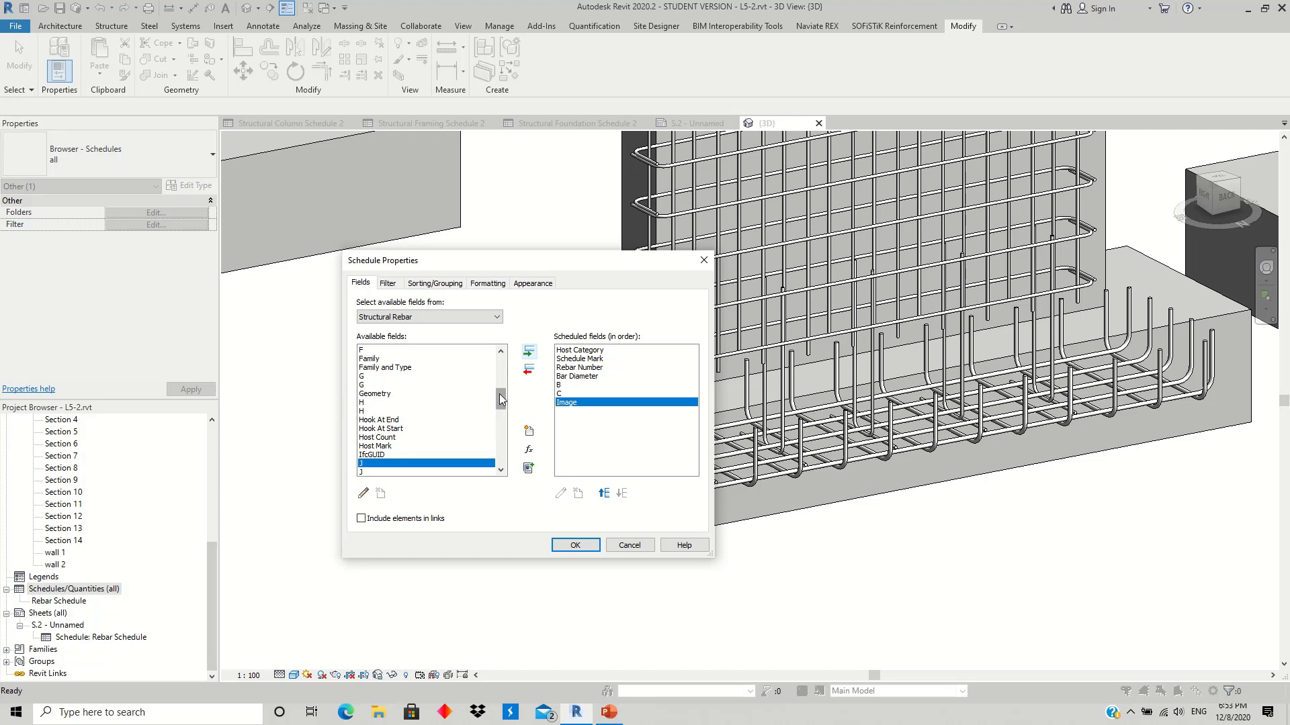
{"action": "left_click_drag", "start_coordinate": [498, 393], "coordinate": [494, 445]}
{"action": "scroll", "coordinate": [470, 437], "scroll_direction": "up", "scroll_amount": 5}
{"action": "scroll", "coordinate": [430, 426], "scroll_direction": "up", "scroll_amount": 5}
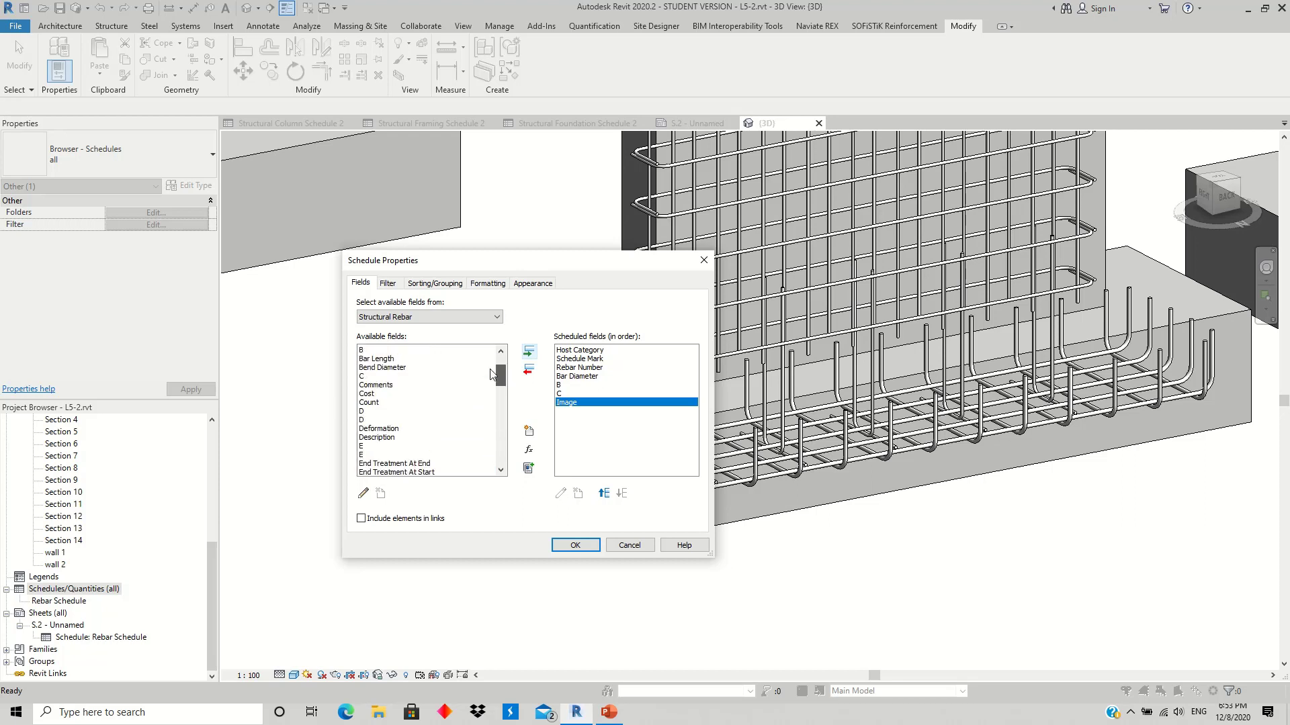
{"action": "scroll", "coordinate": [389, 416], "scroll_direction": "up", "scroll_amount": 5}
{"action": "left_click", "coordinate": [376, 394]}
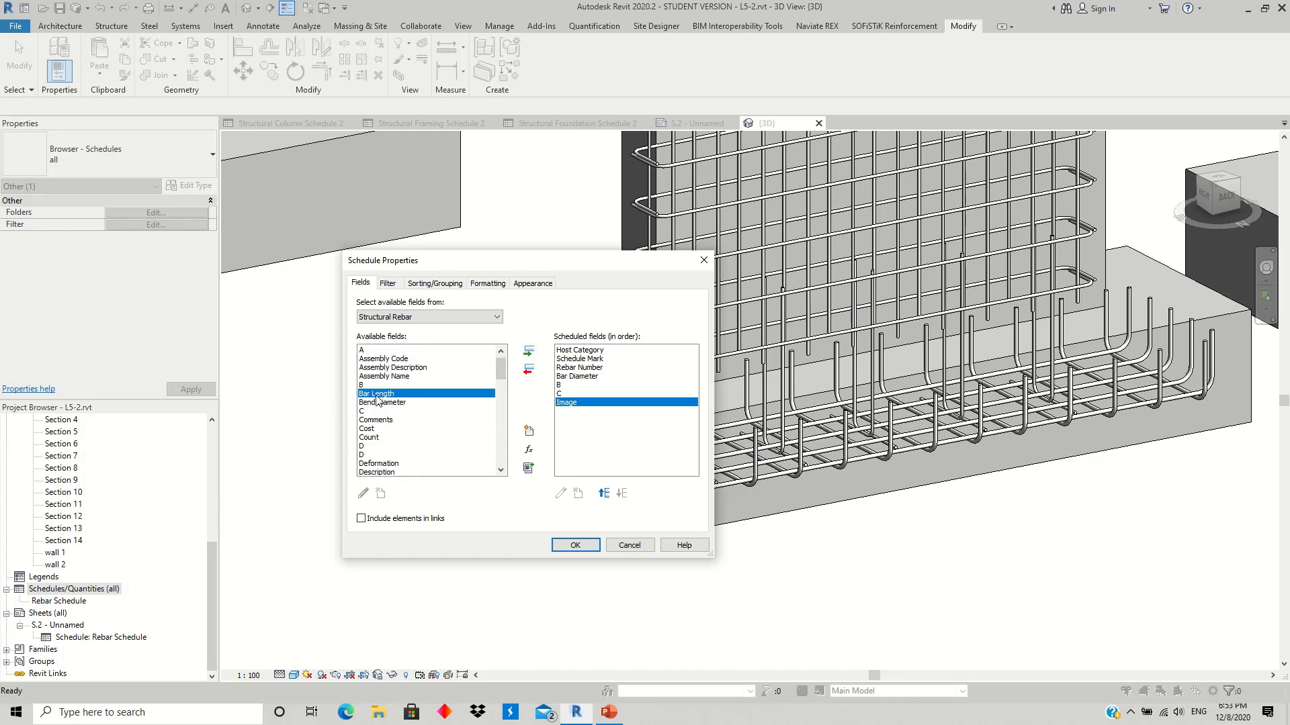
{"action": "left_click", "coordinate": [528, 351]}
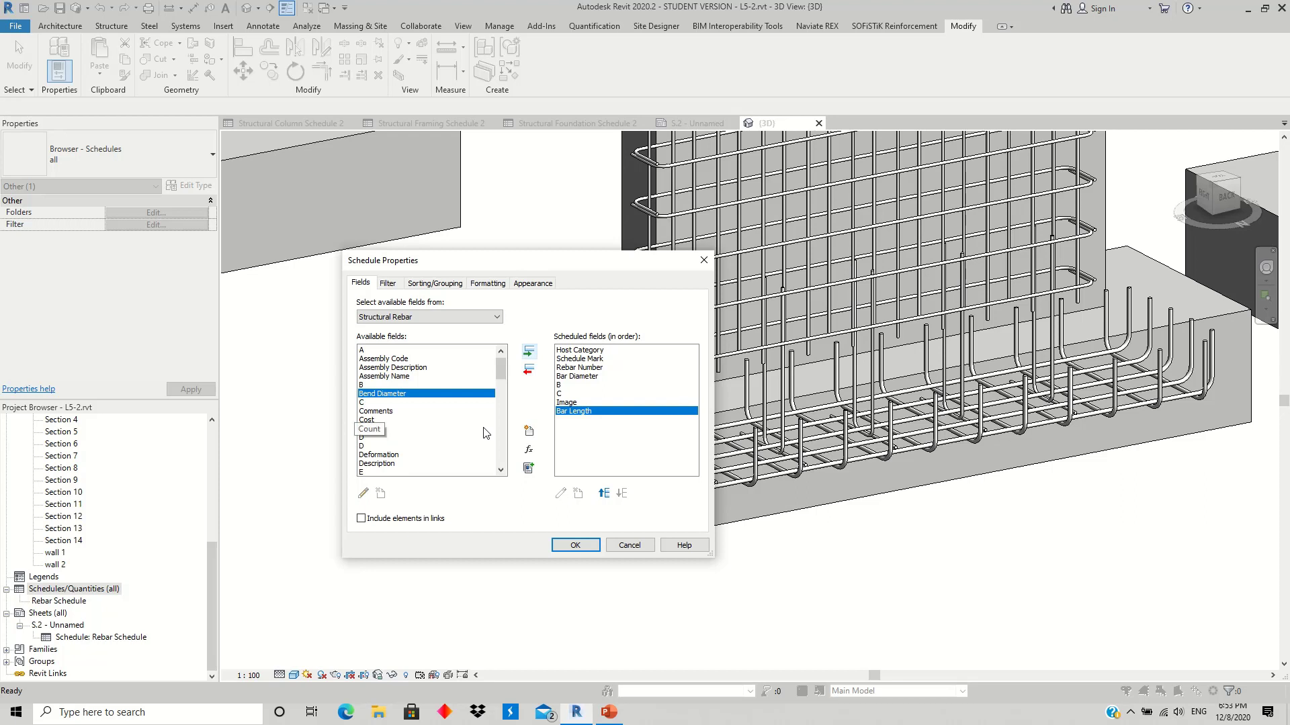
Step: Add Hook At End and Hook At Start to the scheduled fields
{"action": "scroll", "coordinate": [484, 430], "scroll_direction": "down", "scroll_amount": 1}
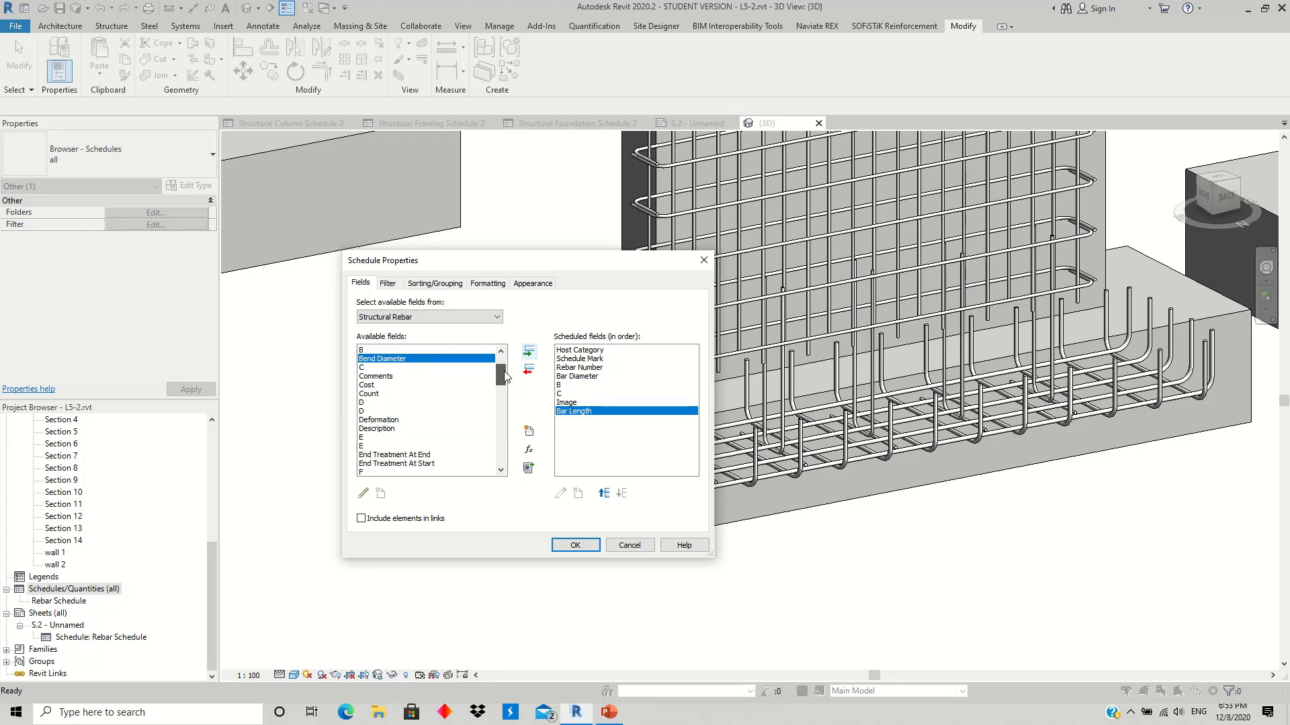
{"action": "scroll", "coordinate": [473, 447], "scroll_direction": "down", "scroll_amount": 1}
{"action": "left_click", "coordinate": [407, 437]}
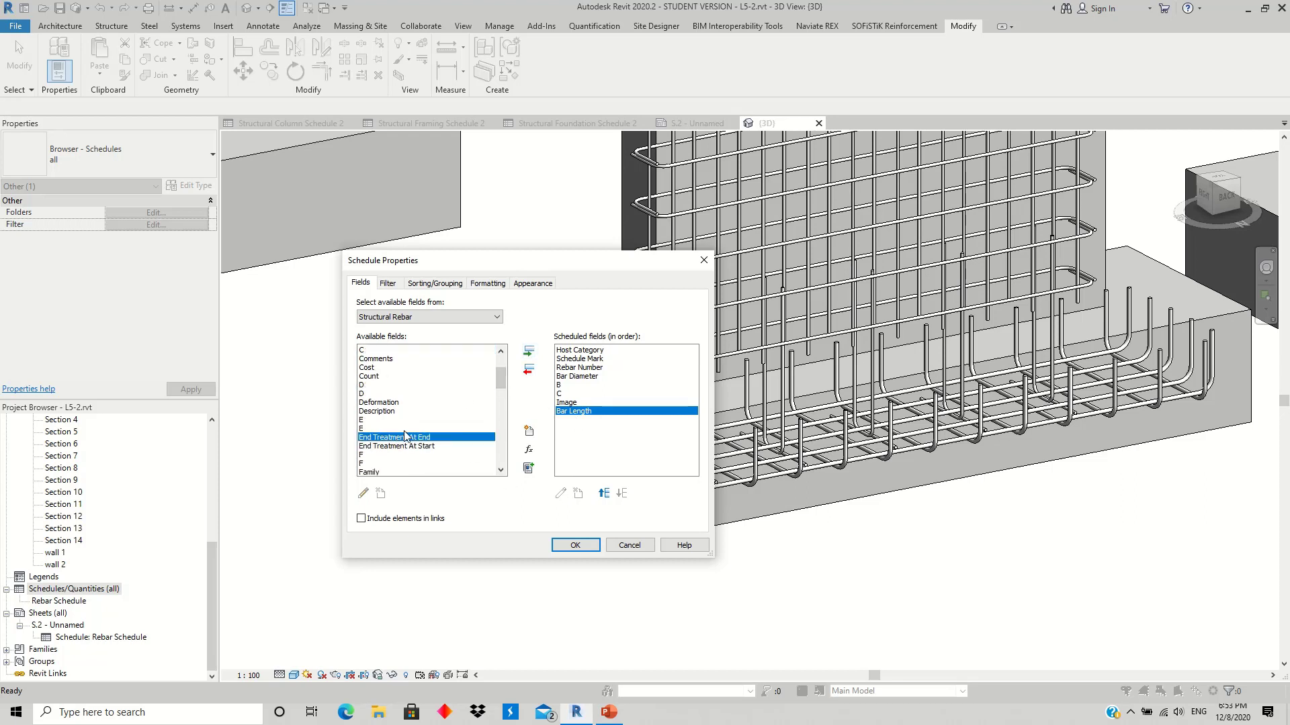
{"action": "scroll", "coordinate": [406, 436], "scroll_direction": "down", "scroll_amount": 1}
{"action": "key", "text": "h"}
{"action": "scroll", "coordinate": [407, 436], "scroll_direction": "down", "scroll_amount": 2}
{"action": "scroll", "coordinate": [397, 434], "scroll_direction": "down", "scroll_amount": 3}
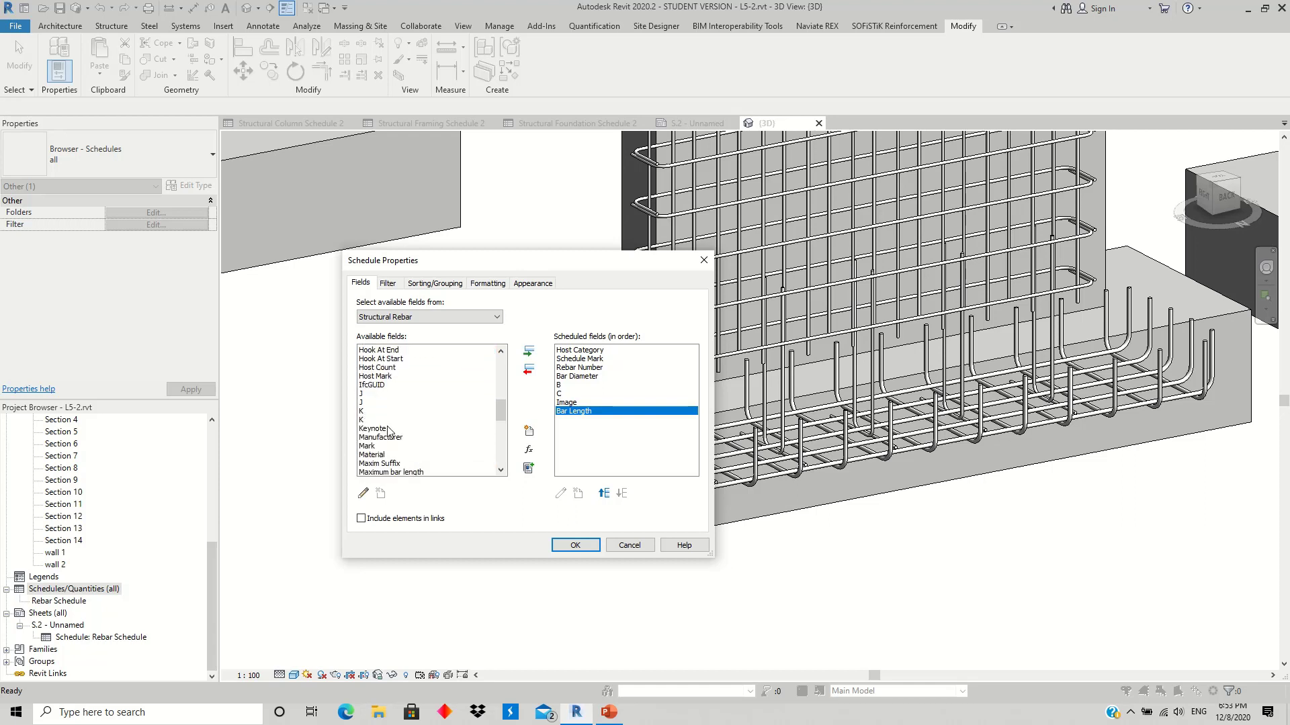
{"action": "left_click", "coordinate": [396, 350]}
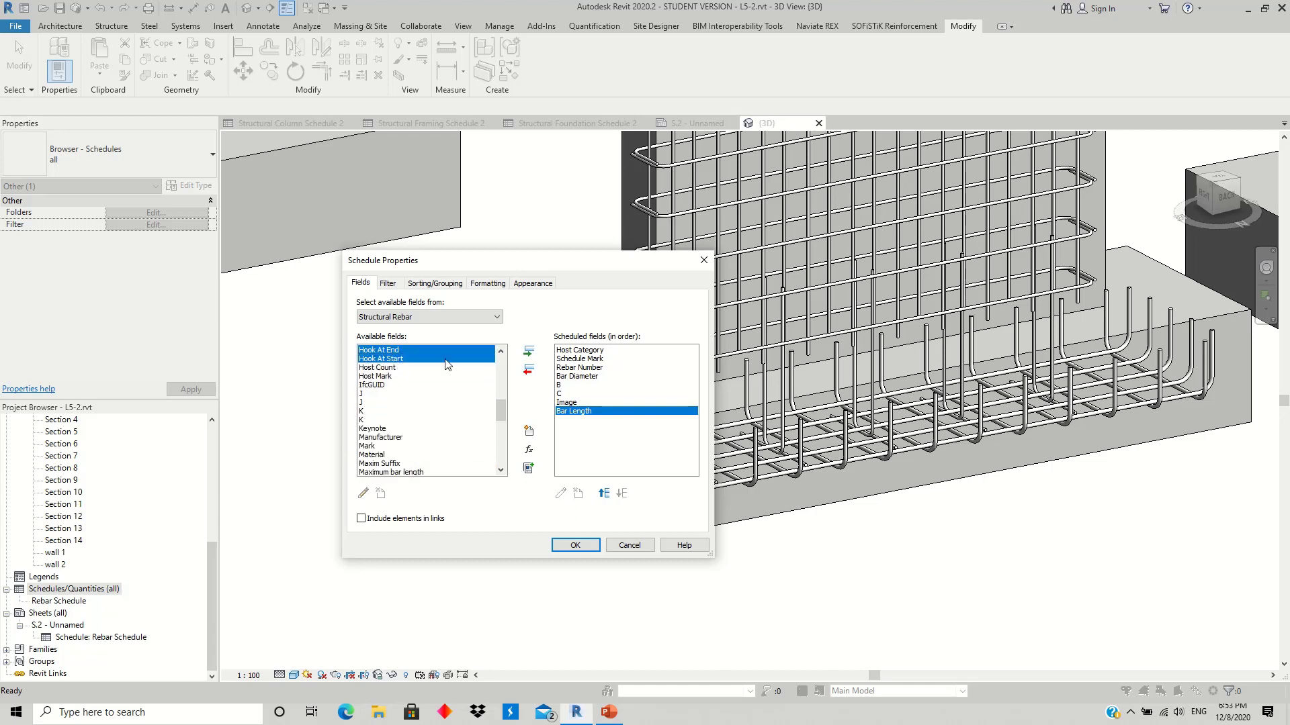
{"action": "left_click", "coordinate": [529, 351]}
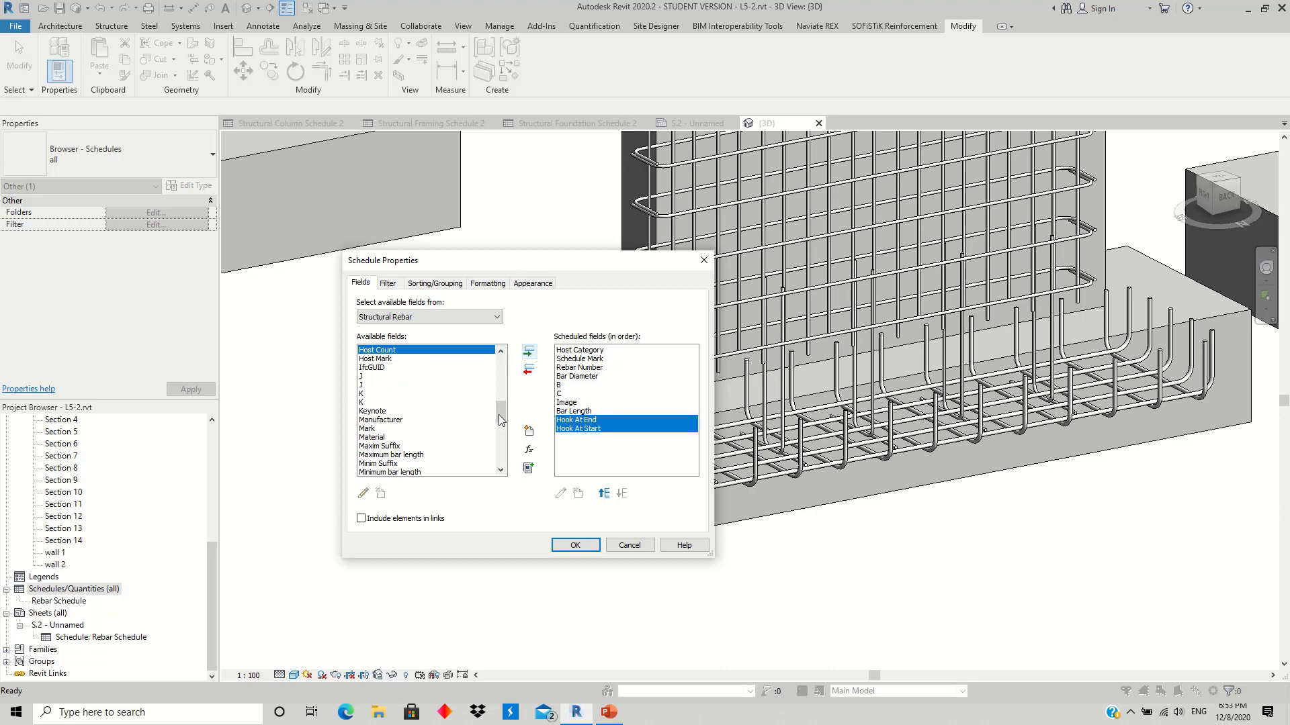
Step: Add Quantity as the last scheduled field
{"action": "scroll", "coordinate": [464, 432], "scroll_direction": "down", "scroll_amount": 3}
{"action": "scroll", "coordinate": [474, 430], "scroll_direction": "down", "scroll_amount": 1}
{"action": "scroll", "coordinate": [403, 427], "scroll_direction": "down", "scroll_amount": 1}
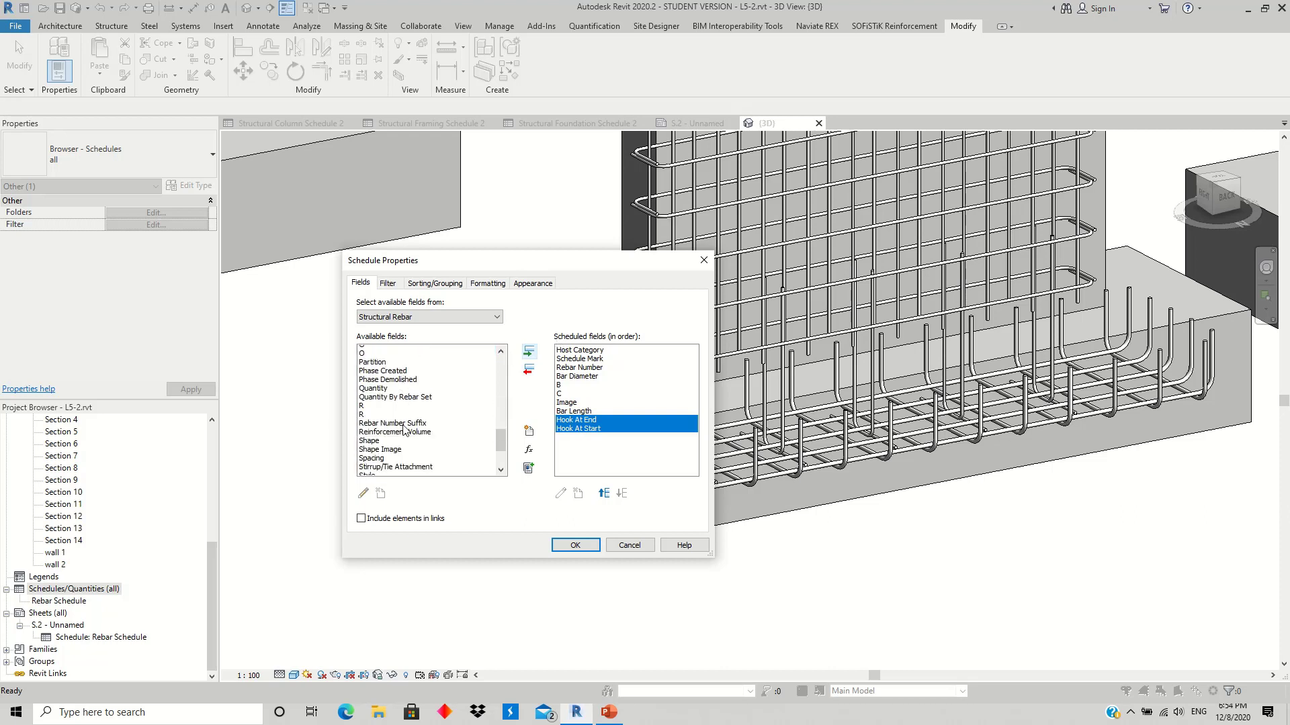
{"action": "scroll", "coordinate": [399, 426], "scroll_direction": "down", "scroll_amount": 3}
{"action": "scroll", "coordinate": [398, 426], "scroll_direction": "down", "scroll_amount": 1}
{"action": "scroll", "coordinate": [393, 437], "scroll_direction": "up", "scroll_amount": 1}
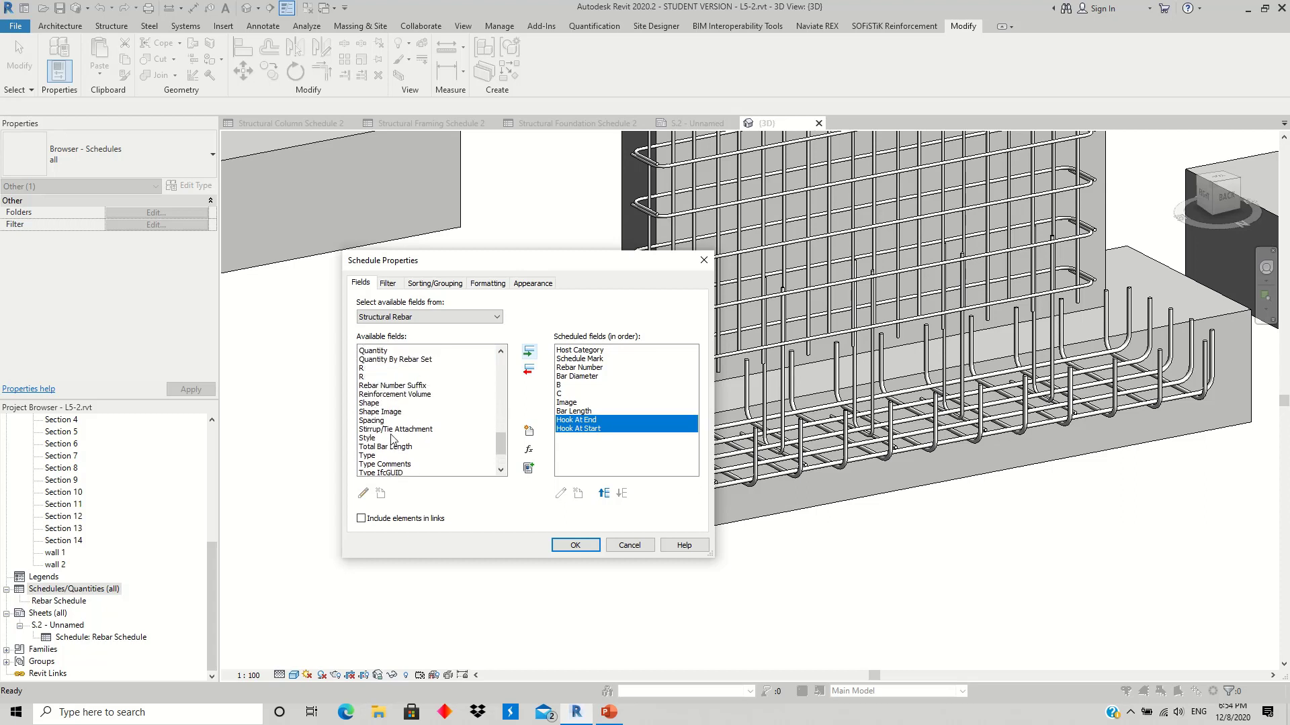
{"action": "scroll", "coordinate": [392, 430], "scroll_direction": "up", "scroll_amount": 2}
{"action": "scroll", "coordinate": [390, 423], "scroll_direction": "up", "scroll_amount": 1}
{"action": "left_click", "coordinate": [389, 411]}
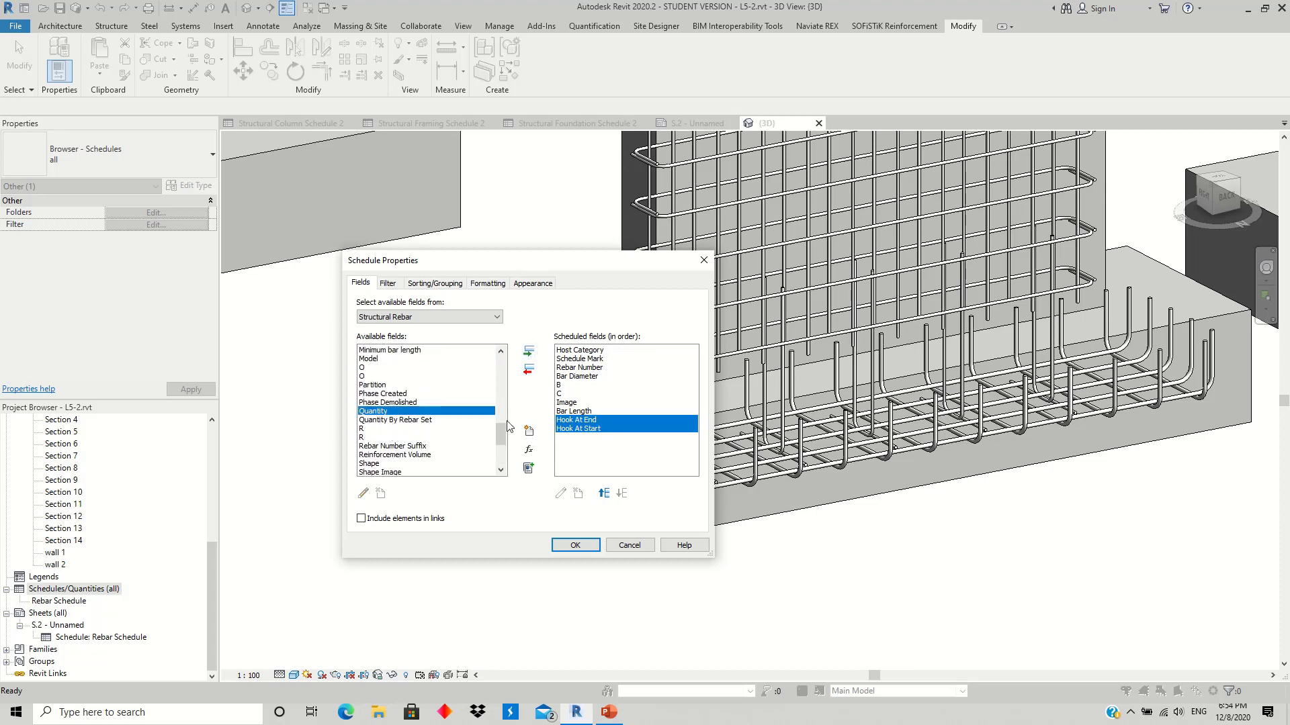
{"action": "left_click", "coordinate": [528, 351]}
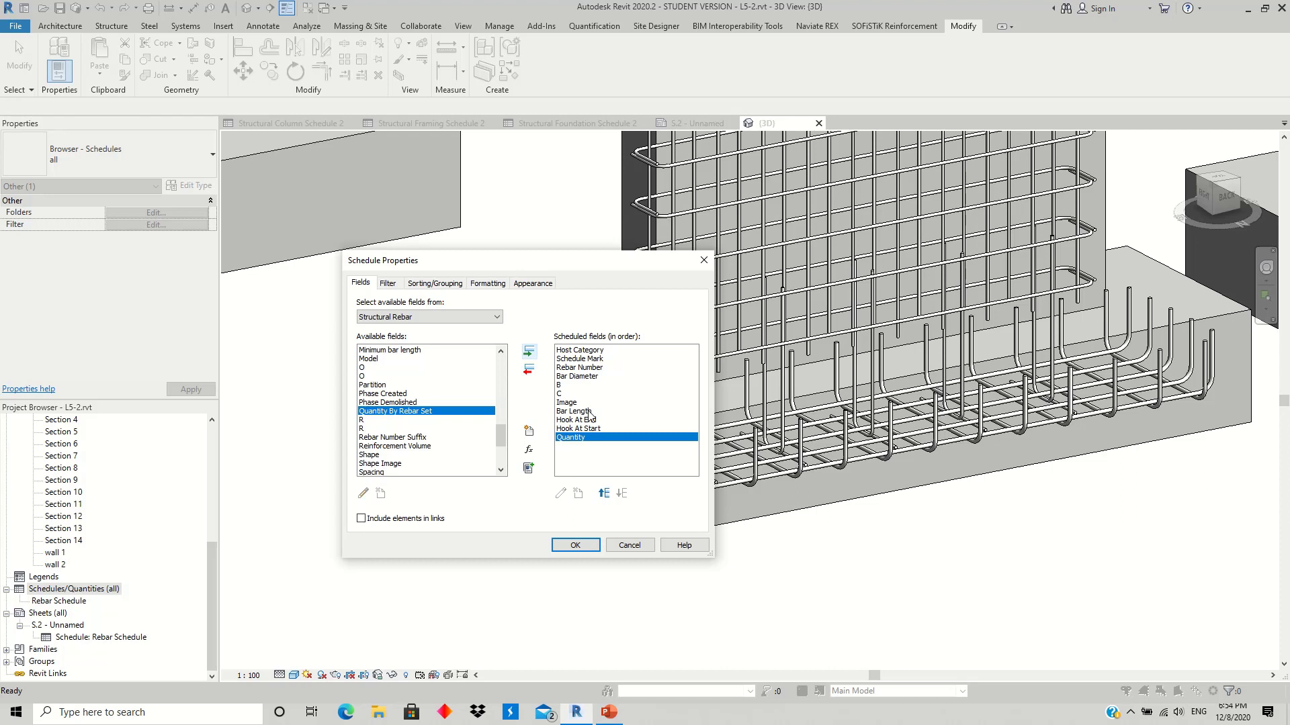
Step: Move Bar Length two places down below Hook At Start and Image two places up above B
{"action": "left_click", "coordinate": [589, 411]}
{"action": "left_click", "coordinate": [622, 494]}
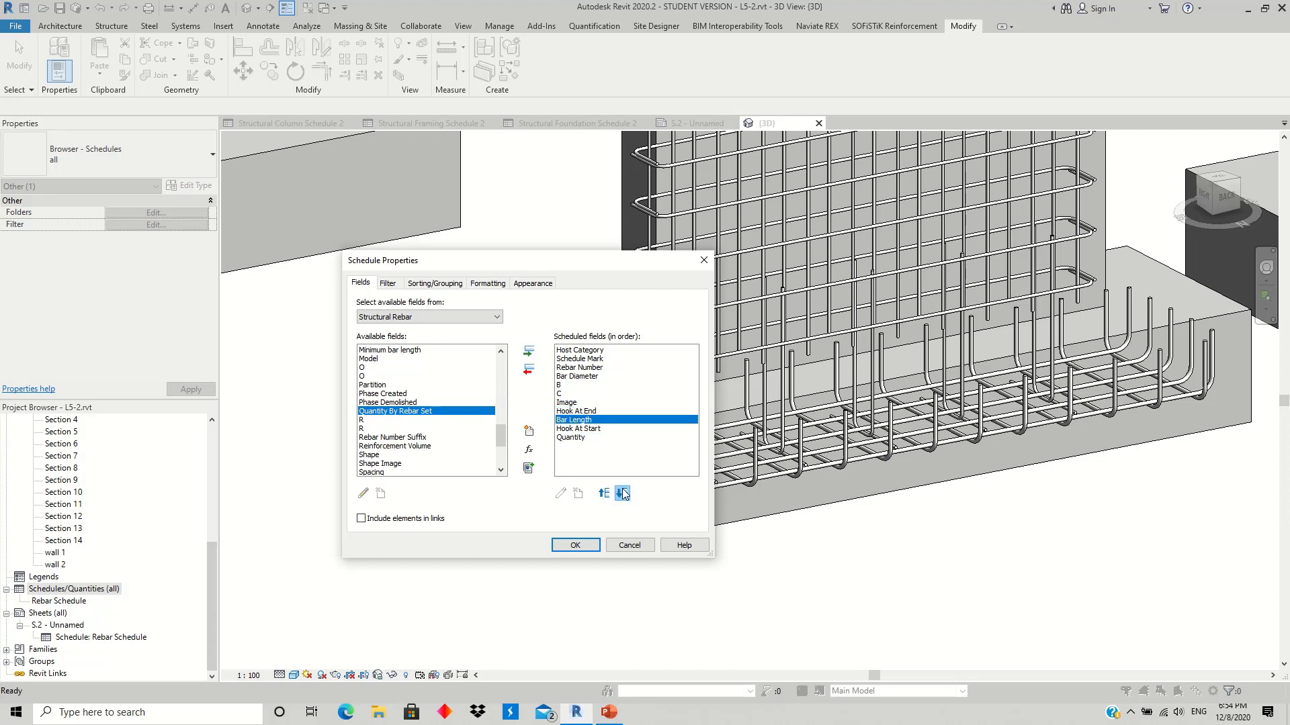
{"action": "left_click", "coordinate": [623, 495]}
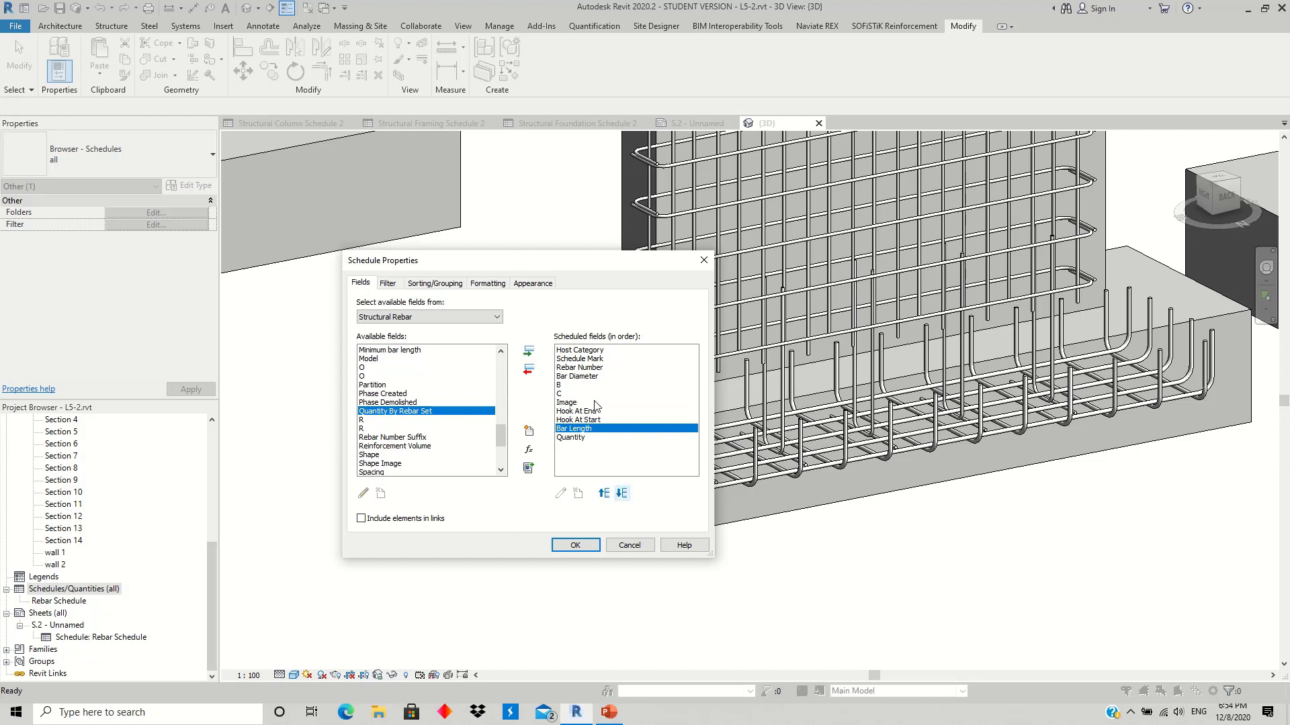
{"action": "left_click", "coordinate": [561, 386]}
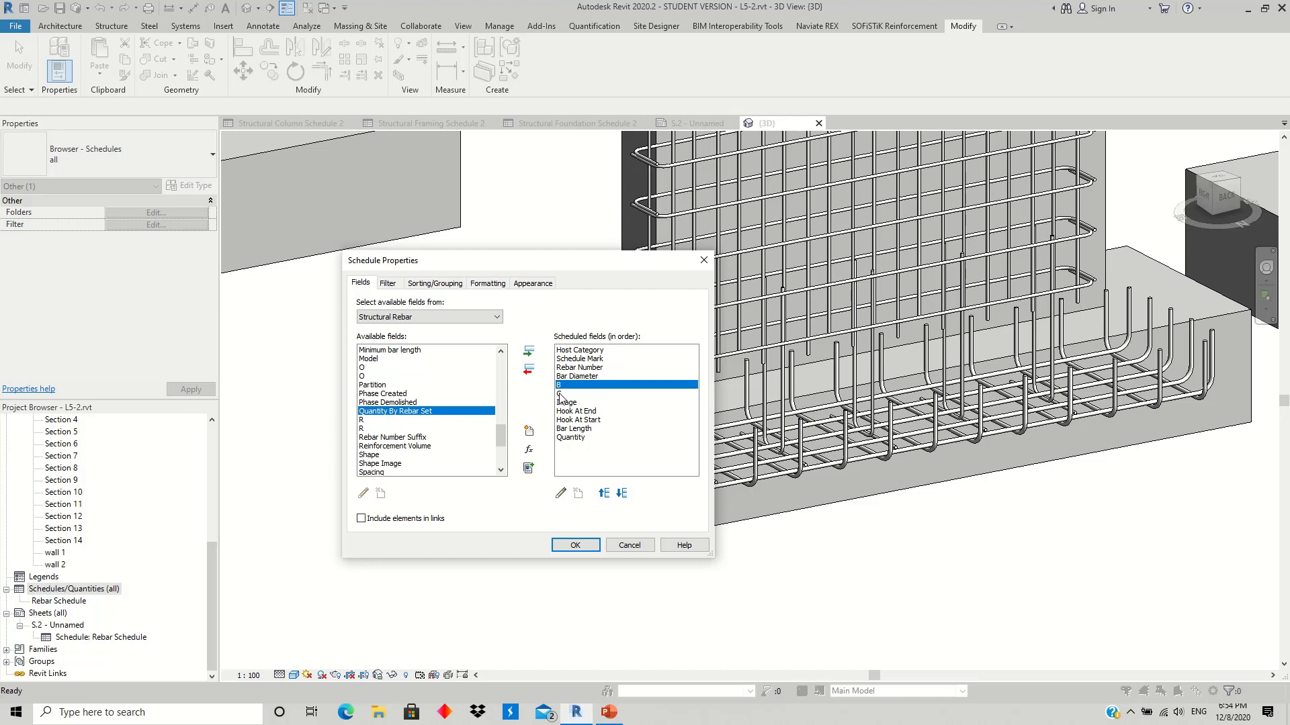
{"action": "left_click", "coordinate": [562, 394]}
{"action": "left_click", "coordinate": [573, 403]}
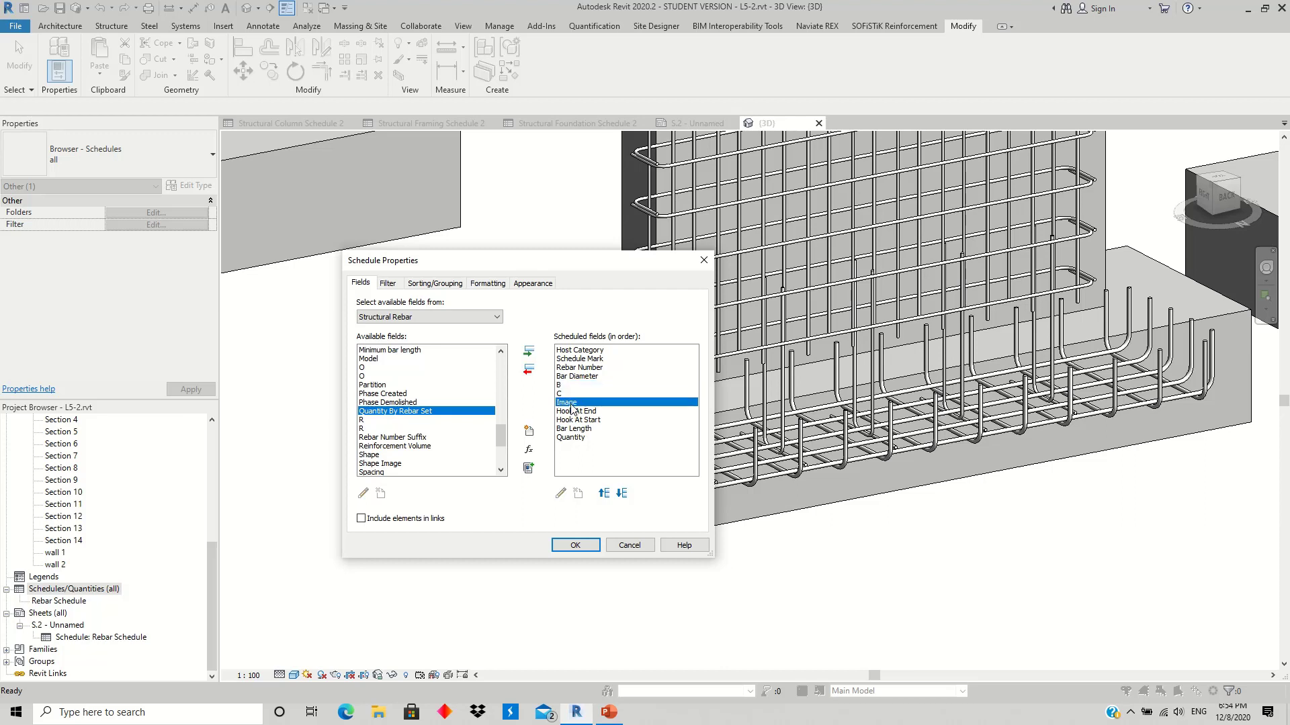
{"action": "left_click", "coordinate": [604, 494]}
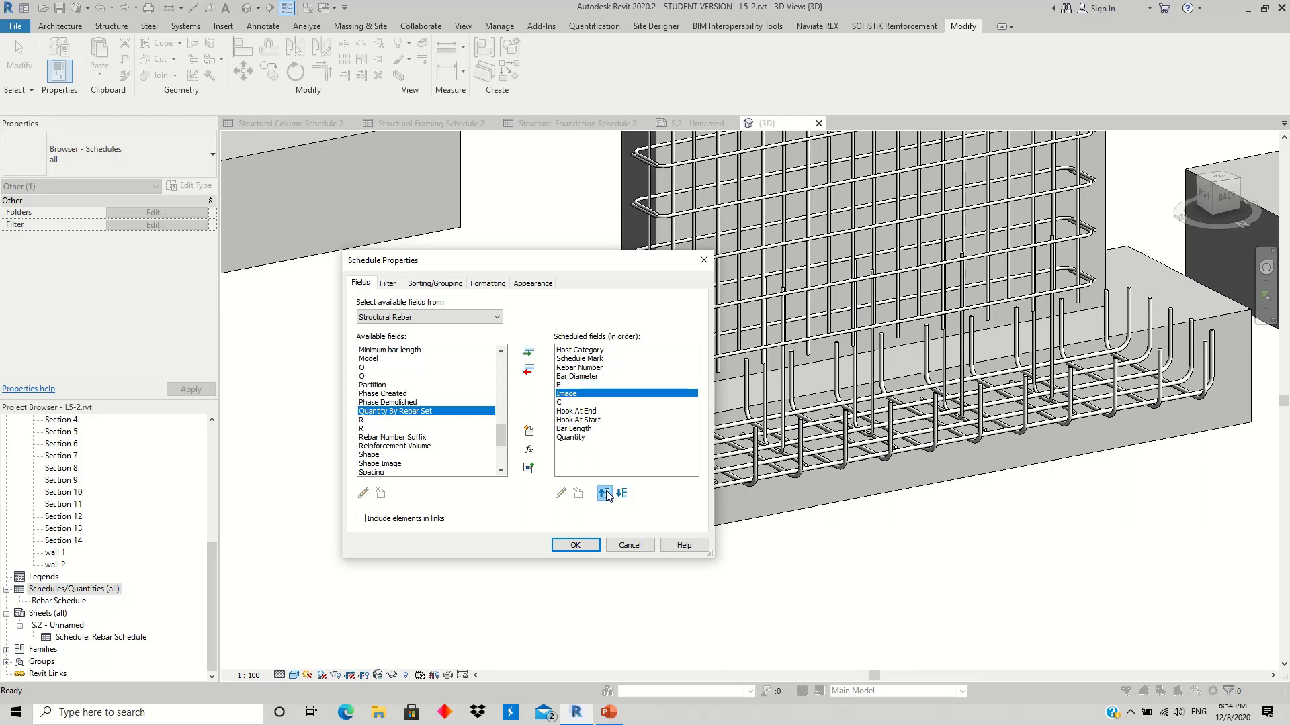
{"action": "left_click", "coordinate": [559, 403]}
{"action": "left_click", "coordinate": [562, 402]}
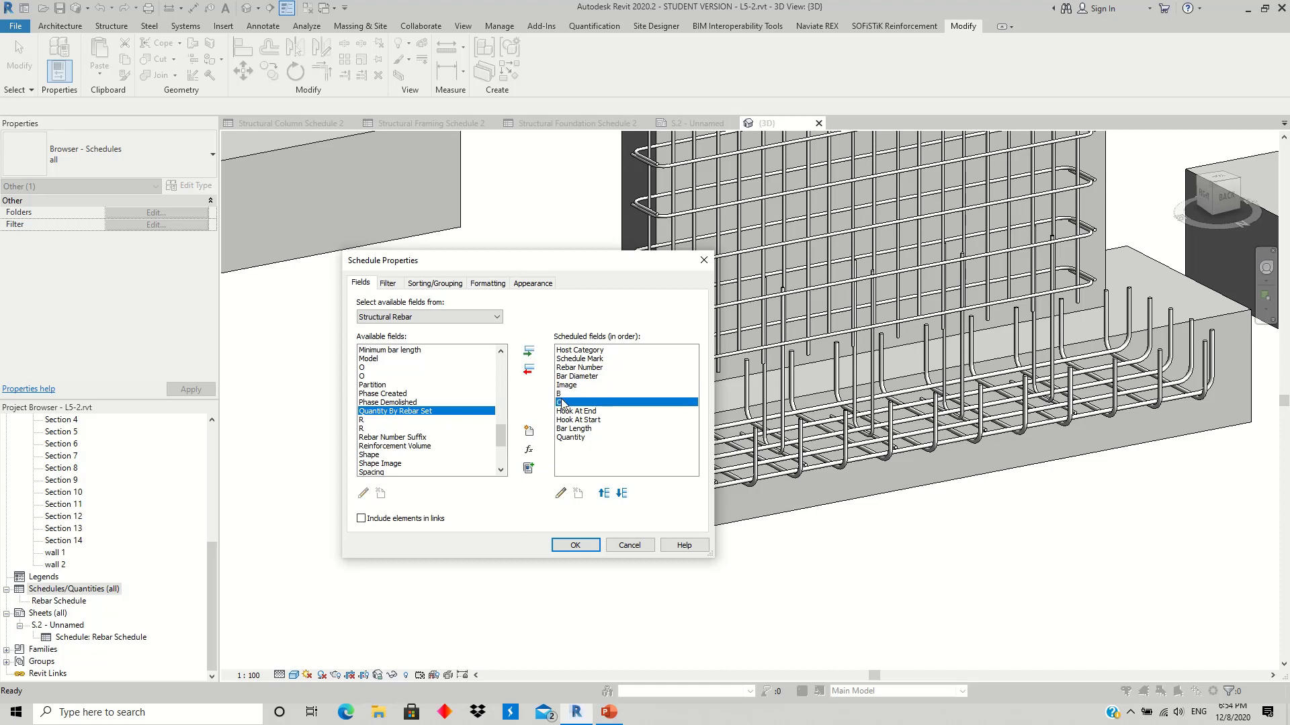
{"action": "left_click", "coordinate": [563, 403]}
Step: Create the schedule and widen the Host Category column to fit its entries
{"action": "left_click", "coordinate": [570, 547]}
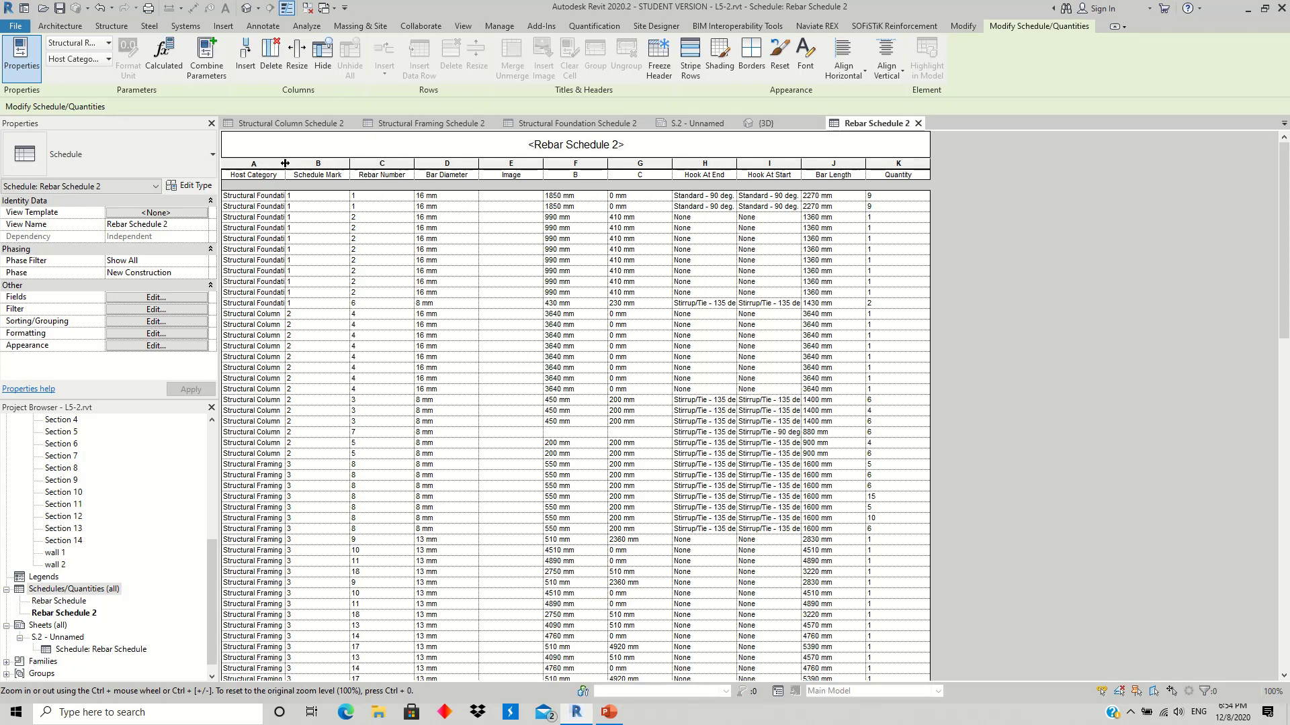
{"action": "left_click_drag", "start_coordinate": [285, 163], "coordinate": [317, 163]}
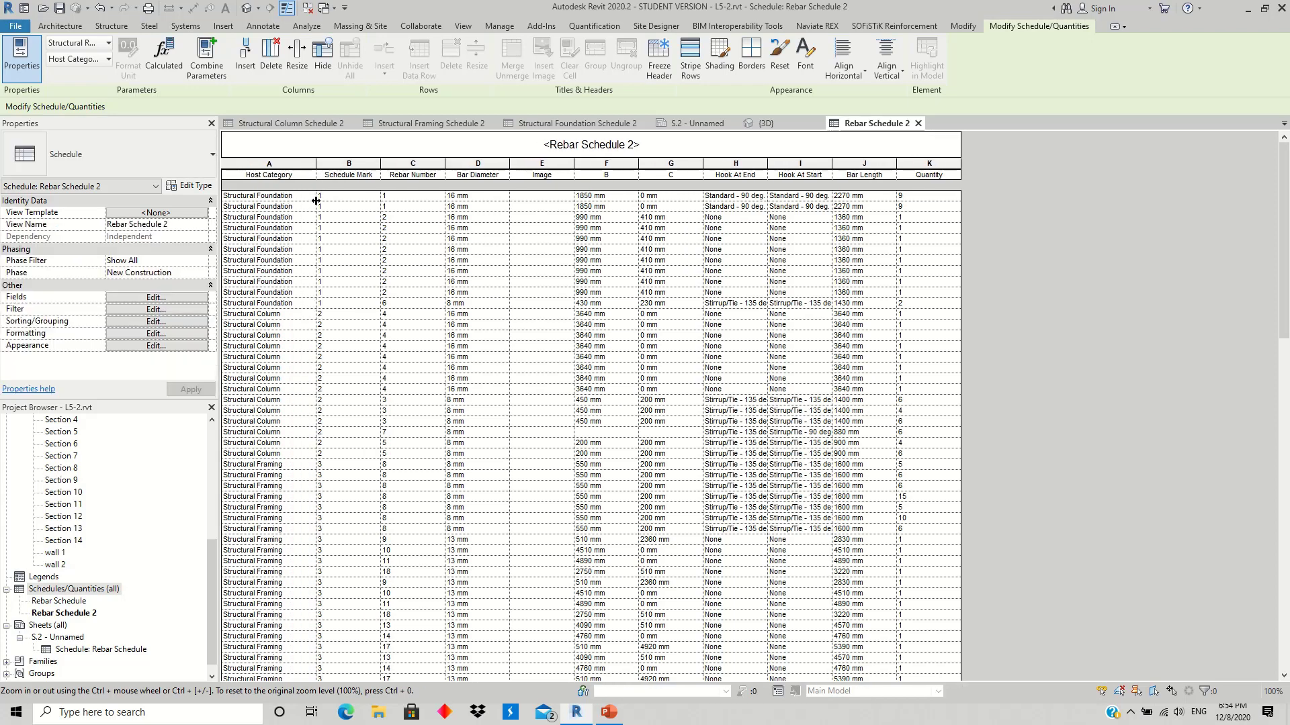
{"action": "scroll", "coordinate": [410, 360], "scroll_direction": "down", "scroll_amount": 5}
{"action": "scroll", "coordinate": [407, 361], "scroll_direction": "down", "scroll_amount": 15}
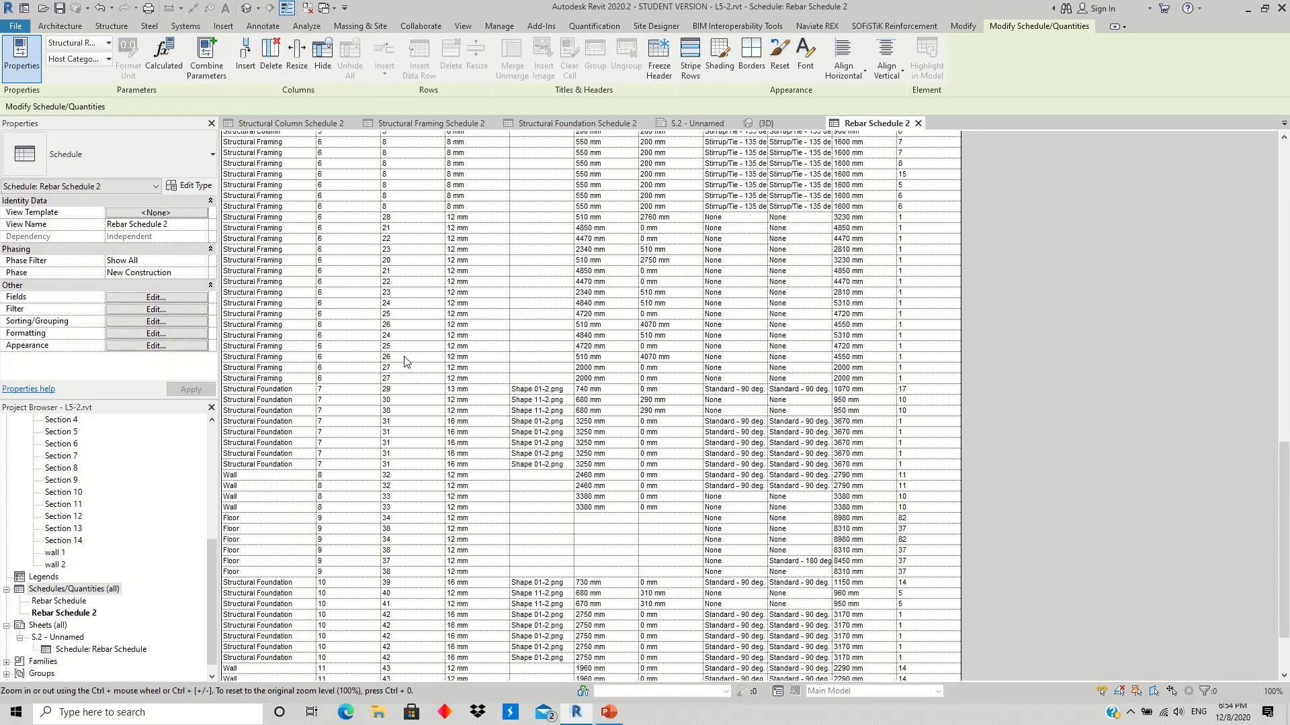
{"action": "scroll", "coordinate": [407, 363], "scroll_direction": "down", "scroll_amount": 3}
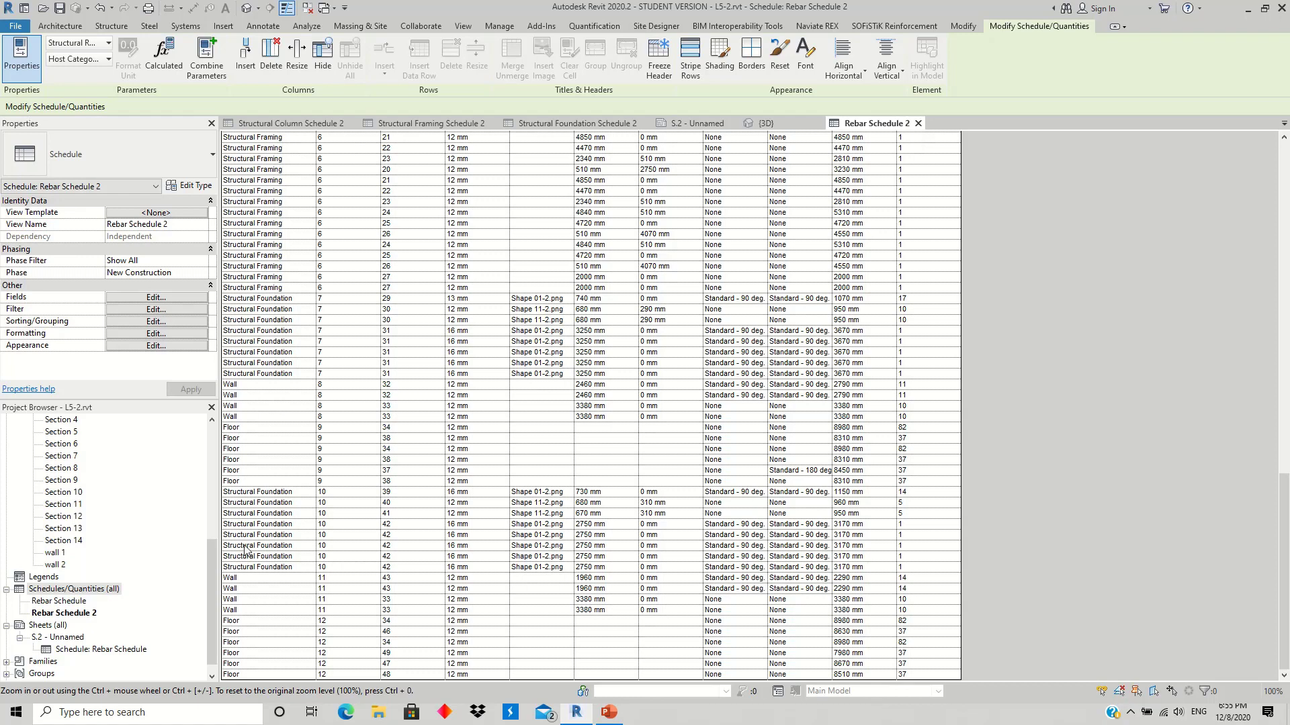
Step: Scroll through the schedule rows to review the rebar data
{"action": "scroll", "coordinate": [239, 455], "scroll_direction": "up", "scroll_amount": 8}
{"action": "scroll", "coordinate": [240, 455], "scroll_direction": "up", "scroll_amount": 8}
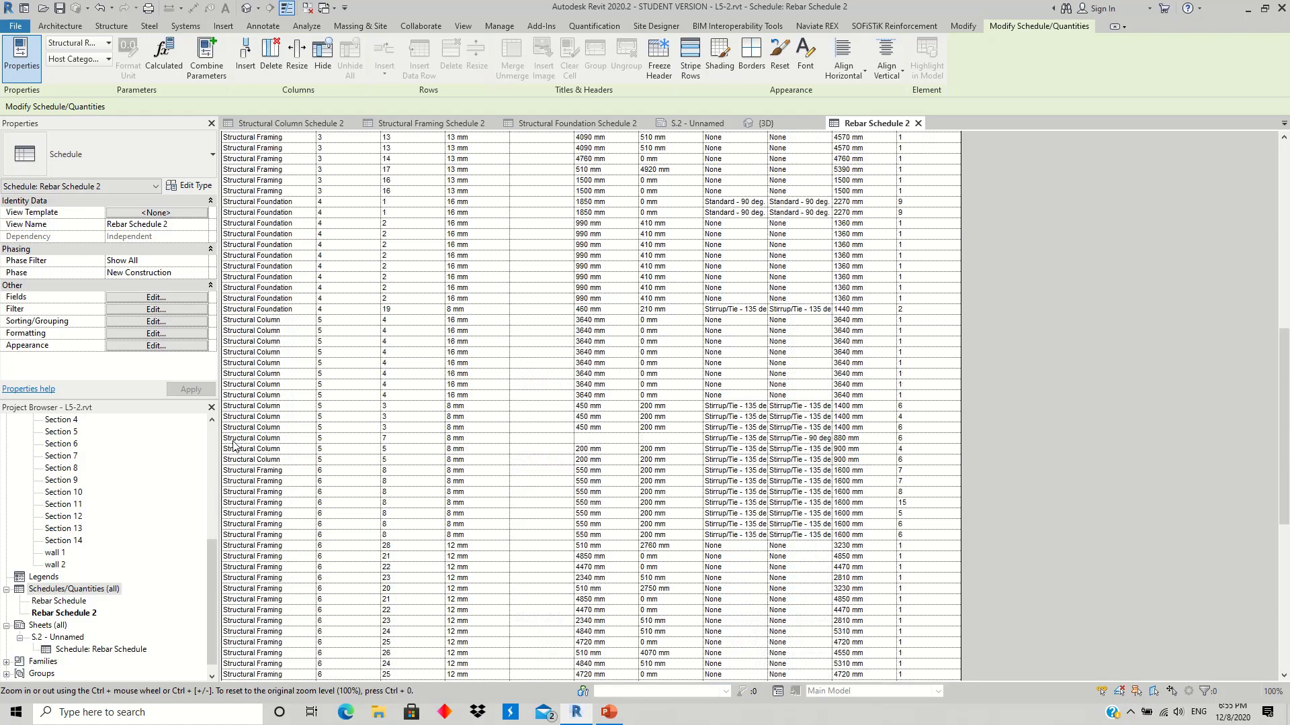
{"action": "scroll", "coordinate": [239, 455], "scroll_direction": "up", "scroll_amount": 8}
{"action": "scroll", "coordinate": [239, 455], "scroll_direction": "up", "scroll_amount": 10}
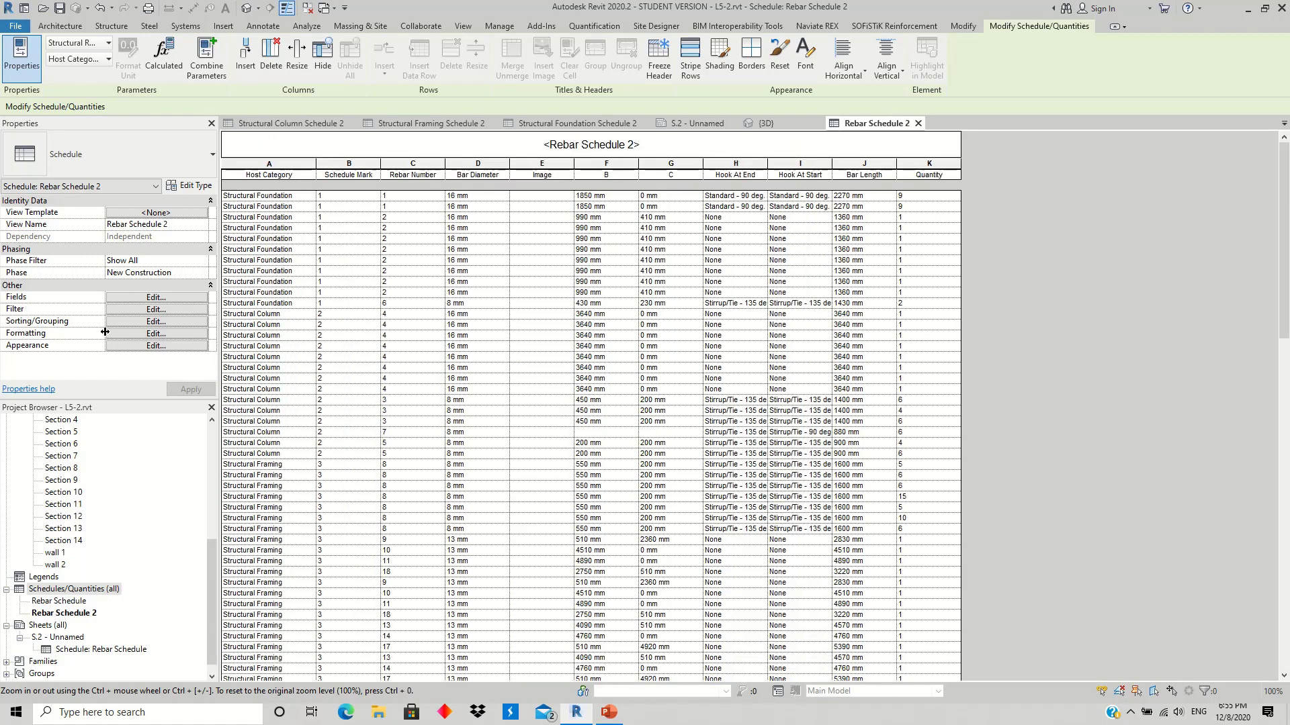
{"action": "scroll", "coordinate": [650, 466], "scroll_direction": "down", "scroll_amount": 8}
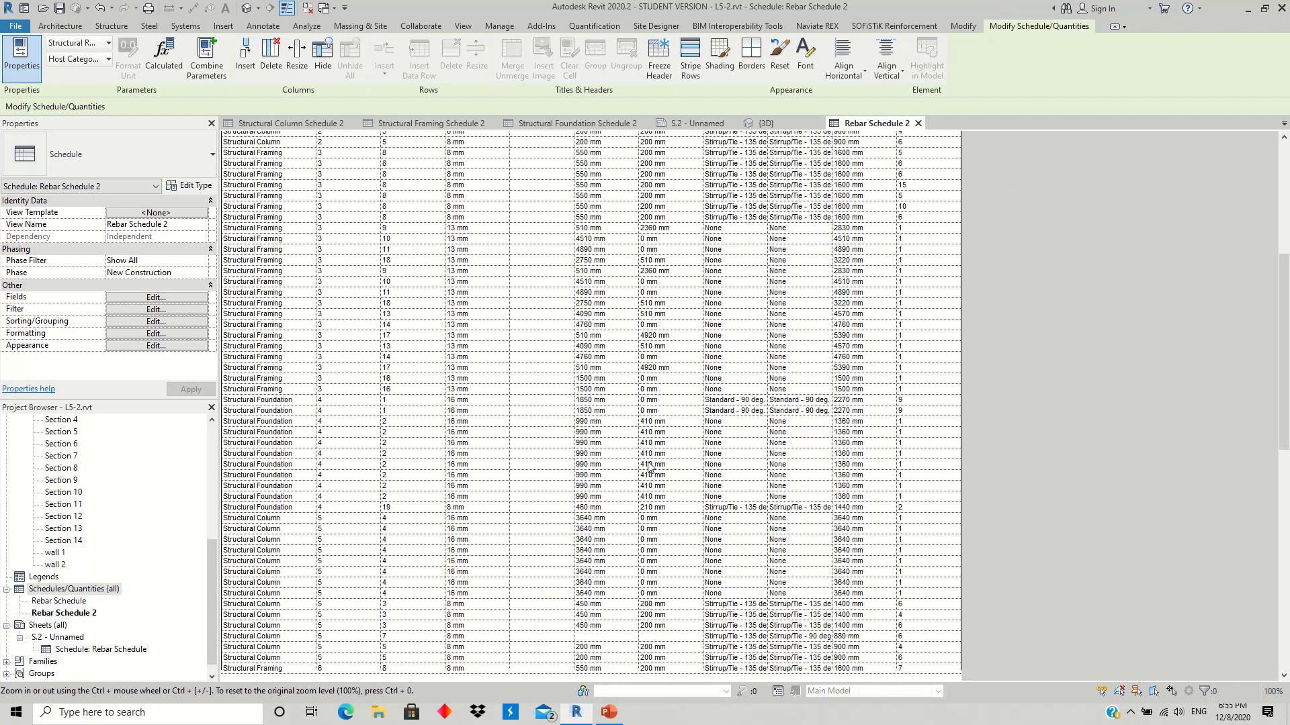
{"action": "scroll", "coordinate": [651, 466], "scroll_direction": "down", "scroll_amount": 8}
{"action": "scroll", "coordinate": [651, 466], "scroll_direction": "down", "scroll_amount": 3}
{"action": "scroll", "coordinate": [650, 468], "scroll_direction": "up", "scroll_amount": 5}
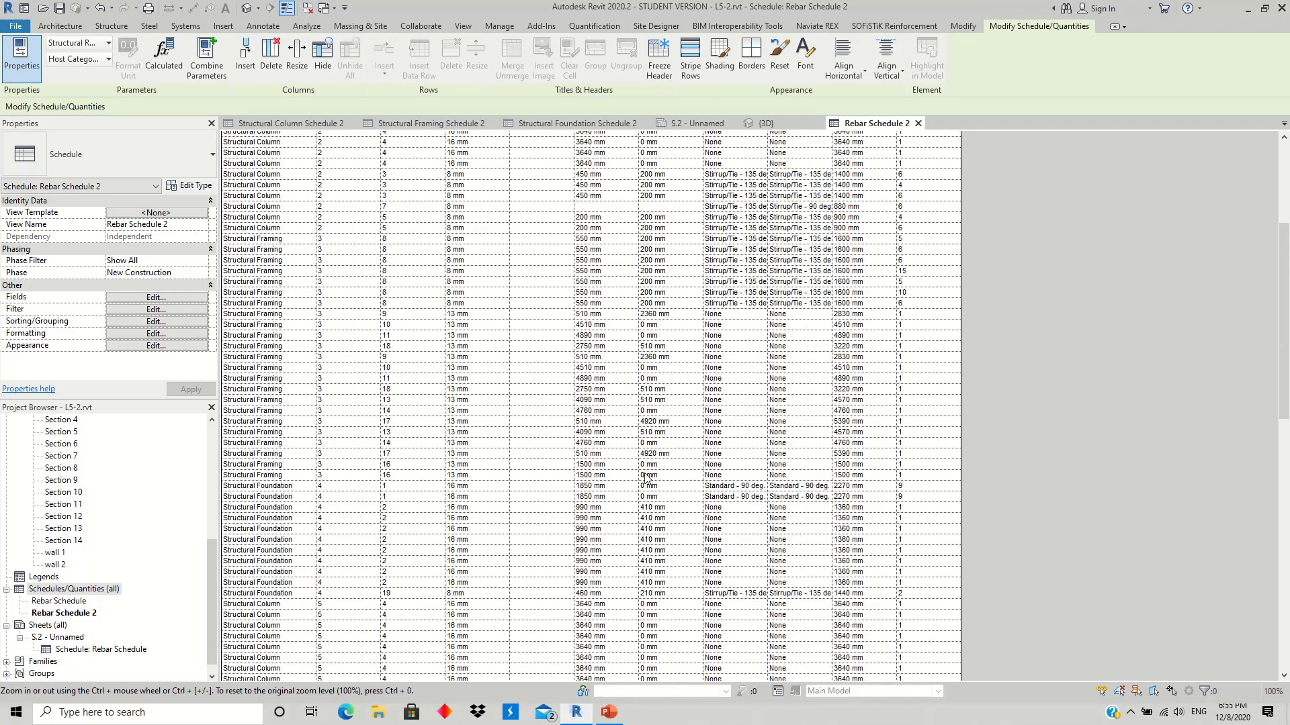
{"action": "scroll", "coordinate": [645, 468], "scroll_direction": "up", "scroll_amount": 3}
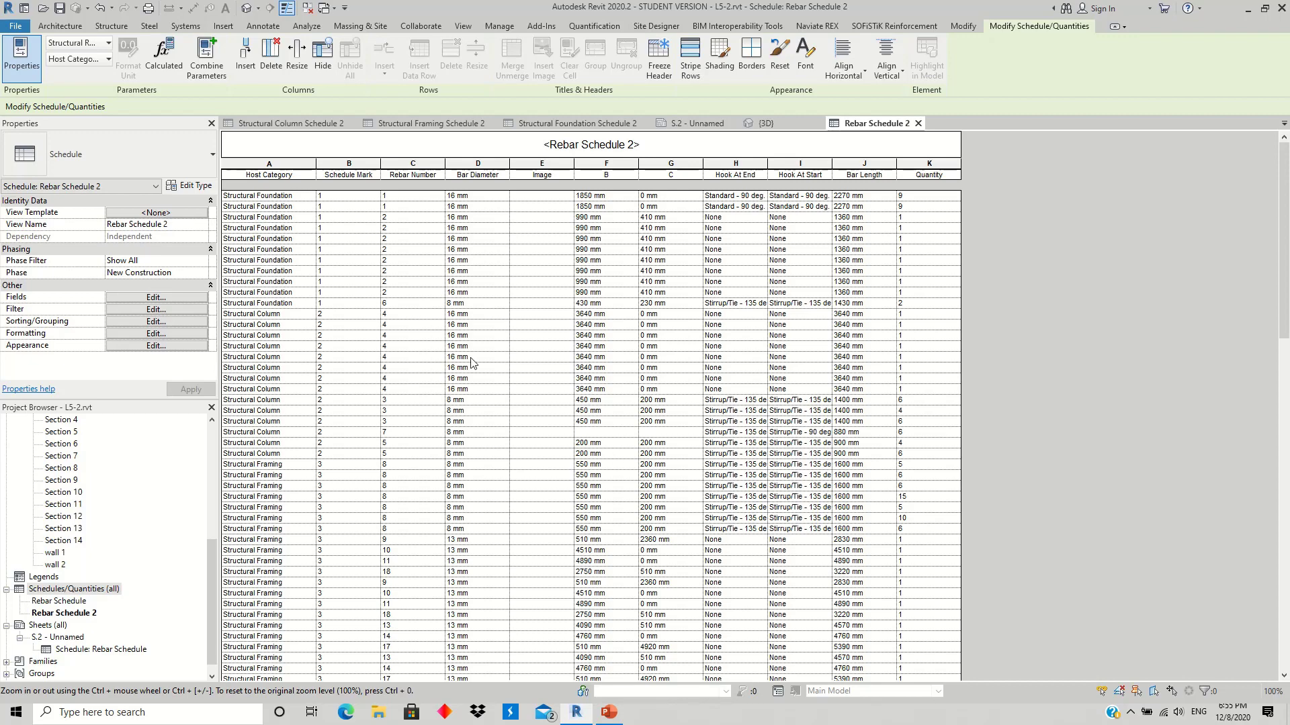
{"action": "scroll", "coordinate": [471, 504], "scroll_direction": "down", "scroll_amount": 5}
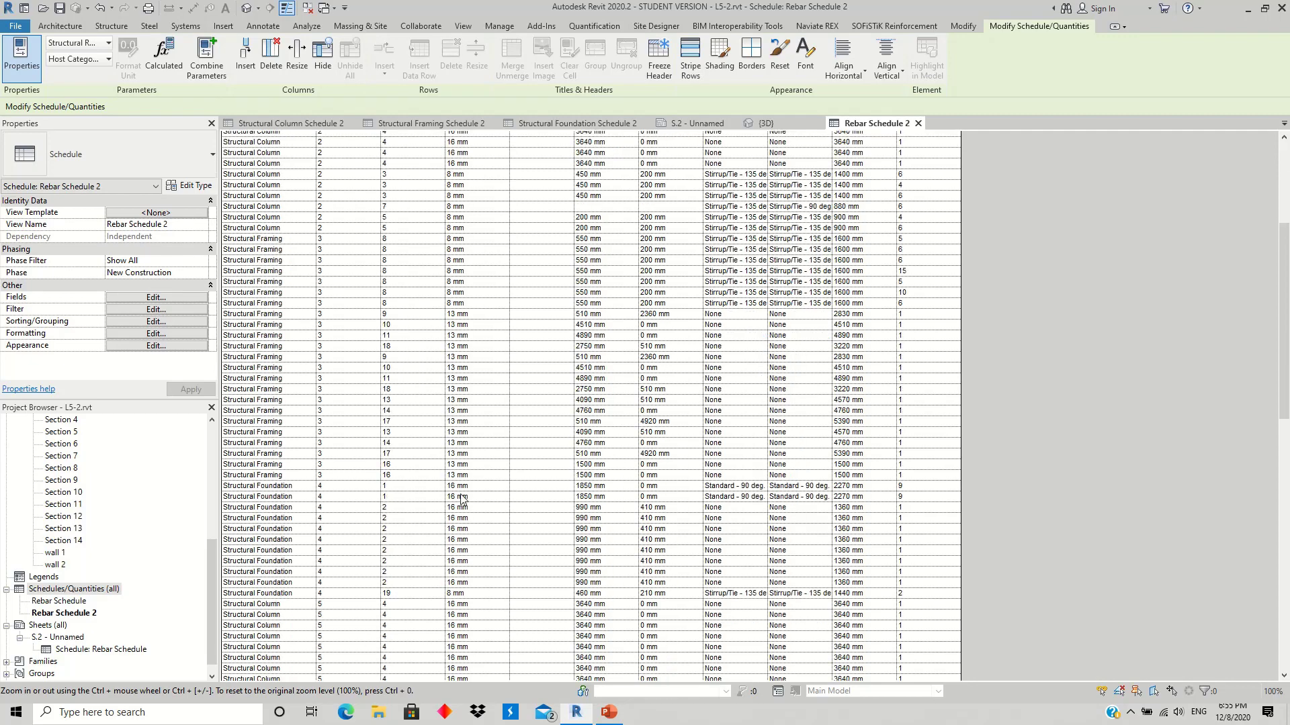
{"action": "scroll", "coordinate": [464, 500], "scroll_direction": "down", "scroll_amount": 10}
{"action": "scroll", "coordinate": [455, 497], "scroll_direction": "down", "scroll_amount": 10}
{"action": "scroll", "coordinate": [443, 497], "scroll_direction": "up", "scroll_amount": 8}
{"action": "scroll", "coordinate": [418, 494], "scroll_direction": "up", "scroll_amount": 8}
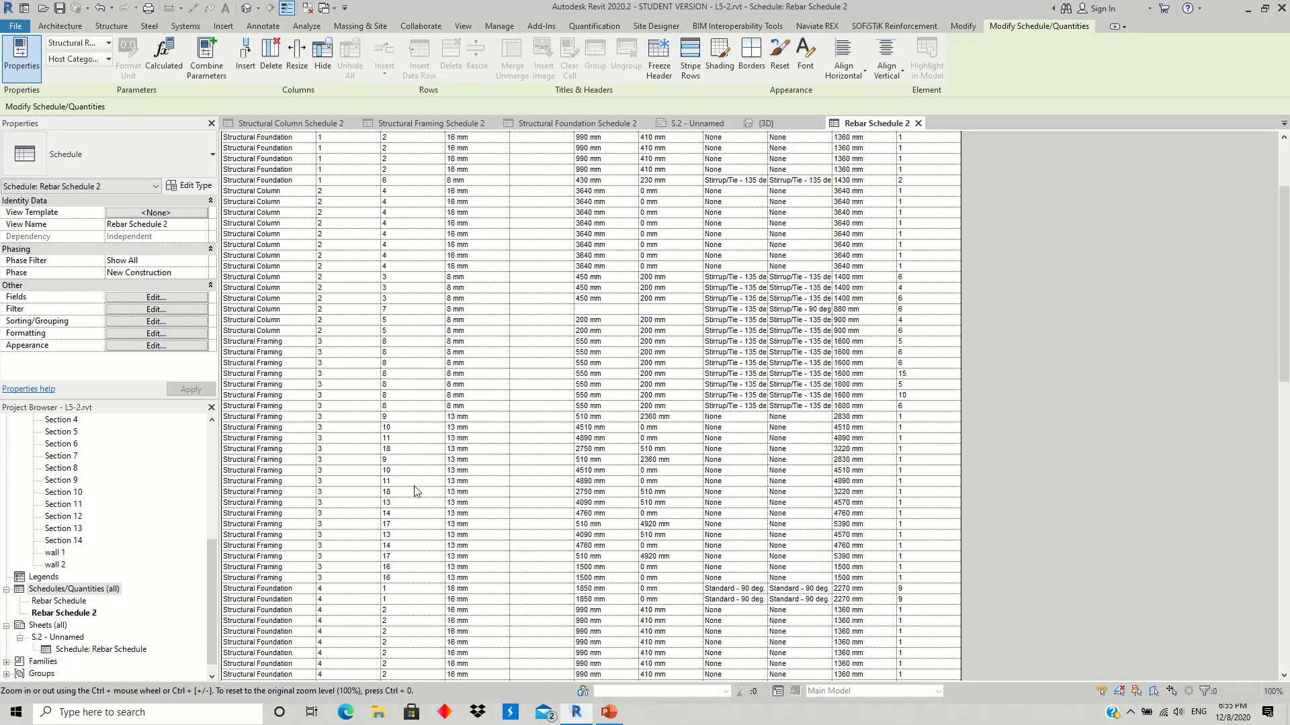
{"action": "scroll", "coordinate": [418, 497], "scroll_direction": "up", "scroll_amount": 8}
Step: Filter the schedule by Host Category equals Structural Foundation
{"action": "left_click", "coordinate": [160, 310]}
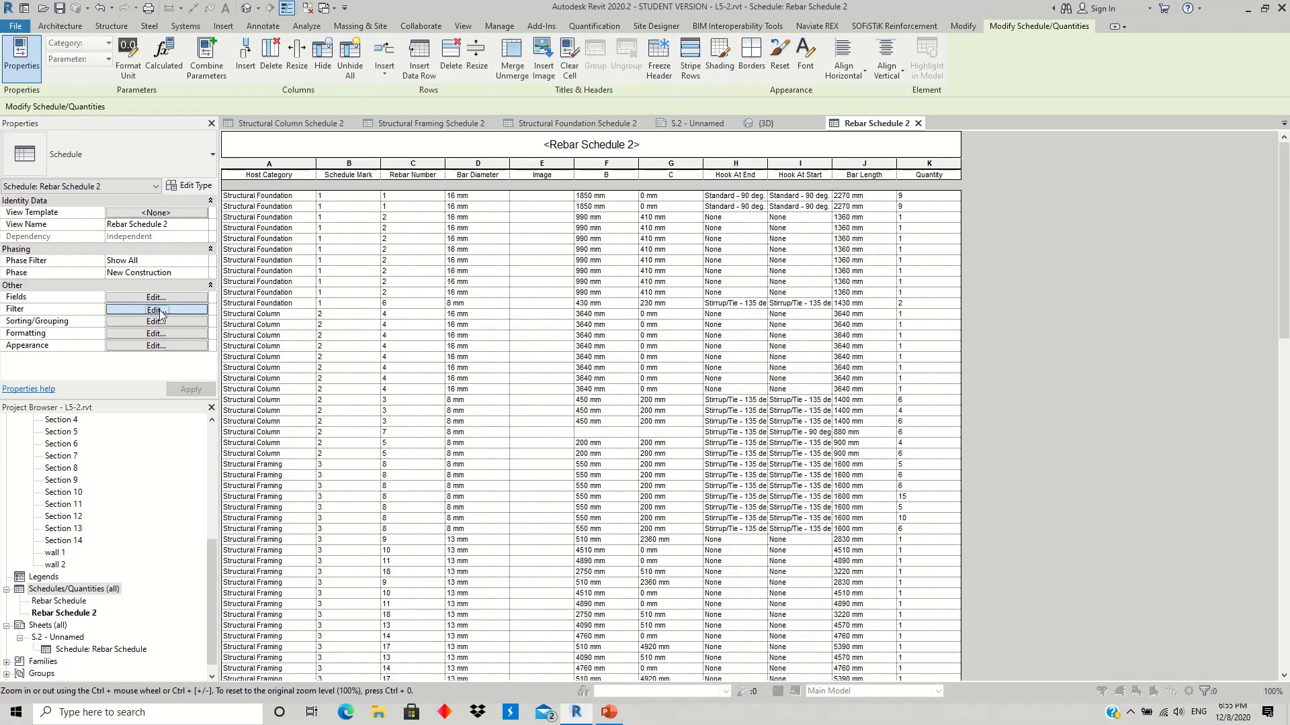
{"action": "left_click", "coordinate": [493, 306]}
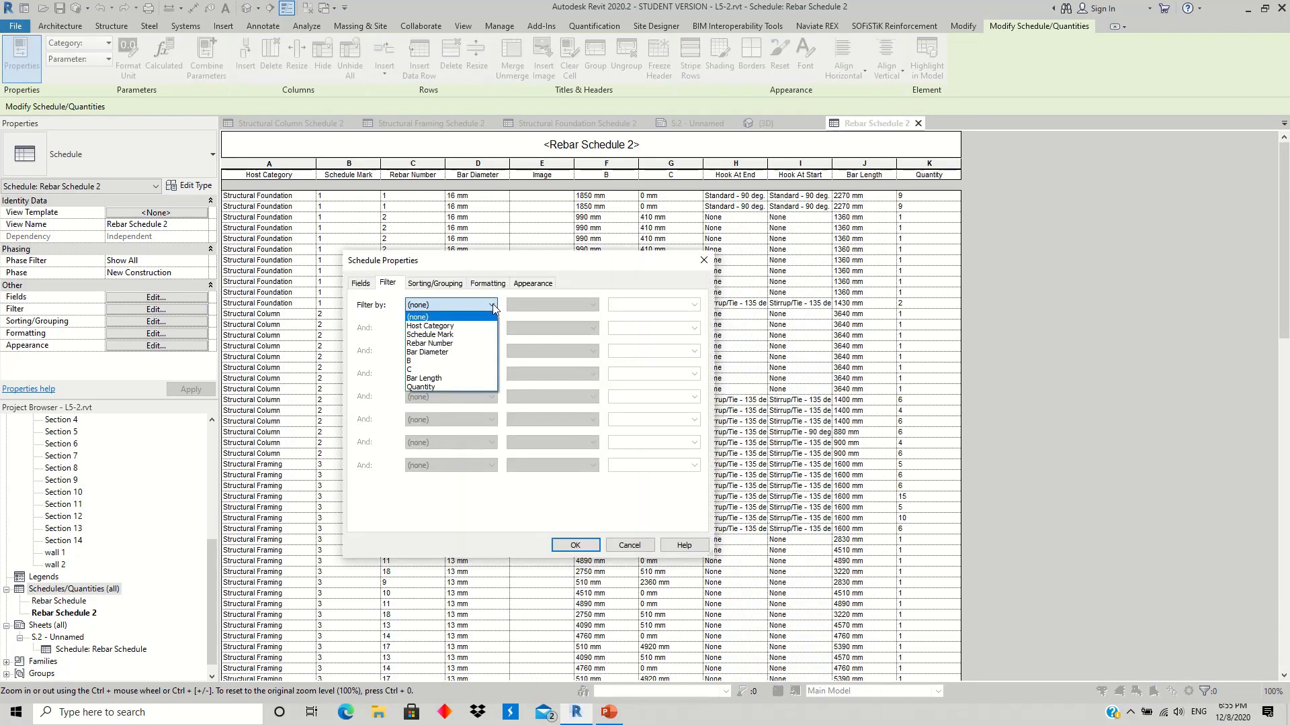
{"action": "left_click", "coordinate": [455, 326]}
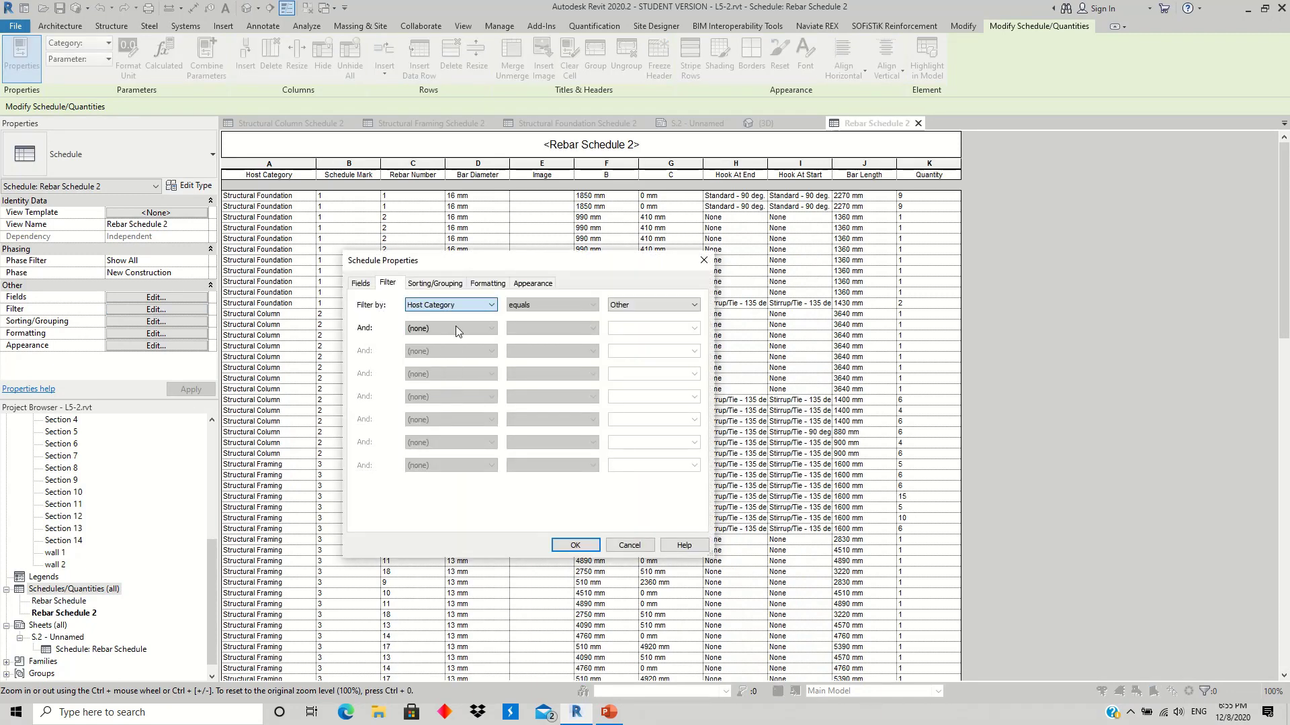
{"action": "left_click", "coordinate": [651, 307]}
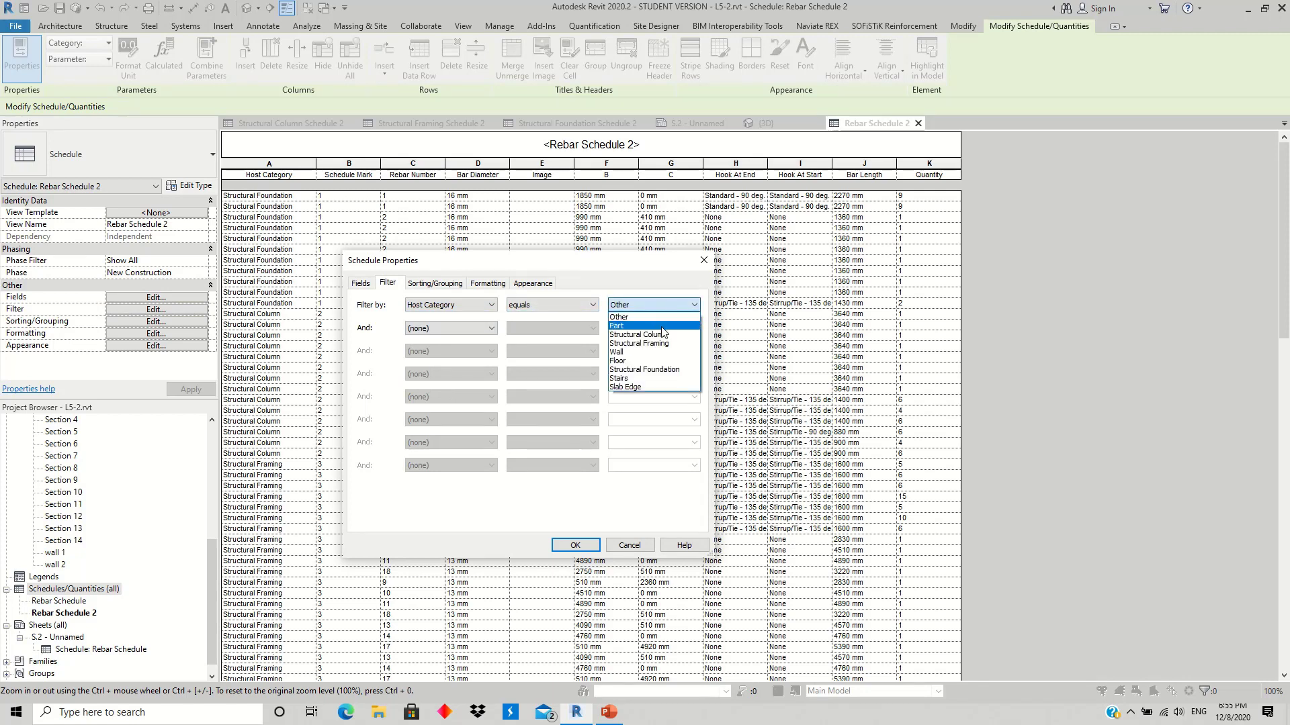
{"action": "left_click", "coordinate": [651, 371]}
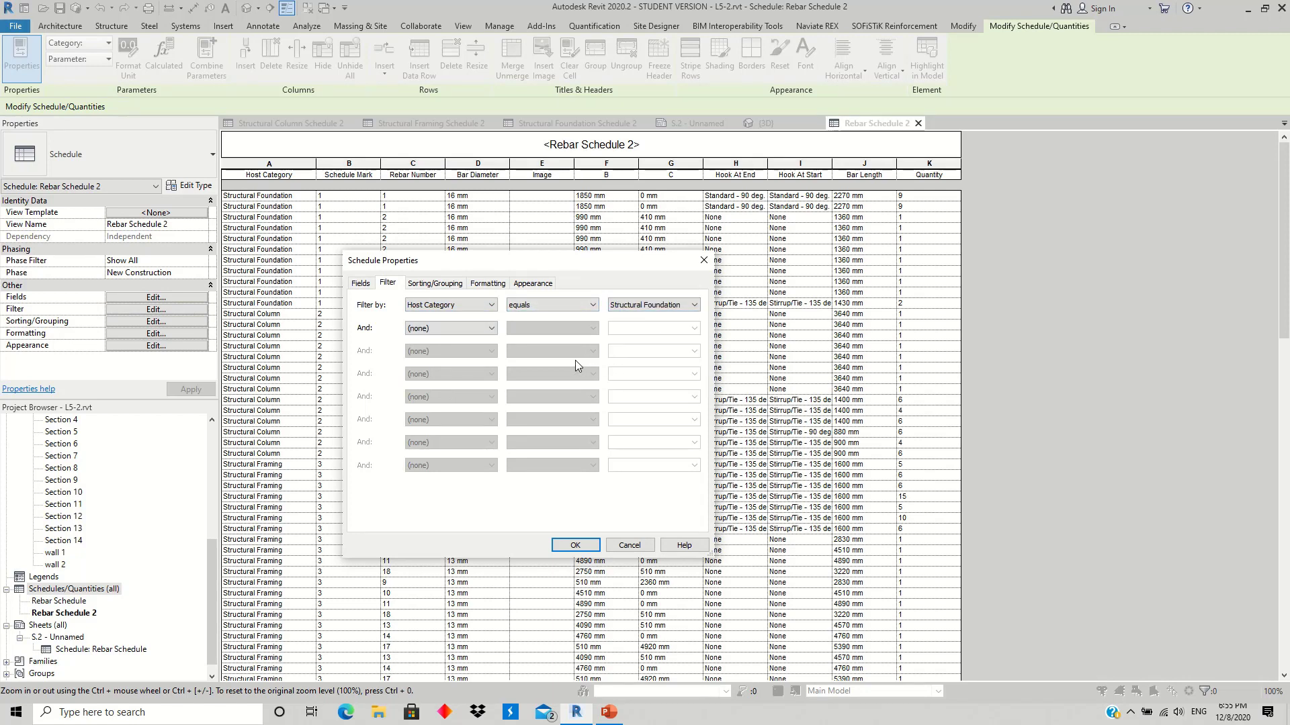
{"action": "left_click", "coordinate": [575, 546]}
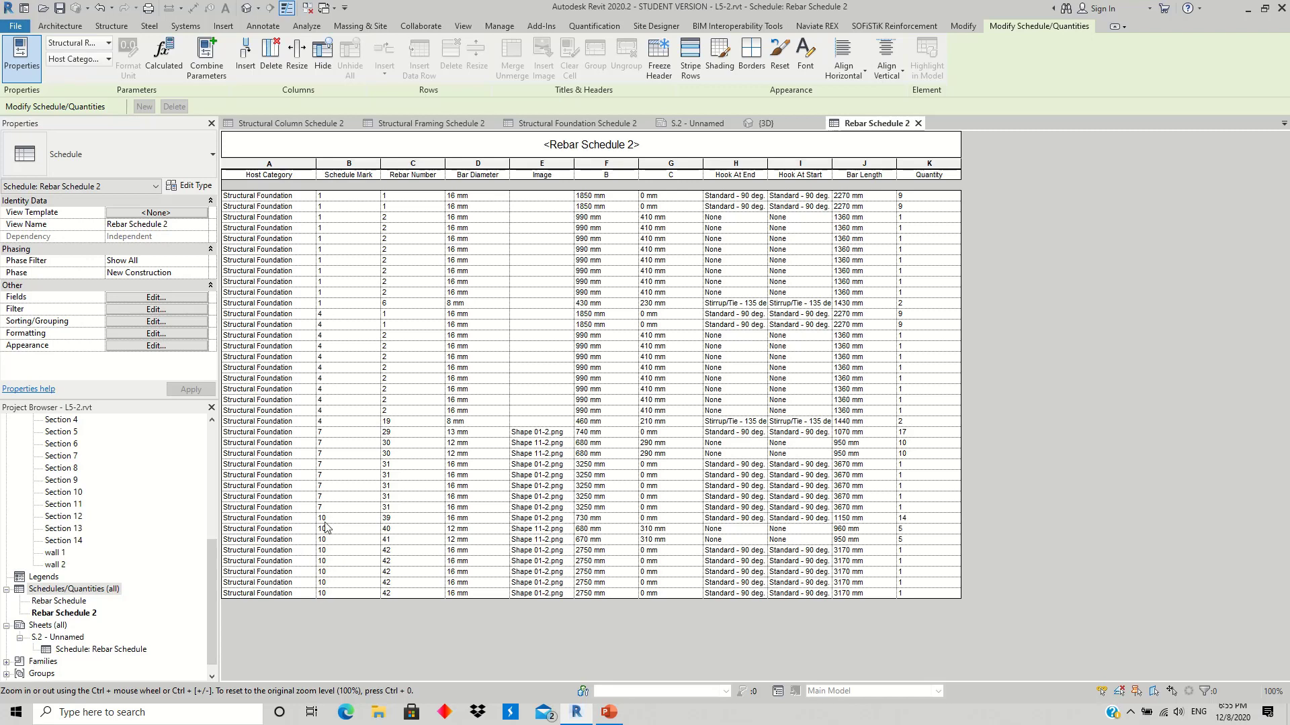
Step: Add a second filter condition, Schedule Mark equals 10
{"action": "left_click", "coordinate": [169, 310]}
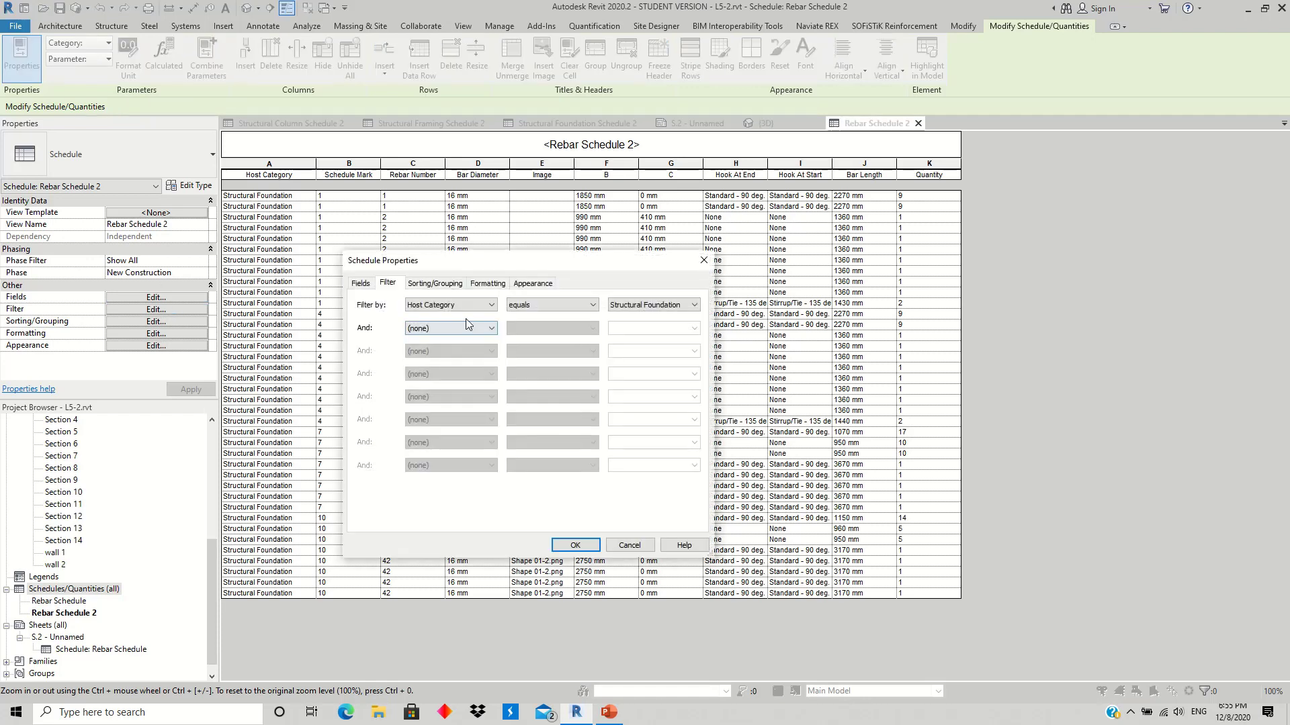
{"action": "left_click", "coordinate": [462, 329]}
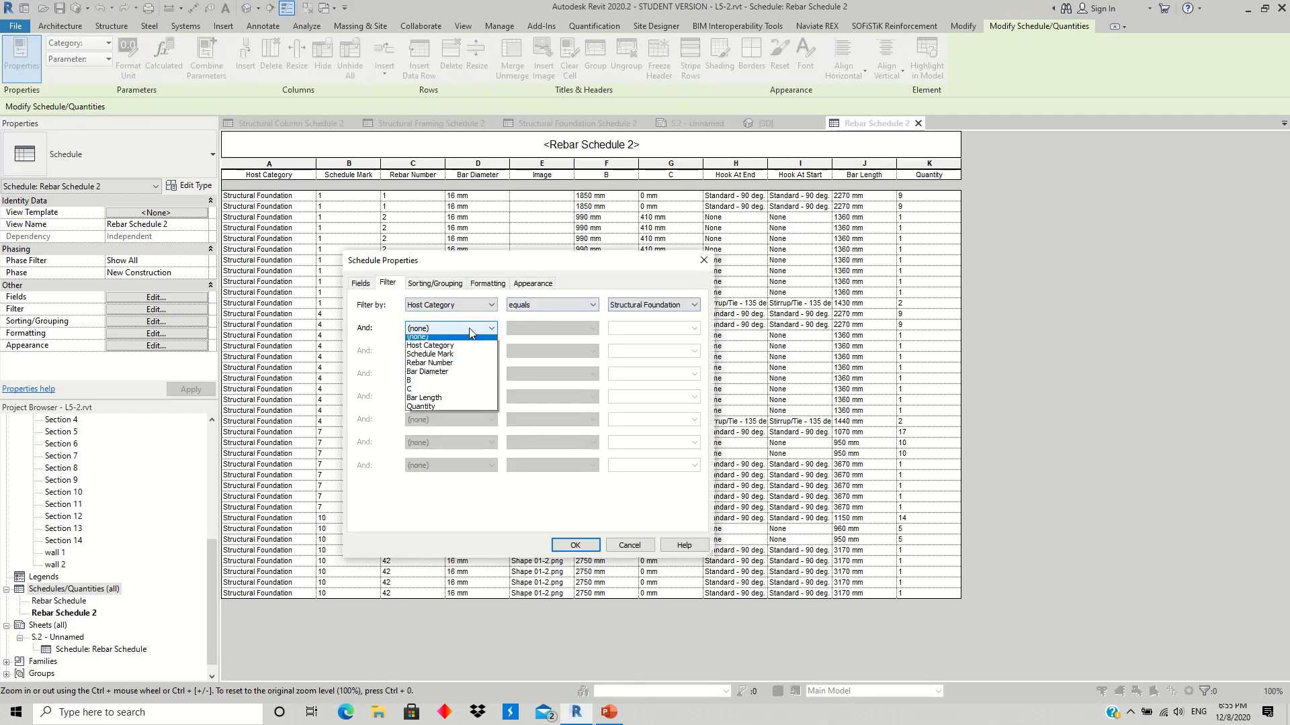
{"action": "left_click", "coordinate": [462, 358]}
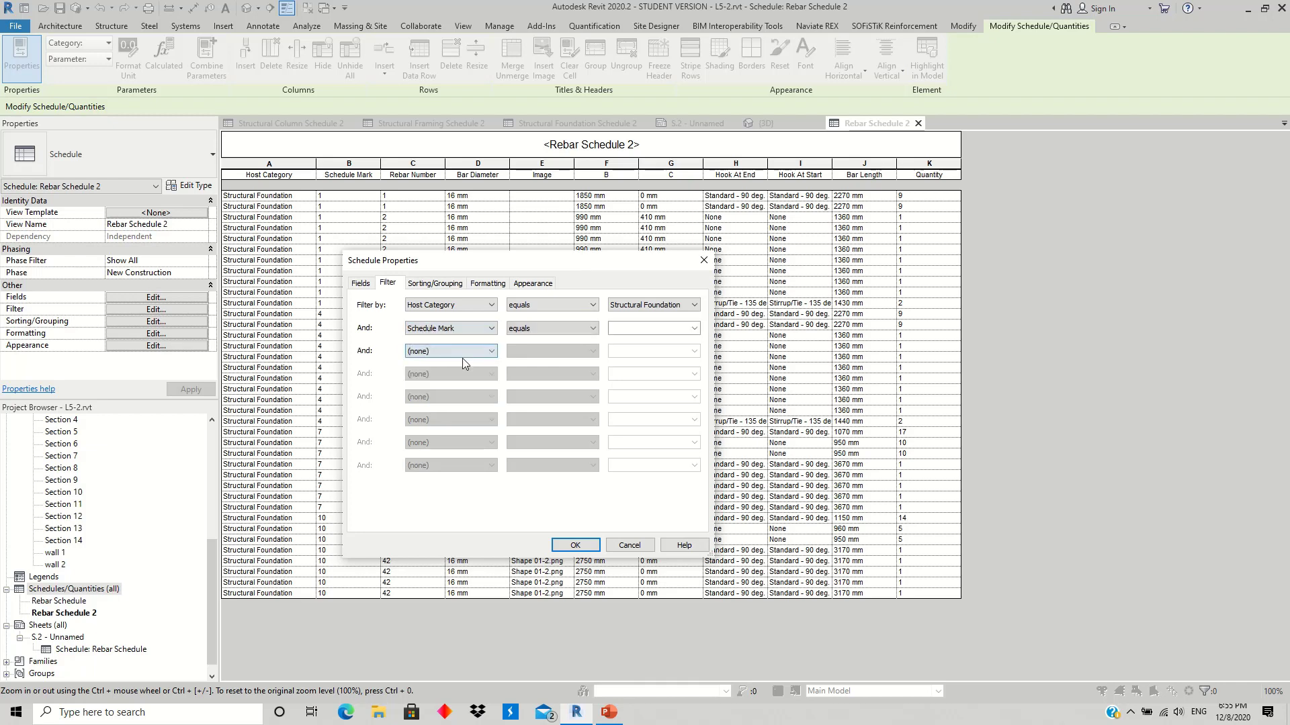
{"action": "left_click", "coordinate": [694, 329]}
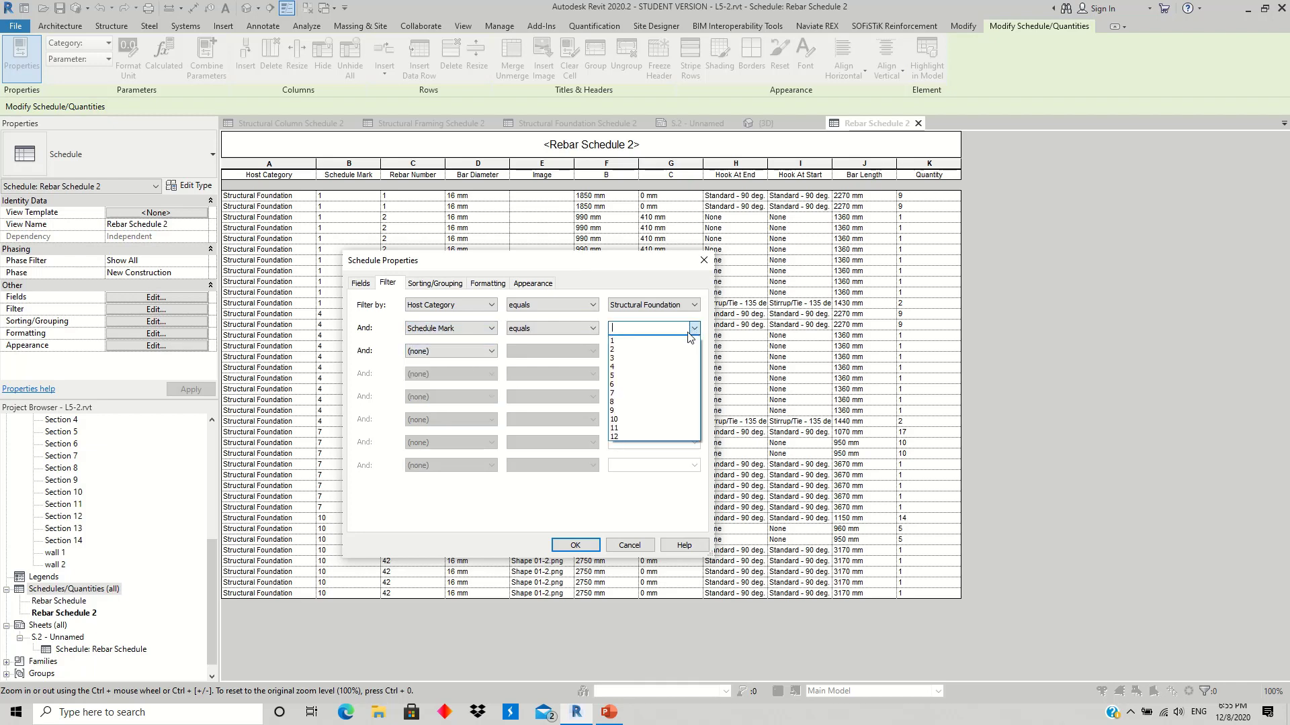
{"action": "left_click", "coordinate": [621, 422]}
{"action": "left_click", "coordinate": [575, 545]}
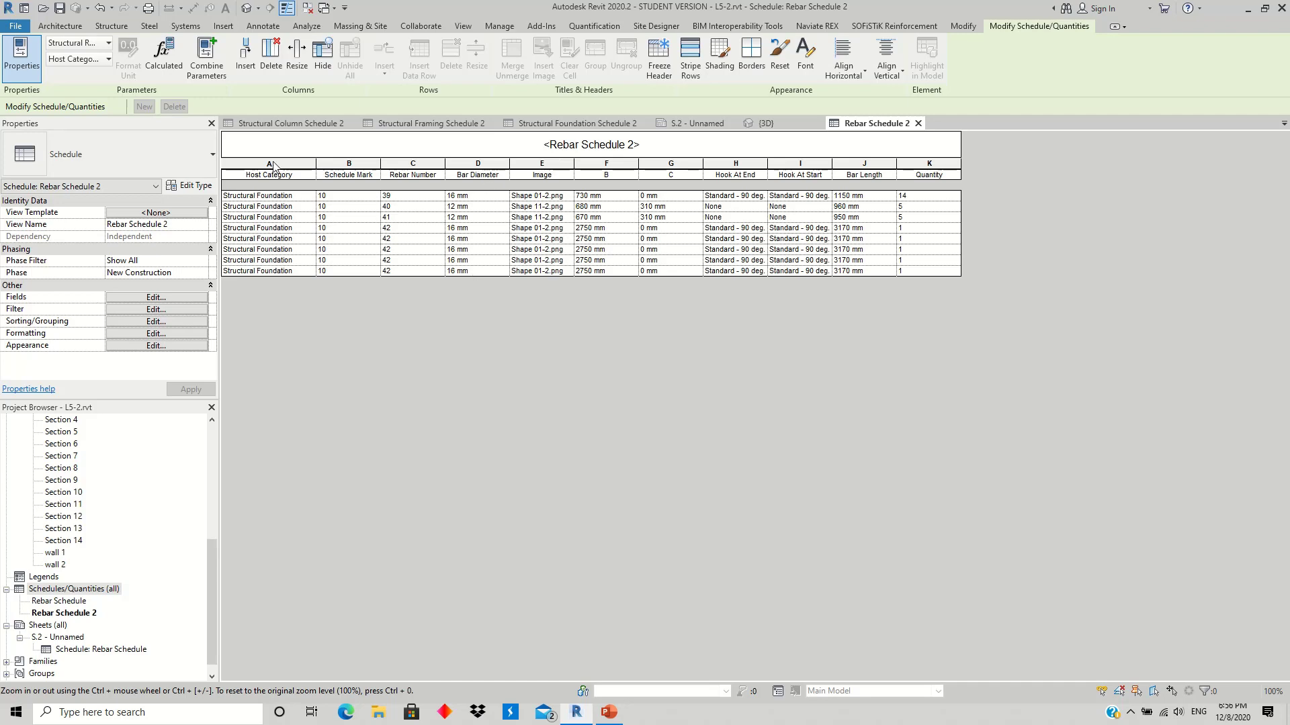
Step: Centre the text of all Rebar Schedule 2 columns, A through K, horizontally
{"action": "left_click_drag", "start_coordinate": [273, 166], "coordinate": [928, 166]}
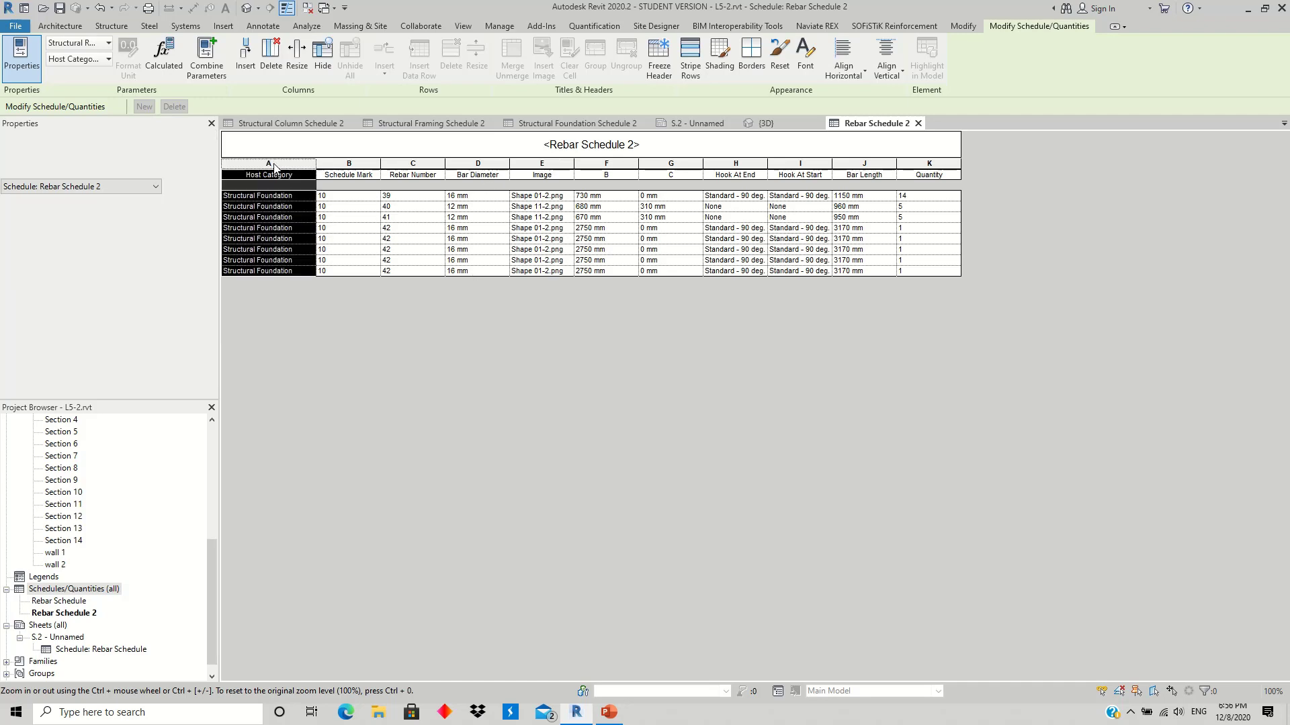
{"action": "left_click", "coordinate": [835, 79]}
{"action": "left_click", "coordinate": [858, 124]}
{"action": "left_click", "coordinate": [703, 374]}
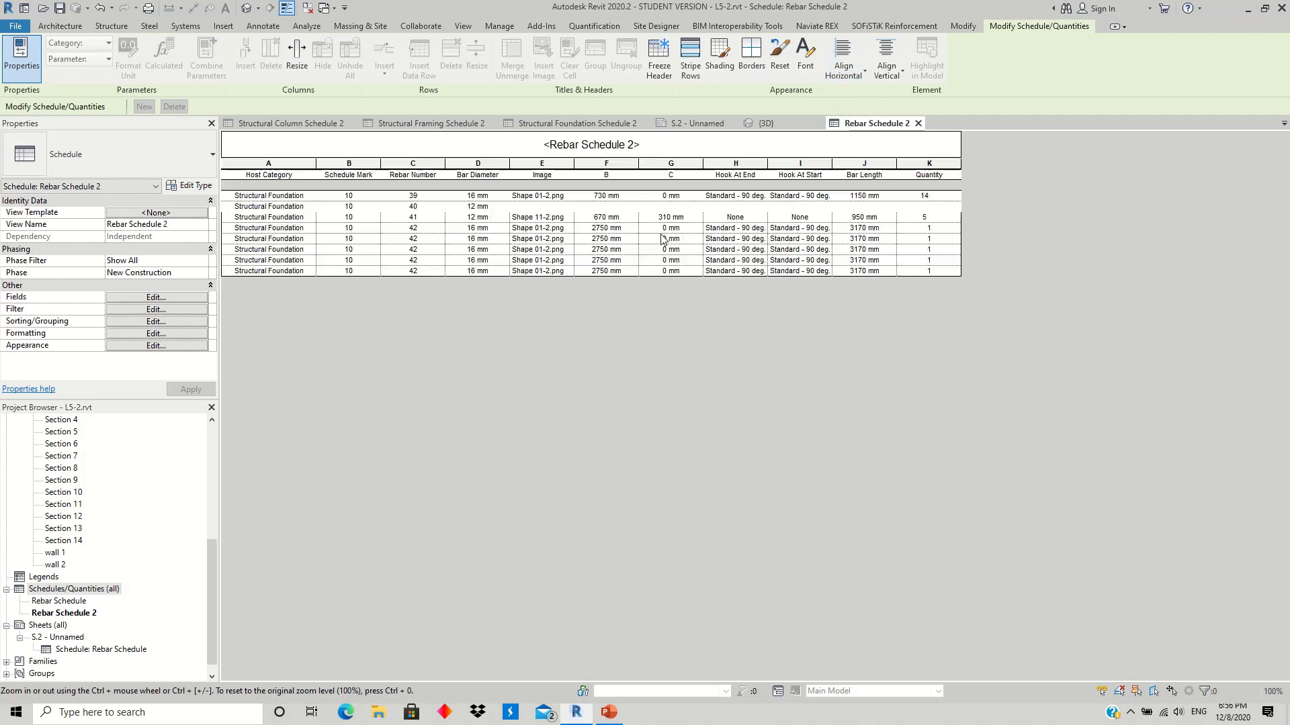
{"action": "left_click", "coordinate": [661, 239]}
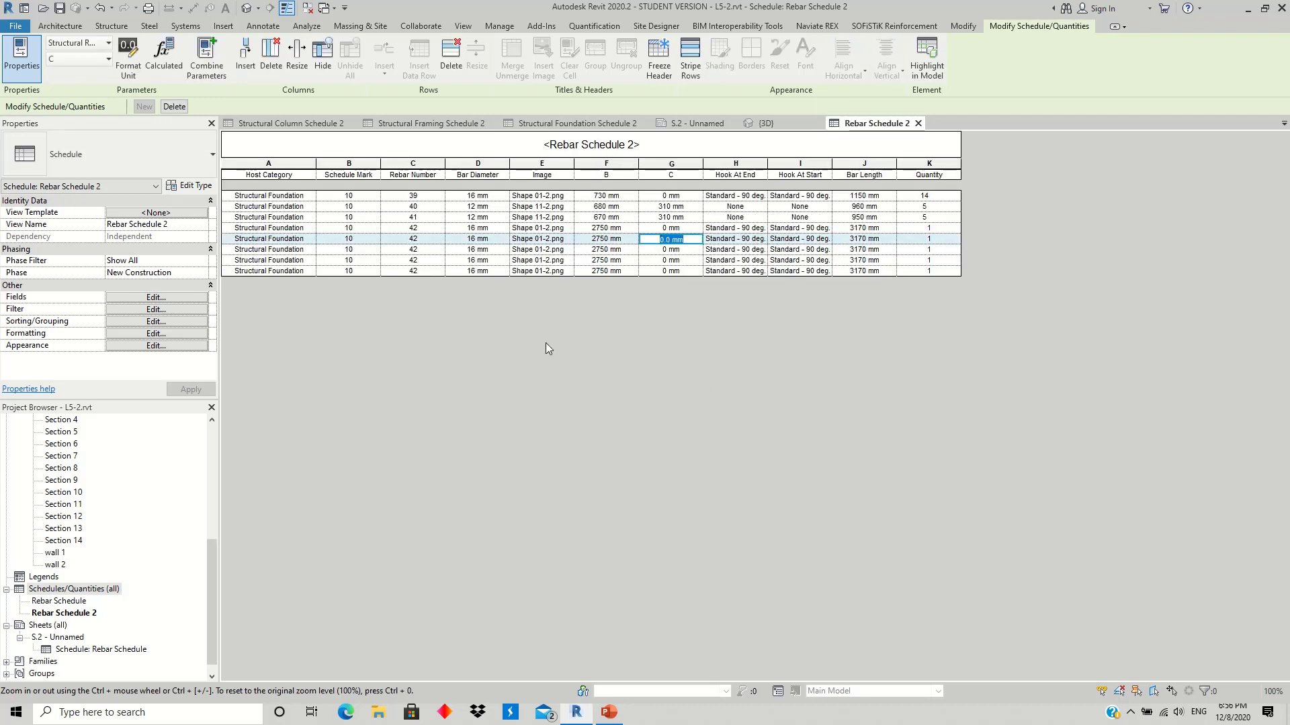
{"action": "key", "text": "Escape"}
Step: Reorder the scheduled fields so Hook At End comes after Hook At Start
{"action": "left_click", "coordinate": [153, 300]}
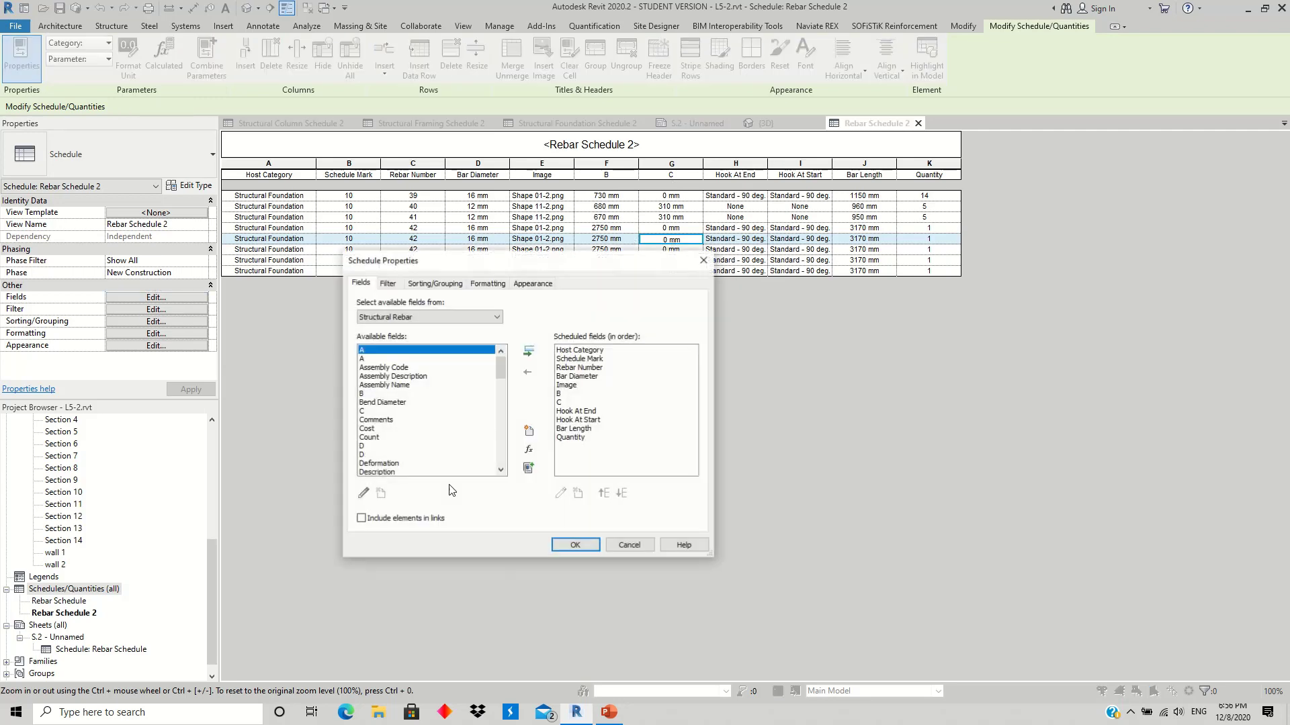
{"action": "left_click", "coordinate": [590, 416]}
{"action": "left_click", "coordinate": [622, 493]}
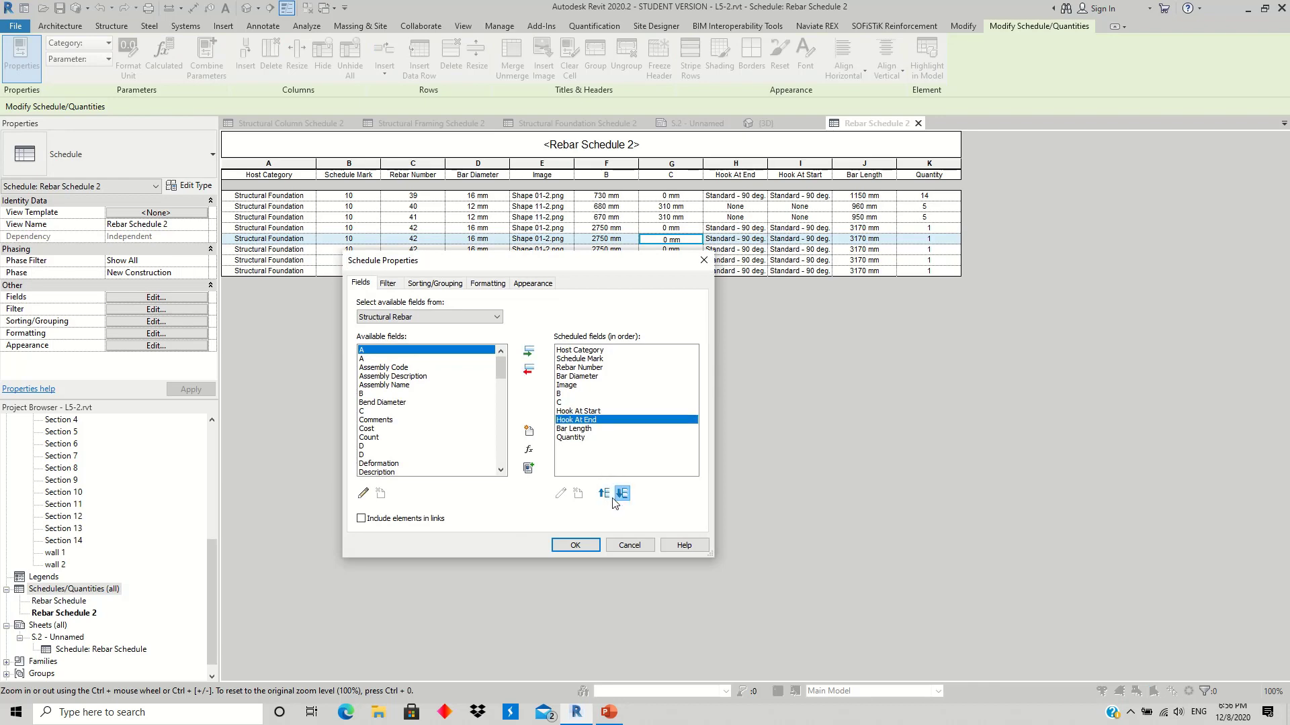
{"action": "key", "text": "Return"}
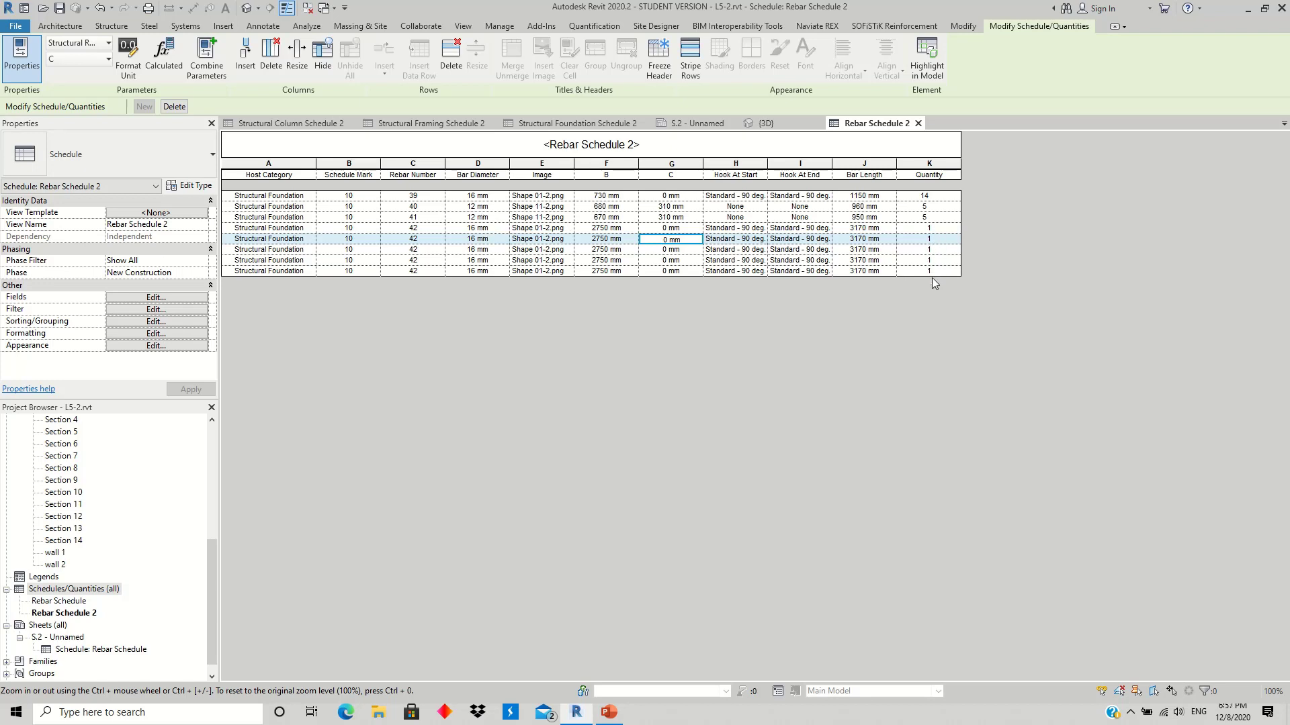
Step: Turn off Itemize every instance and show grand totals as Totals only
{"action": "left_click", "coordinate": [156, 321]}
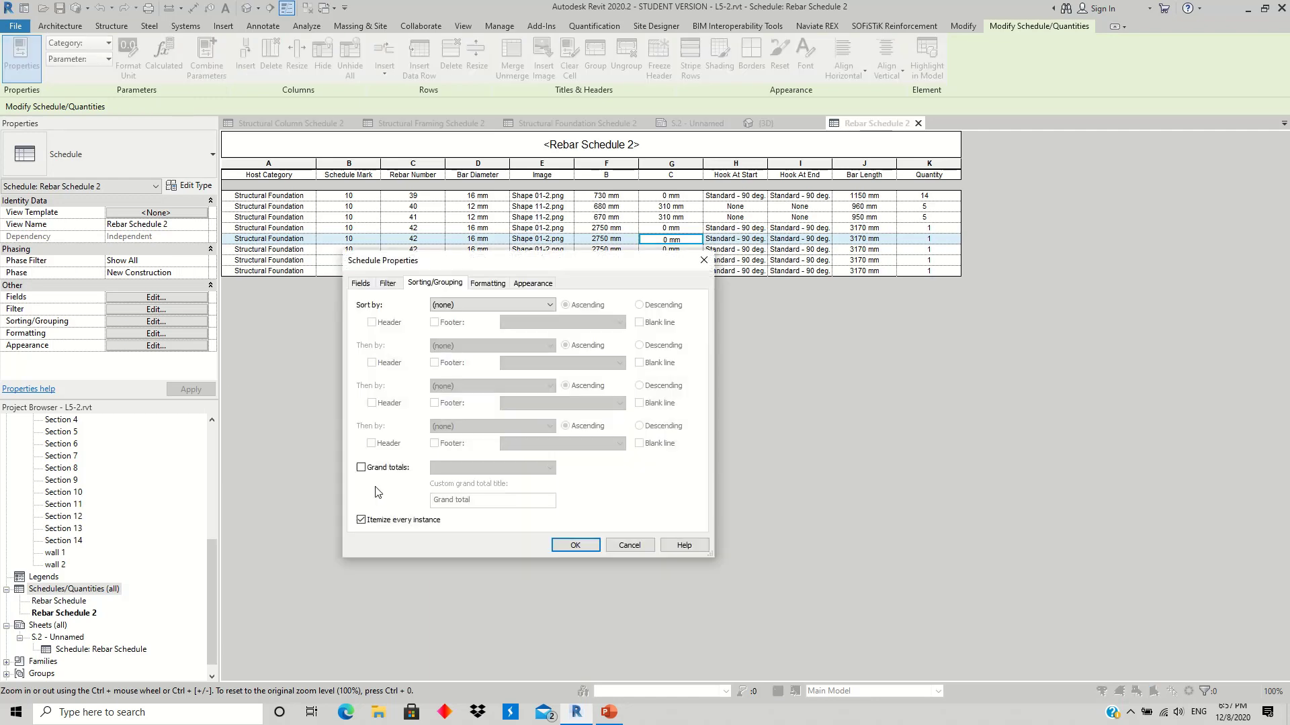
{"action": "left_click", "coordinate": [362, 521]}
{"action": "left_click", "coordinate": [362, 468]}
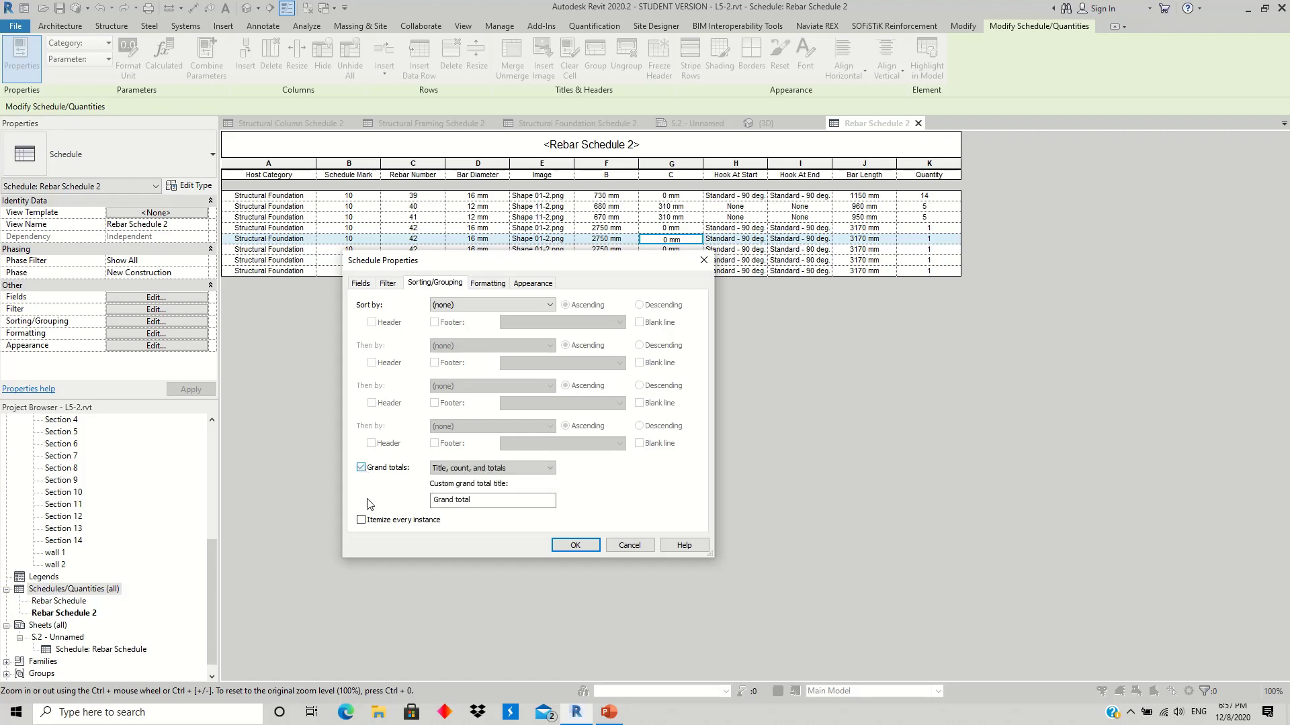
{"action": "left_click", "coordinate": [540, 468]}
{"action": "left_click", "coordinate": [548, 510]}
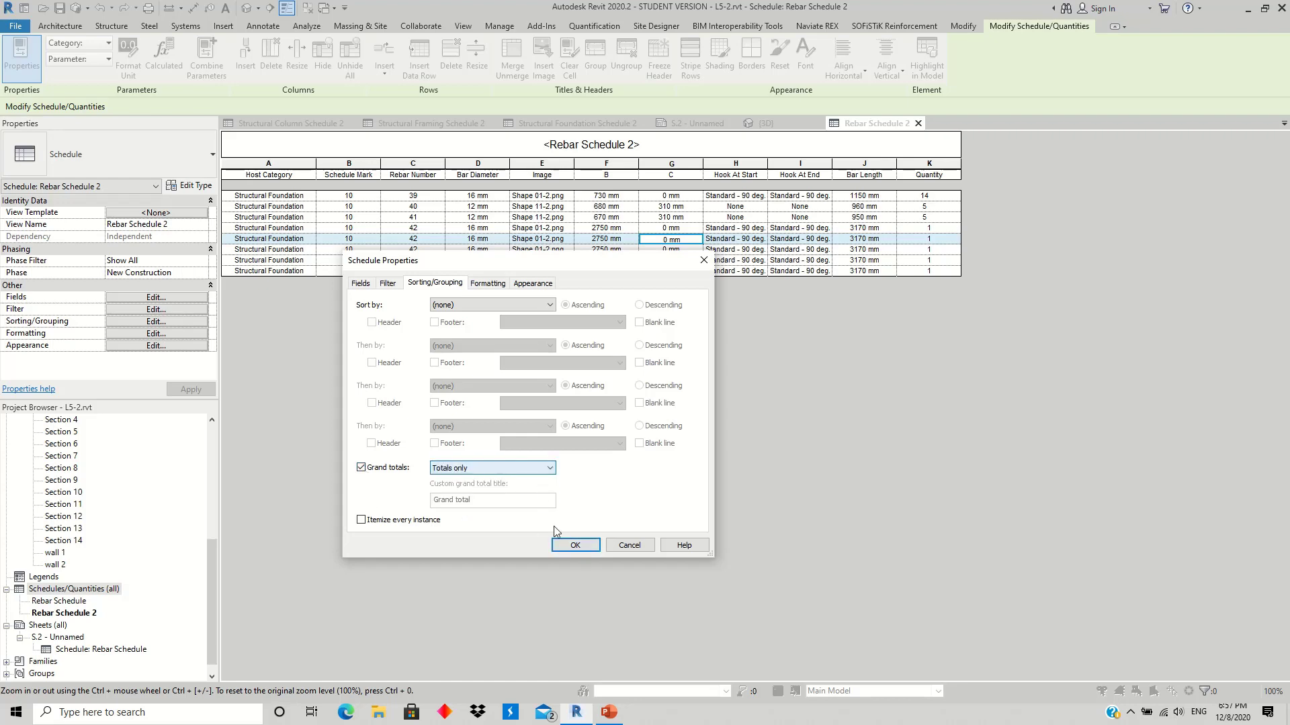
{"action": "left_click", "coordinate": [574, 546]}
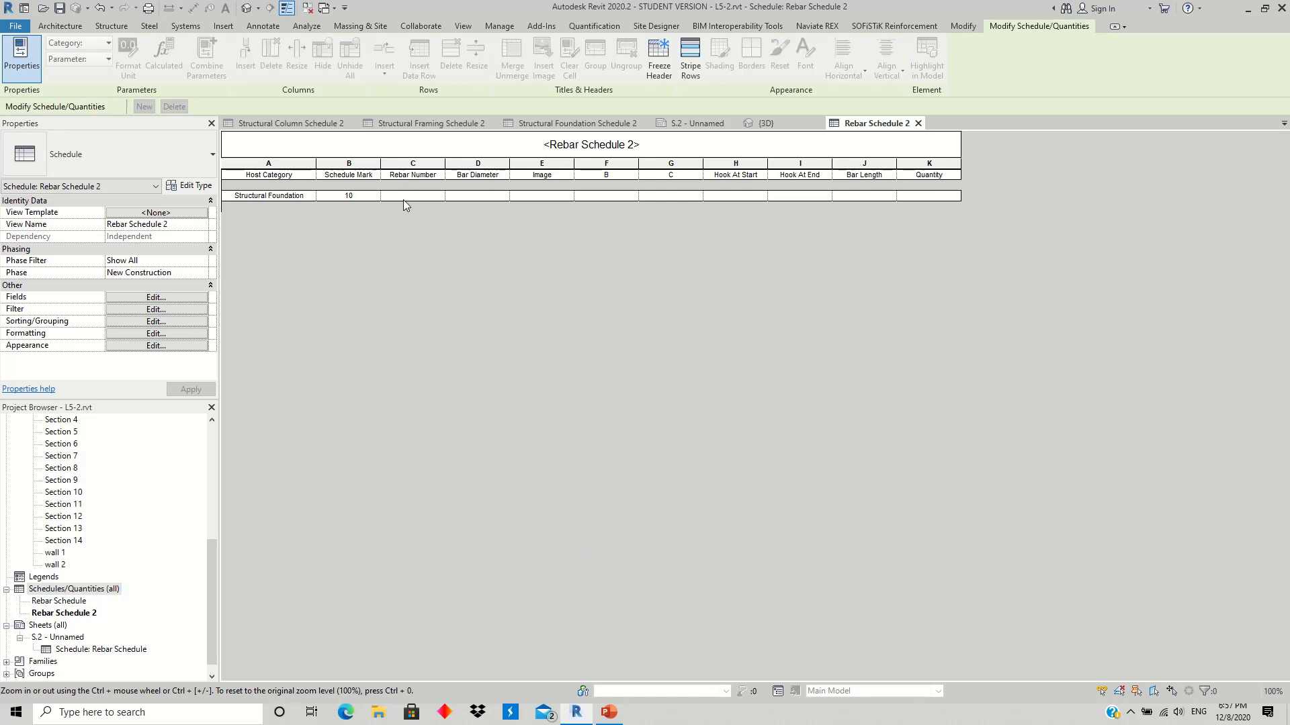
Step: Sort the schedule by Host Category
{"action": "left_click", "coordinate": [159, 323]}
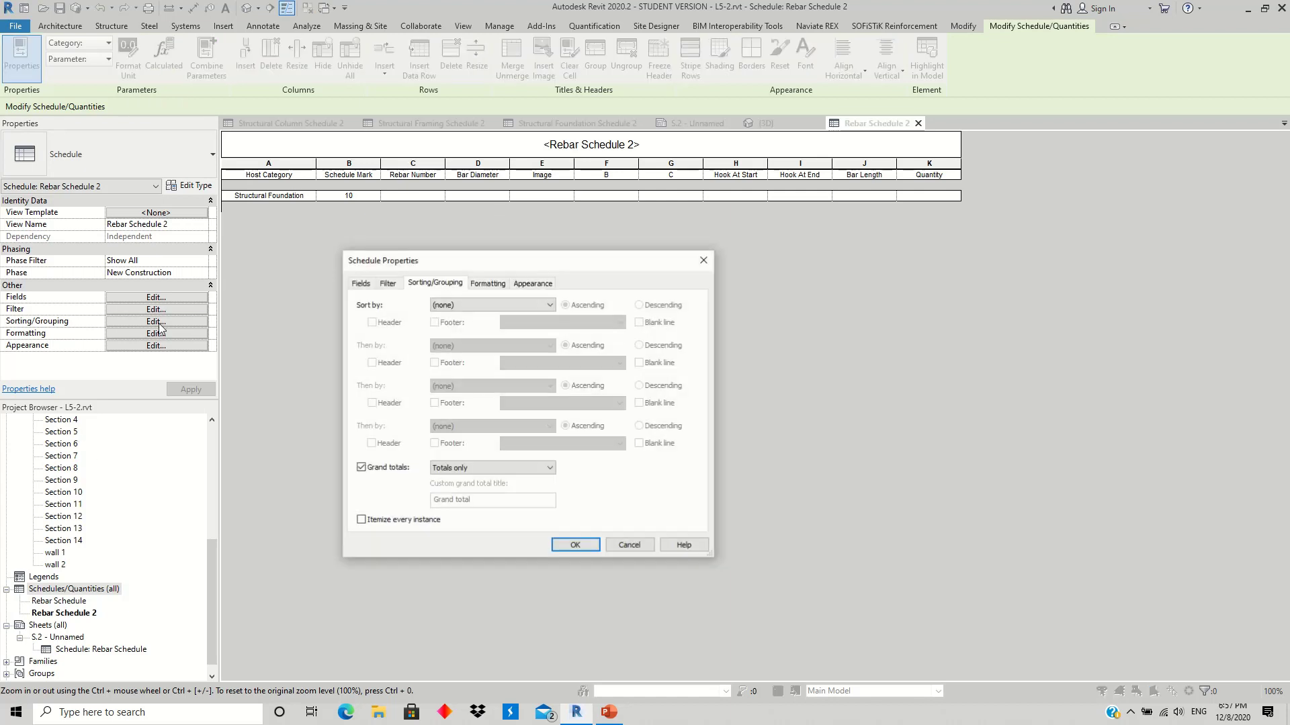
{"action": "left_click", "coordinate": [465, 307]}
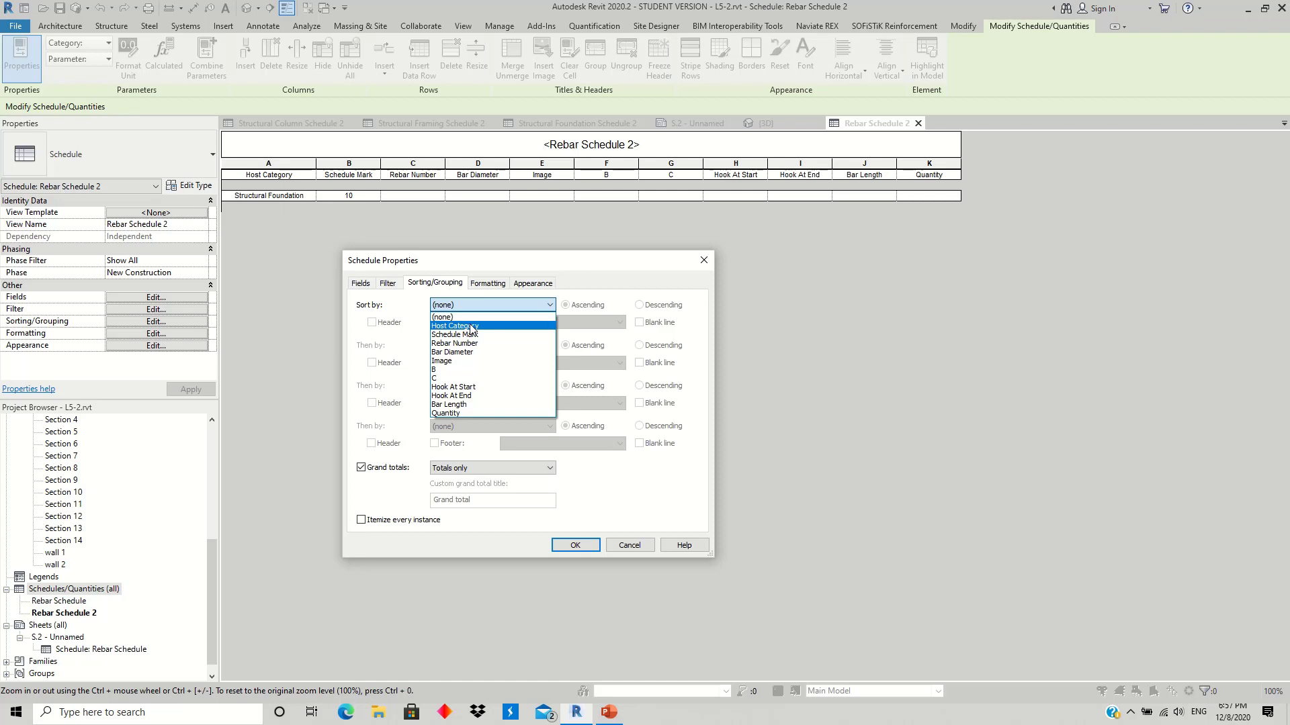
{"action": "left_click", "coordinate": [473, 327]}
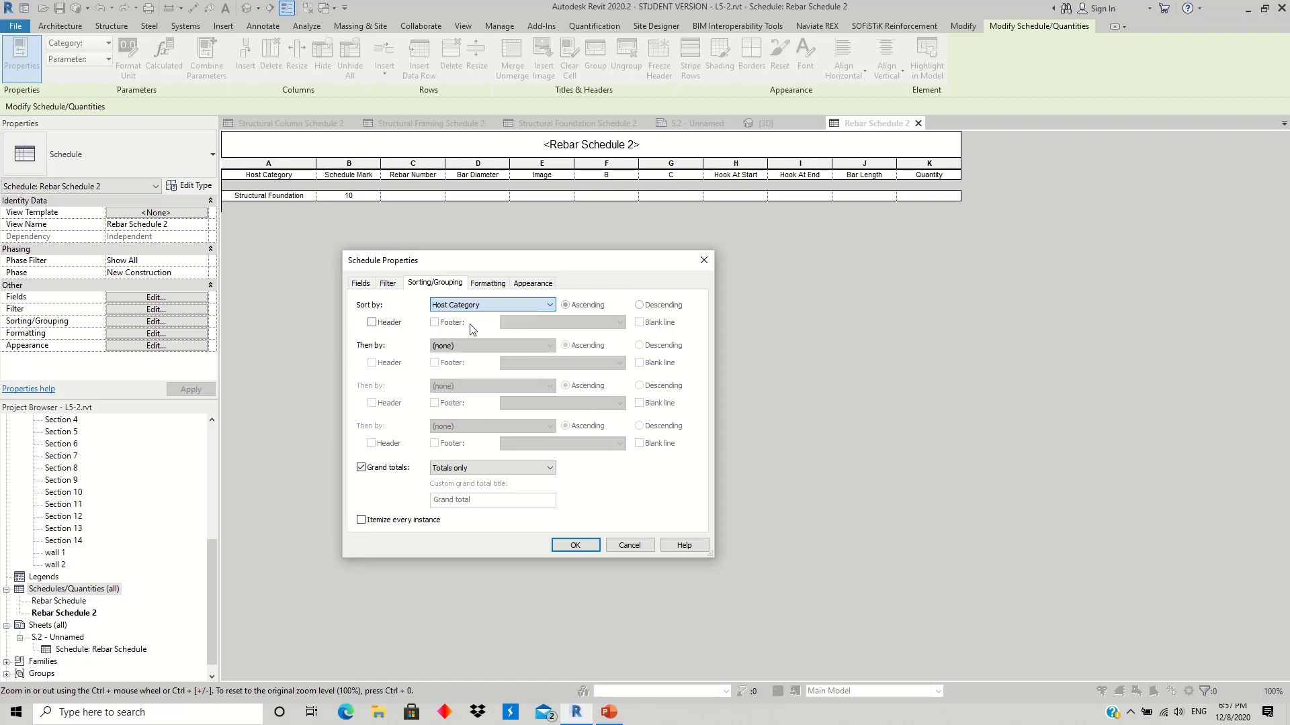
{"action": "left_click", "coordinate": [573, 546]}
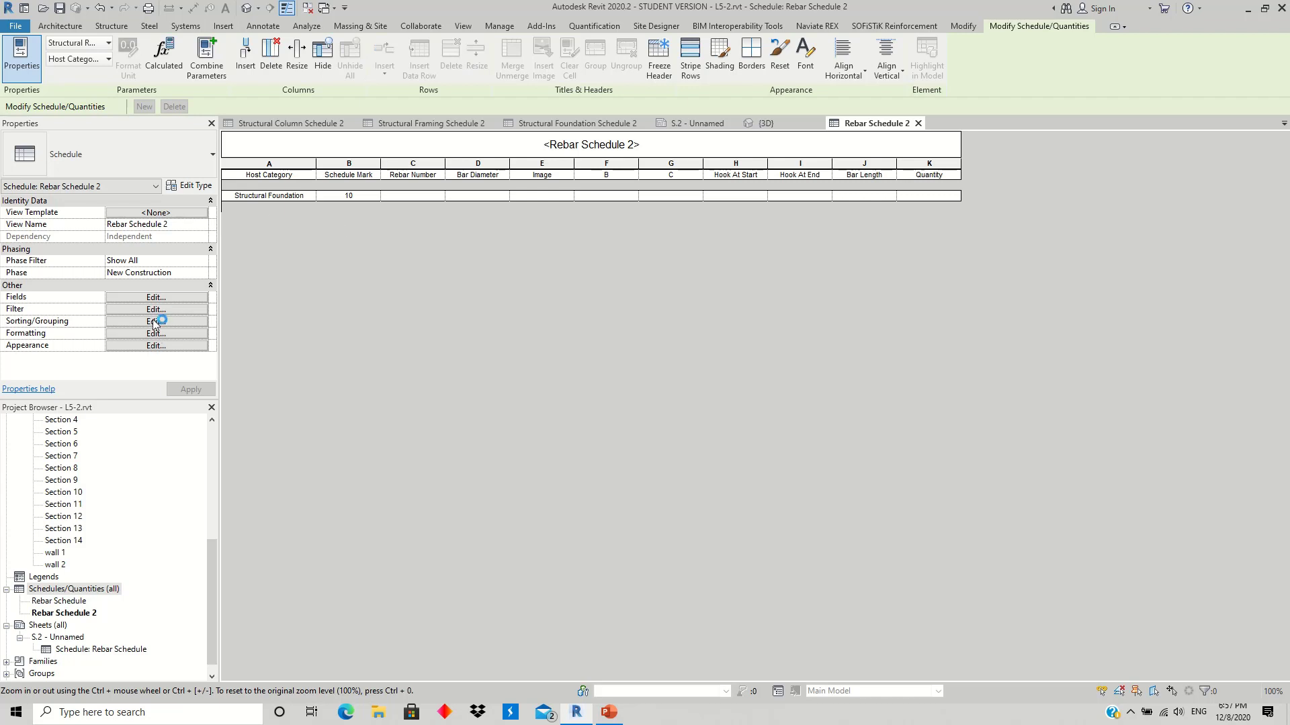
Step: Sort by Rebar Number without itemizing, giving grouped rows for bars 39, 40, 41 and 42
{"action": "left_click", "coordinate": [181, 334]}
{"action": "left_click", "coordinate": [168, 322]}
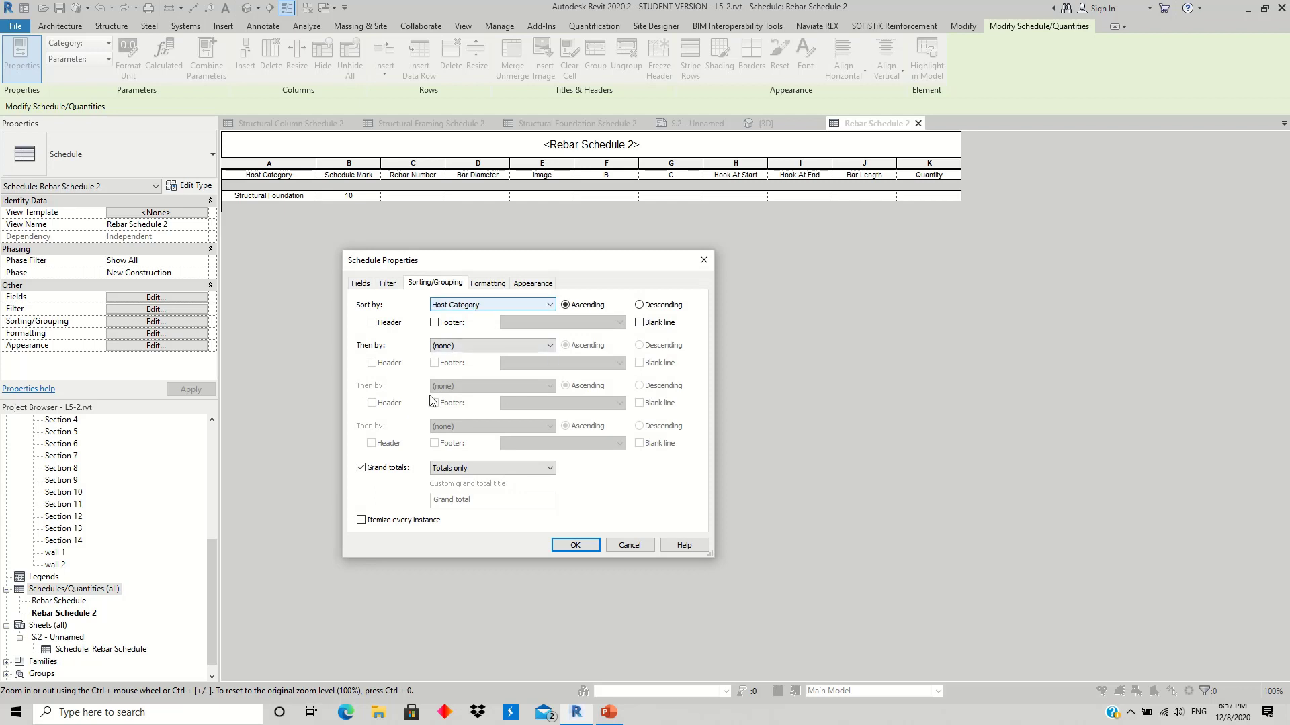
{"action": "left_click", "coordinate": [361, 520]}
{"action": "left_click", "coordinate": [470, 305]}
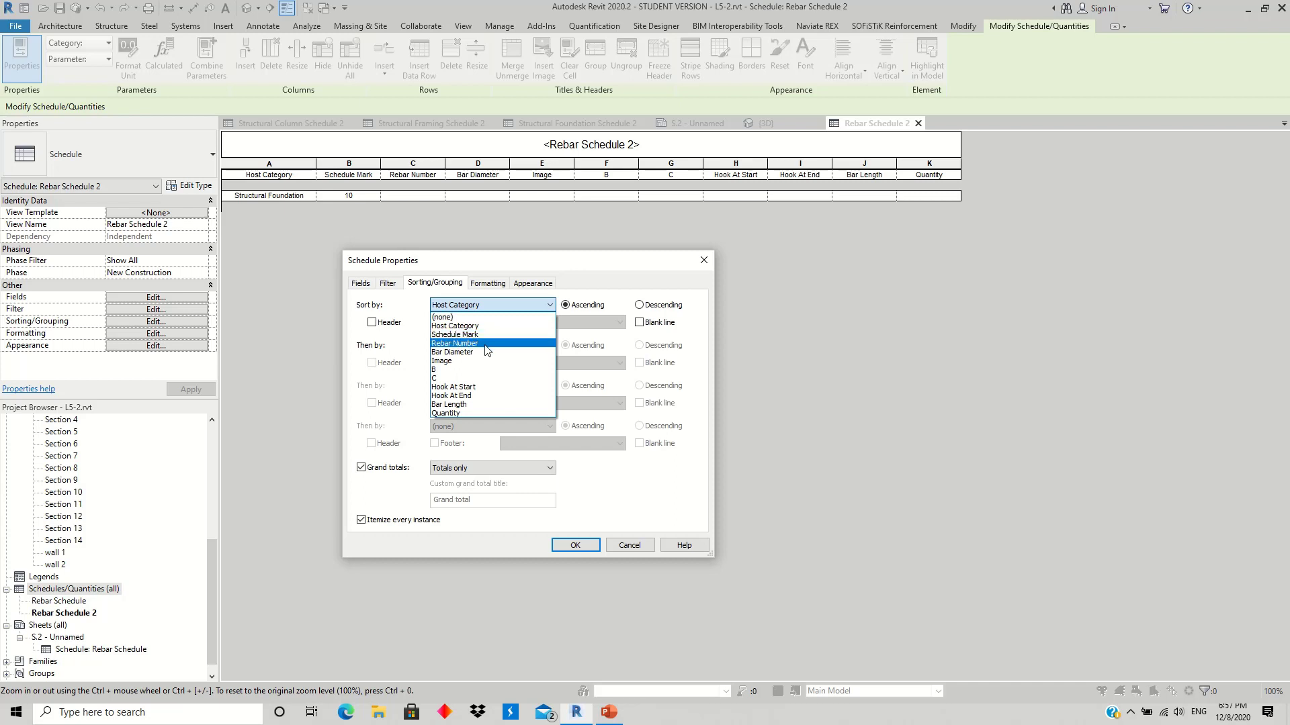
{"action": "left_click", "coordinate": [471, 344]}
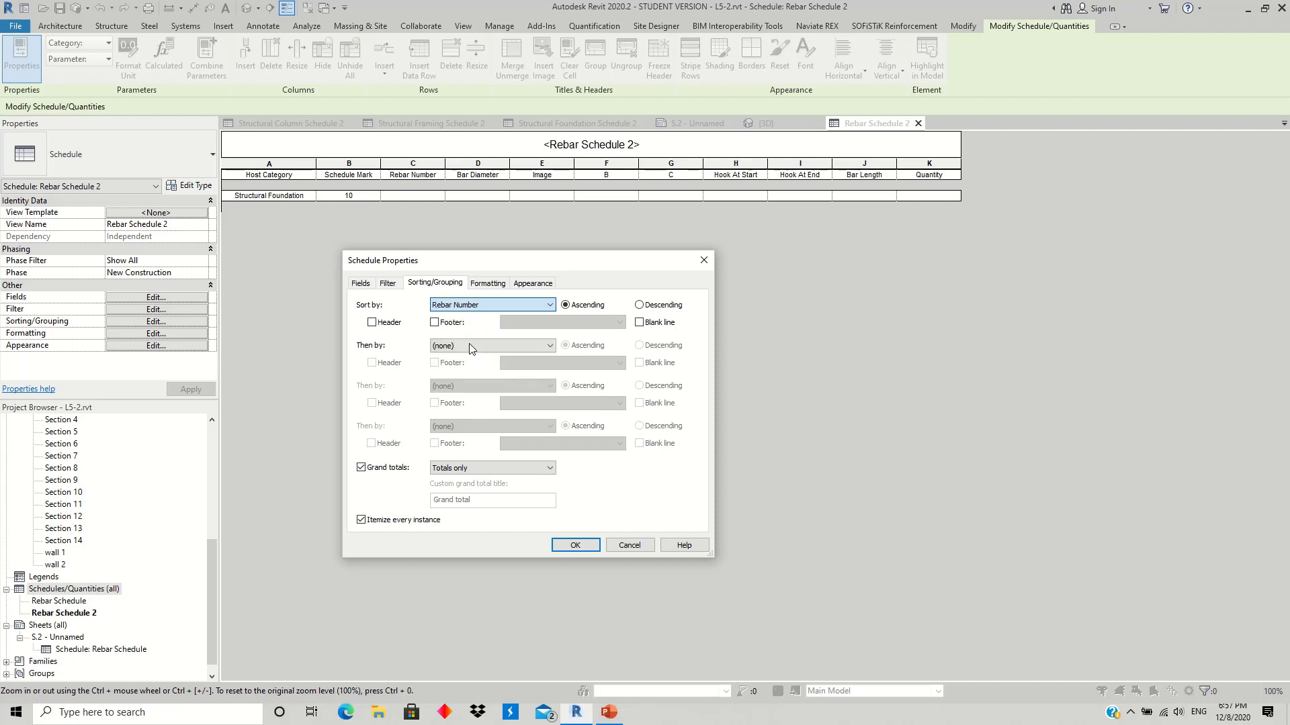
{"action": "left_click", "coordinate": [389, 519]}
{"action": "left_click", "coordinate": [572, 544]}
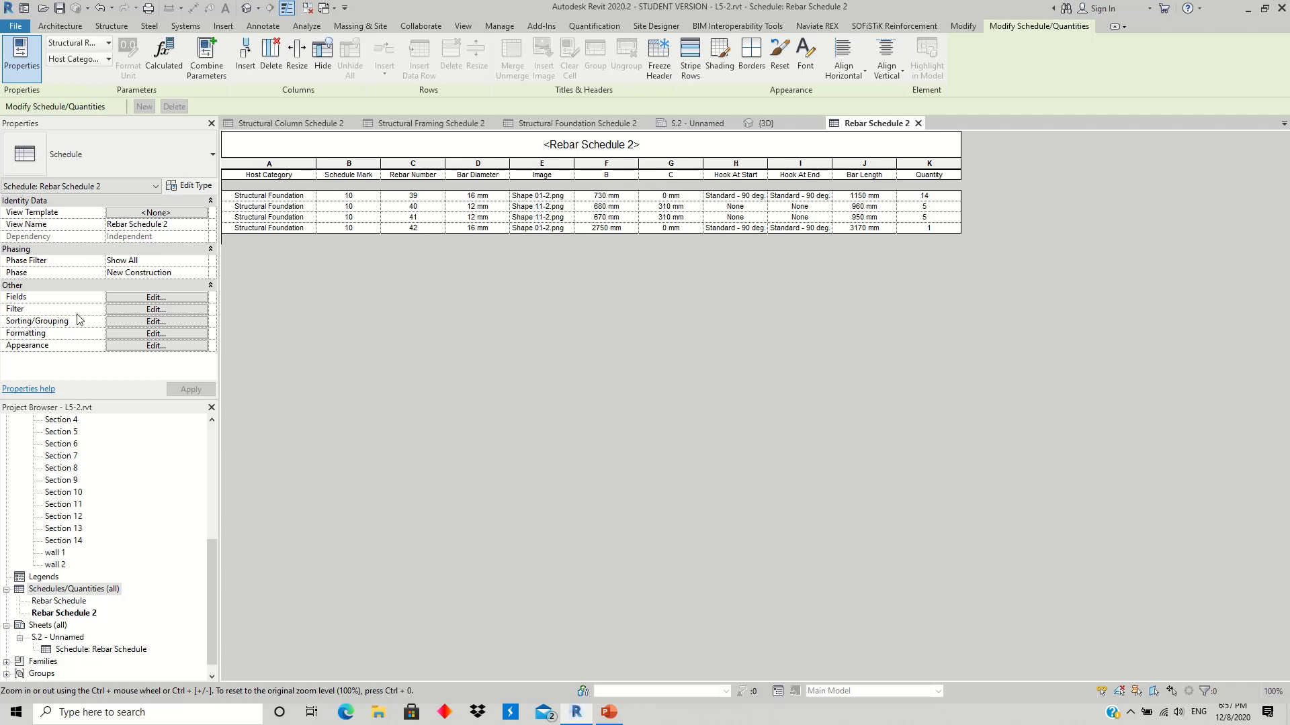
{"action": "left_click", "coordinate": [148, 322]}
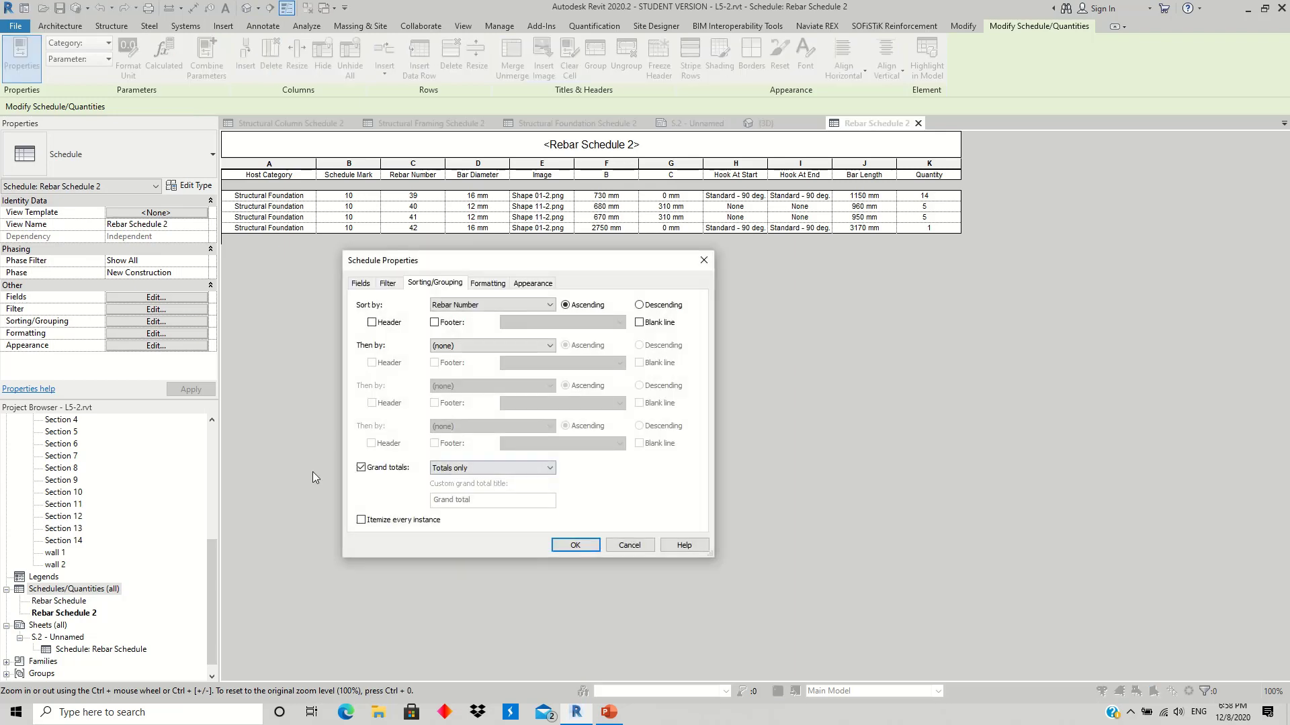
{"action": "left_click", "coordinate": [576, 545]}
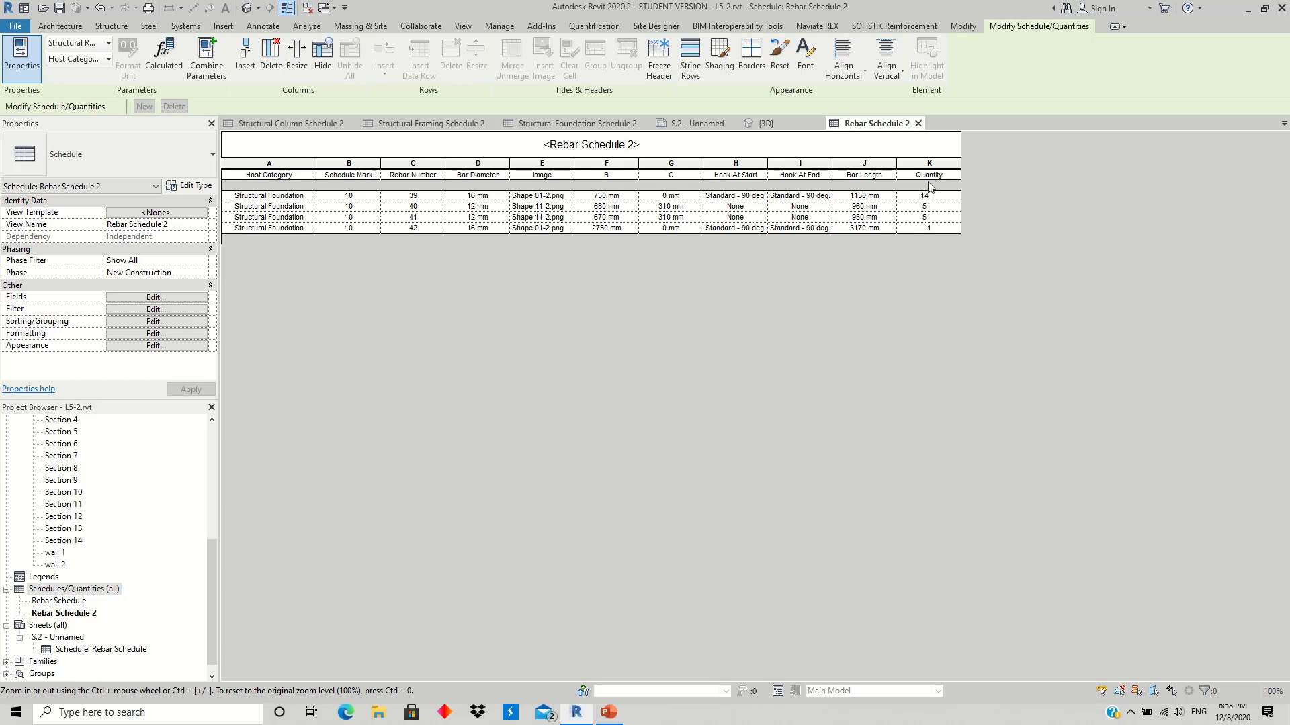
Step: Set the Quantity field's formatting to Calculate totals
{"action": "left_click", "coordinate": [158, 335]}
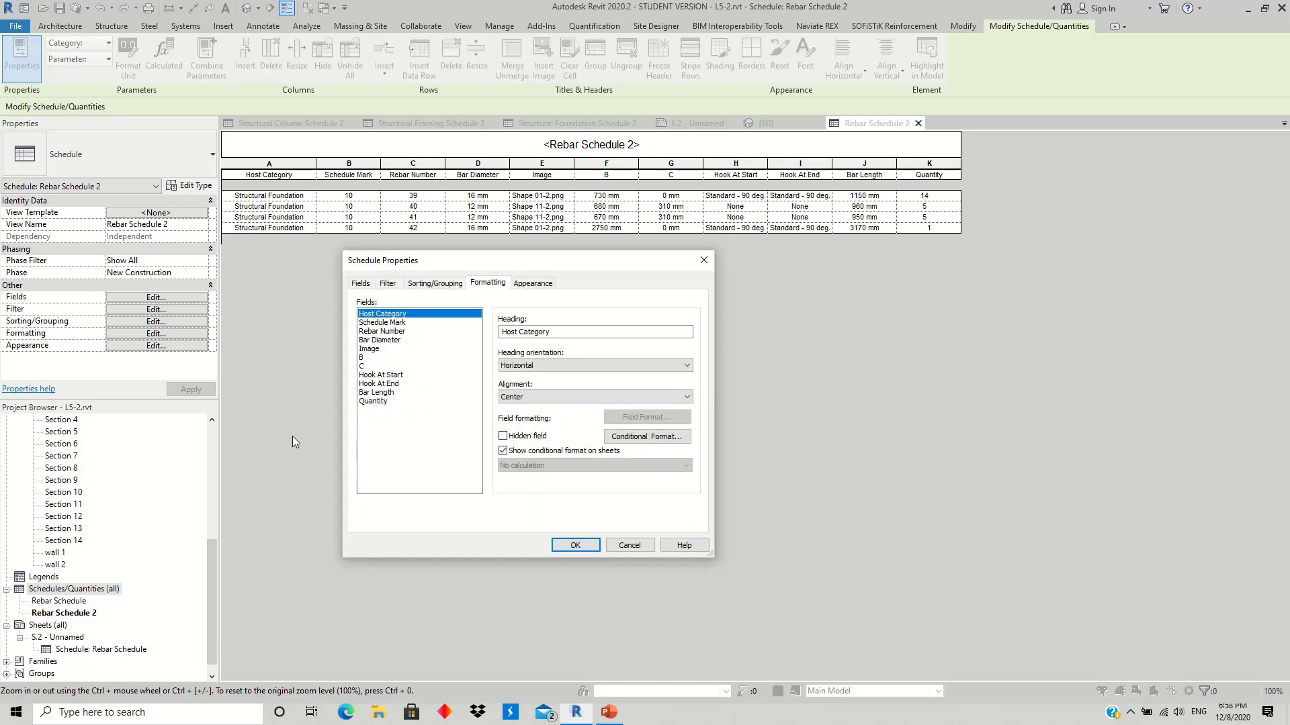
{"action": "left_click", "coordinate": [374, 401]}
{"action": "left_click", "coordinate": [555, 465]}
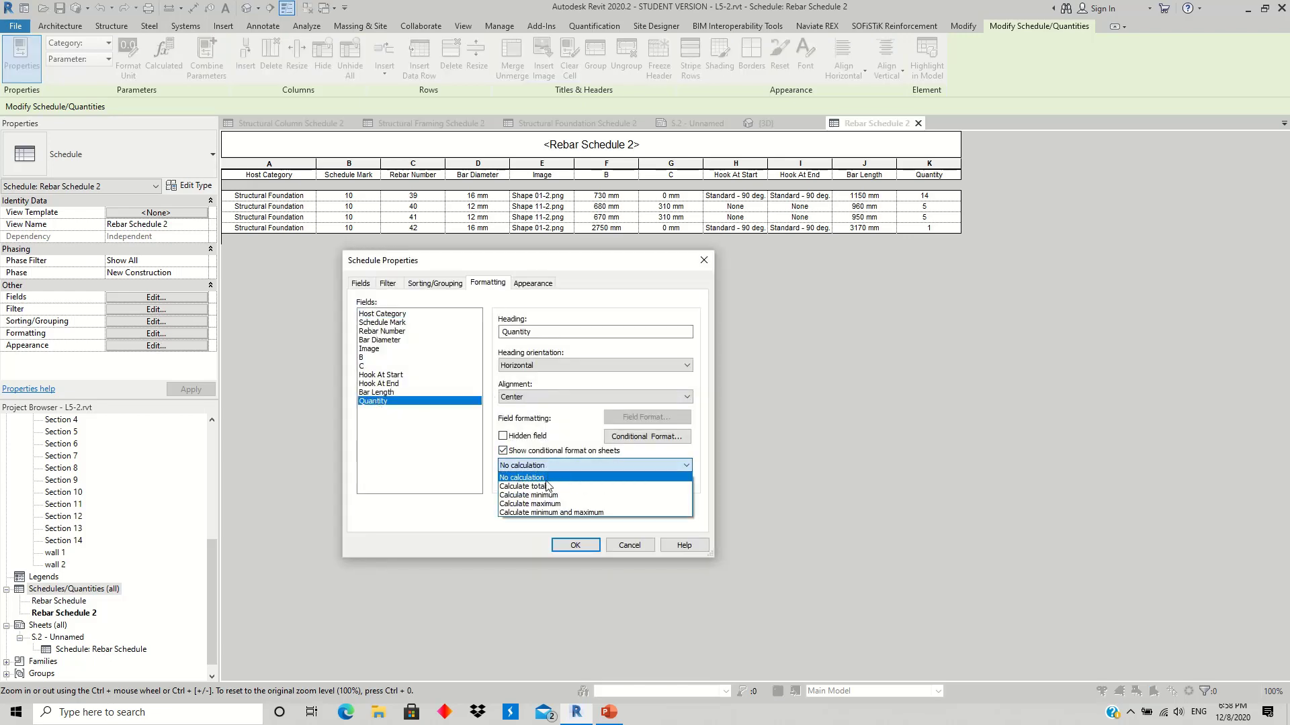
{"action": "left_click", "coordinate": [582, 546]}
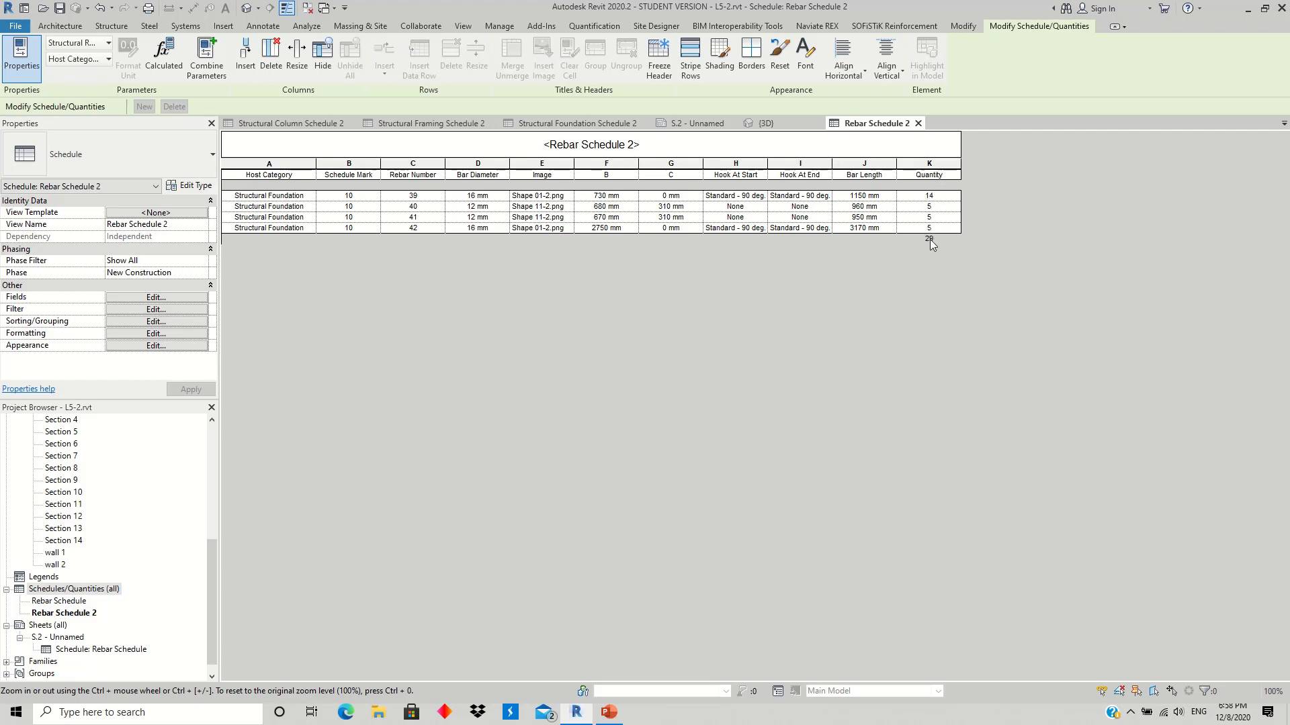
Step: Turn off the grand total row in Sorting/Grouping
{"action": "left_click", "coordinate": [158, 327]}
{"action": "left_click", "coordinate": [362, 468]}
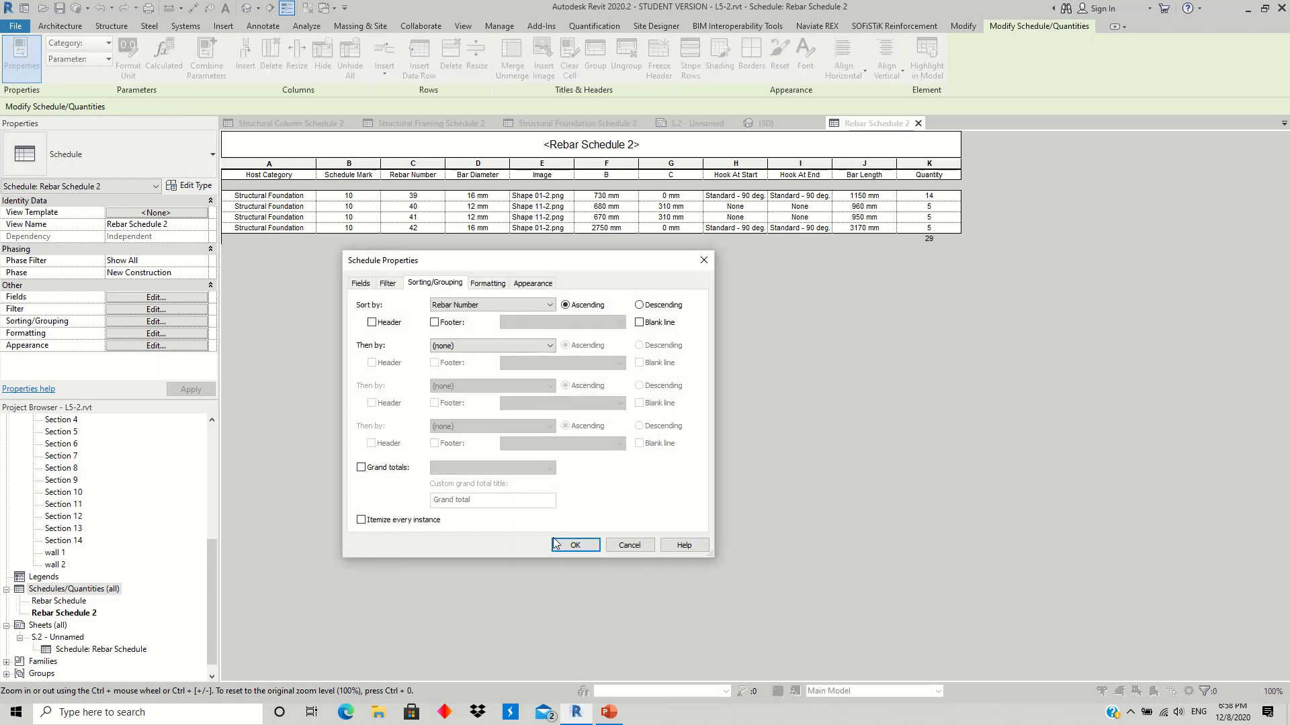
{"action": "left_click", "coordinate": [575, 545]}
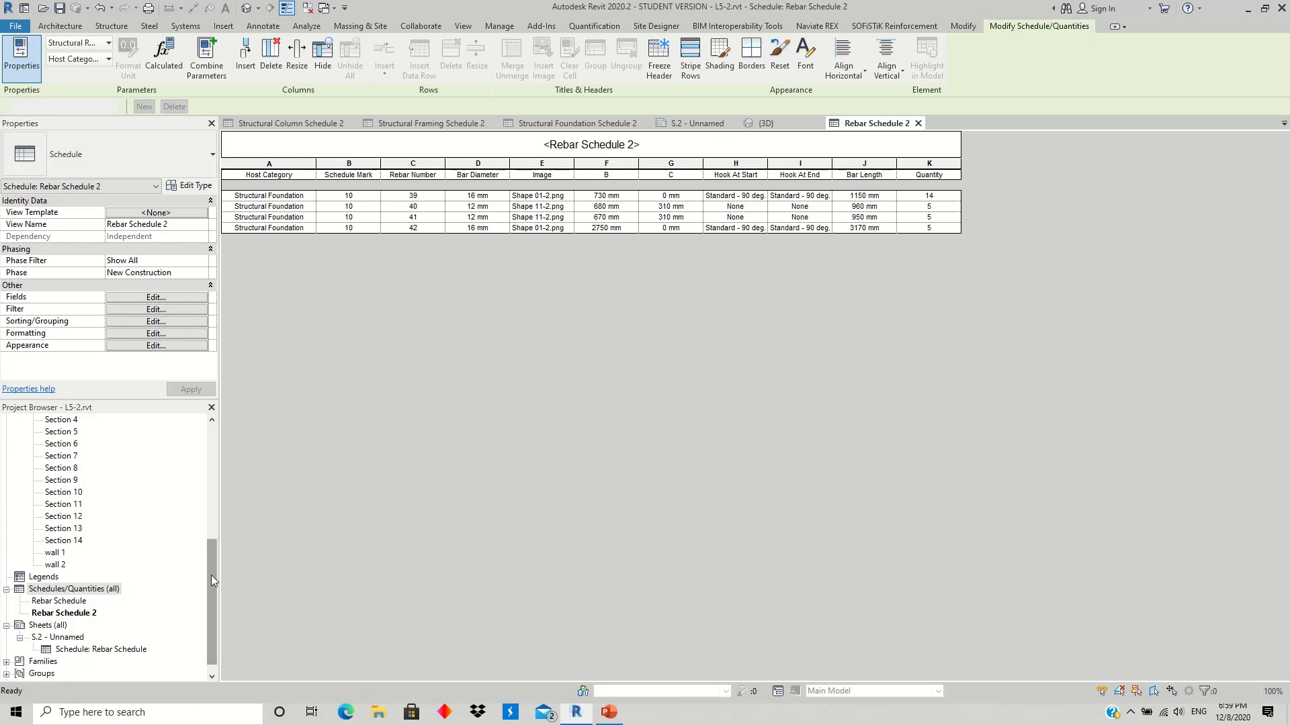
Step: Create new sheet S.3 from Sheets (all) using the A2 metric title block
{"action": "scroll", "coordinate": [207, 599], "scroll_direction": "down", "scroll_amount": 1}
{"action": "left_click", "coordinate": [61, 625]}
{"action": "right_click", "coordinate": [74, 626]}
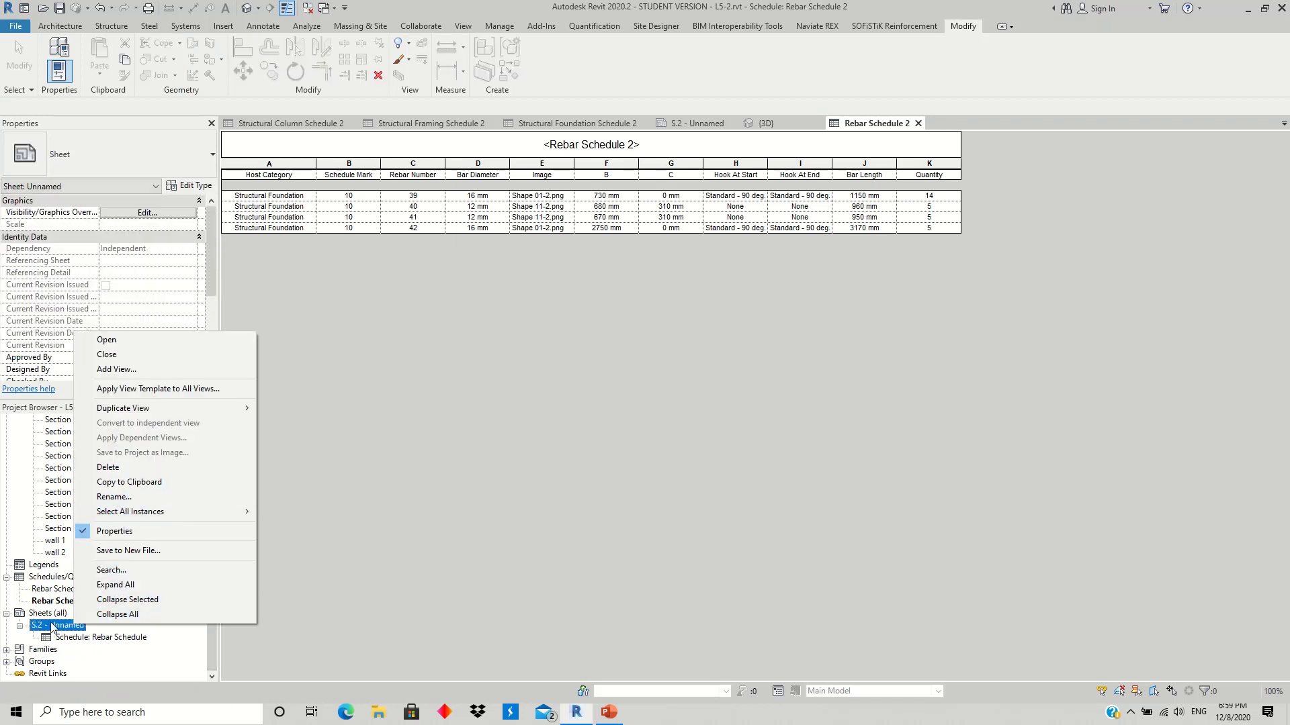
{"action": "left_click", "coordinate": [47, 613]}
{"action": "right_click", "coordinate": [48, 614]}
{"action": "left_click", "coordinate": [78, 519]}
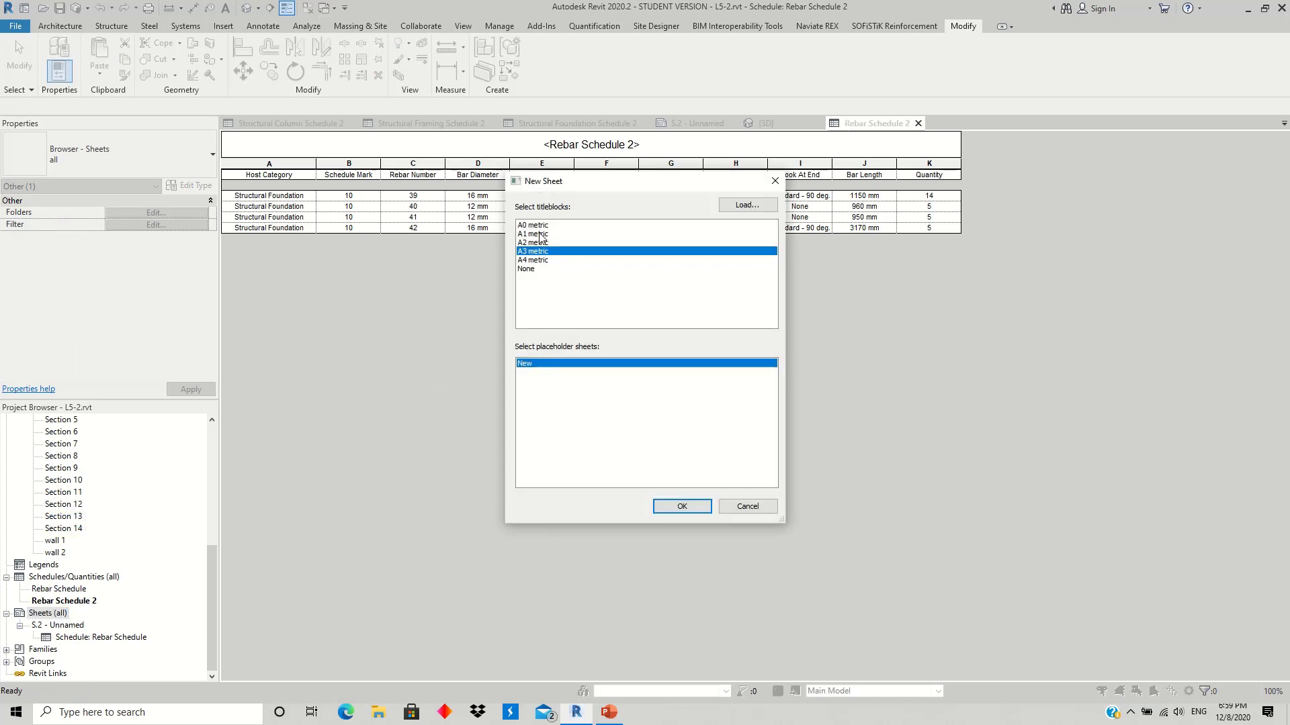
{"action": "left_click", "coordinate": [534, 243]}
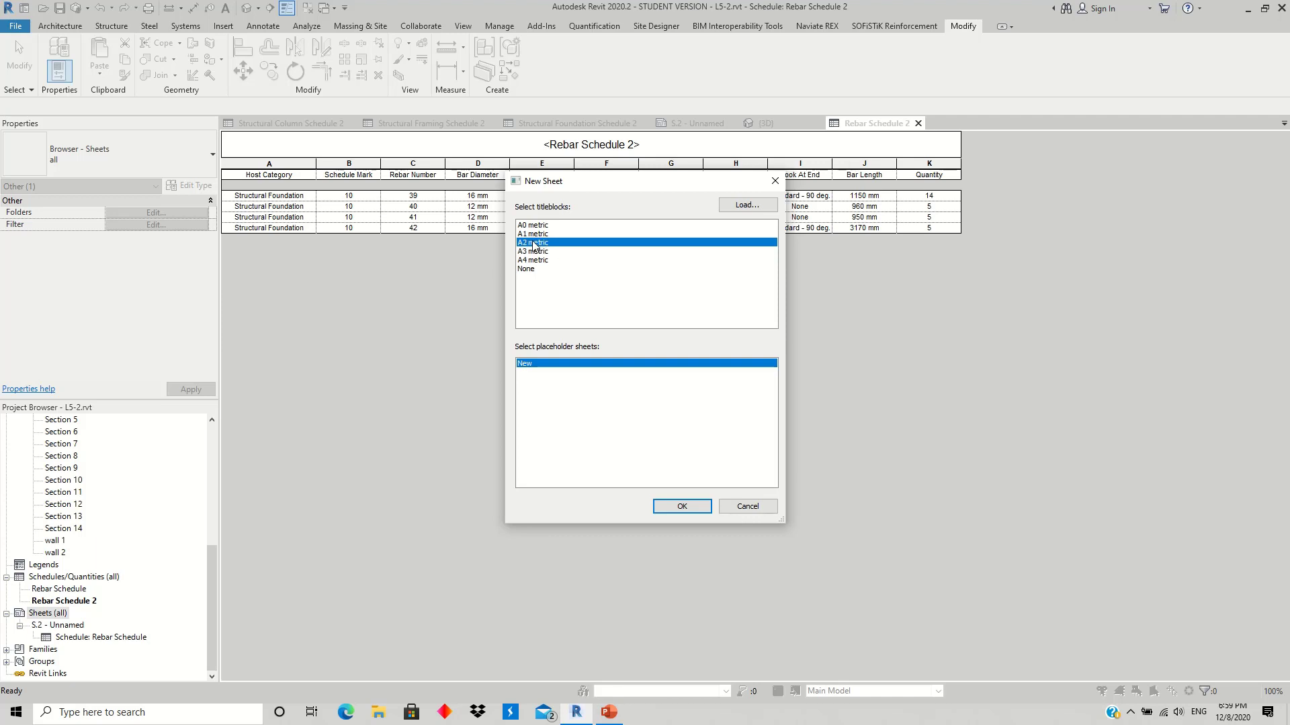
{"action": "left_click", "coordinate": [699, 510]}
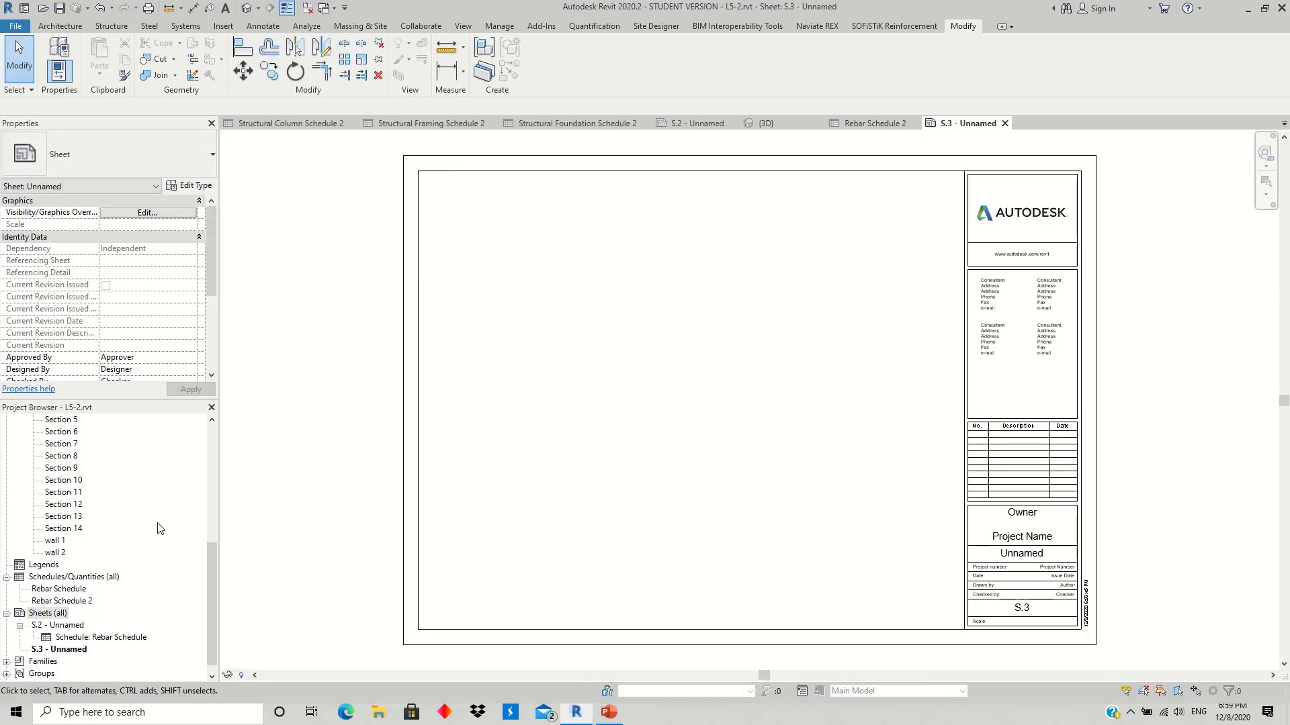
{"action": "left_click", "coordinate": [80, 601]}
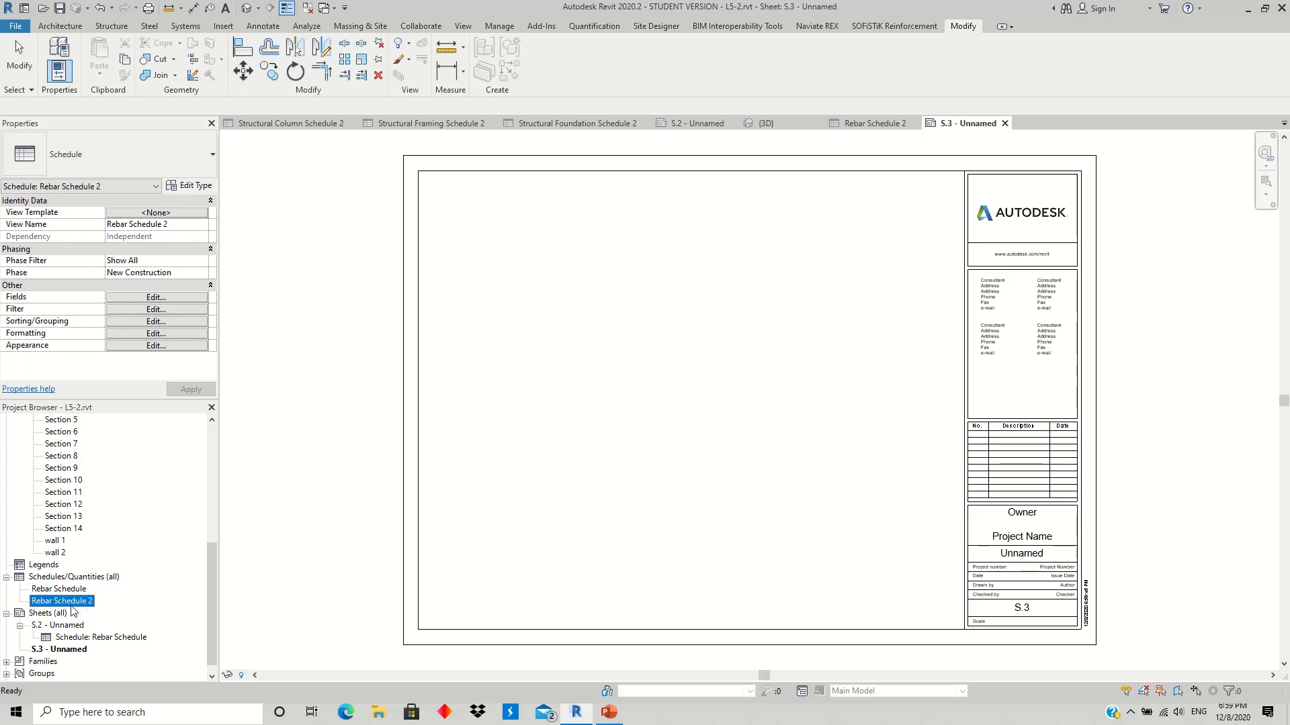
{"action": "left_click_drag", "start_coordinate": [70, 607], "coordinate": [603, 441]}
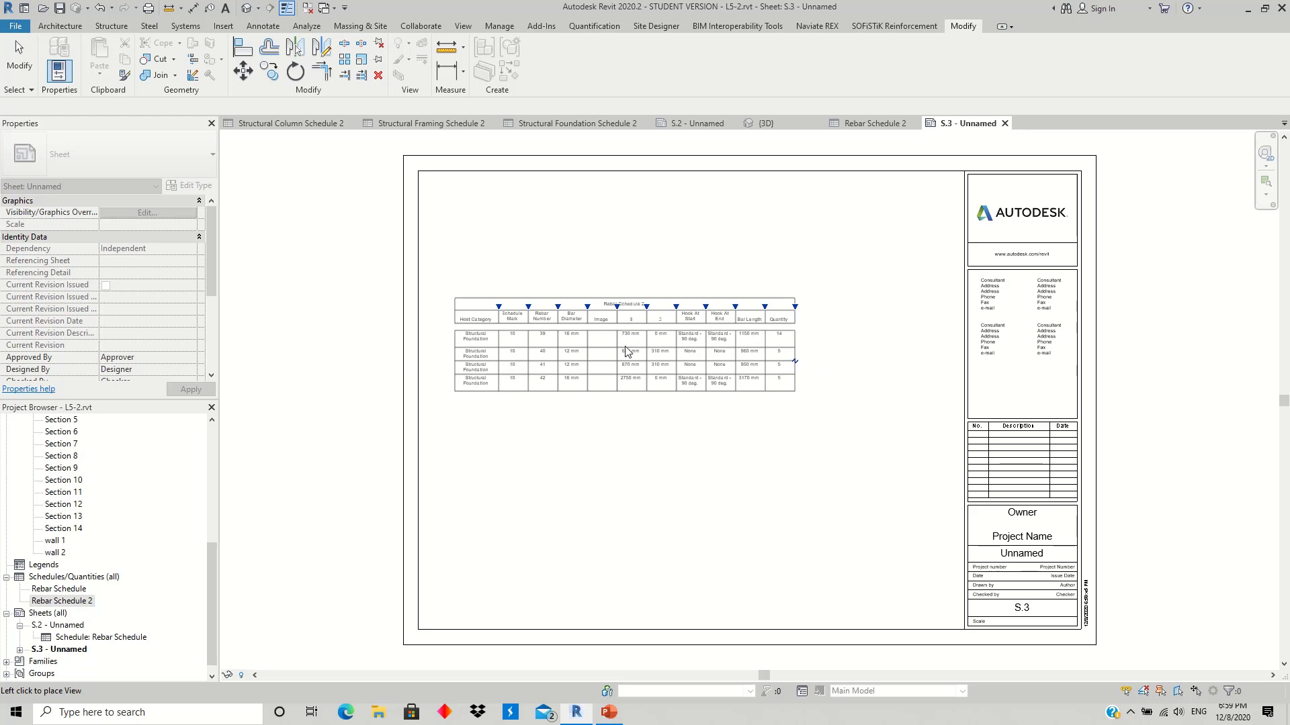
{"action": "left_click", "coordinate": [622, 348]}
{"action": "scroll", "coordinate": [629, 408], "scroll_direction": "up", "scroll_amount": 1}
{"action": "scroll", "coordinate": [621, 450], "scroll_direction": "up", "scroll_amount": 3}
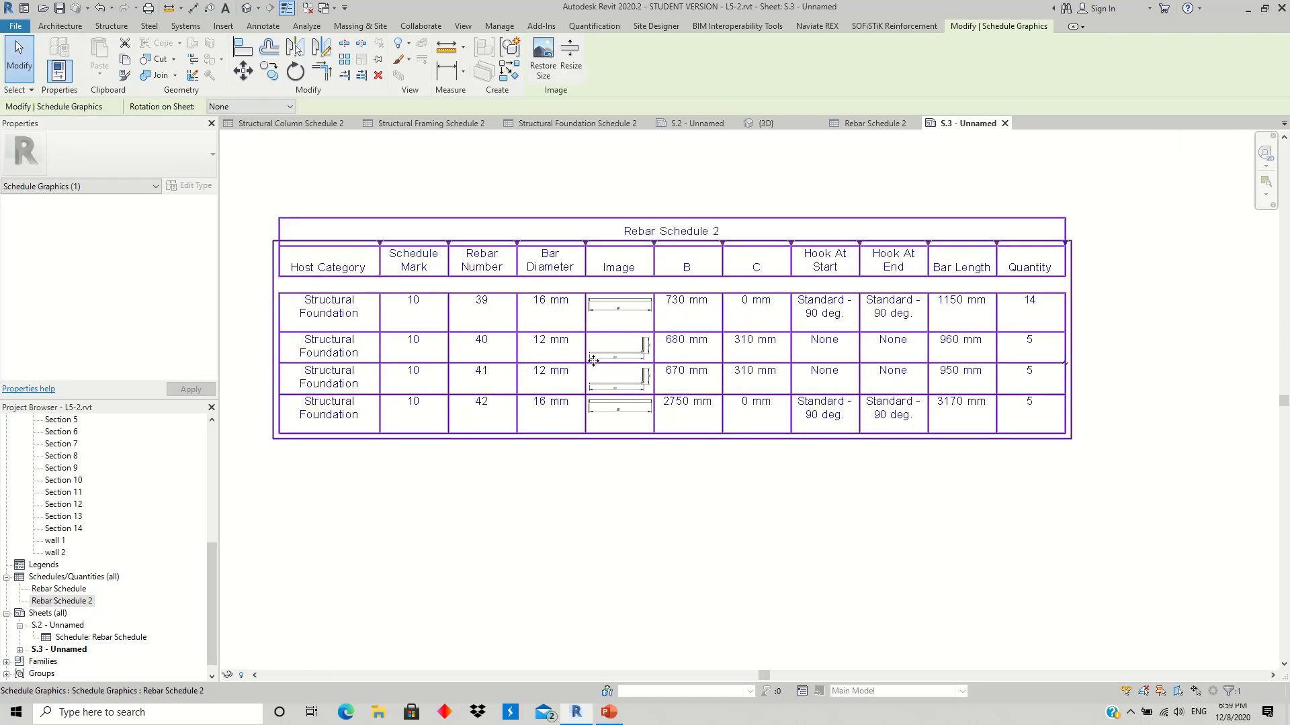
{"action": "scroll", "coordinate": [613, 498], "scroll_direction": "up", "scroll_amount": 2}
{"action": "scroll", "coordinate": [633, 383], "scroll_direction": "up", "scroll_amount": 3}
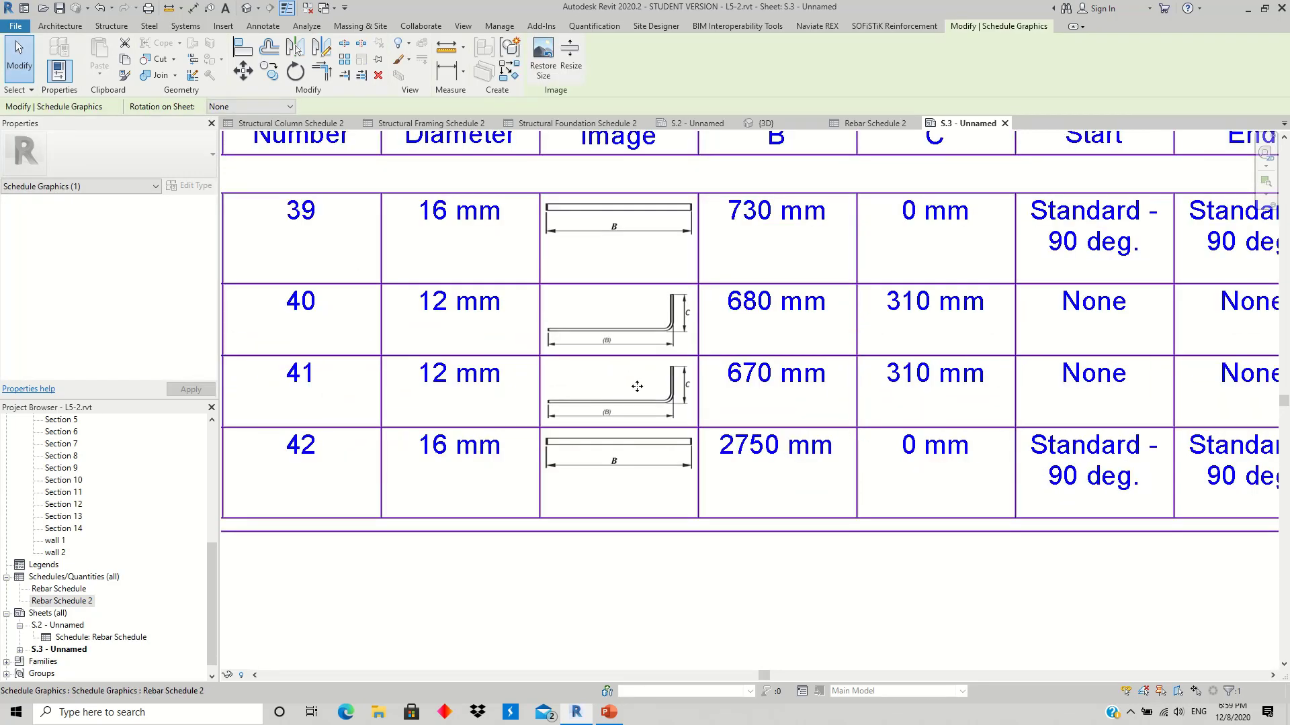
{"action": "scroll", "coordinate": [659, 368], "scroll_direction": "up", "scroll_amount": 2}
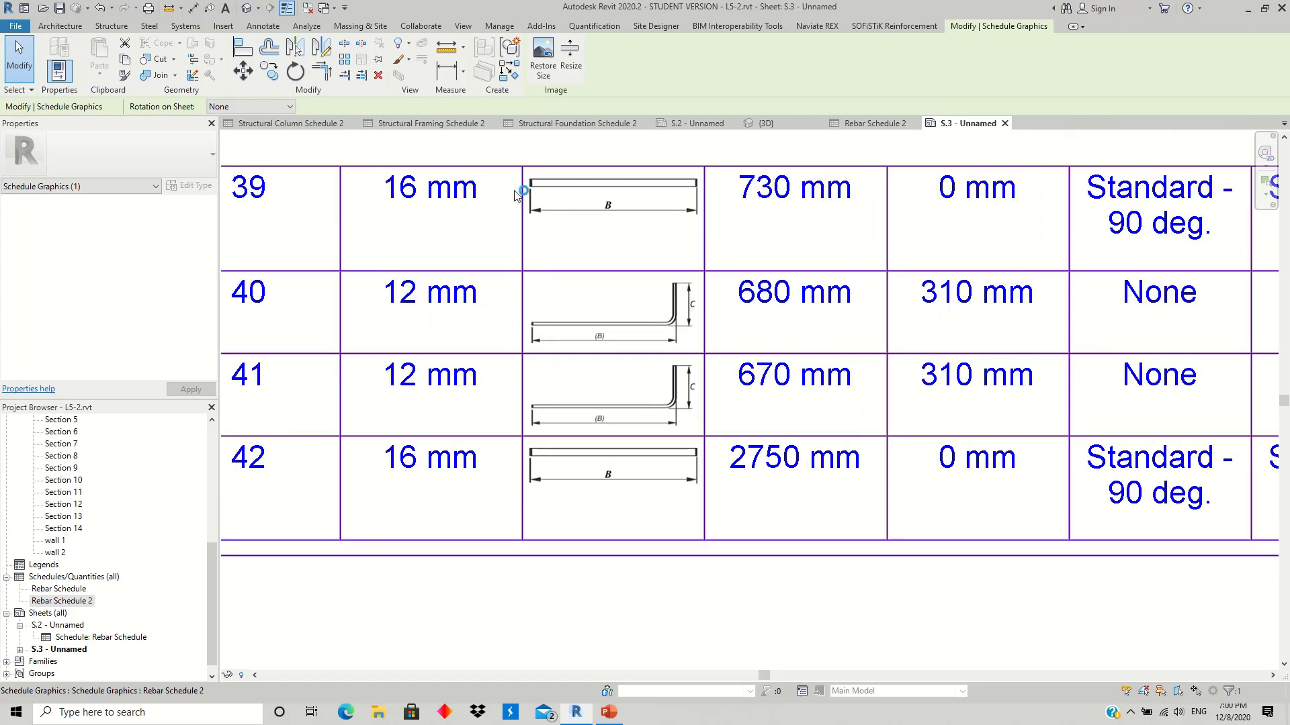
{"action": "scroll", "coordinate": [604, 497], "scroll_direction": "down", "scroll_amount": 2}
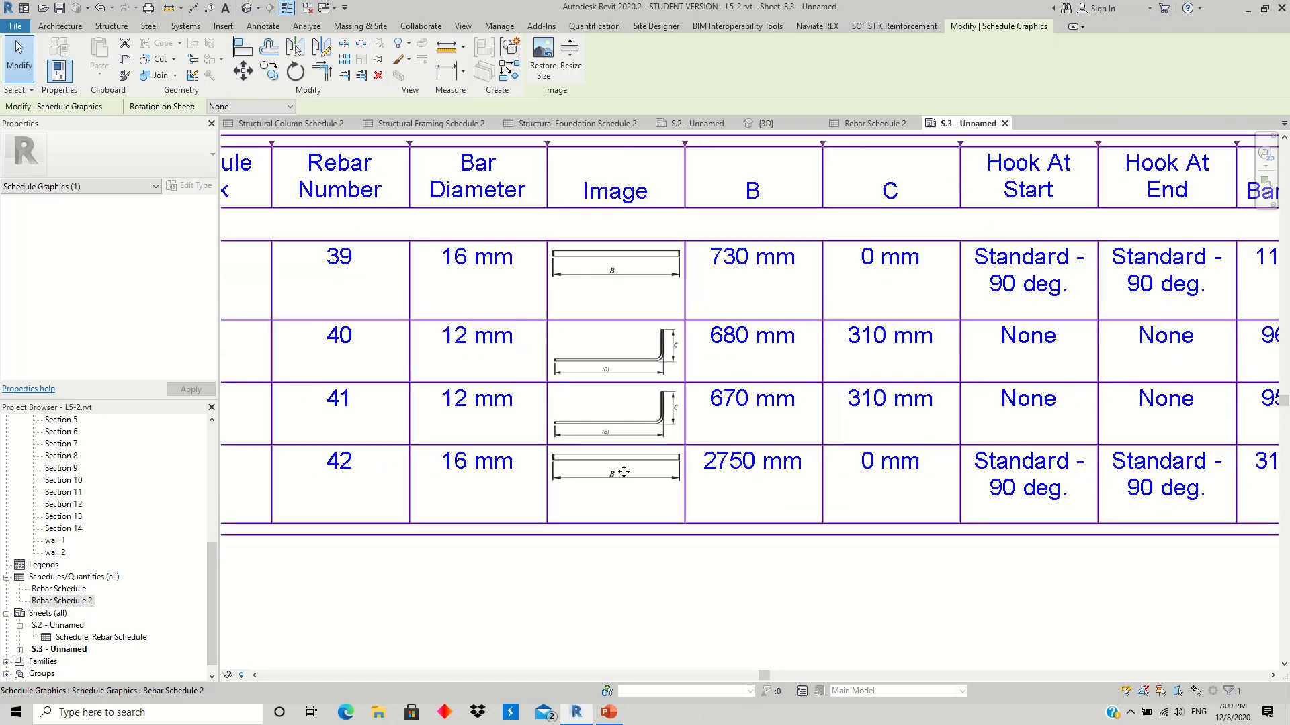
{"action": "scroll", "coordinate": [615, 476], "scroll_direction": "down", "scroll_amount": 1}
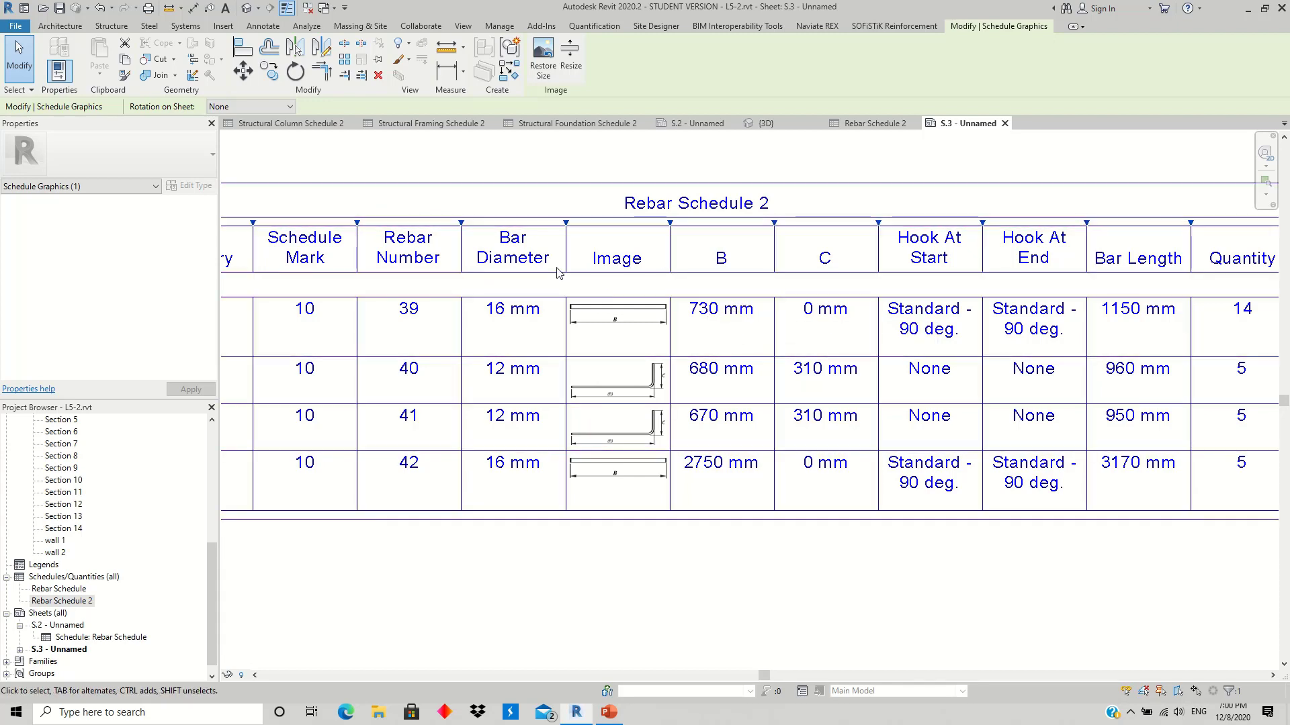
{"action": "scroll", "coordinate": [672, 316], "scroll_direction": "down", "scroll_amount": 2}
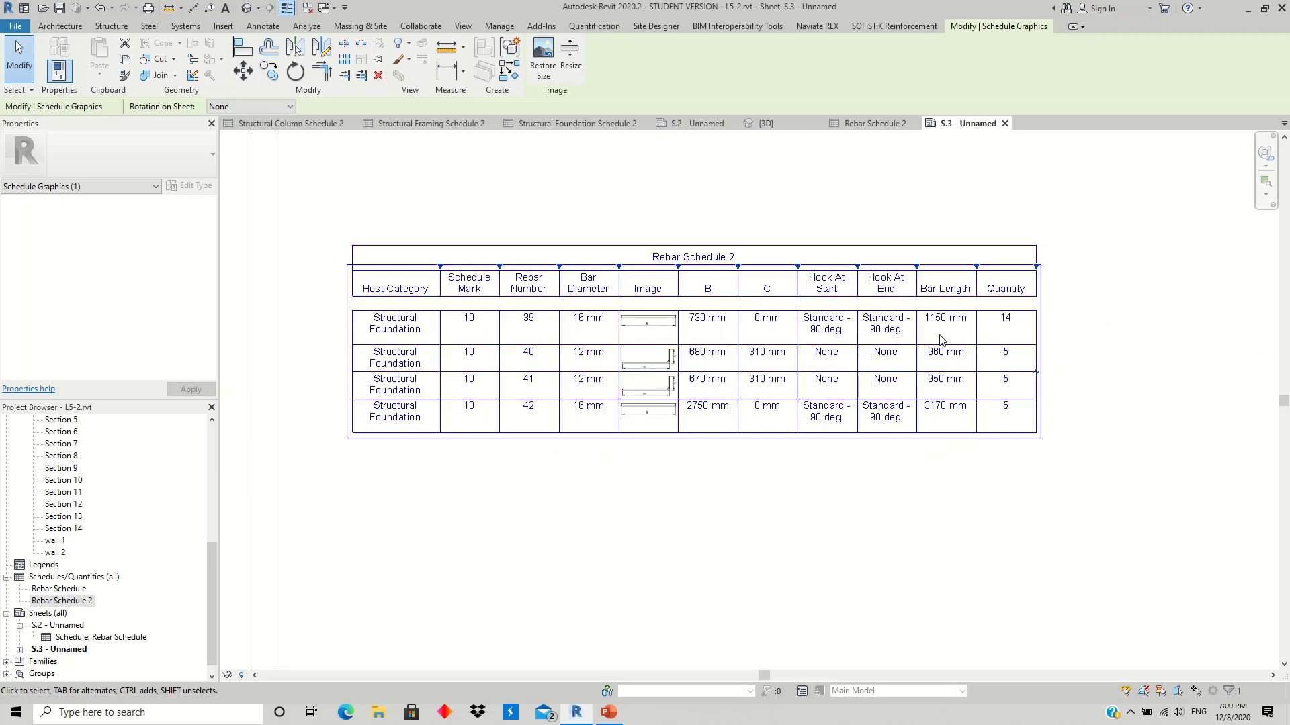
{"action": "scroll", "coordinate": [920, 342], "scroll_direction": "down", "scroll_amount": 2}
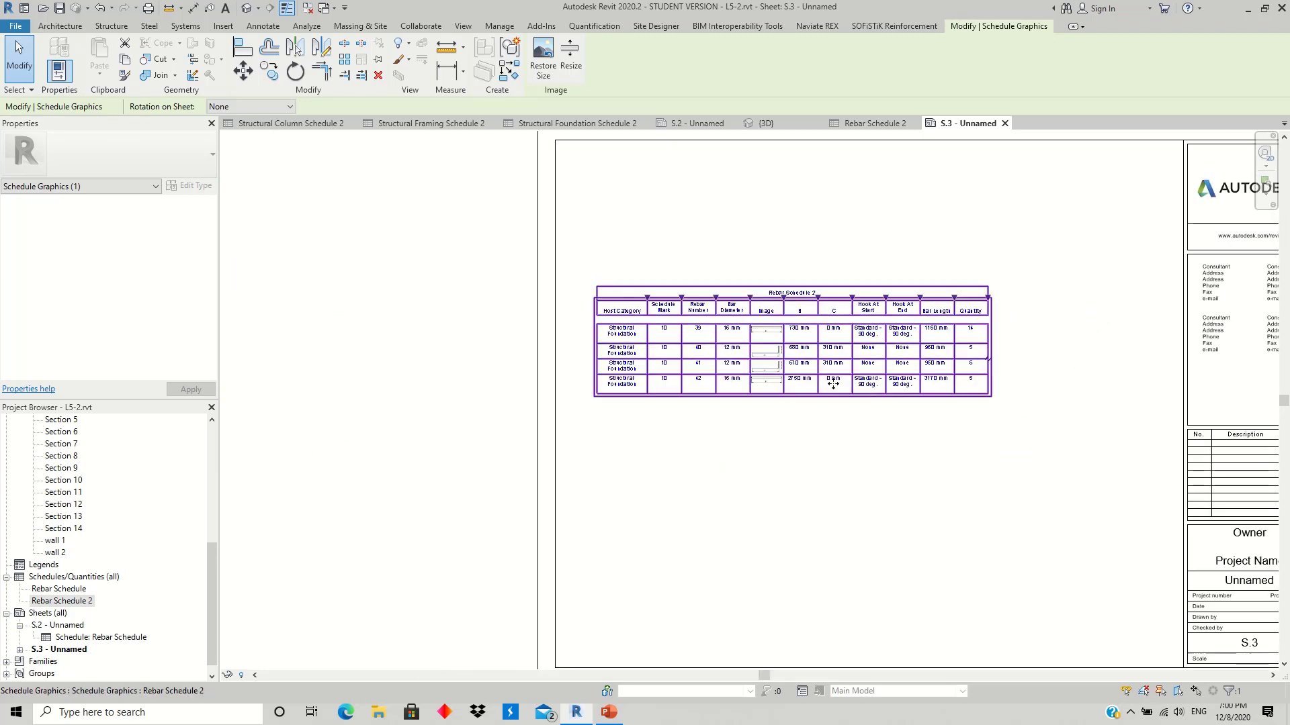
Step: Set the font size of all Rebar Schedule 2 columns to 7.5 mm
{"action": "double_click", "coordinate": [76, 602]}
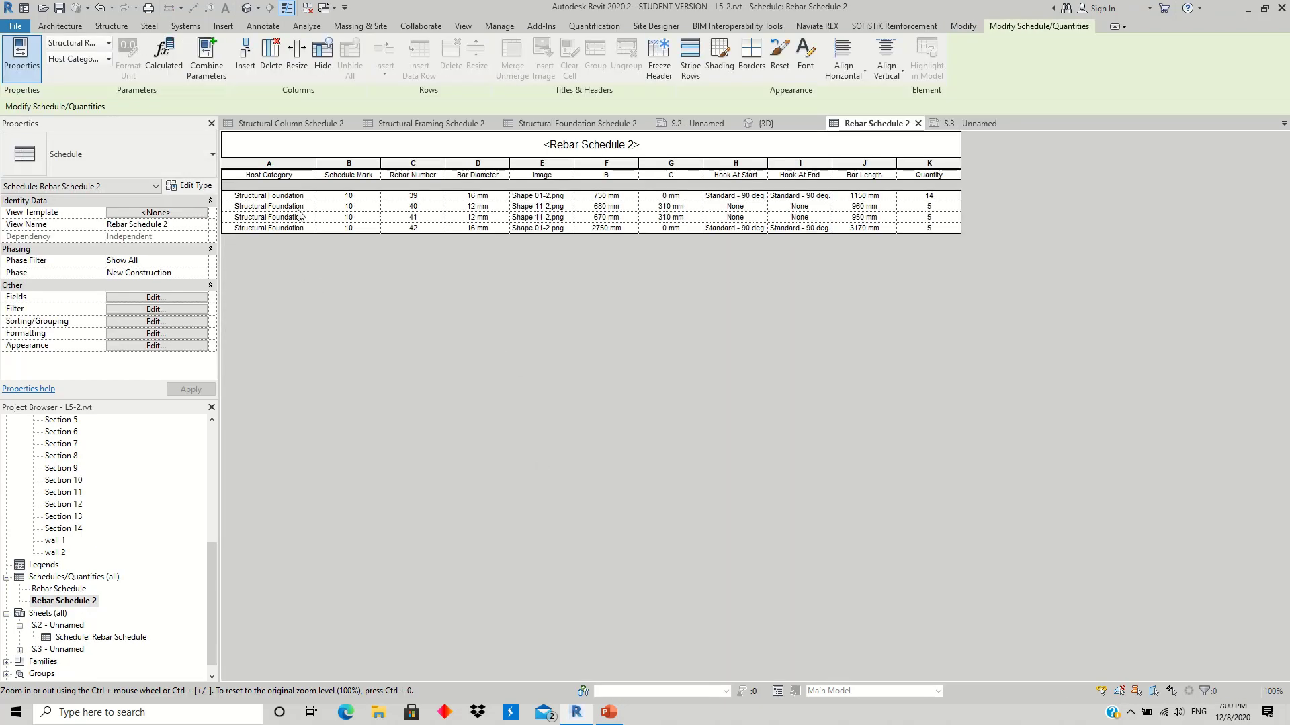
{"action": "left_click_drag", "start_coordinate": [277, 173], "coordinate": [929, 173]}
{"action": "left_click", "coordinate": [806, 54]}
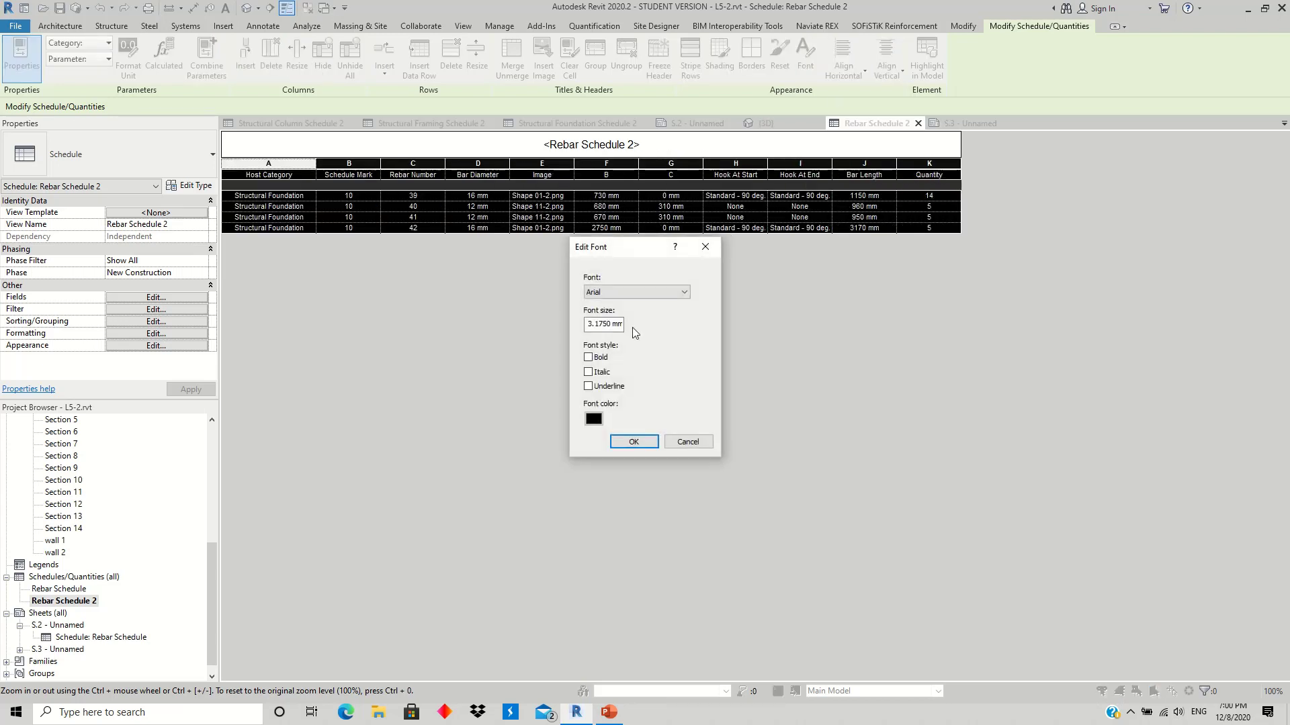
{"action": "double_click", "coordinate": [617, 324]}
{"action": "left_click_drag", "start_coordinate": [622, 324], "coordinate": [511, 321]}
{"action": "type", "text": "7.5"}
{"action": "left_click", "coordinate": [639, 440]}
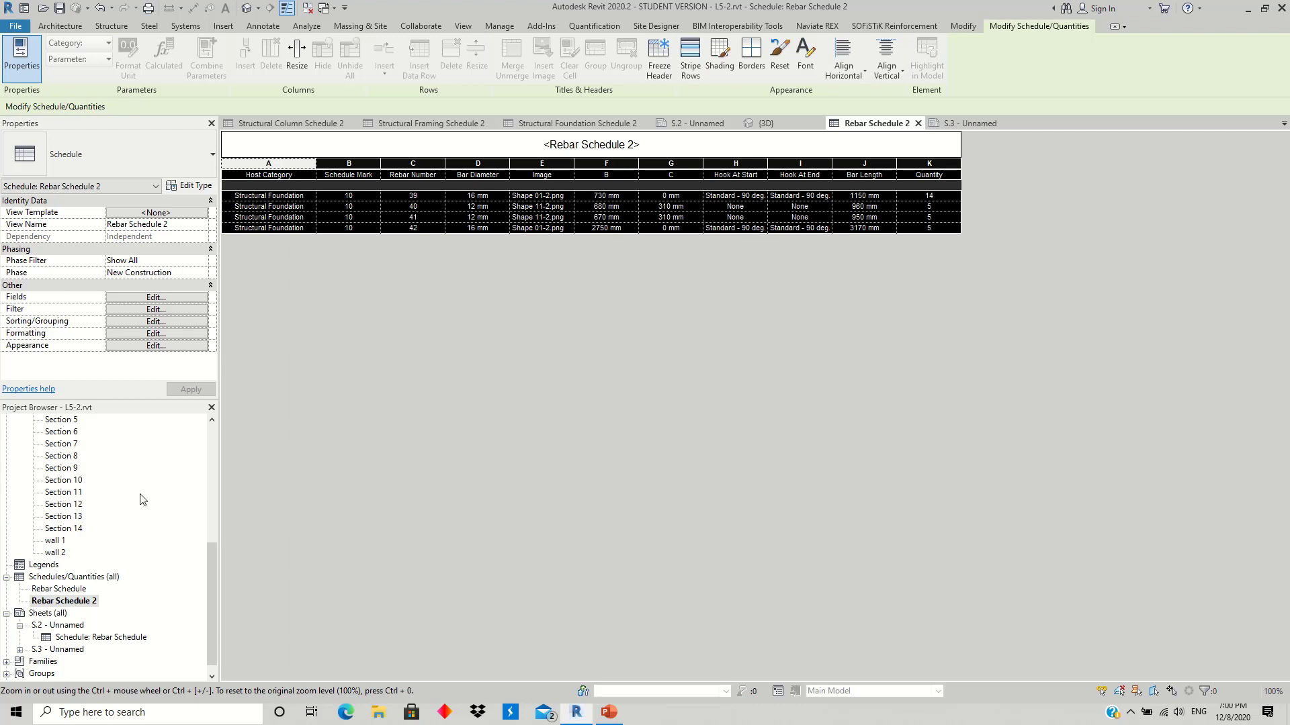
Step: Make the schedule title 10 mm and bold
{"action": "left_click", "coordinate": [602, 141]}
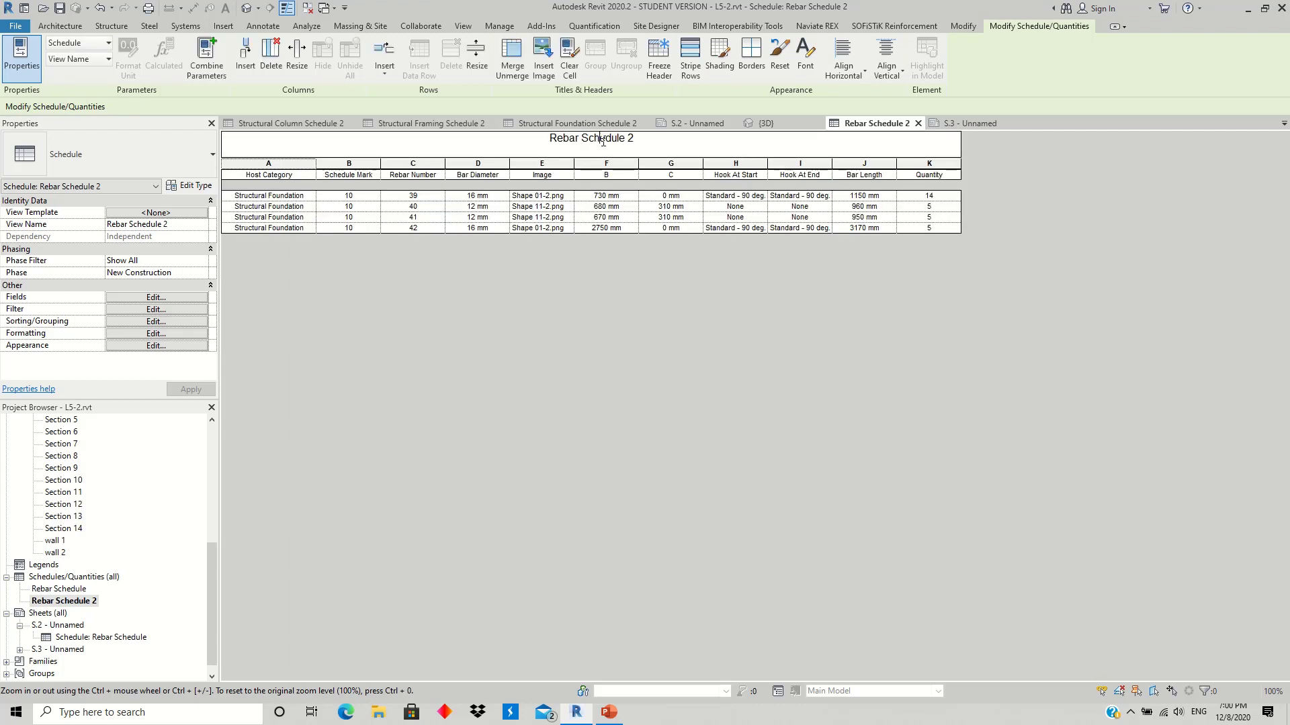
{"action": "left_click_drag", "start_coordinate": [631, 139], "coordinate": [548, 139]}
{"action": "left_click", "coordinate": [806, 57]}
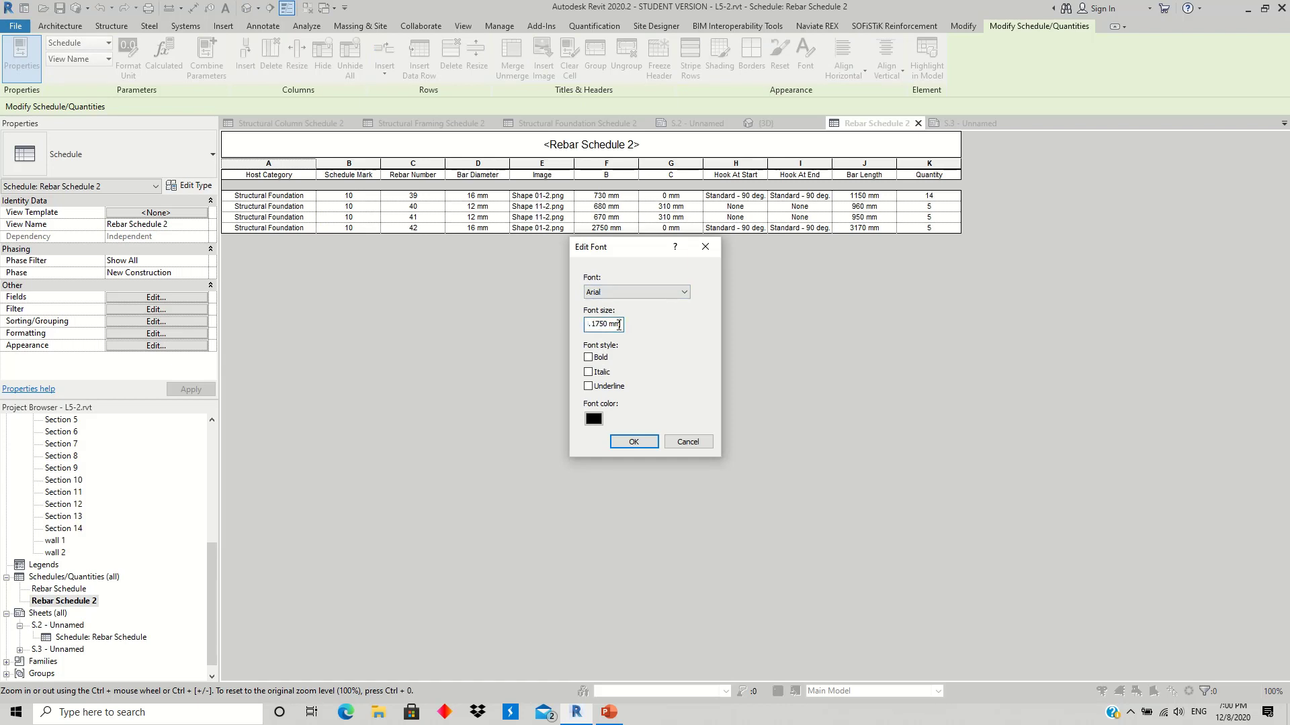
{"action": "type", "text": "10"}
{"action": "left_click", "coordinate": [588, 358]}
{"action": "left_click", "coordinate": [633, 442]}
Step: Open sheet S.3 to view the updated schedule
{"action": "double_click", "coordinate": [64, 650]}
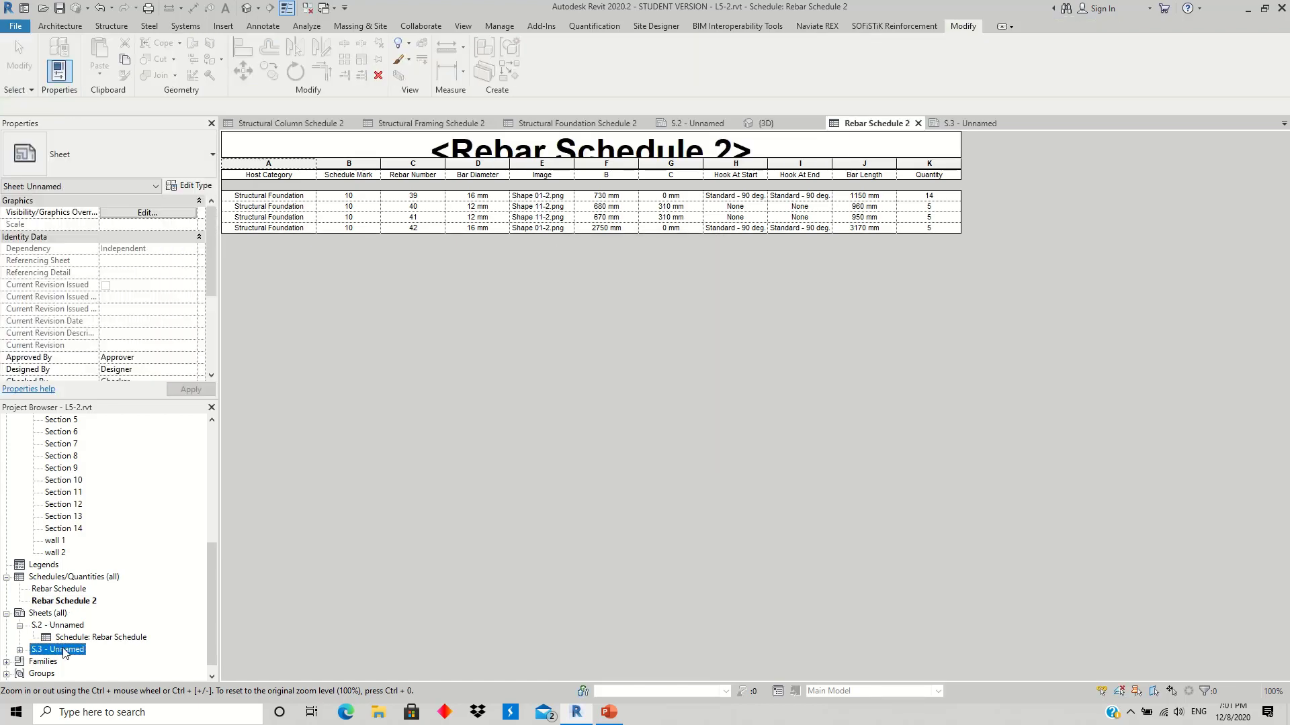
{"action": "scroll", "coordinate": [731, 334], "scroll_direction": "down", "scroll_amount": 3}
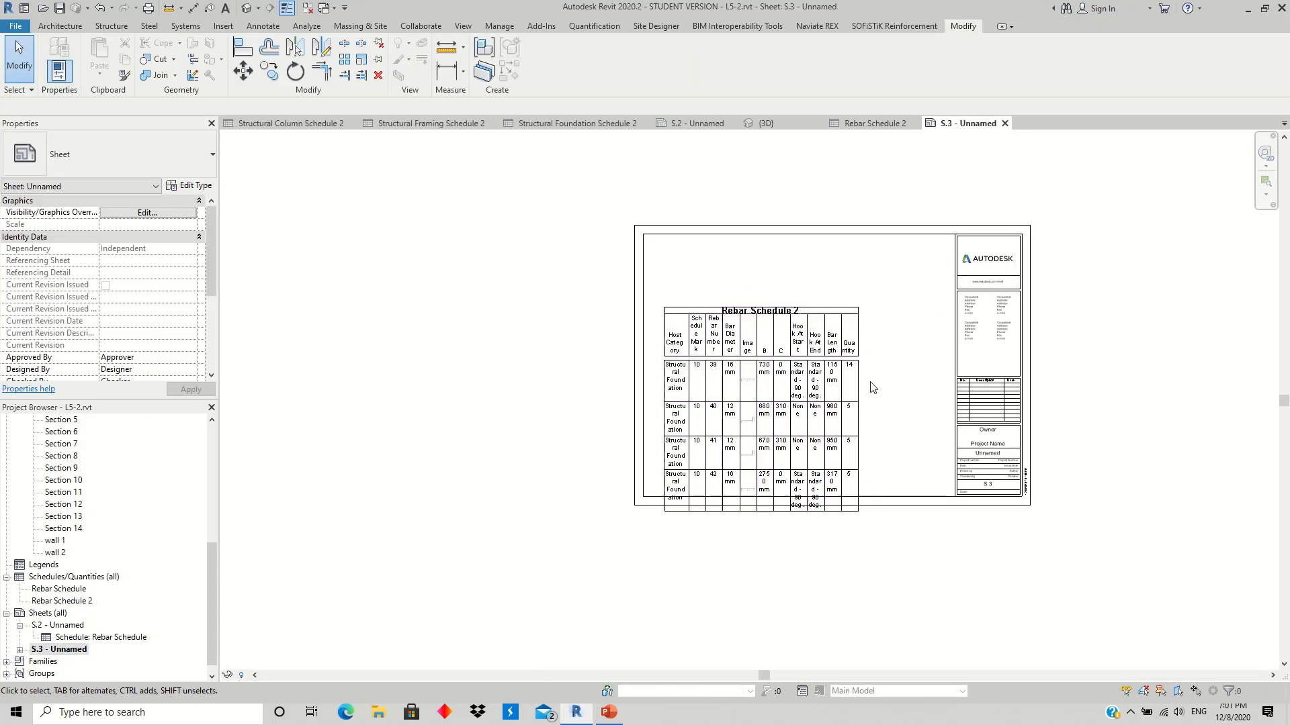
{"action": "scroll", "coordinate": [749, 316], "scroll_direction": "up", "scroll_amount": 2}
Step: Widen the Rebar Number, Quantity and Hook columns and move the schedule inside the S.3 border
{"action": "left_click", "coordinate": [734, 294]}
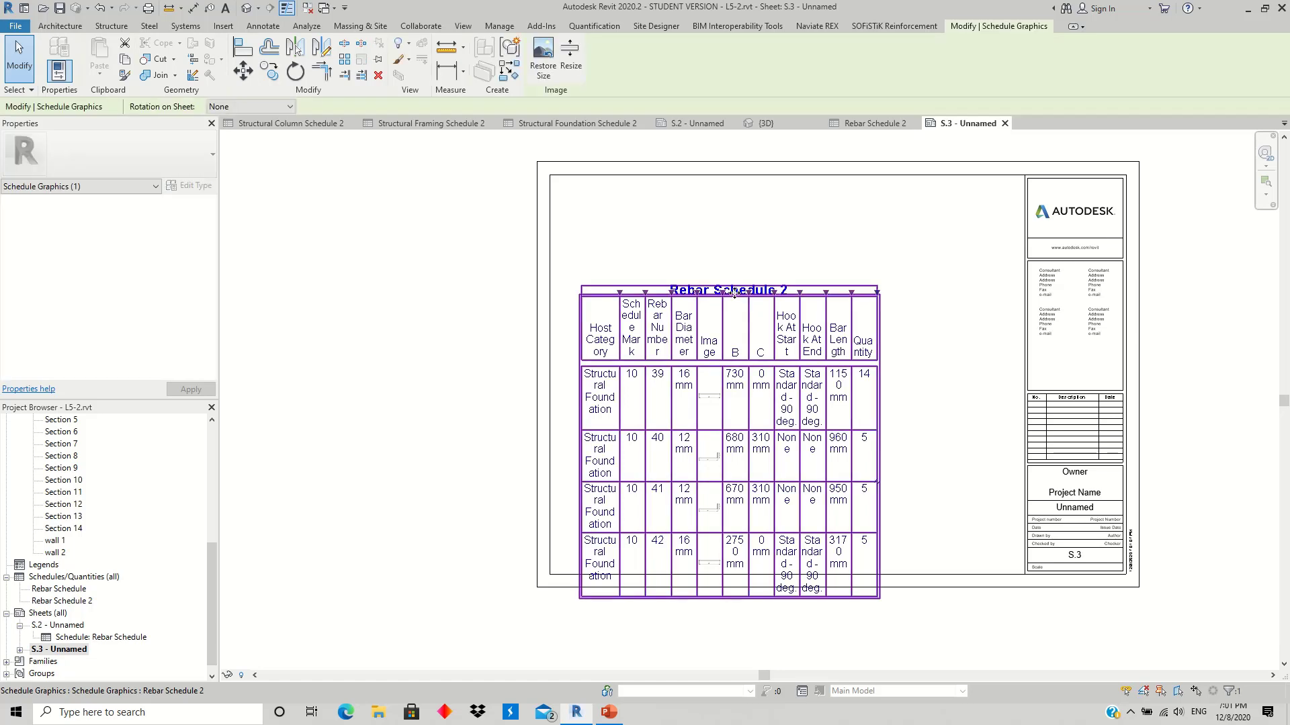
{"action": "left_click_drag", "start_coordinate": [734, 283], "coordinate": [743, 232]}
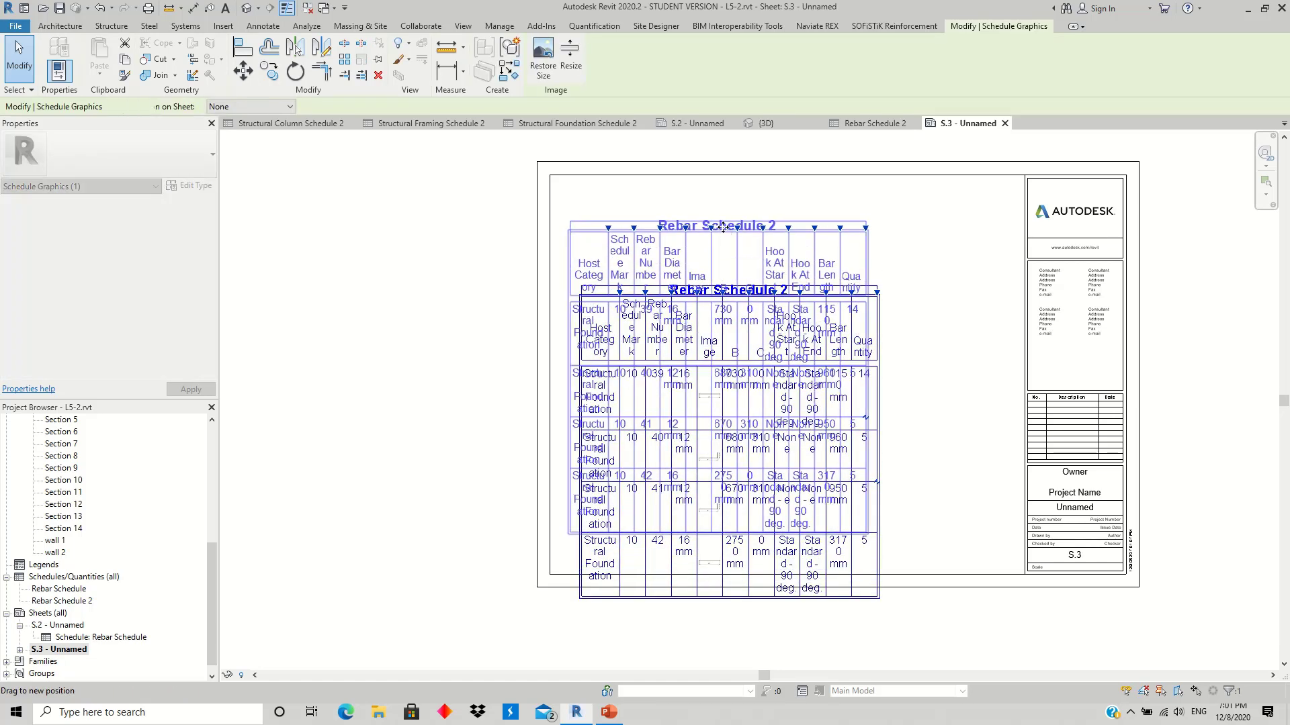
{"action": "mouse_move", "coordinate": [615, 240]}
{"action": "left_mouse_down"}
{"action": "mouse_move", "coordinate": [634, 229]}
{"action": "mouse_move", "coordinate": [675, 252]}
{"action": "left_mouse_up"}
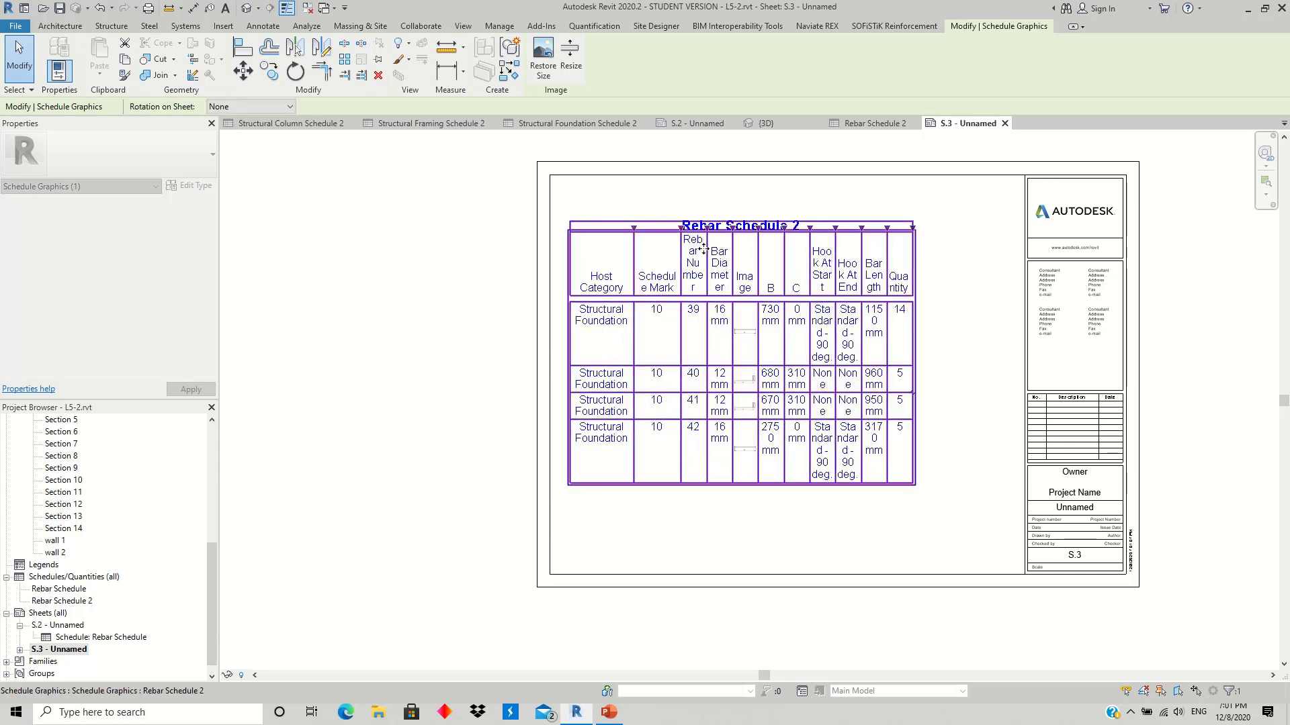
{"action": "left_click_drag", "start_coordinate": [707, 228], "coordinate": [838, 231]}
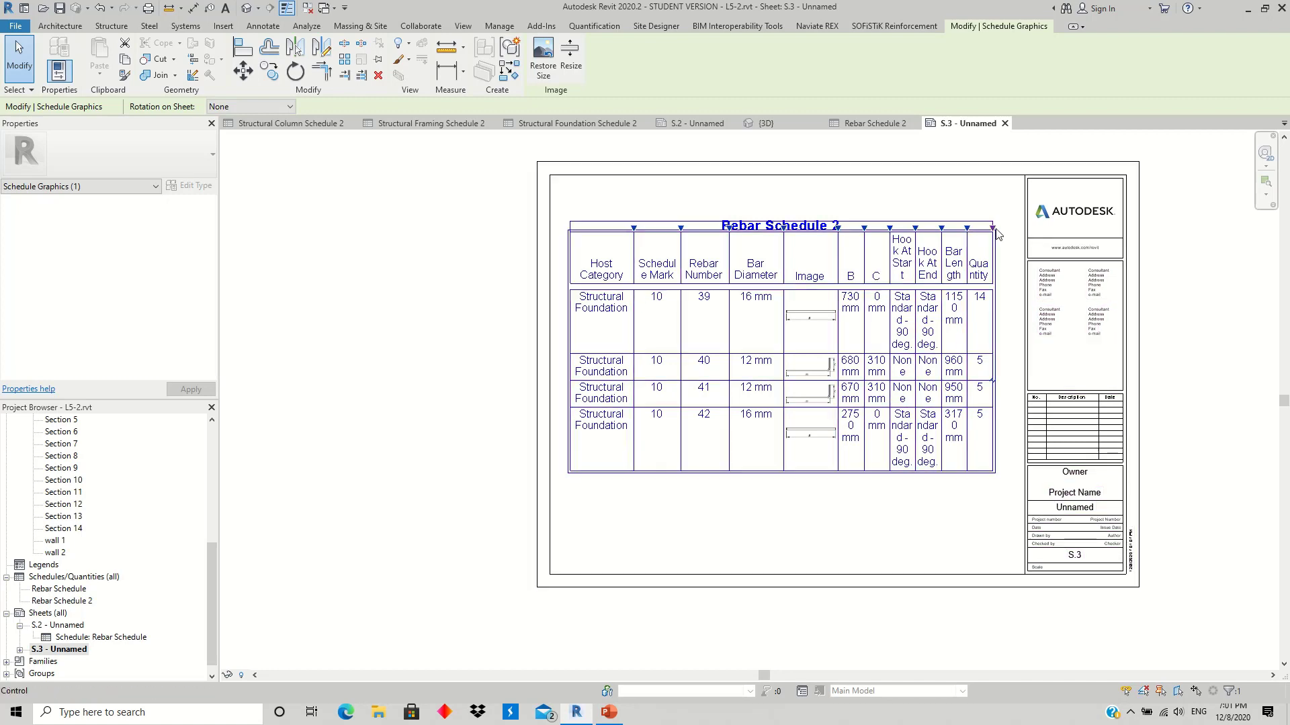
{"action": "left_click_drag", "start_coordinate": [992, 229], "coordinate": [998, 229]}
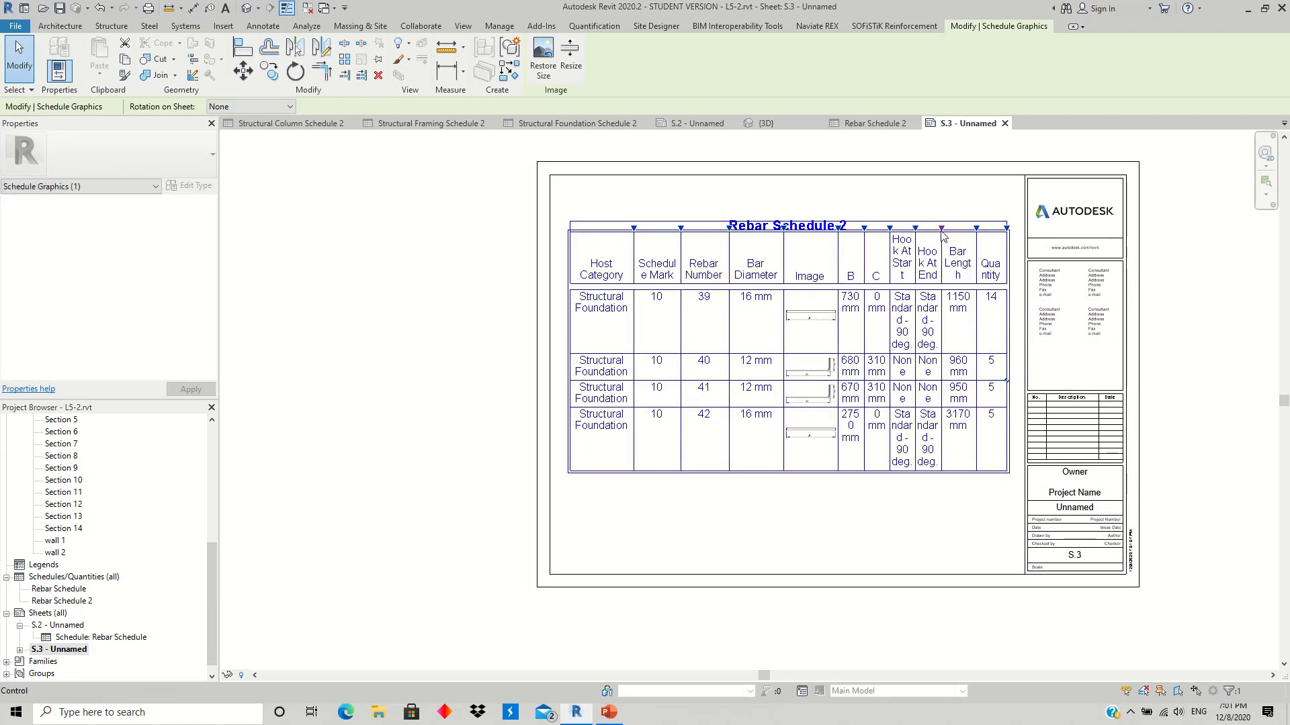
{"action": "mouse_move", "coordinate": [941, 229]}
{"action": "left_mouse_down"}
{"action": "mouse_move", "coordinate": [955, 229]}
{"action": "mouse_move", "coordinate": [927, 229]}
{"action": "left_mouse_up"}
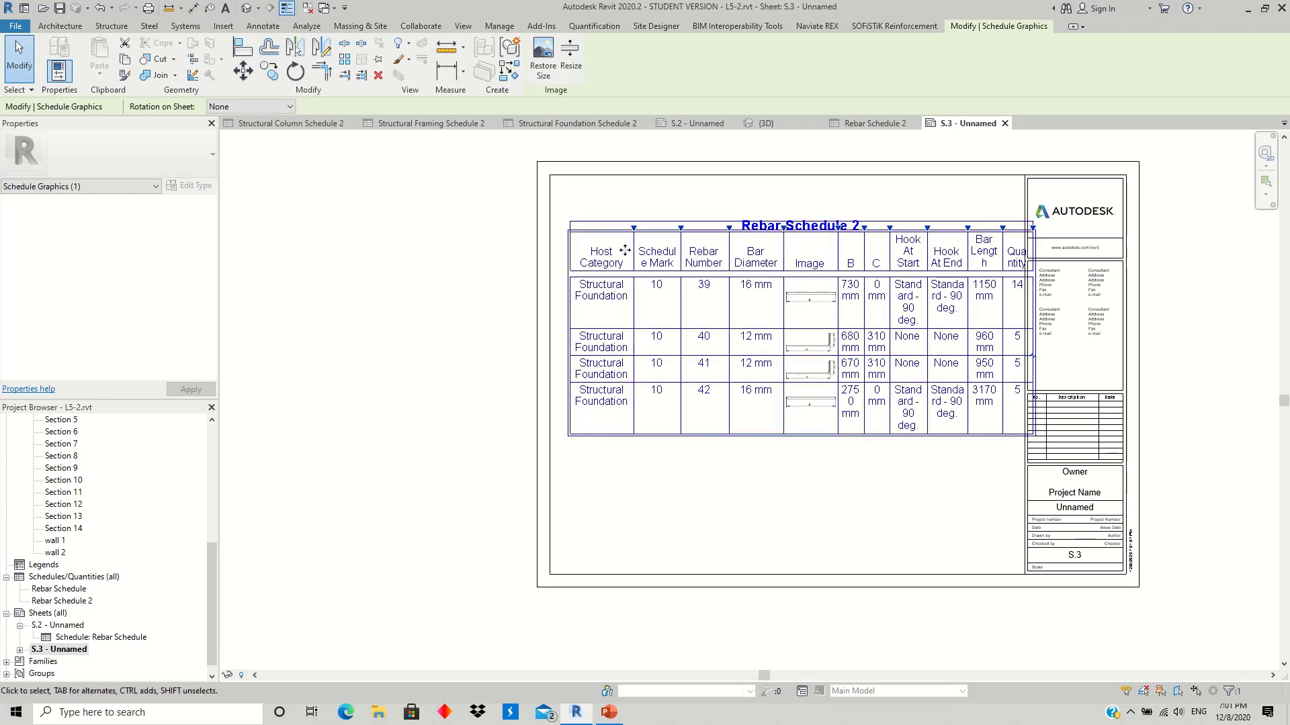
{"action": "left_click_drag", "start_coordinate": [606, 231], "coordinate": [590, 225]}
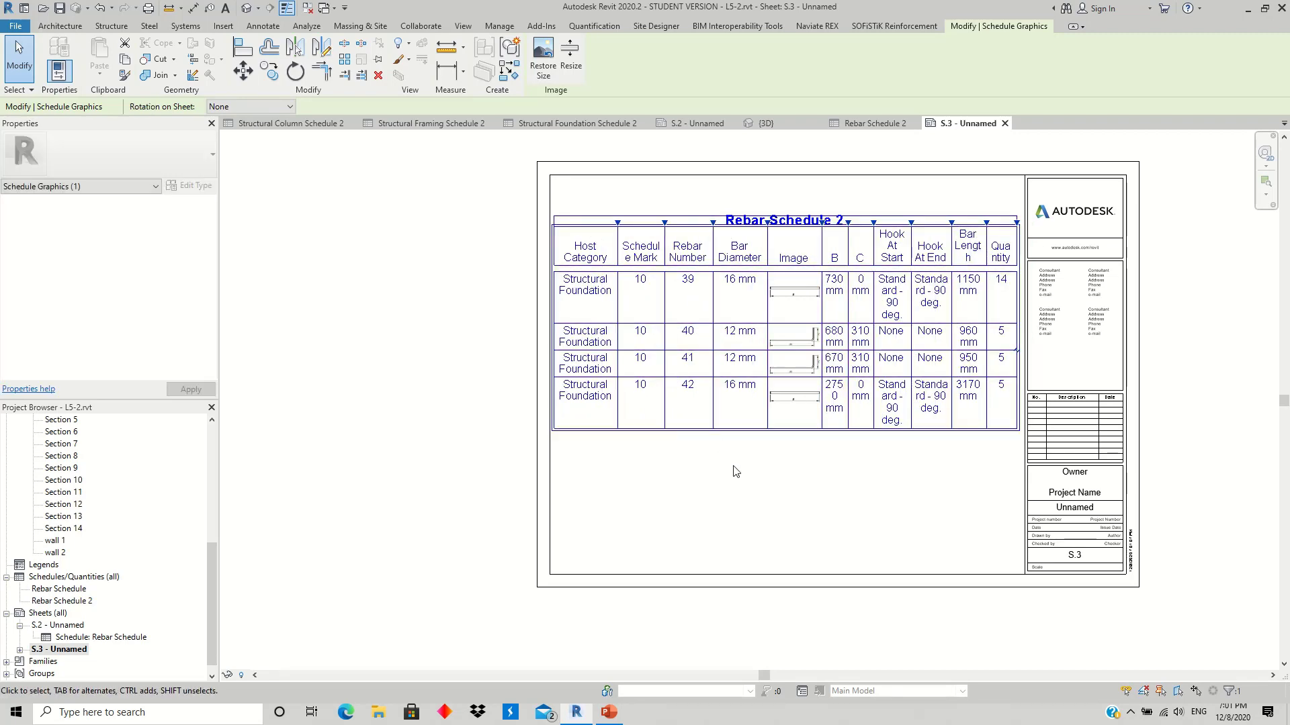
{"action": "left_click", "coordinate": [735, 472]}
Step: Reduce the font size of columns A through J to 5 mm
{"action": "double_click", "coordinate": [67, 602]}
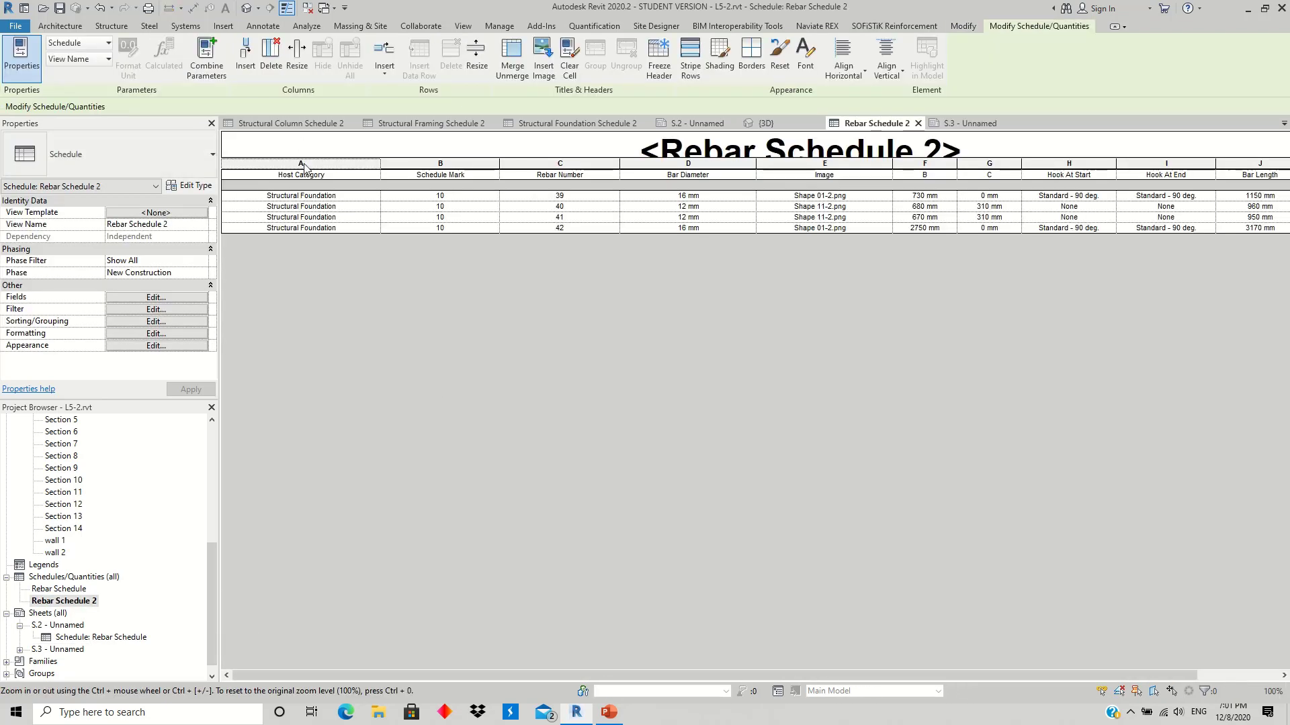
{"action": "left_click_drag", "start_coordinate": [303, 167], "coordinate": [1249, 173]}
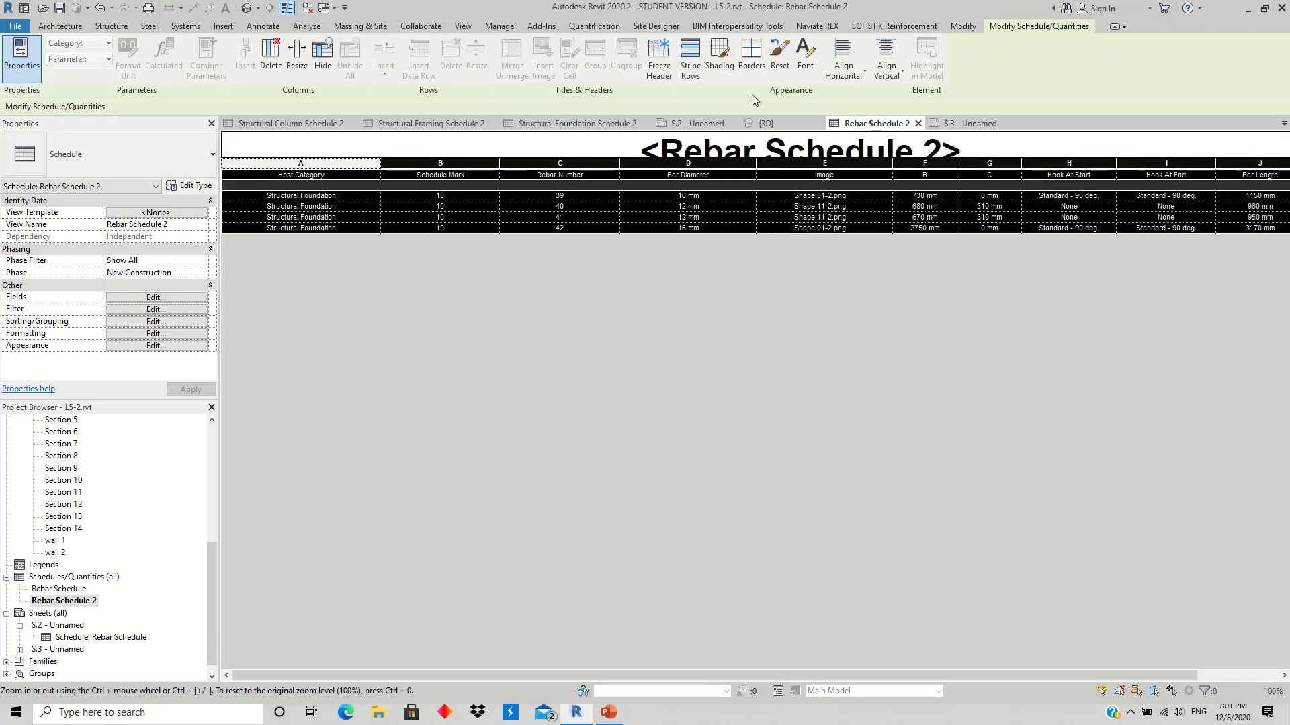
{"action": "left_click", "coordinate": [806, 54]}
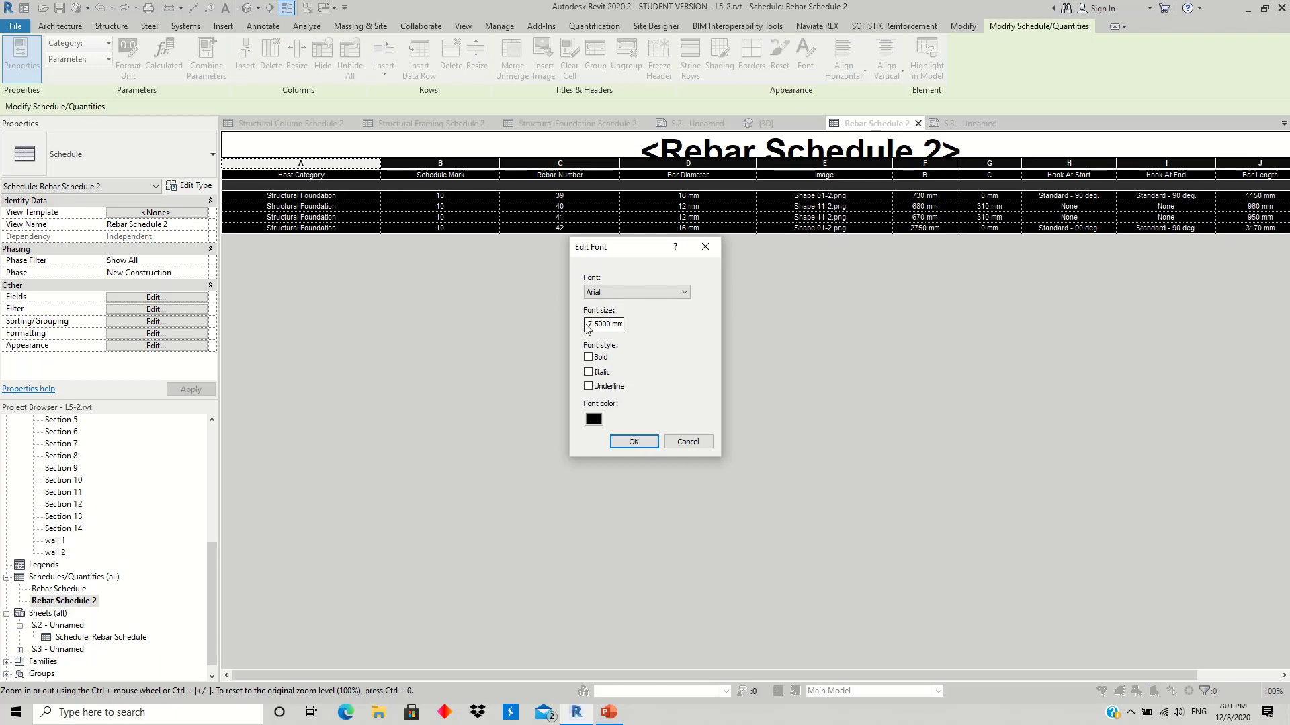
{"action": "left_click_drag", "start_coordinate": [586, 325], "coordinate": [700, 317]}
{"action": "type", "text": "5"}
{"action": "left_click", "coordinate": [635, 443]}
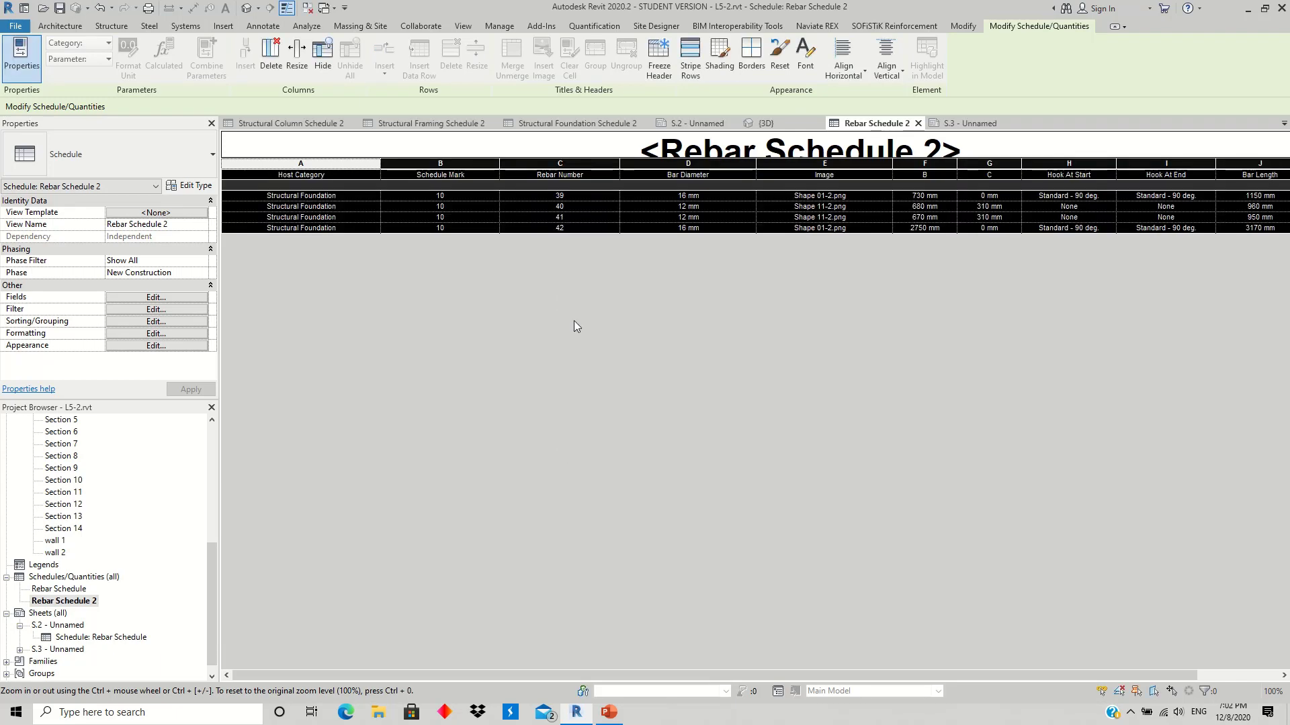
Step: Reduce the schedule title font from 10 mm to 7 mm
{"action": "left_click", "coordinate": [689, 146]}
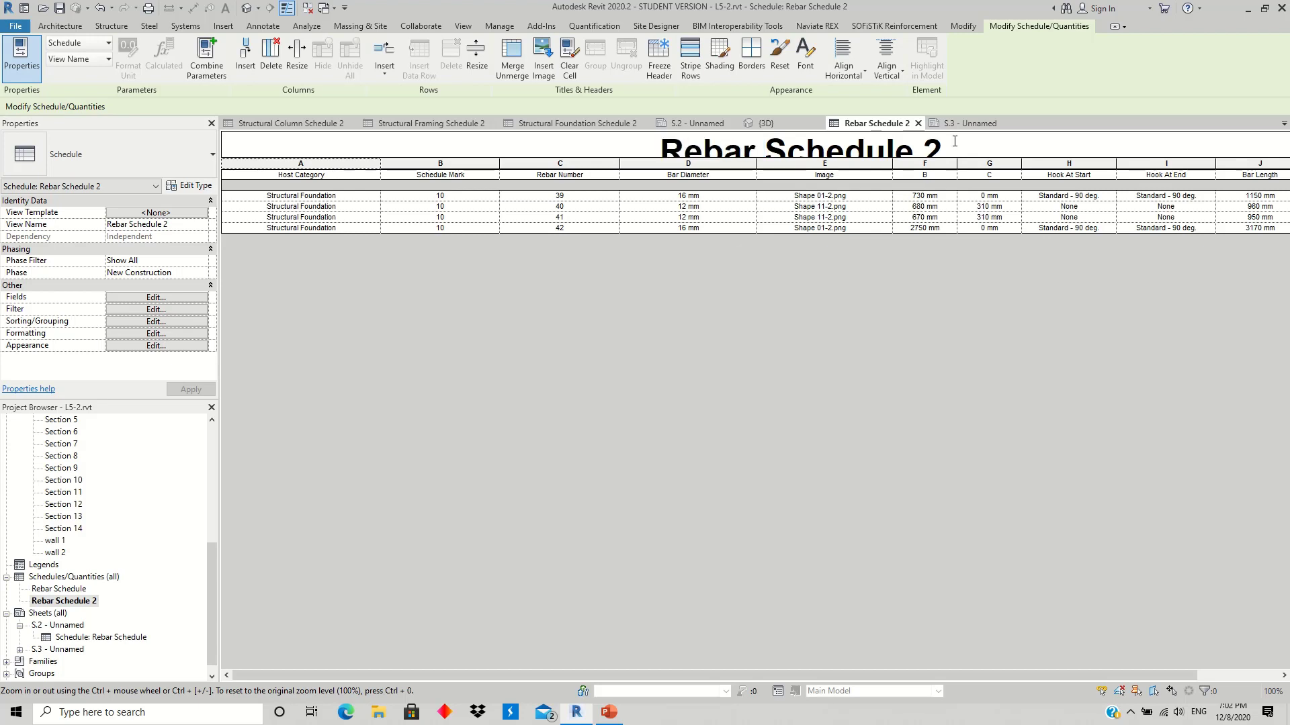
{"action": "left_click", "coordinate": [806, 53]}
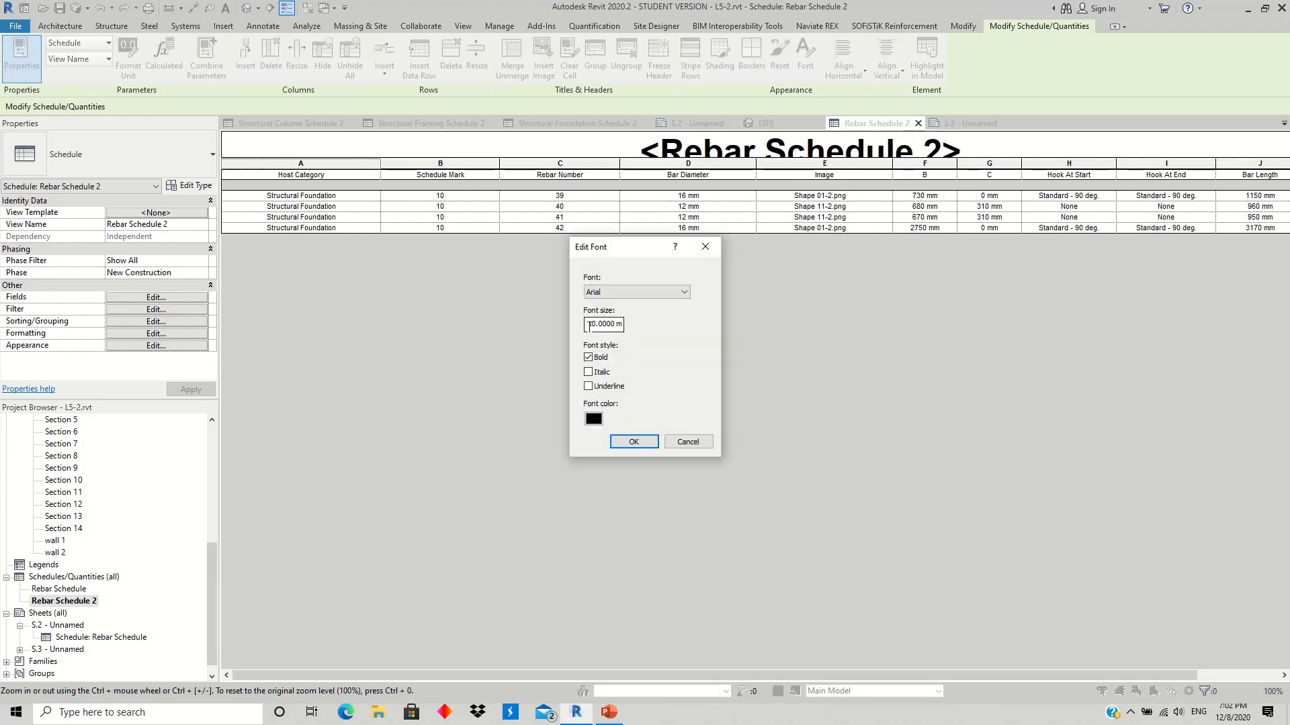
{"action": "left_click_drag", "start_coordinate": [590, 326], "coordinate": [700, 321]}
{"action": "type", "text": "7.5"}
{"action": "left_click", "coordinate": [633, 441]}
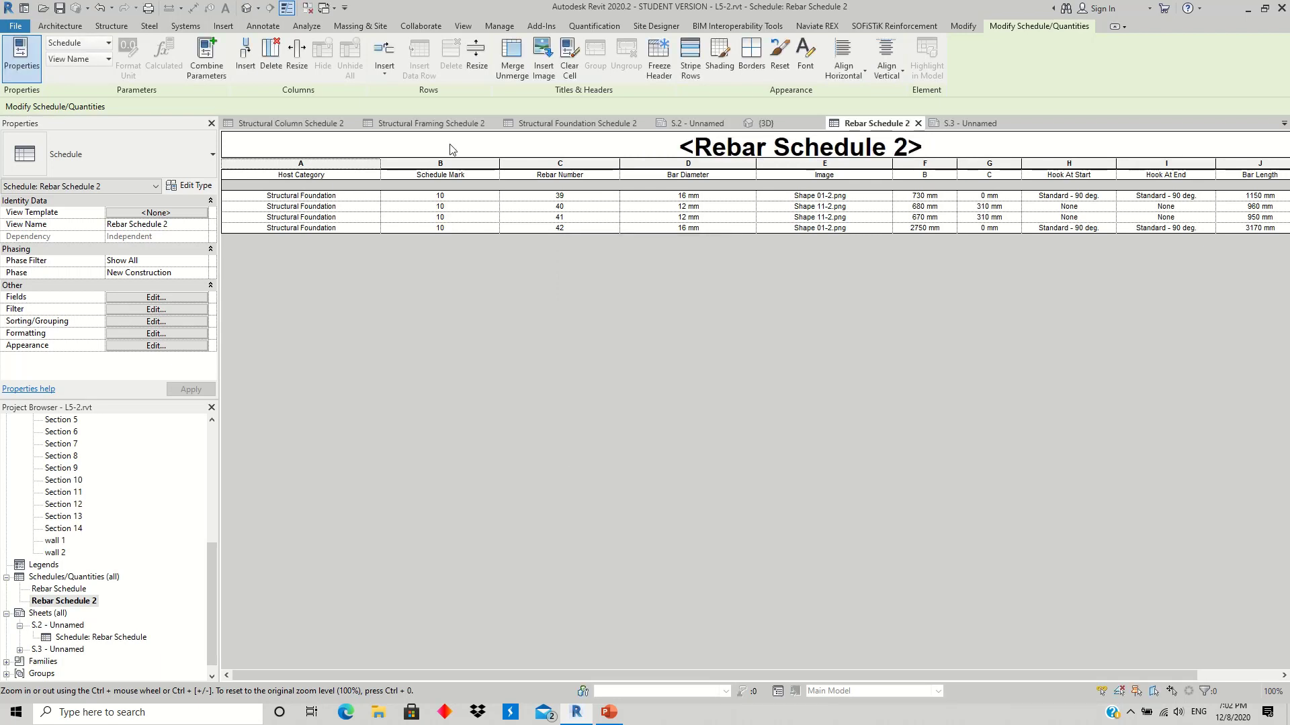
Step: Centre columns A through J vertically and return to sheet S.3
{"action": "left_click_drag", "start_coordinate": [293, 166], "coordinate": [1244, 138]}
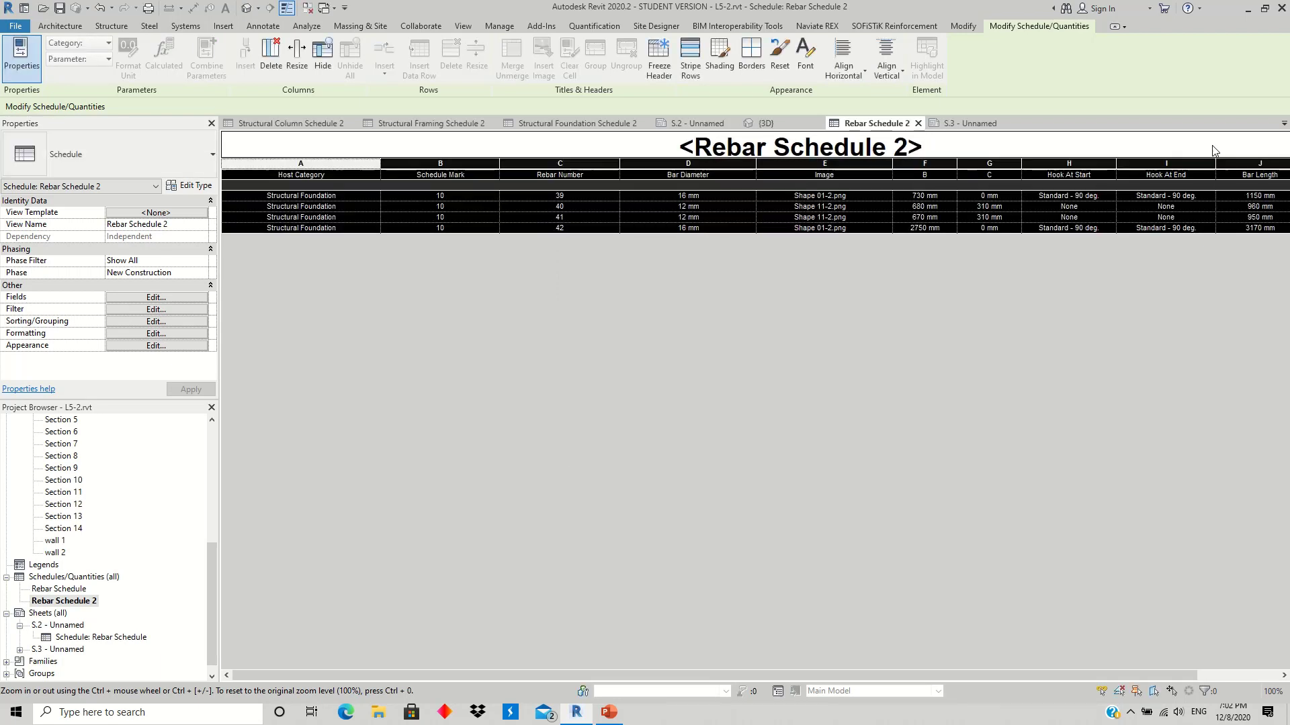
{"action": "left_click", "coordinate": [884, 70]}
{"action": "left_click", "coordinate": [903, 125]}
{"action": "double_click", "coordinate": [67, 648]}
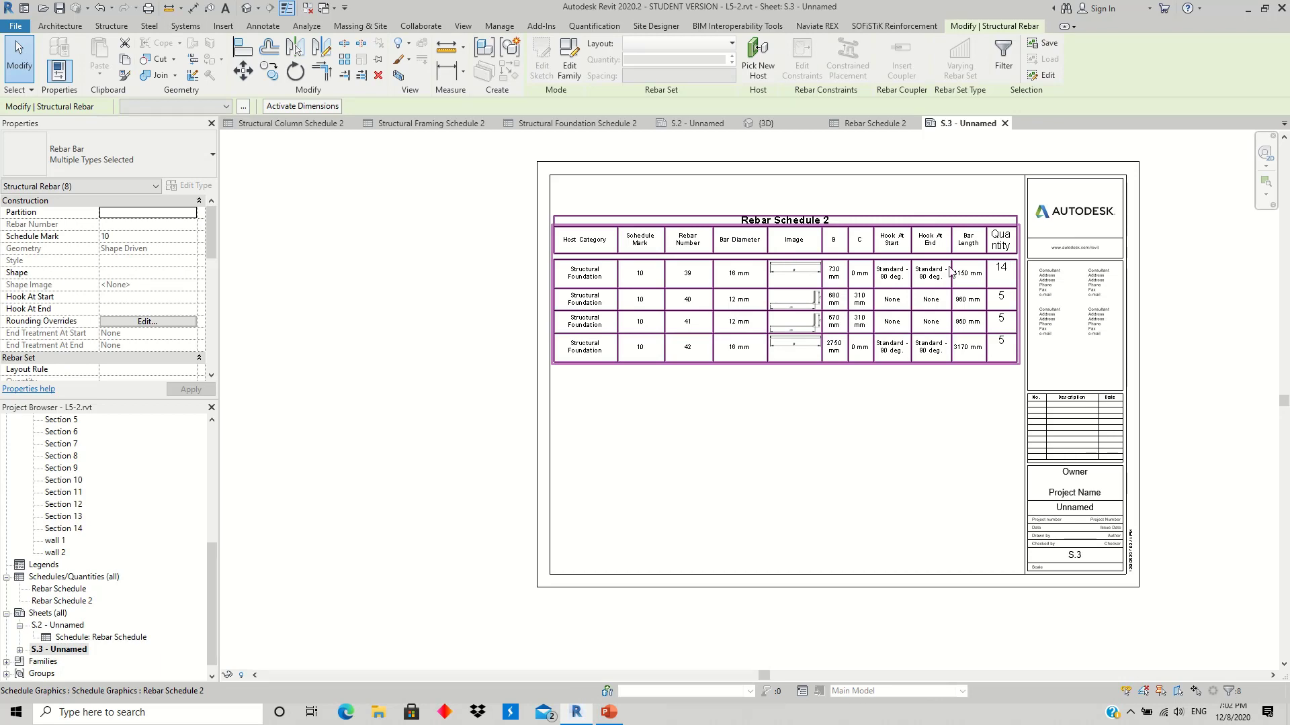
Step: Give the Quantity column a 5 mm font and centre it vertically
{"action": "double_click", "coordinate": [67, 600]}
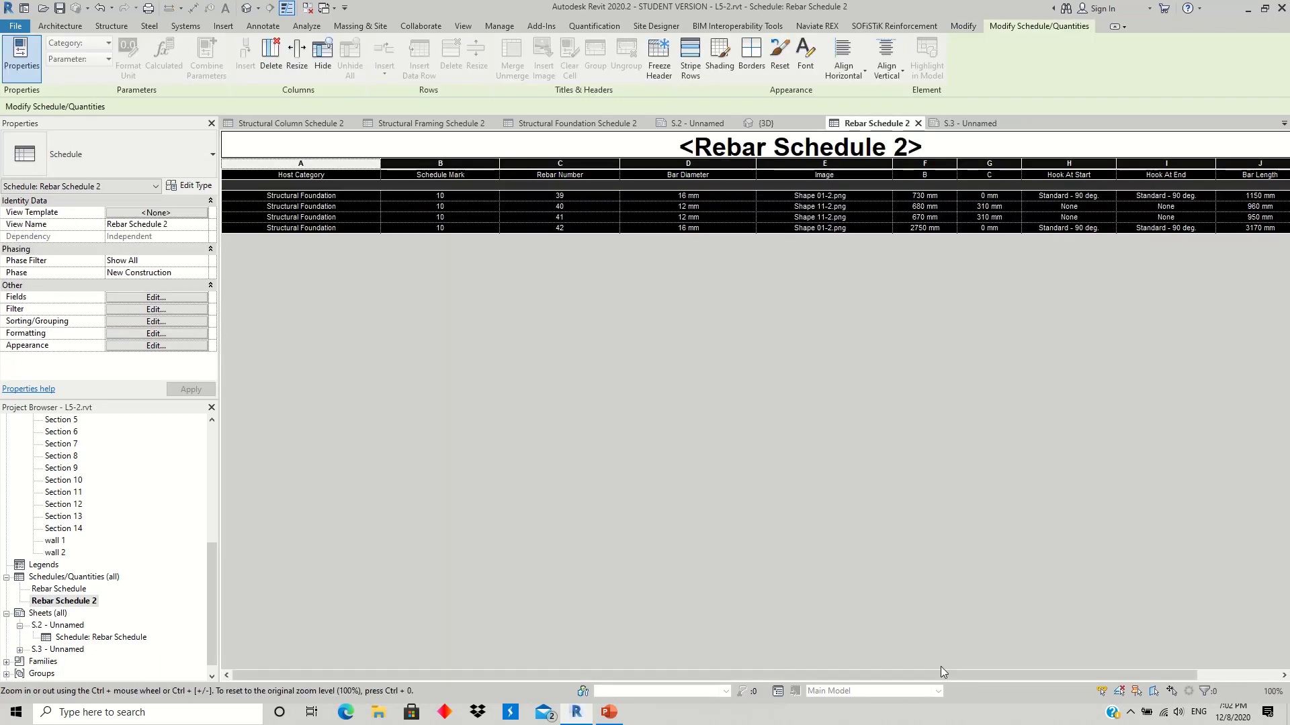
{"action": "left_click_drag", "start_coordinate": [974, 672], "coordinate": [1139, 654]}
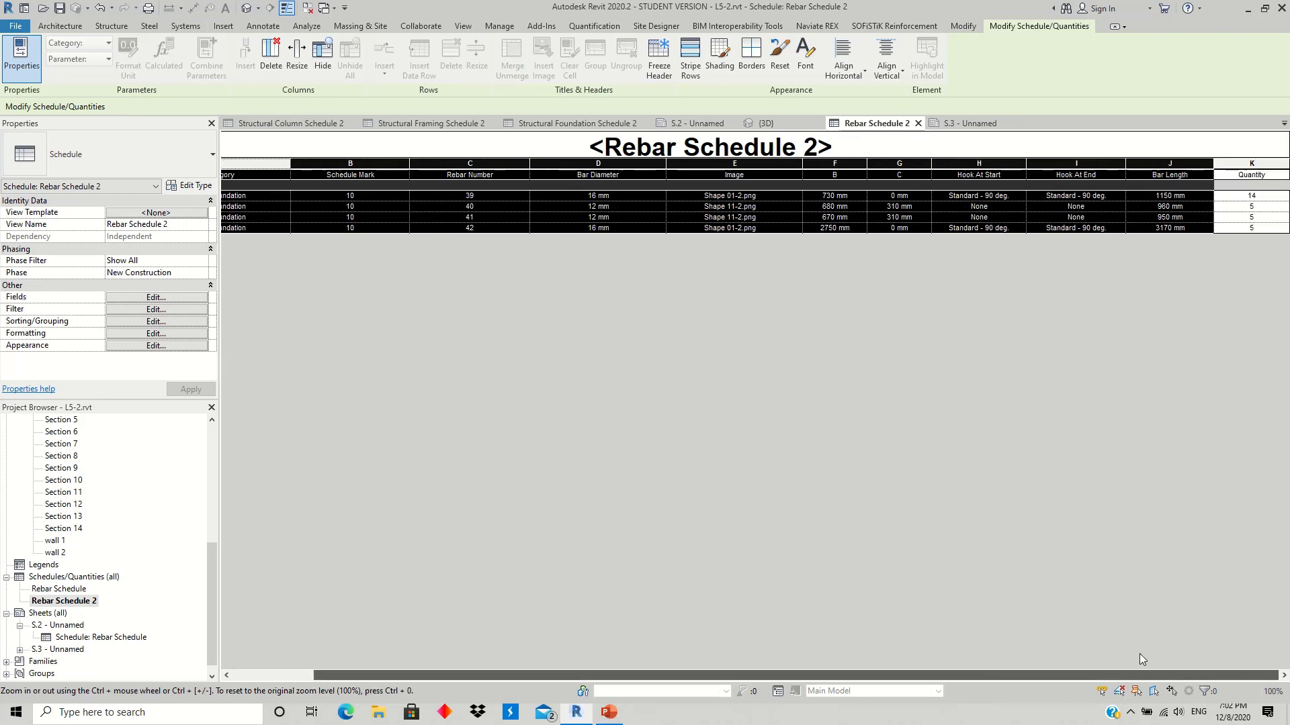
{"action": "left_click", "coordinate": [1239, 166]}
{"action": "left_click", "coordinate": [804, 54]}
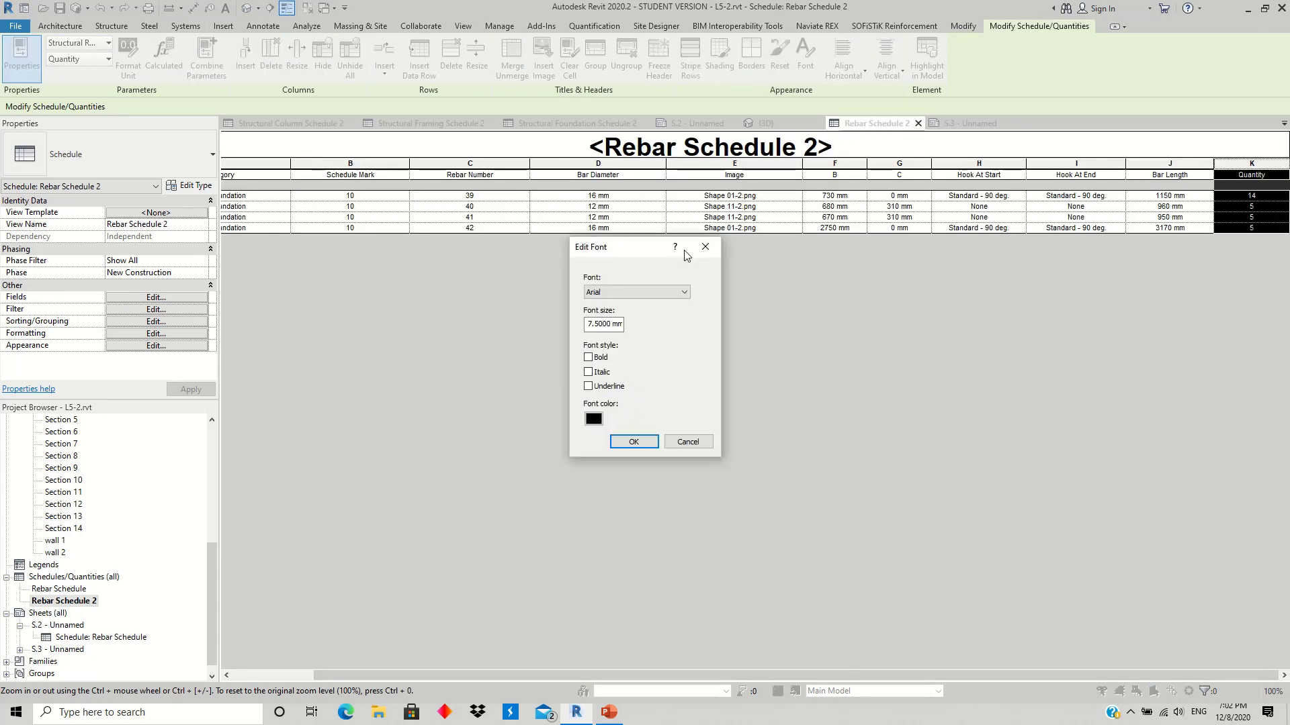
{"action": "left_click", "coordinate": [615, 326]}
{"action": "left_click_drag", "start_coordinate": [607, 325], "coordinate": [777, 325]}
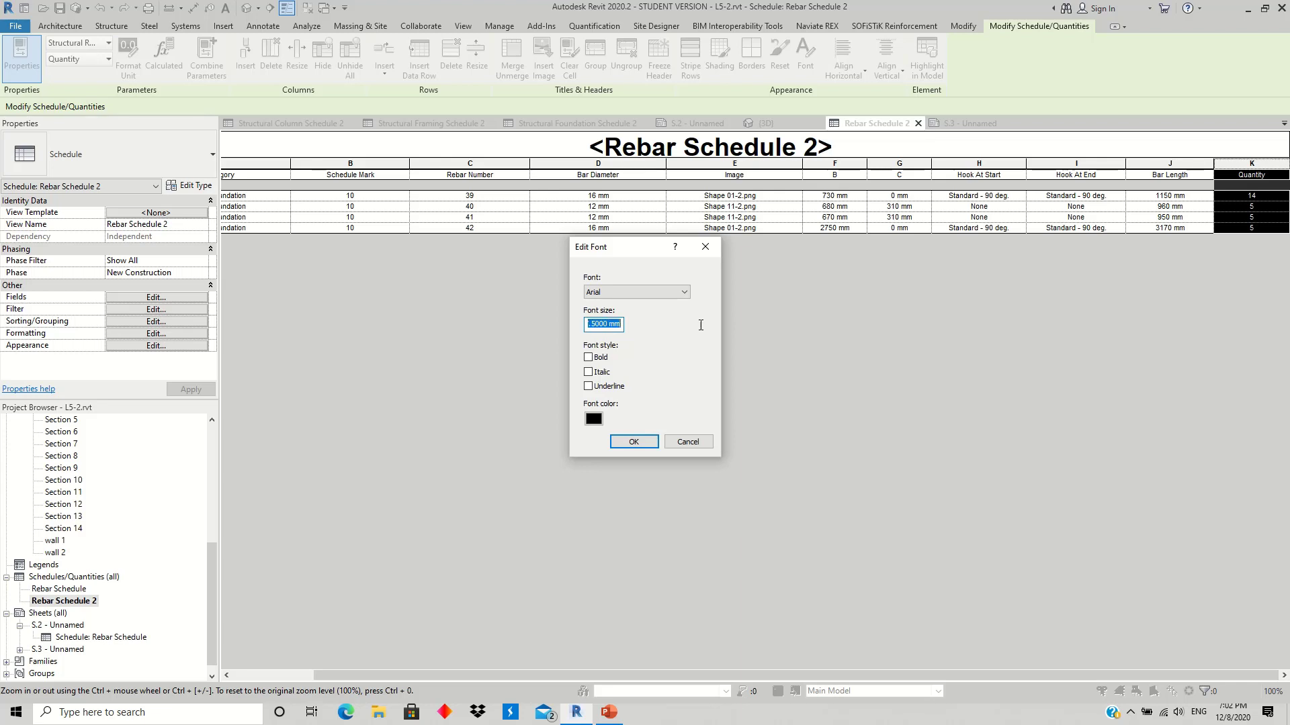
{"action": "type", "text": "5"}
{"action": "left_click", "coordinate": [632, 439]}
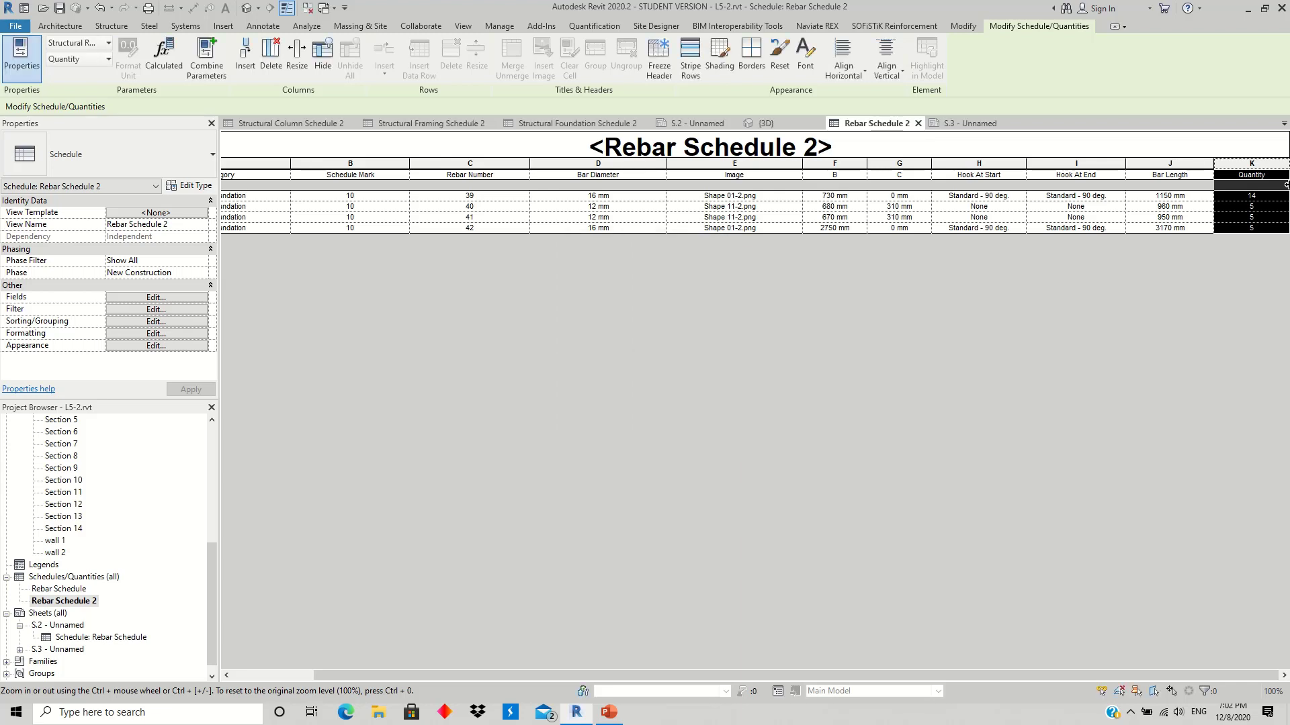
{"action": "left_click", "coordinate": [893, 74]}
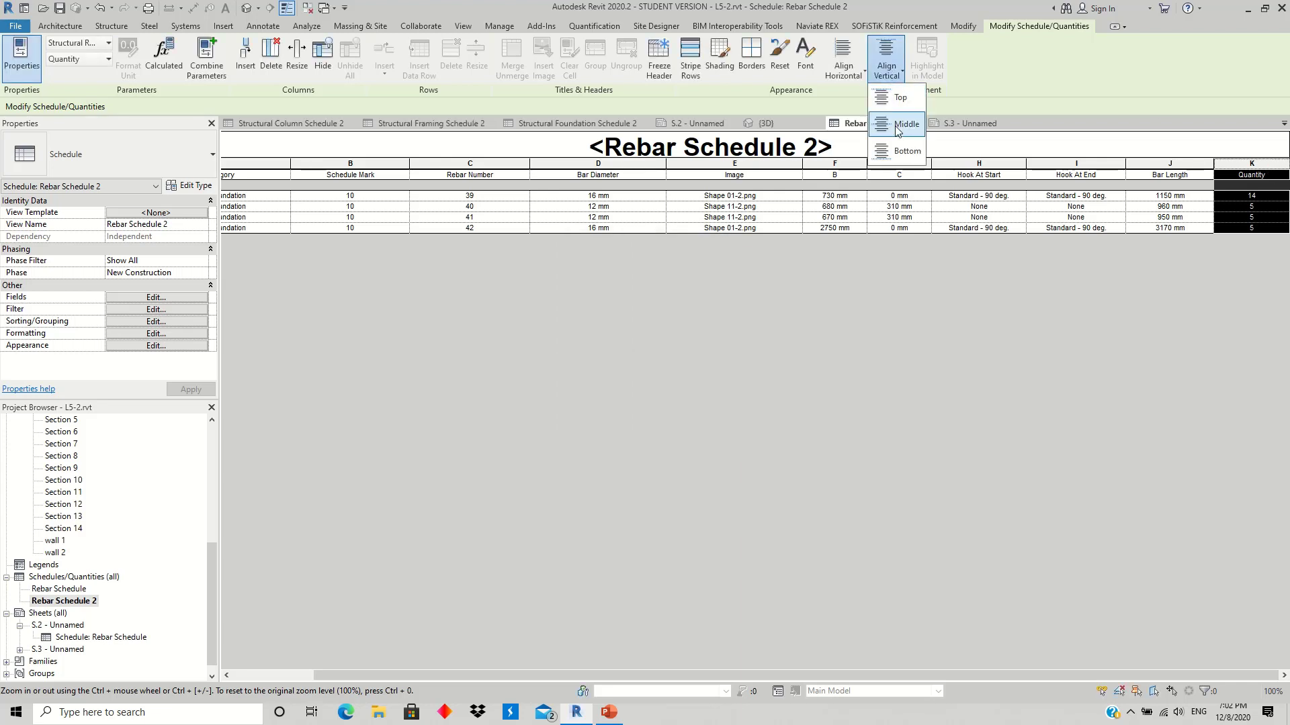
{"action": "left_click", "coordinate": [907, 151]}
Step: Open sheet S.3 and select the placed Rebar Schedule 2
{"action": "double_click", "coordinate": [67, 650]}
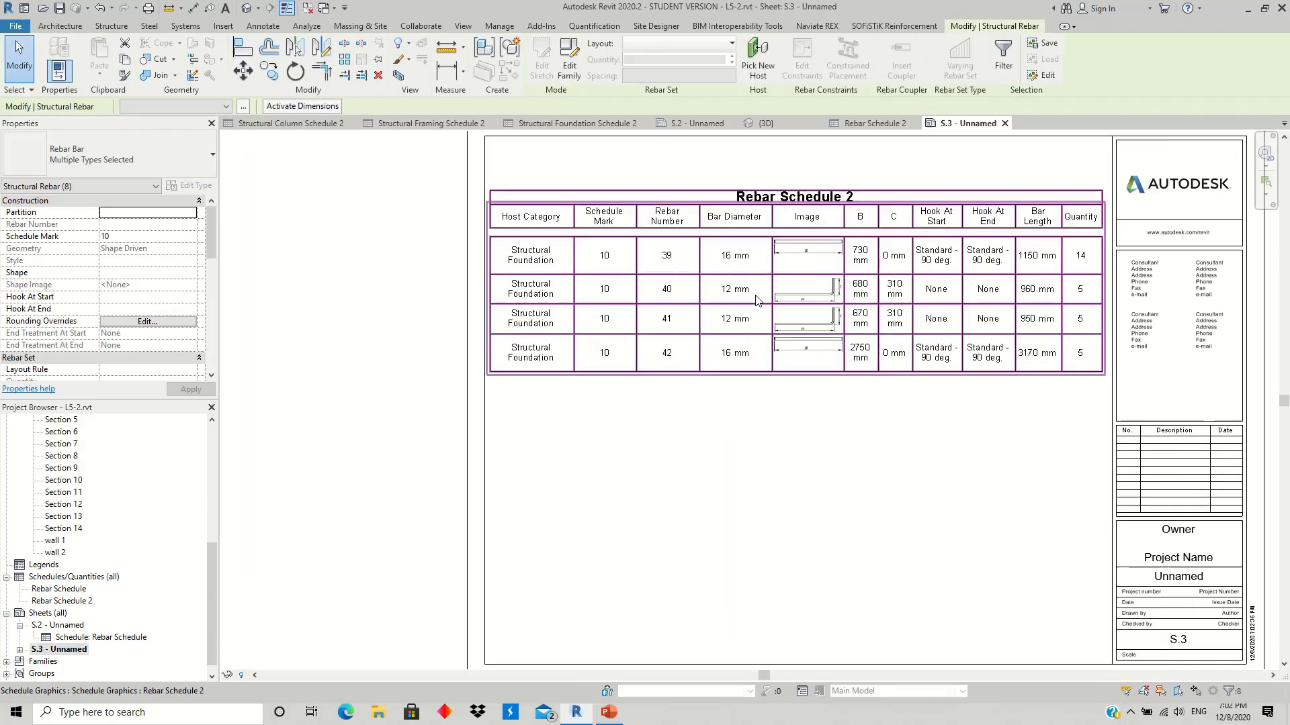
{"action": "scroll", "coordinate": [749, 242], "scroll_direction": "up", "scroll_amount": 2}
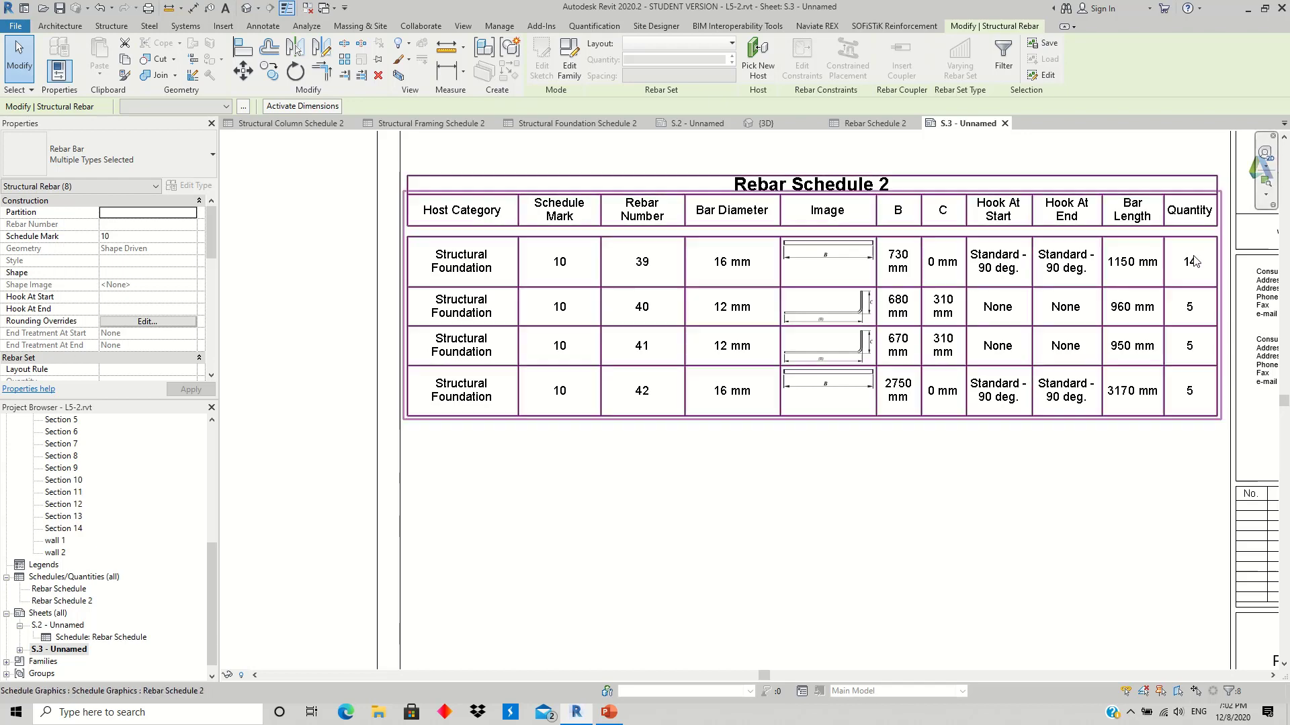
{"action": "left_click", "coordinate": [515, 227]}
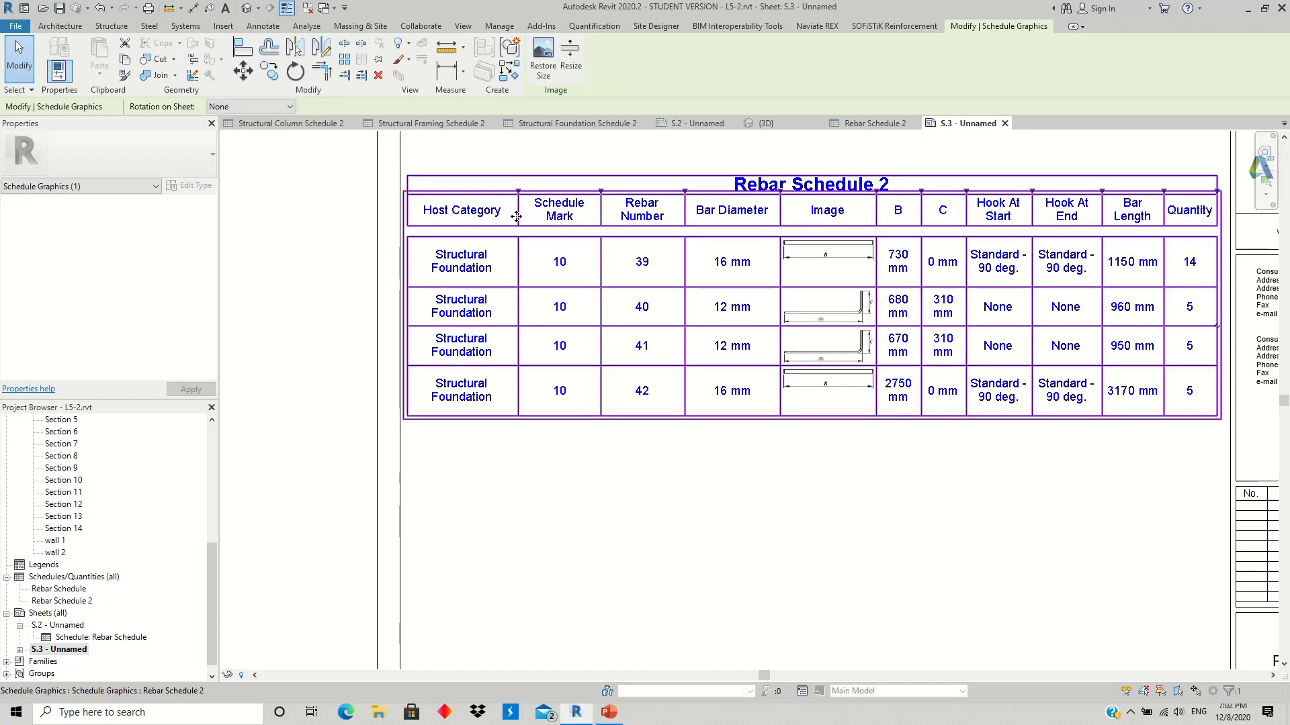
Step: Narrow the Host Category, Schedule Mark, Rebar Number and Bar Diameter columns, and widen Image
{"action": "left_click_drag", "start_coordinate": [517, 192], "coordinate": [496, 192]}
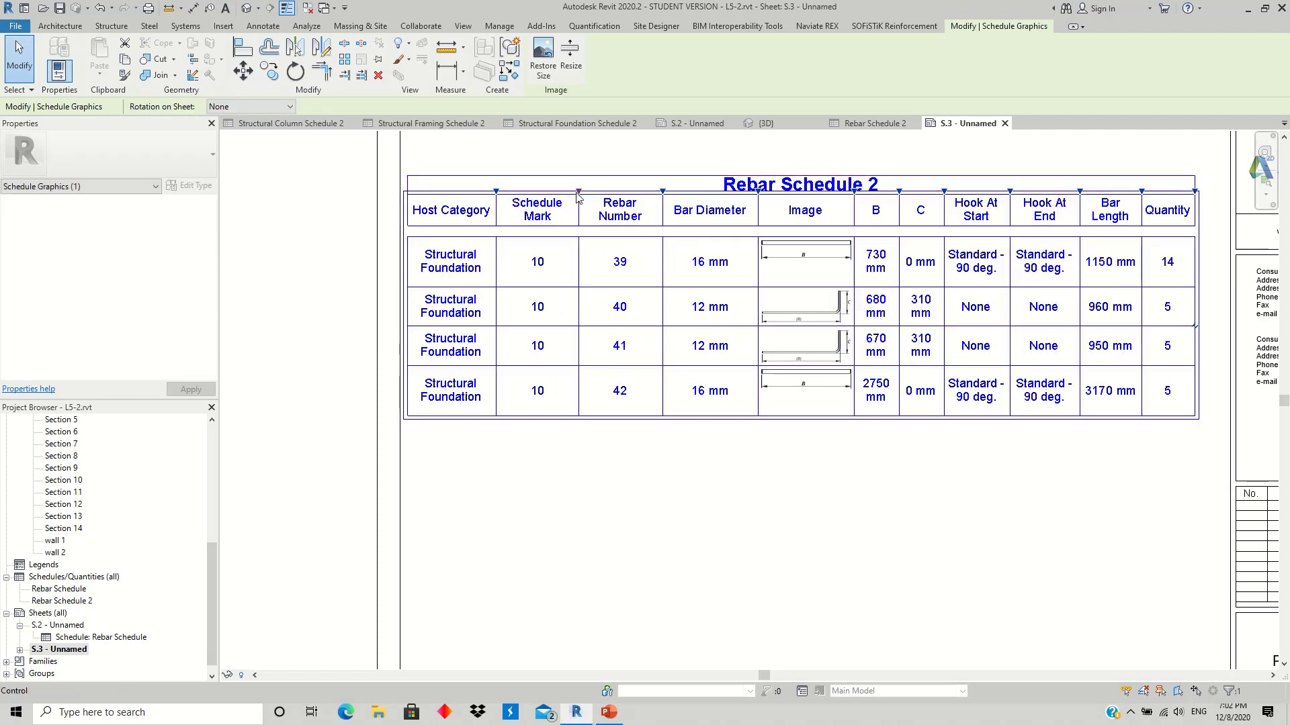
{"action": "left_click_drag", "start_coordinate": [577, 191], "coordinate": [563, 192]}
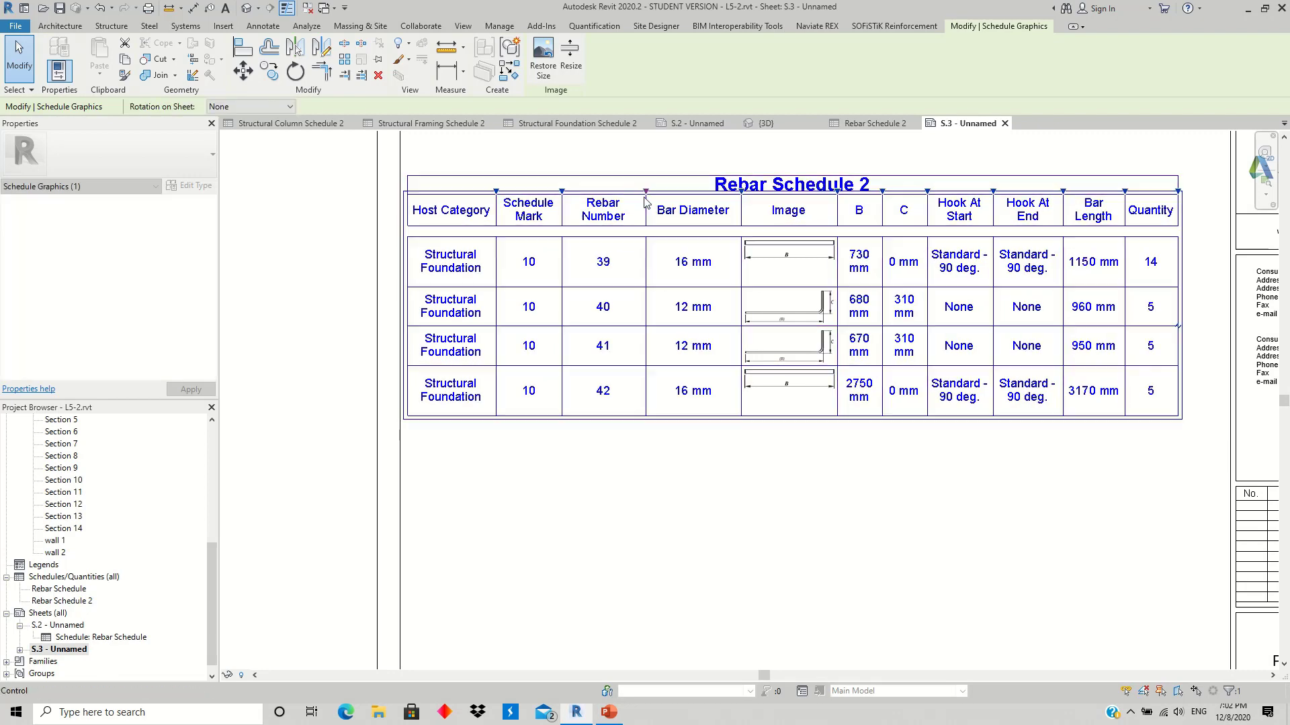
{"action": "left_click_drag", "start_coordinate": [646, 193], "coordinate": [620, 194]}
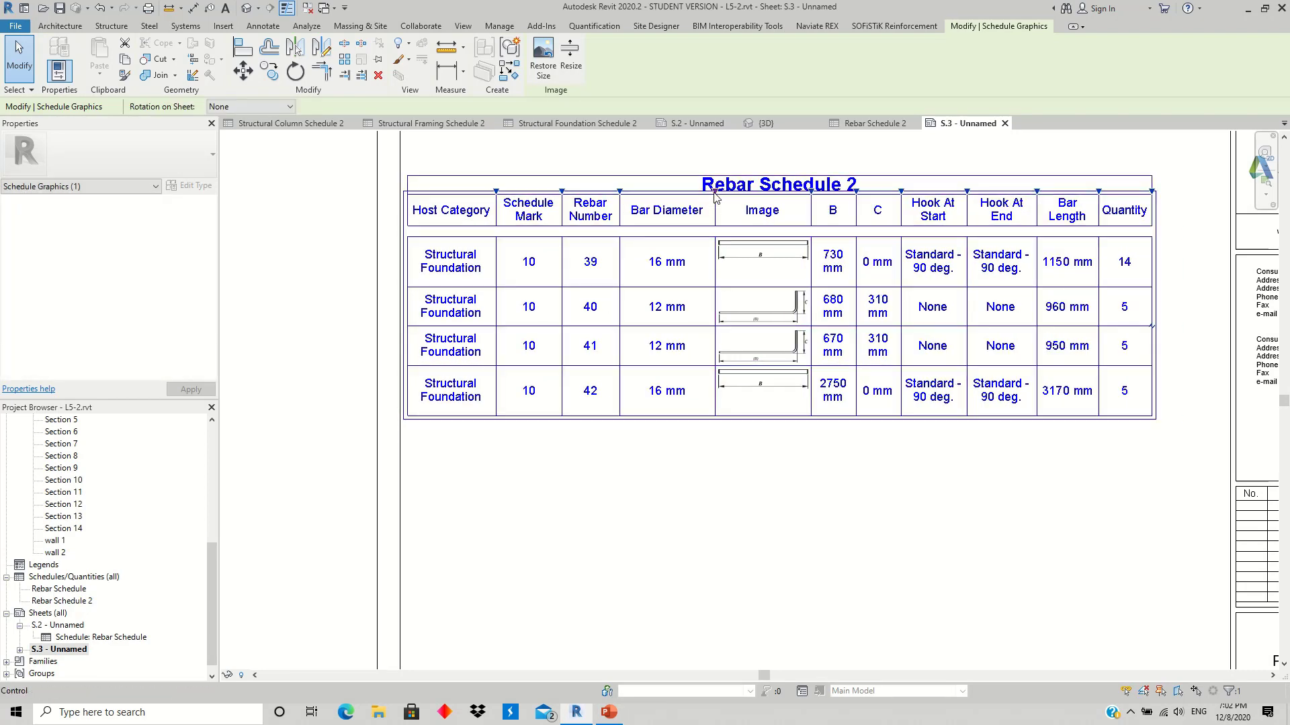
{"action": "left_click_drag", "start_coordinate": [715, 194], "coordinate": [684, 195]}
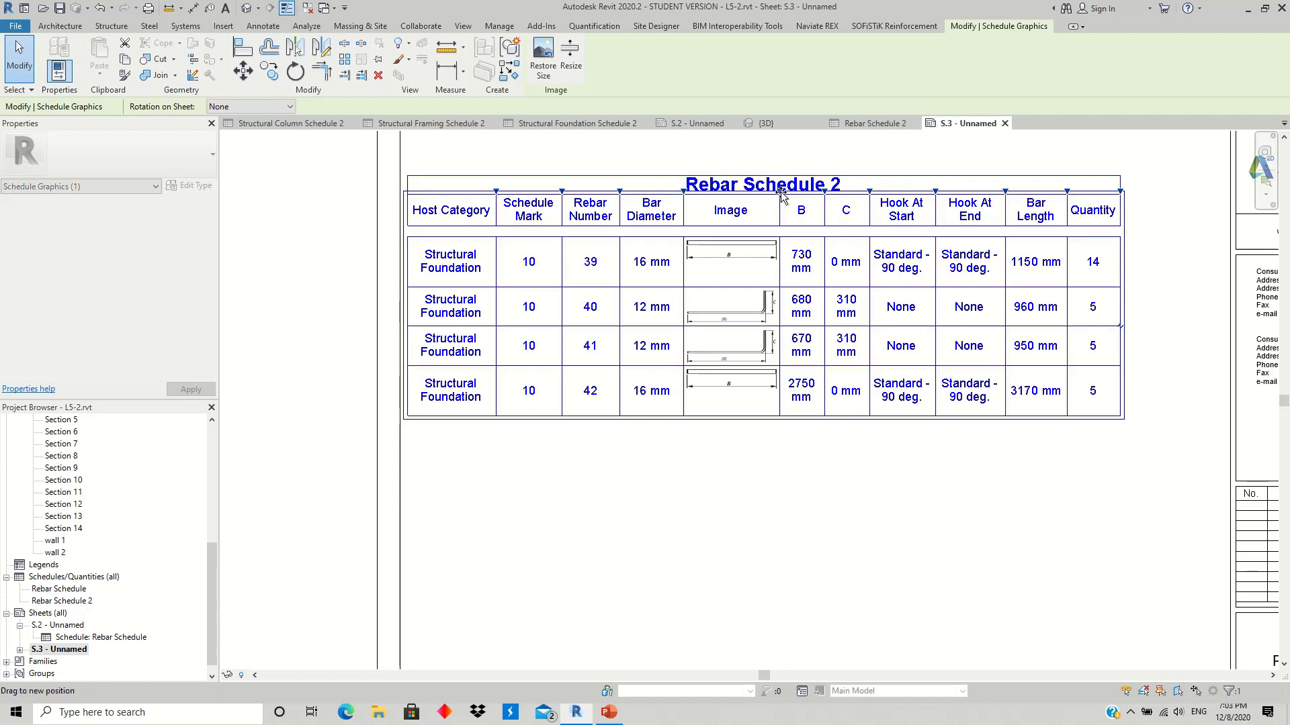
{"action": "left_click_drag", "start_coordinate": [780, 192], "coordinate": [836, 197]}
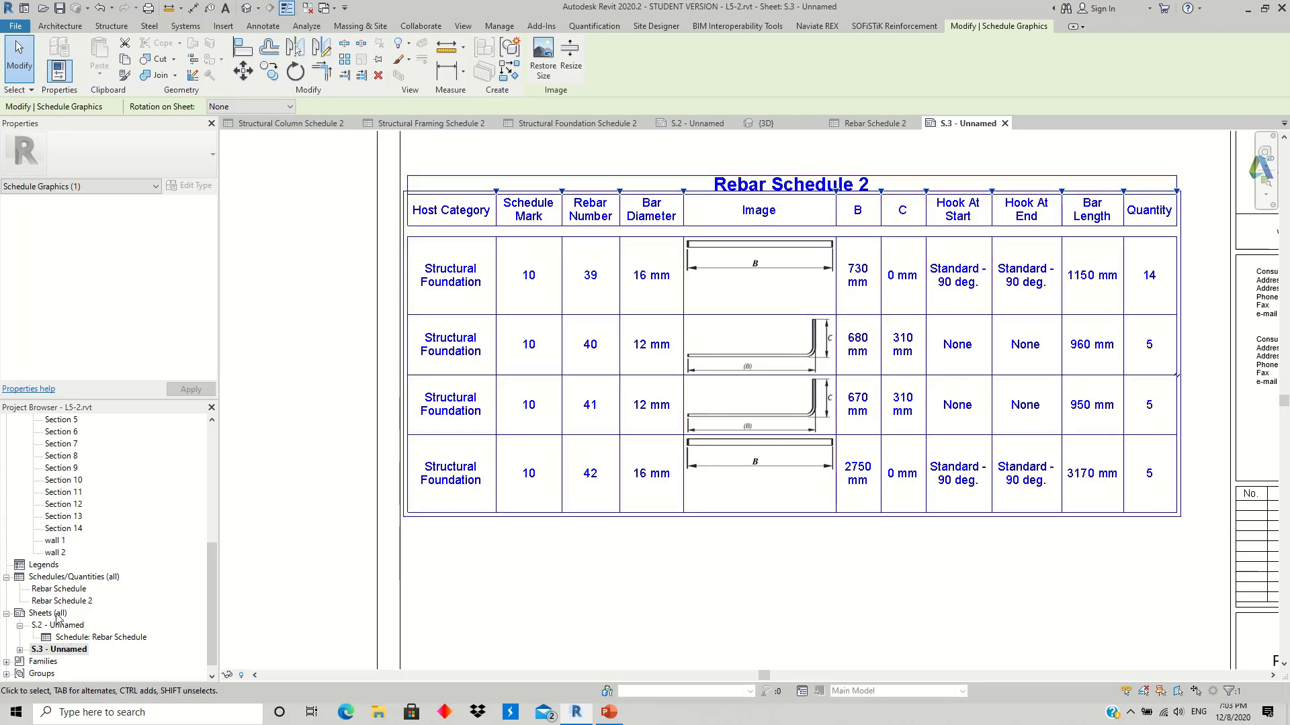
{"action": "double_click", "coordinate": [73, 601]}
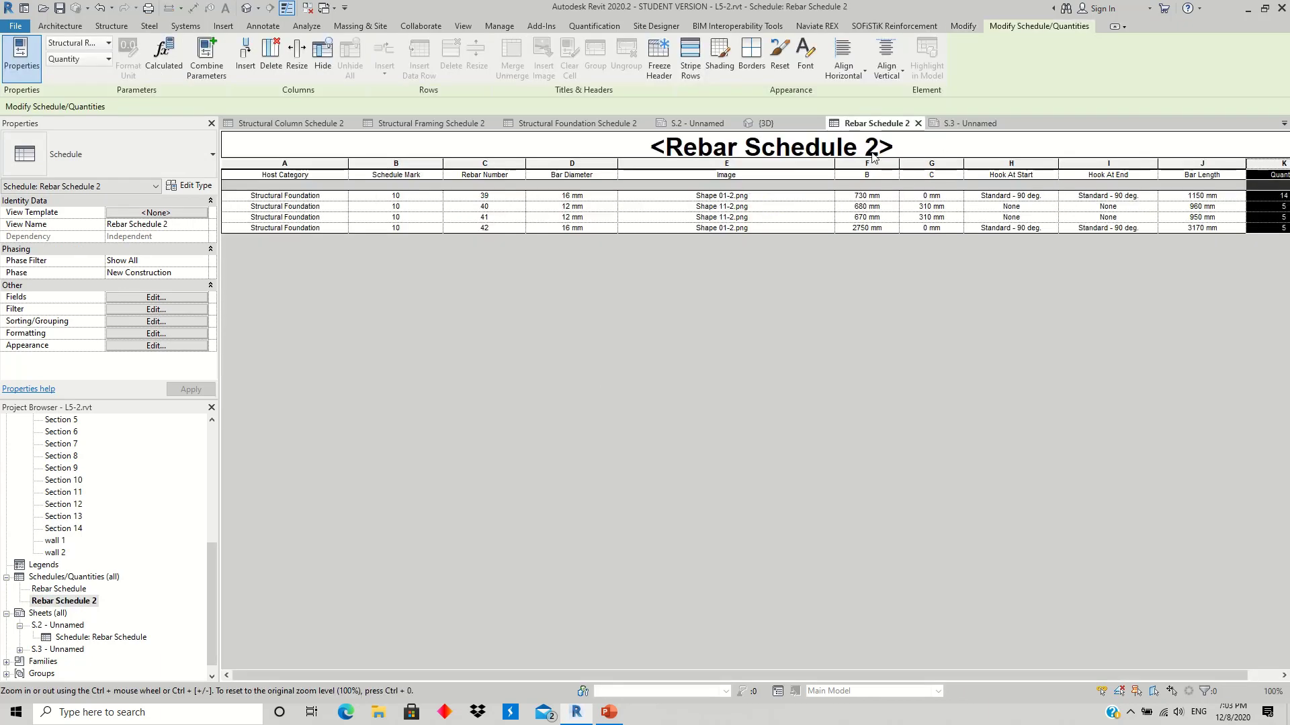
{"action": "left_click", "coordinate": [866, 152]}
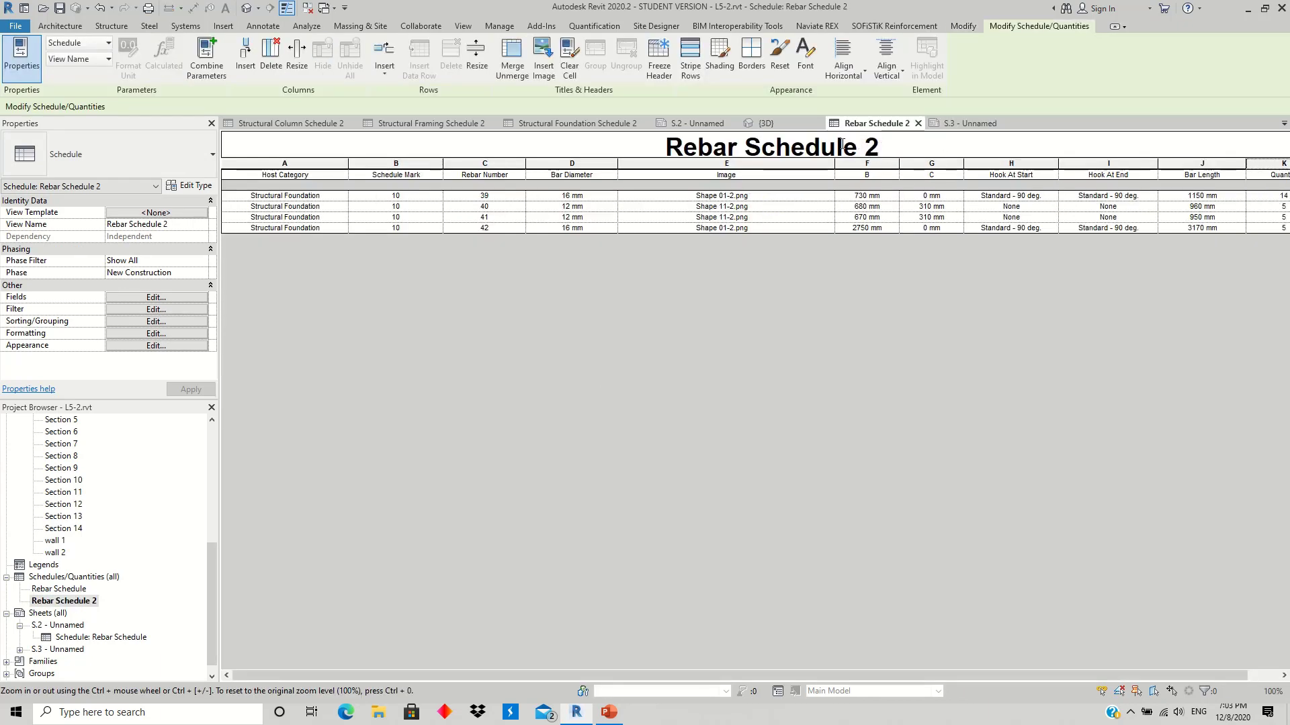
{"action": "double_click", "coordinate": [787, 140]}
{"action": "left_click", "coordinate": [788, 141]}
{"action": "left_click_drag", "start_coordinate": [665, 149], "coordinate": [901, 138]}
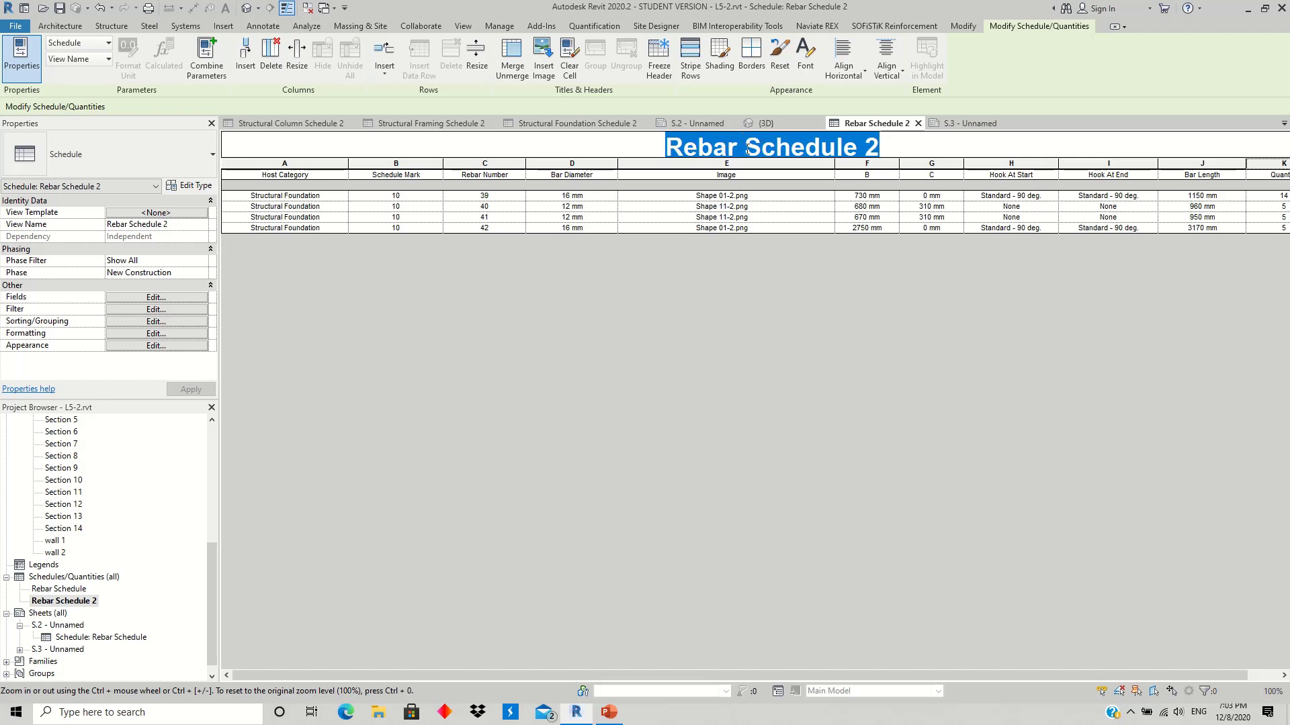
{"action": "left_click", "coordinate": [885, 151]}
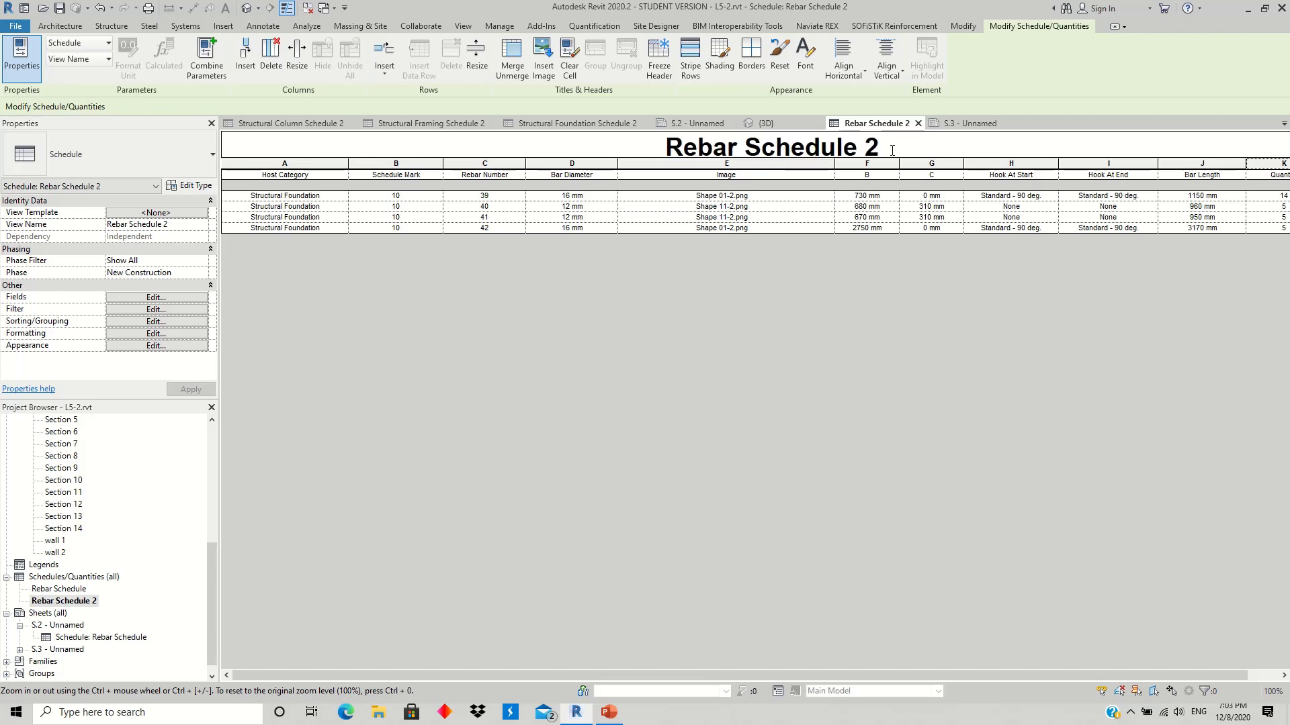
{"action": "double_click", "coordinate": [67, 649]}
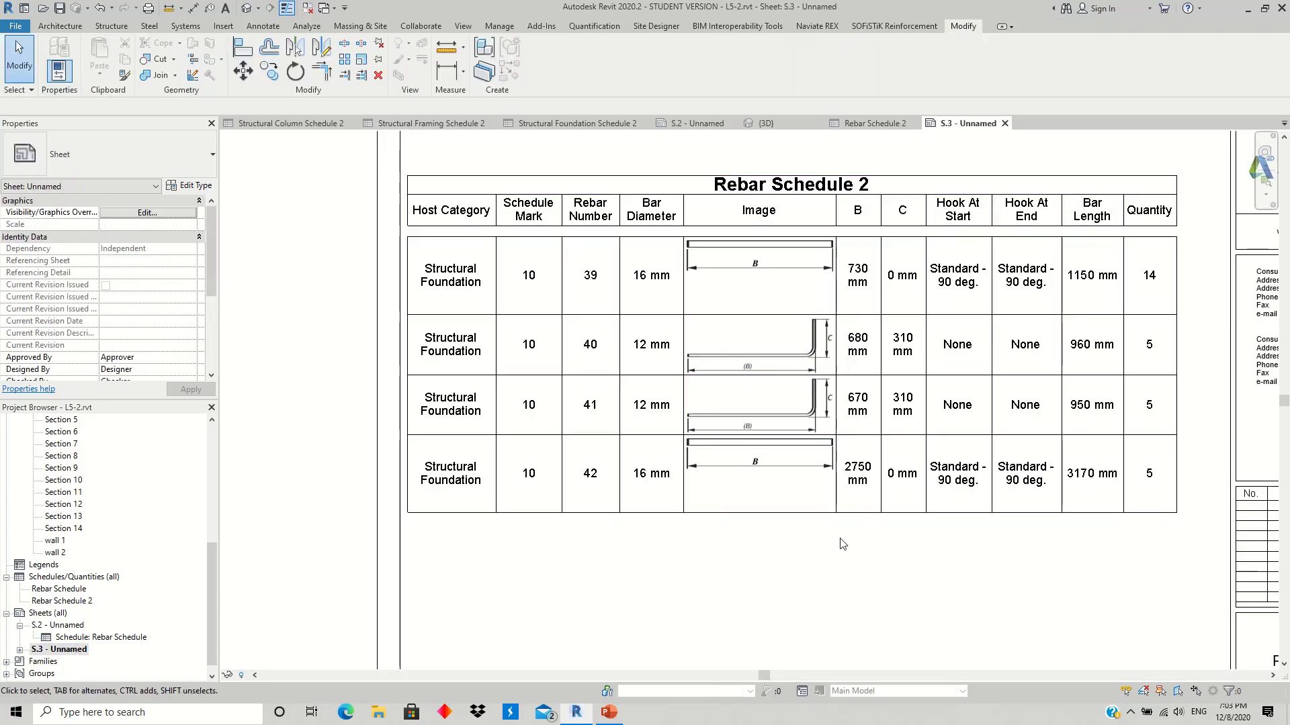
Step: Zoom and pan around sheet S.3 to check the schedule, then switch to the {3D} view
{"action": "scroll", "coordinate": [841, 490], "scroll_direction": "down", "scroll_amount": 2}
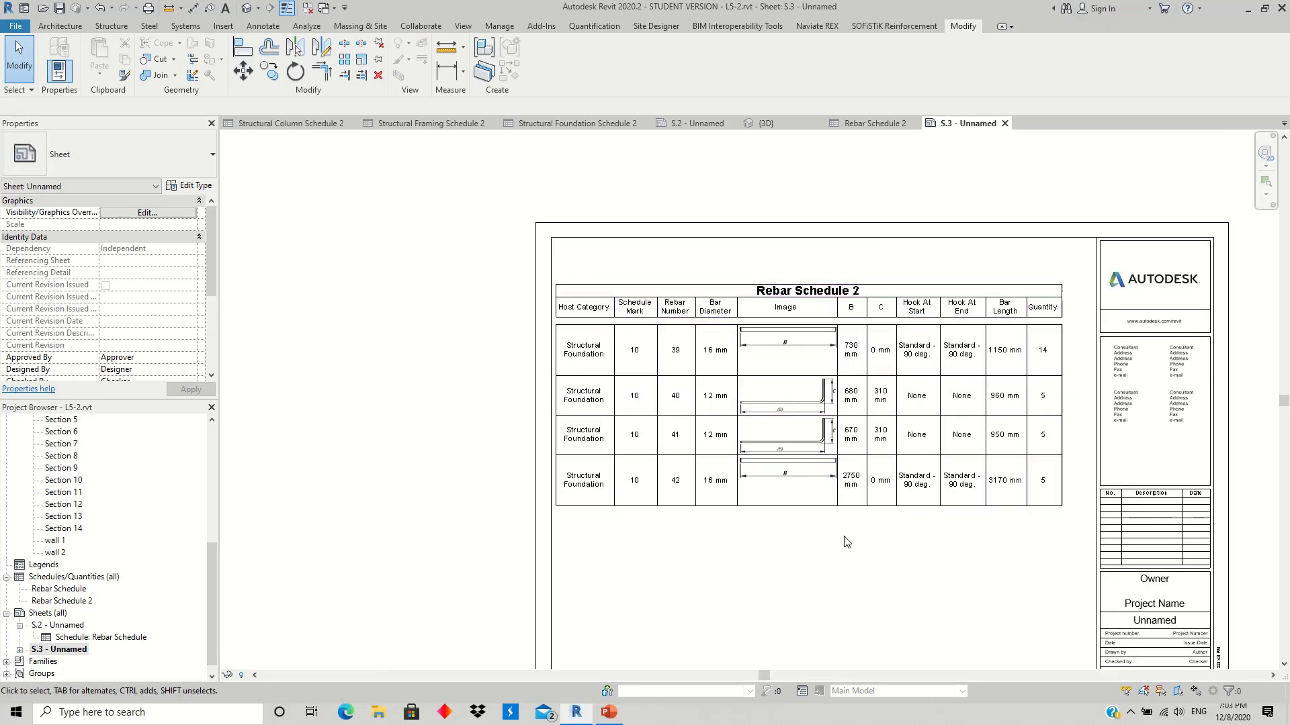
{"action": "middle_click_drag", "start_coordinate": [886, 585], "coordinate": [863, 533]}
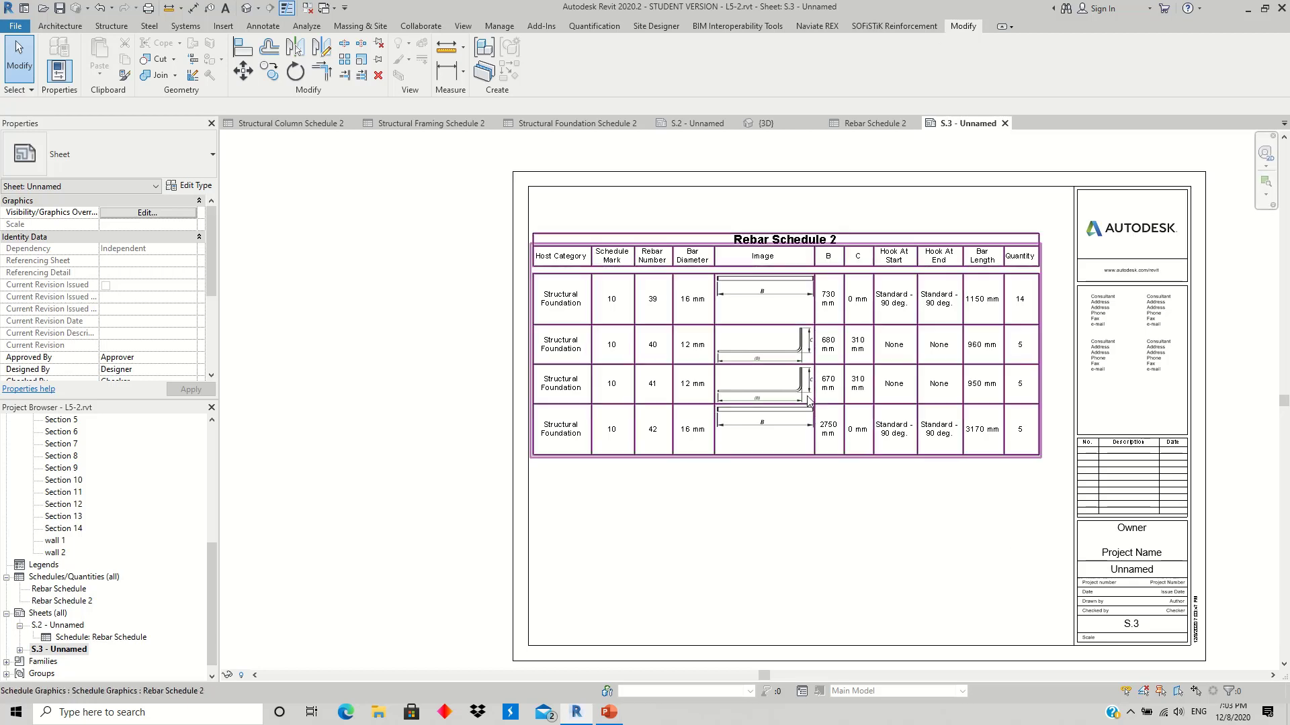
{"action": "scroll", "coordinate": [806, 399], "scroll_direction": "up", "scroll_amount": 2}
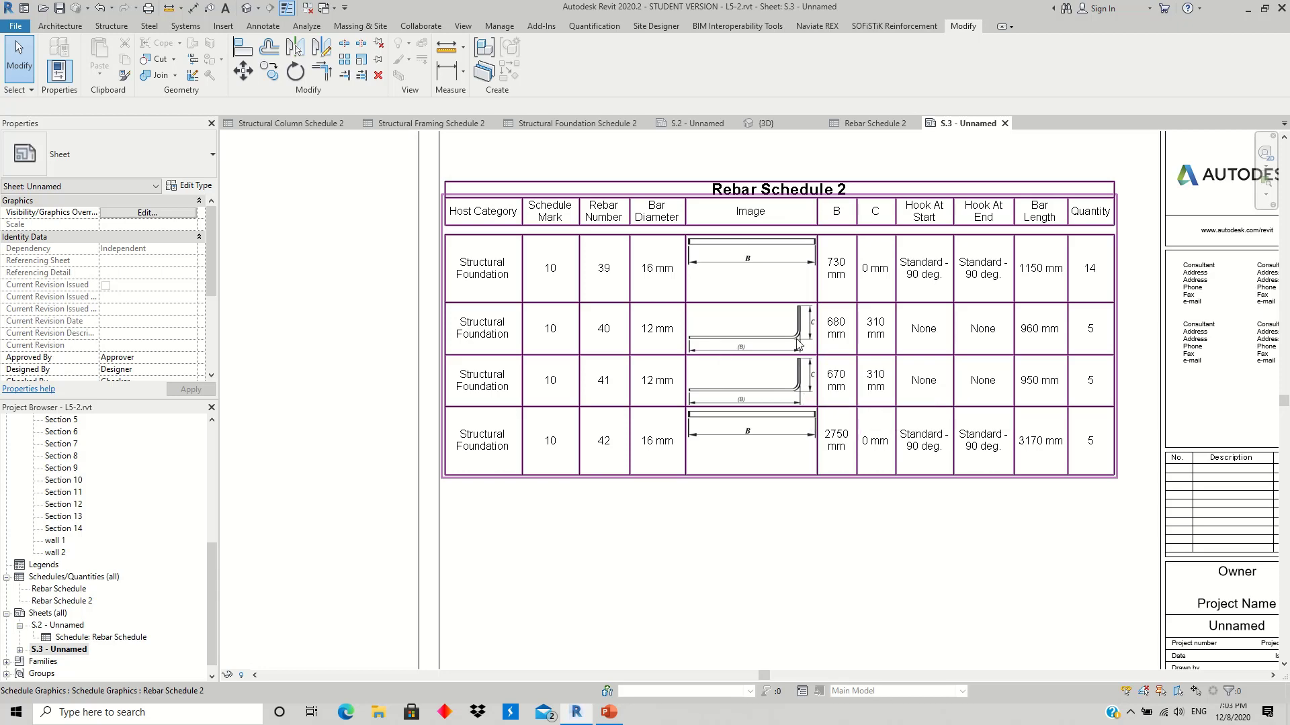
{"action": "scroll", "coordinate": [904, 353], "scroll_direction": "down", "scroll_amount": 1}
{"action": "middle_click_drag", "start_coordinate": [871, 448], "coordinate": [805, 434]}
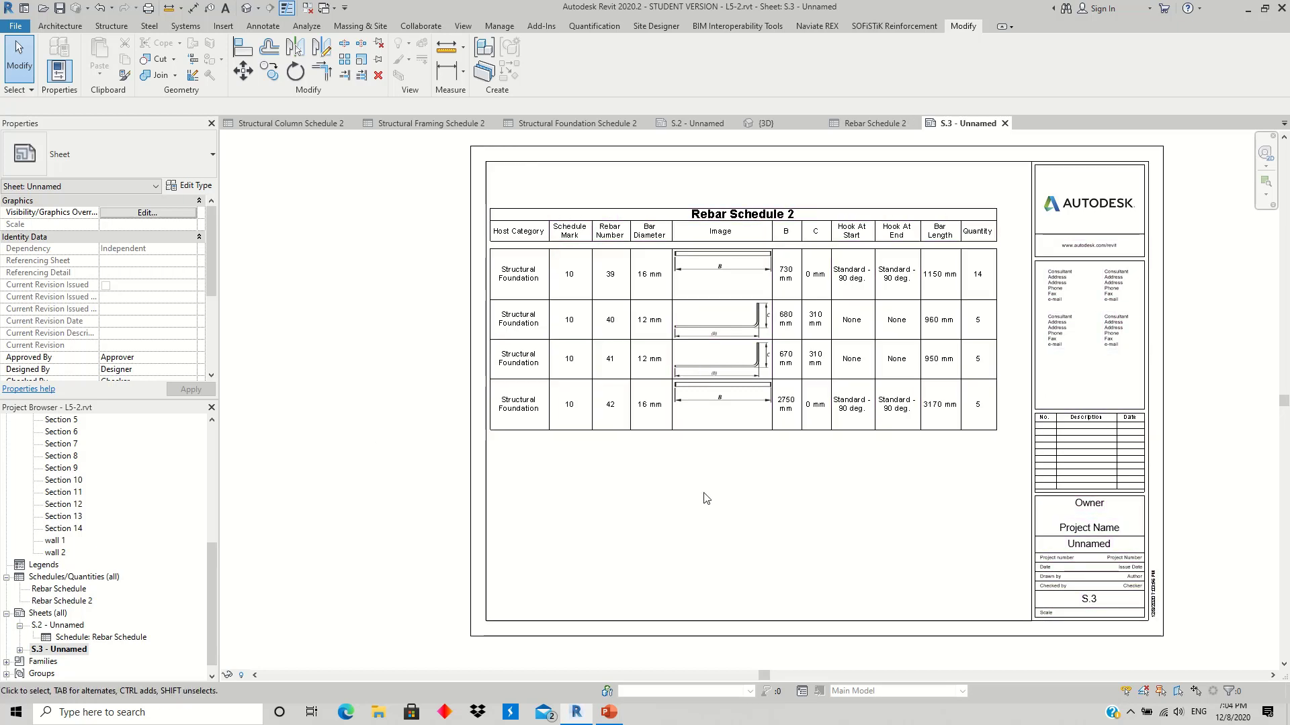
{"action": "scroll", "coordinate": [677, 332], "scroll_direction": "up", "scroll_amount": 2}
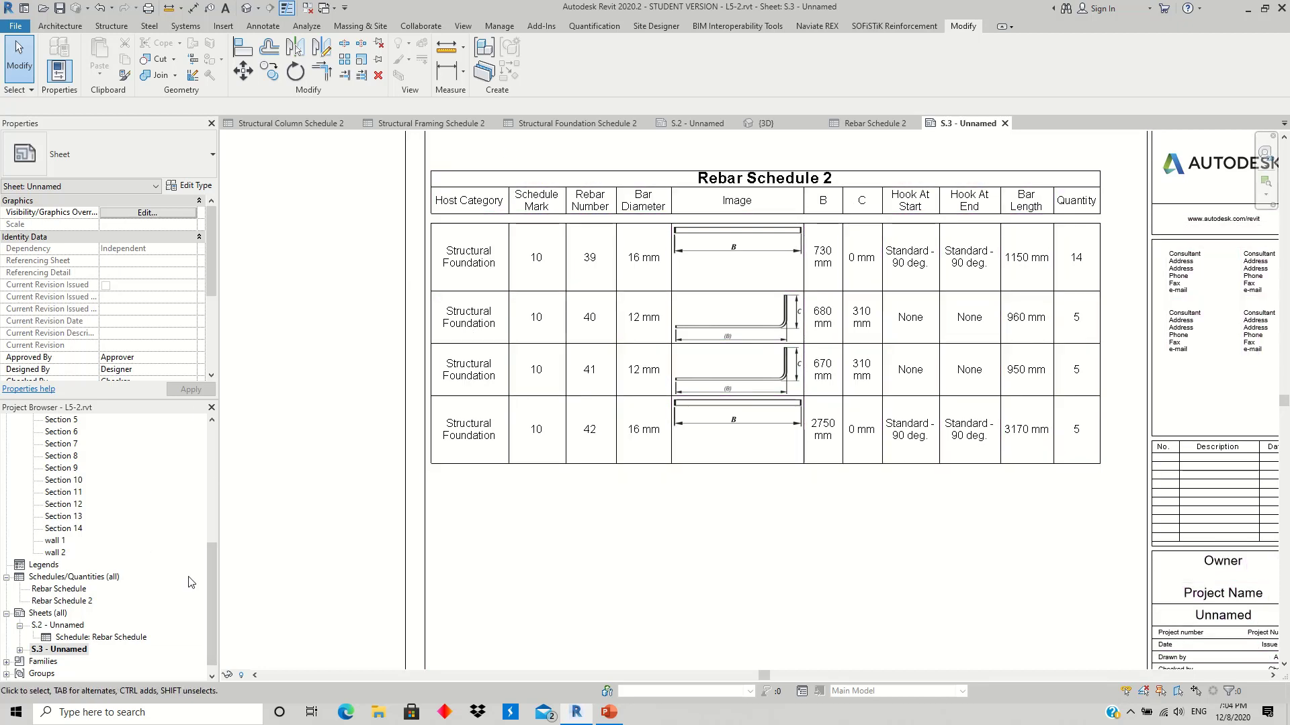
{"action": "left_click", "coordinate": [246, 8]}
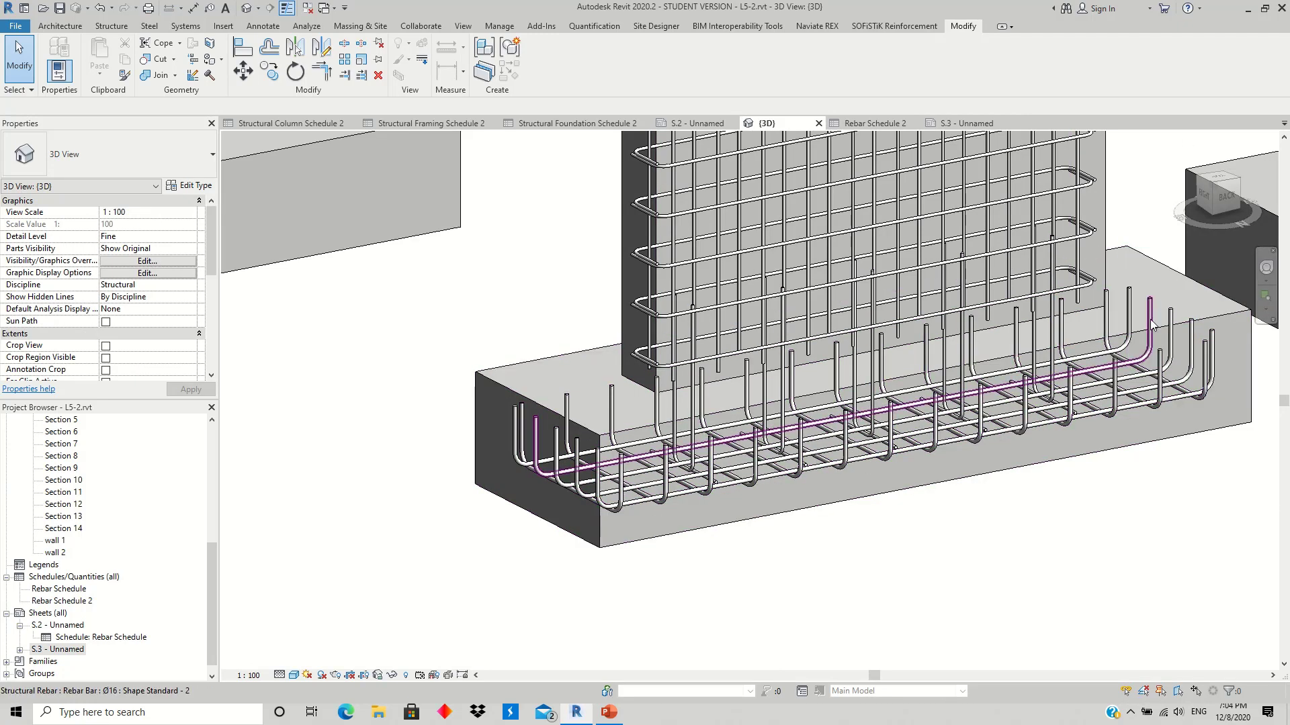
{"action": "scroll", "coordinate": [1134, 344], "scroll_direction": "down", "scroll_amount": 3}
{"action": "middle_click_drag", "start_coordinate": [1134, 344], "coordinate": [1051, 421]}
{"action": "scroll", "coordinate": [1051, 421], "scroll_direction": "down", "scroll_amount": 3}
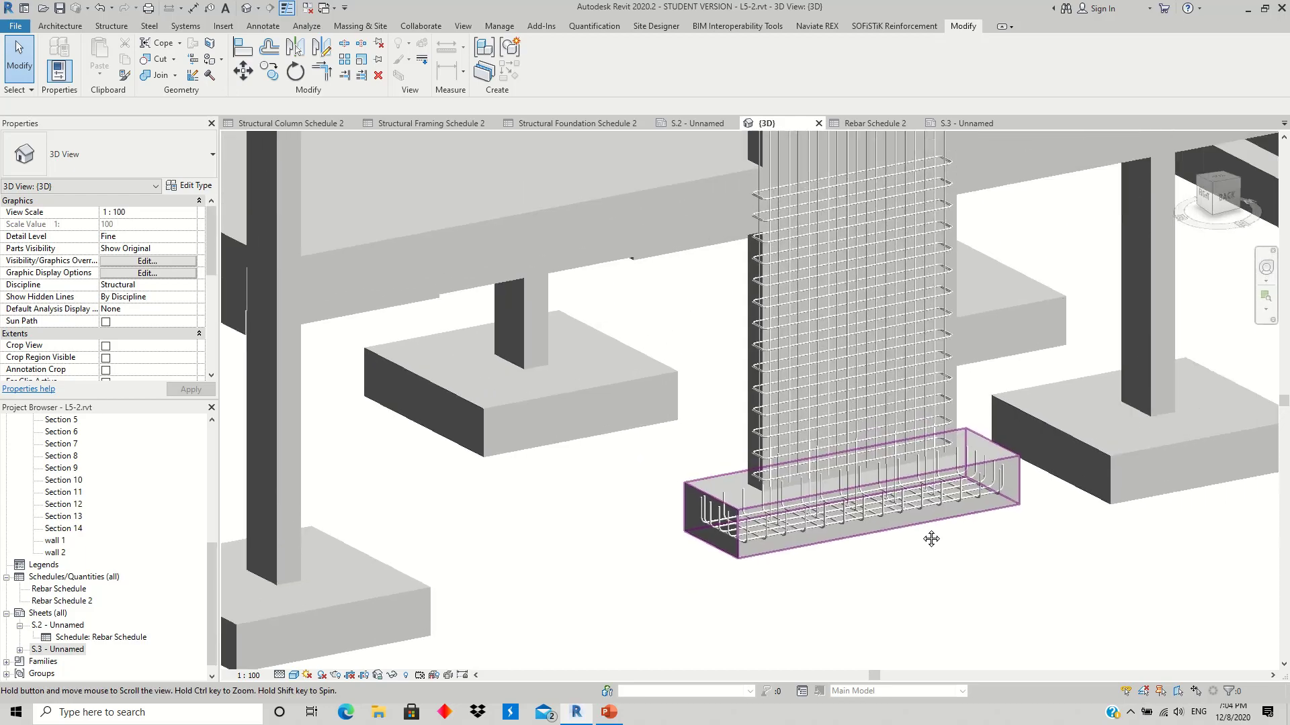
{"action": "middle_click_drag", "start_coordinate": [930, 536], "coordinate": [922, 540]}
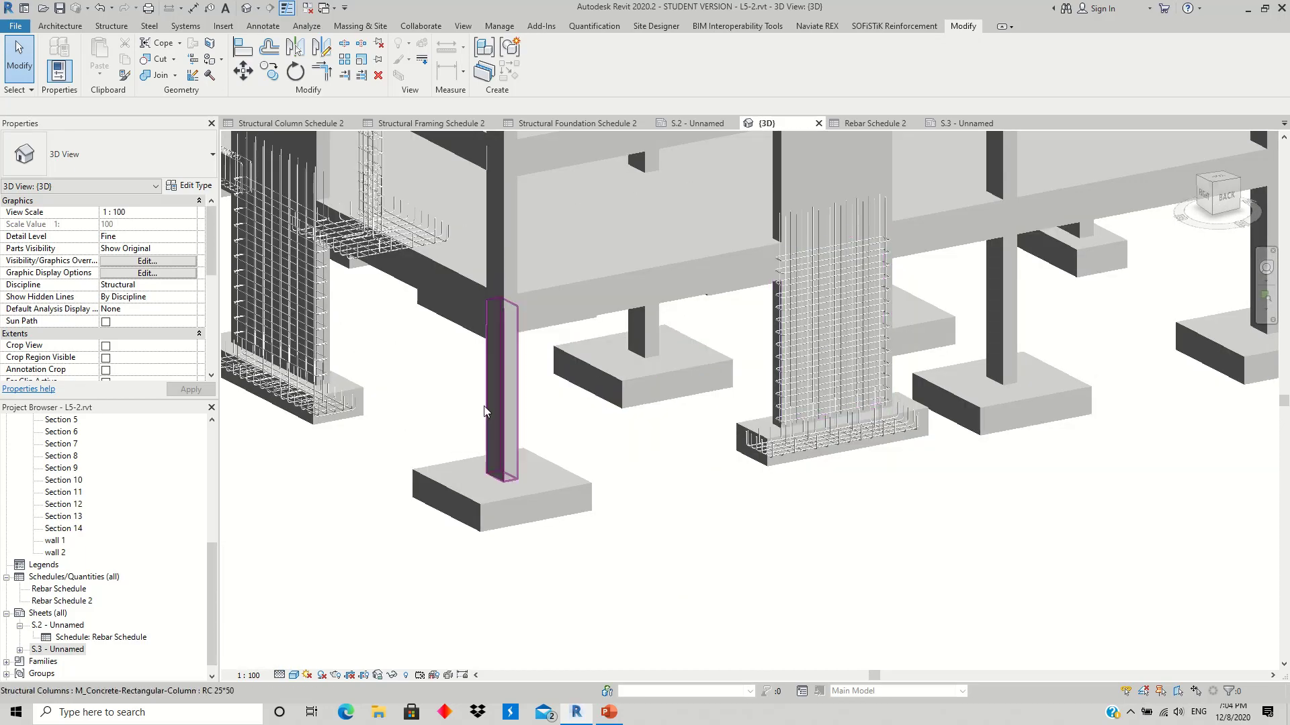
{"action": "middle_click_drag", "start_coordinate": [492, 406], "coordinate": [511, 489], "text": "shift"}
{"action": "scroll", "coordinate": [510, 489], "scroll_direction": "down", "scroll_amount": 3}
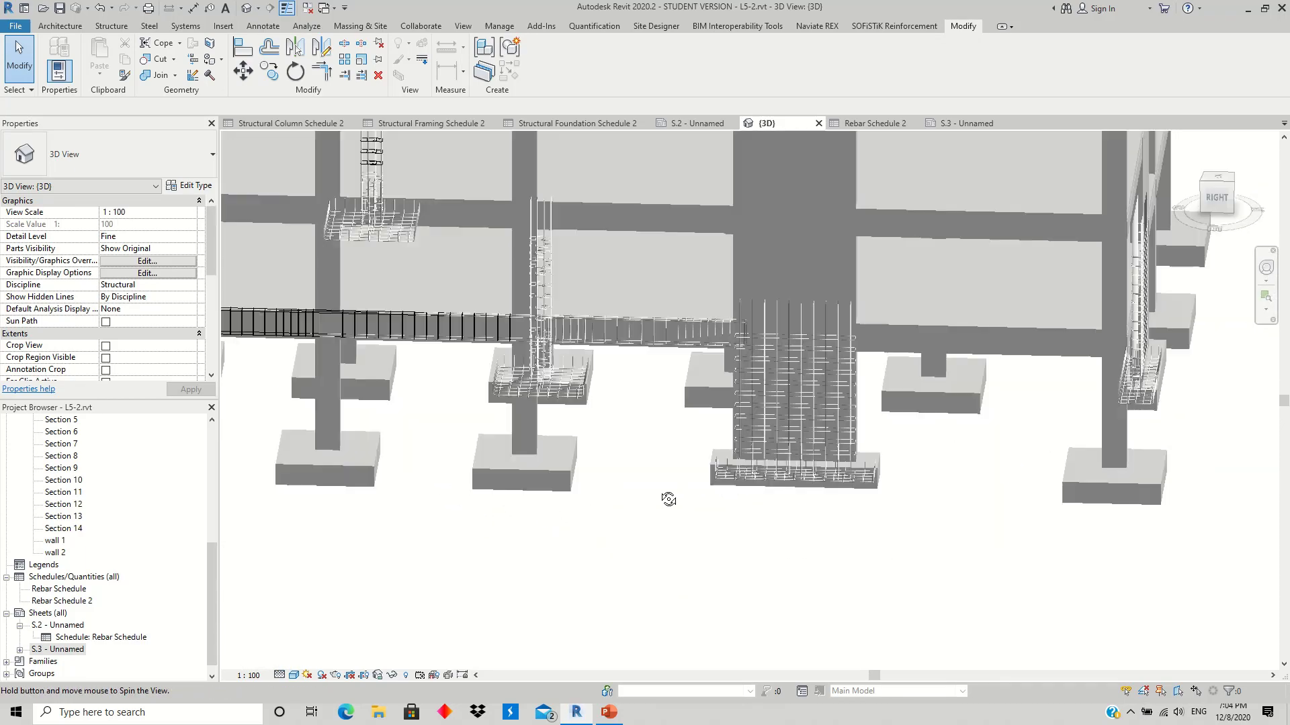
{"action": "middle_click_drag", "start_coordinate": [665, 495], "coordinate": [677, 515], "text": "shift"}
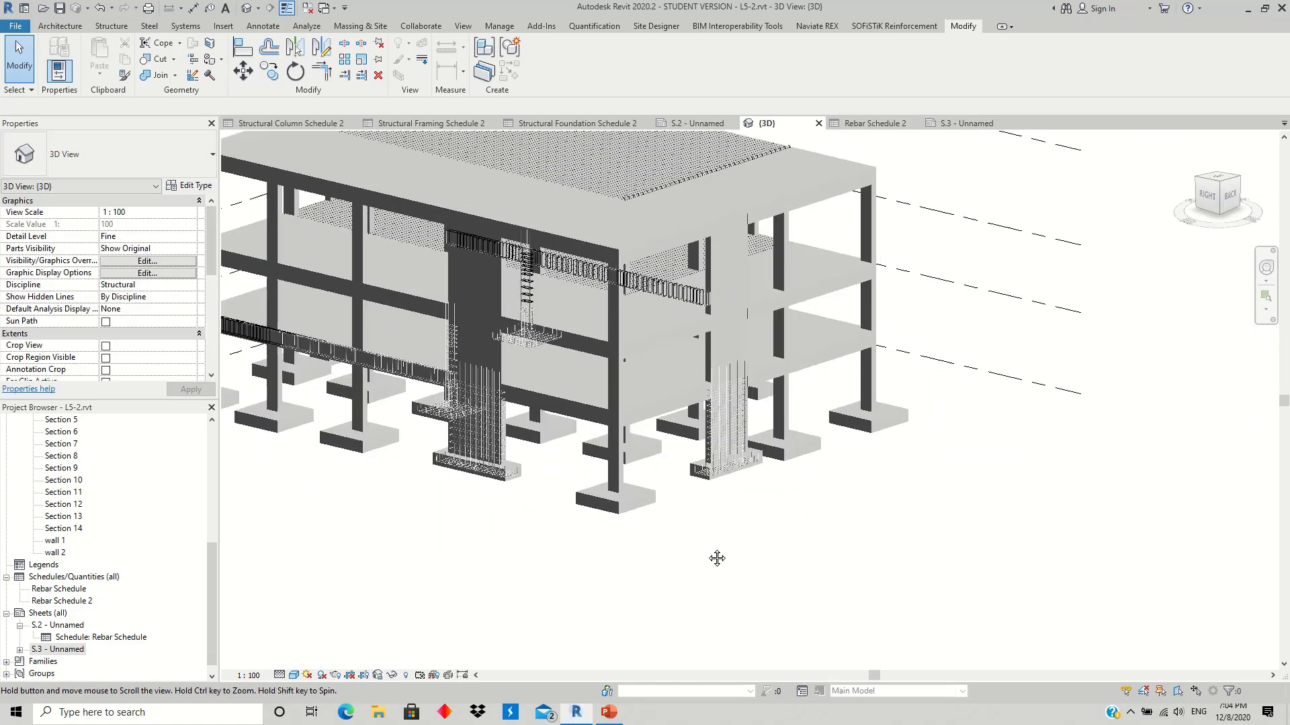
{"action": "scroll", "coordinate": [714, 556], "scroll_direction": "up", "scroll_amount": 1}
{"action": "scroll", "coordinate": [706, 531], "scroll_direction": "up", "scroll_amount": 3}
{"action": "scroll", "coordinate": [683, 417], "scroll_direction": "up", "scroll_amount": 2}
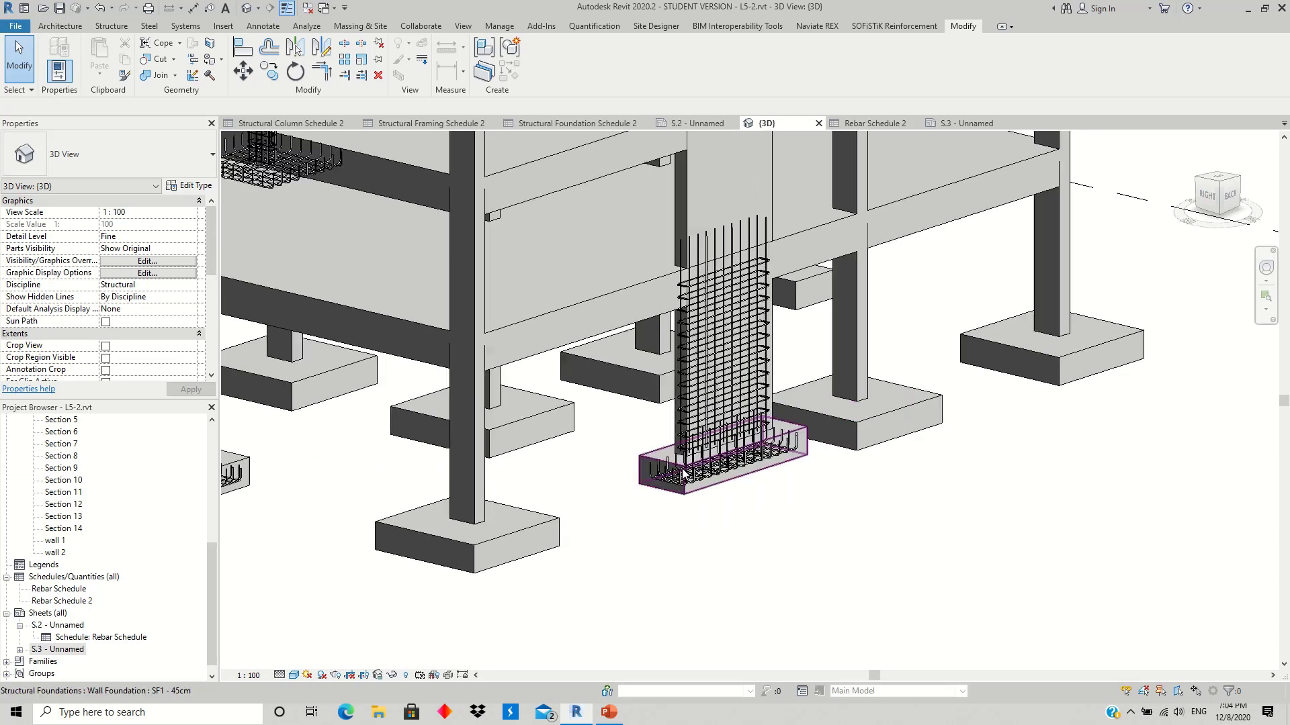
{"action": "middle_click_drag", "start_coordinate": [731, 511], "coordinate": [783, 529]}
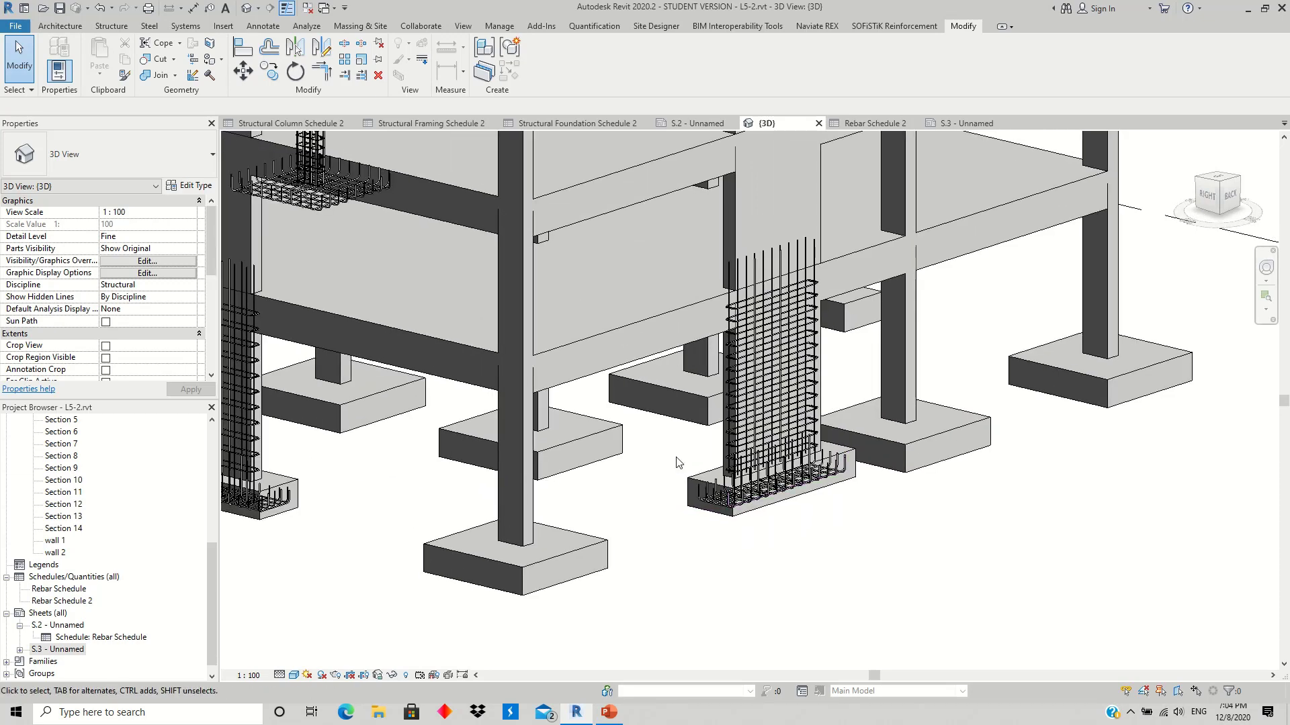